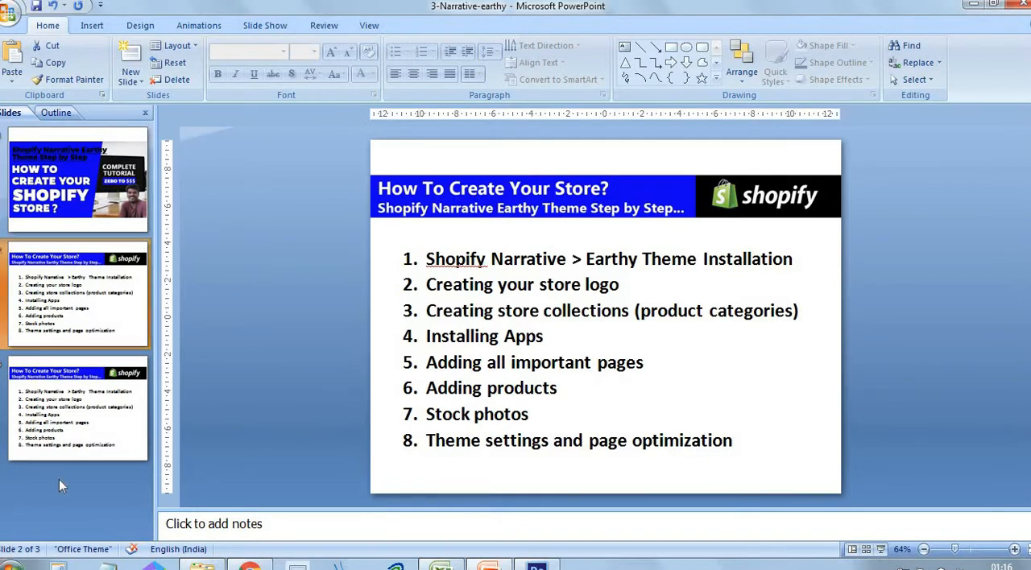
- Show the third slide and review its eight-item outline for creating the Shopify store
click(71, 428)
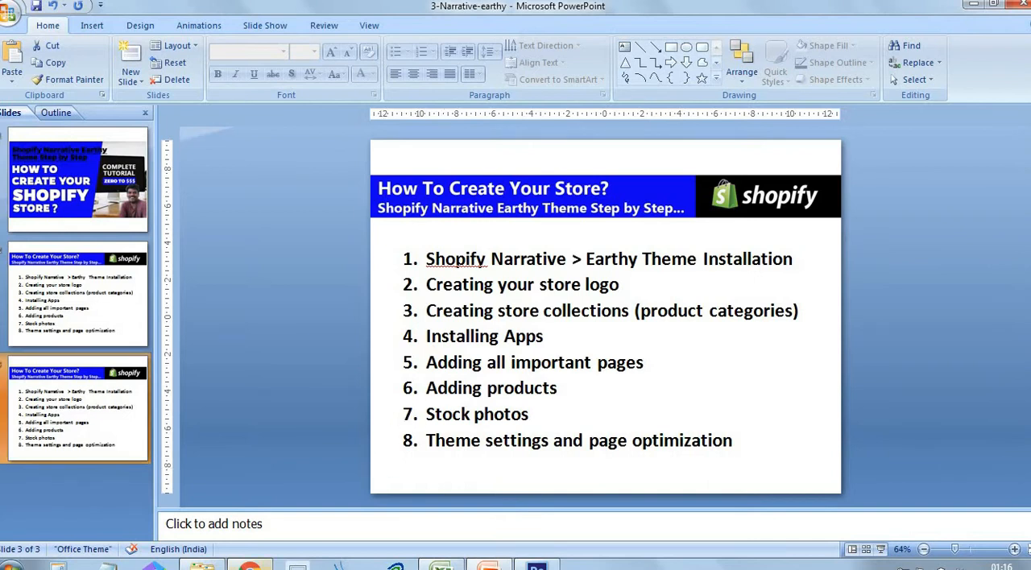
click(250, 566)
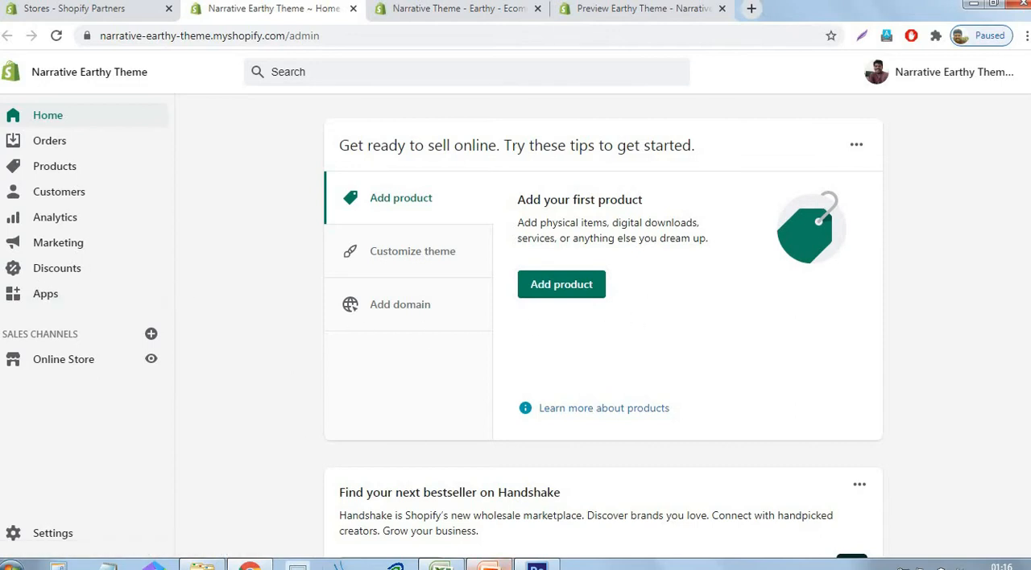
click(489, 564)
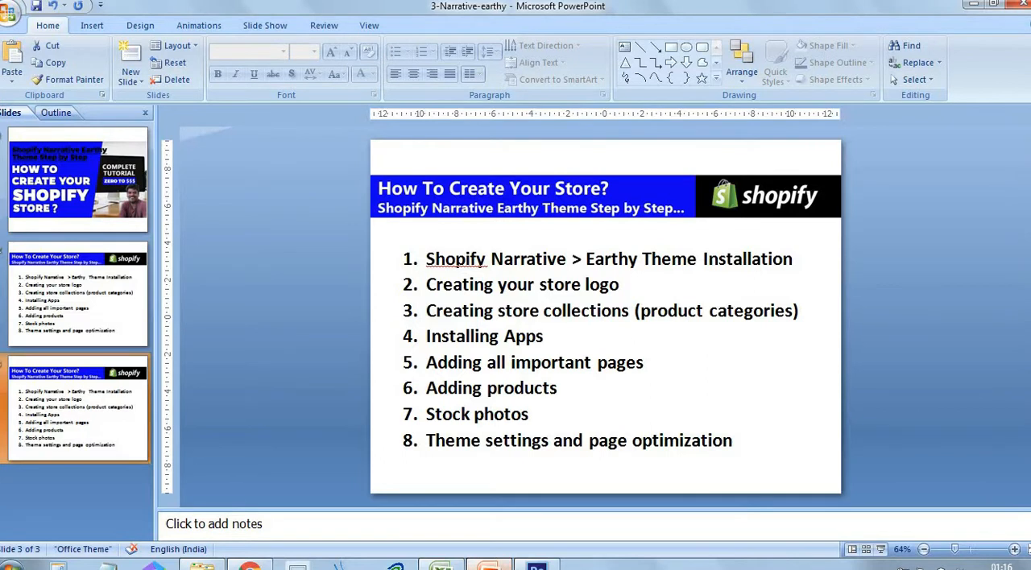
click(904, 259)
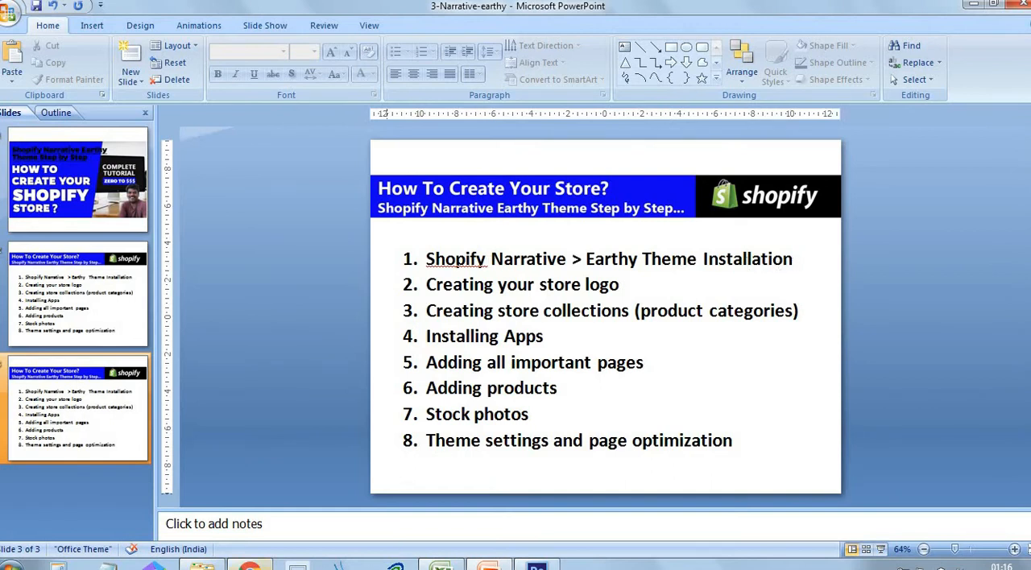
- Switch to Chrome and open the collection of free themes from the online store's theme settings
click(250, 565)
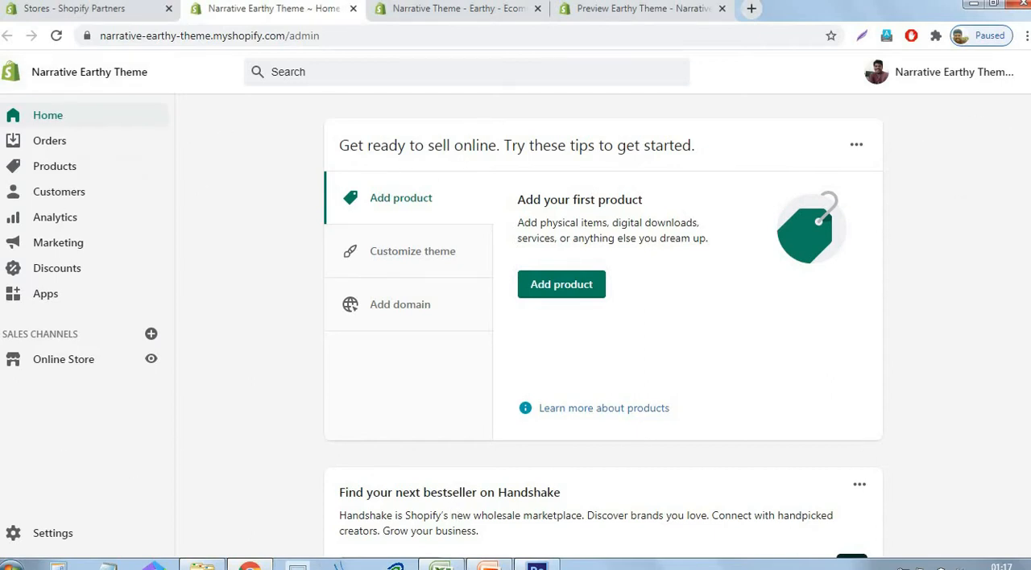
click(69, 369)
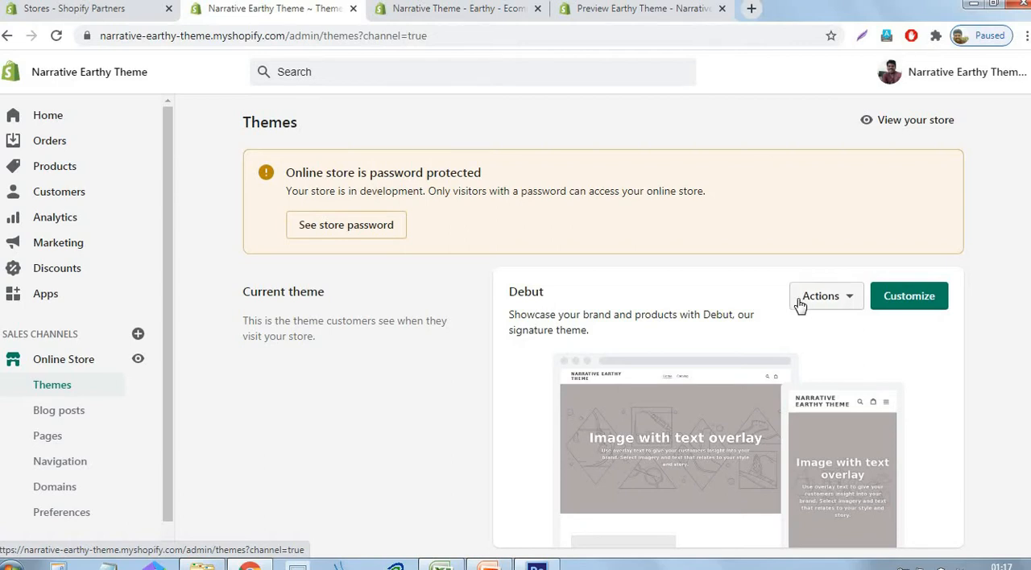
scroll(793, 306, down, 5)
scroll(793, 306, down, 1)
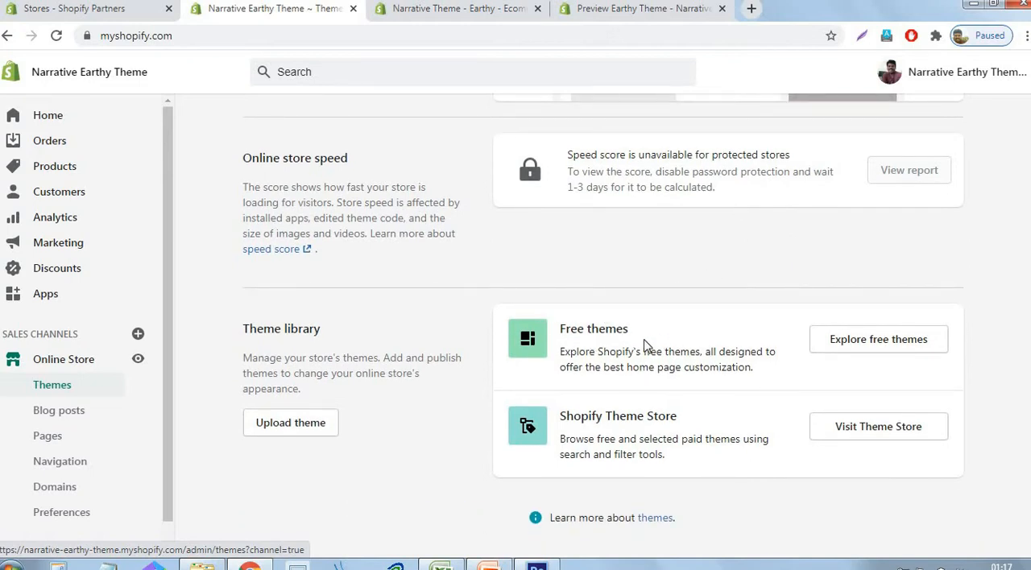
click(903, 349)
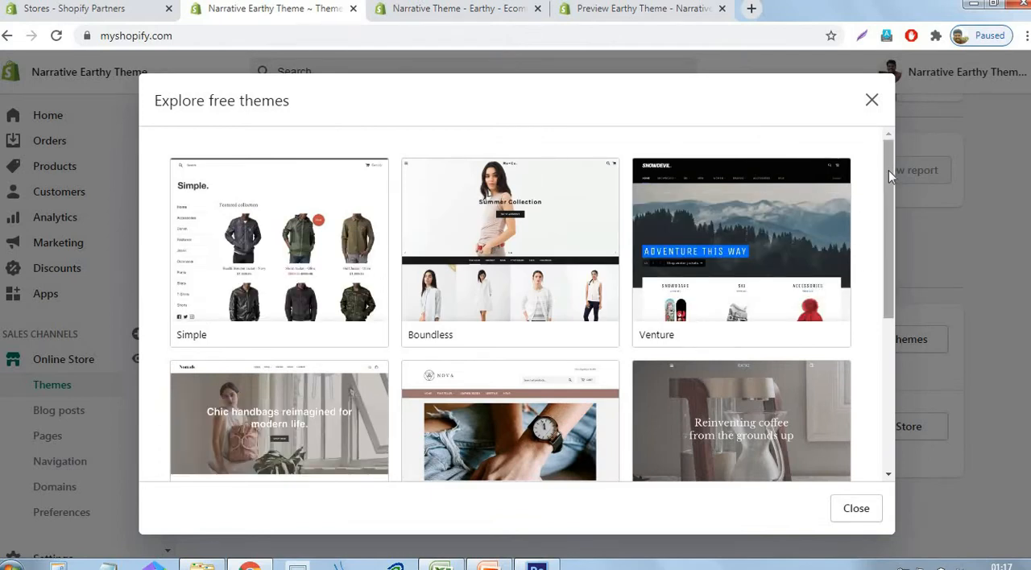
- Add the free Narrative theme with the Earthy style to the store's theme library
drag(890, 169, 910, 348)
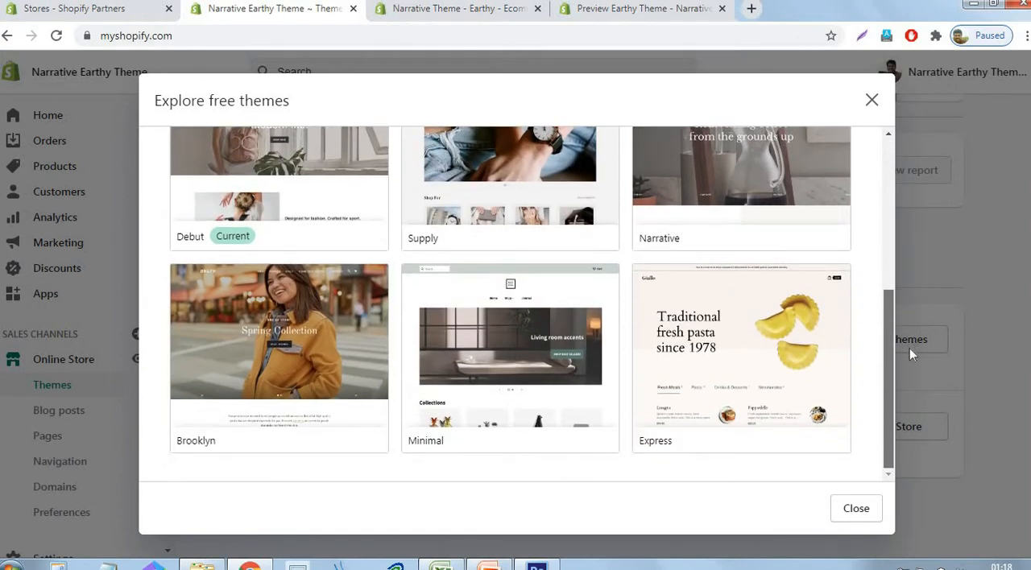
scroll(752, 302, up, 3)
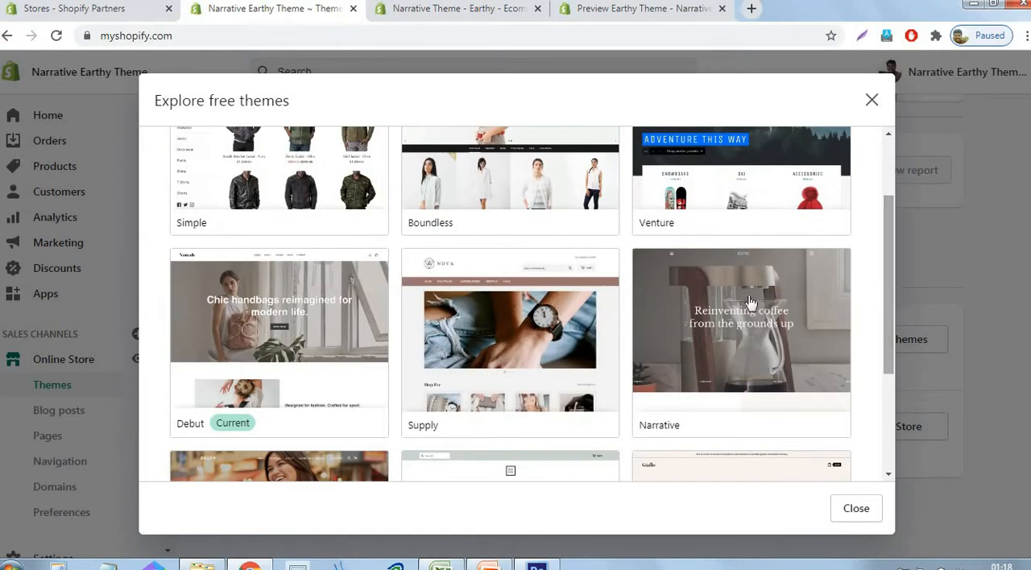
click(752, 302)
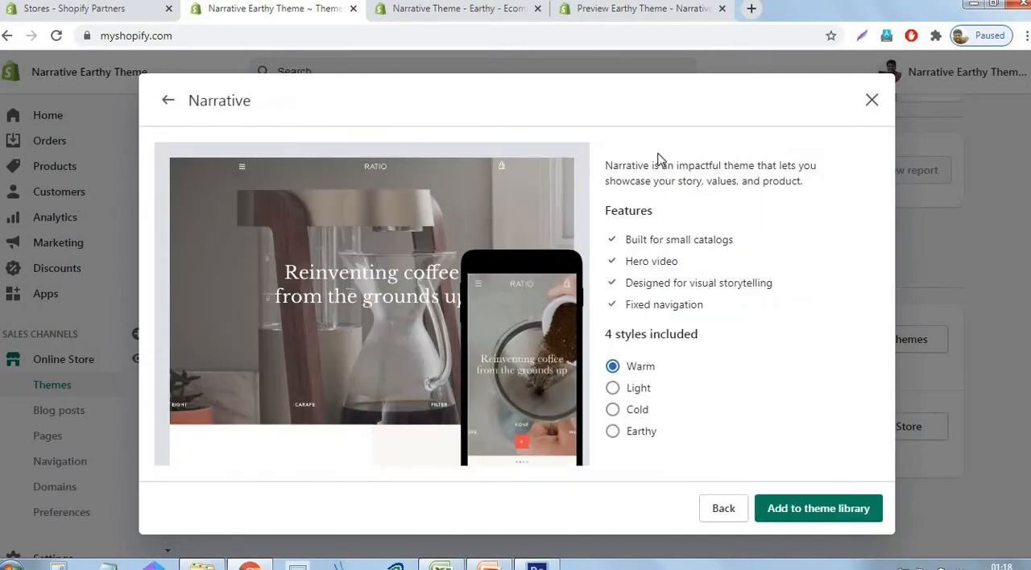
click(614, 434)
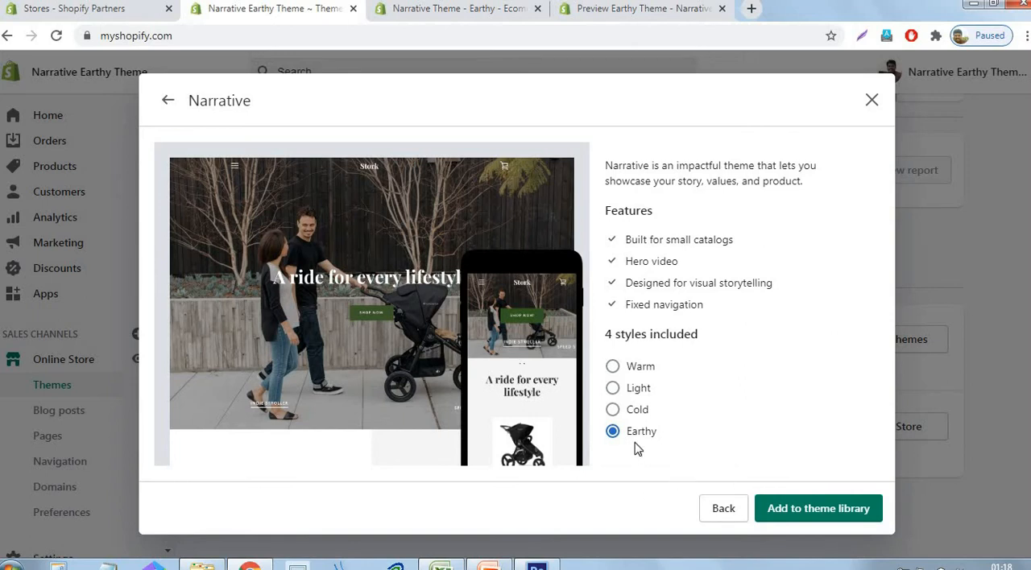
click(834, 519)
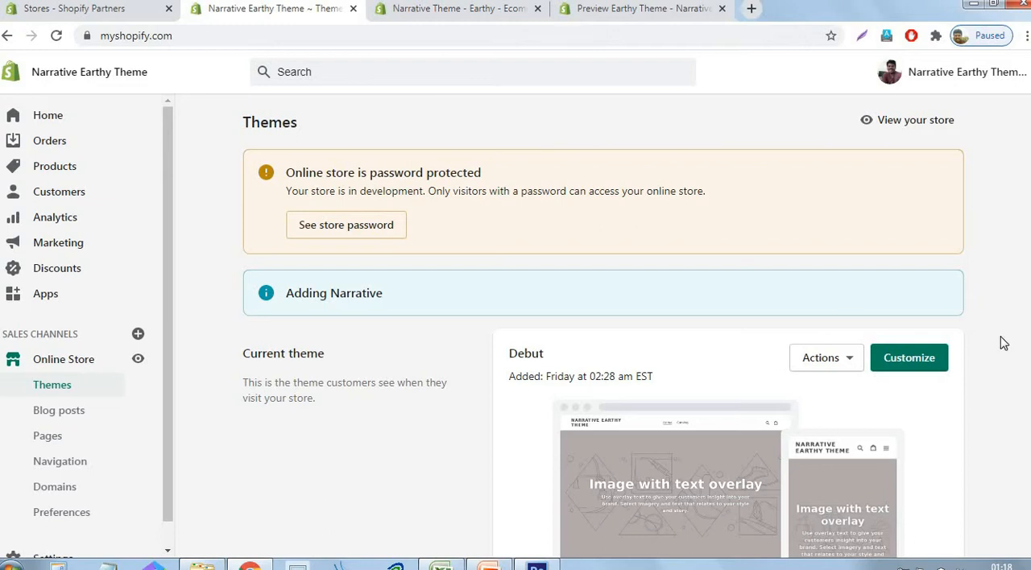
- Publish the newly added Narrative theme from the theme library as the store's current theme
scroll(1003, 343, down, 5)
scroll(1003, 342, down, 1)
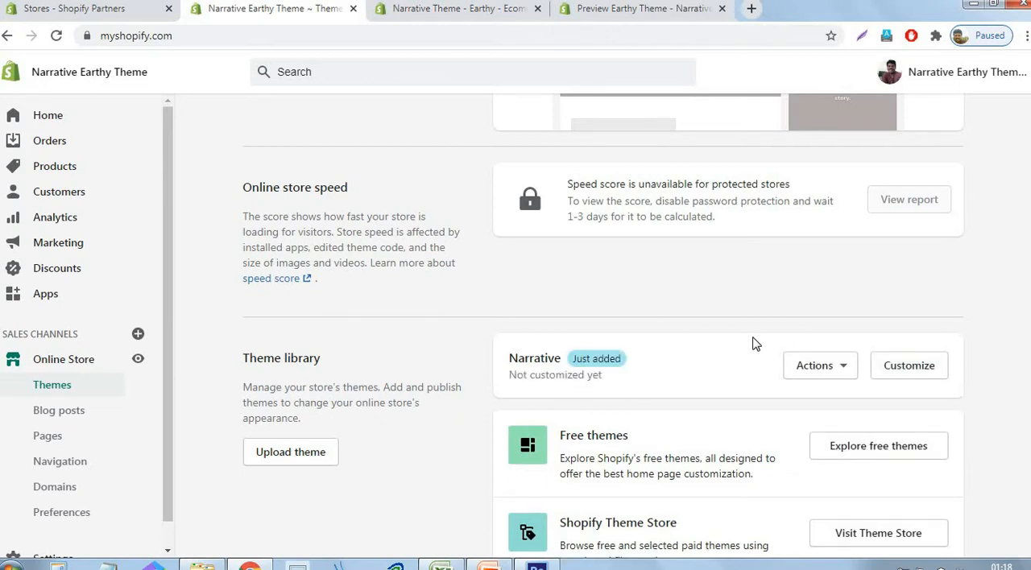
click(846, 372)
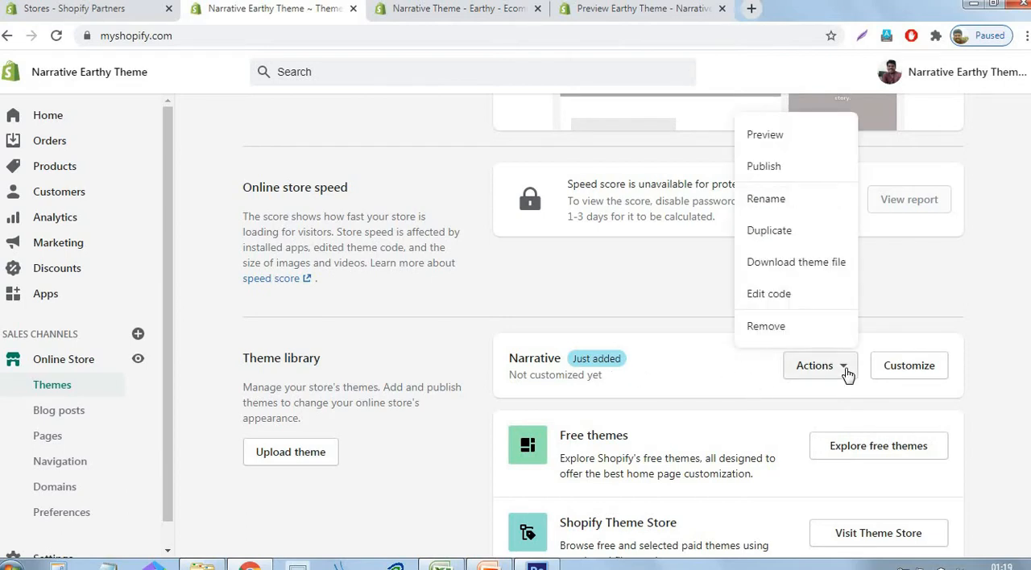
click(764, 168)
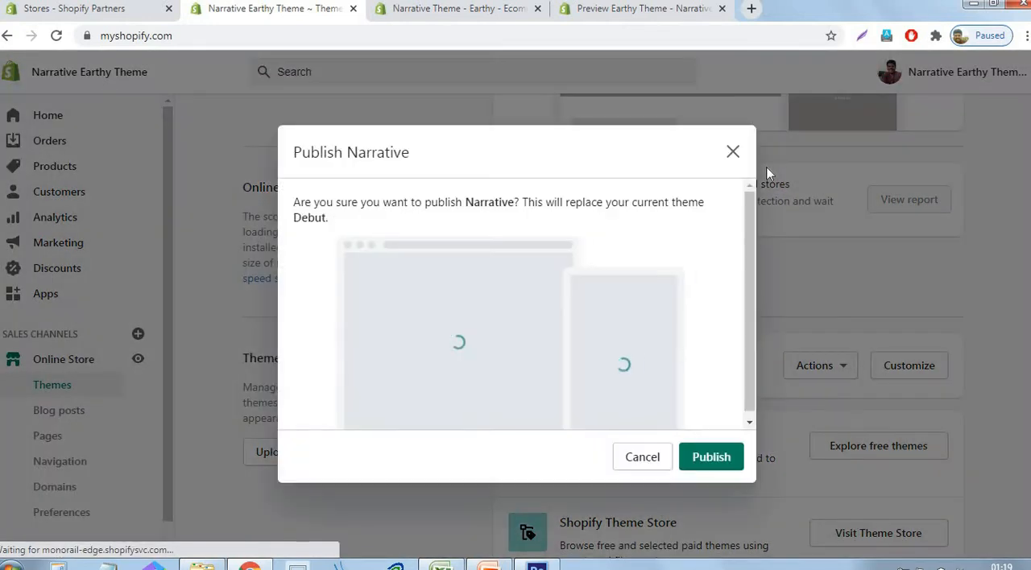
click(698, 469)
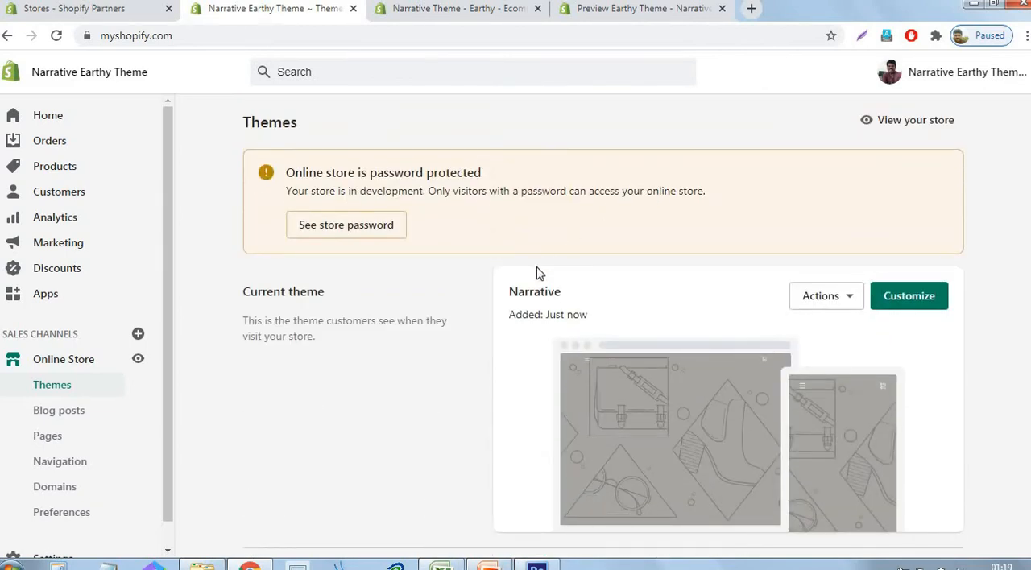
click(215, 37)
click(231, 37)
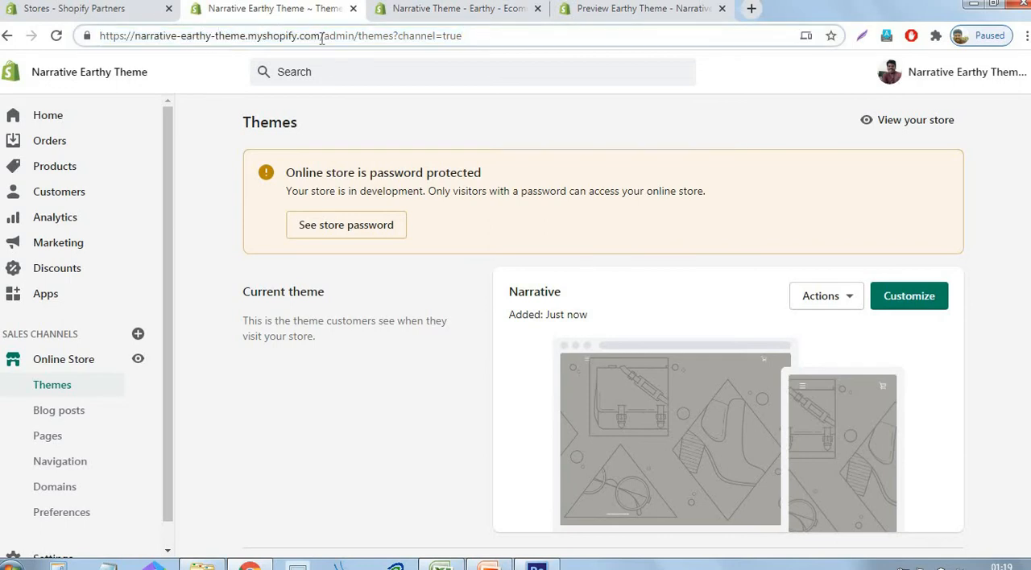
drag(321, 38, 90, 41)
key(ctrl+c)
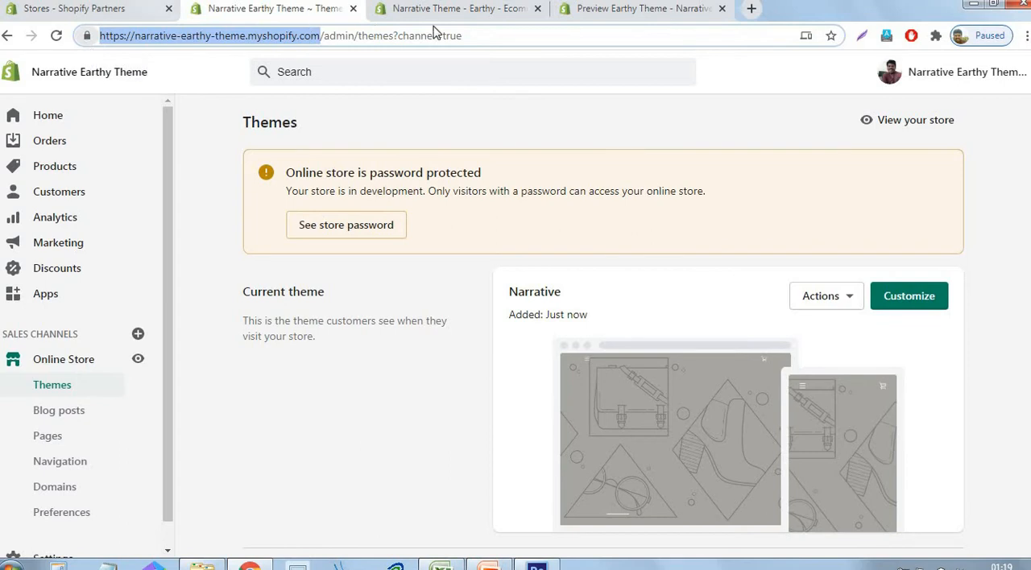
click(751, 8)
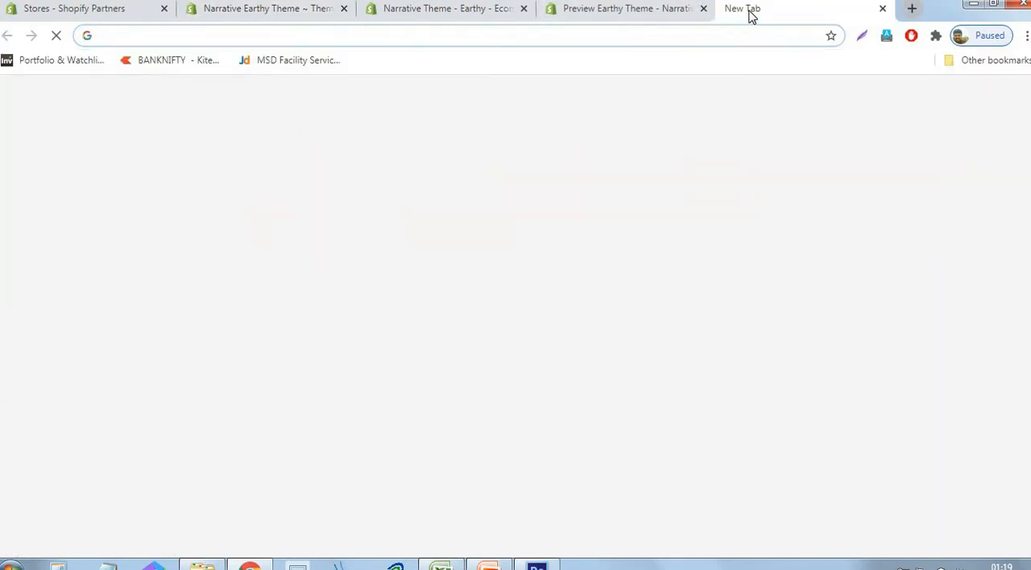
key(ctrl+v)
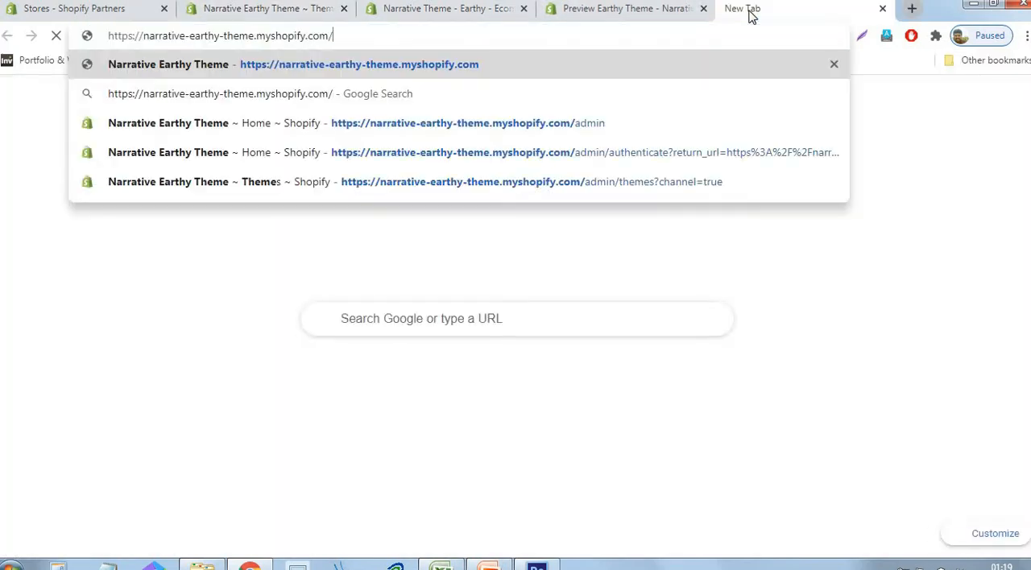
key(Return)
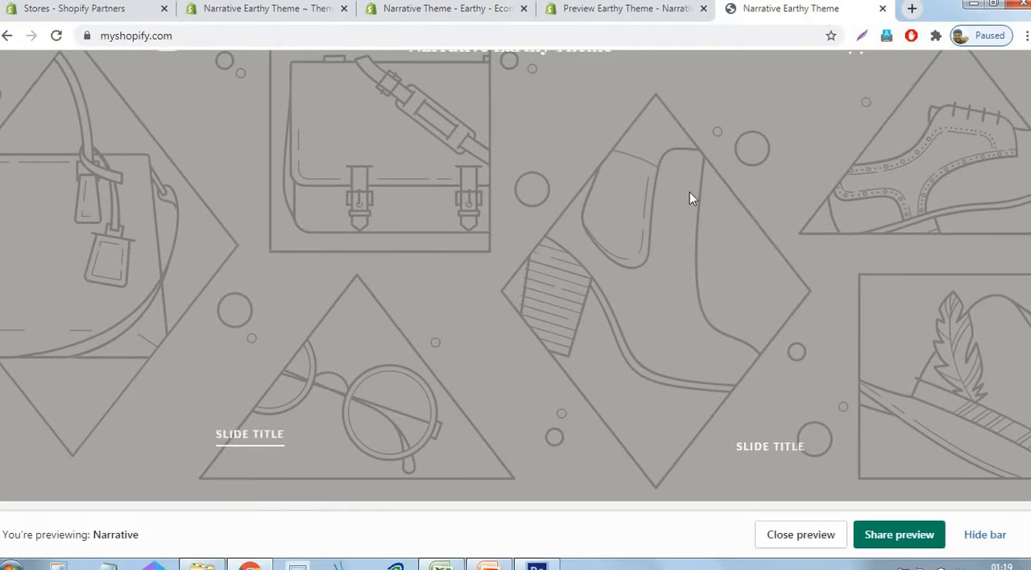
- Look through the storefront home page's default sections, from the slideshow down to the footer
scroll(690, 193, down, 6)
scroll(690, 196, down, 10)
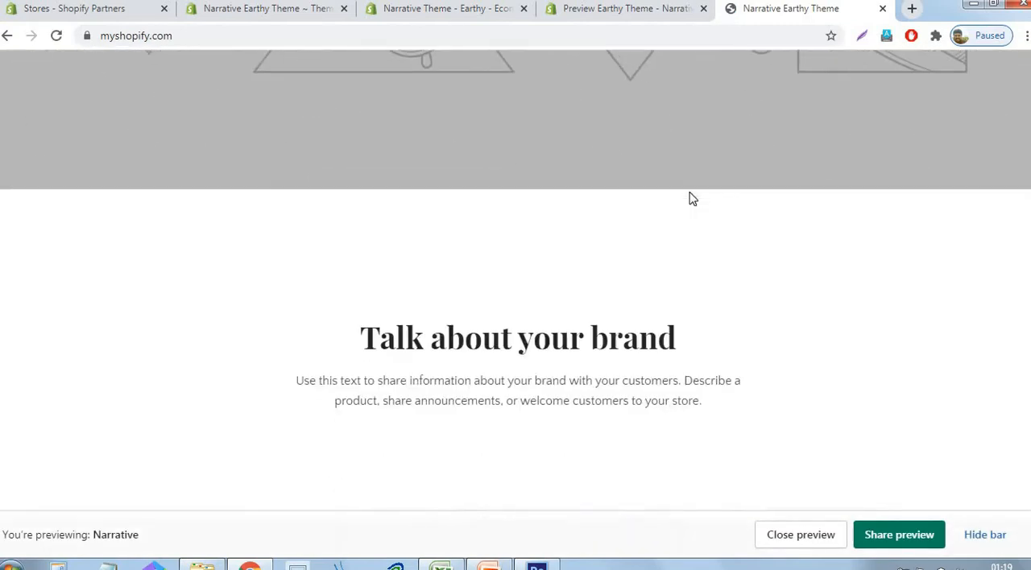
scroll(686, 194, down, 8)
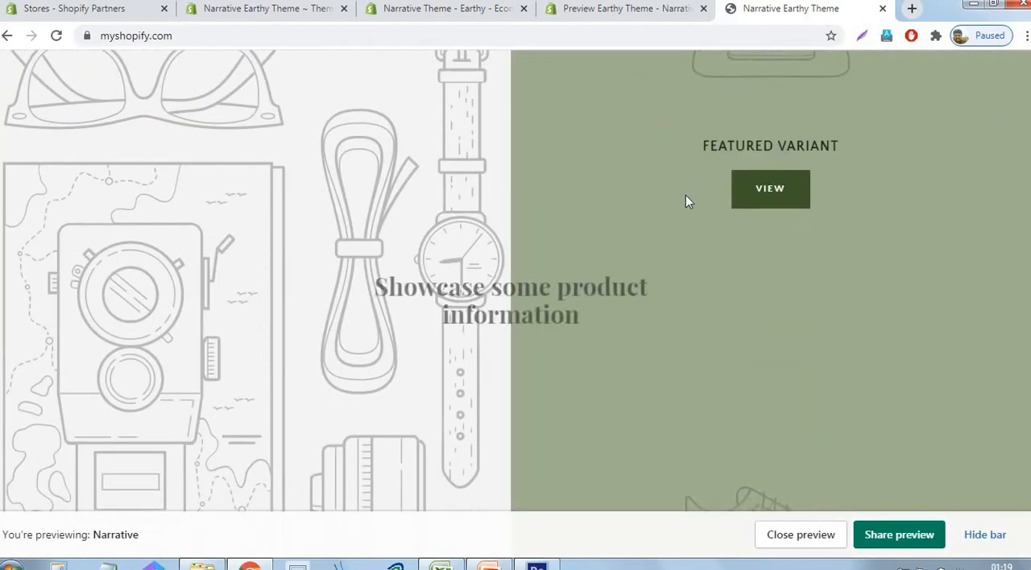
scroll(609, 298, down, 8)
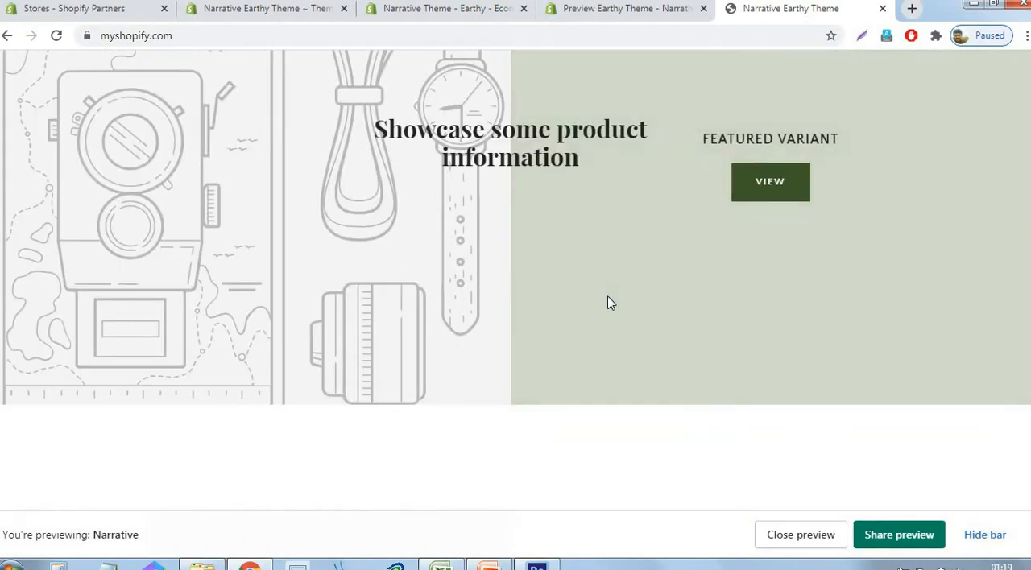
scroll(609, 296, down, 6)
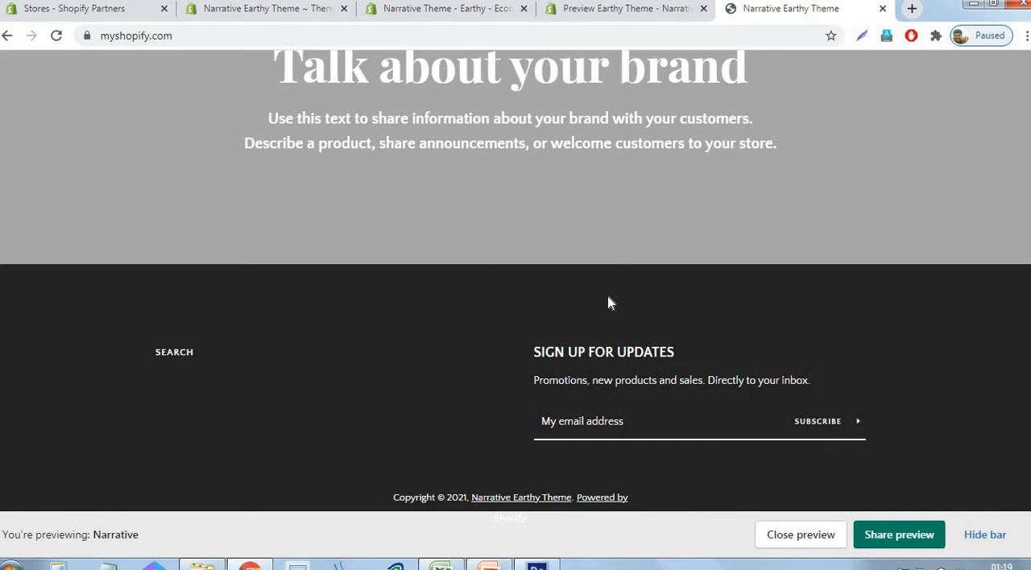
scroll(548, 399, up, 5)
scroll(636, 345, up, 8)
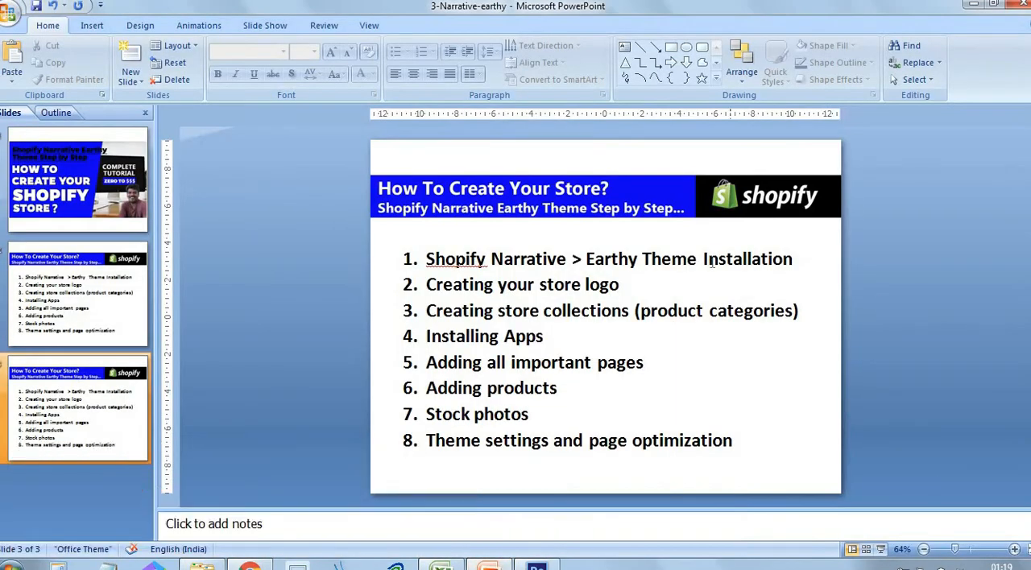
- In the PowerPoint outline on slide 3, select the first item, "Shopify Narrative > Earthy Theme Installation"
click(706, 259)
drag(803, 256, 460, 256)
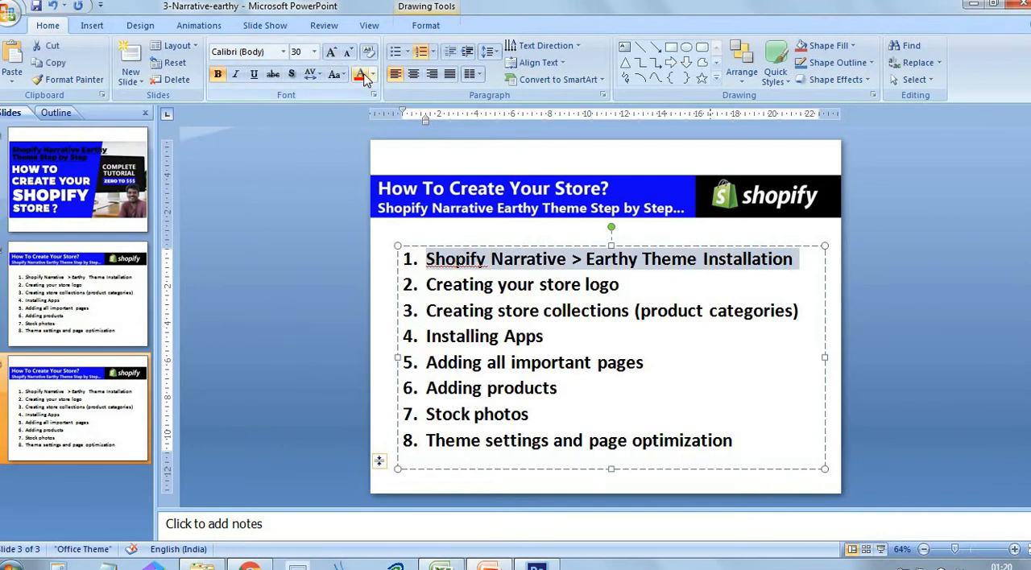
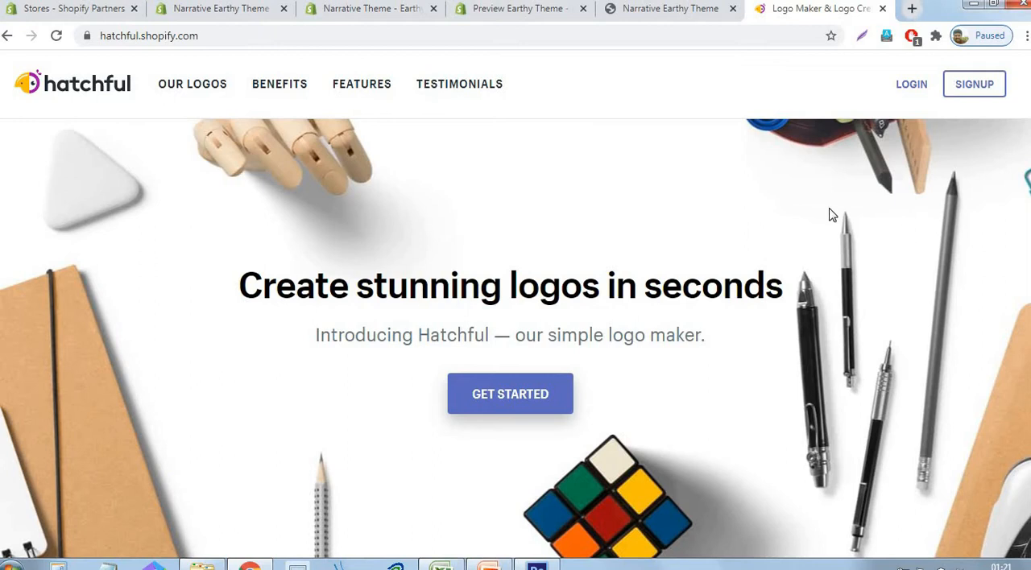
- Start creating a logo in Hatchful and choose Home and garden as the business space
click(530, 408)
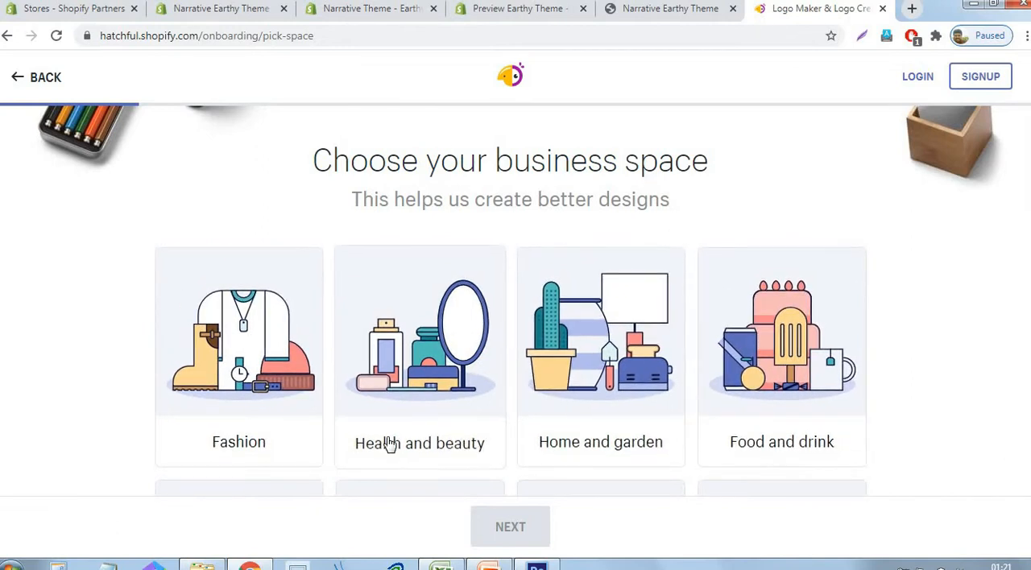
click(610, 355)
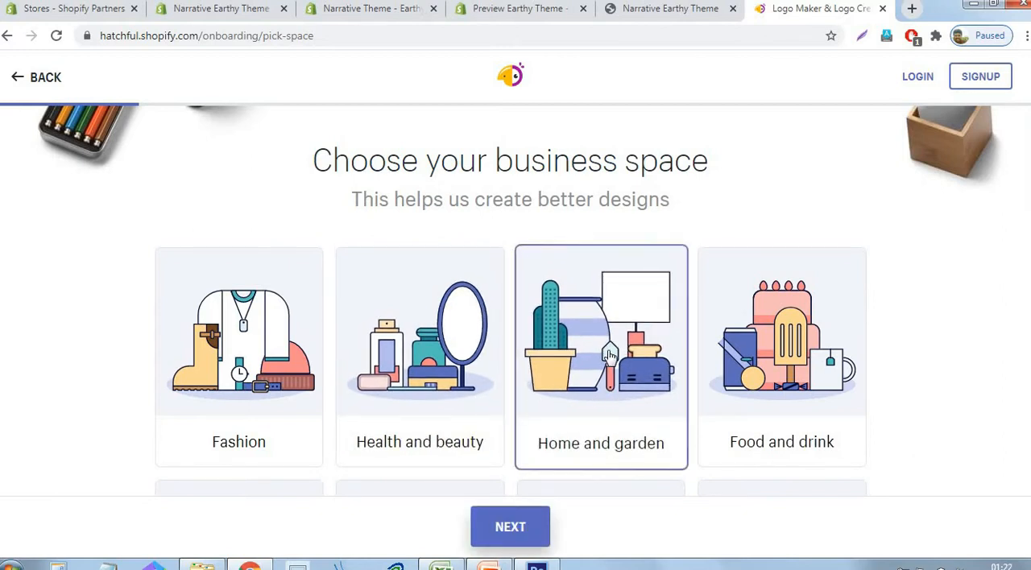
click(522, 537)
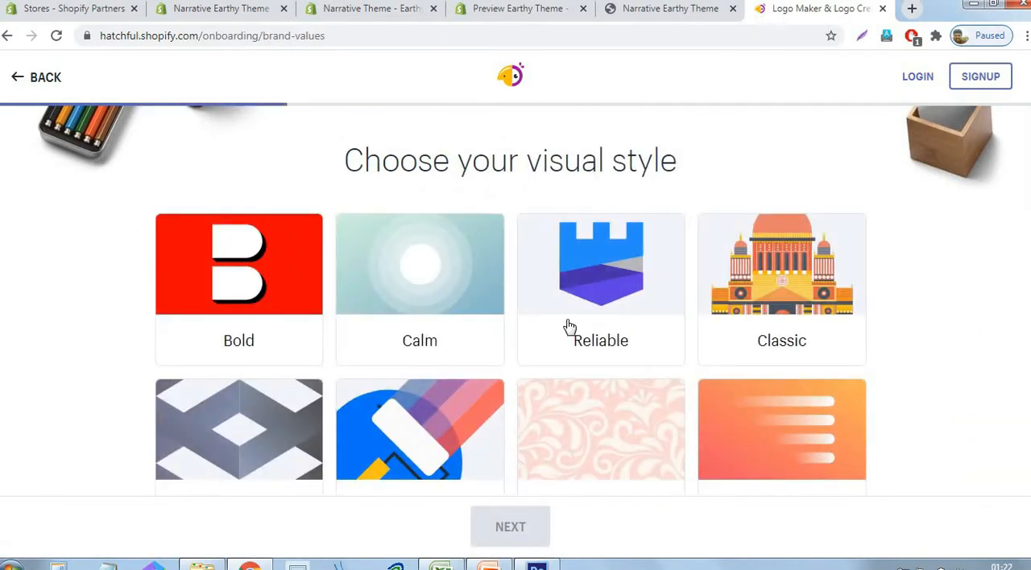
- Choose Reliable and Creative as the logo's visual styles and continue to the business name page
scroll(572, 323, down, 2)
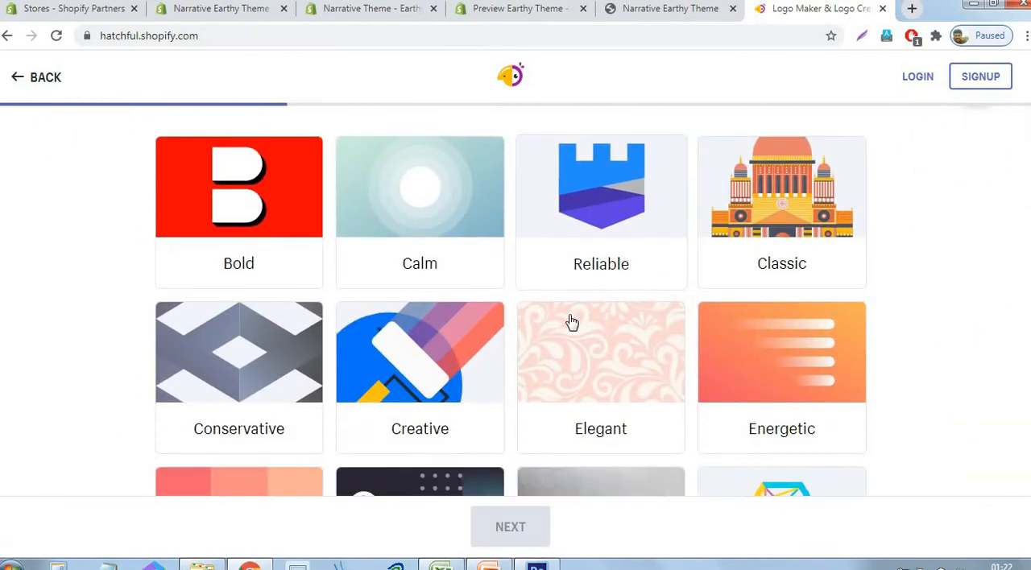
click(626, 219)
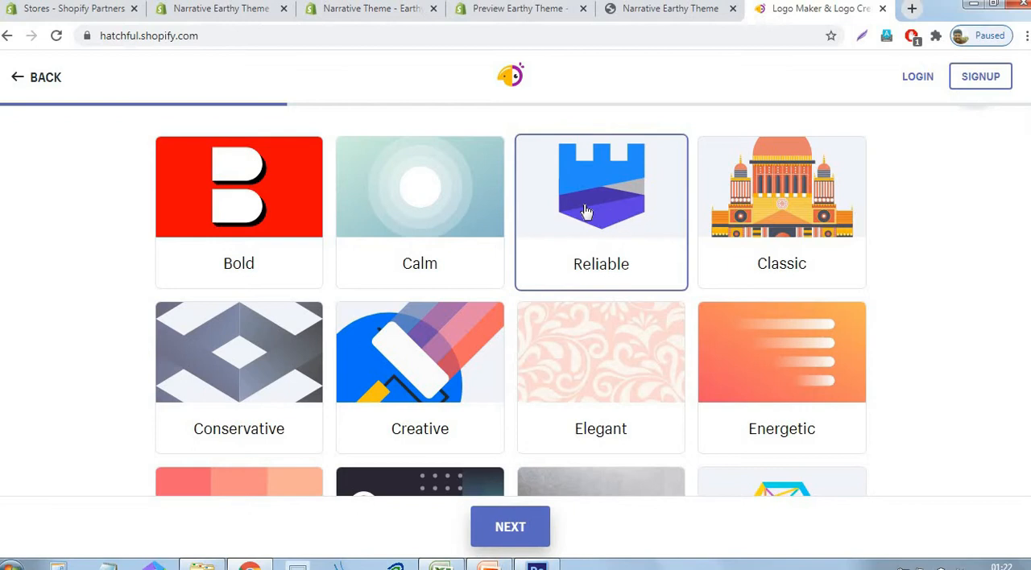
scroll(587, 216, down, 3)
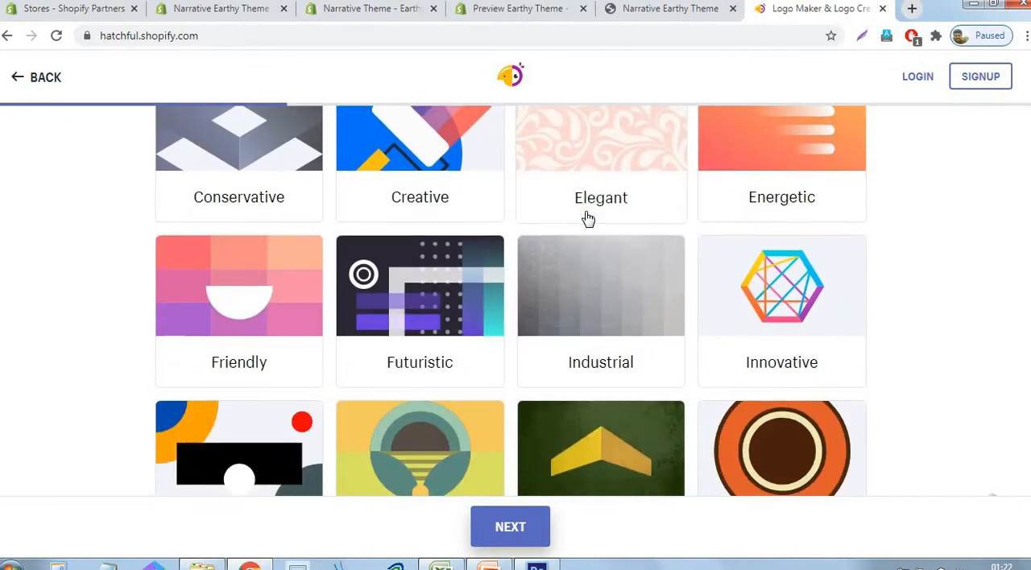
click(415, 153)
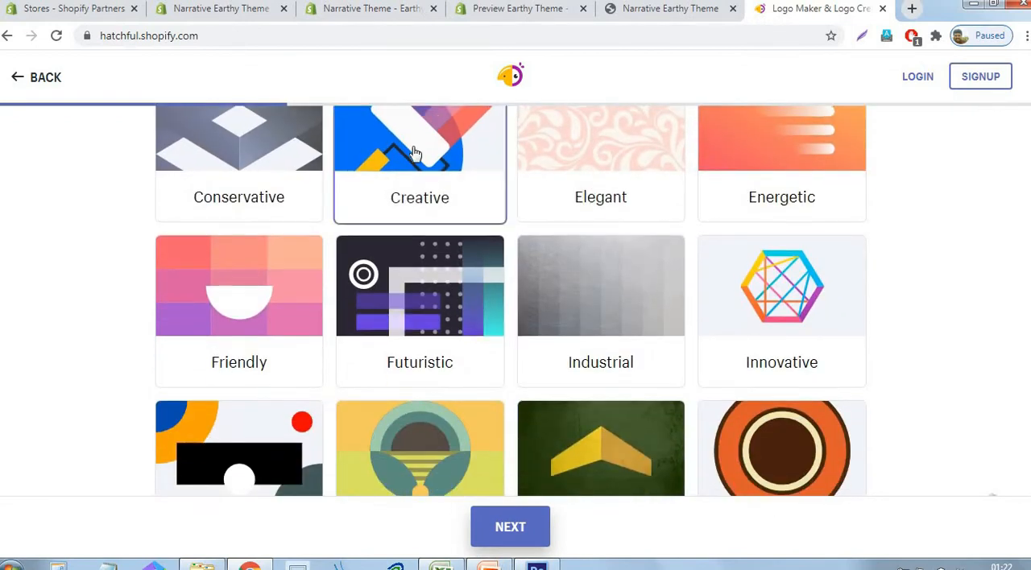
scroll(415, 153, up, 3)
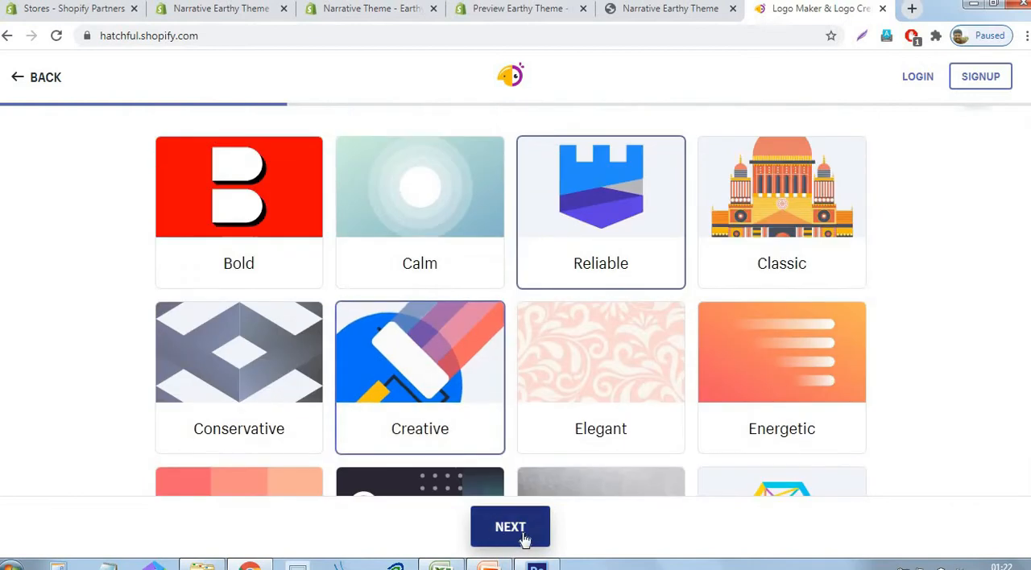
click(522, 539)
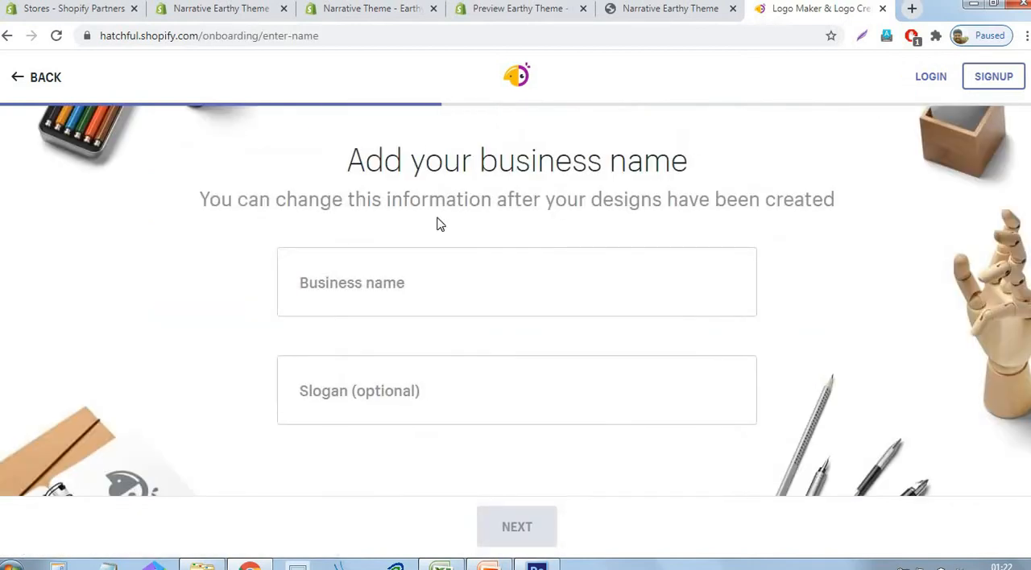
- Enter "Campaign Tents" as the business name for the logo
click(429, 290)
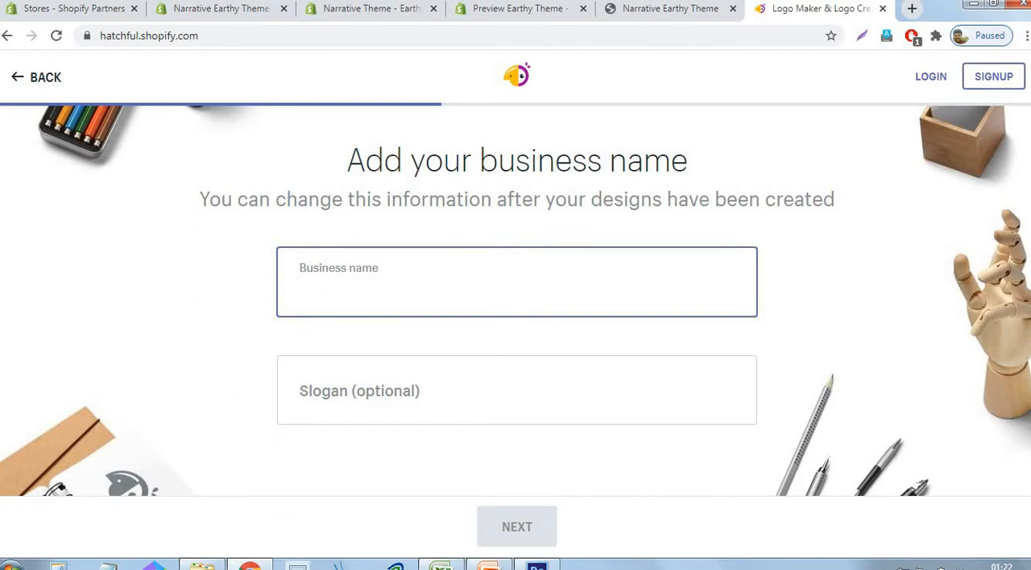
text(V)
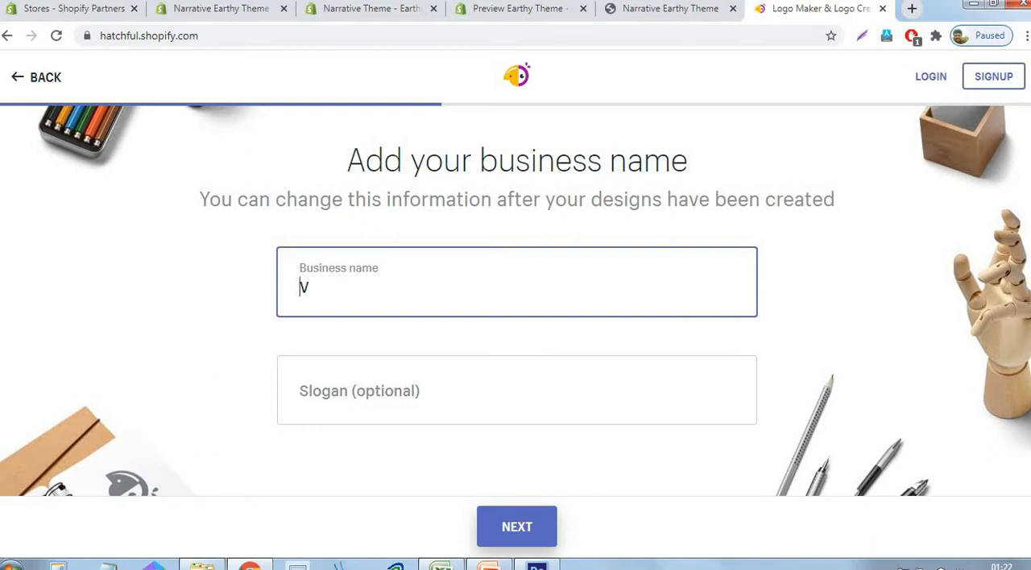
key(BackSpace)
text(Campaign Tents)
key(Left)
text(t)
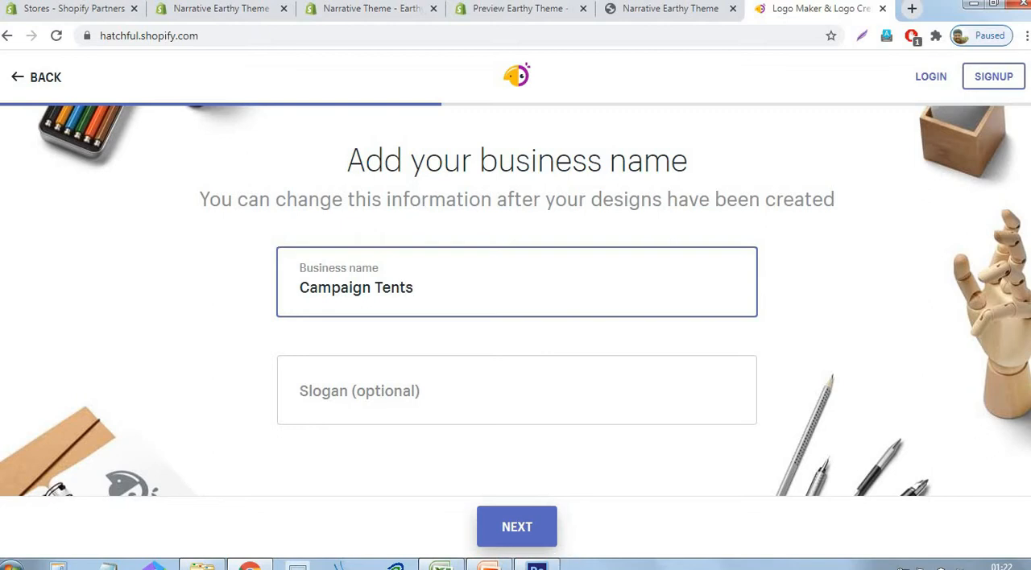
- Switch to Photoshop and close it along with the open logo.psd document
click(543, 565)
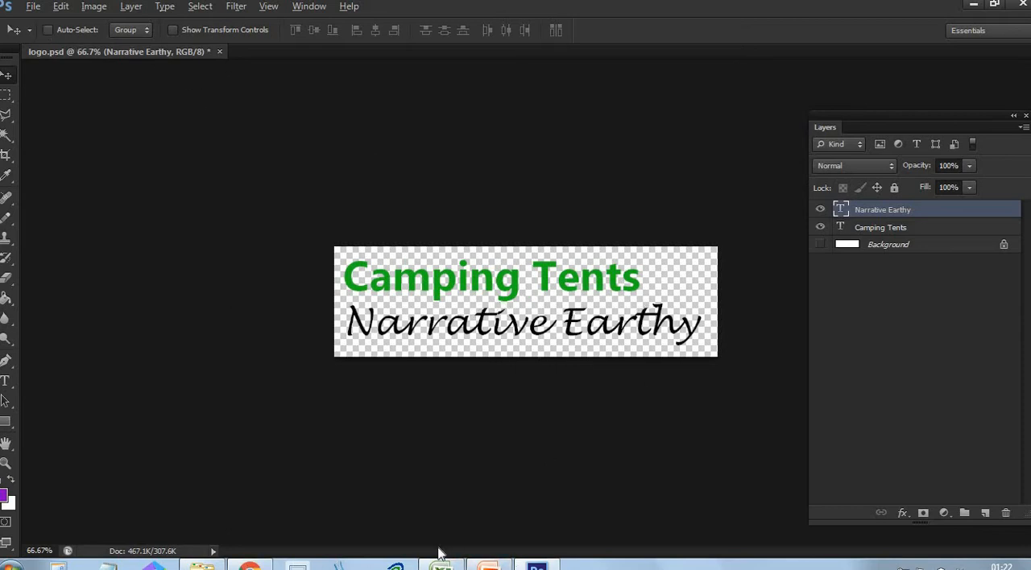
click(1023, 4)
click(519, 224)
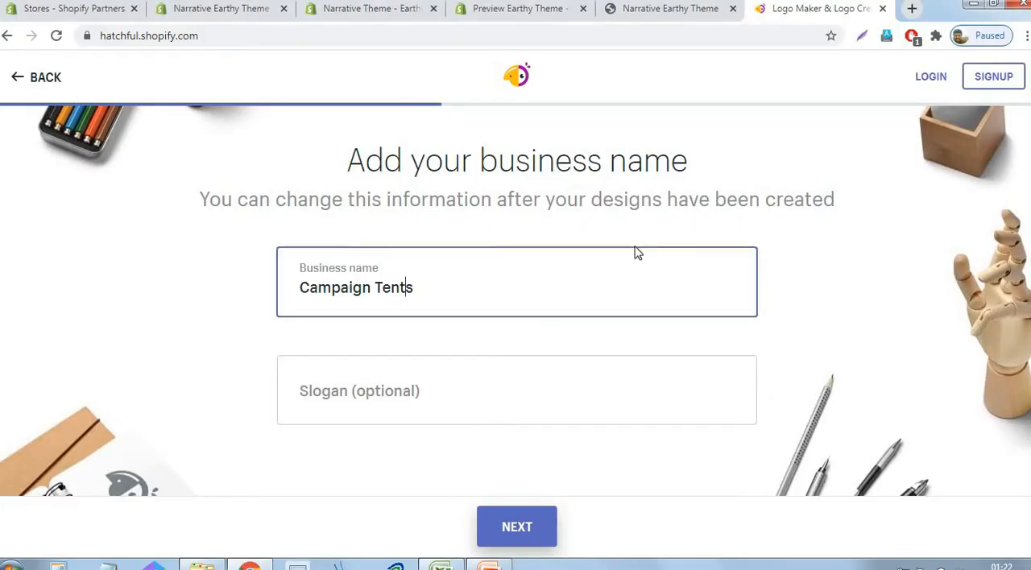
- Accept the business name, select Online store or website as the logo usage, and generate the logo suggestions
click(845, 241)
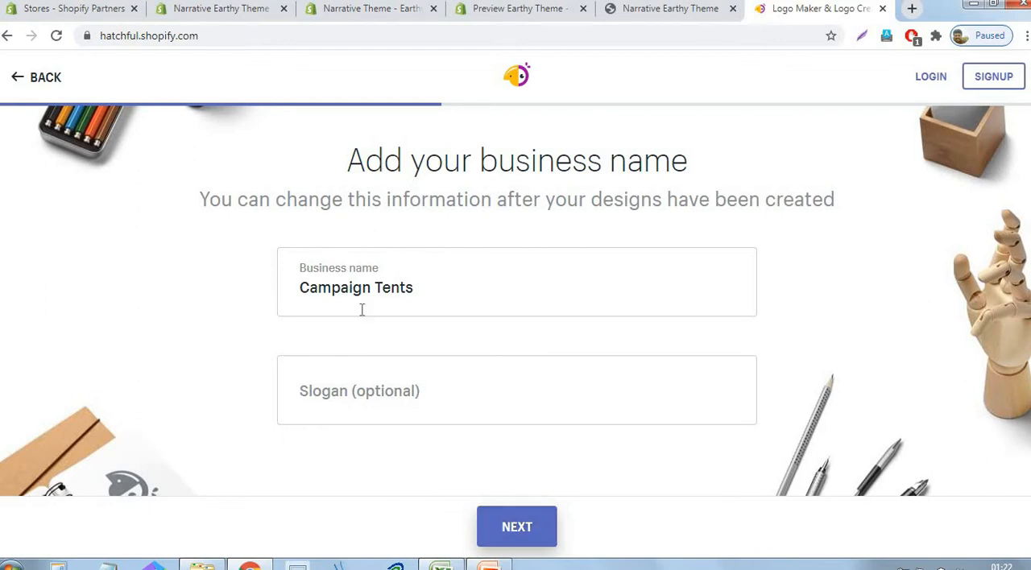
click(535, 539)
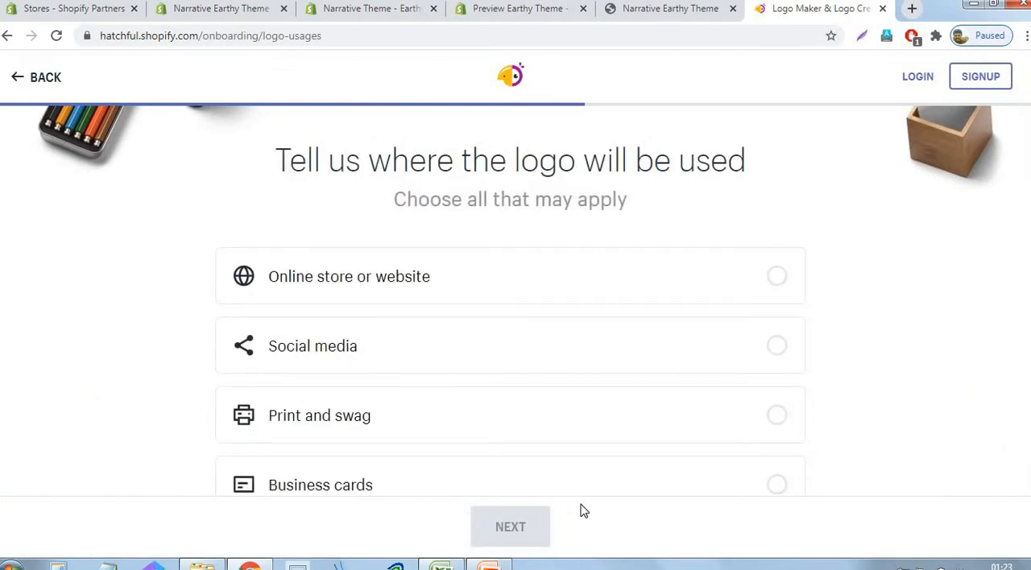
click(363, 290)
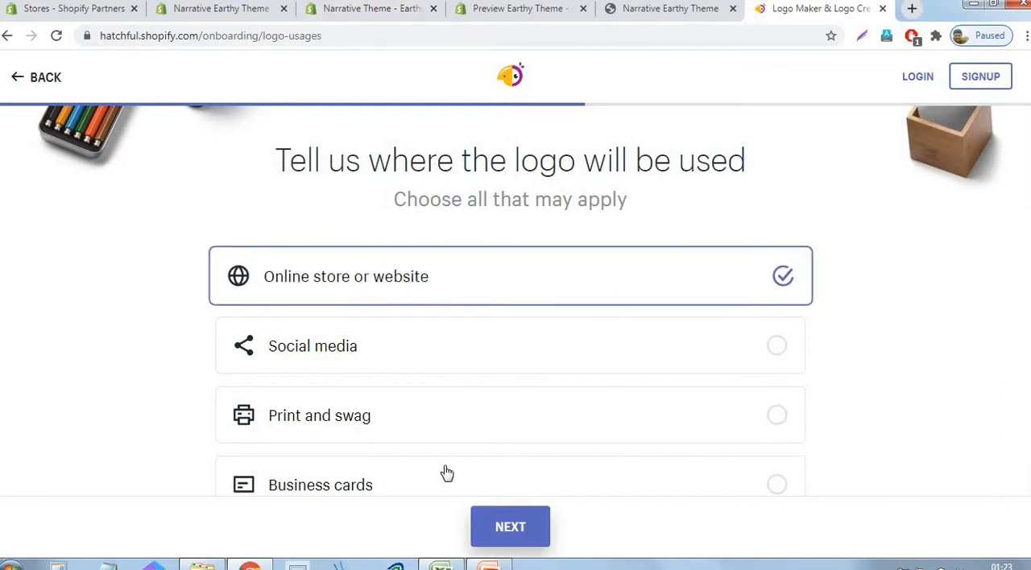
click(499, 536)
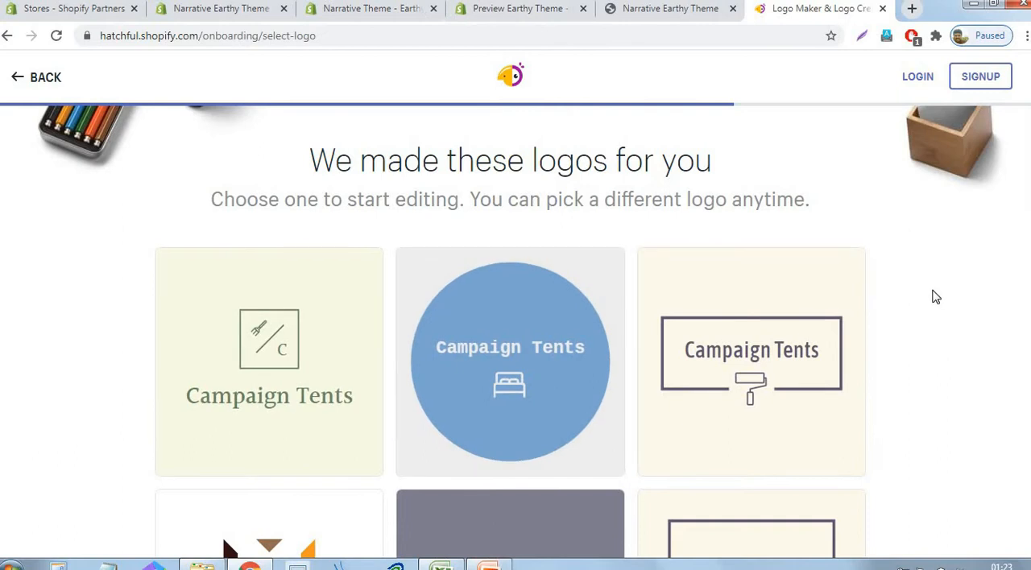
- Look through the logo designs that Hatchful generated for the business name
scroll(935, 297, down, 4)
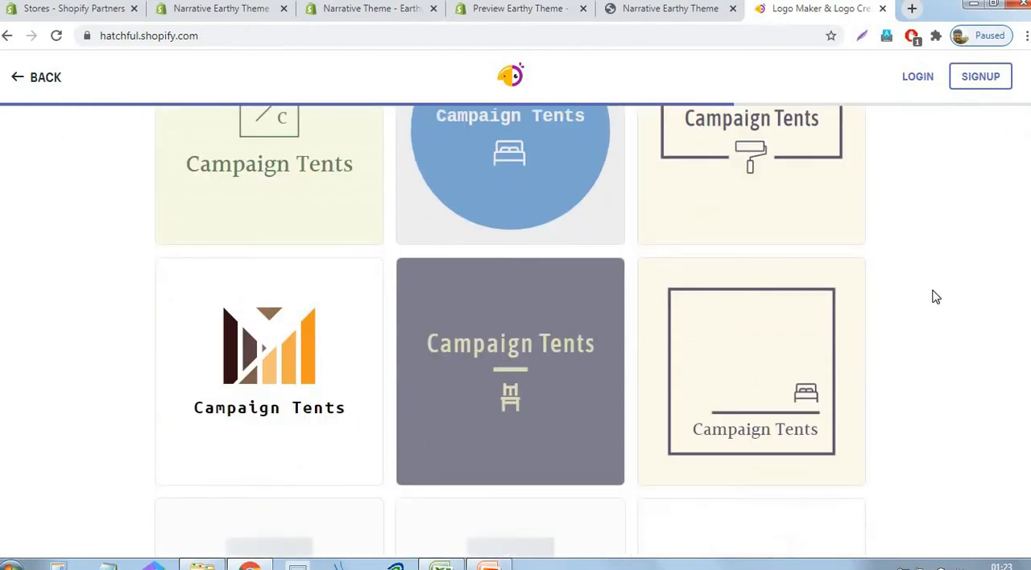
scroll(935, 297, down, 3)
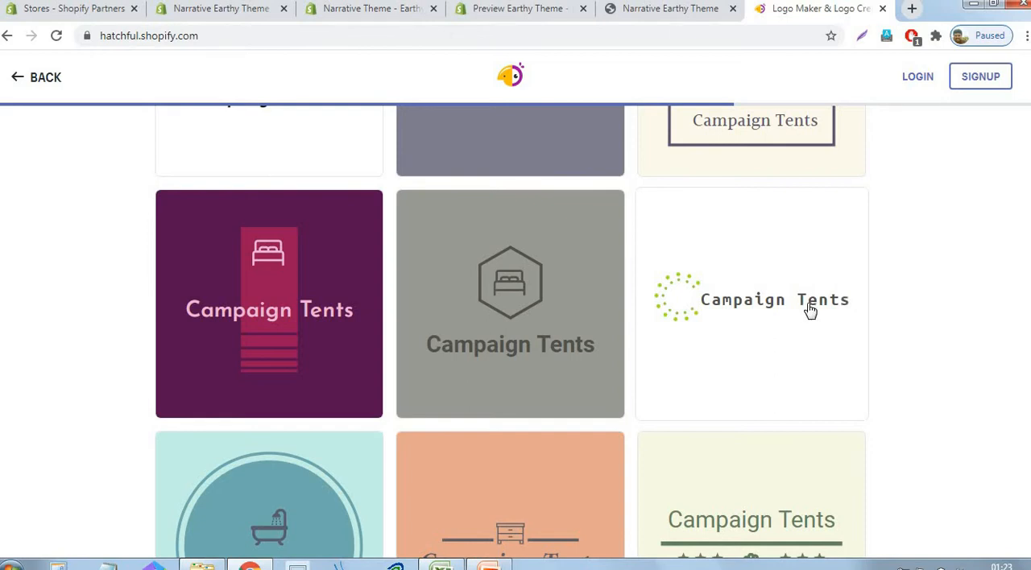
scroll(792, 308, down, 3)
scroll(794, 310, down, 4)
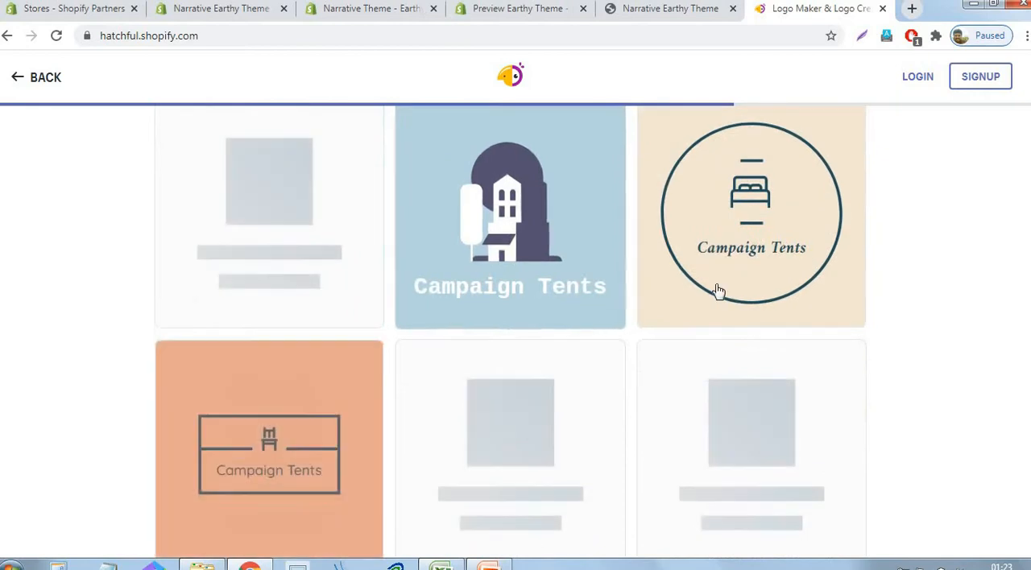
scroll(765, 278, down, 2)
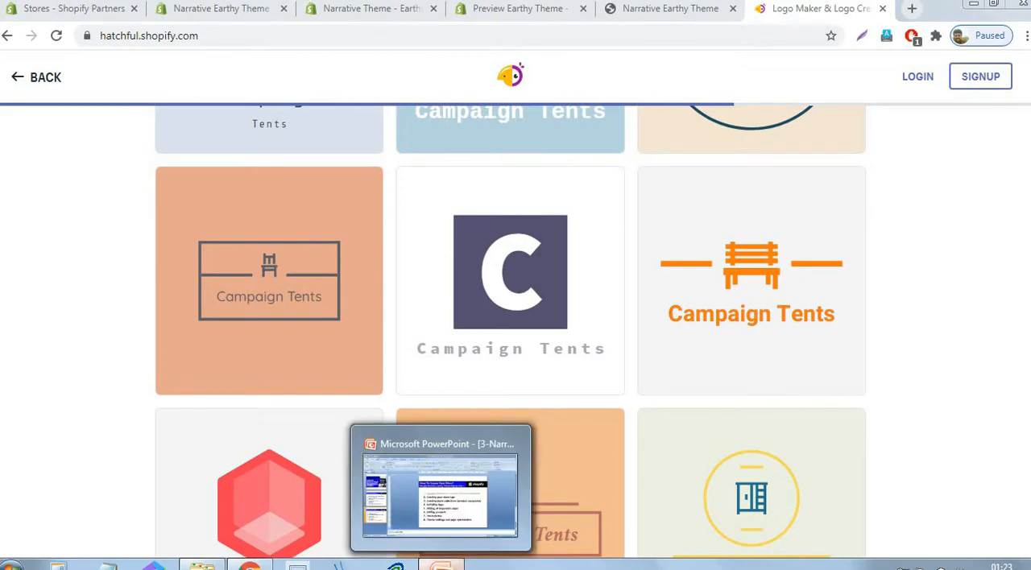
- In the PowerPoint outline on slide 3, grey out the second item, "Creating your store logo"
click(441, 566)
click(677, 288)
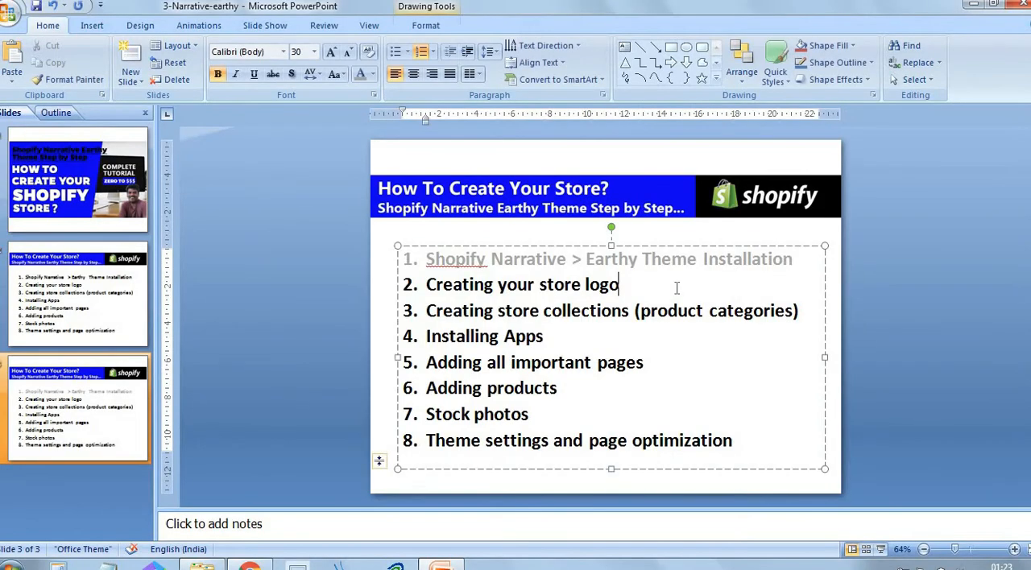
drag(677, 288, 435, 290)
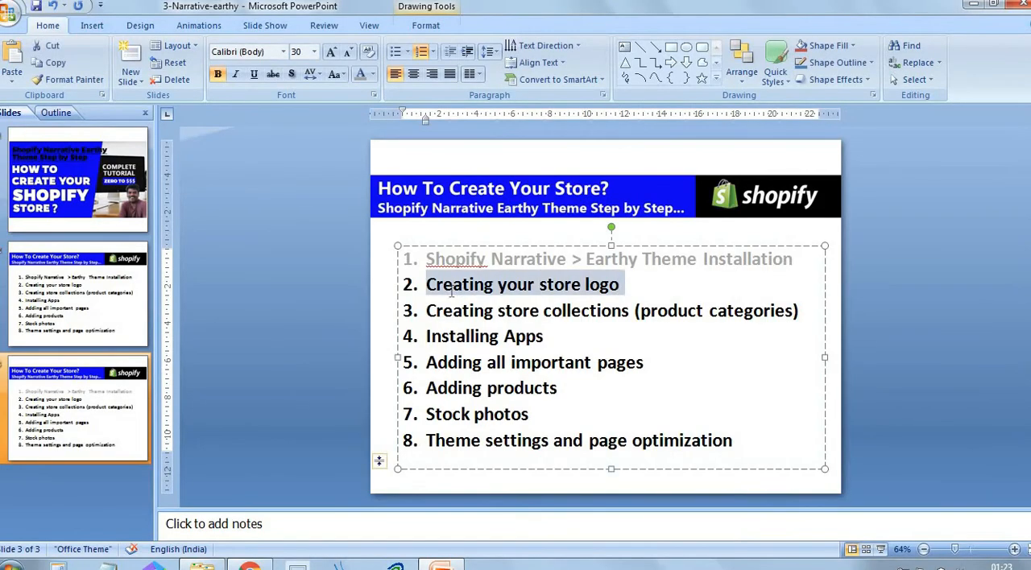
click(360, 74)
click(904, 330)
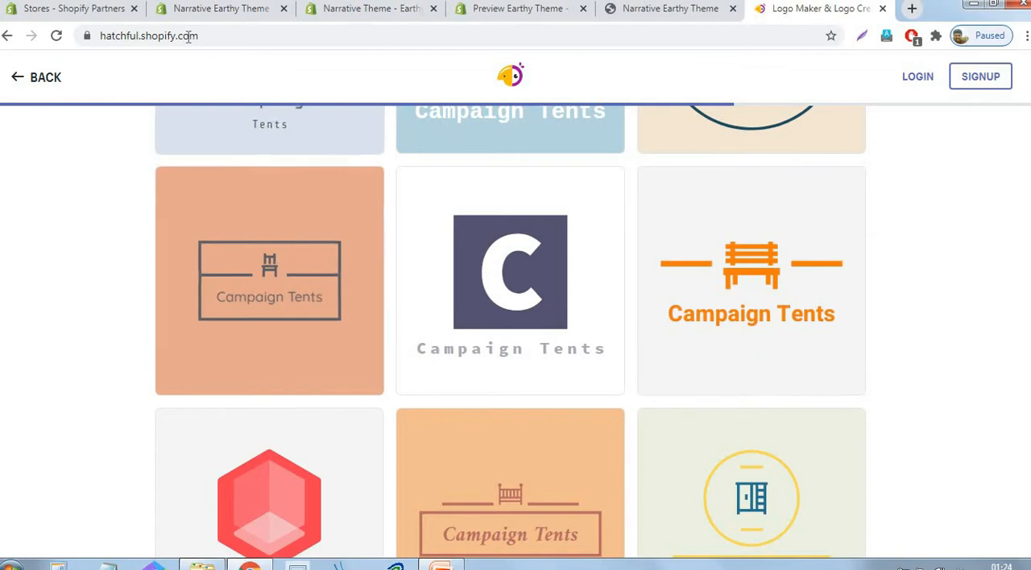
- Return to the Narrative Earthy Theme store admin in the browser and open the product Collections page
click(203, 10)
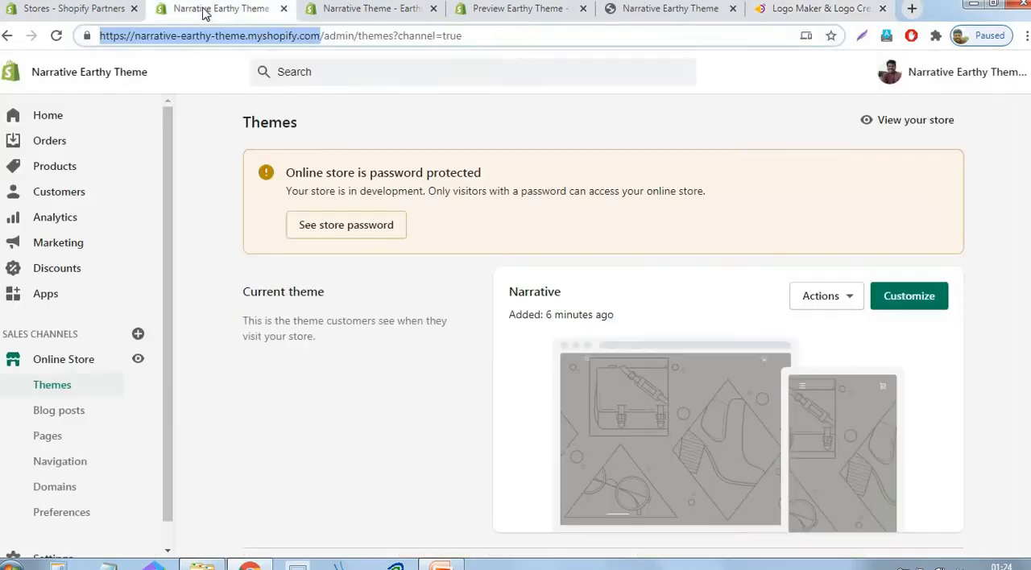
click(360, 18)
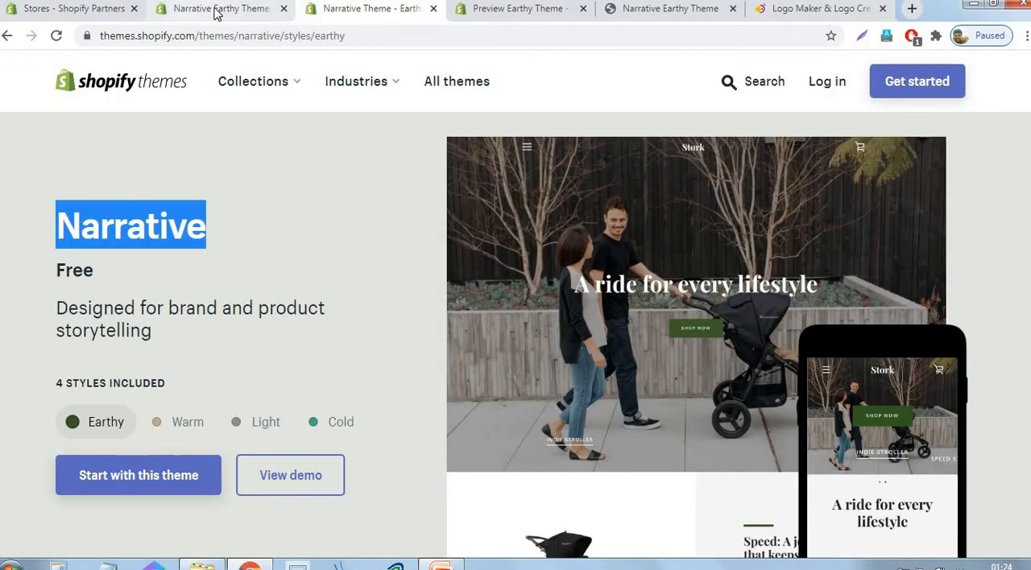
click(187, 12)
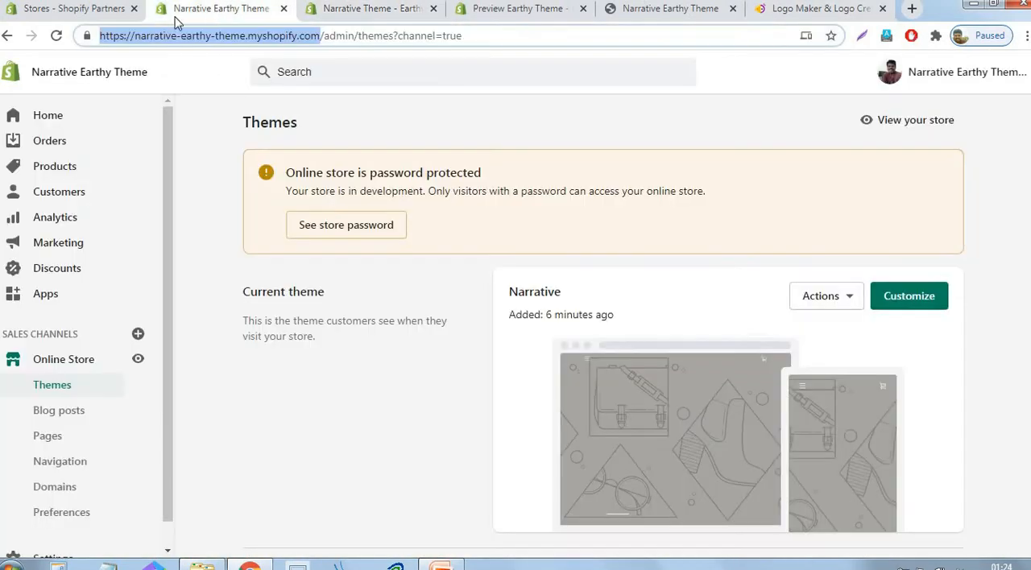
click(69, 172)
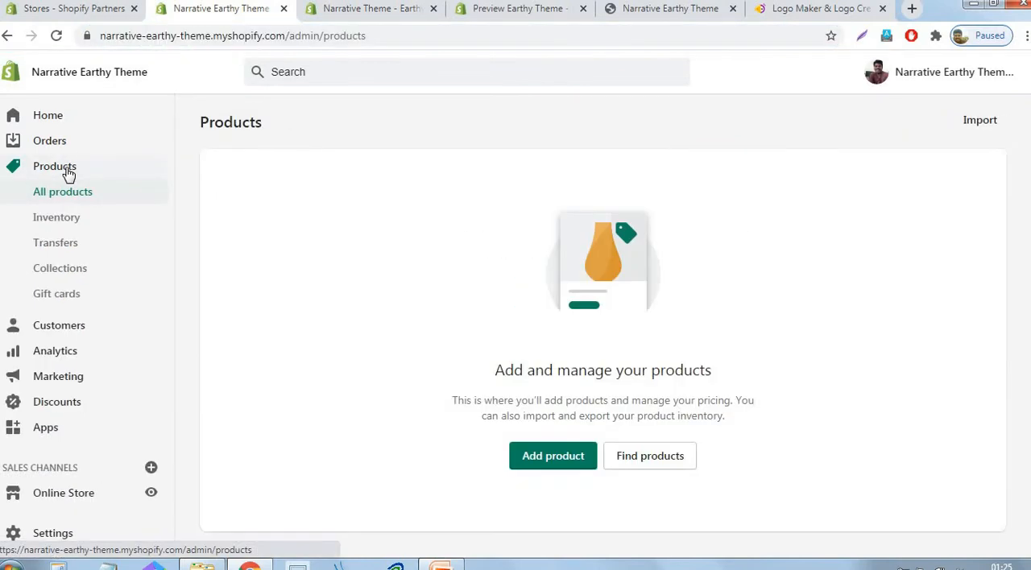
click(61, 278)
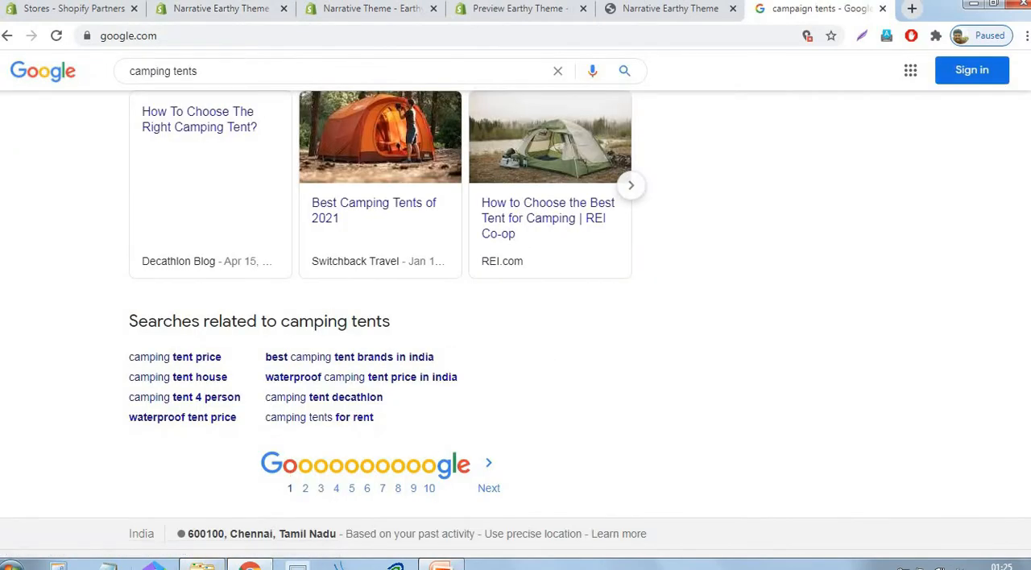
- Open Notepad and list "Camping tent" and "Waterproof tent" on separate lines as collection ideas
click(107, 566)
text(Camp)
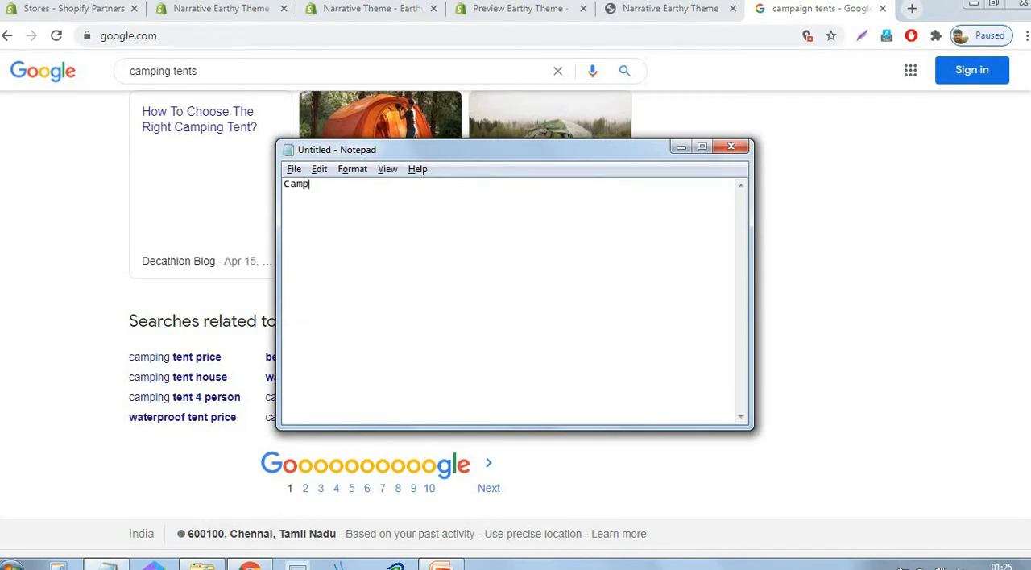
text(ing tent)
text(Wate)
text(rproof )
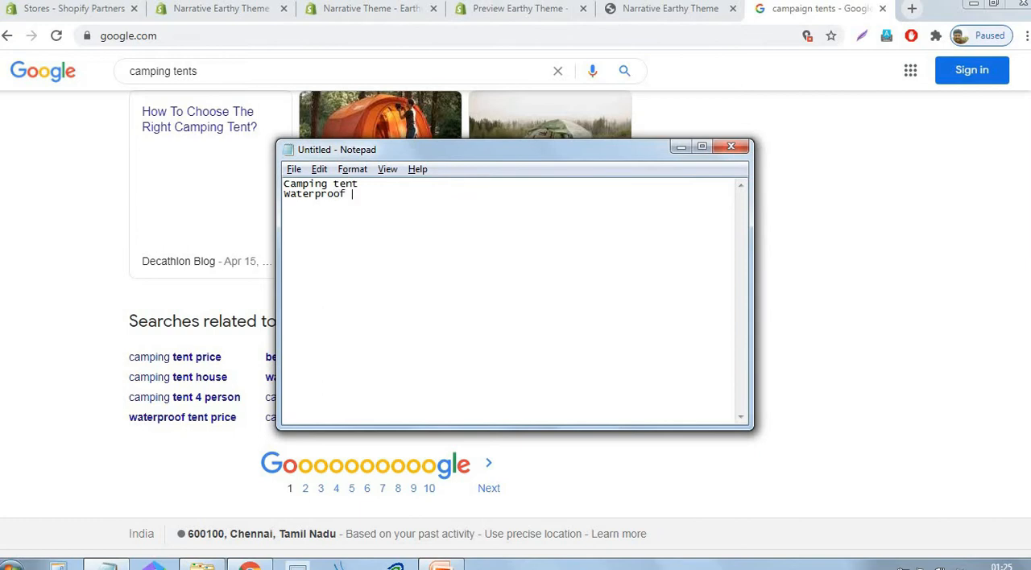
text(tent)
- Browse the Google results for camping tents for another category and add "Trekking Tents" as a third line in Notepad
click(933, 284)
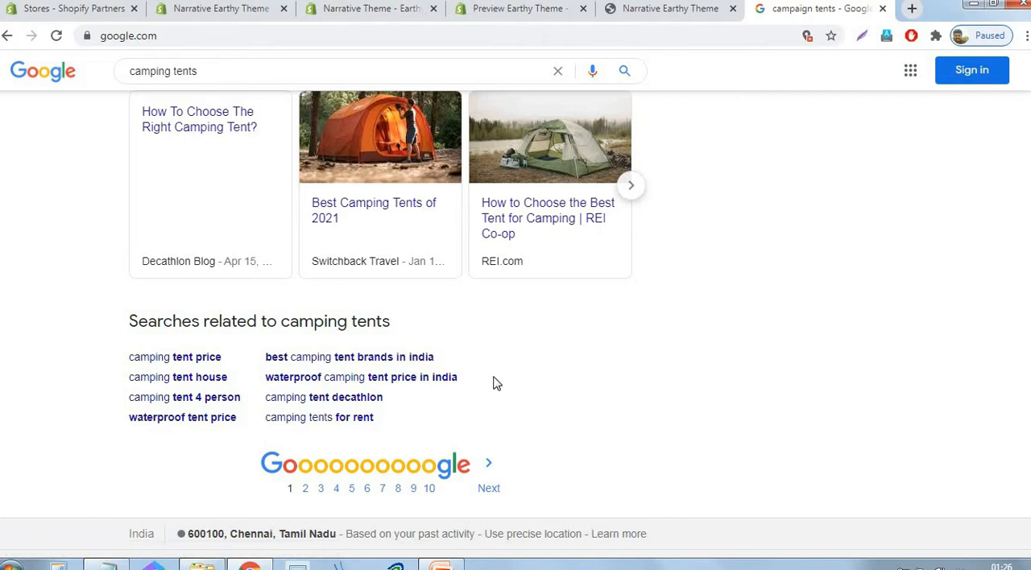
scroll(600, 369, up, 5)
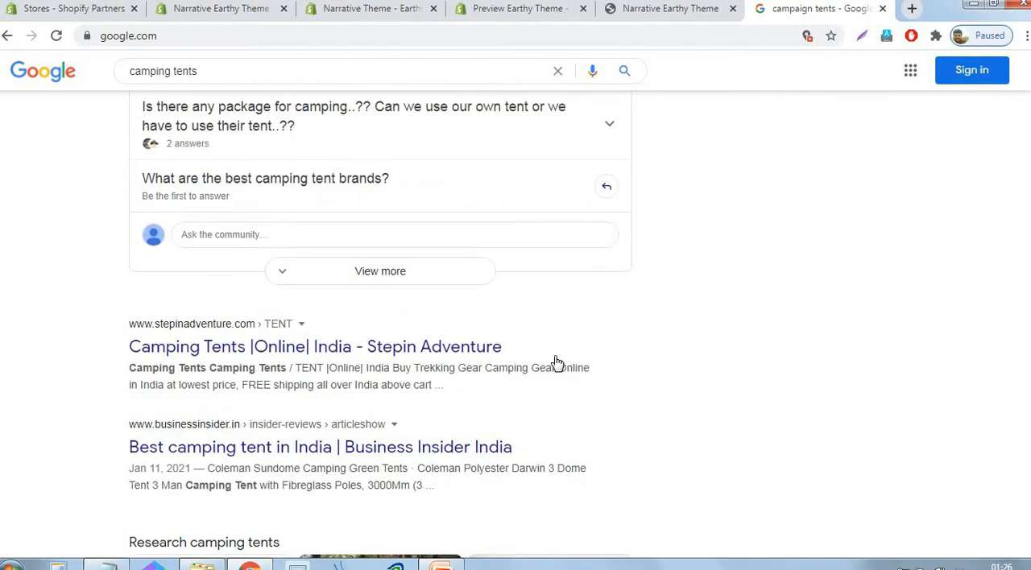
scroll(556, 362, up, 6)
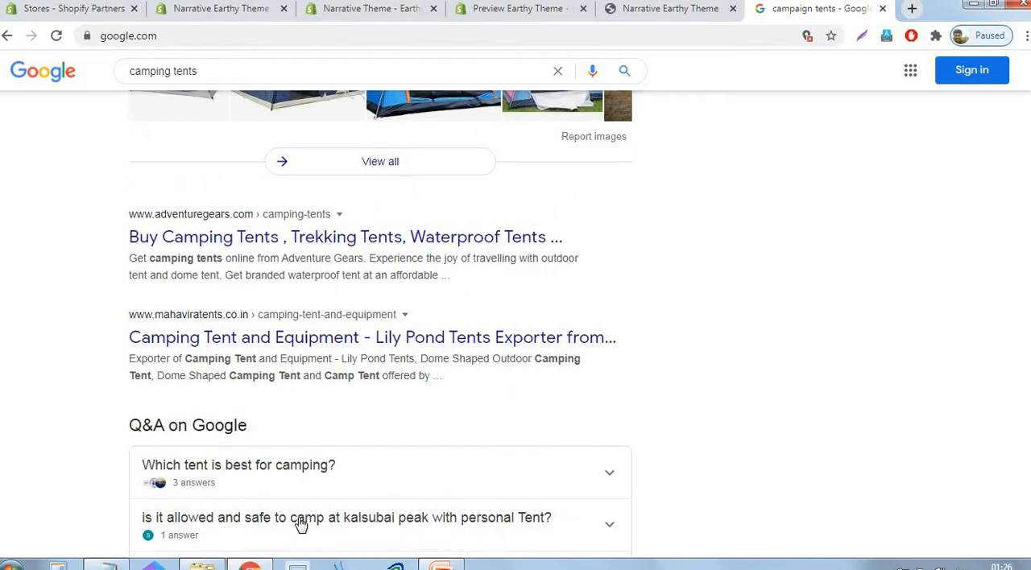
click(107, 566)
drag(500, 158, 739, 160)
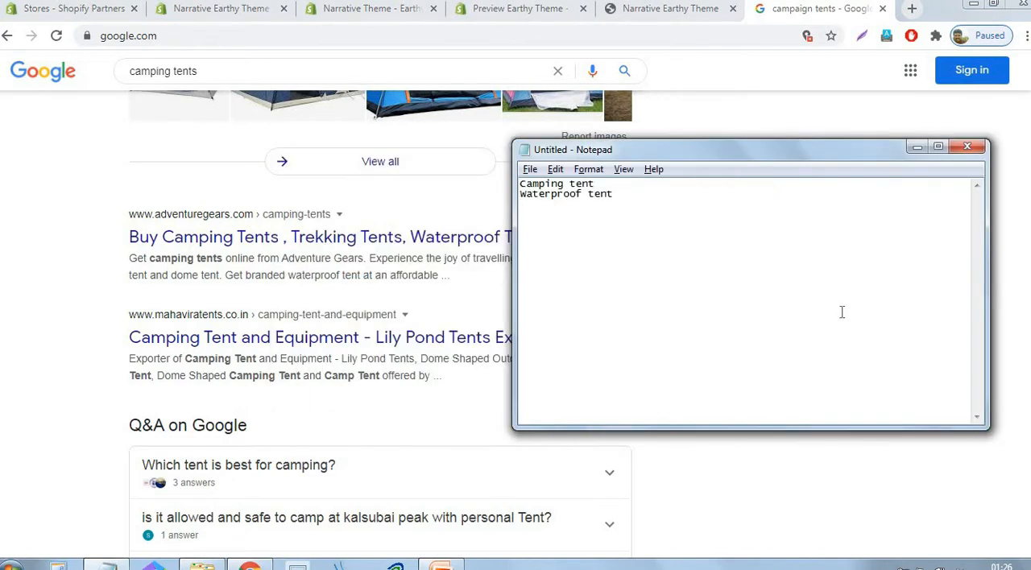
key(Return)
text(Trekking Tents)
- Copy "Camping tent" from Notepad and use it as the title of a new collection in the Shopify store admin
click(598, 184)
drag(505, 187, 501, 194)
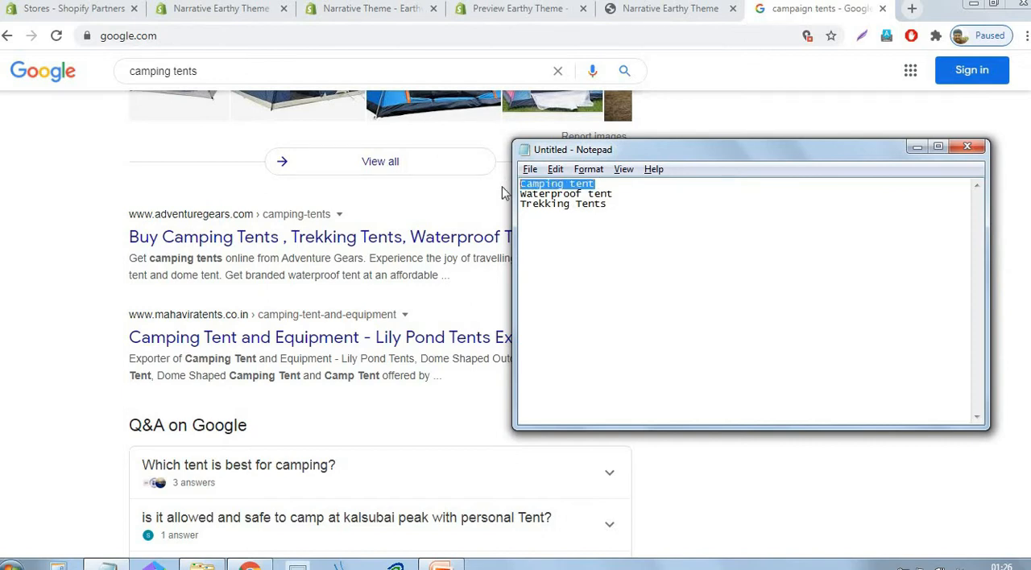
click(246, 10)
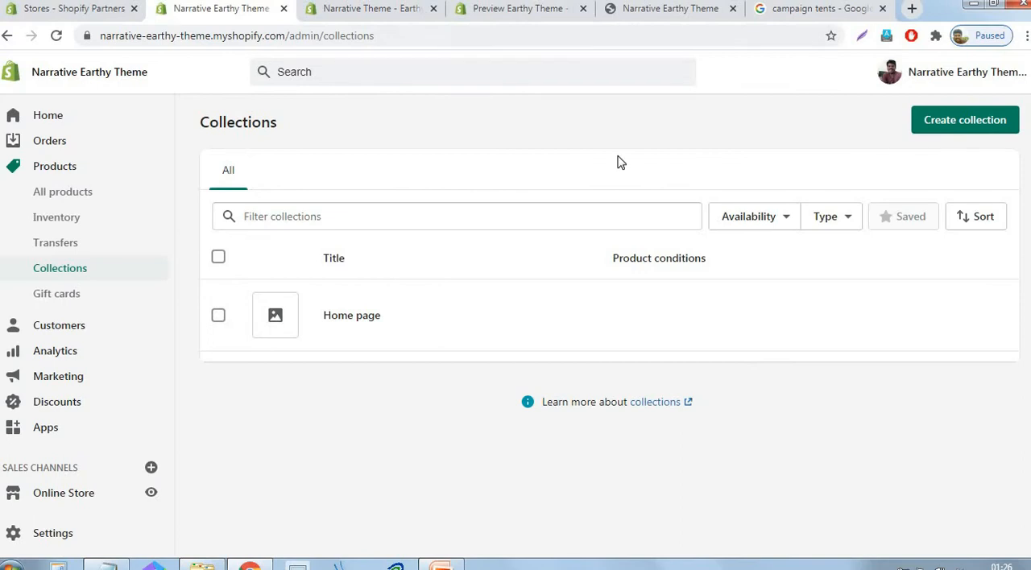
click(977, 129)
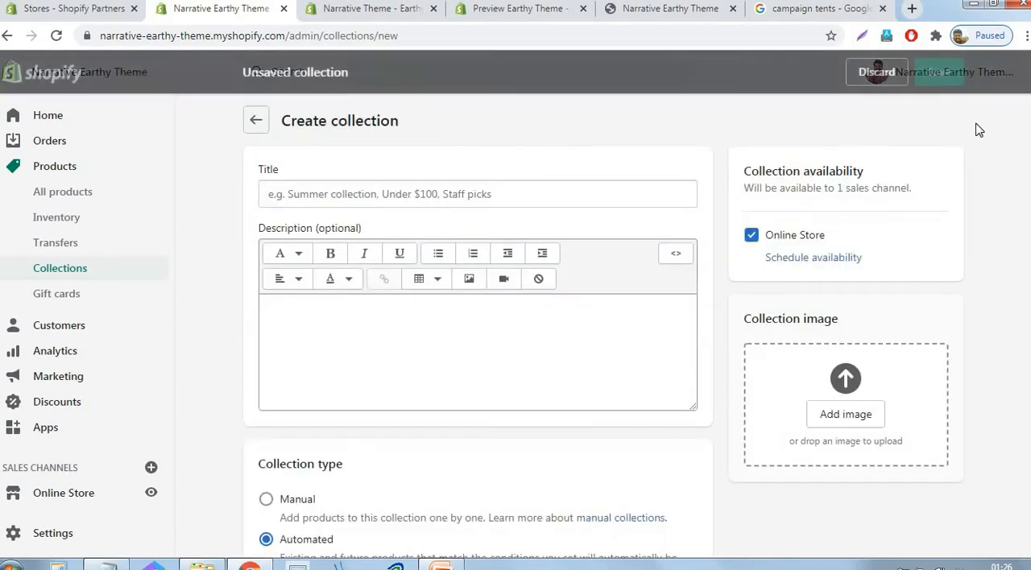
click(567, 195)
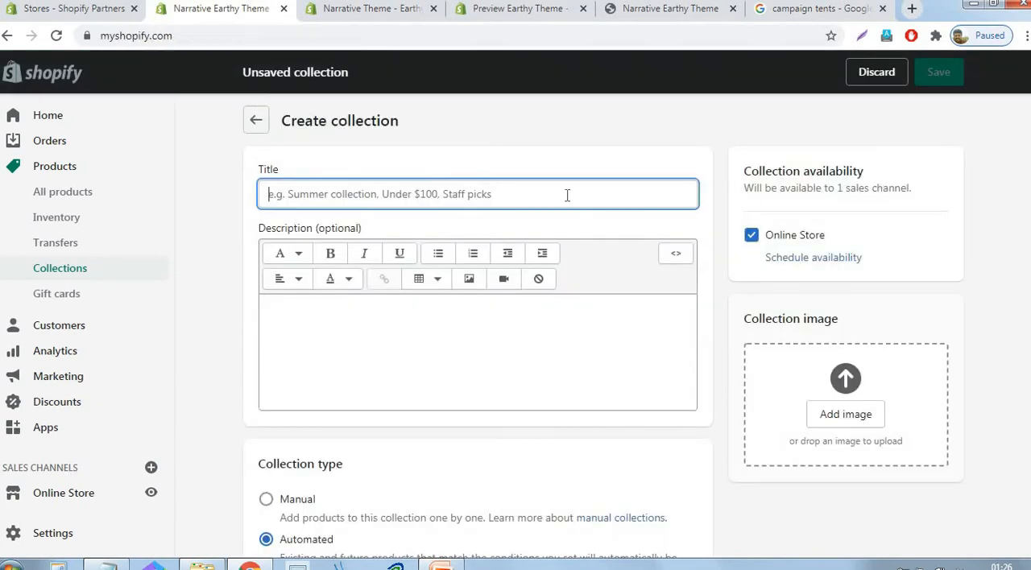
text(Camping tent)
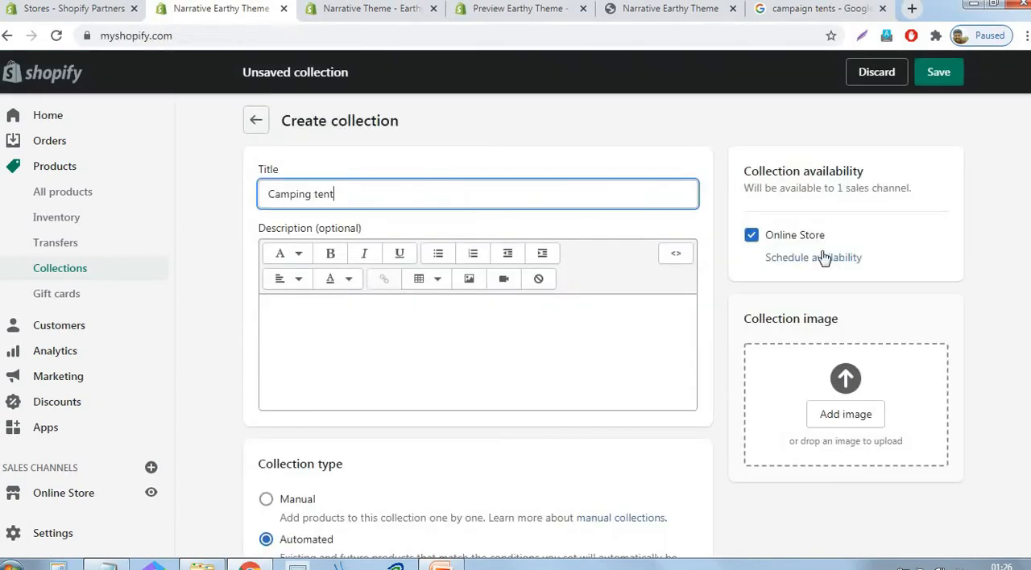
- Look over the new collection form, including the description, collection image, automated collection type and product tag condition
click(997, 235)
scroll(997, 234, down, 2)
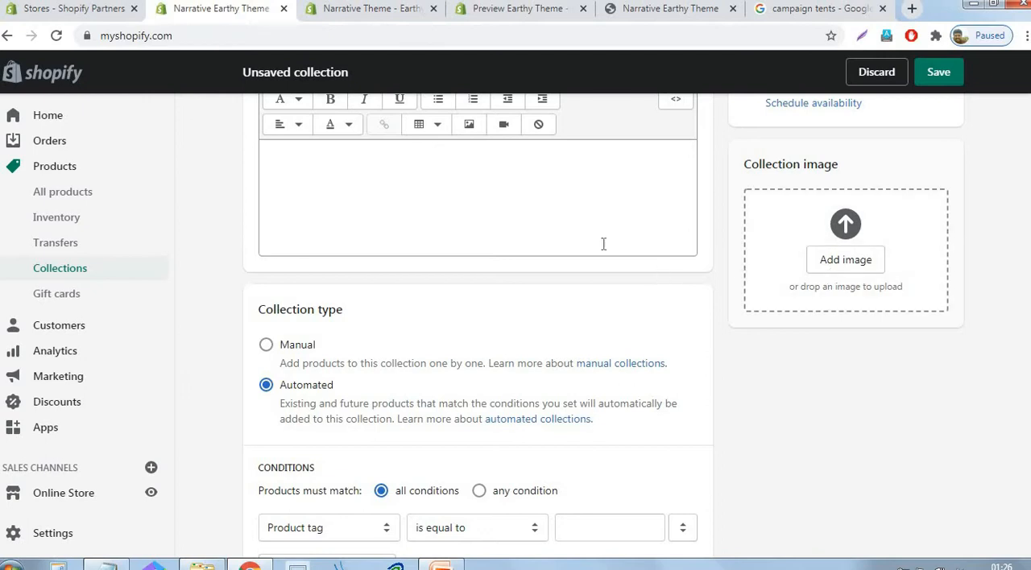
scroll(461, 232, up, 1)
click(346, 241)
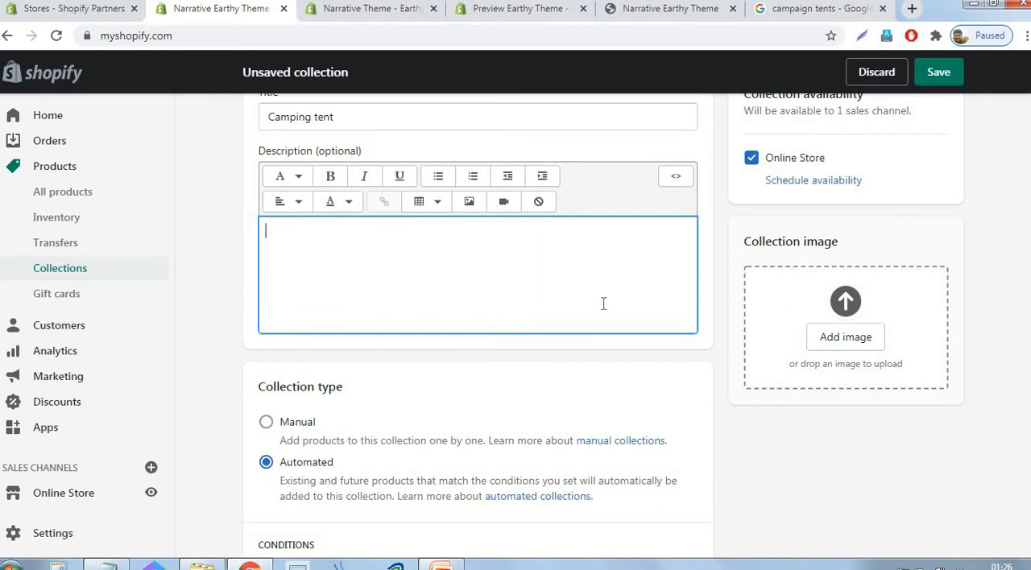
scroll(690, 205, down, 4)
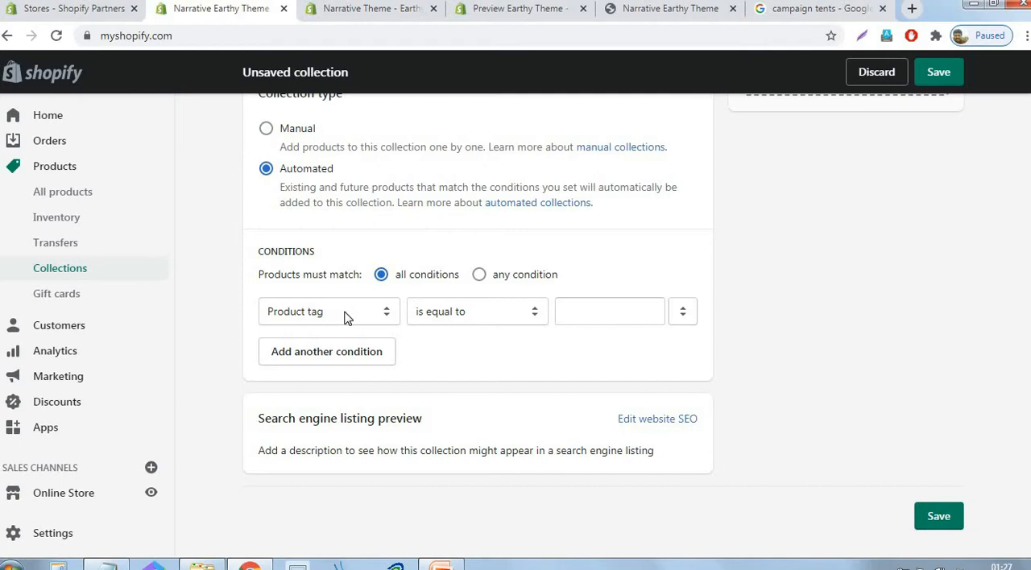
click(583, 316)
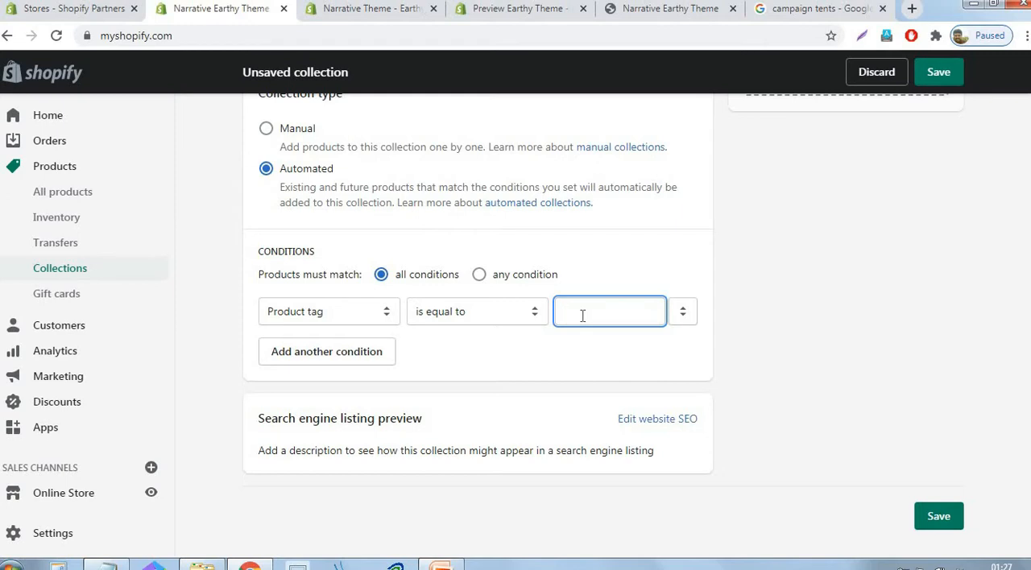
scroll(886, 254, up, 5)
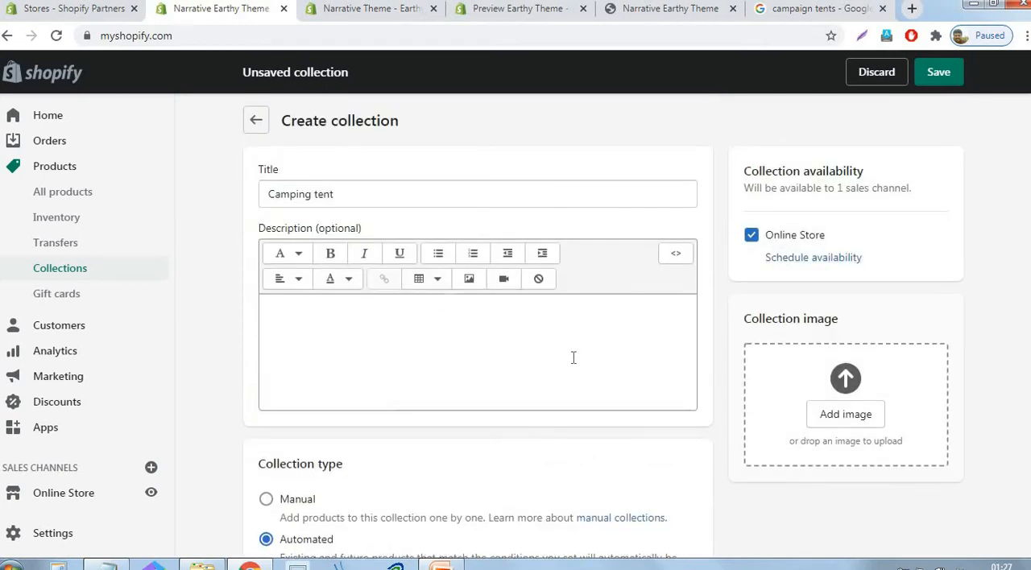
scroll(762, 403, down, 5)
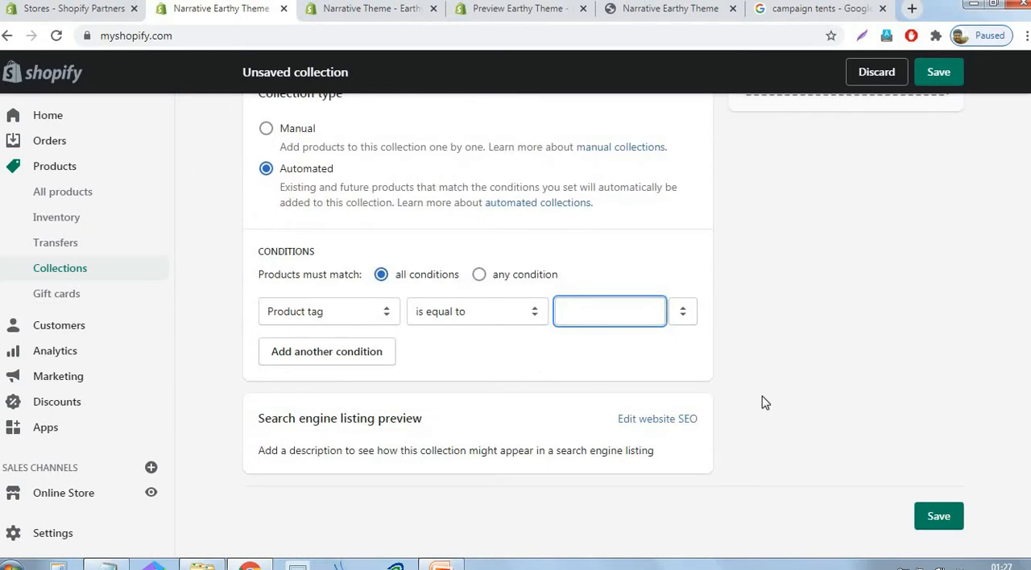
- Copy the collection title and enter "Camping tent" as the value of the product tag condition
text(ctent)
scroll(705, 336, up, 5)
drag(334, 199, 254, 201)
key(ctrl+c)
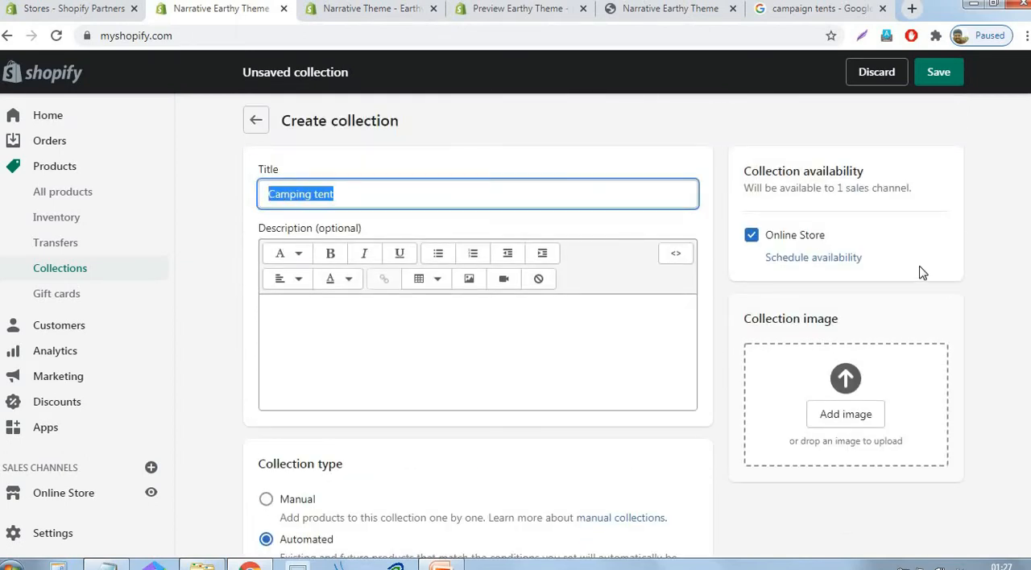
scroll(856, 272, down, 5)
click(626, 312)
key(ctrl+a)
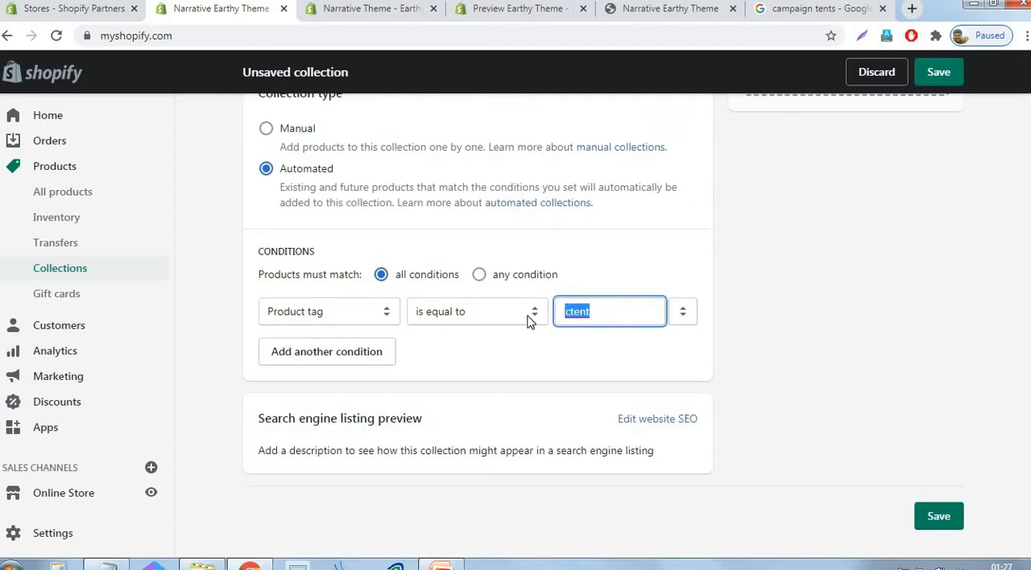
key(ctrl+v)
- Change the product tag condition value to "campingtent" and save the collection
click(566, 315)
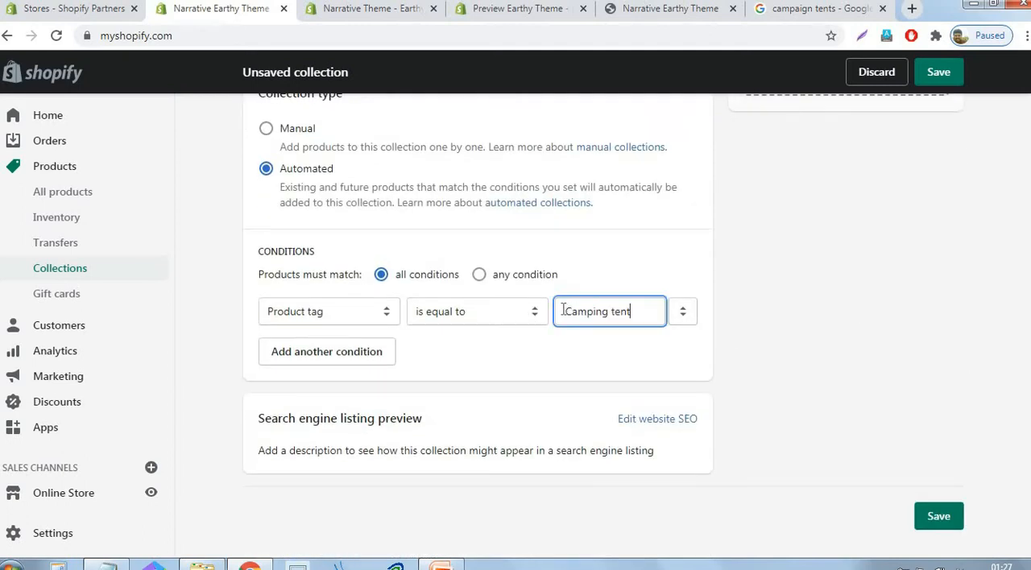
key(Delete)
text(c)
key(Right)
key(Right)
key(Delete)
click(833, 309)
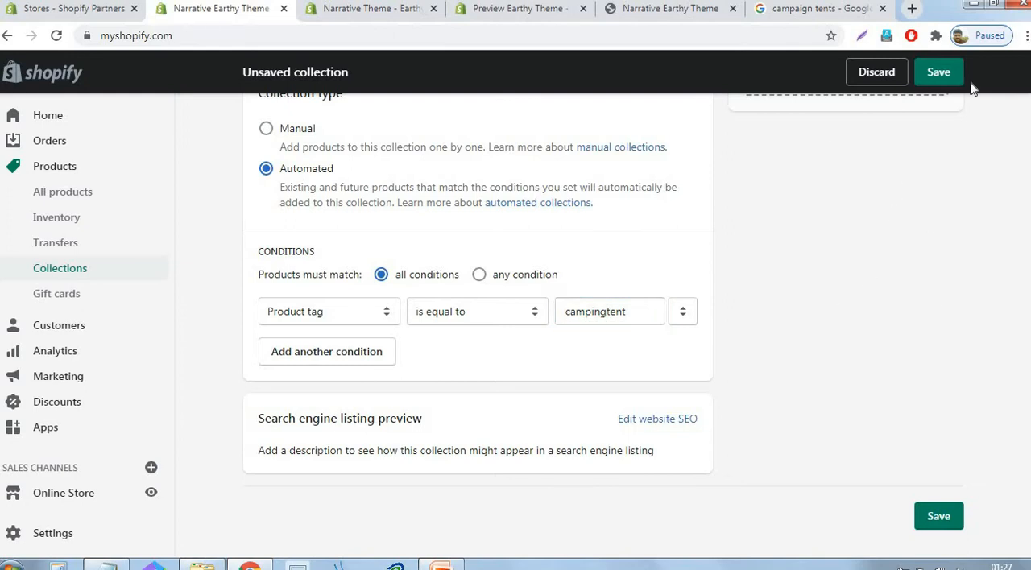
click(940, 80)
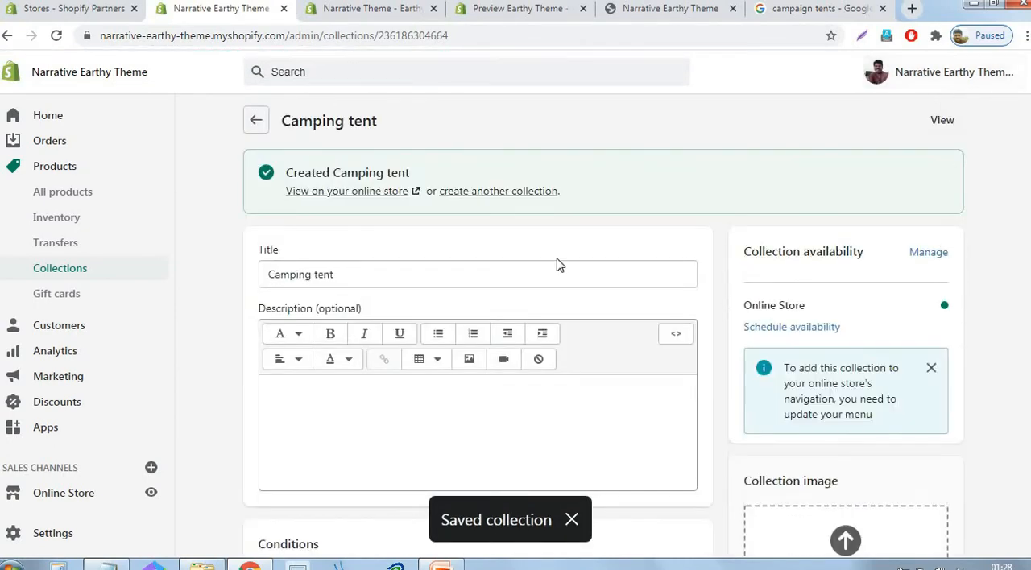
- Create another collection and title it "Waterproof tent", copied from the second line in Notepad
click(518, 193)
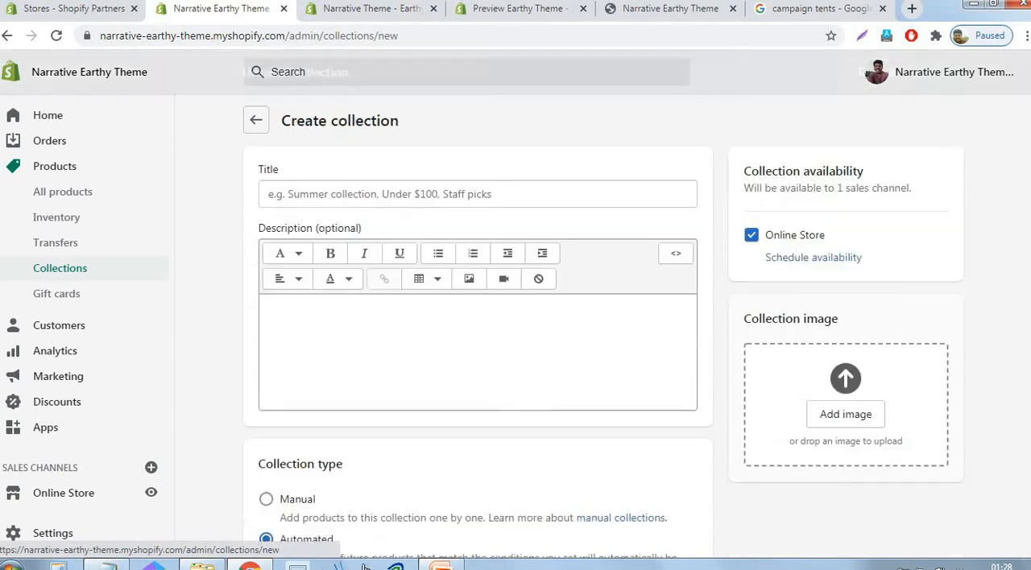
key(alt+Tab)
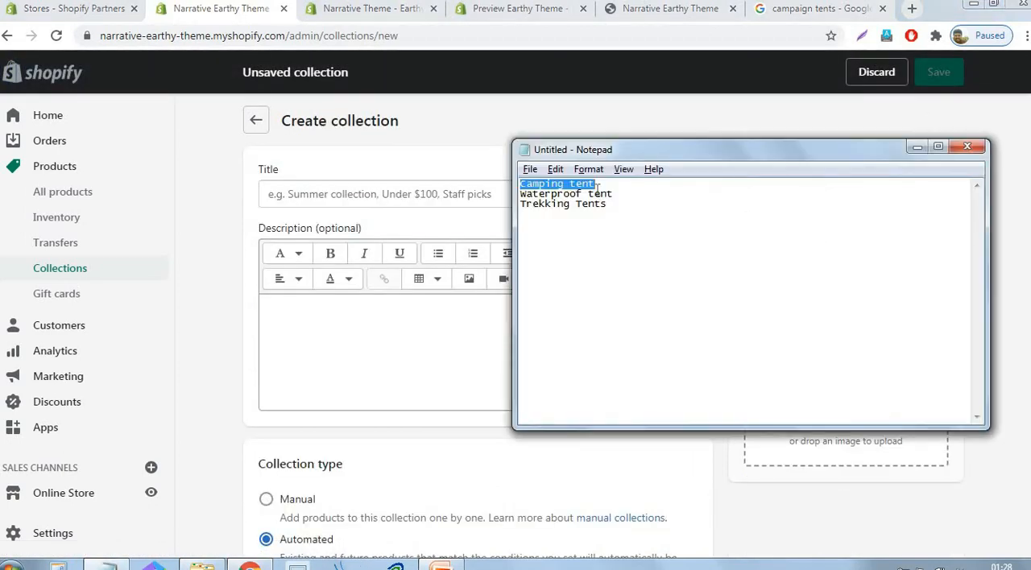
click(617, 193)
drag(573, 193, 510, 198)
key(ctrl+c)
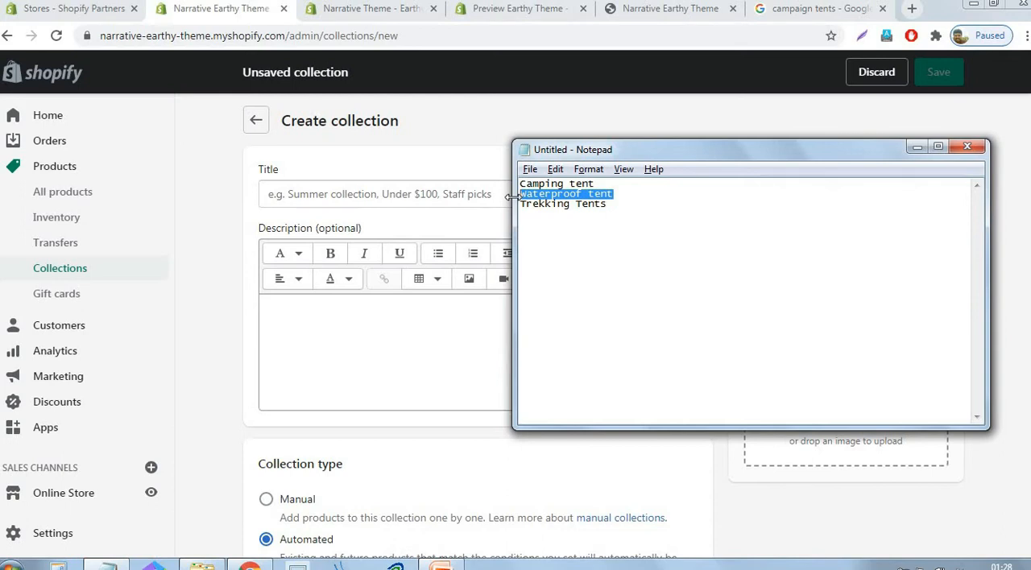
click(357, 187)
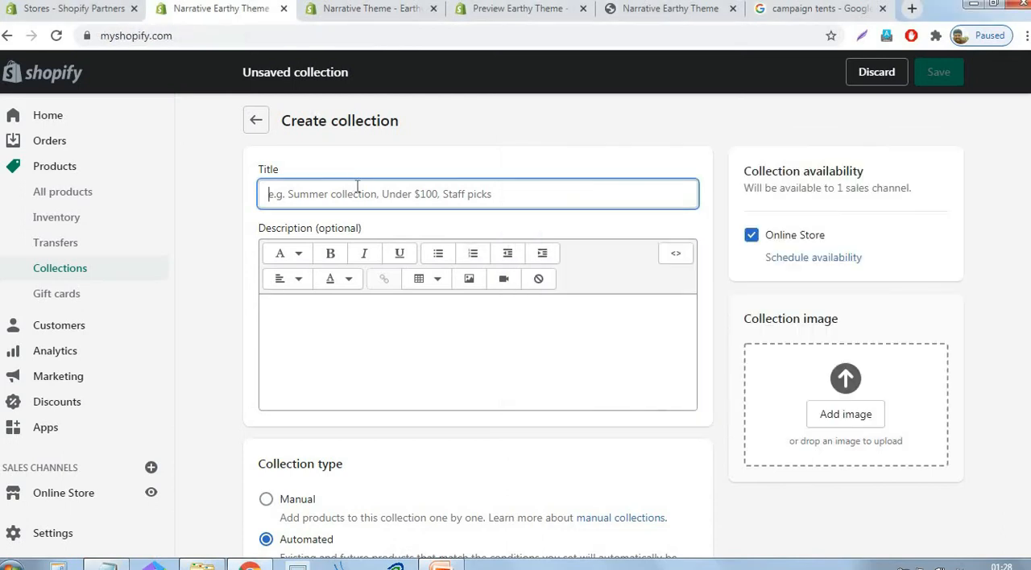
key(ctrl+v)
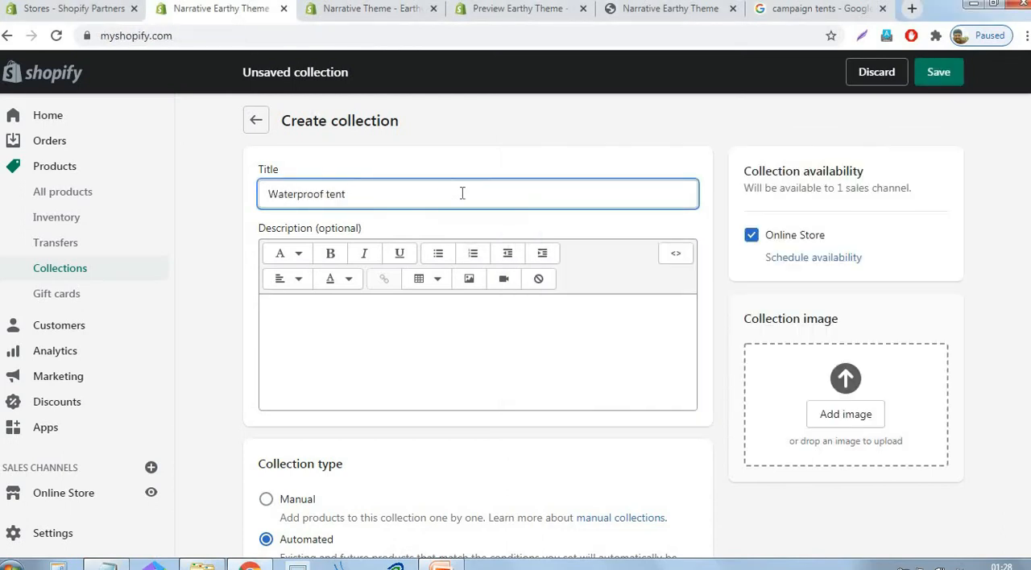
- Set the automated condition so the product tag is equal to "waterprooftent", and save the collection
scroll(580, 244, down, 5)
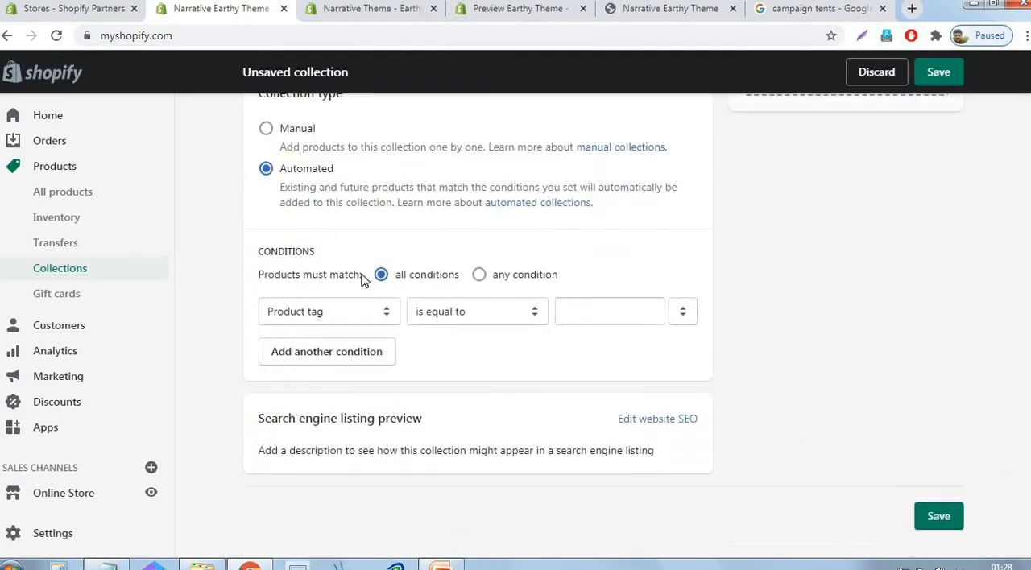
click(580, 306)
key(ctrl+v)
drag(565, 313, 577, 316)
text(w)
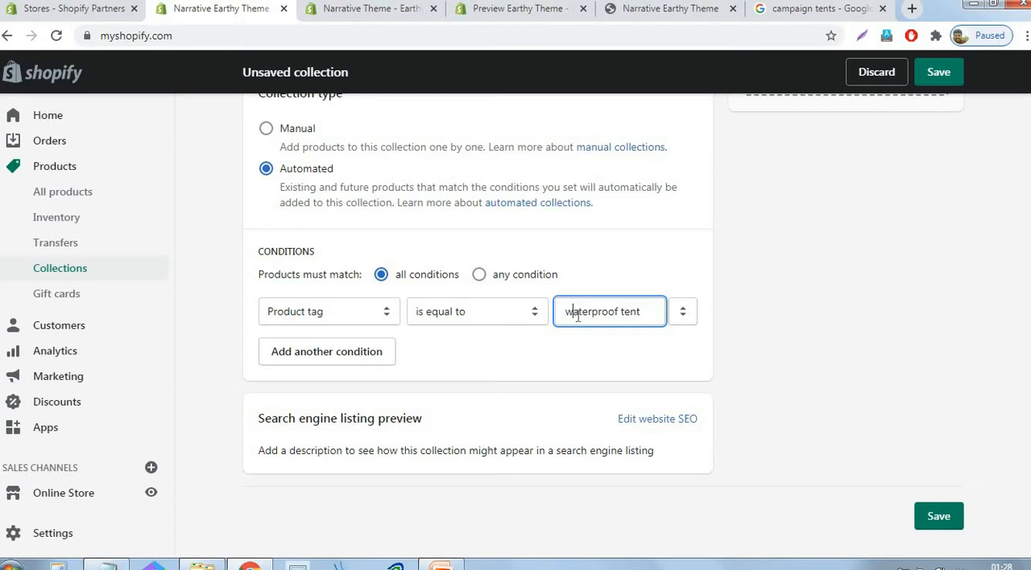
click(620, 311)
key(BackSpace)
click(903, 197)
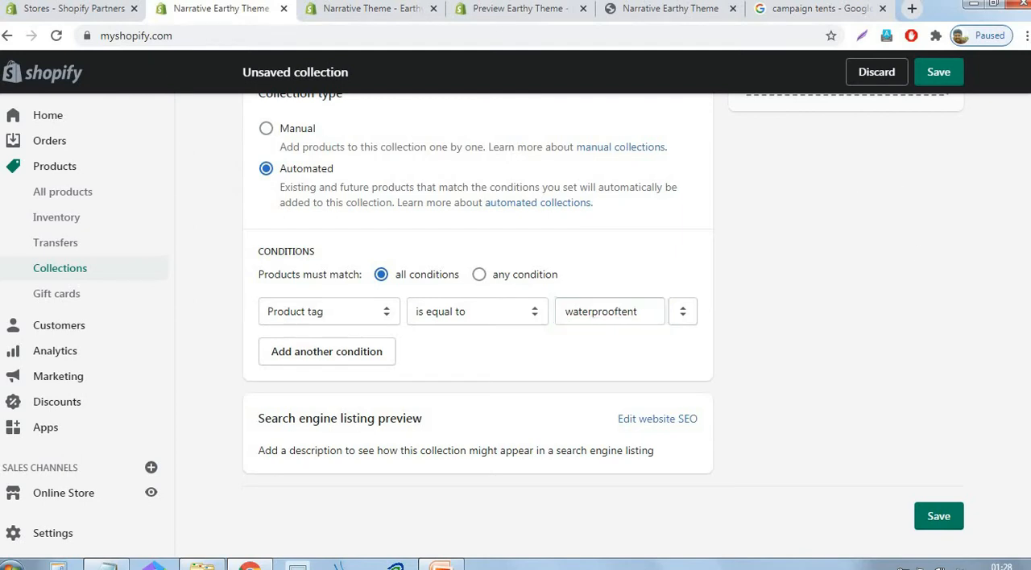
click(944, 75)
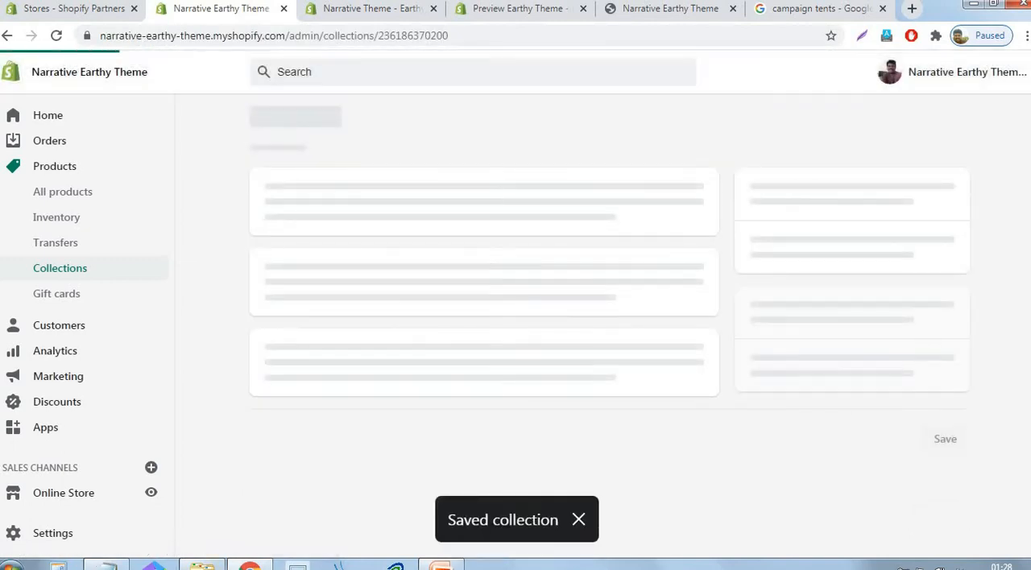
- Create another collection and title it "Trekking Tents", copied from the third line in Notepad
click(119, 566)
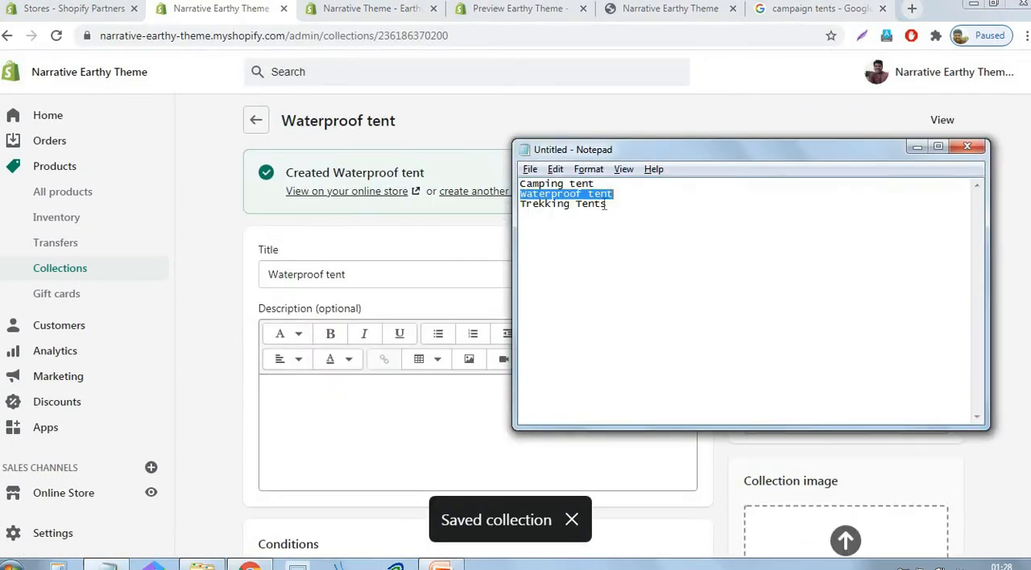
drag(606, 204, 521, 214)
key(ctrl+c)
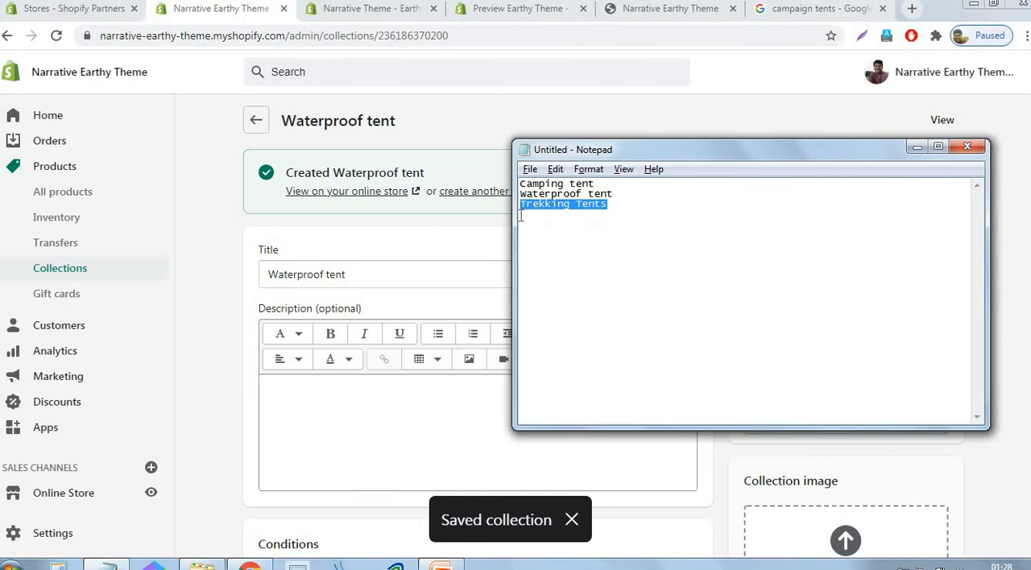
click(218, 264)
click(508, 198)
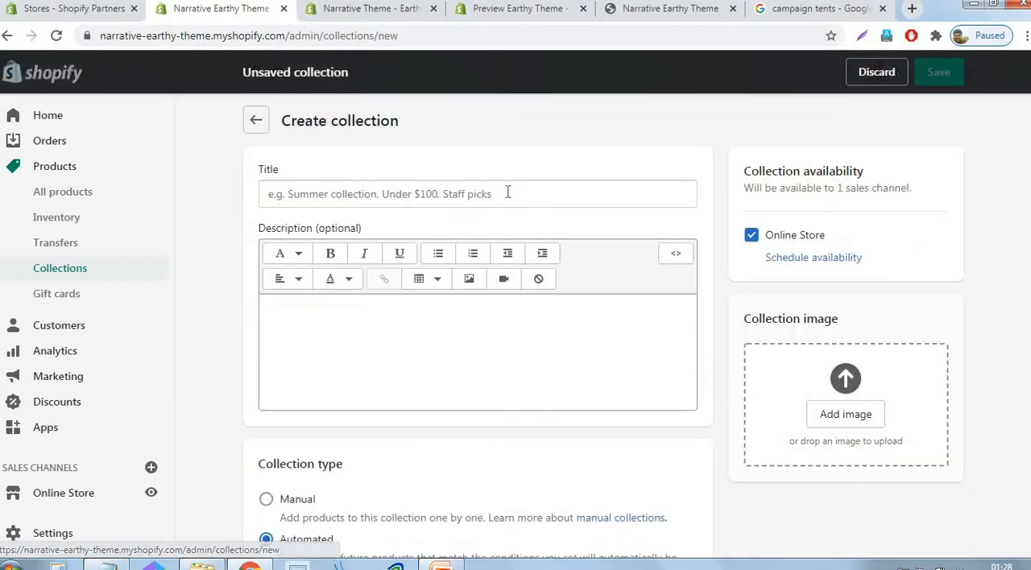
click(508, 193)
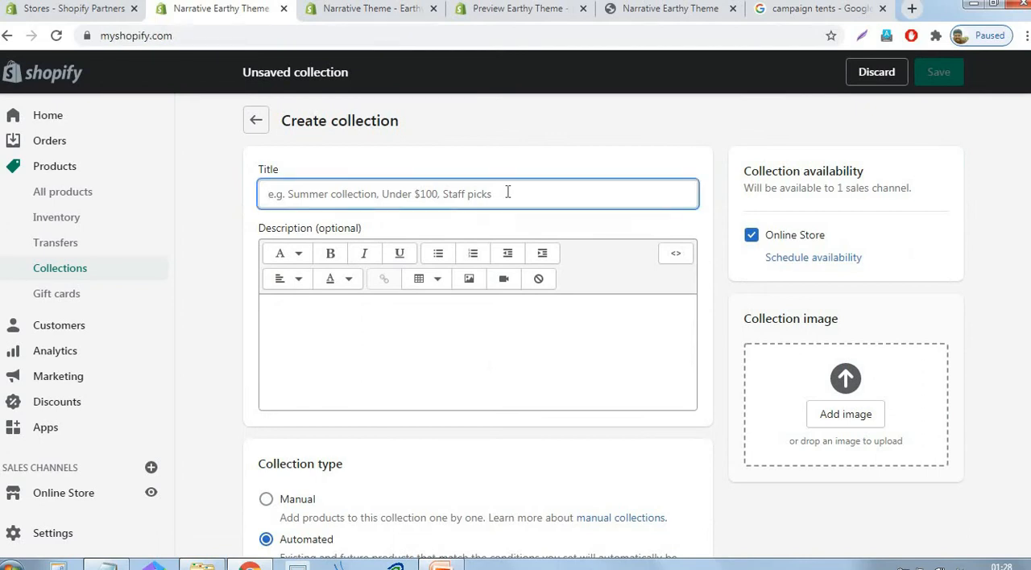
key(ctrl+v)
- Fill the product tag condition with the collection title as one lowercase word without a space, and save the collection
scroll(517, 300, down, 4)
scroll(516, 300, down, 1)
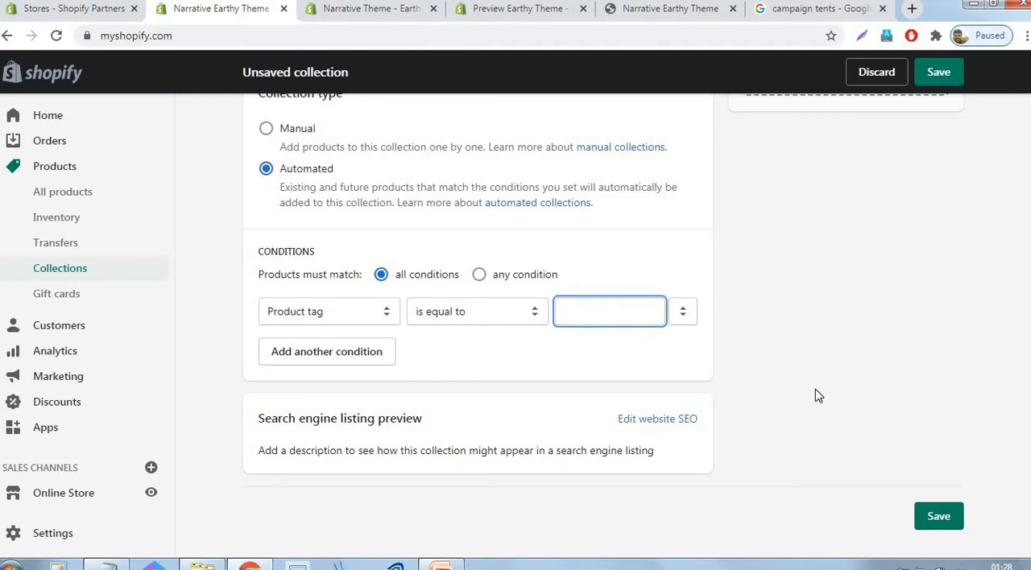
key(ctrl+v)
click(568, 311)
key(Delete)
text(t)
key(BackSpace)
key(BackSpace)
text(t)
click(806, 301)
click(935, 72)
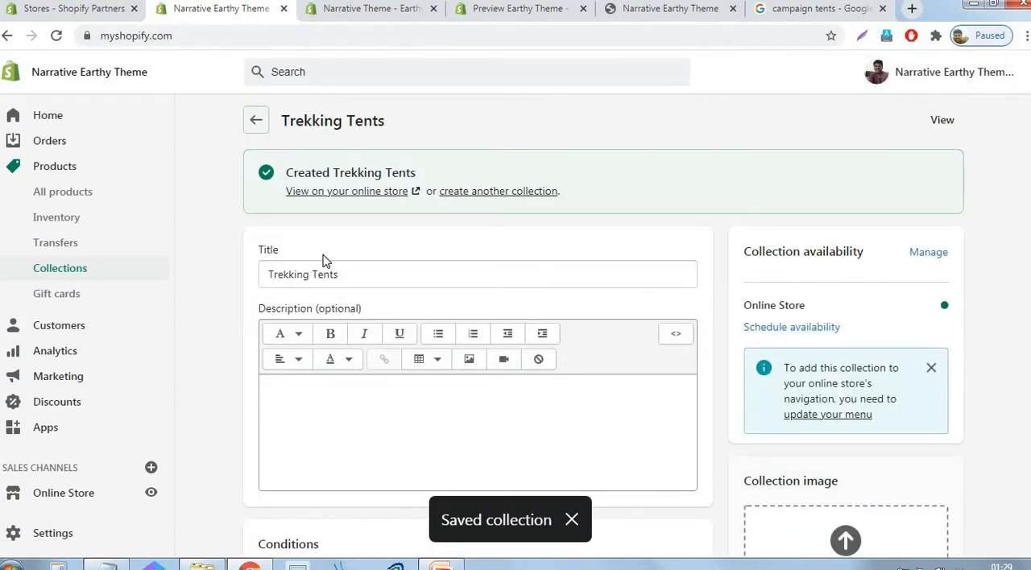
- Check the collections list, and grey out item 3, "Creating store collections (product categories)", in the PowerPoint outline
click(44, 277)
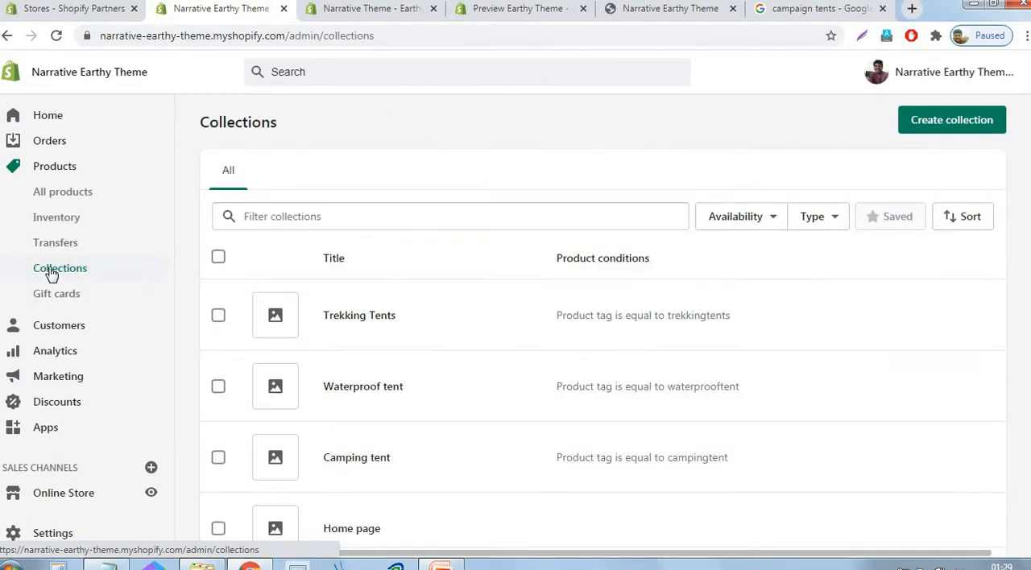
scroll(701, 314, down, 2)
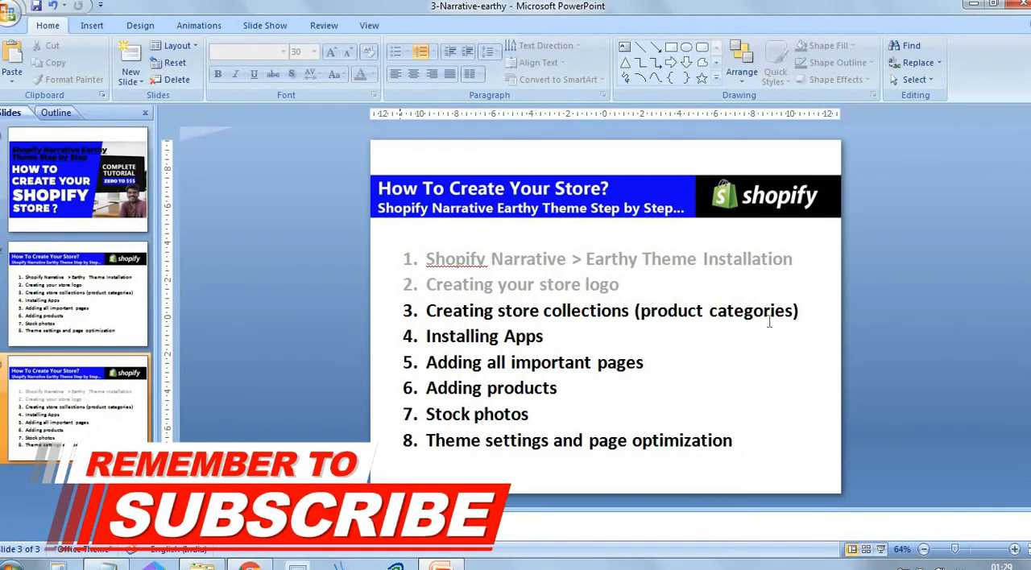
click(673, 317)
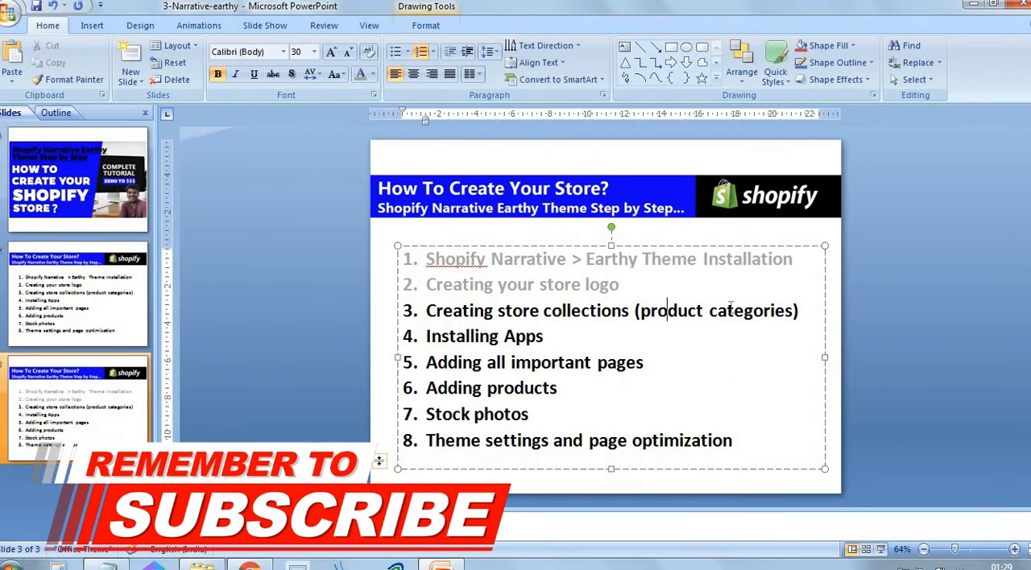
drag(802, 311, 426, 311)
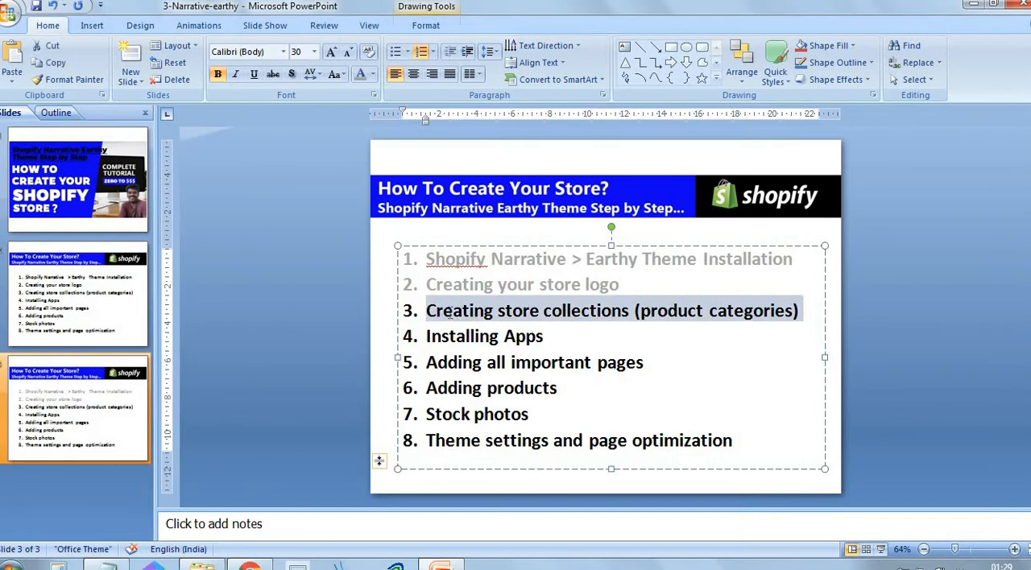
click(360, 74)
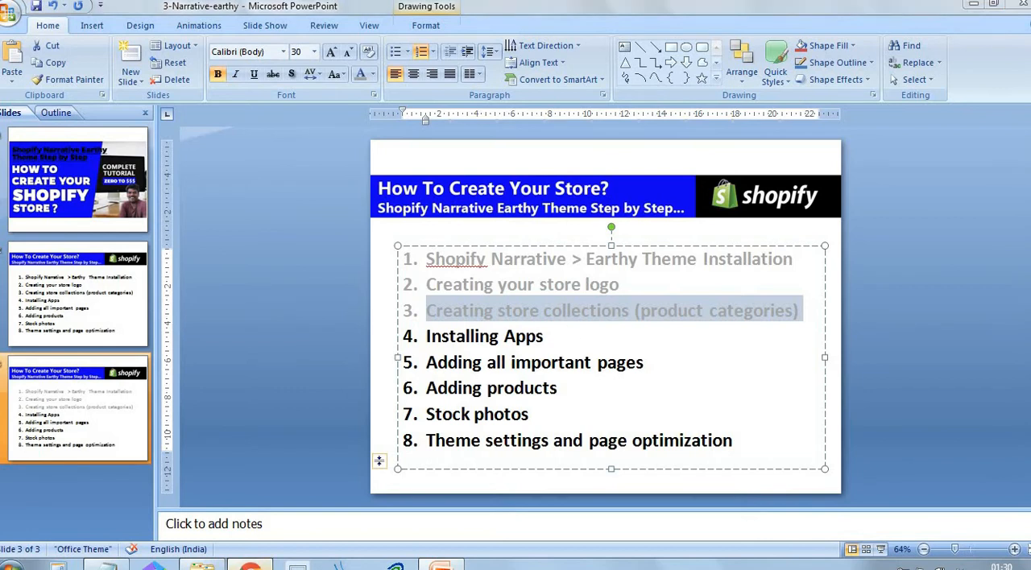
- Return to the Shopify admin in the browser and open the Shopify App Store from the Apps page
click(445, 566)
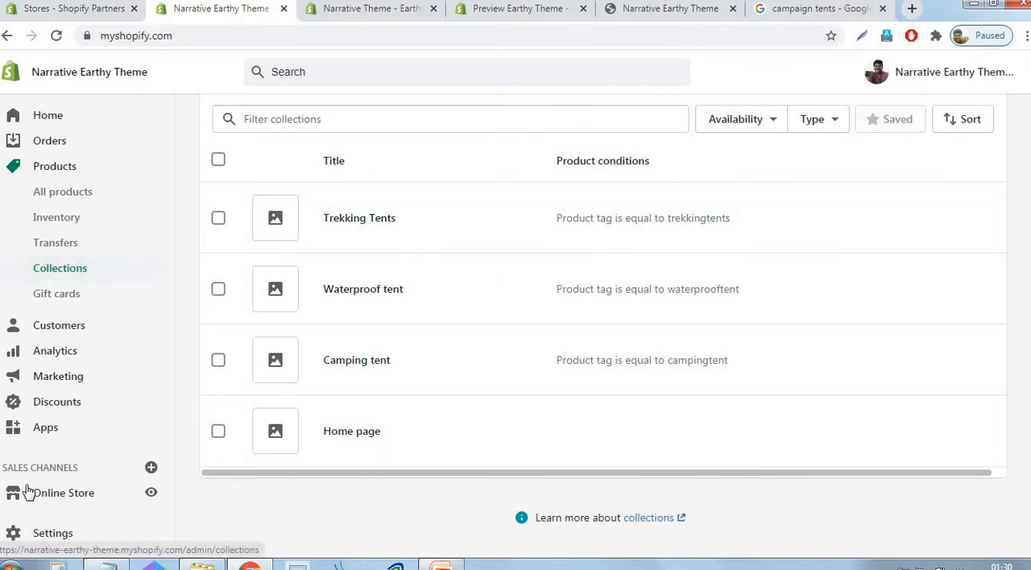
click(45, 435)
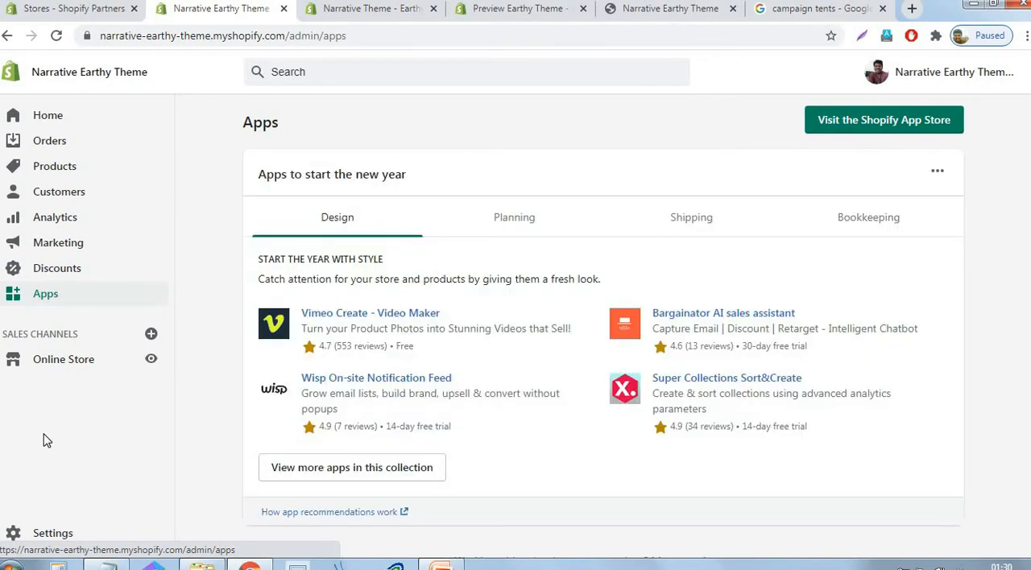
click(931, 135)
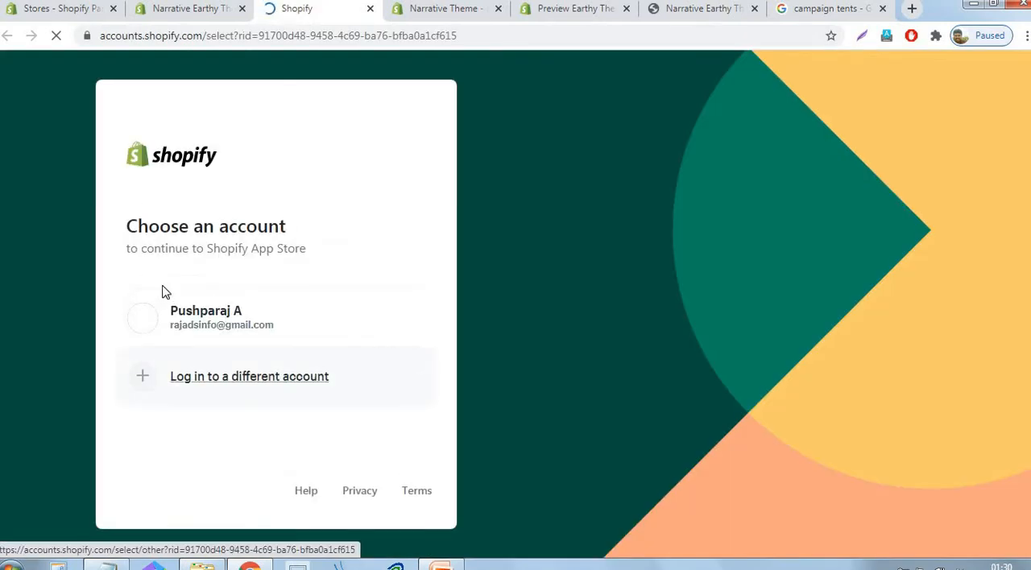
click(187, 329)
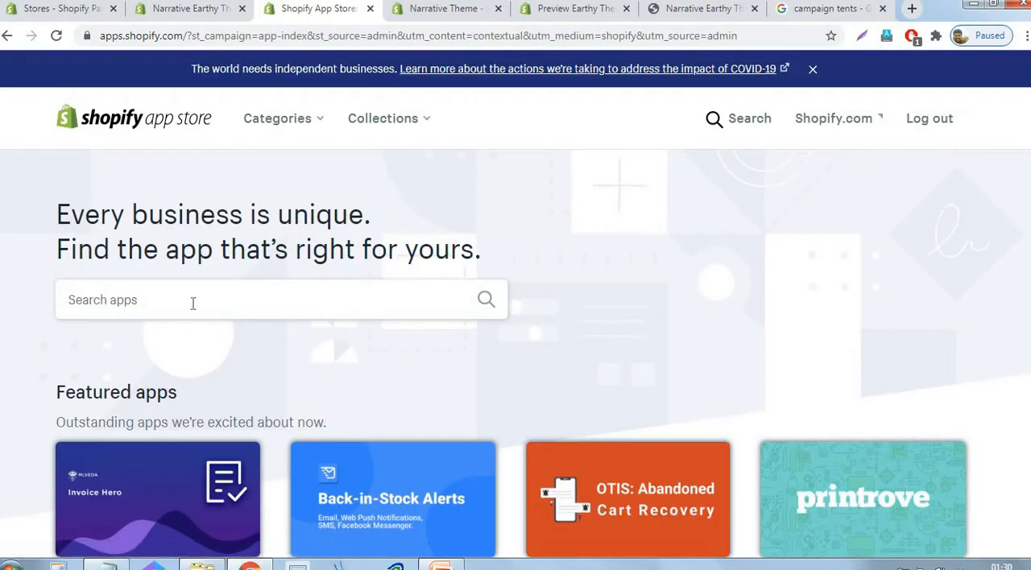
- Search the Shopify App Store for "contact us form"
click(191, 303)
text(con)
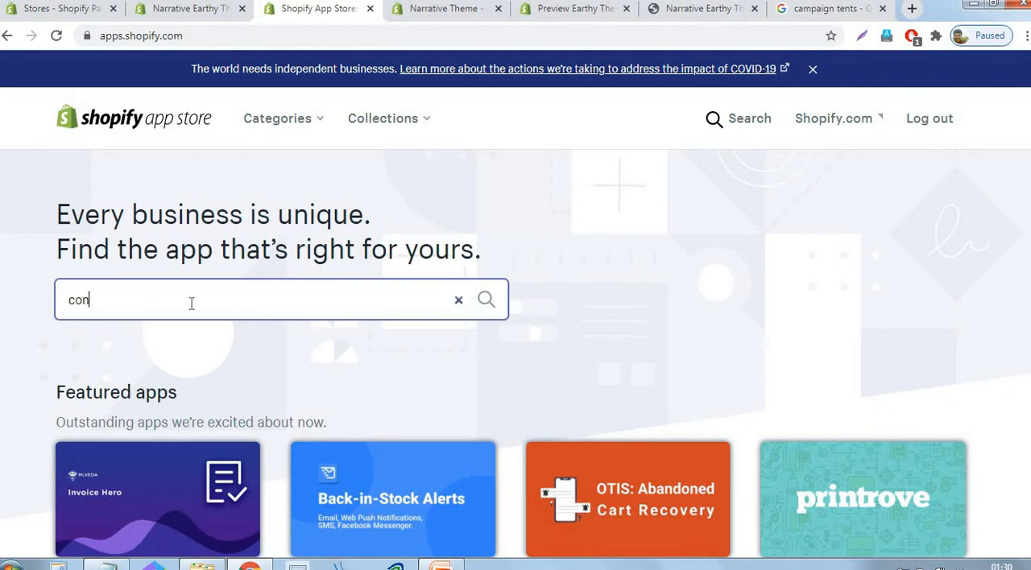
text(tact us)
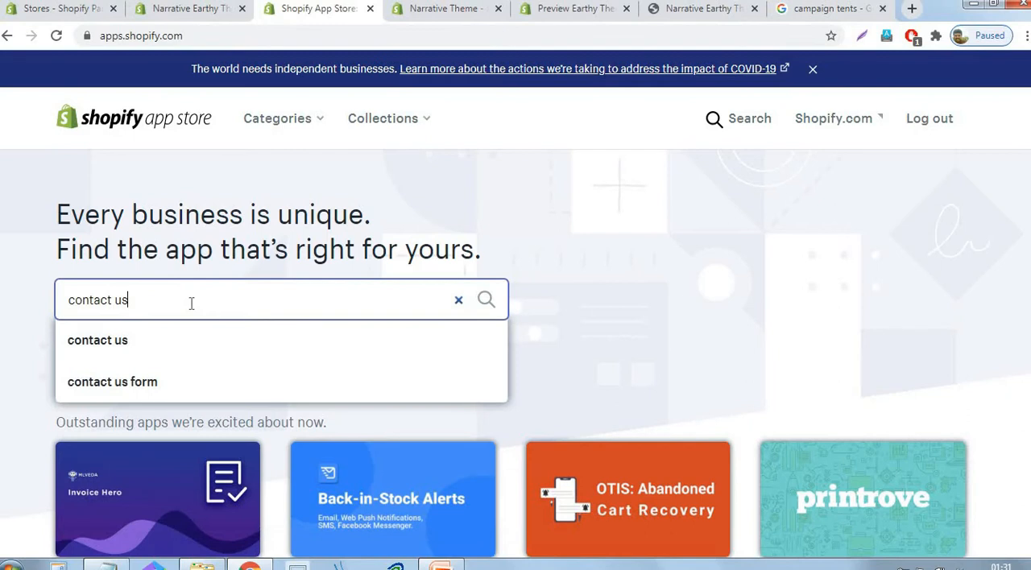
text( form)
key(Return)
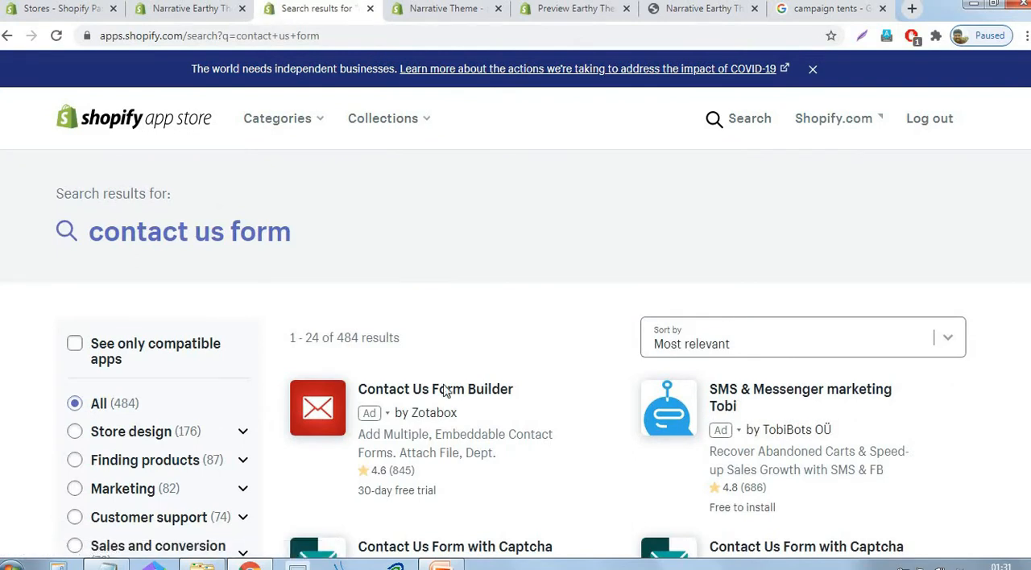
- Examine the contact form apps in the search results, comparing their ratings and pricing
scroll(497, 405, down, 4)
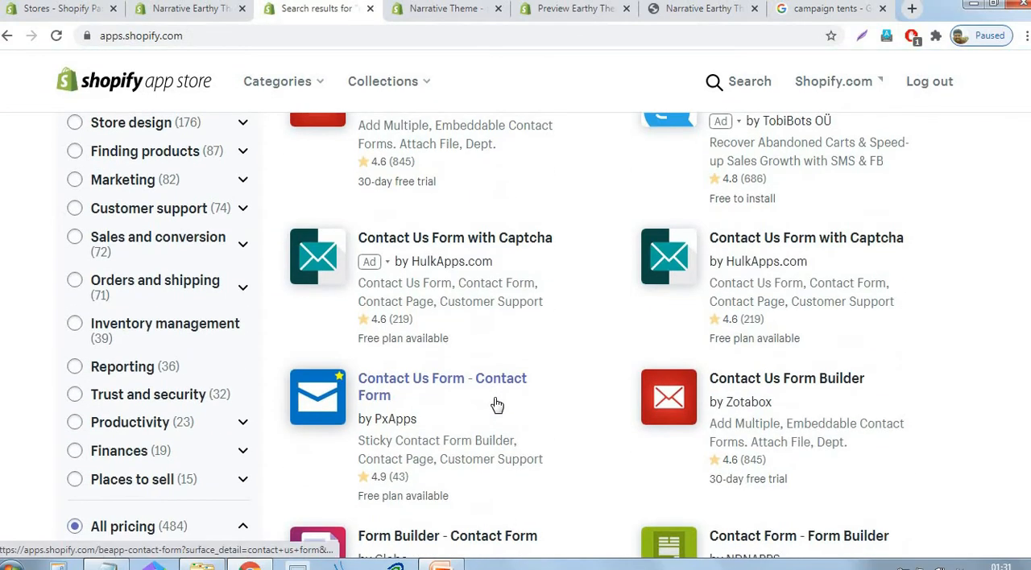
scroll(497, 405, down, 3)
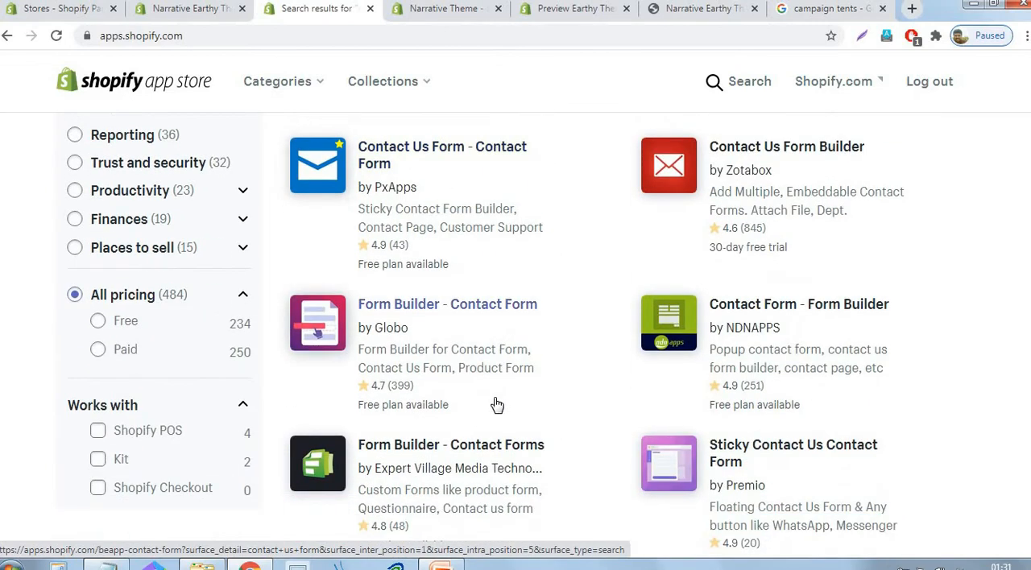
scroll(498, 404, down, 4)
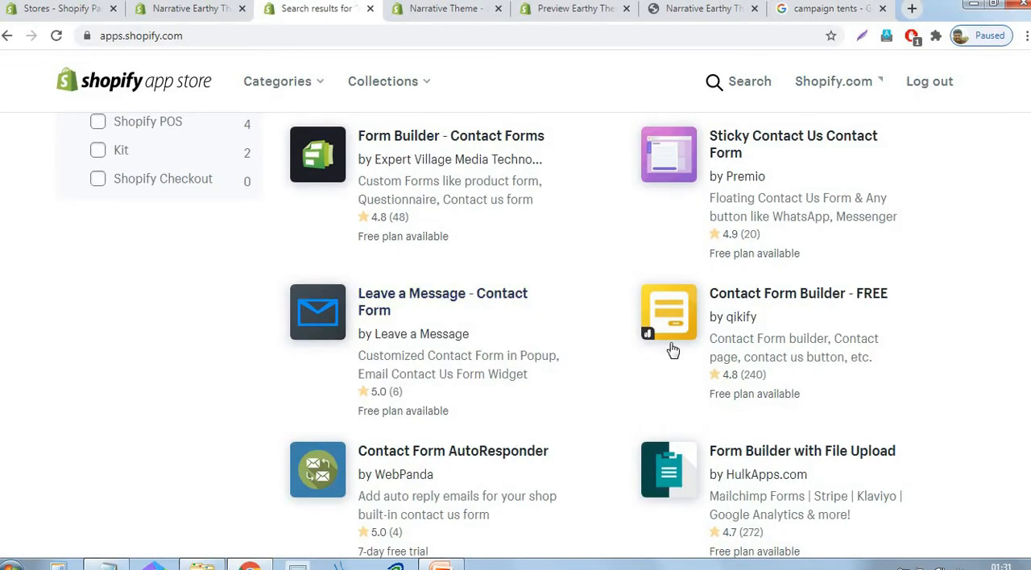
scroll(668, 330, down, 3)
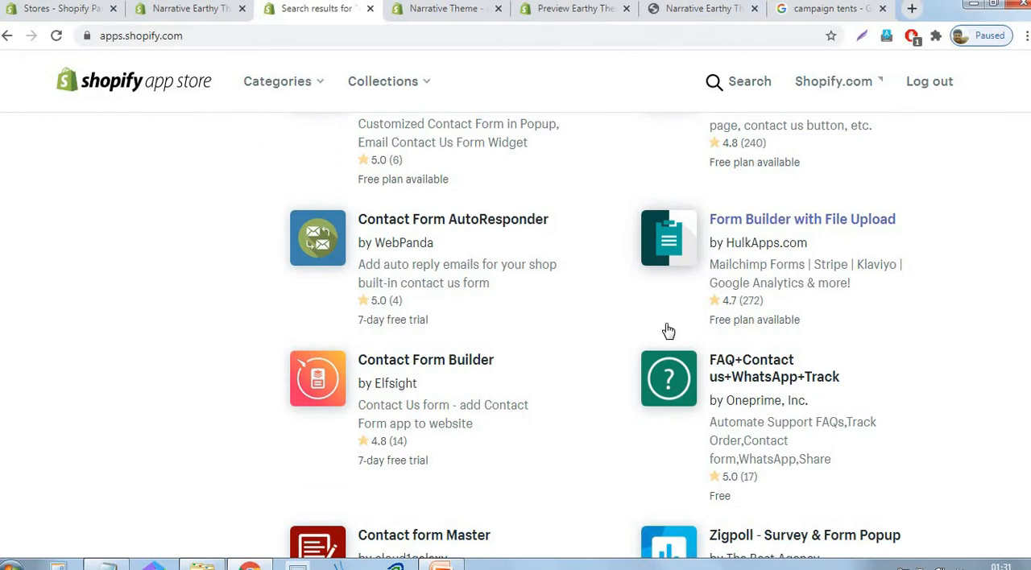
scroll(668, 330, down, 3)
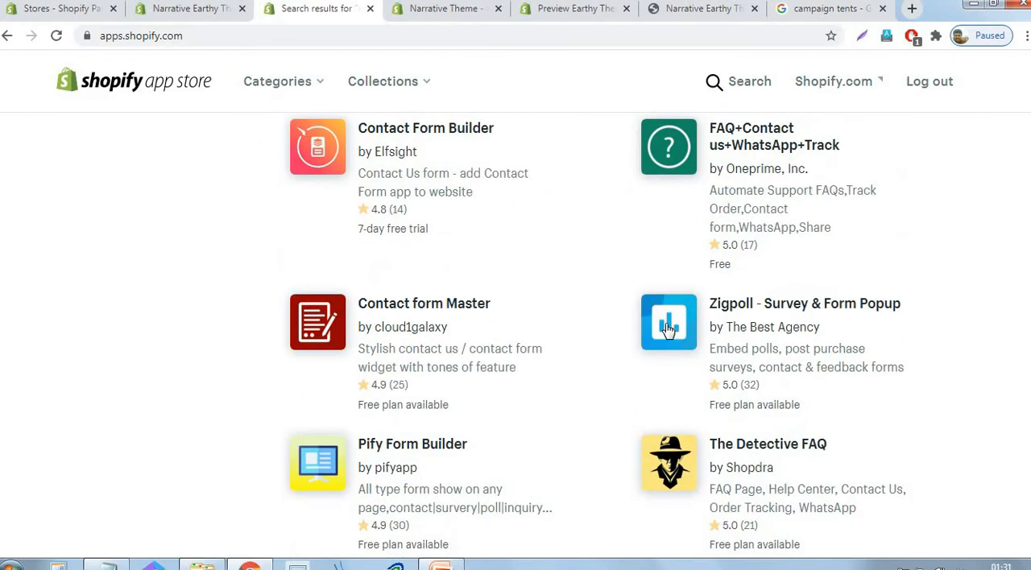
scroll(668, 331, down, 3)
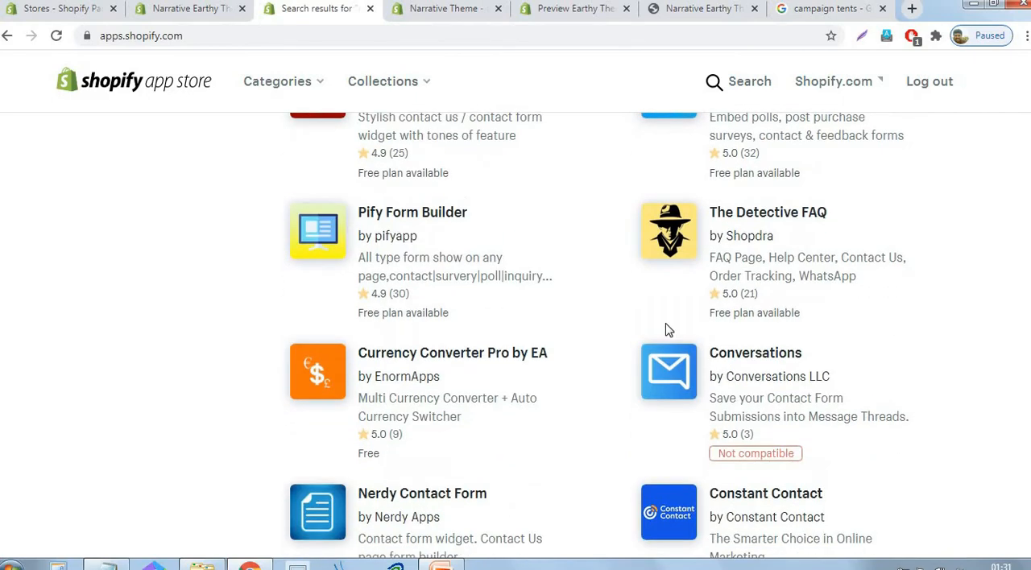
scroll(668, 330, down, 4)
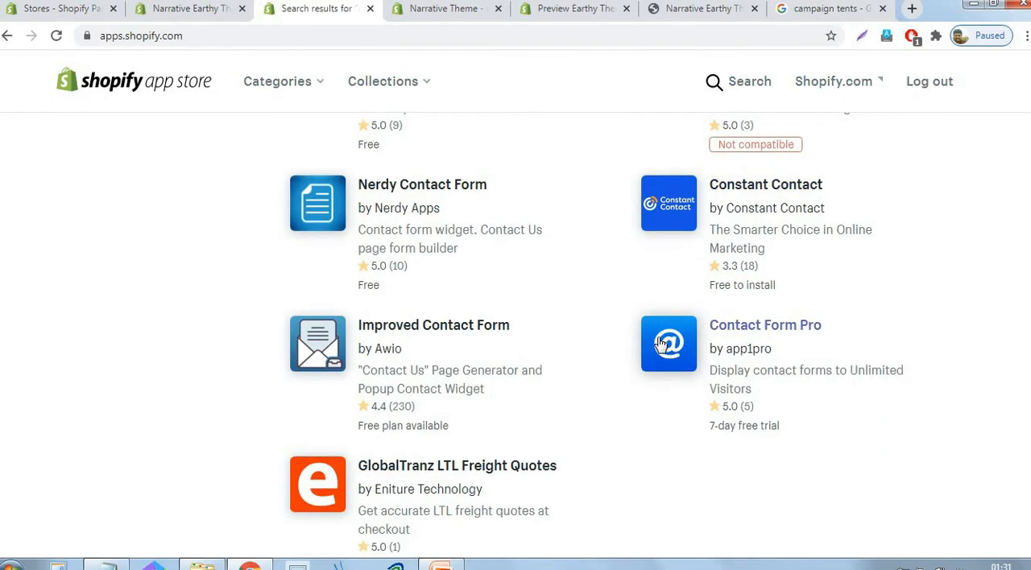
scroll(661, 344, up, 20)
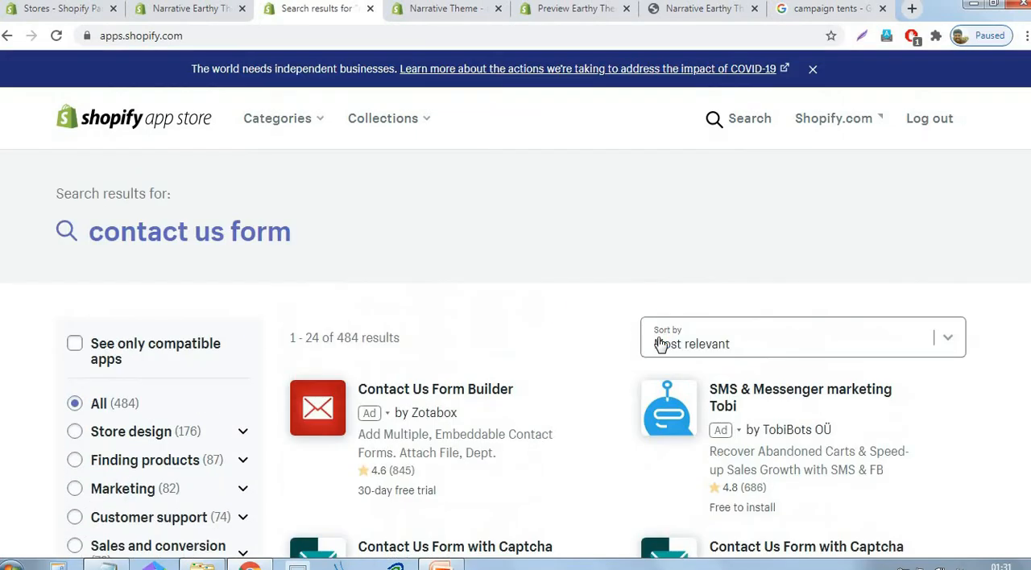
- Open the Contact Us Form Builder app by Zotabox and install it on the store
click(456, 395)
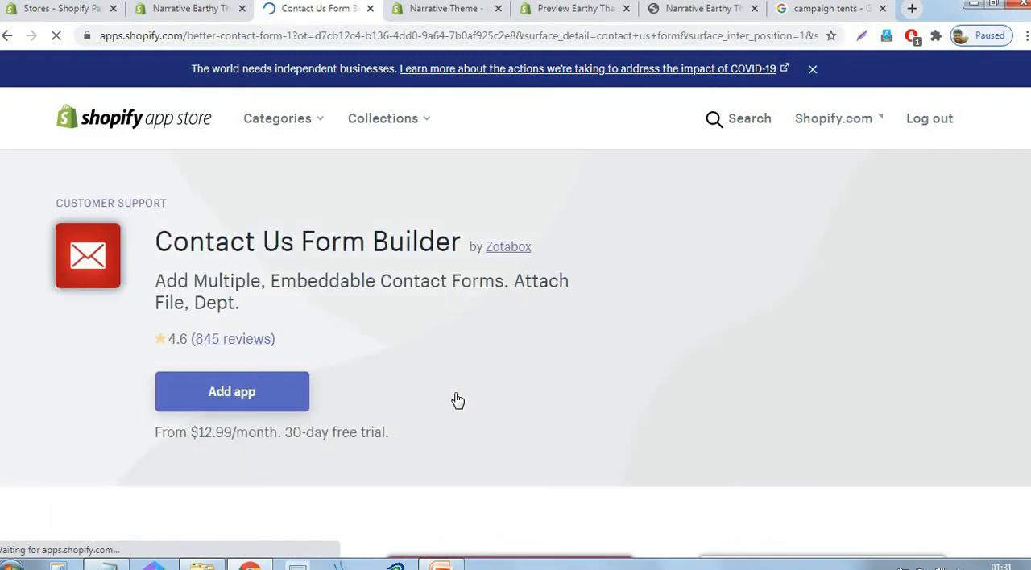
click(260, 405)
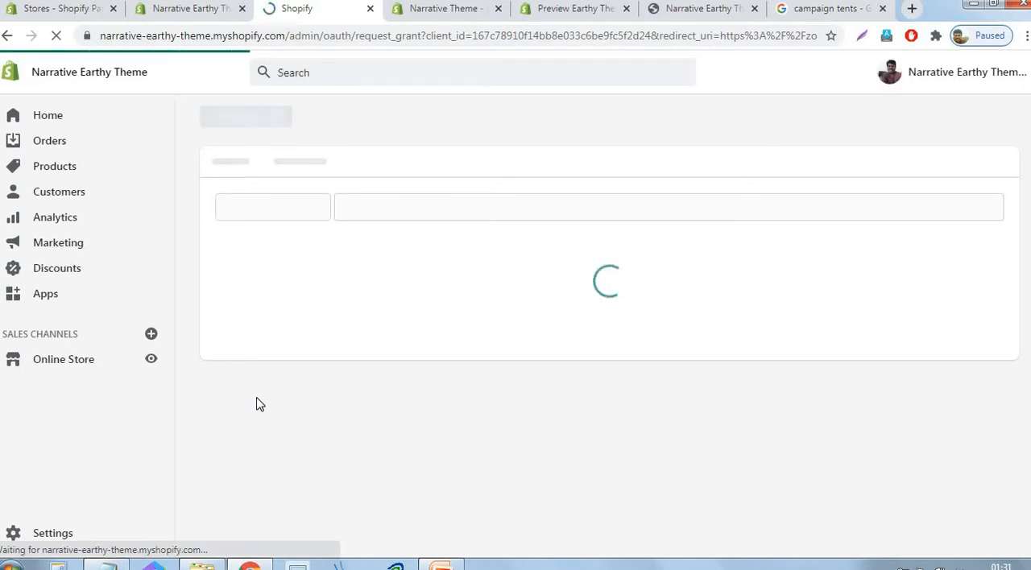
scroll(766, 407, down, 1)
click(823, 445)
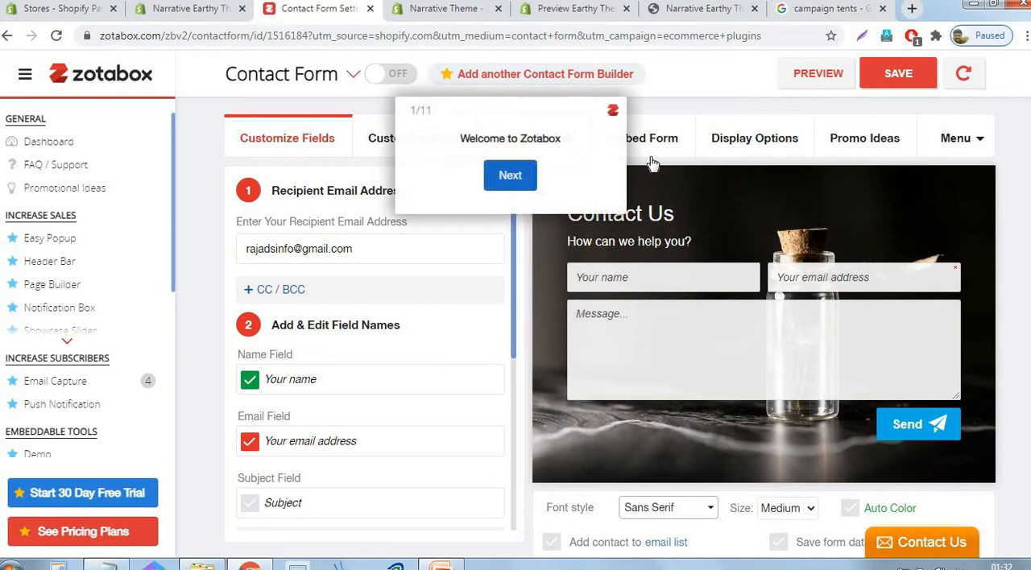
- Go through the Zotabox tour to the Embed Form settings and select the contact form's HTML embed code, dismissing the pop-up offer
click(525, 177)
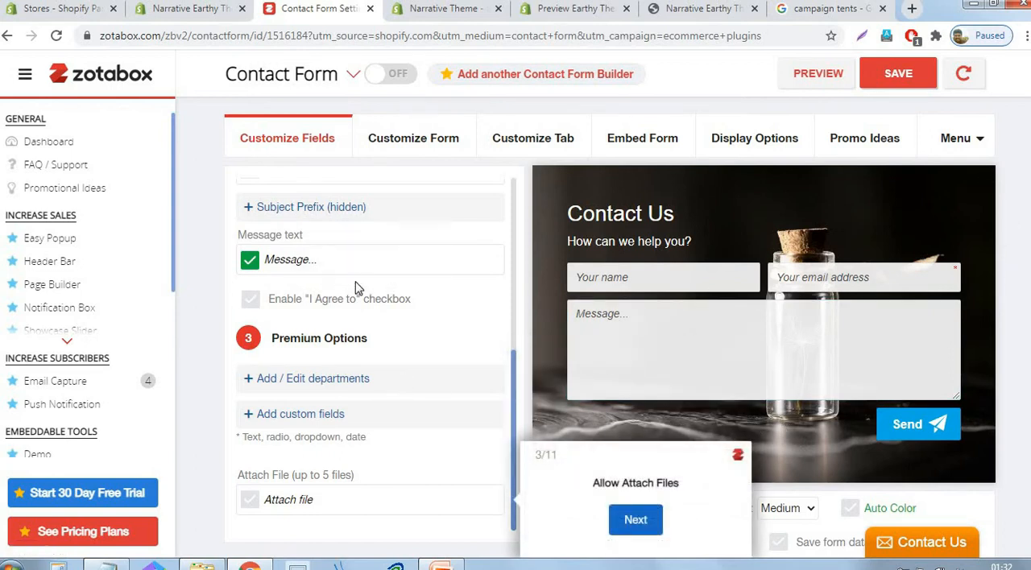
click(636, 520)
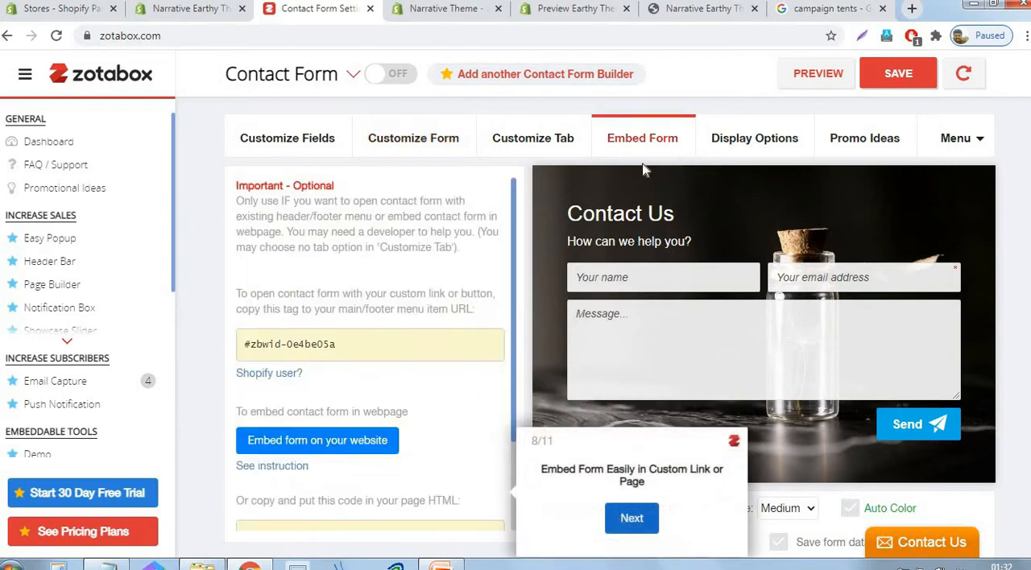
scroll(402, 274, down, 3)
scroll(400, 274, down, 1)
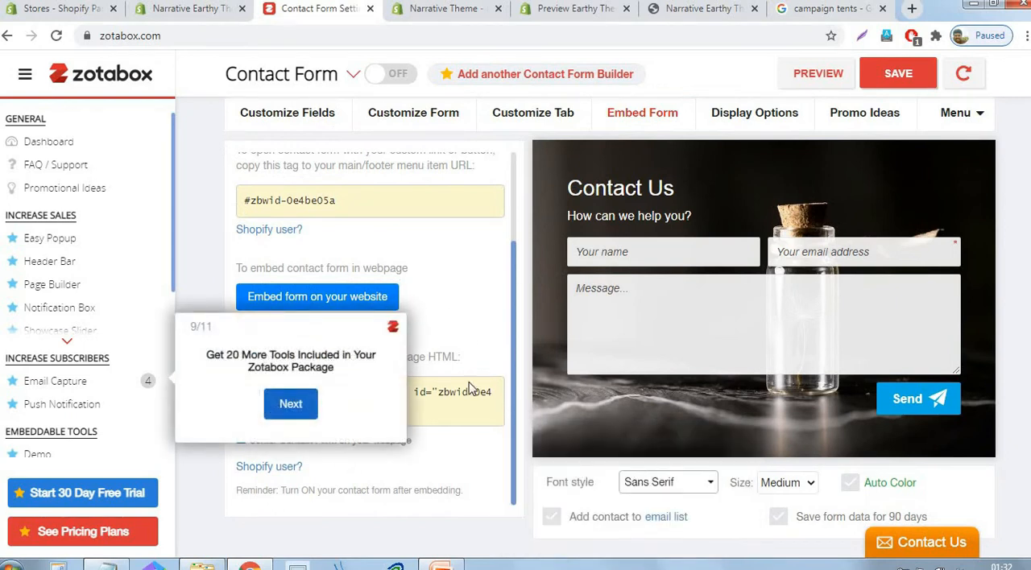
click(461, 392)
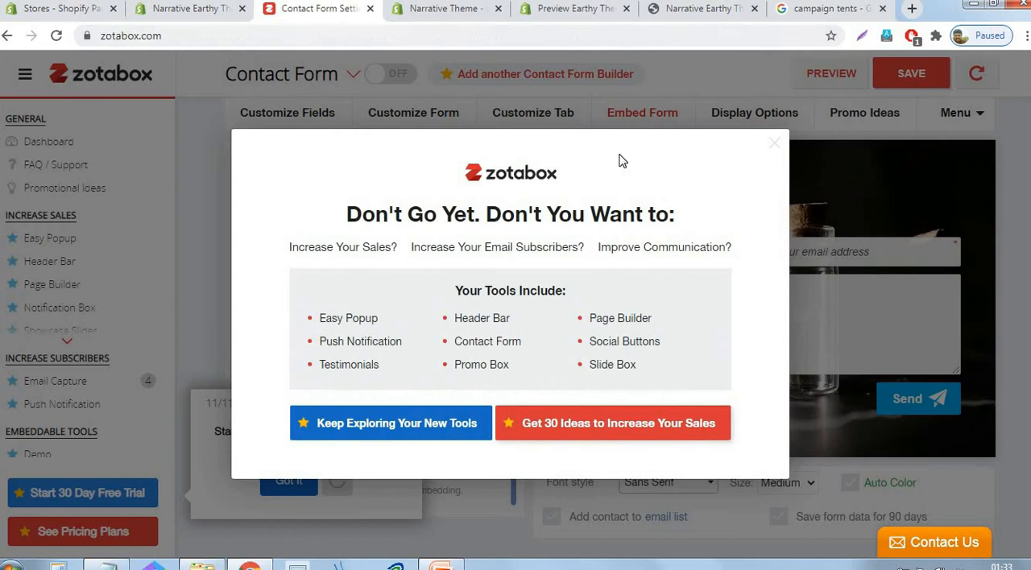
click(775, 144)
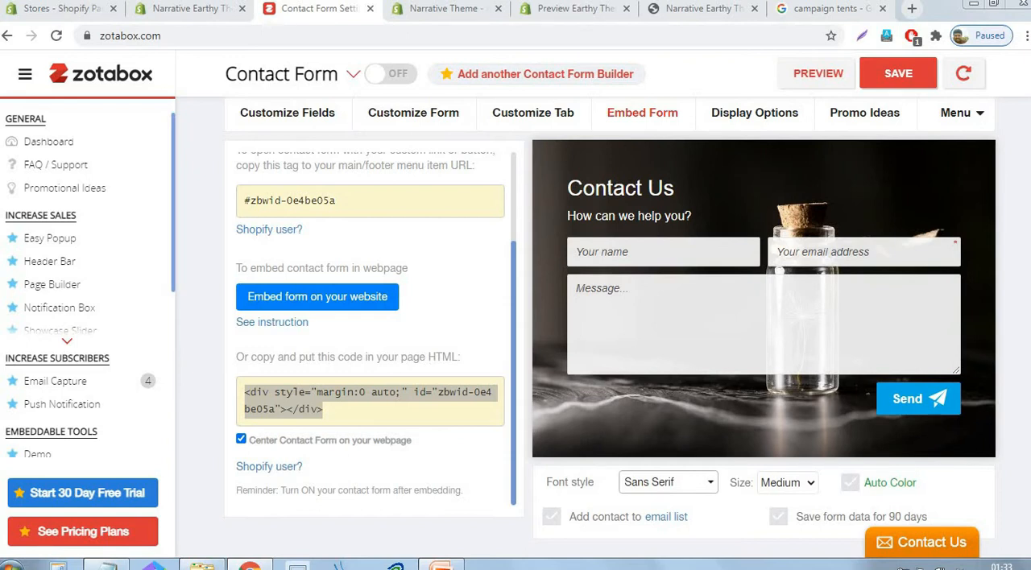
- Reopen the Shopify App Store from the admin's Apps page, search for "EPROLO", and locate the EPROLO-Dropshipping & Branding app
click(190, 10)
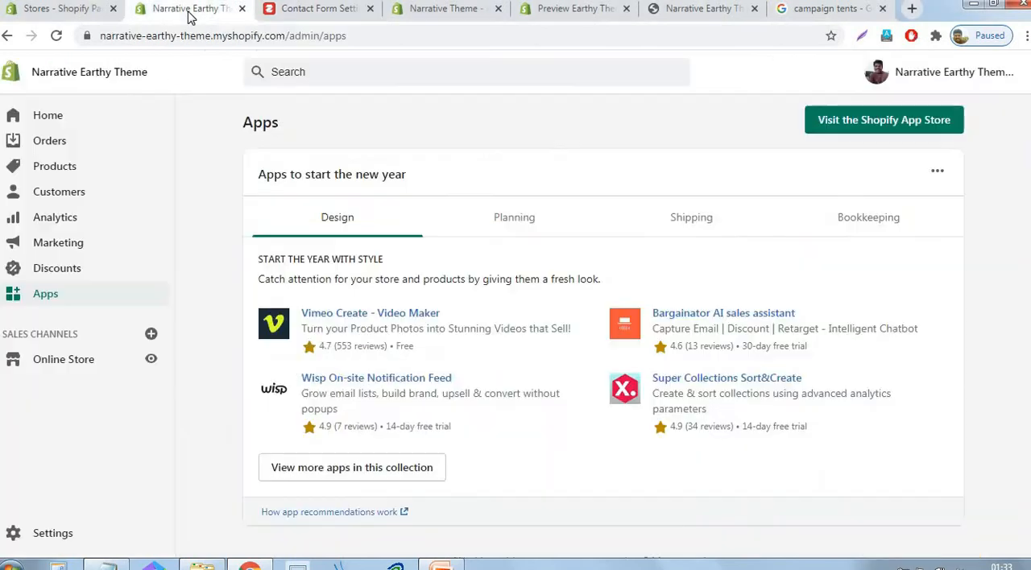
click(874, 131)
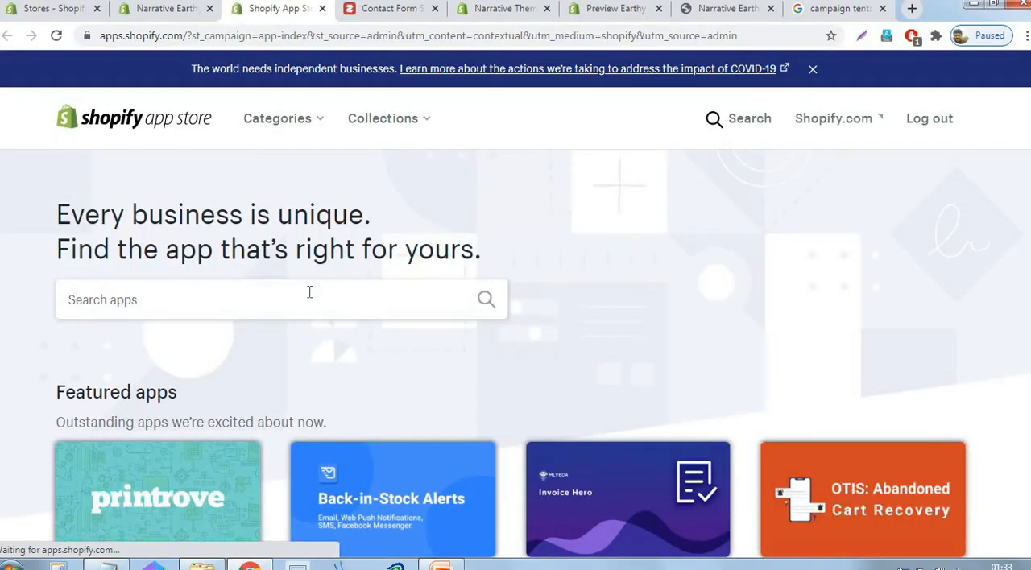
click(309, 292)
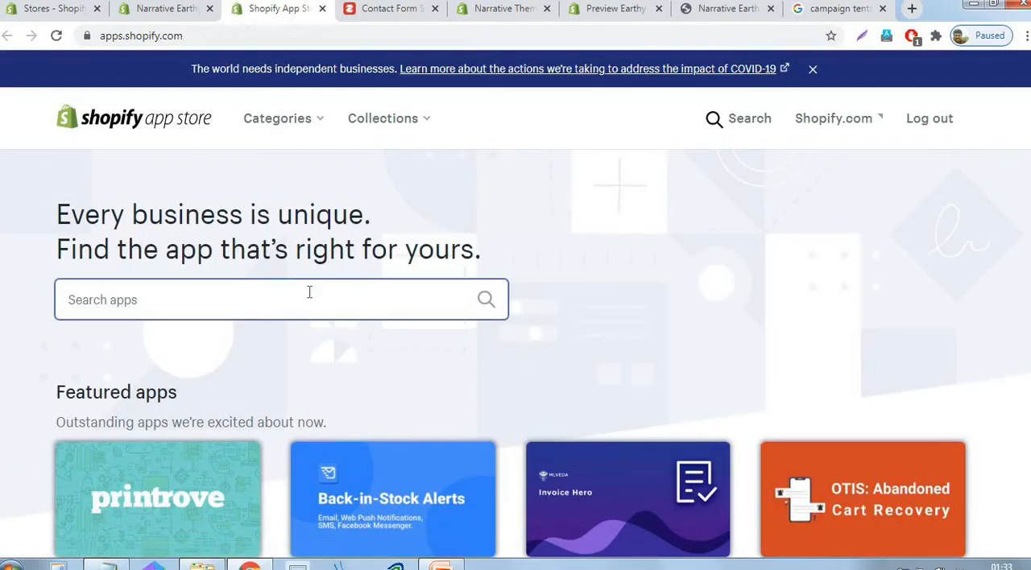
text(EPR)
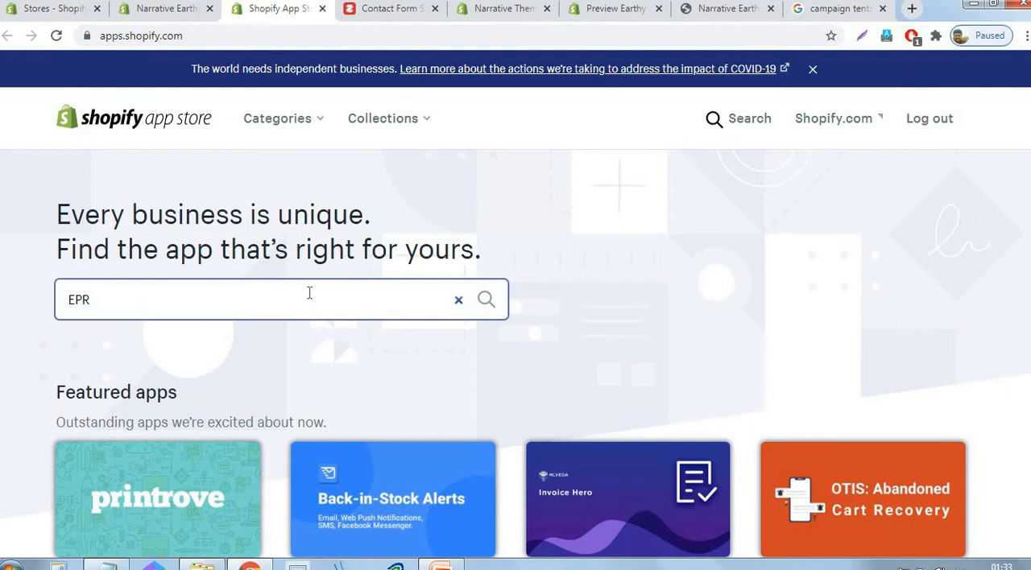
text(OL)
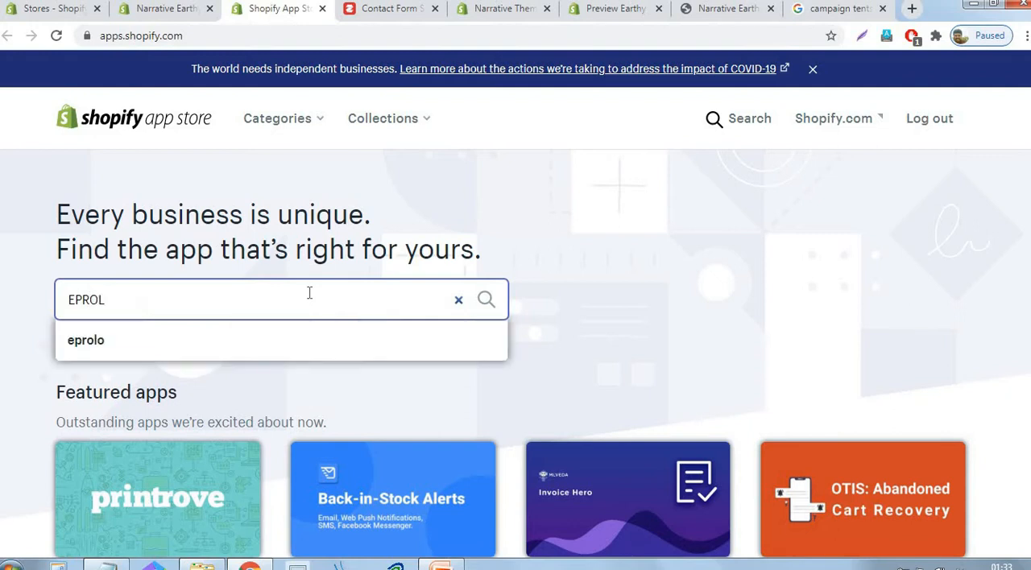
text(O)
key(Return)
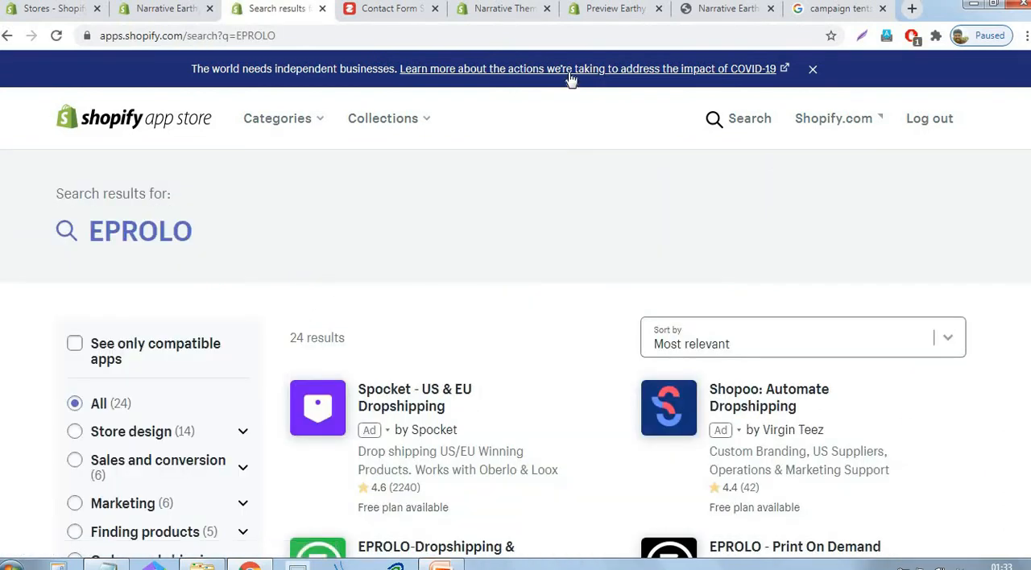
scroll(872, 272, down, 2)
scroll(871, 273, down, 2)
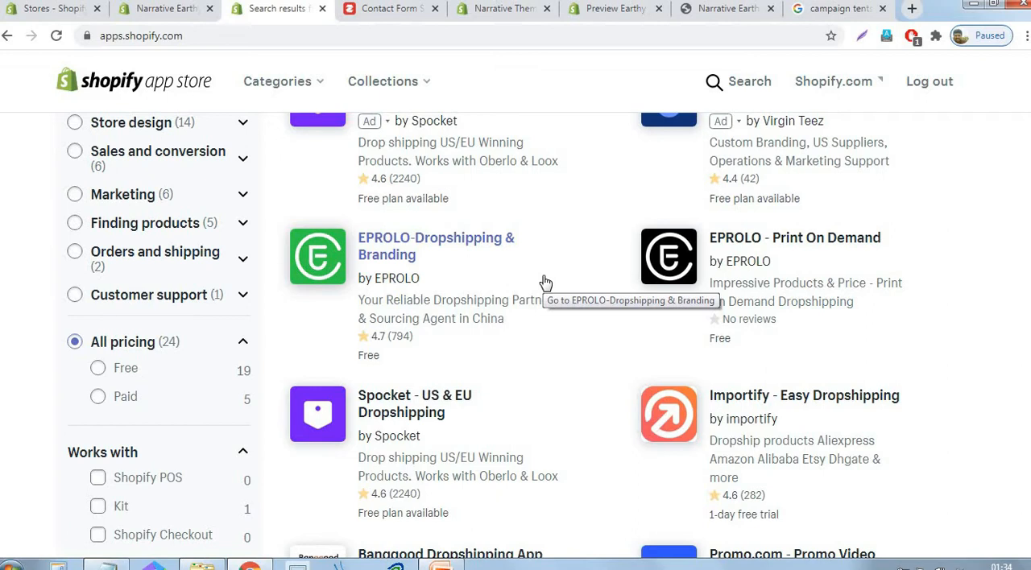
- Open the EPROLO-Dropshipping & Branding app listing and install the app on the Narrative Earthy Theme store
click(428, 242)
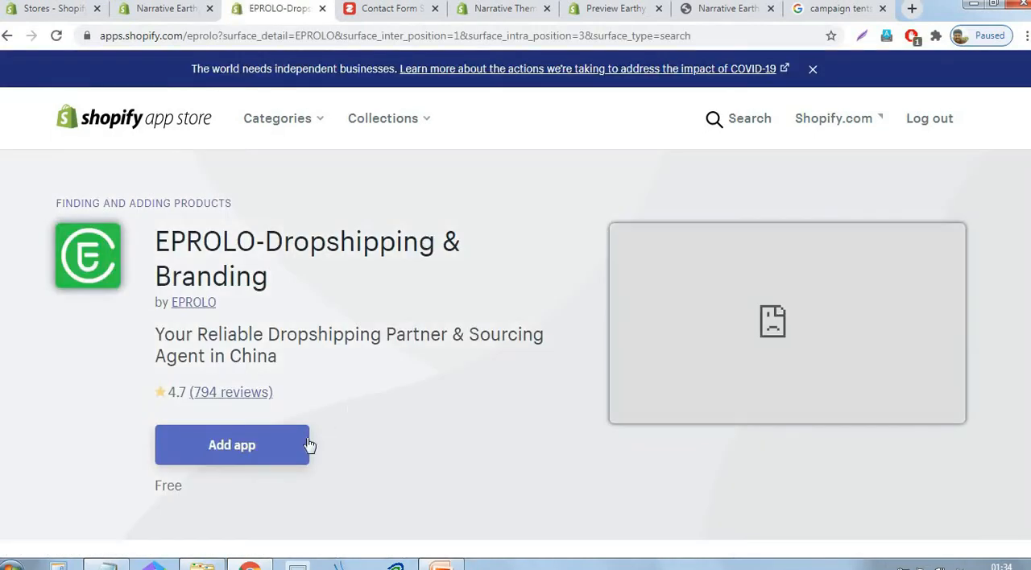
click(239, 451)
click(238, 451)
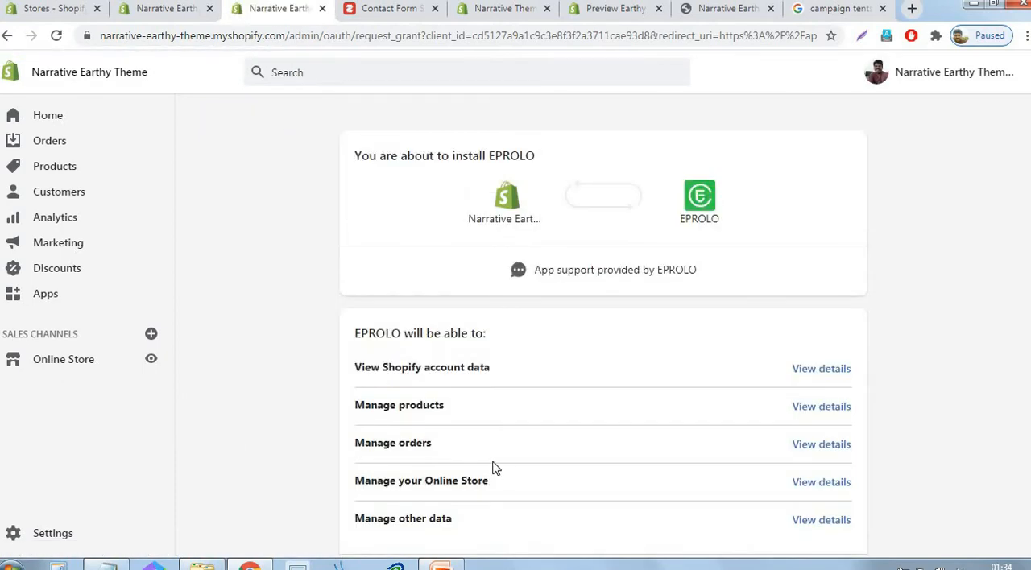
scroll(633, 457, down, 3)
click(820, 456)
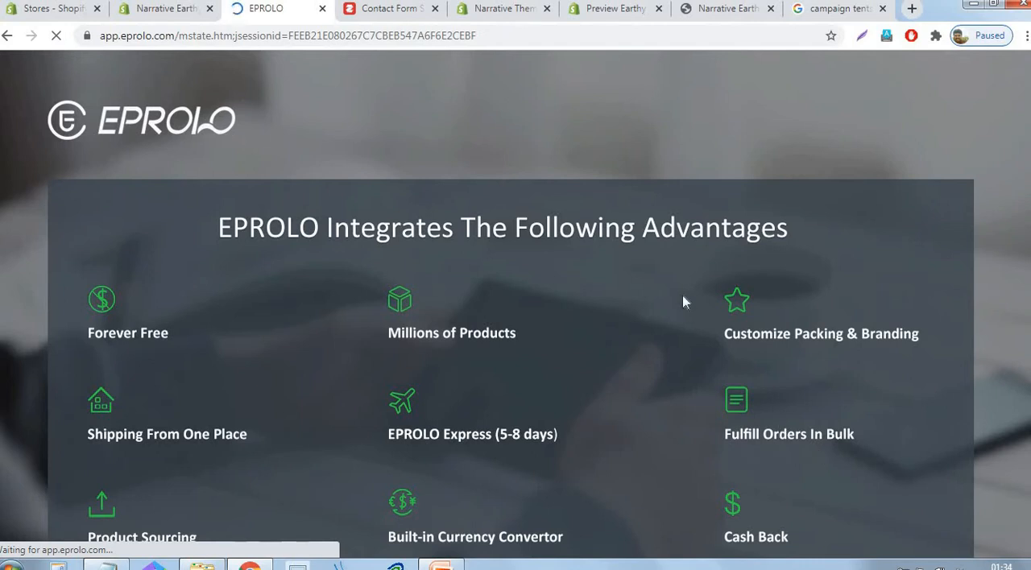
- Continue past EPROLO's advantages page to the dashboard and dismiss the Latest Trending Products pop-up
scroll(679, 305, down, 1)
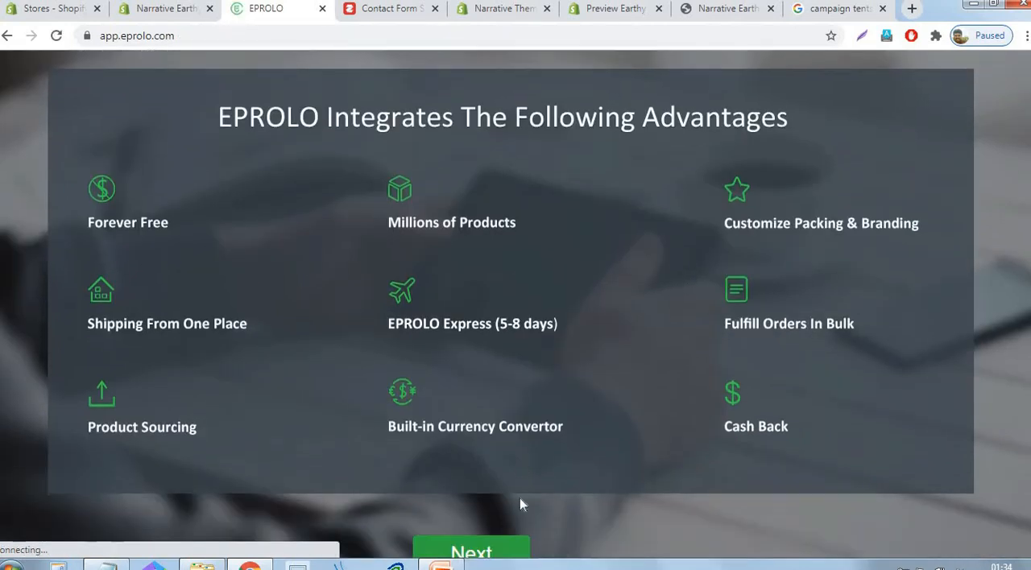
scroll(494, 554, down, 1)
scroll(494, 554, down, 1)
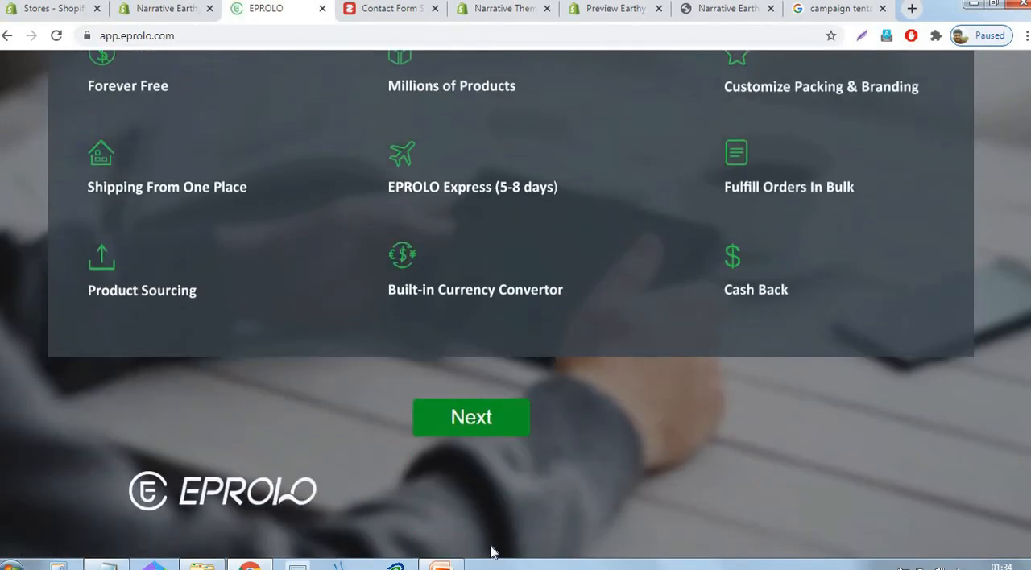
click(473, 419)
click(502, 444)
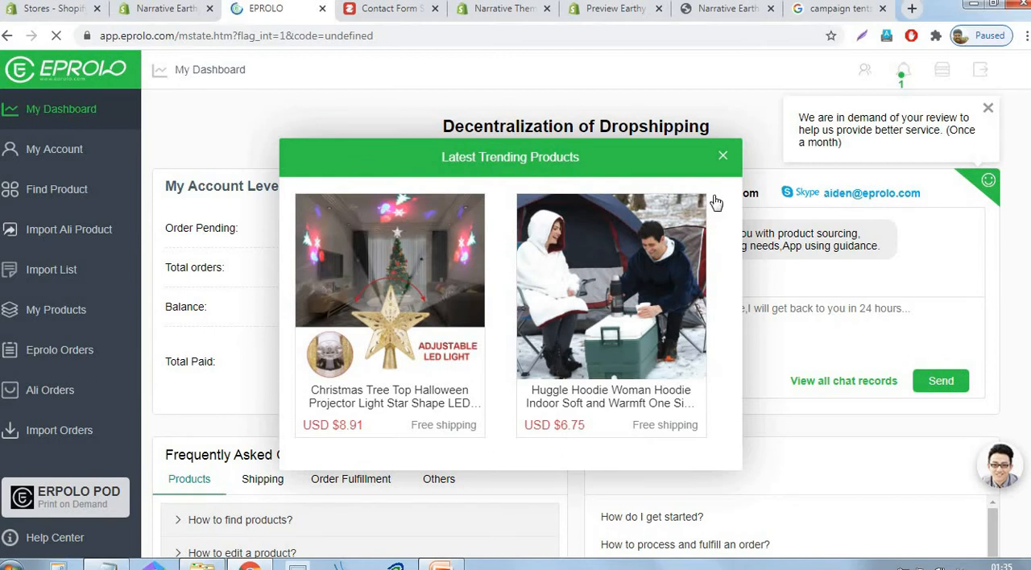
click(723, 159)
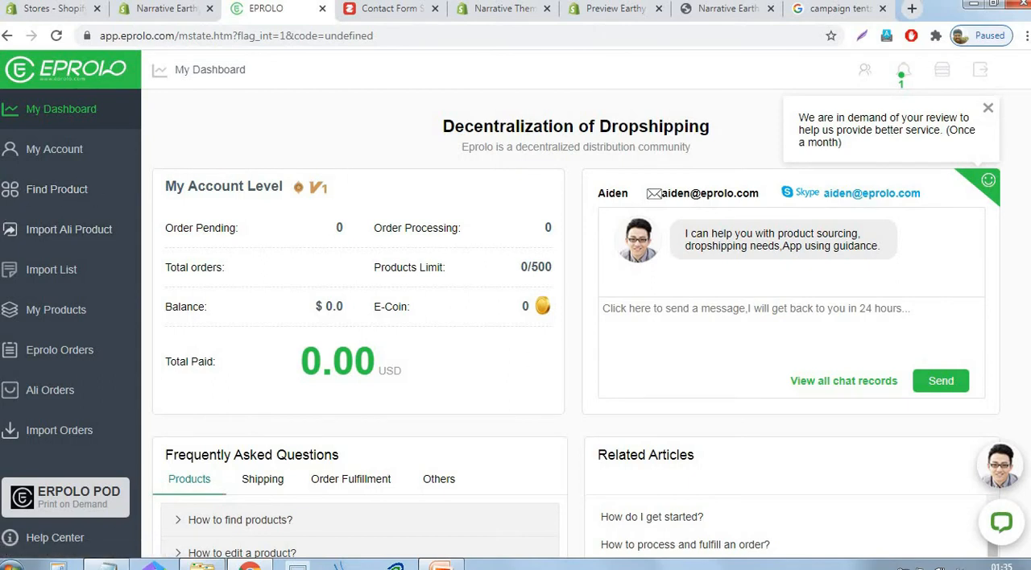
- Examine the product cost multiplier in the EPROLO account's pricing rules
click(60, 157)
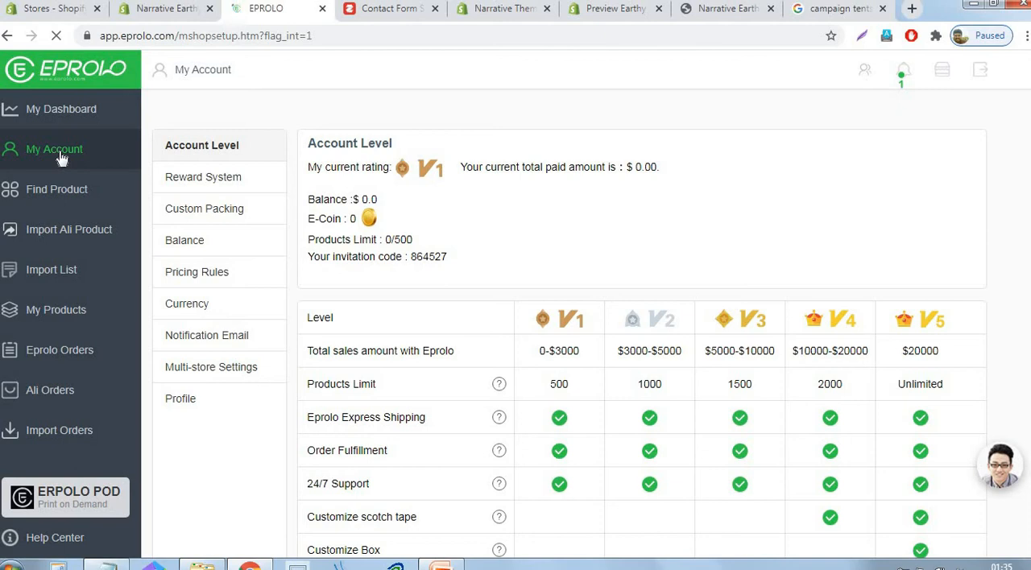
click(201, 271)
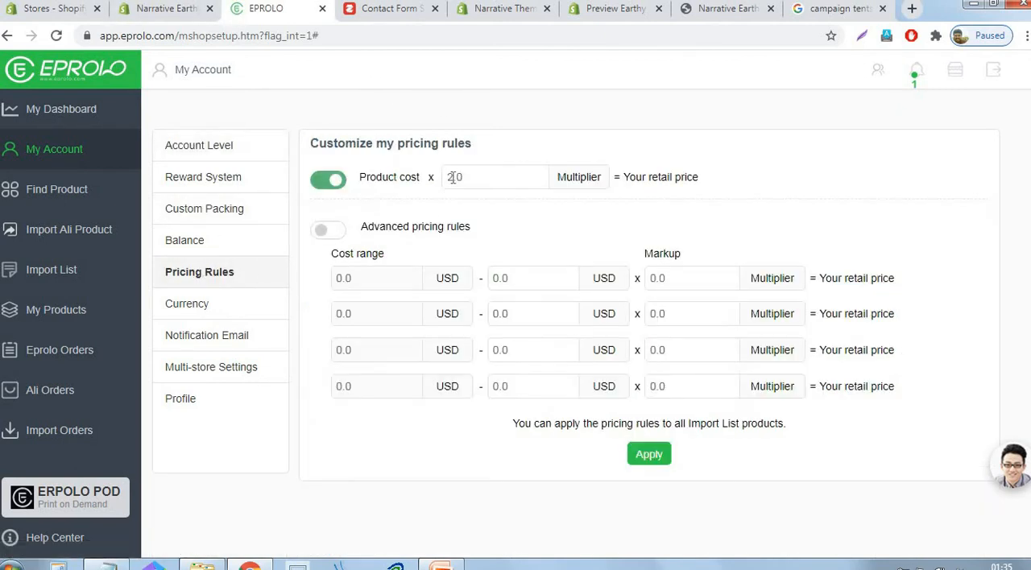
click(486, 180)
double_click(486, 180)
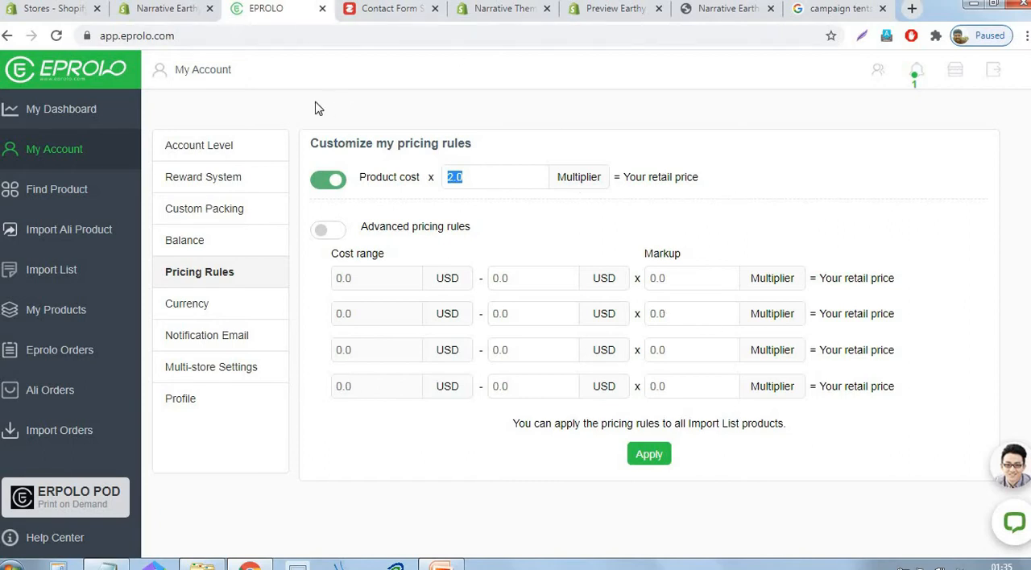
click(890, 154)
- Copy "Camping tent" from the Notepad keyword list and search EPROLO's product catalogue for it
click(46, 196)
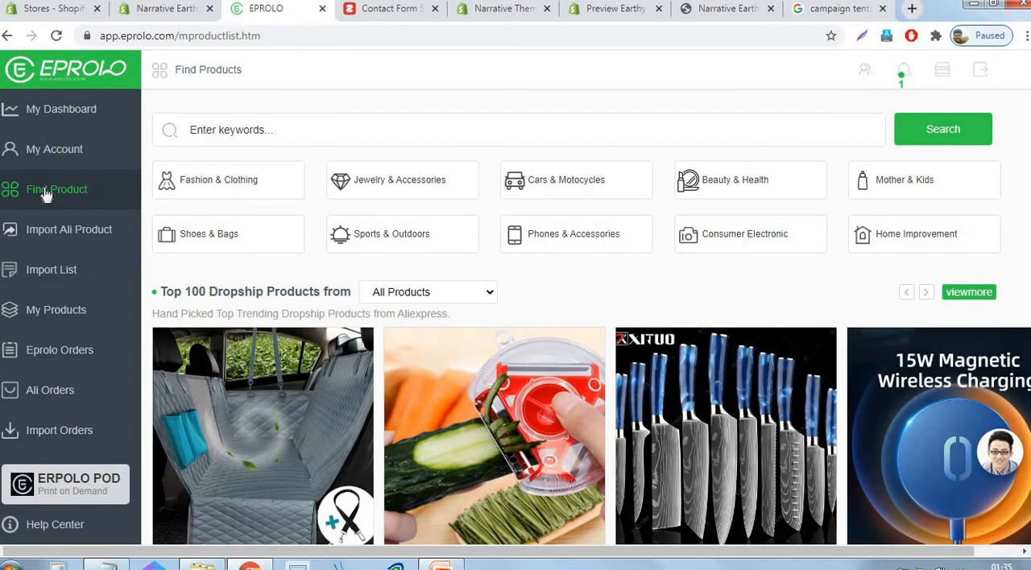
click(202, 138)
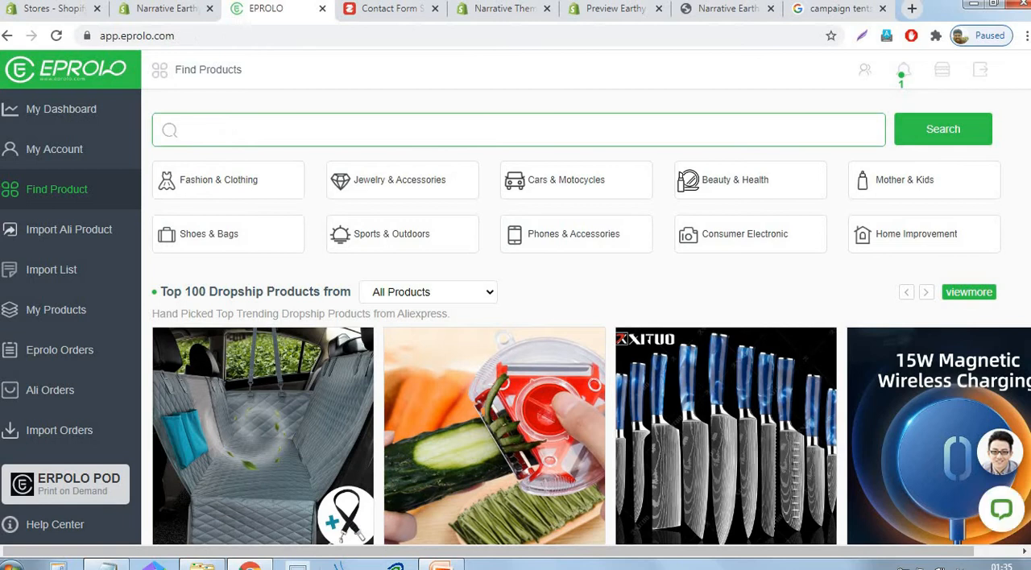
key(alt+Tab)
drag(619, 184, 518, 185)
key(ctrl+c)
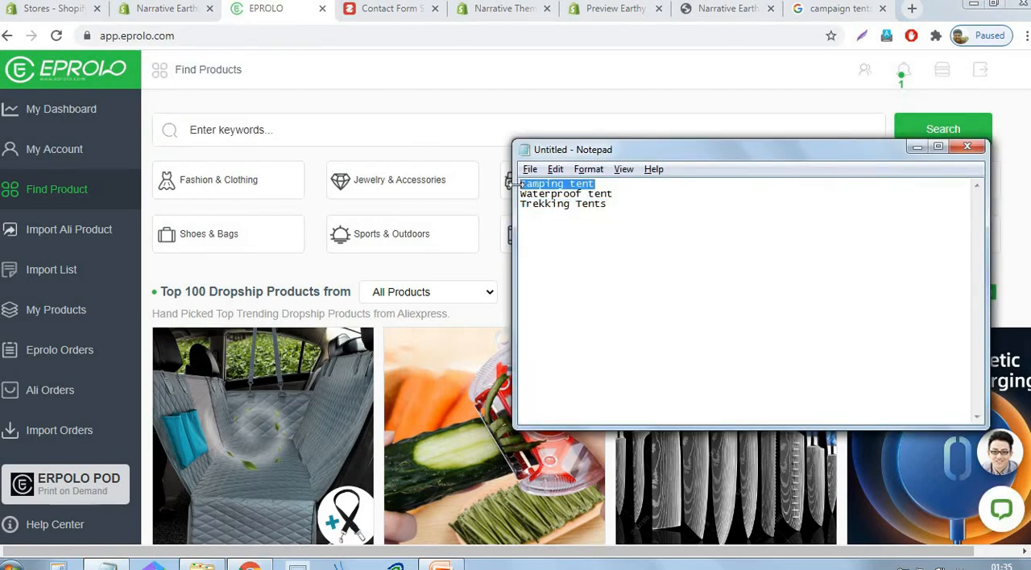
click(393, 133)
key(ctrl+v)
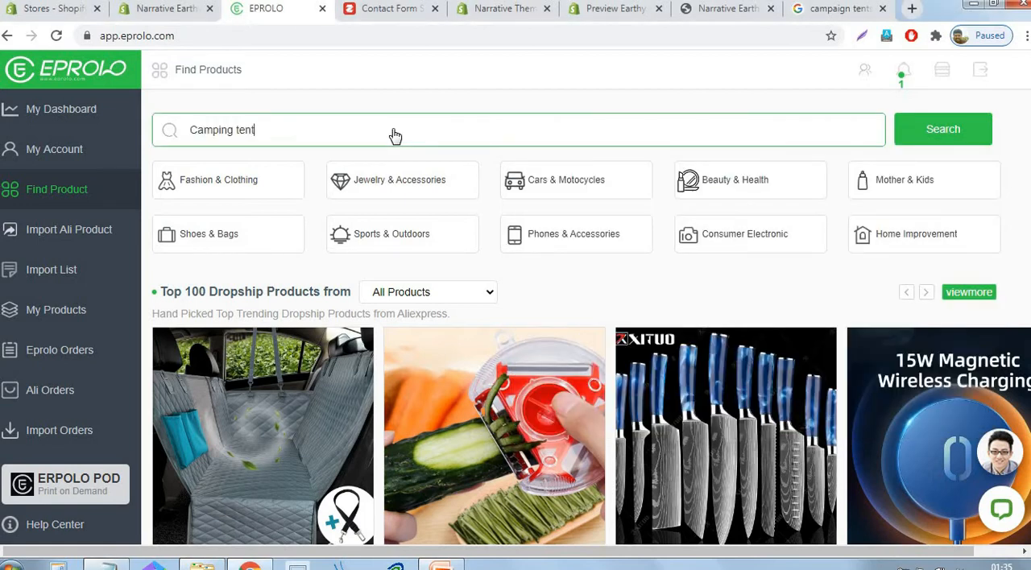
click(944, 135)
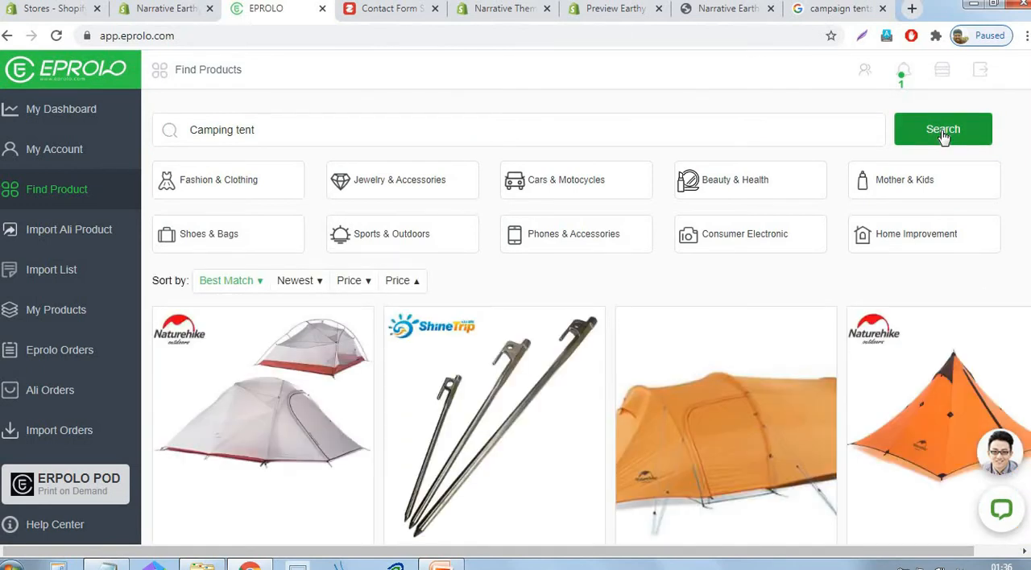
- Add the Naturehike 3 Persons Opalus tent and the Naturehike Ultralight Hiking Tent to the import list
scroll(737, 245, down, 2)
scroll(736, 292, down, 2)
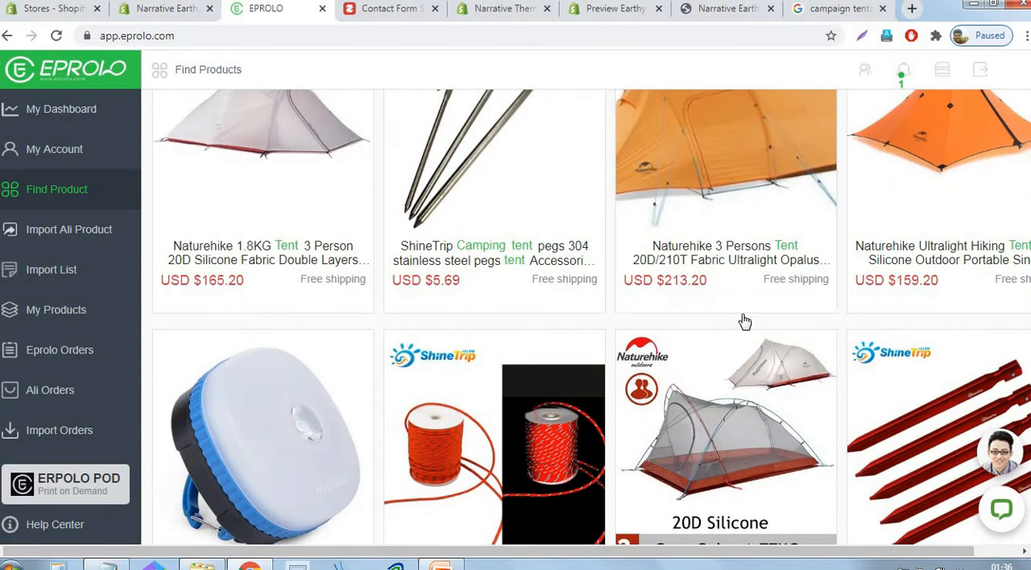
click(742, 319)
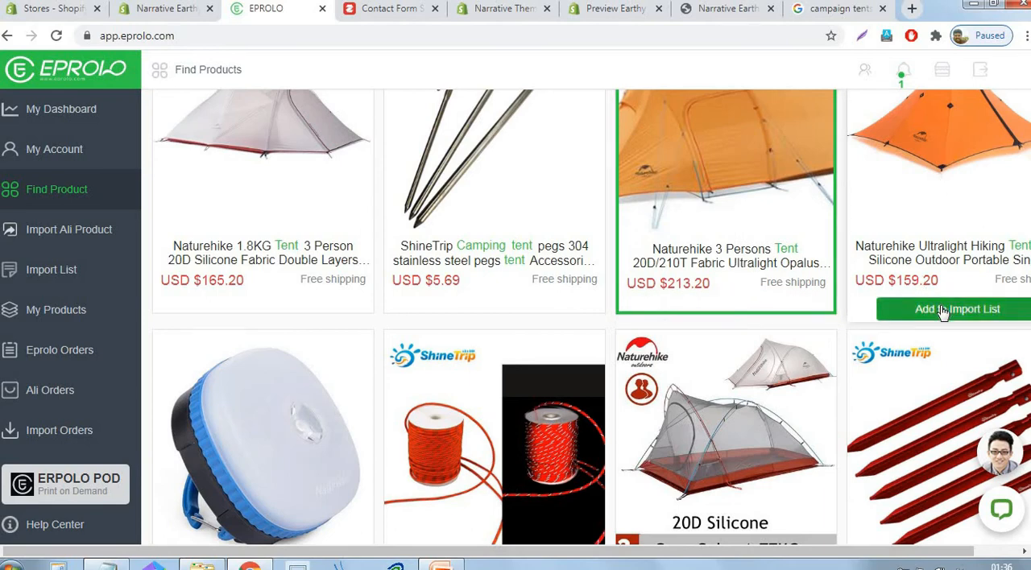
click(881, 307)
- Add the Naturehike 1.3KG tent, the 2 Person Dome Tent and the 3 Person Plaid Fabric Camping Tent to the import list
scroll(372, 208, up, 2)
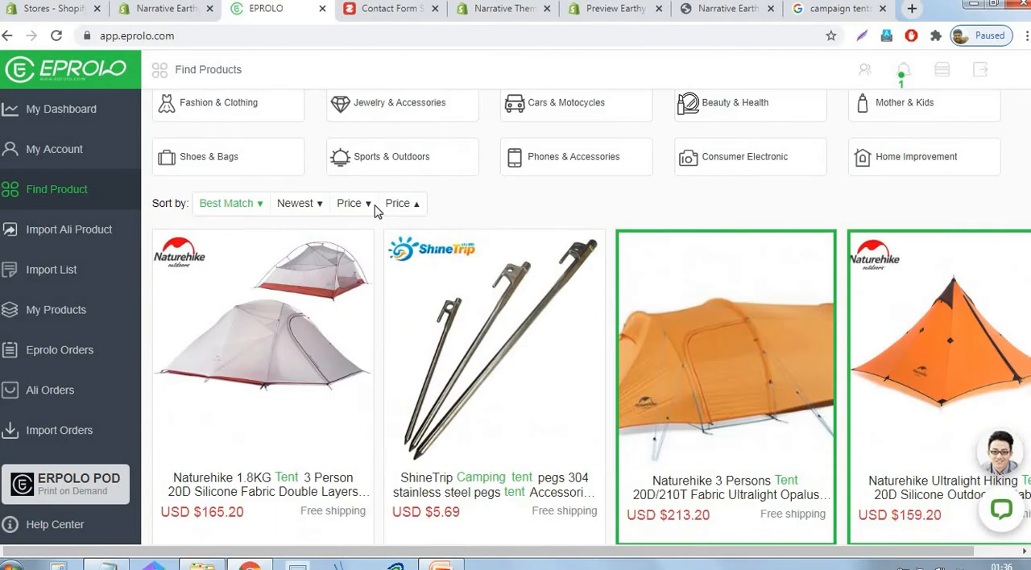
scroll(375, 212, down, 3)
scroll(375, 212, down, 6)
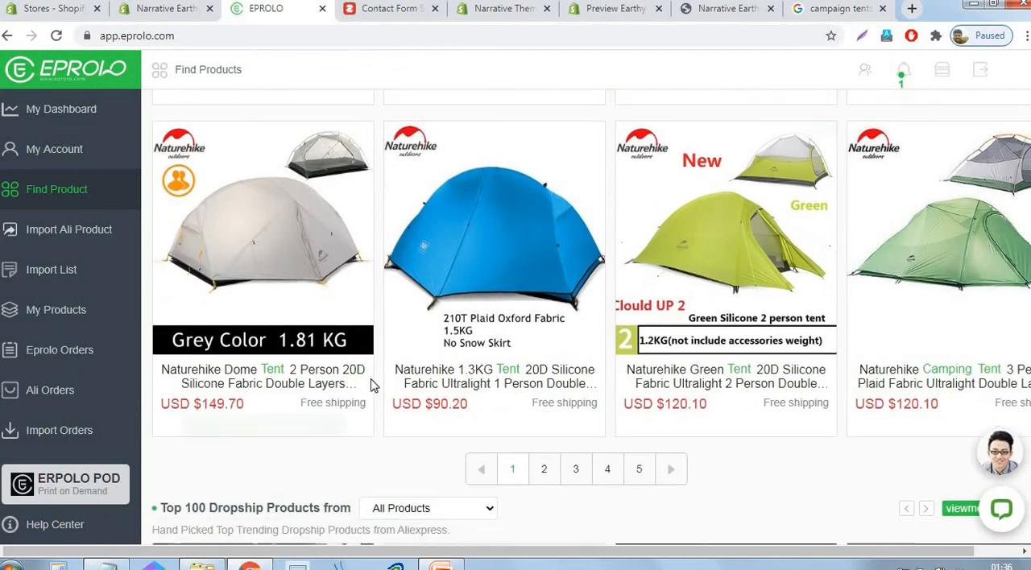
mouse_move(483, 407)
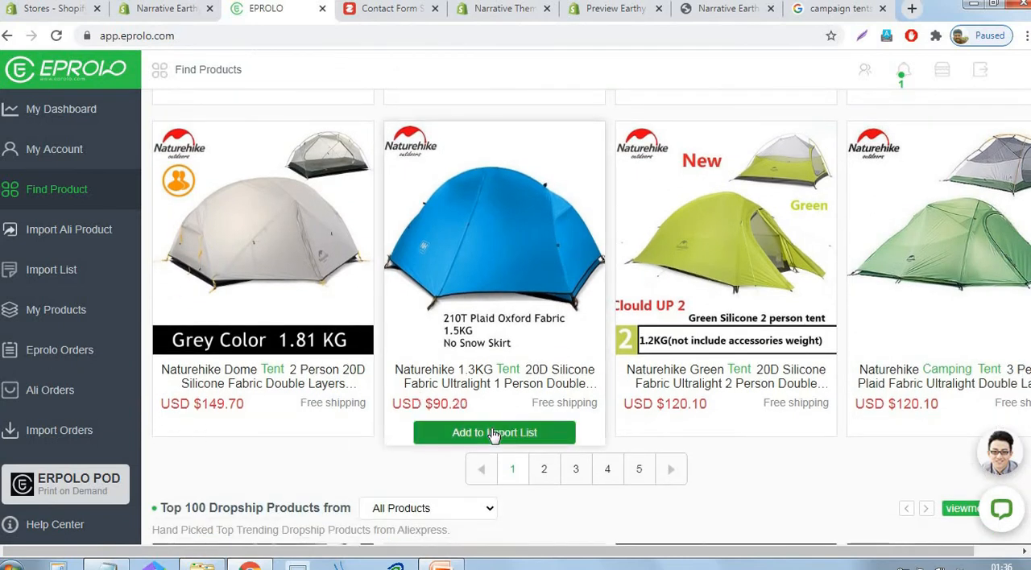
click(494, 431)
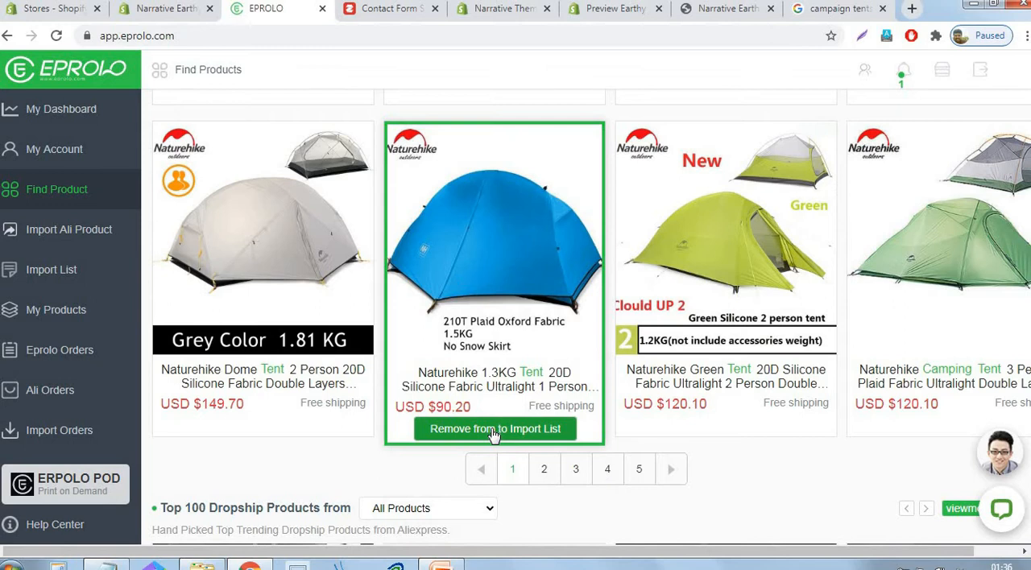
click(235, 432)
click(971, 434)
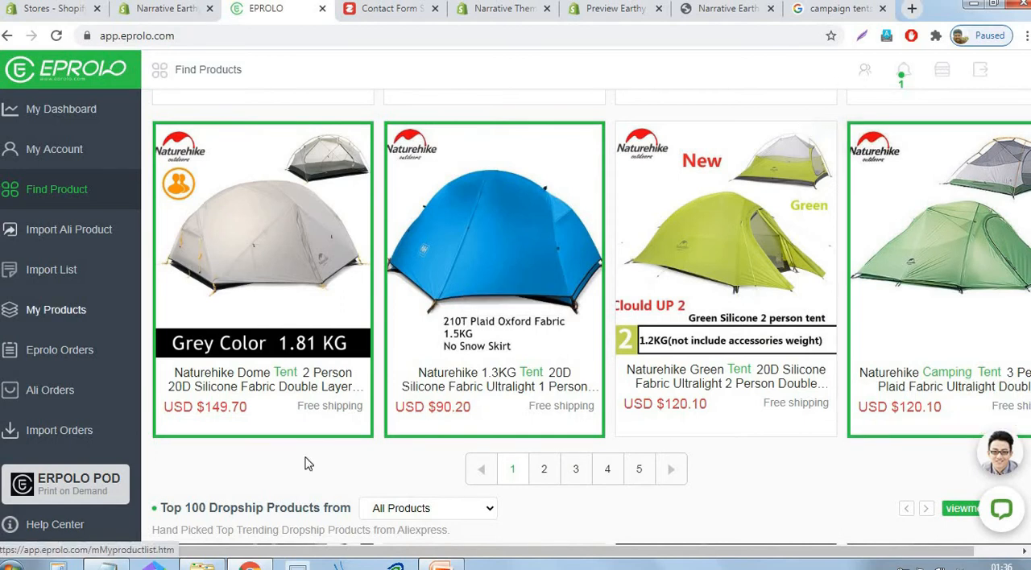
- Open the import list, select the green Naturehike 3 Person Plaid Fabric Camping Tent and tag it "campingtent"
click(44, 276)
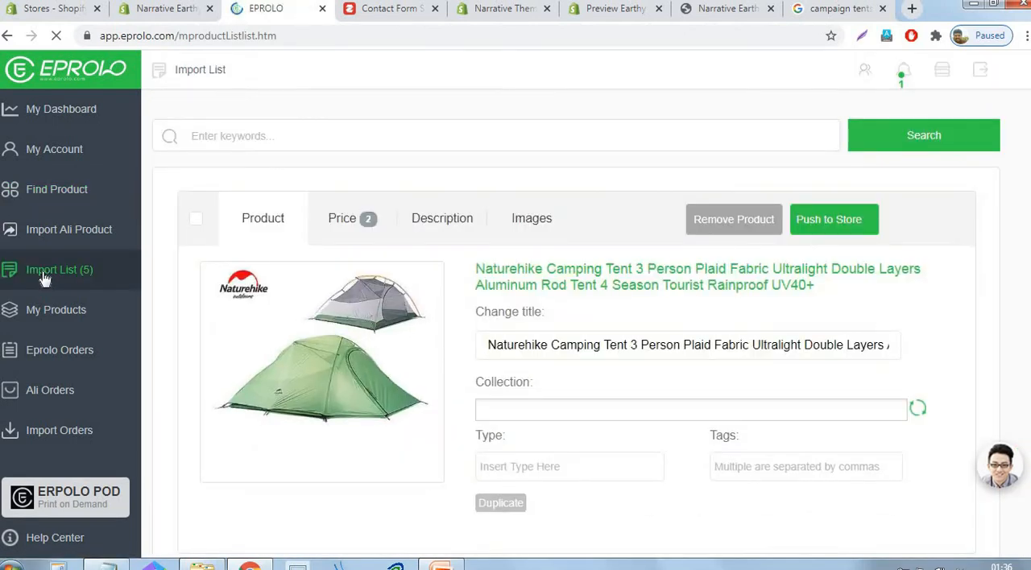
click(193, 227)
click(784, 474)
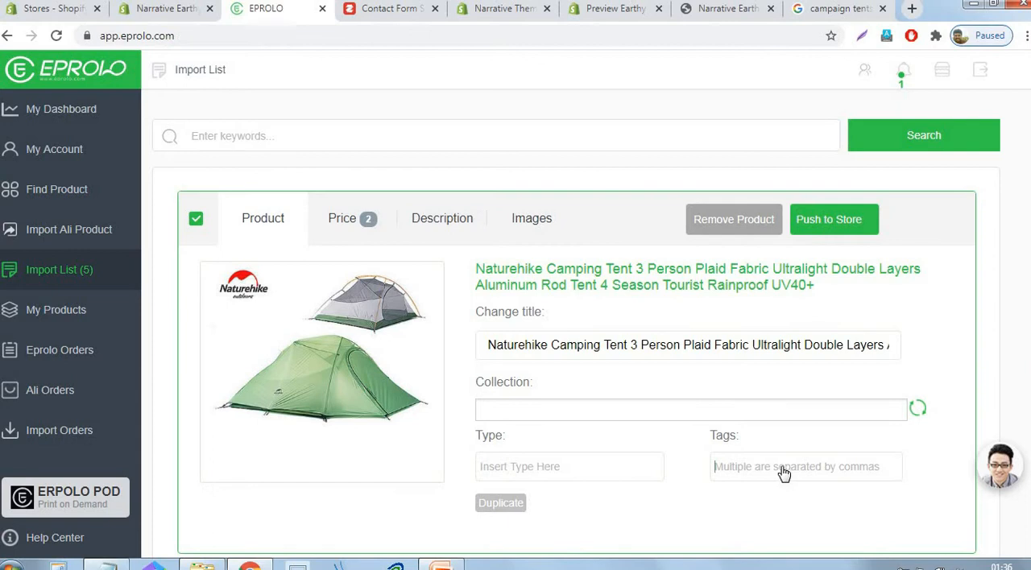
text(campingtent)
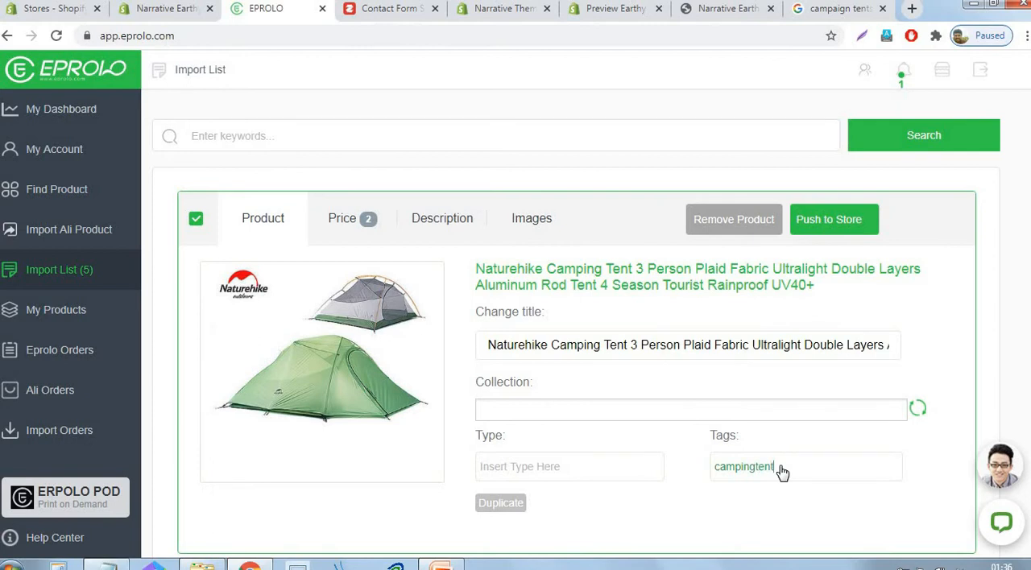
- Copy the "campingtent" tag to the Naturehike Dome Tent and the Naturehike 1.3KG Tent
click(781, 470)
key(ctrl+a)
key(ctrl+c)
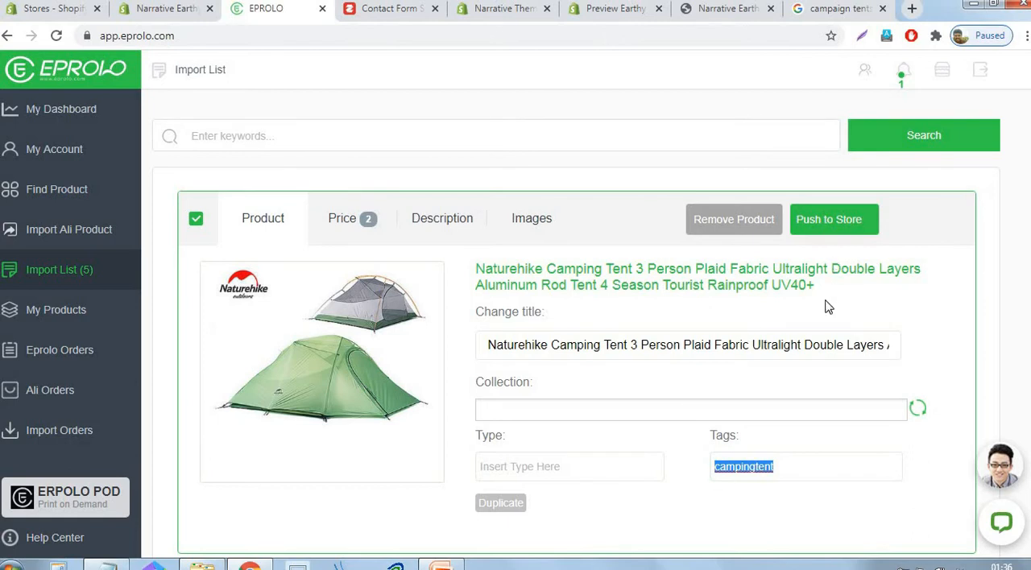
scroll(830, 301, down, 6)
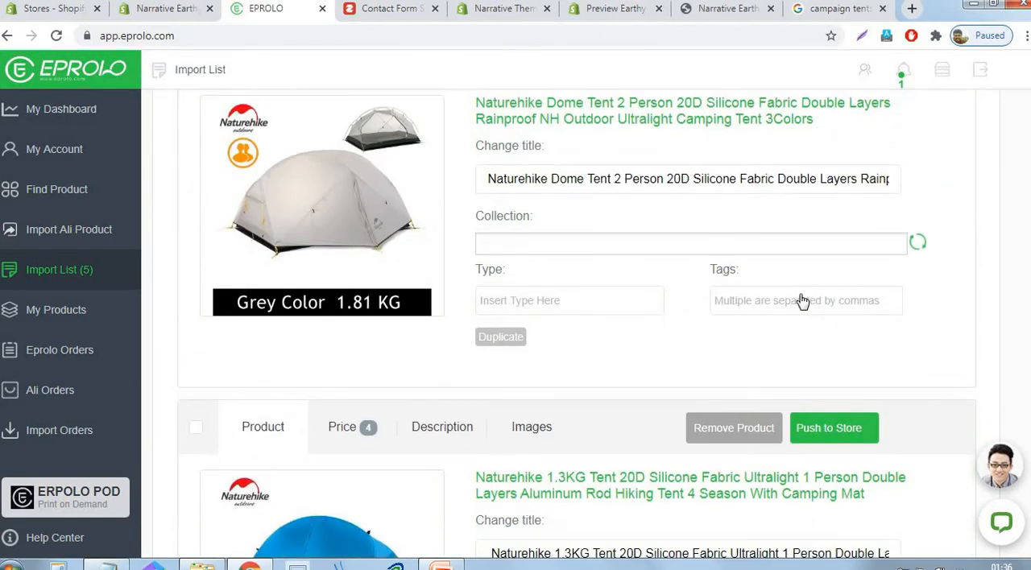
click(803, 301)
key(ctrl+v)
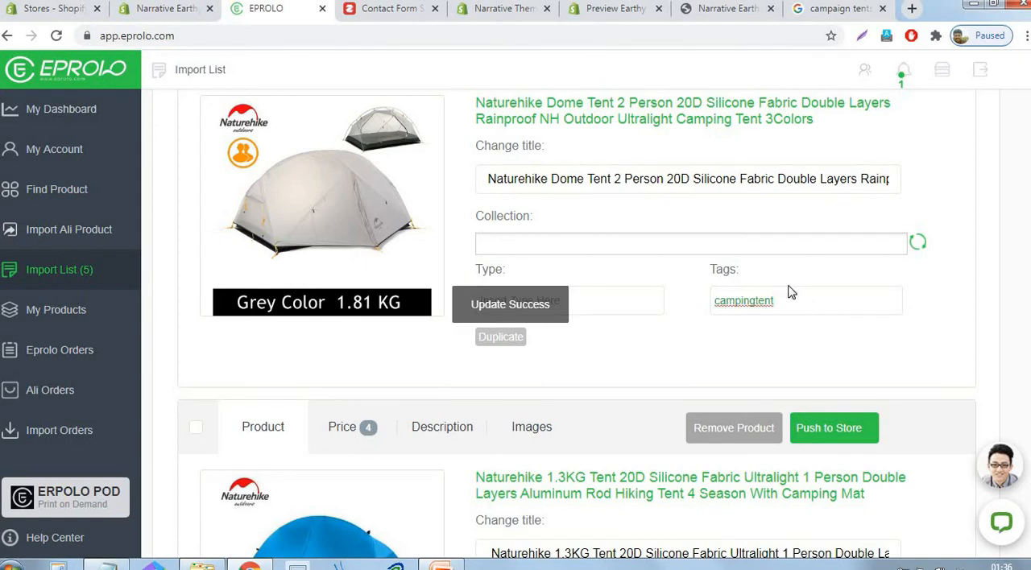
scroll(797, 306, down, 5)
scroll(798, 309, down, 2)
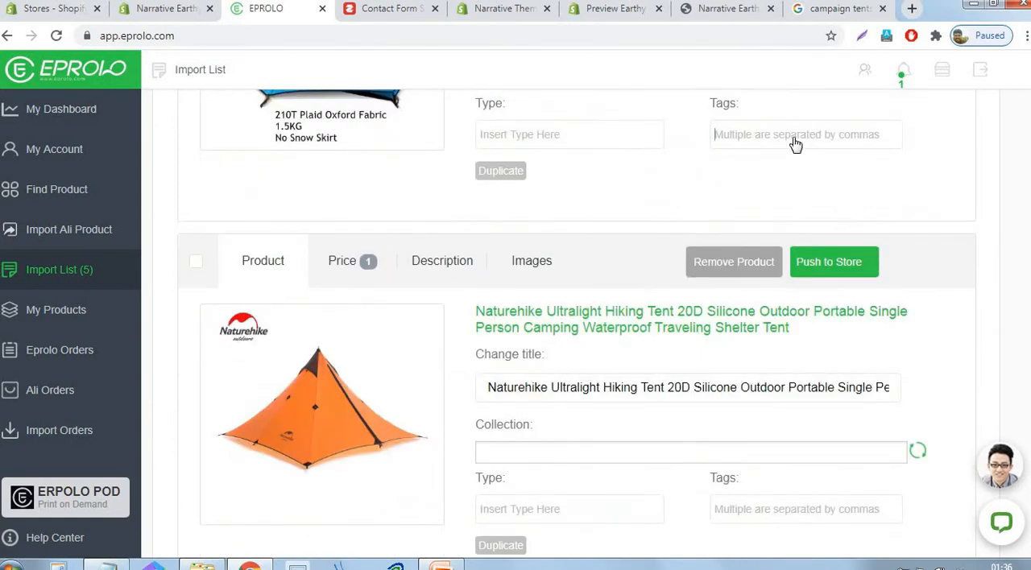
key(ctrl+v)
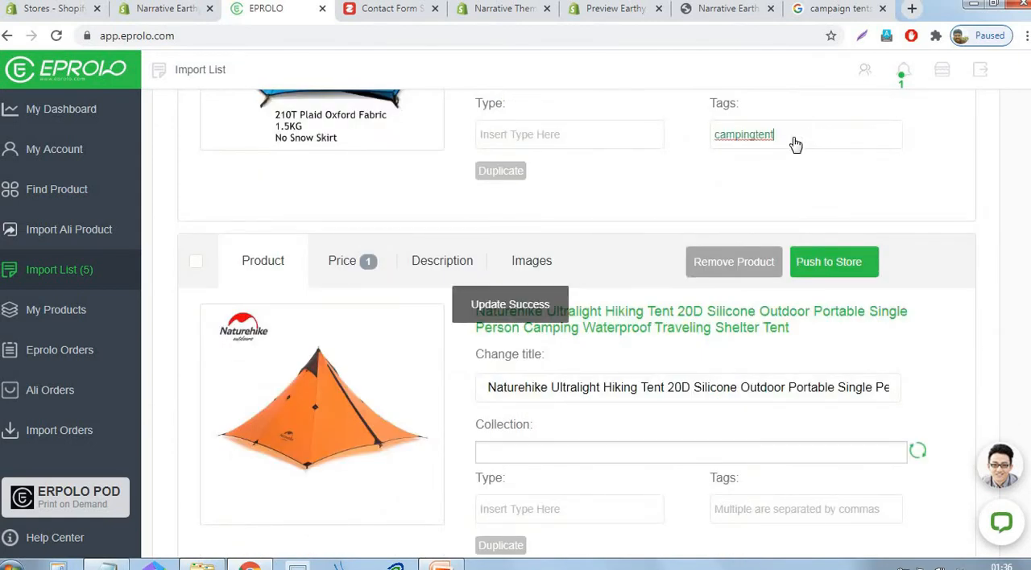
- Add the "campingtent" tag to the Naturehike Ultralight Hiking Tent and the 3 Persons Opalus Tunnel tent
scroll(757, 212, down, 3)
click(759, 281)
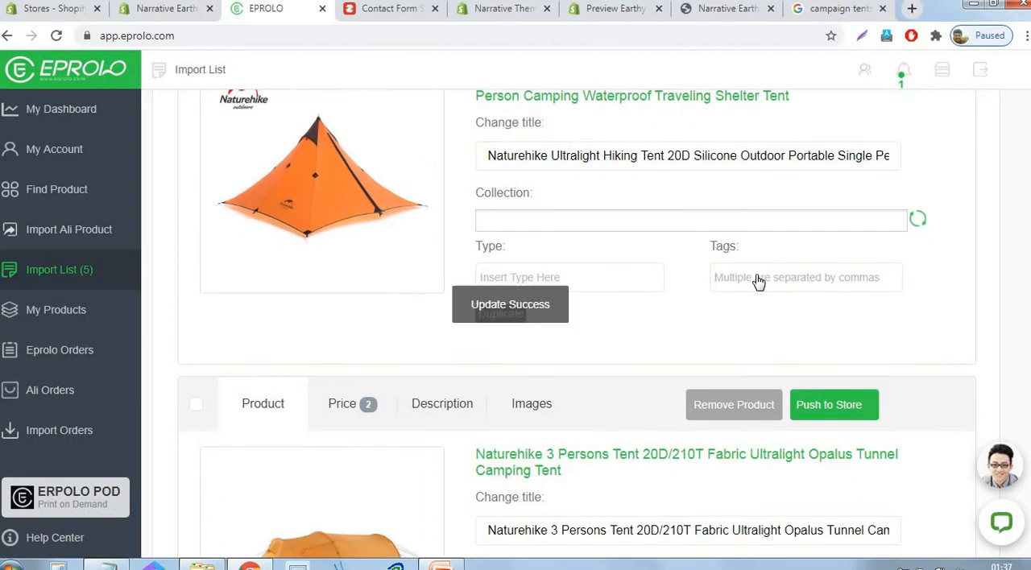
key(ctrl+v)
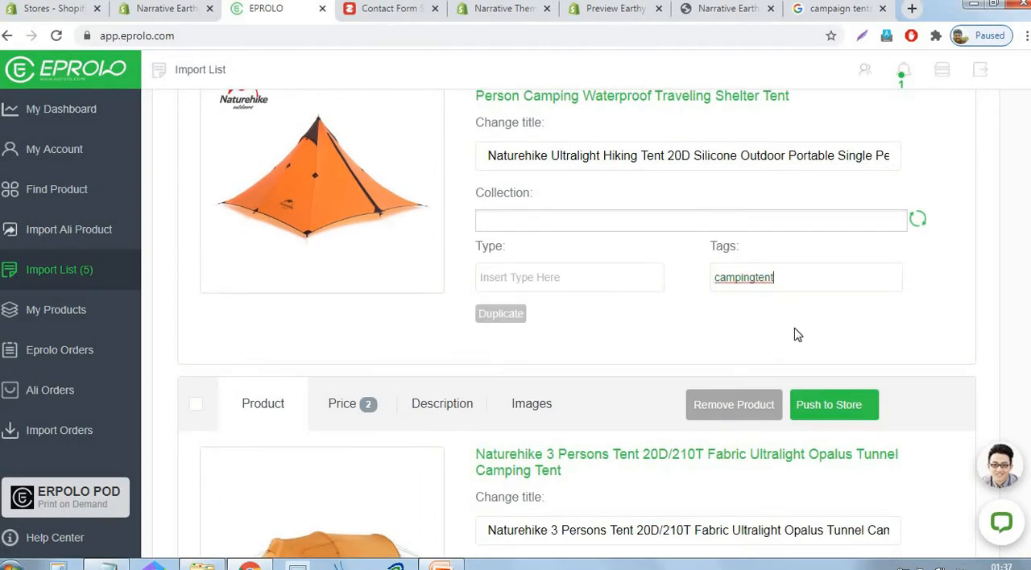
scroll(795, 338, down, 2)
scroll(795, 344, down, 1)
click(748, 423)
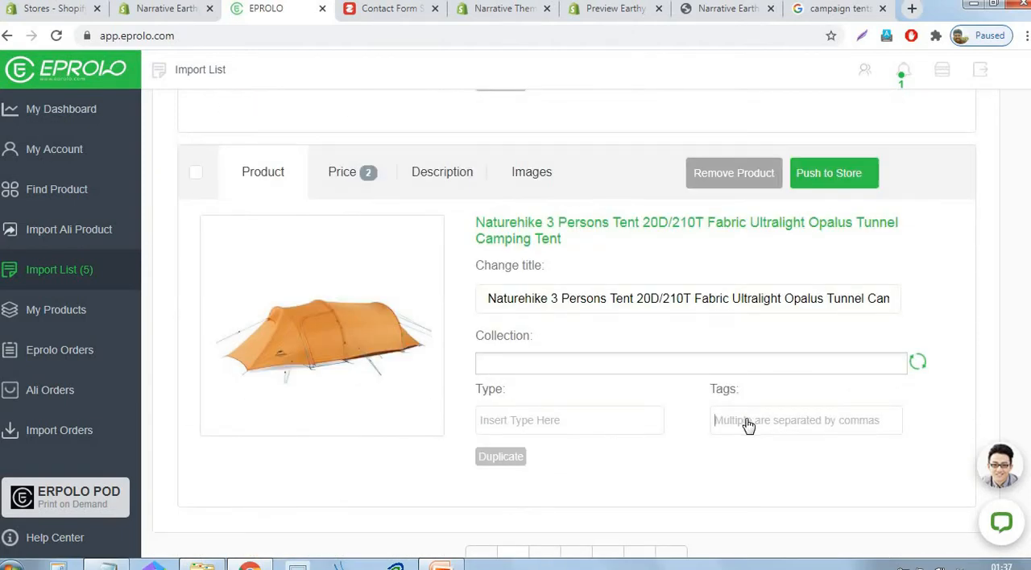
key(ctrl+v)
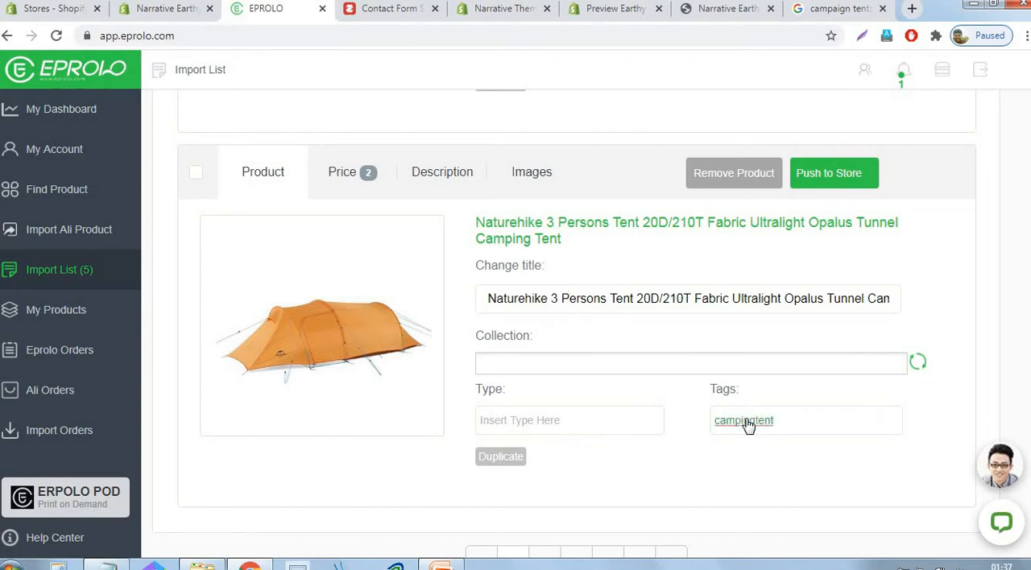
scroll(753, 280, up, 8)
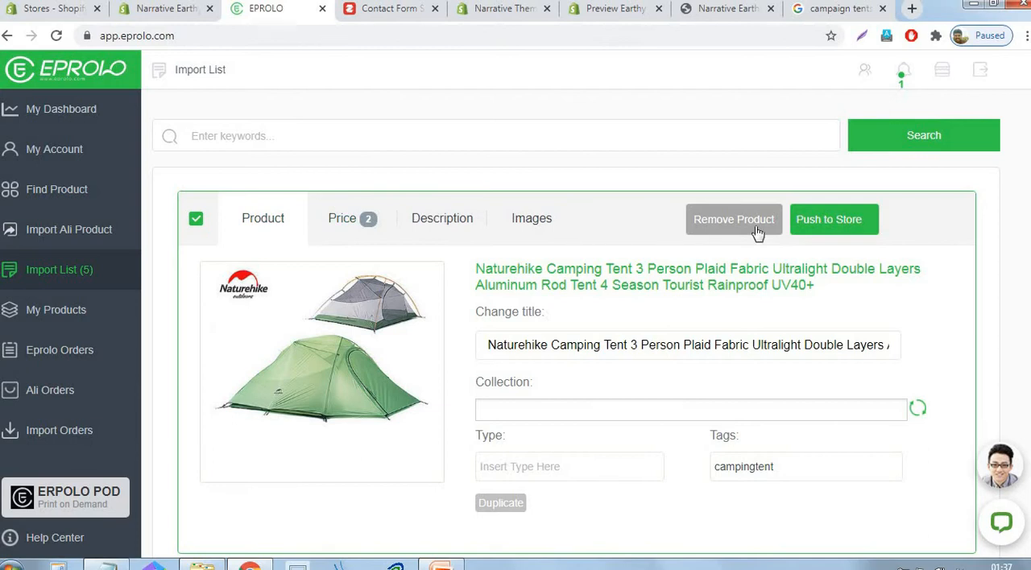
- Push the Naturehike 3 Person Plaid Fabric Camping Tent, the 2 Person Dome Tent and the 1.3KG Tent to the store
click(834, 231)
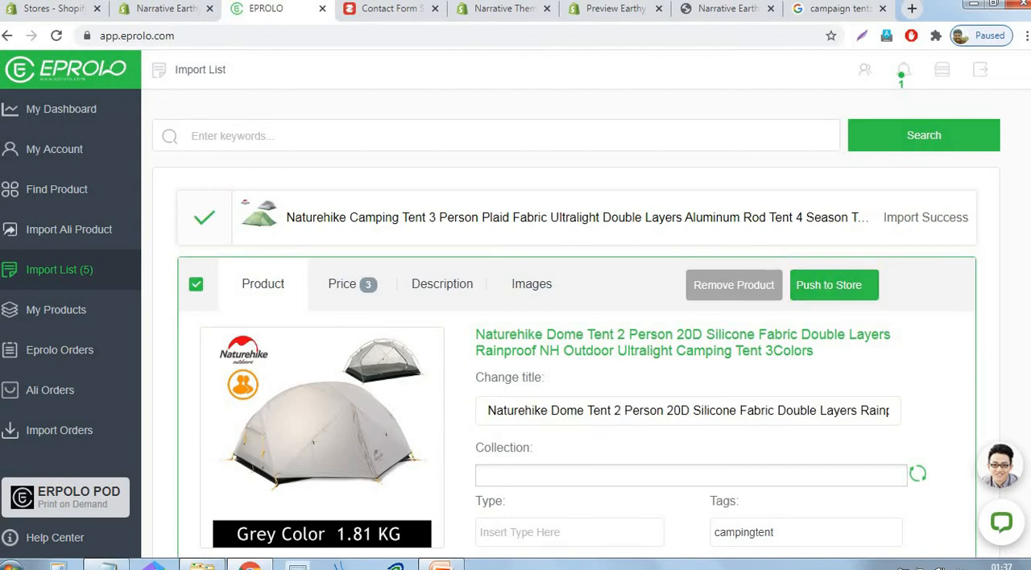
click(834, 284)
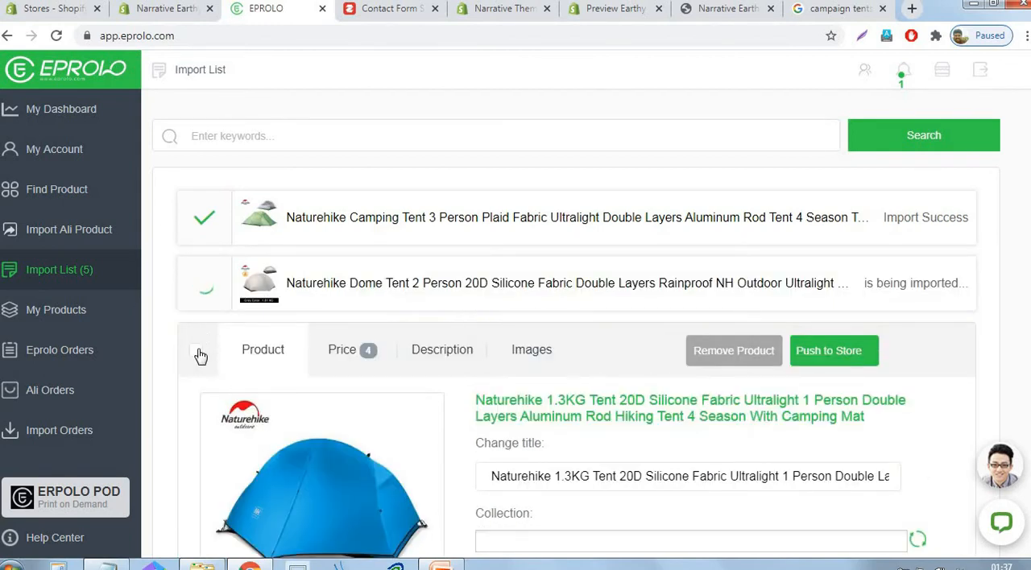
click(257, 422)
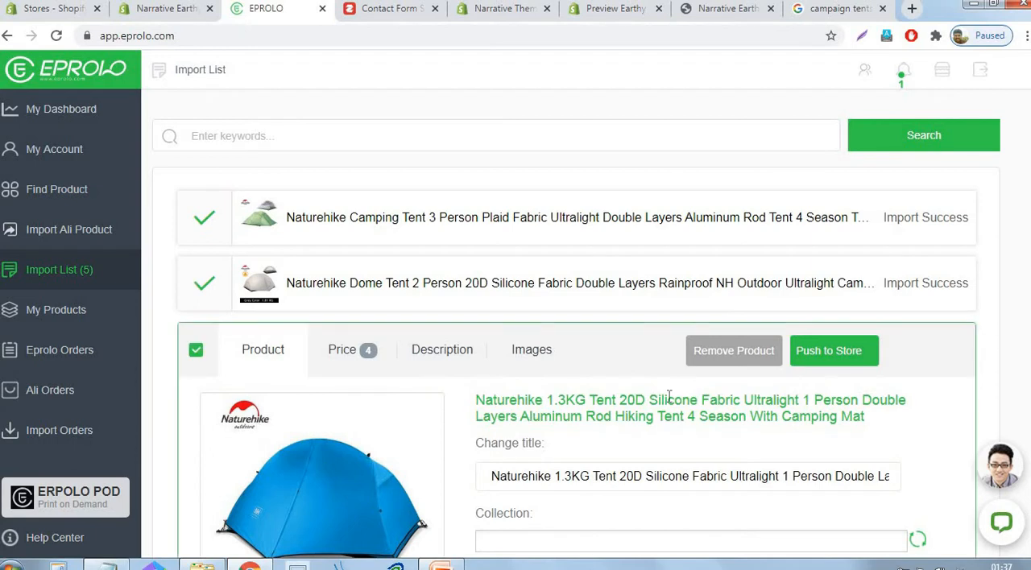
click(841, 356)
- Push the Naturehike 3 Persons Opalus Tunnel tent and the Ultralight Hiking Tent to the store
scroll(827, 368, down, 5)
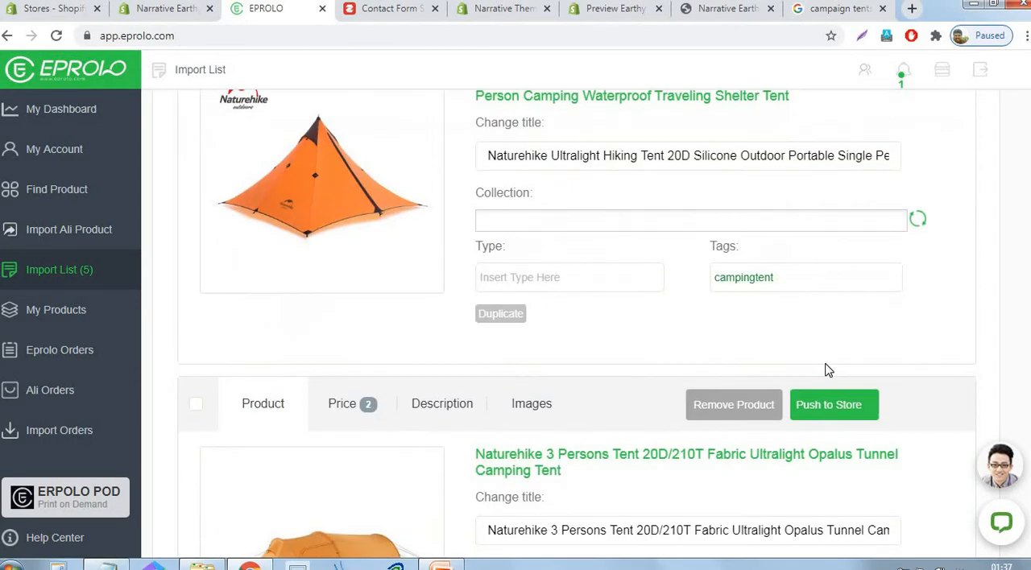
scroll(806, 371, down, 2)
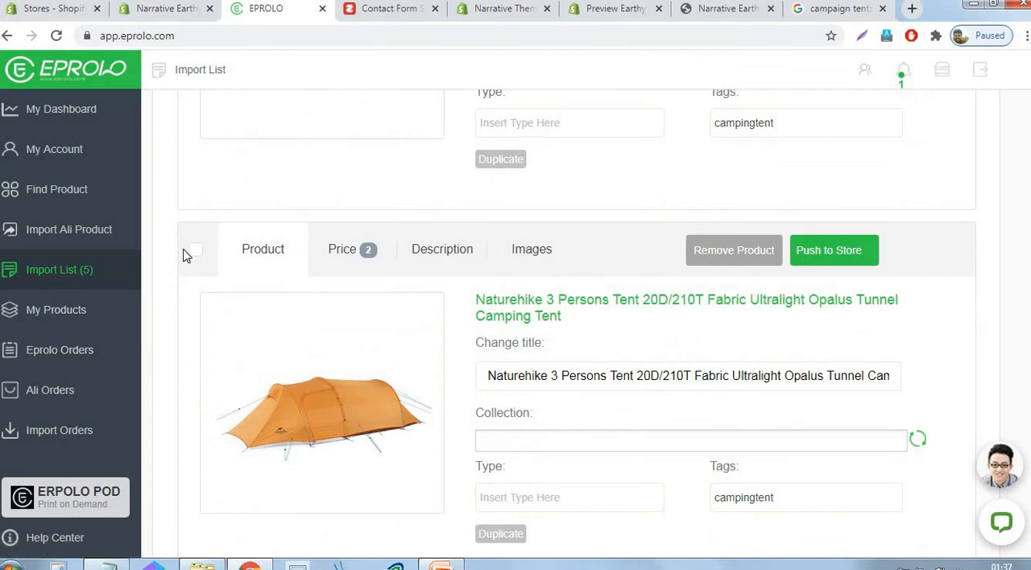
click(196, 253)
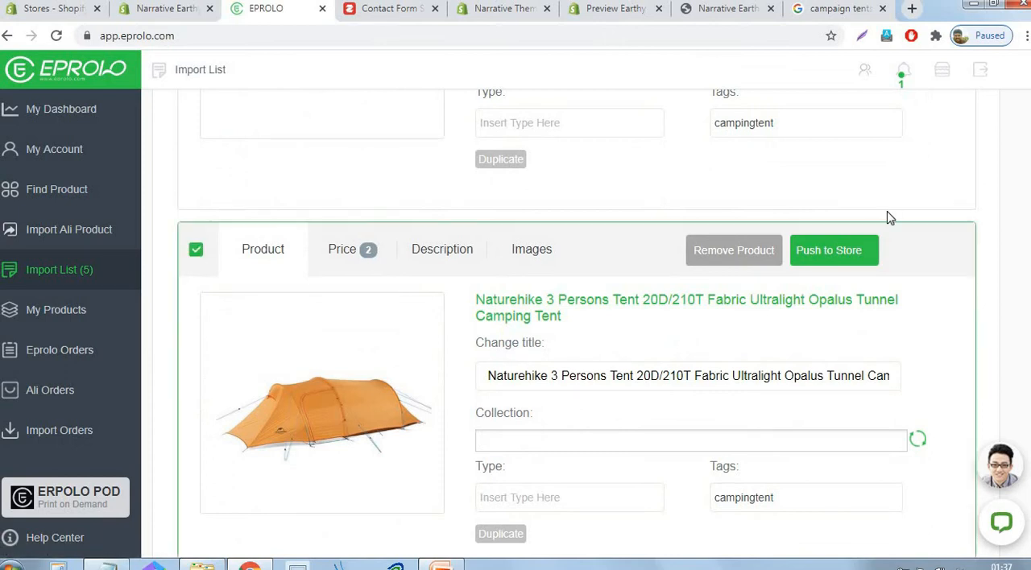
click(838, 251)
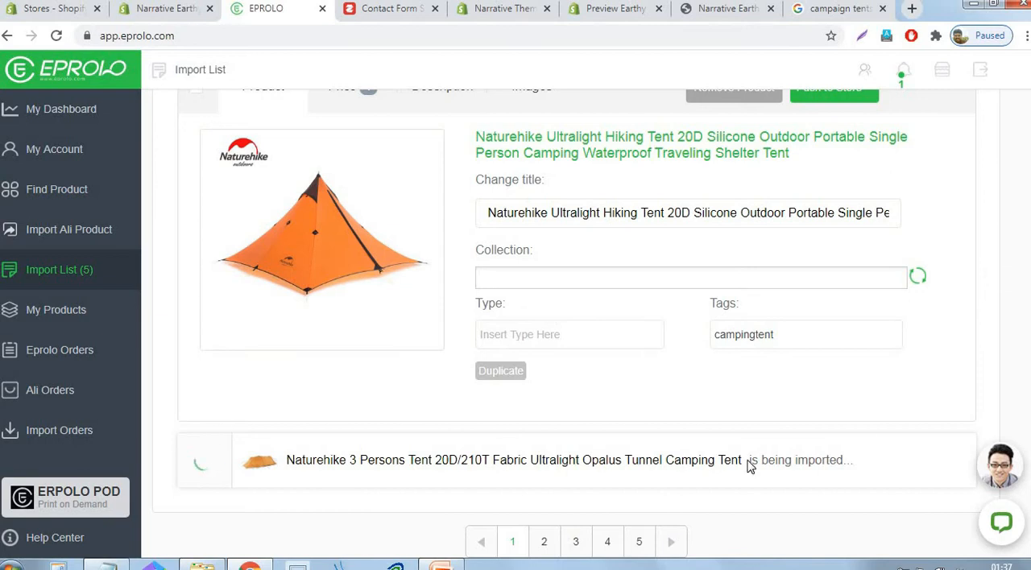
scroll(279, 209, up, 2)
scroll(274, 209, up, 1)
click(196, 241)
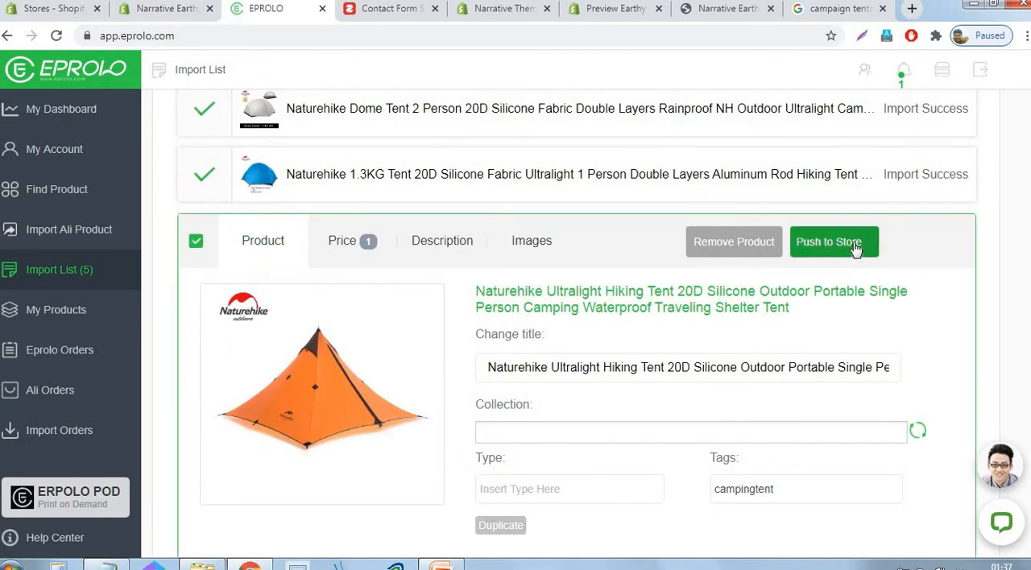
click(856, 250)
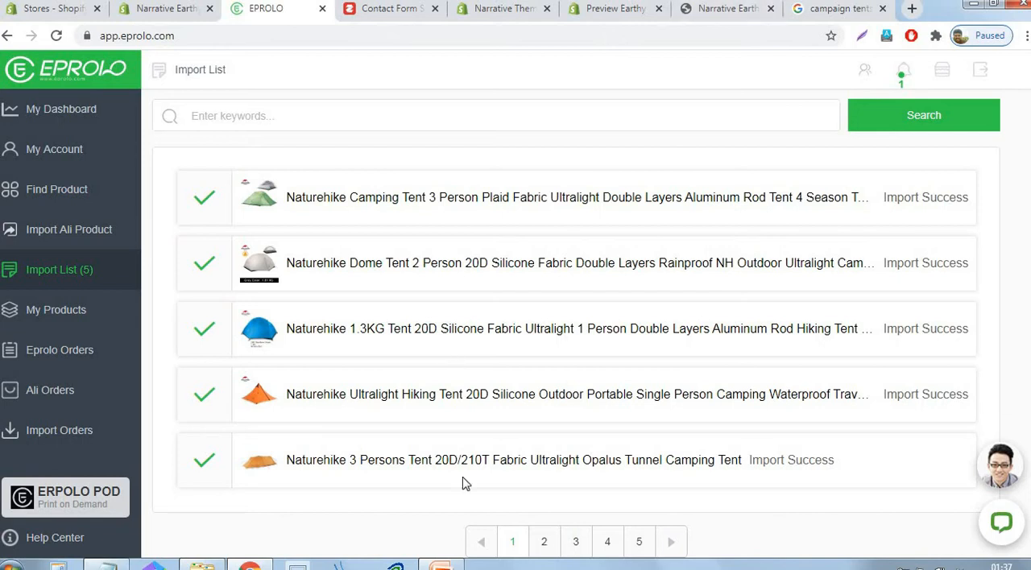
- Switch to the Notepad list of tent categories, copy "Waterproof tent" and return to EPROLO in the browser
click(453, 564)
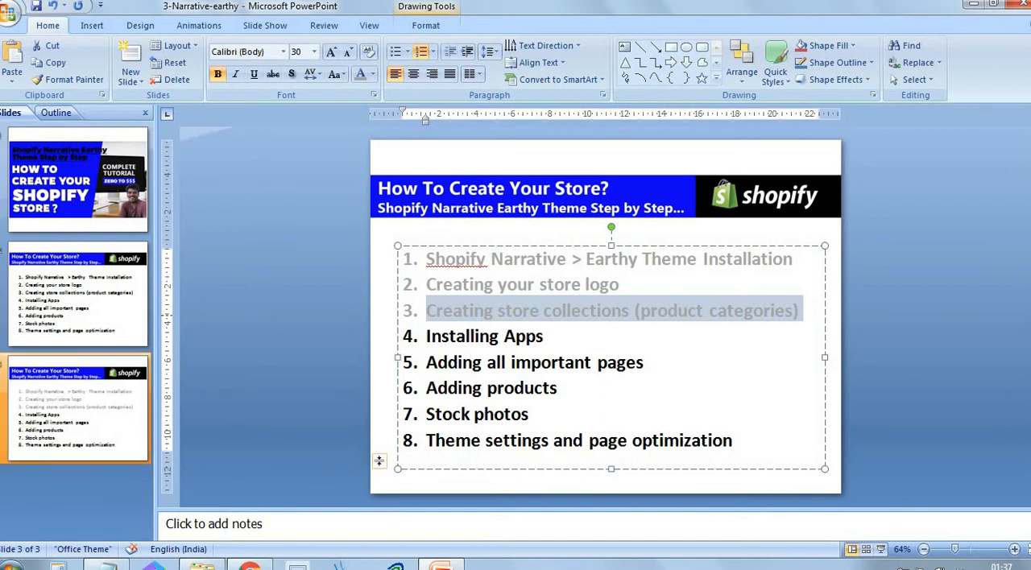
key(alt+Tab)
drag(616, 197, 519, 197)
key(ctrl+c)
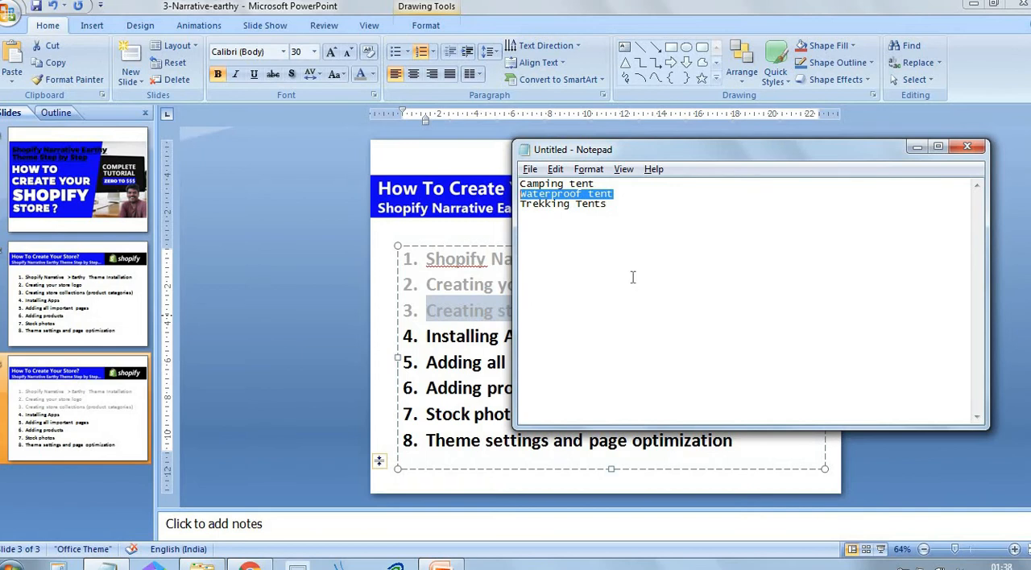
click(250, 567)
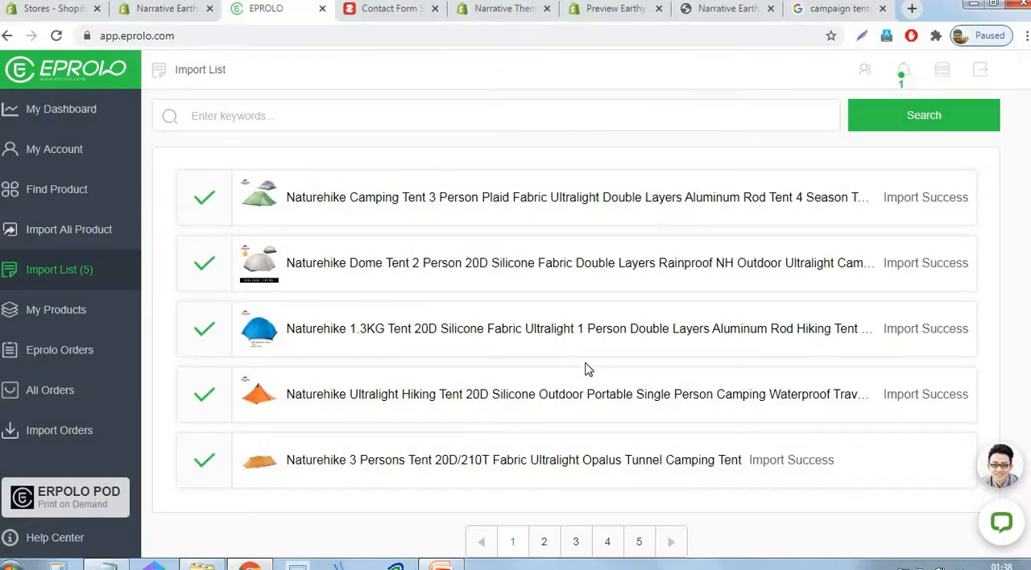
- Search the import list for "Waterproof tent"
click(257, 120)
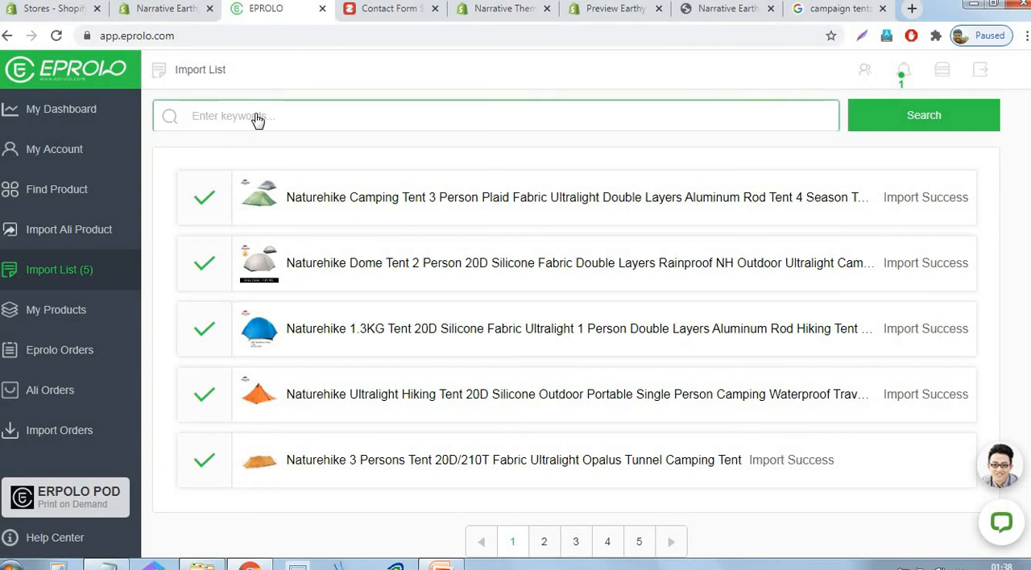
key(ctrl+v)
click(958, 125)
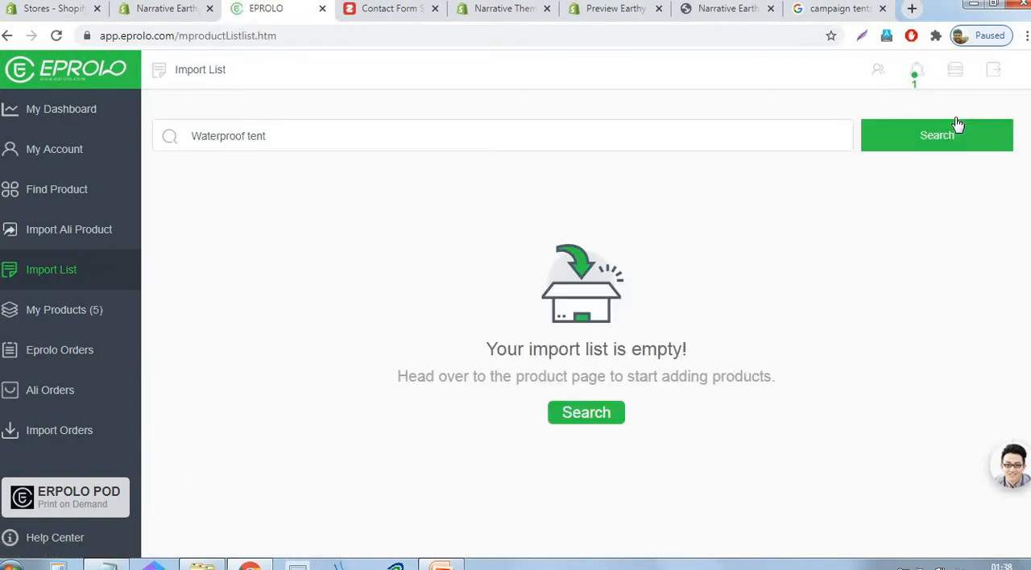
- Search EPROLO's product catalogue for "Waterproof tent"
click(58, 191)
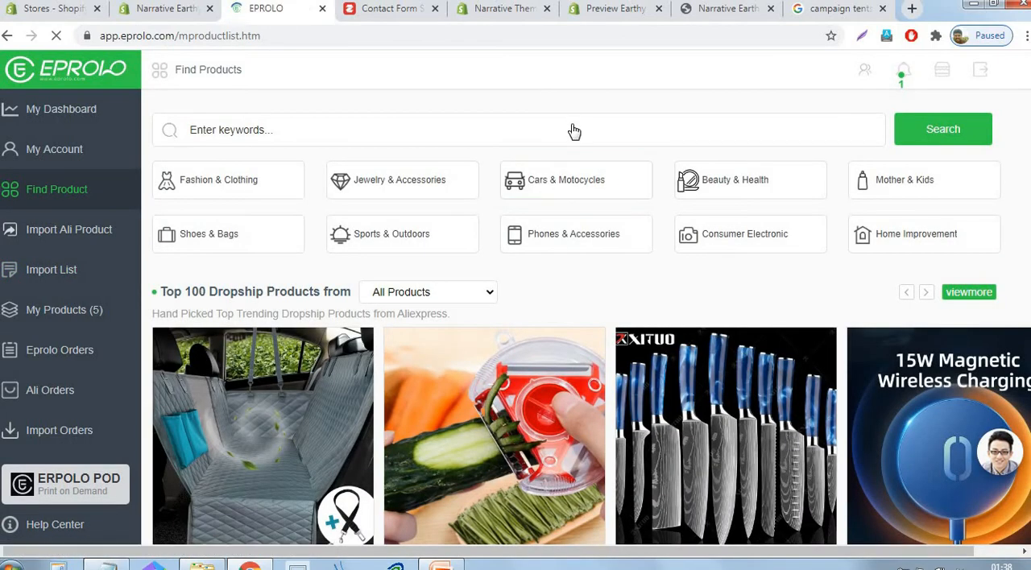
click(573, 131)
text(Waterproof tent)
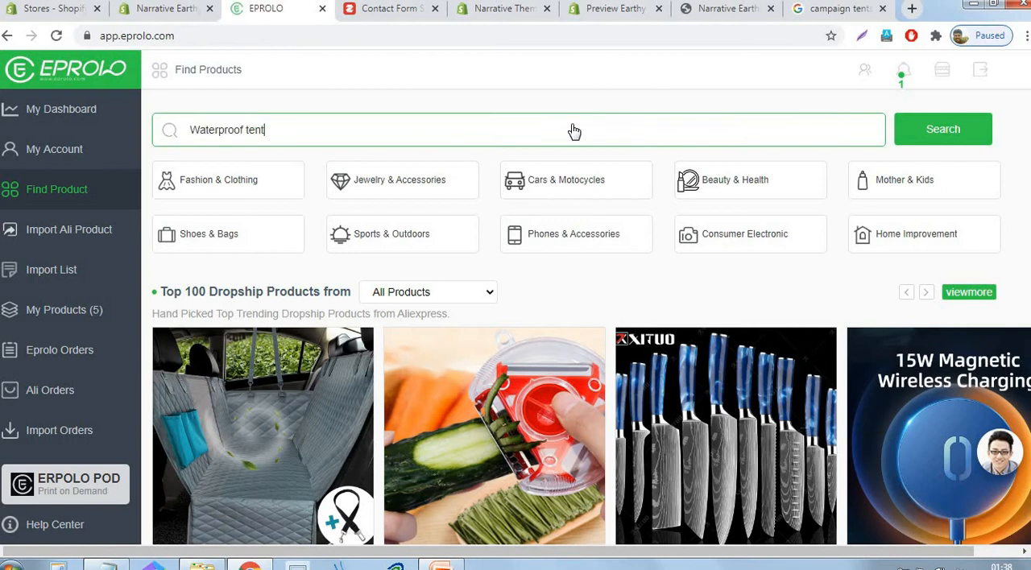
click(955, 130)
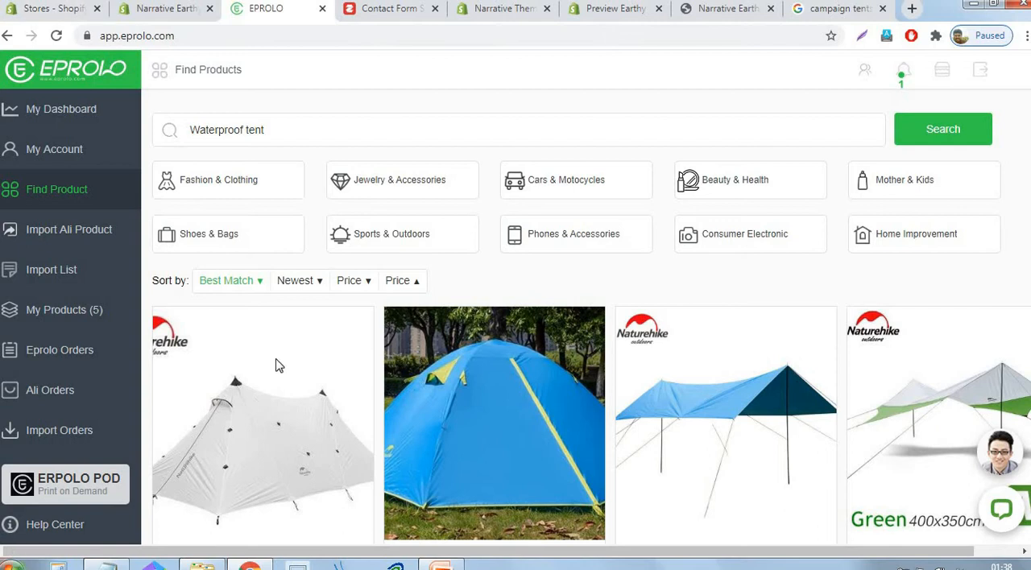
- Add the Naturehike 2-3 Person Double Door Beach Tent, the 20D Silicone Nylon Large Camping Tent and the Sun Shelter Beach Tent to the import list
scroll(662, 272, down, 3)
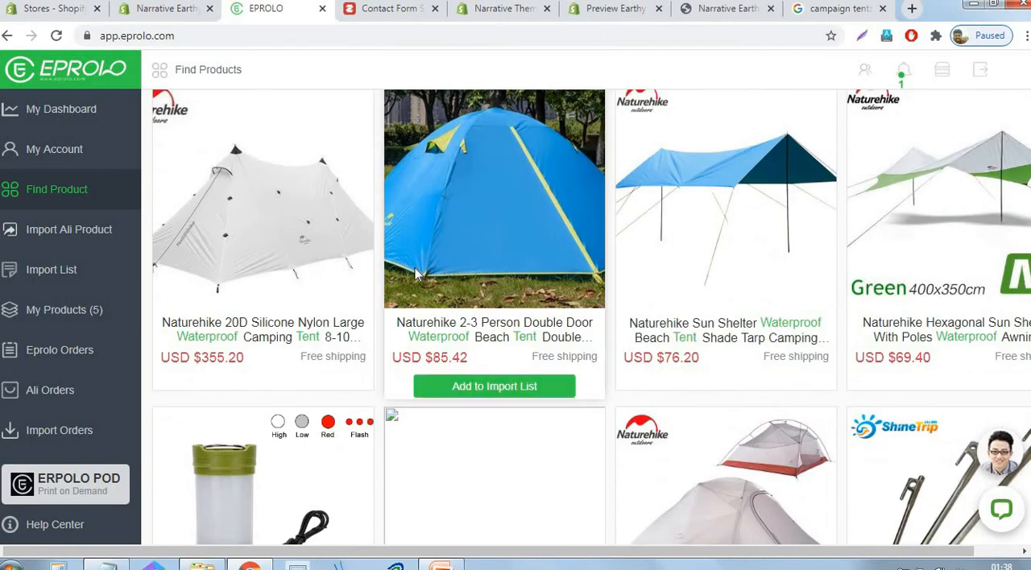
click(487, 390)
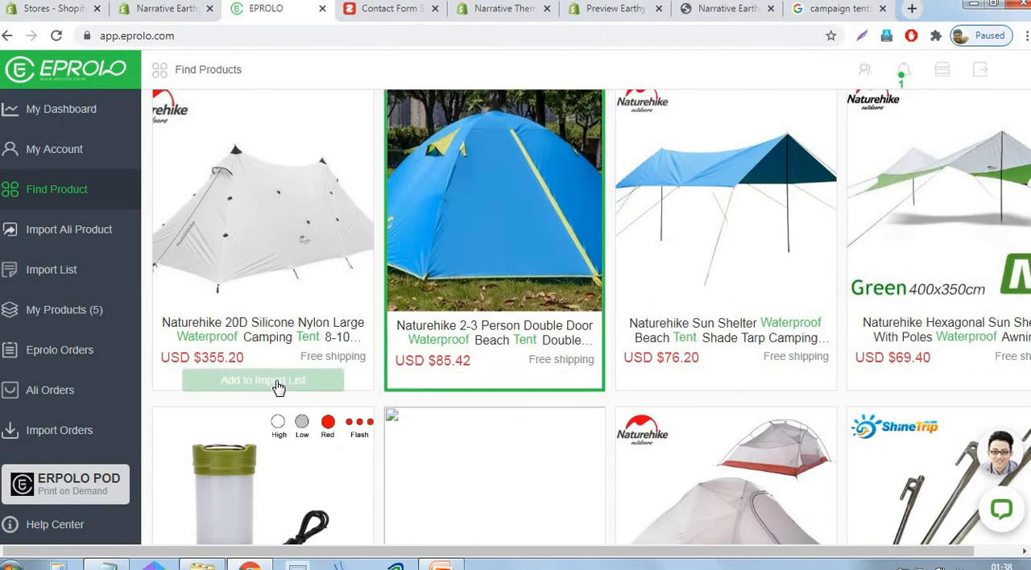
click(278, 389)
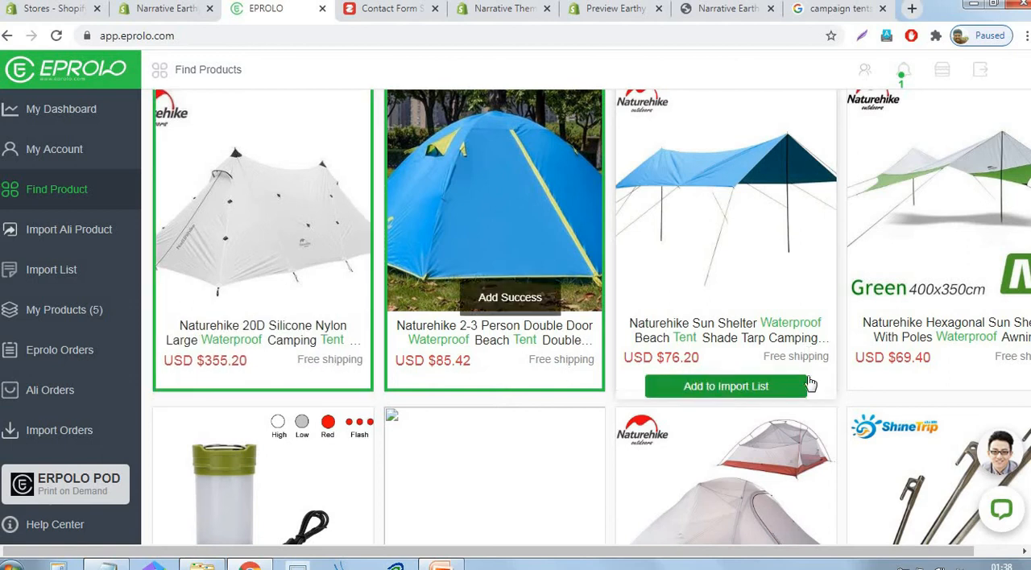
click(721, 385)
click(890, 387)
- Add the Naturehike 1.8KG 3 Person Tent and the Quick Automatic Opening Washing Toilet Tent to the import list
scroll(695, 286, down, 4)
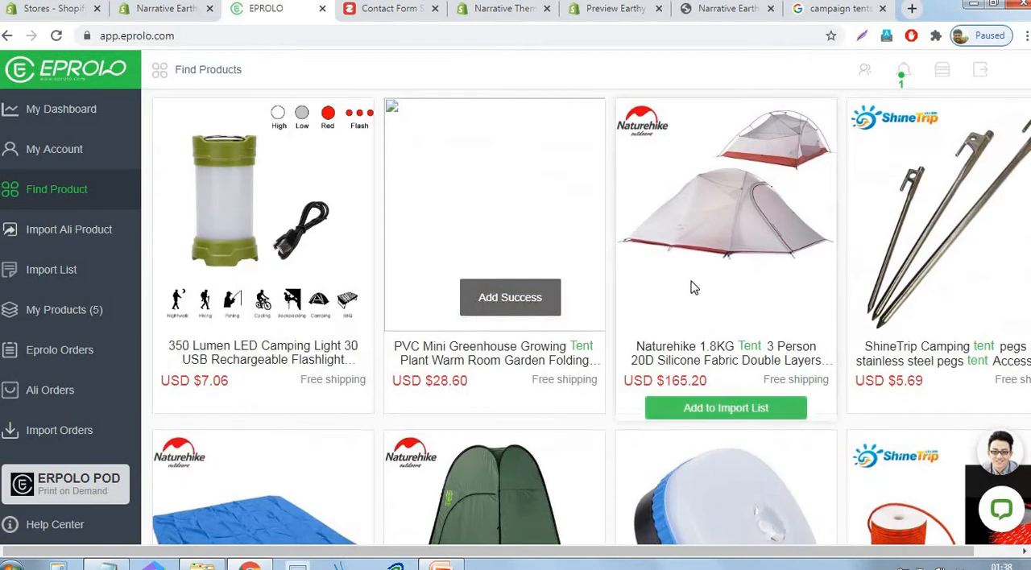
click(728, 410)
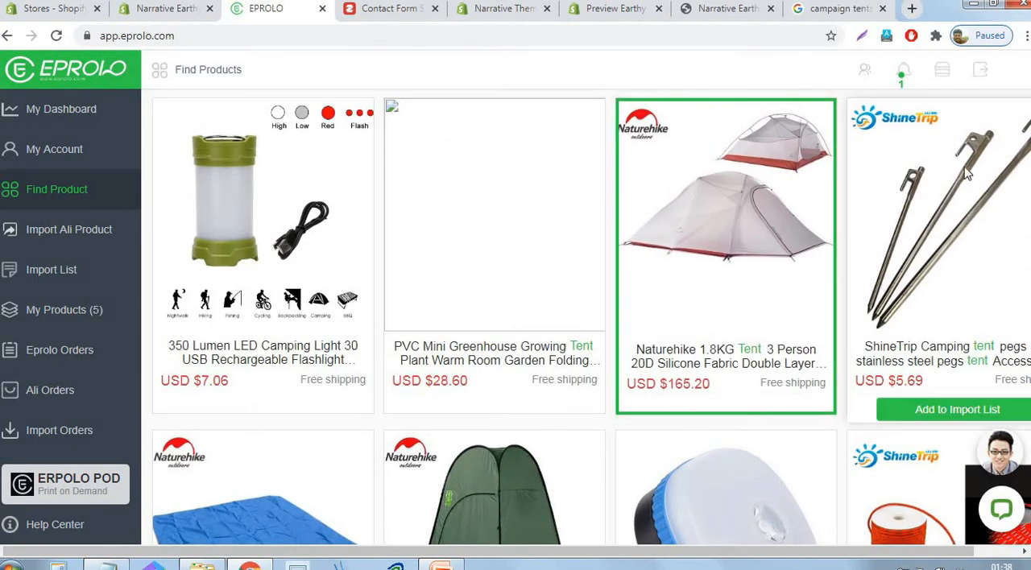
scroll(966, 174, down, 2)
scroll(967, 173, down, 2)
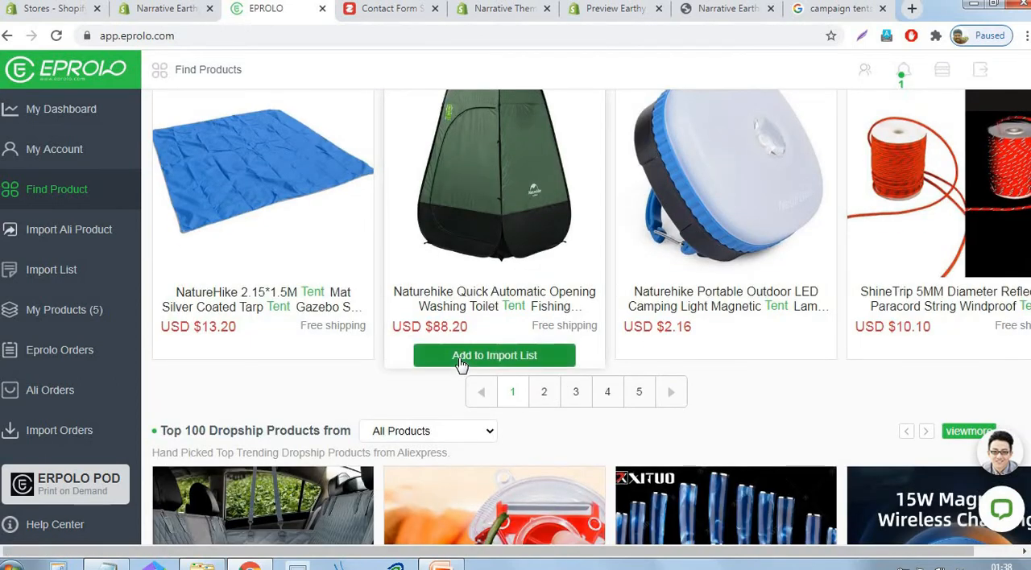
click(461, 359)
scroll(752, 367, up, 5)
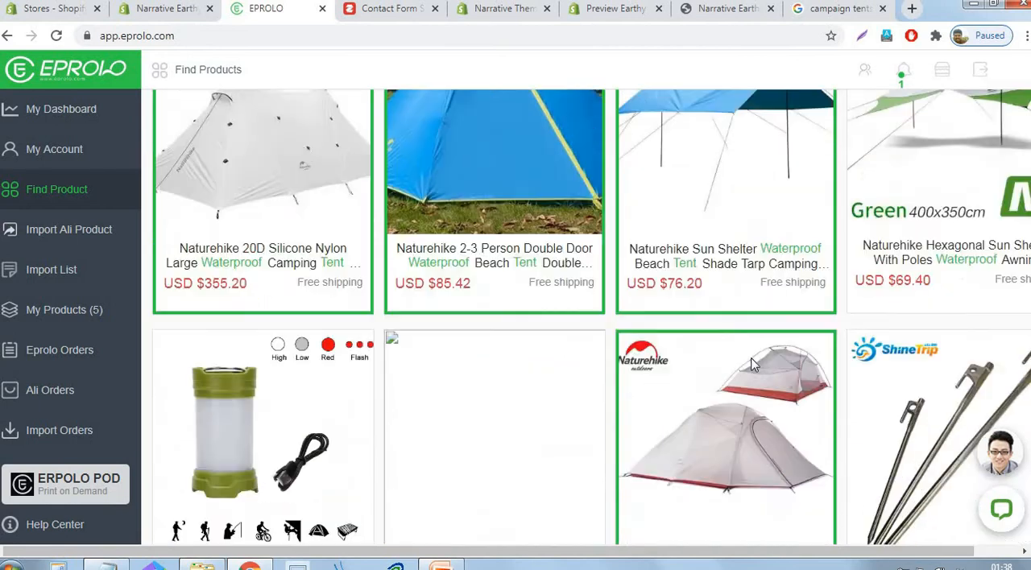
- Open the import list and tag the green Naturehike Toilet Tent with "Waterproof tent" copied from the Notepad list
click(53, 274)
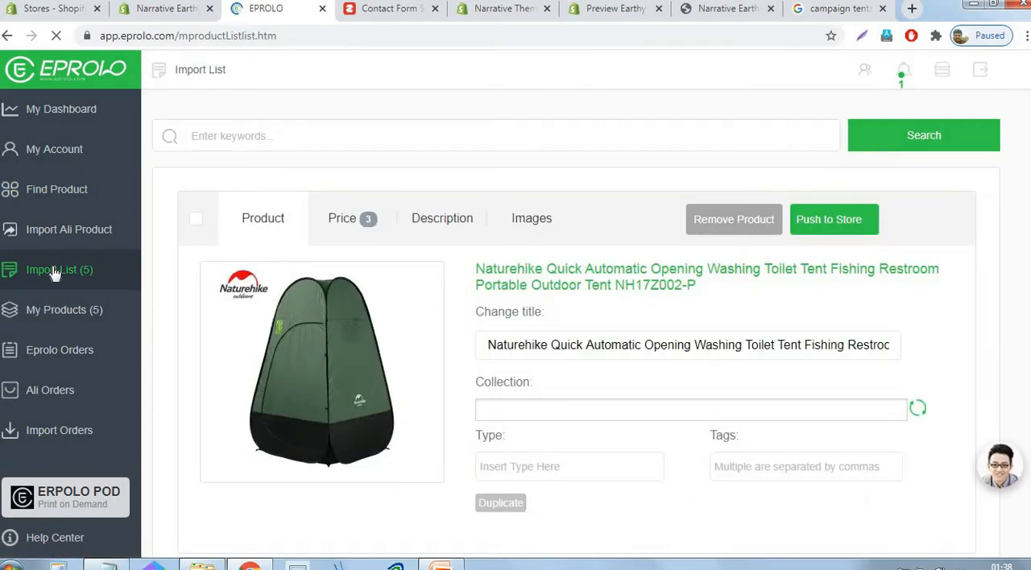
scroll(417, 198, down, 1)
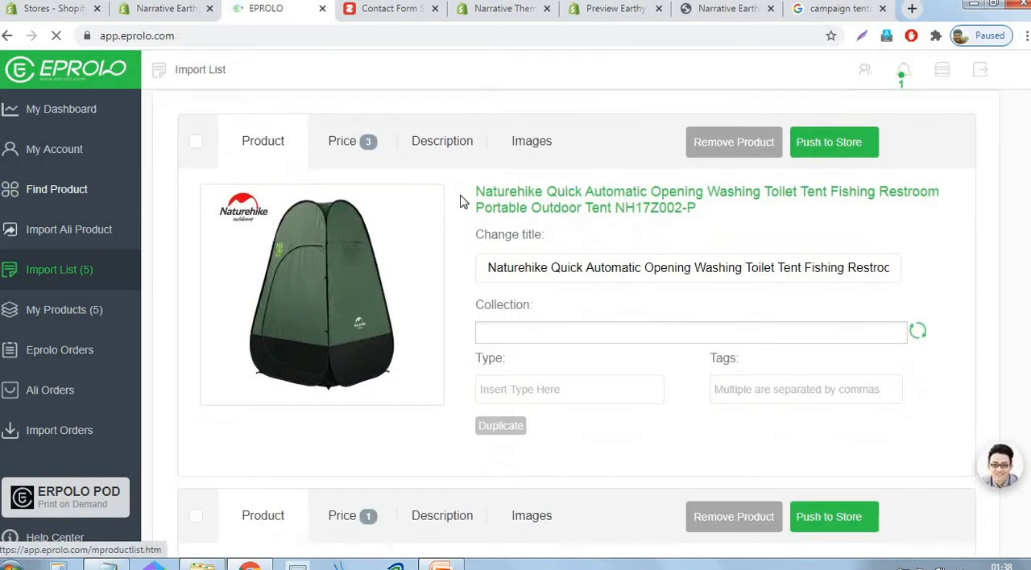
click(740, 394)
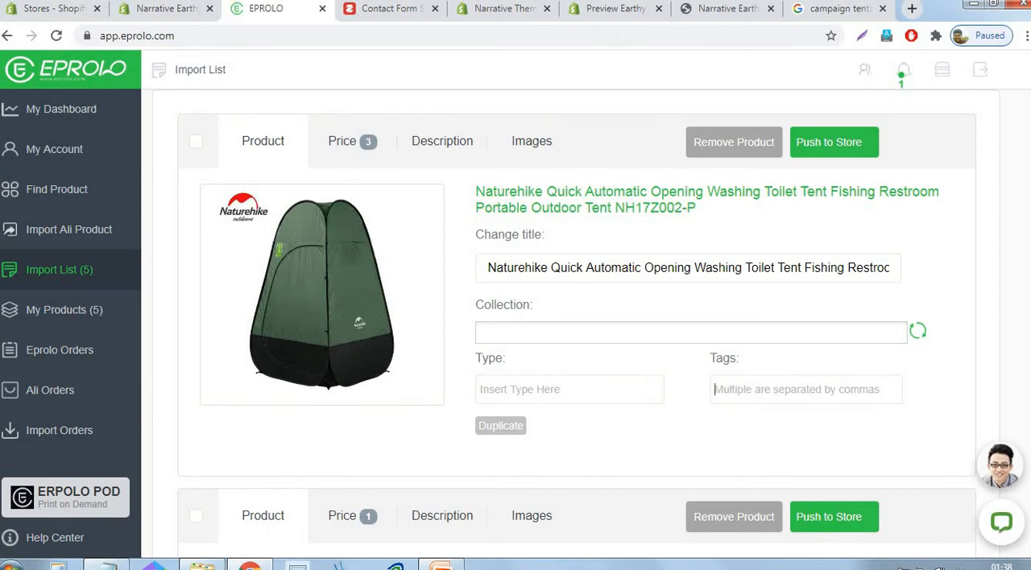
click(107, 567)
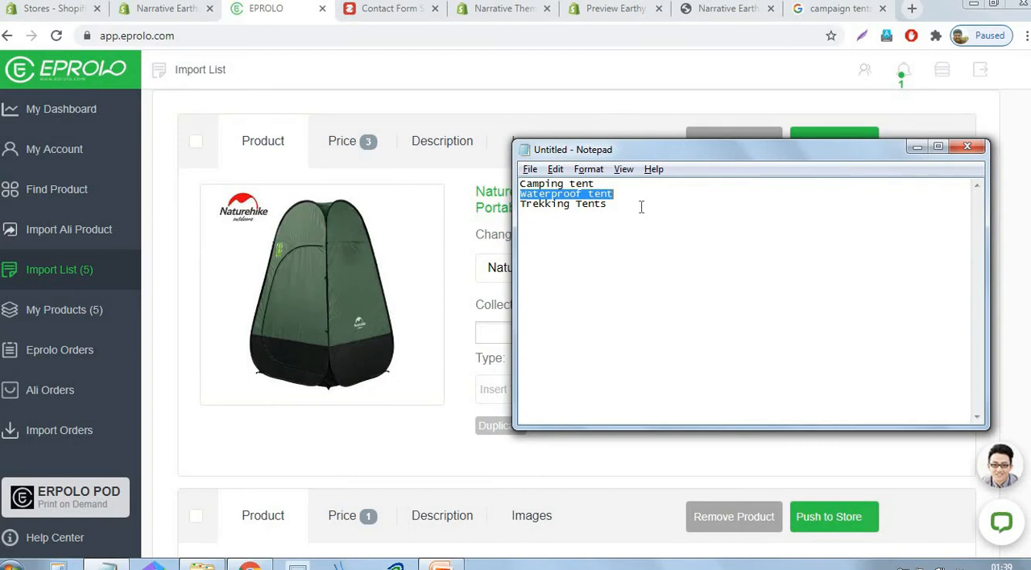
key(Right)
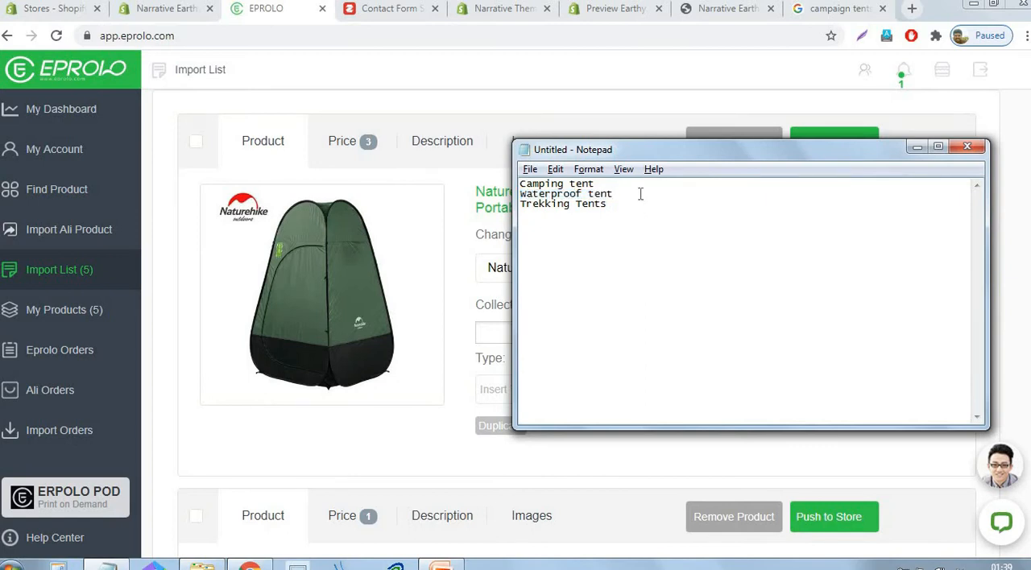
drag(638, 193, 522, 201)
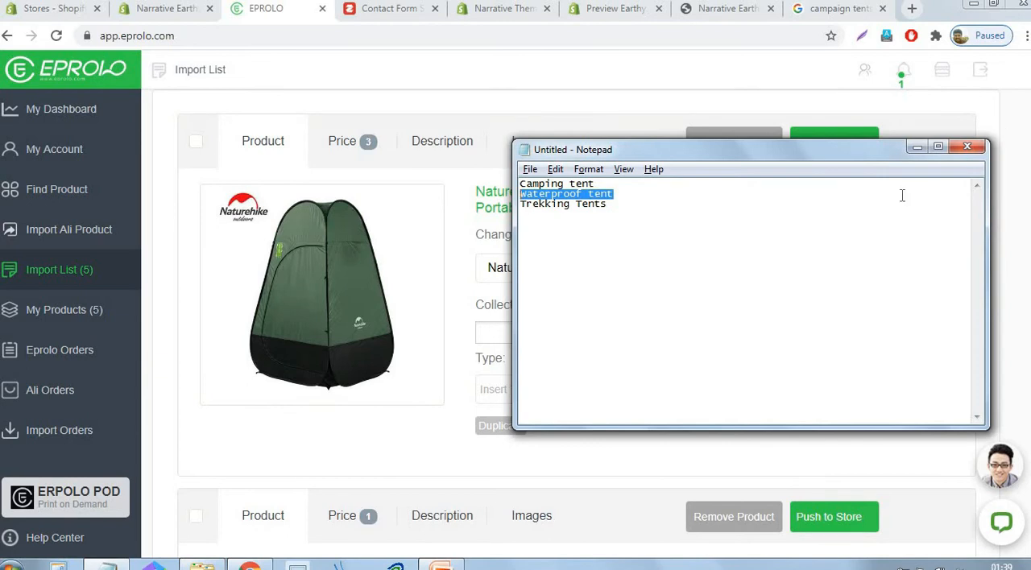
click(917, 146)
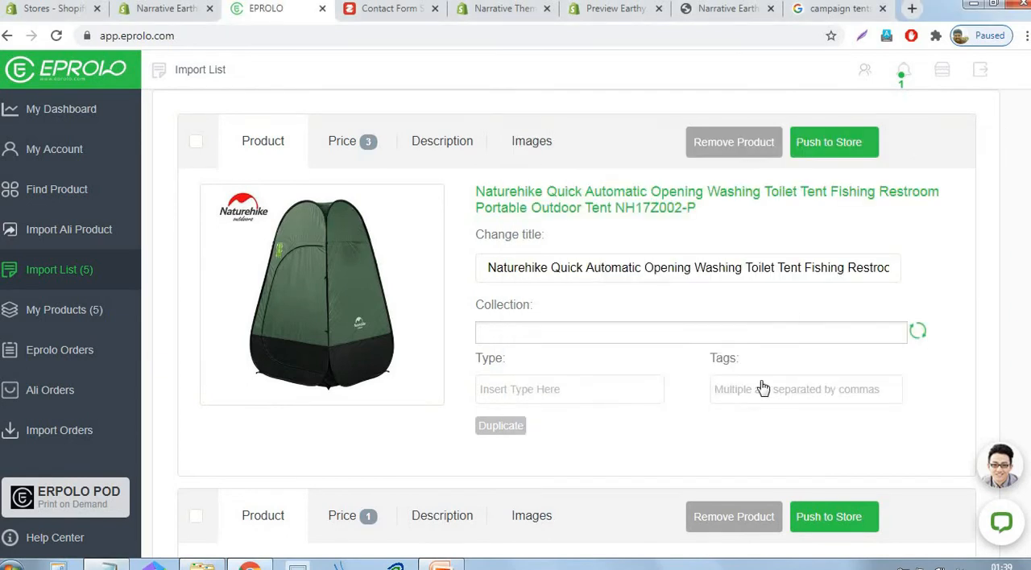
text(Waterproof tent)
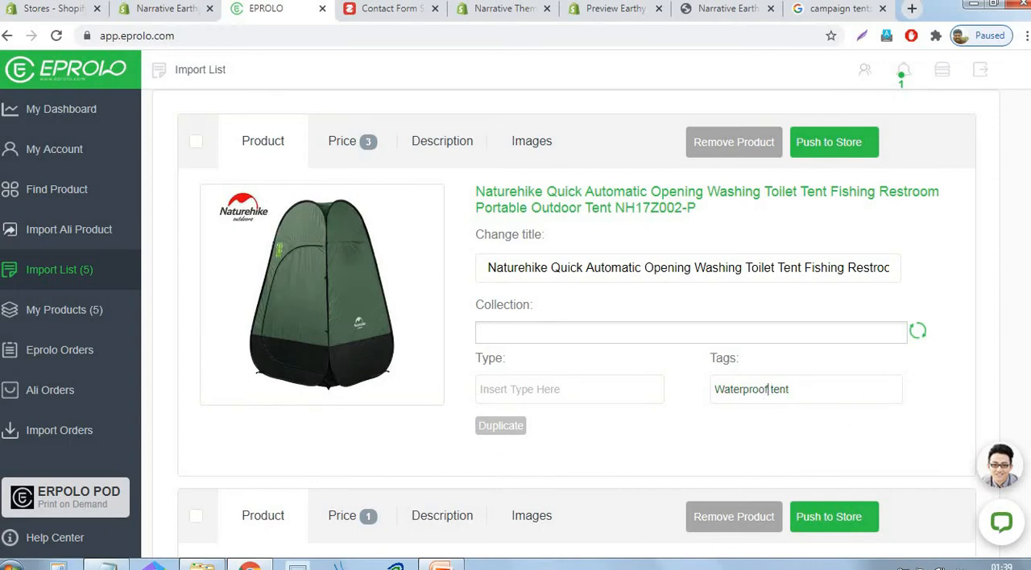
- Rewrite the Toilet Tent's tag as "waterprooftent", lowercase without a space, and select the whole tag for copying
click(770, 389)
key(BackSpace)
key(Home)
key(Delete)
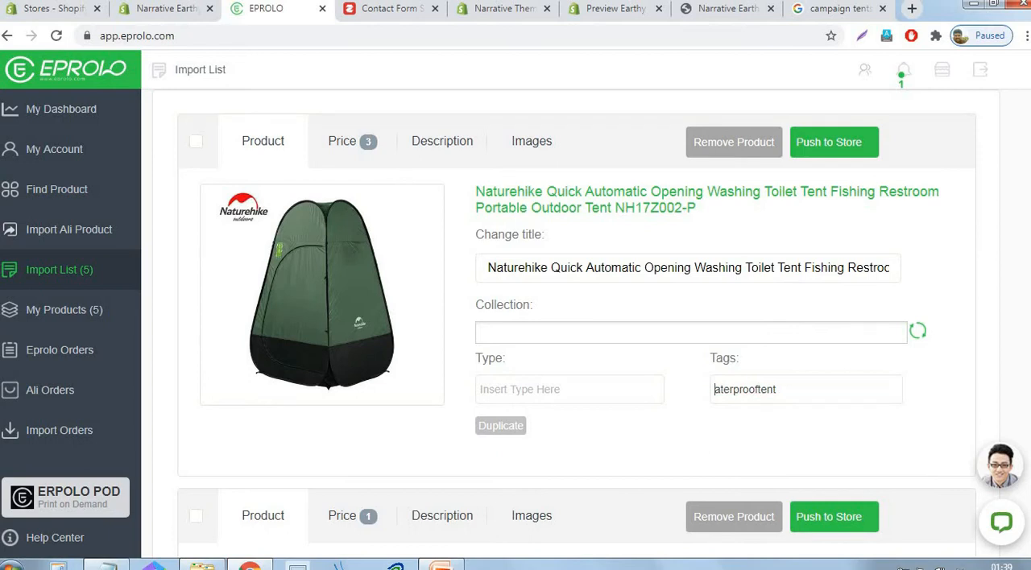
text(e)
key(BackSpace)
text(w)
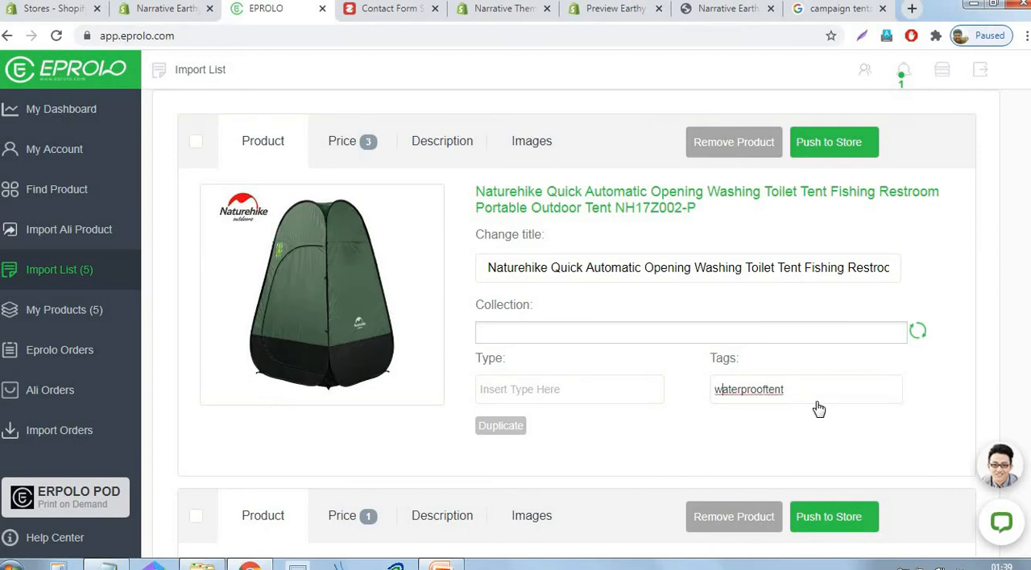
drag(807, 394, 714, 396)
key(ctrl+c)
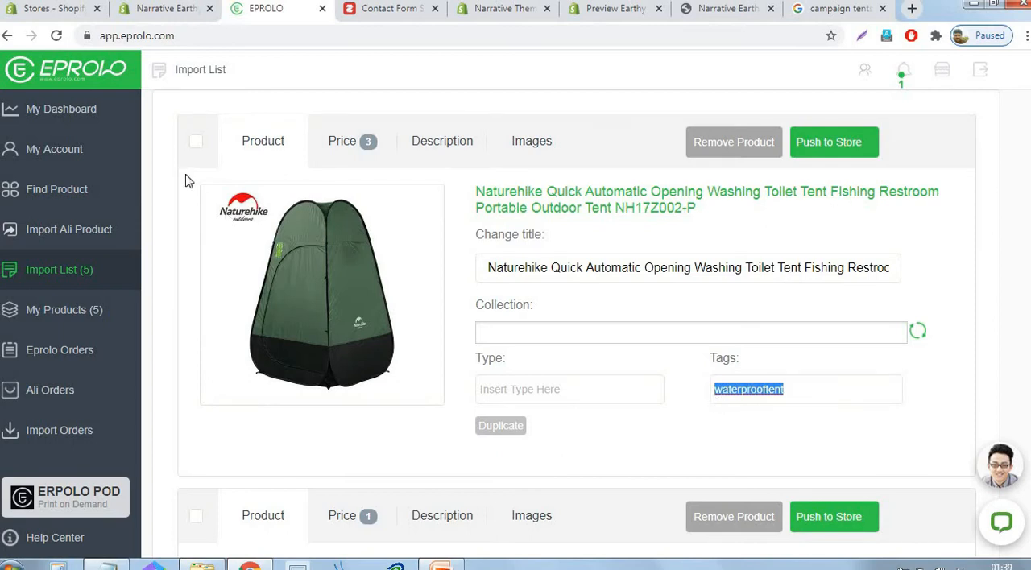
- Push the green Naturehike Toilet Tent to the store, and select the 1.8KG 3 Person Tent and tag it "waterprooftent"
click(196, 143)
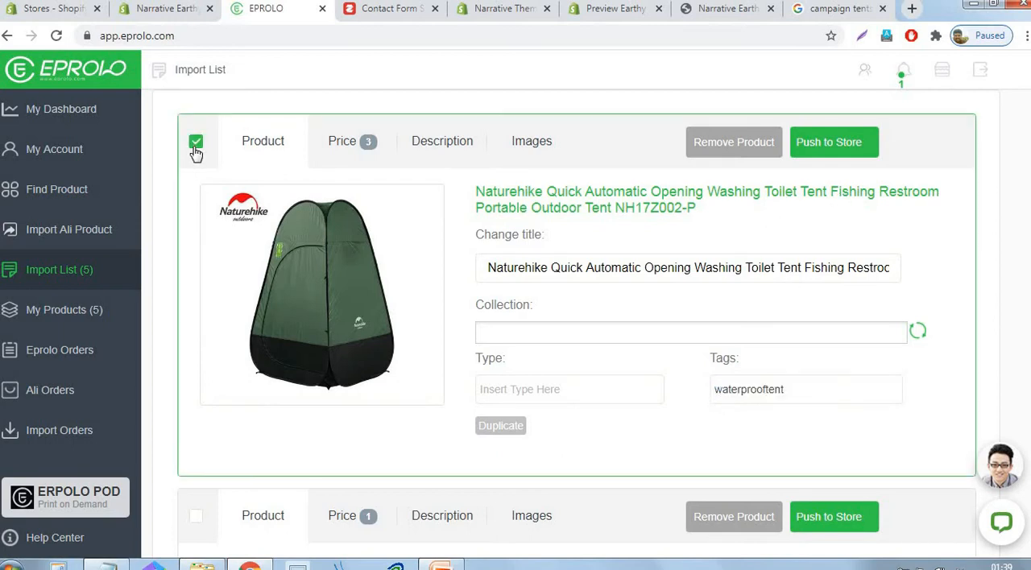
click(838, 155)
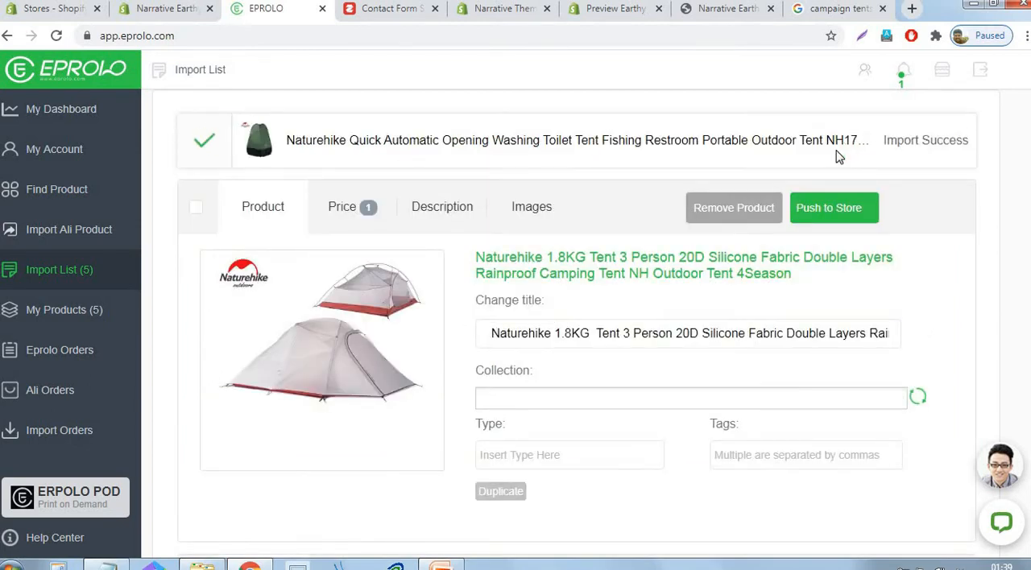
click(201, 220)
scroll(709, 274, down, 3)
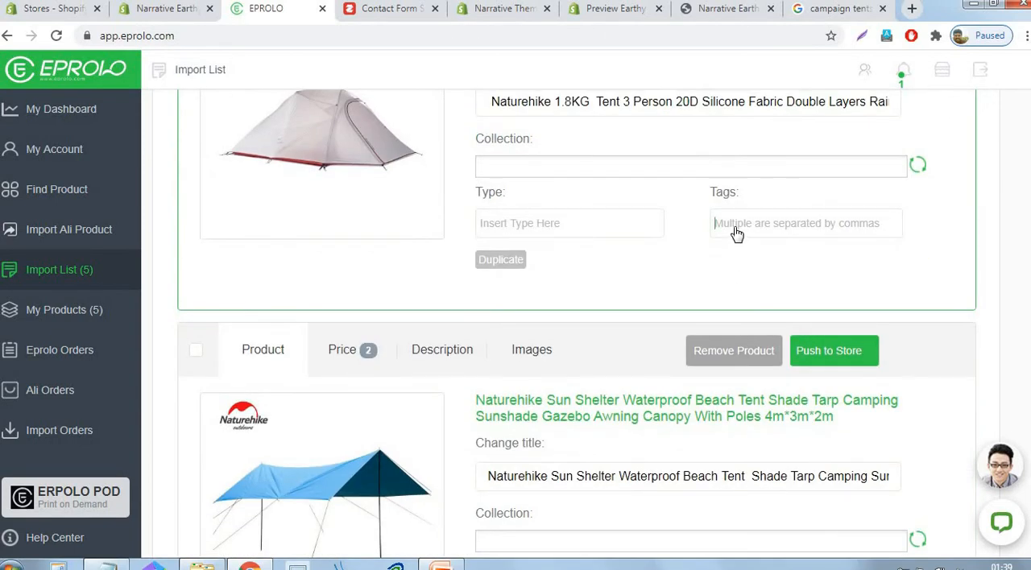
key(ctrl+v)
- Select the Naturehike Sun Shelter Beach Tent in the import list and set its tag to "waterprooftent"
scroll(277, 157, down, 4)
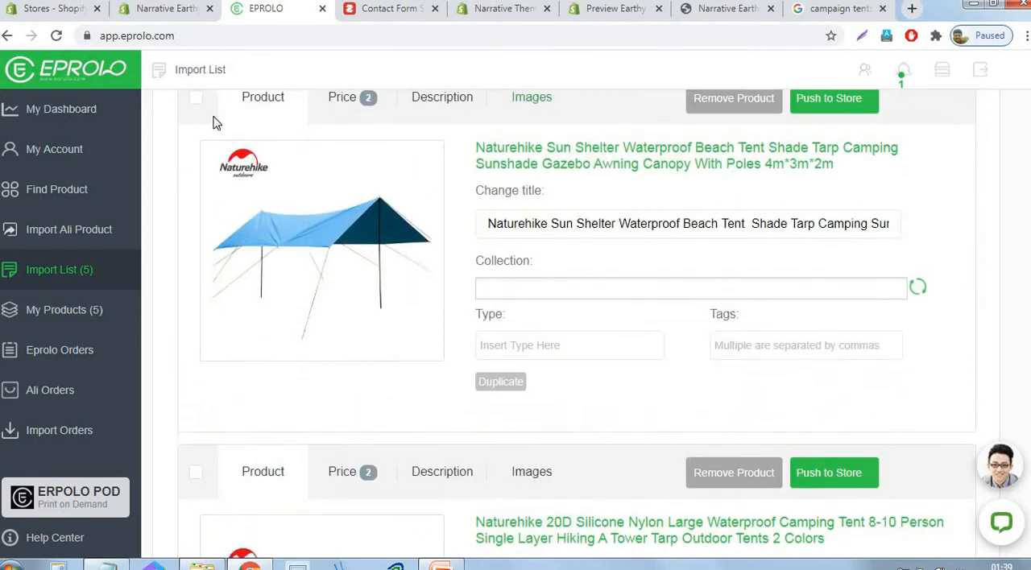
scroll(216, 201, up, 2)
click(196, 197)
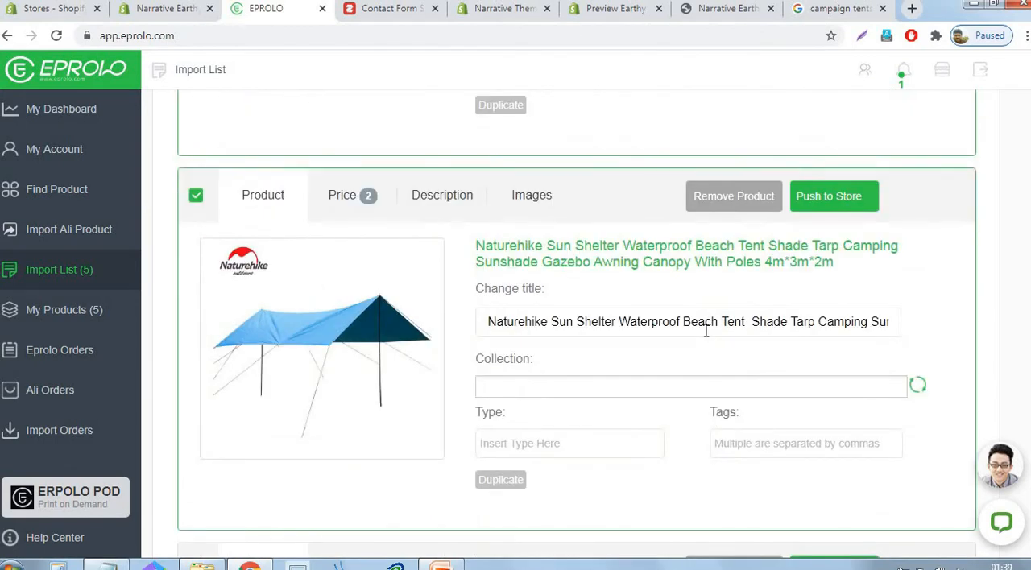
scroll(803, 360, down, 1)
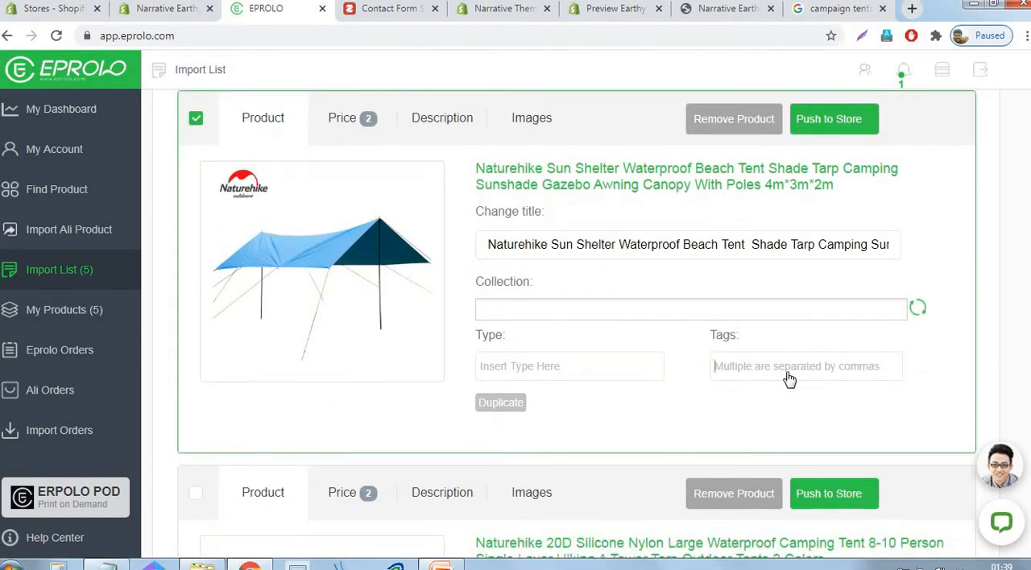
text(V)
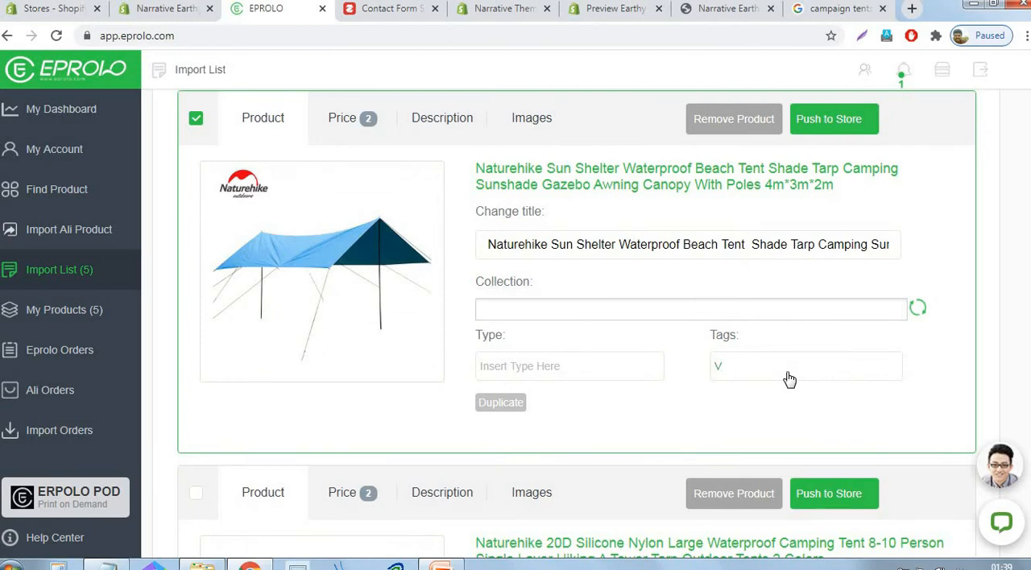
text(waterprooftent)
click(717, 372)
key(Delete)
- Tag the 20D Silicone Nylon Large Camping Tent and the 2-3 Person Double Door Beach Tent with "waterprooftent"
scroll(703, 258, down, 4)
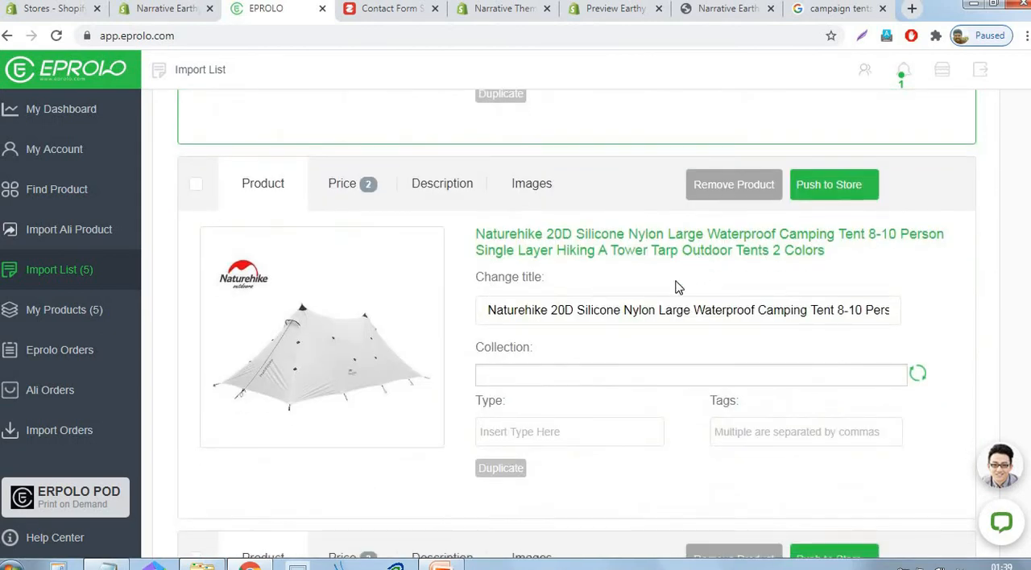
click(197, 186)
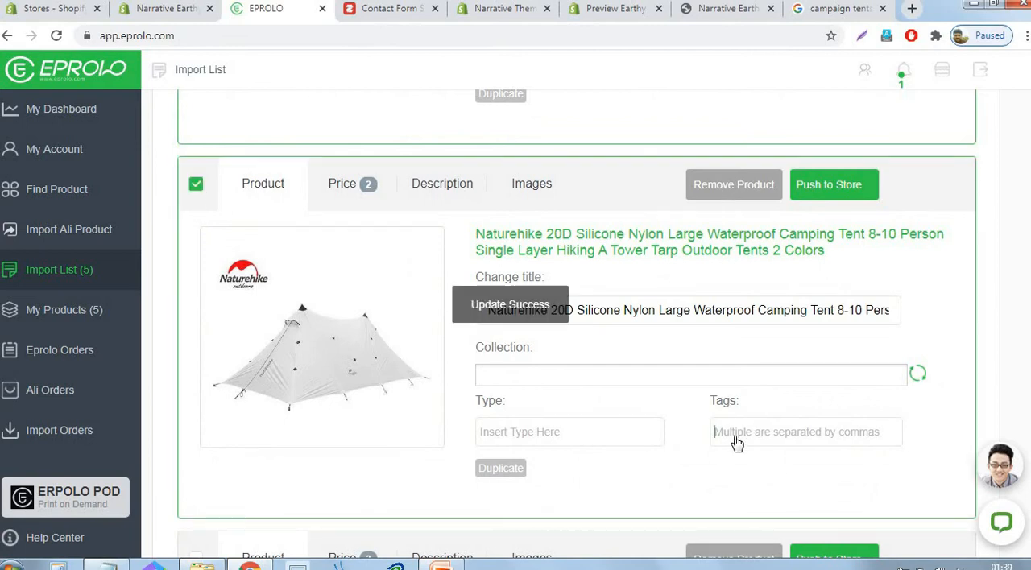
click(736, 443)
key(ctrl+v)
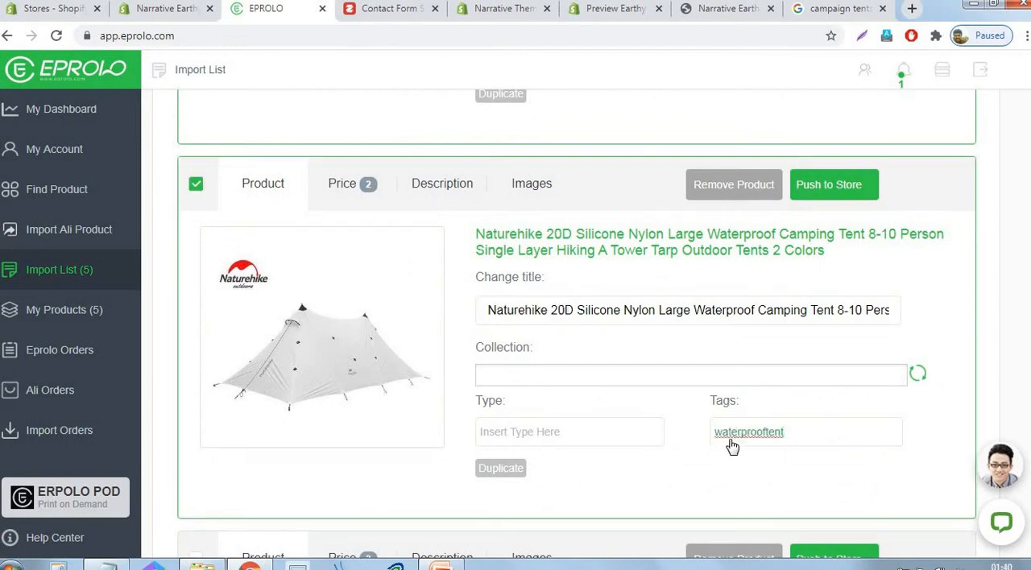
scroll(868, 444, down, 5)
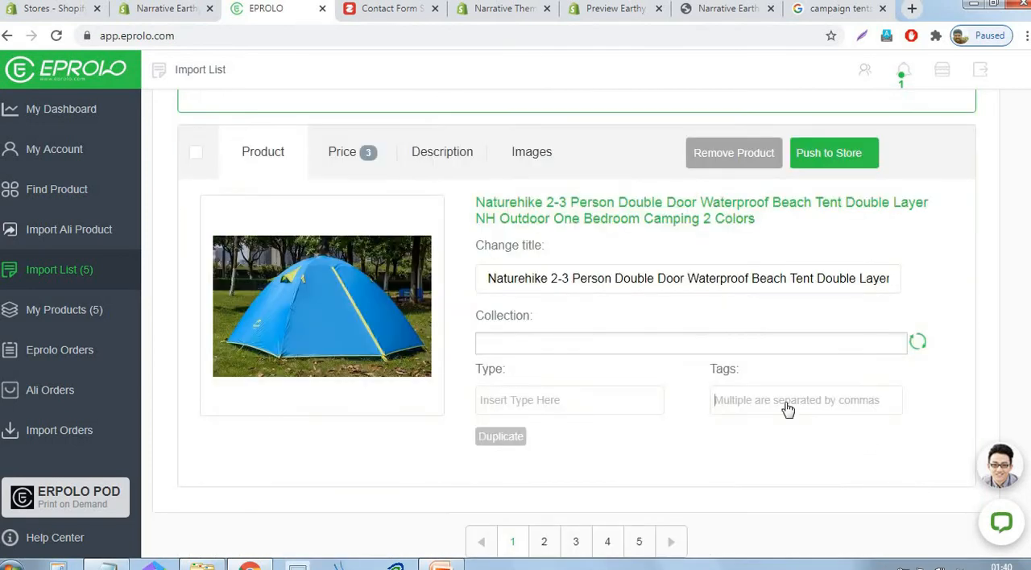
text(waterprooftent)
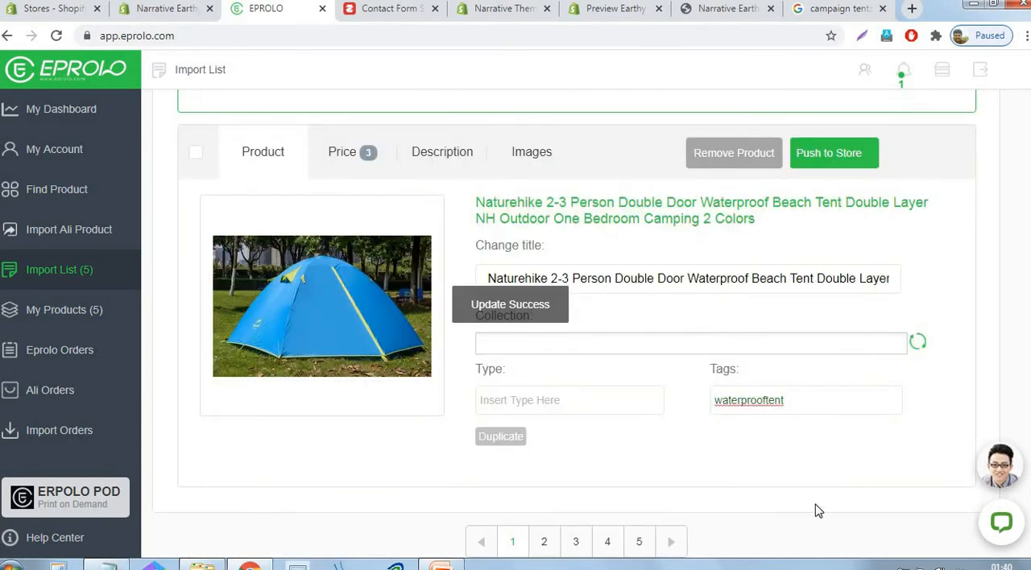
- Push the four remaining tagged tents to the store: 1.8KG 3 Person, Sun Shelter, 20D Silicone Nylon and 2-3 Person Double Door
scroll(846, 509, down, 4)
scroll(772, 487, up, 10)
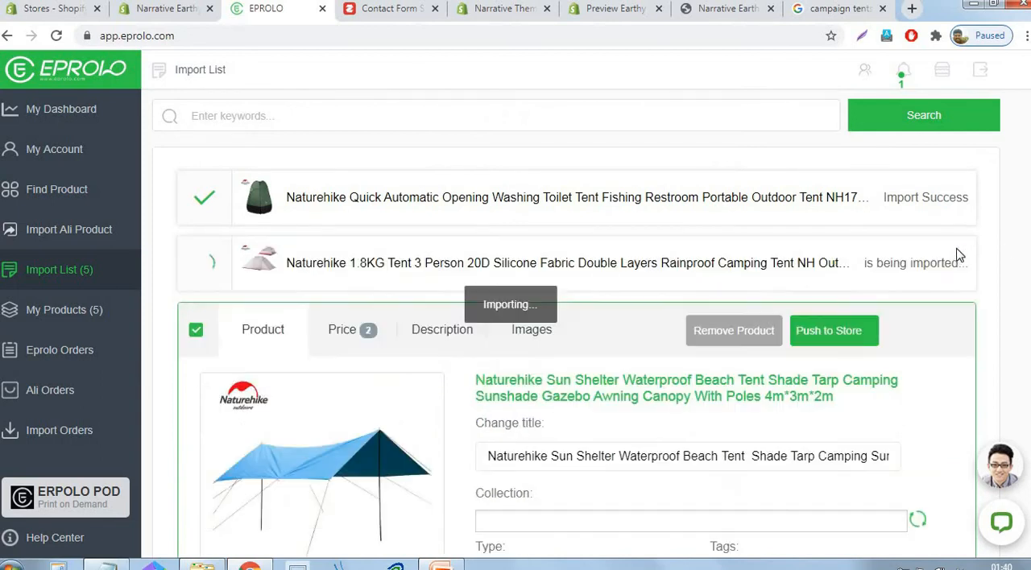
scroll(847, 291, down, 1)
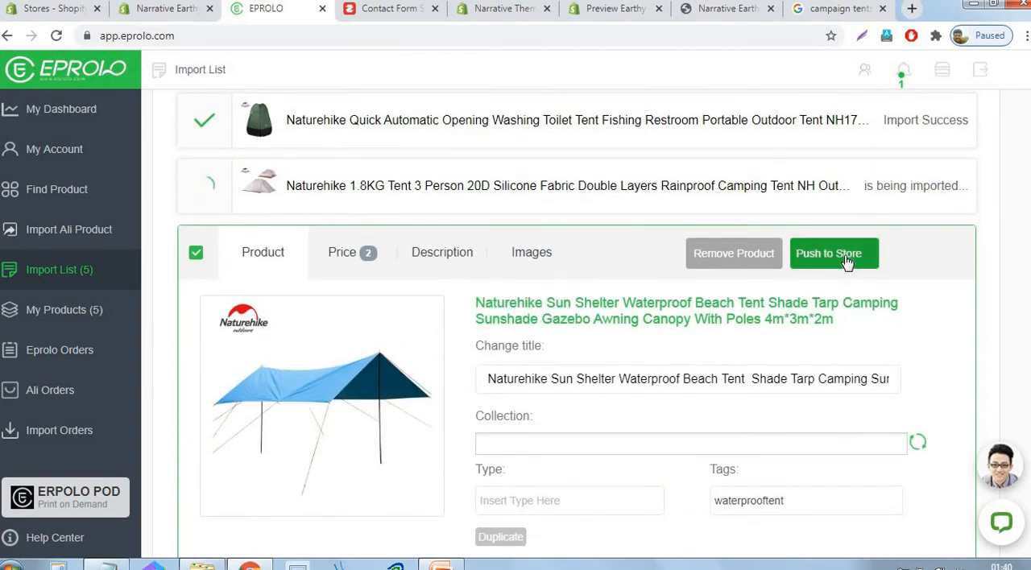
click(846, 262)
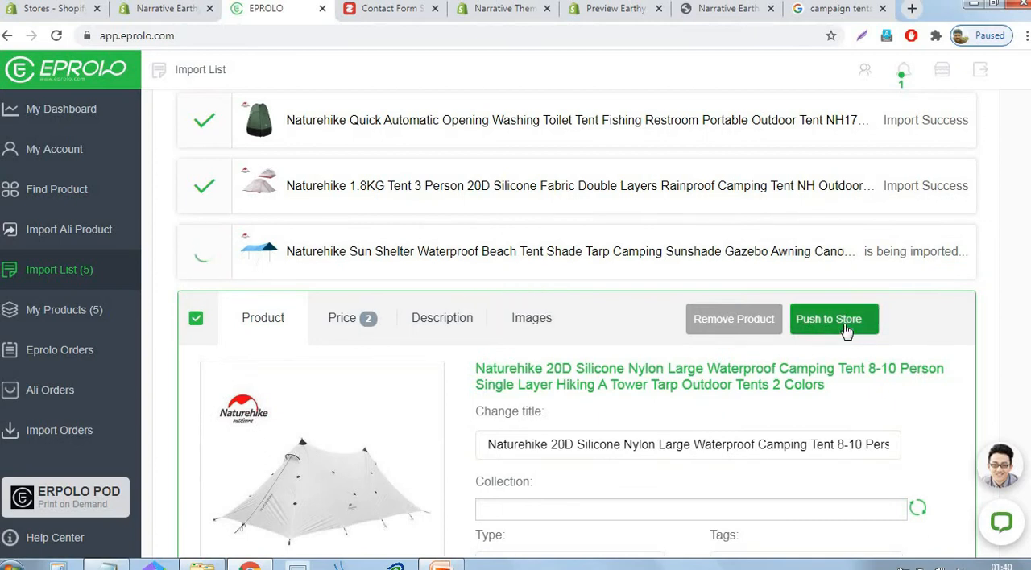
click(846, 327)
click(841, 385)
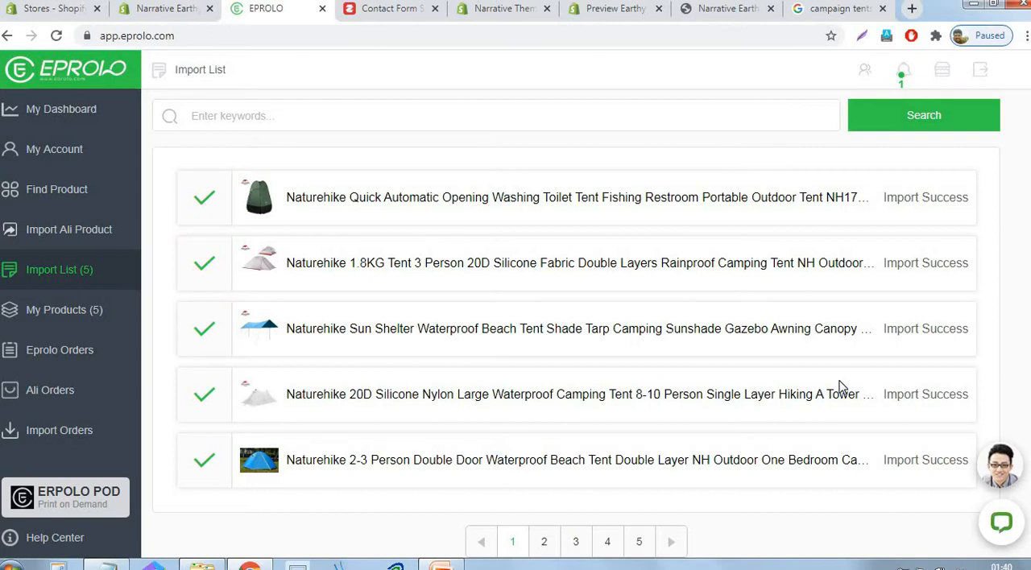
- Search EPROLO's product catalogue for "Trekking Tents", copied from the Notepad list
click(54, 190)
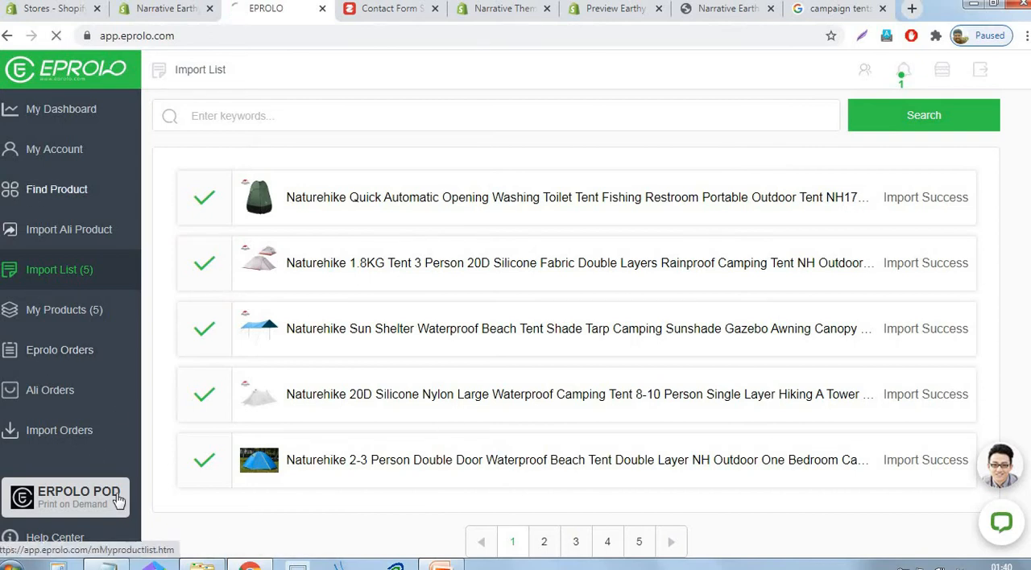
click(106, 565)
drag(613, 207, 521, 208)
key(ctrl+c)
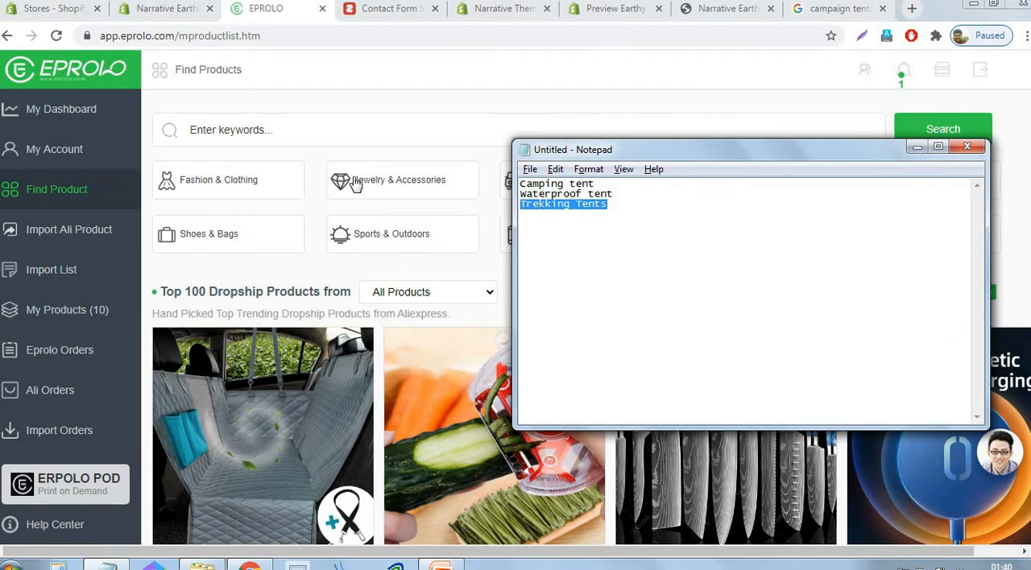
click(375, 142)
key(ctrl+v)
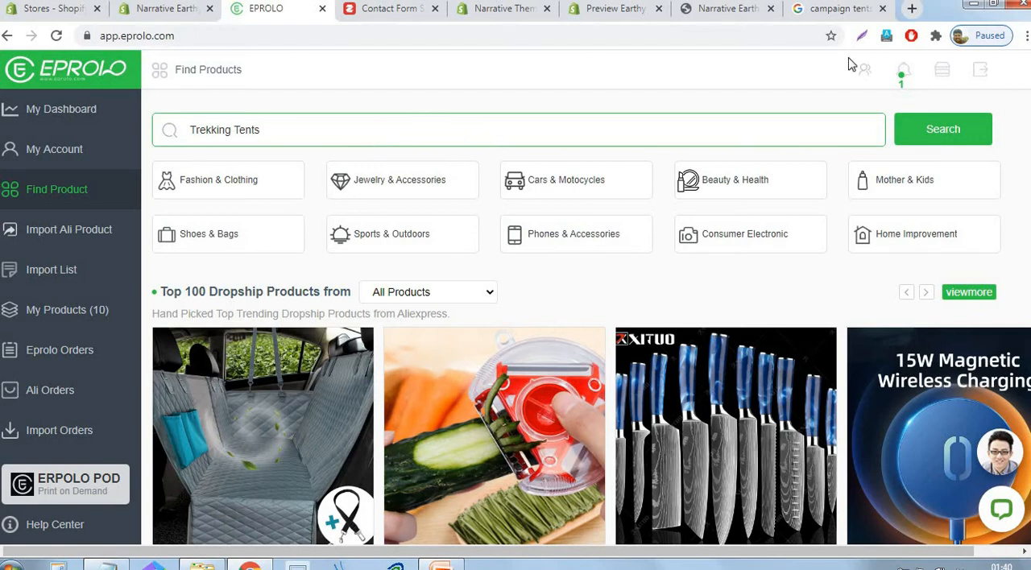
click(955, 133)
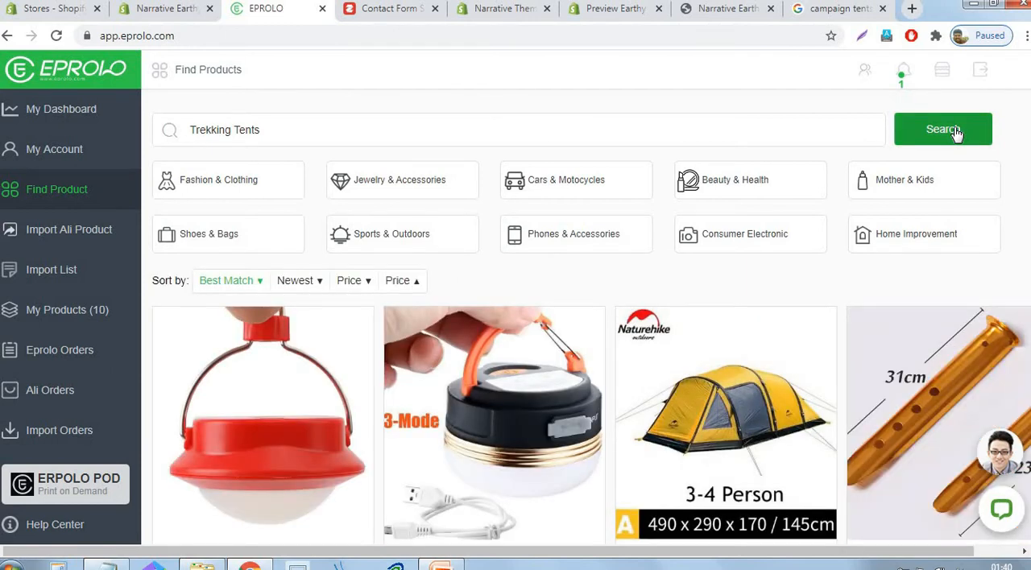
- Add the NatureHike Wormhole TPU Inflating Poles Large Camping Tent from the search results to the import list
scroll(959, 266, down, 3)
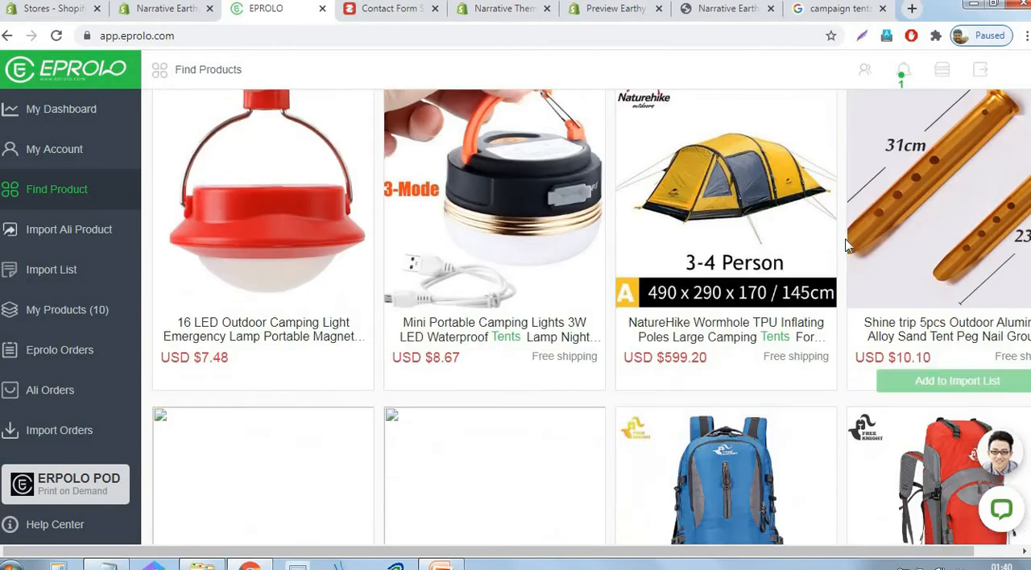
scroll(846, 246, down, 10)
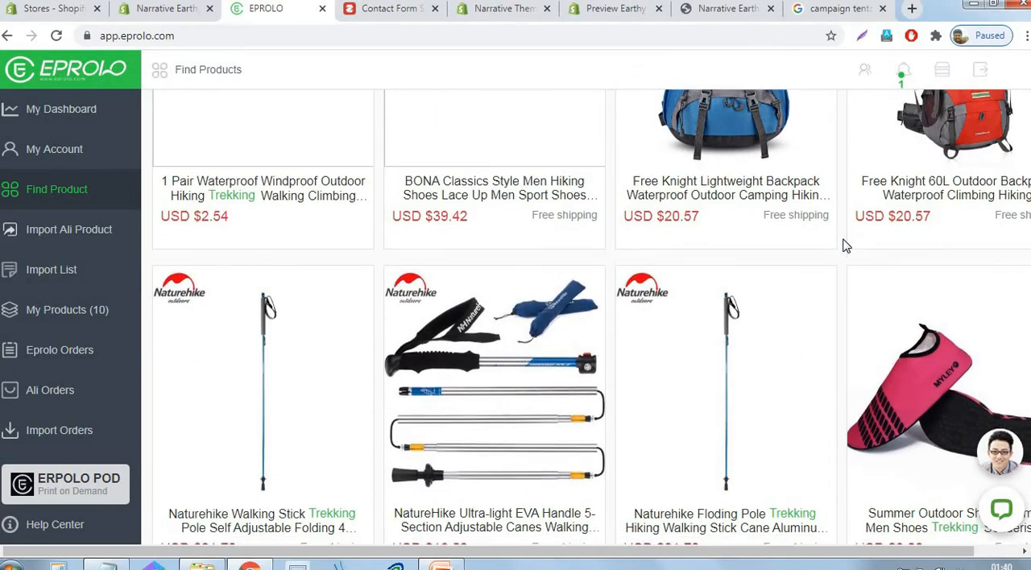
scroll(844, 247, down, 8)
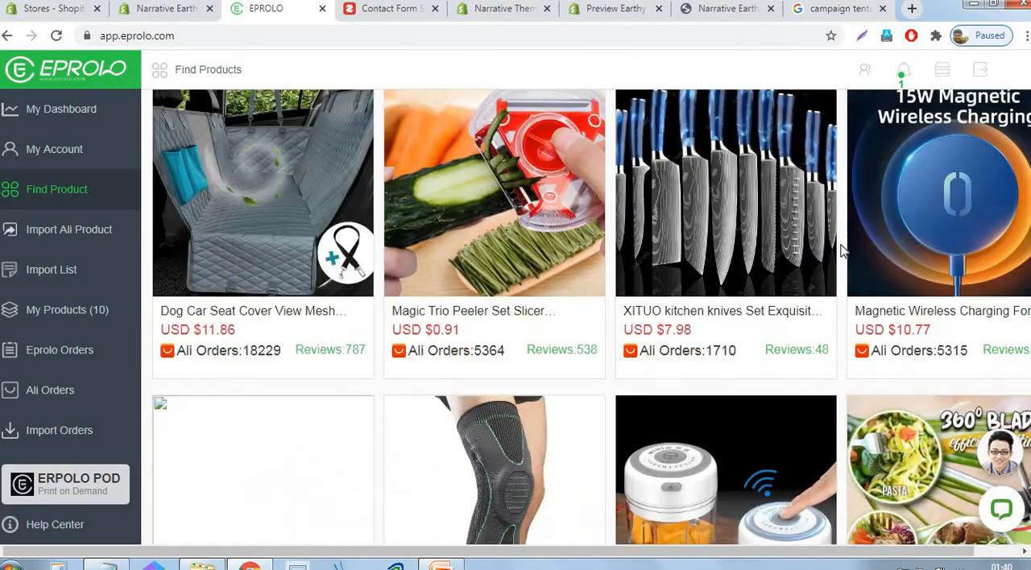
scroll(792, 257, up, 20)
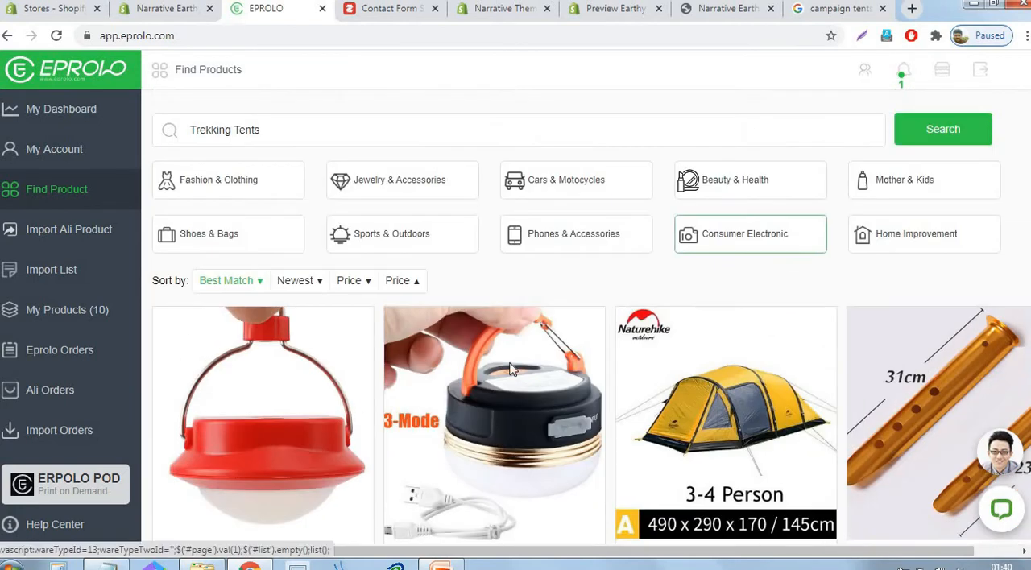
scroll(705, 358, down, 3)
scroll(717, 375, down, 1)
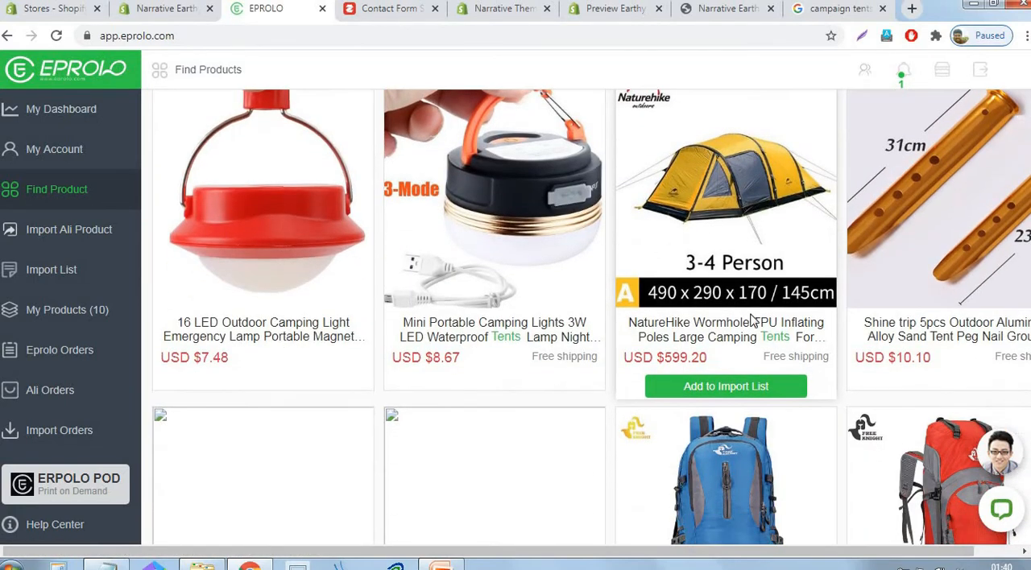
click(725, 385)
- Examine the rest of the Trekking Tents results, including the second page, for suitable tents
scroll(723, 379, down, 5)
scroll(721, 385, down, 4)
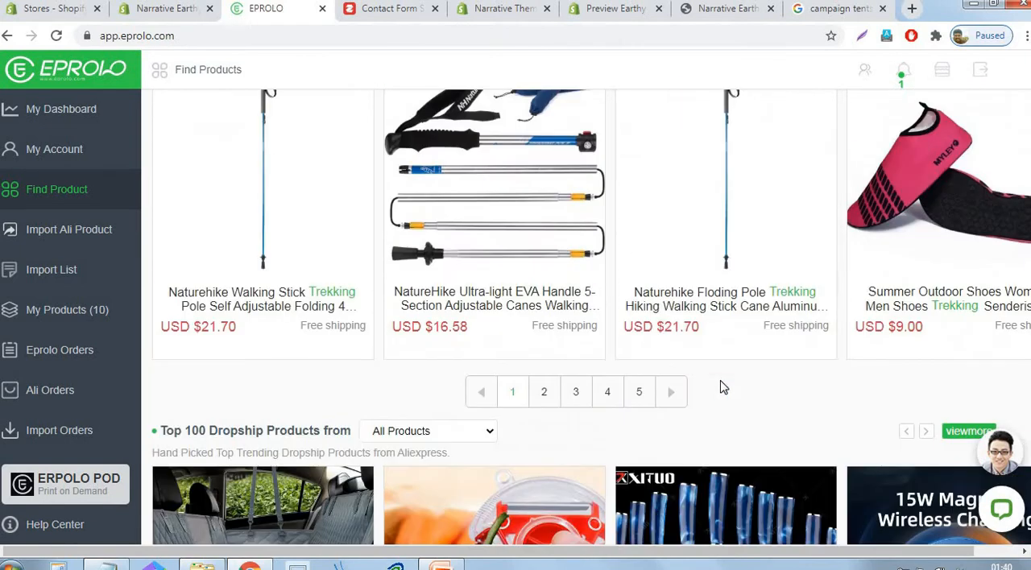
click(544, 392)
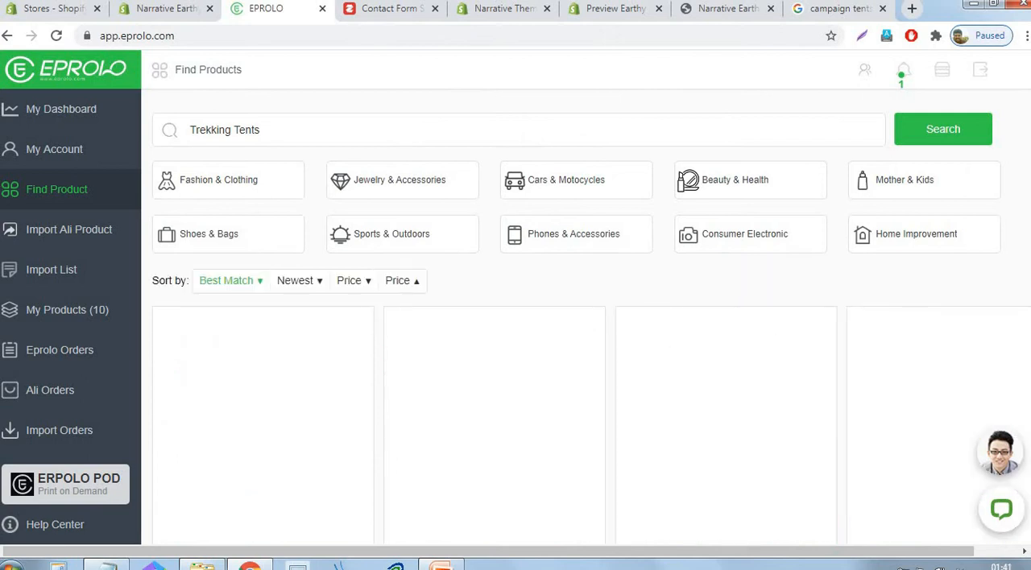
scroll(970, 407, down, 3)
scroll(971, 407, down, 9)
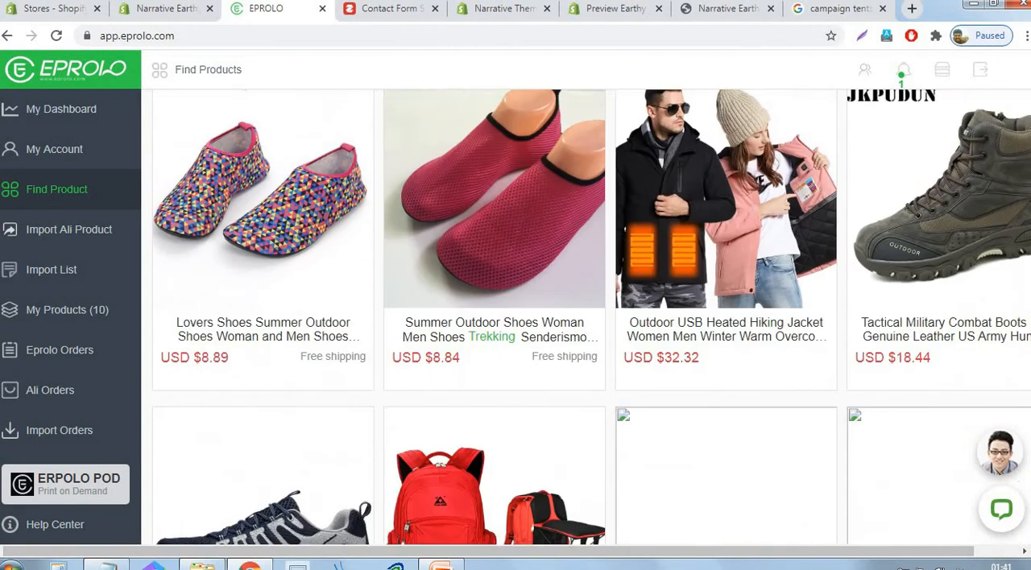
scroll(591, 316, up, 2)
scroll(591, 316, down, 3)
scroll(592, 316, up, 4)
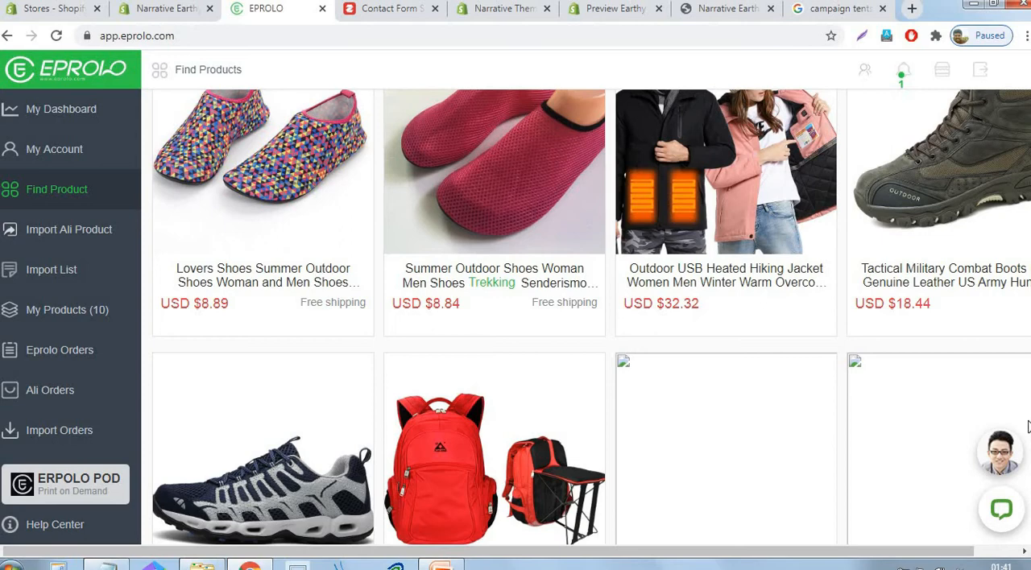
- Review all imported tents in the Shopify admin's product list, and check the store-creation outline slide in PowerPoint
click(441, 566)
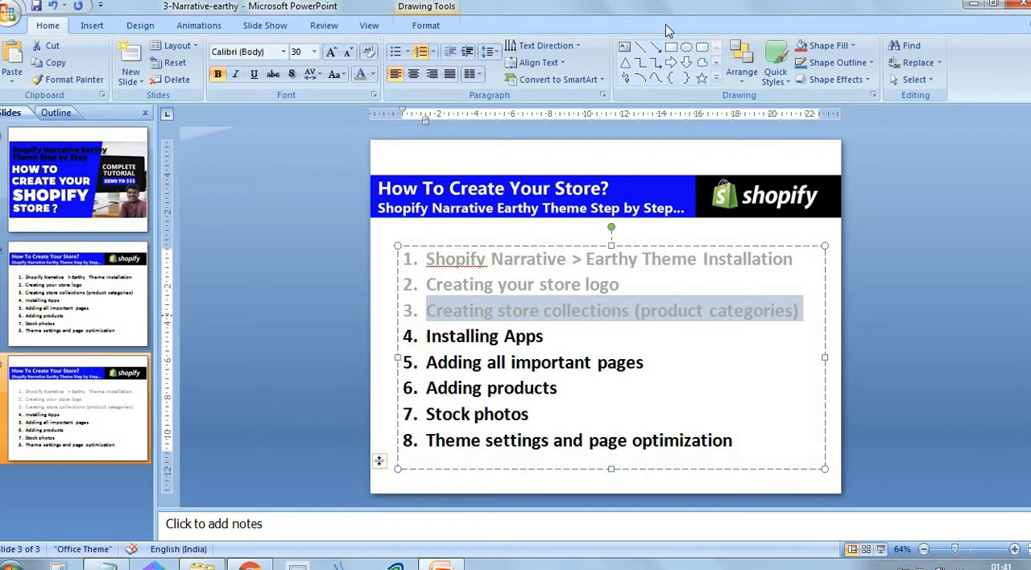
click(250, 566)
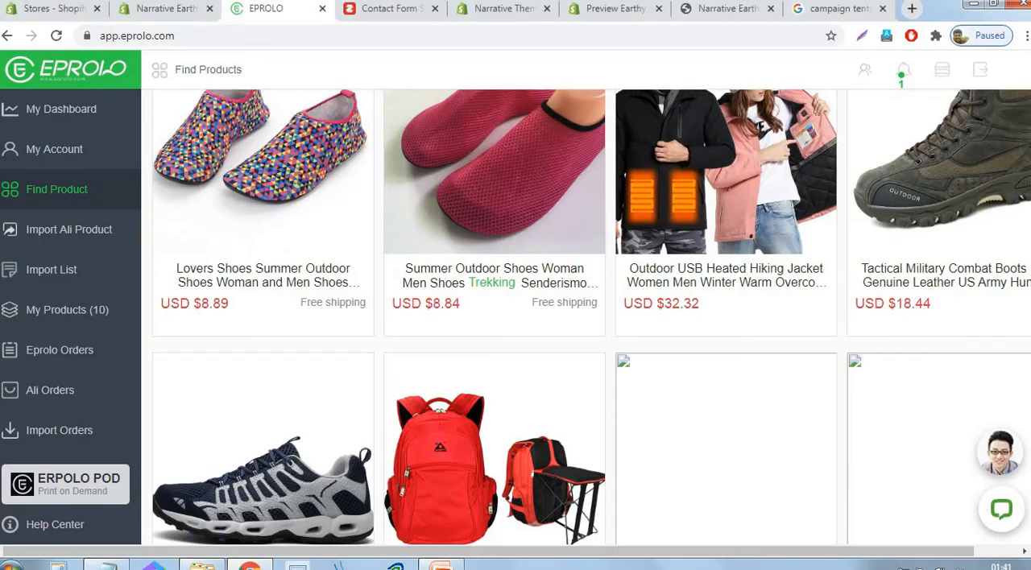
key(ctrl+Tab)
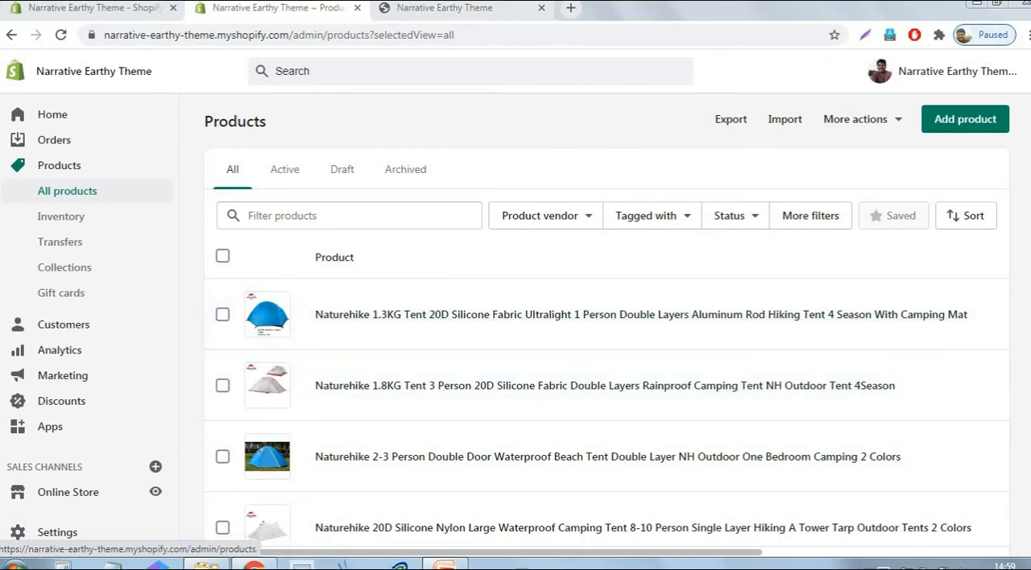
scroll(1024, 173, down, 3)
scroll(606, 323, down, 3)
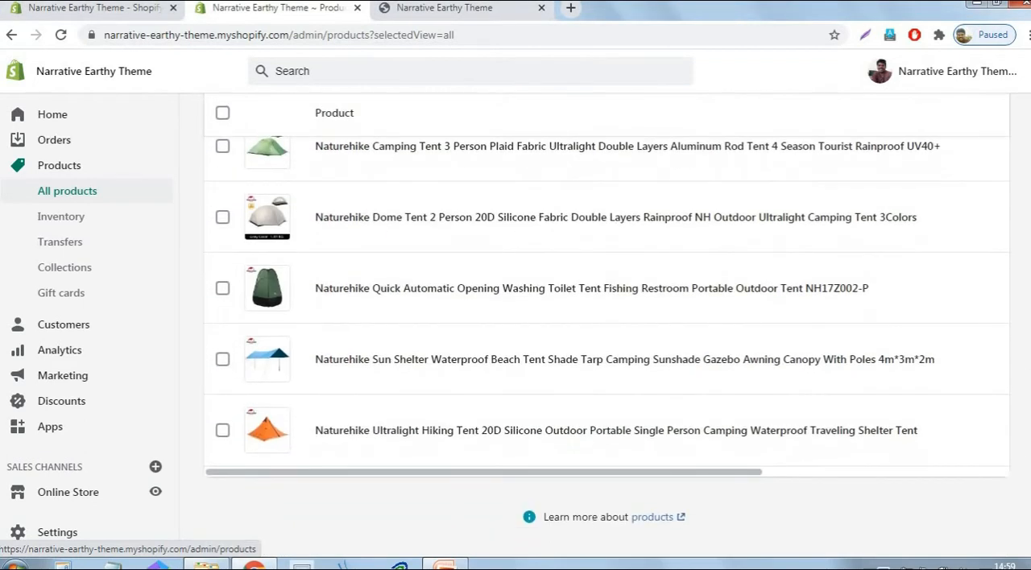
scroll(606, 322, up, 6)
click(460, 565)
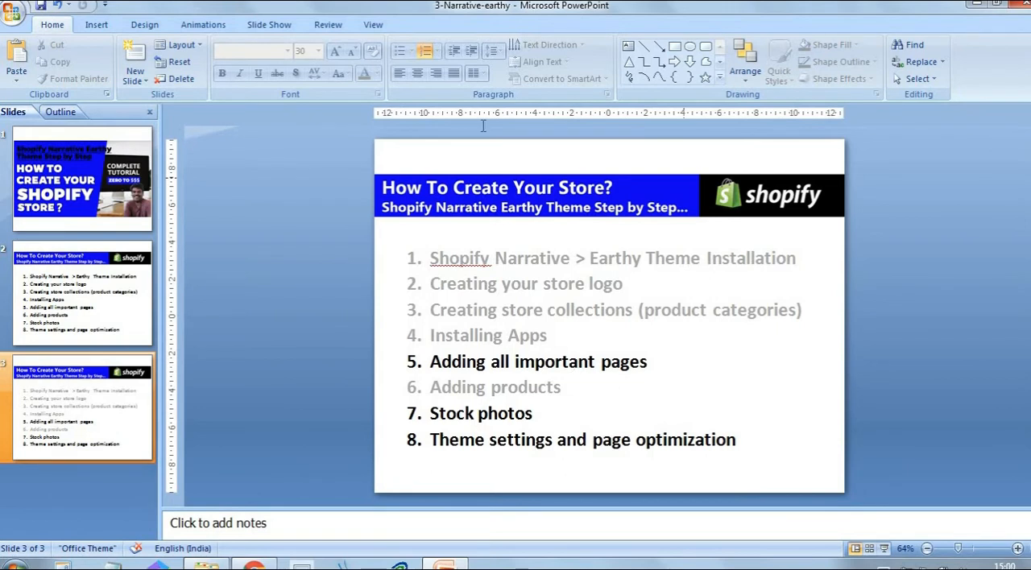
- Switch to the Shopify admin in the browser and start a new online store page titled "About us"
click(255, 567)
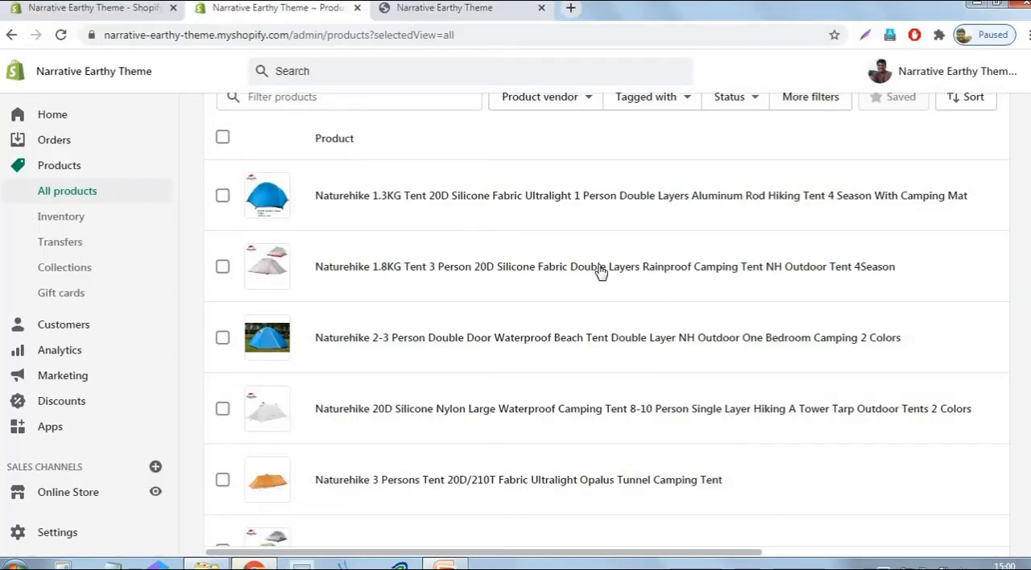
scroll(165, 293, down, 1)
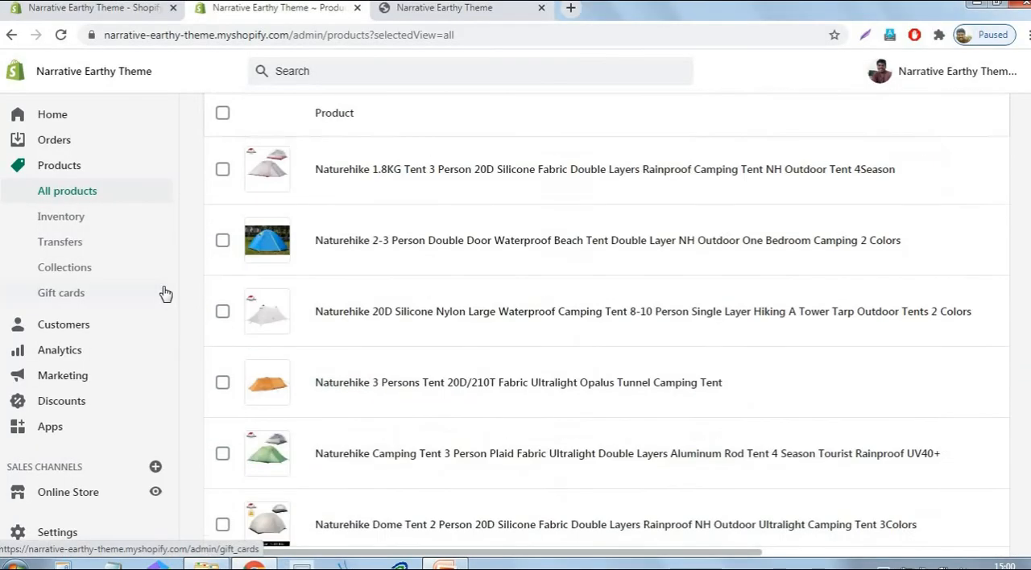
scroll(165, 293, down, 1)
click(75, 499)
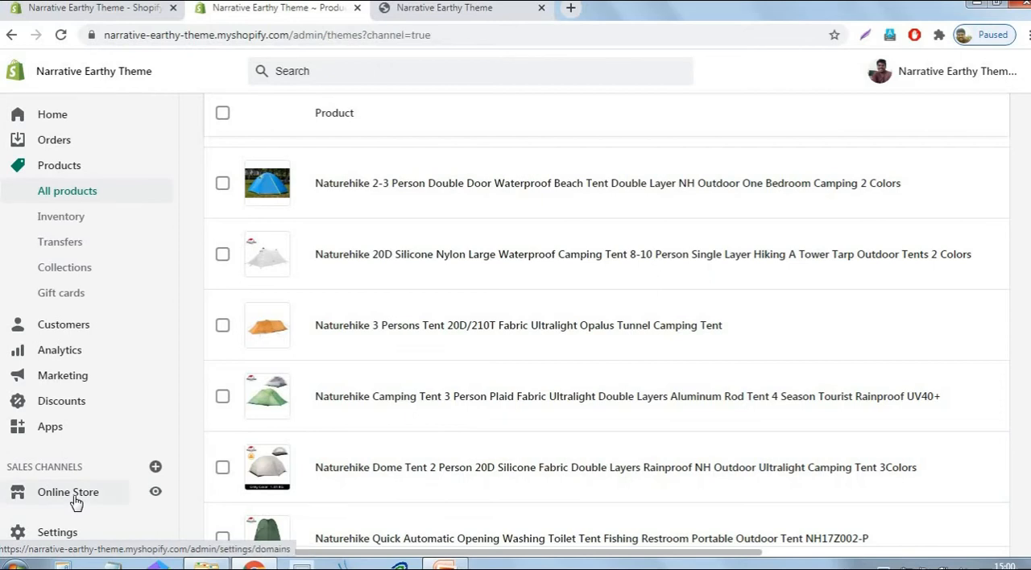
click(48, 441)
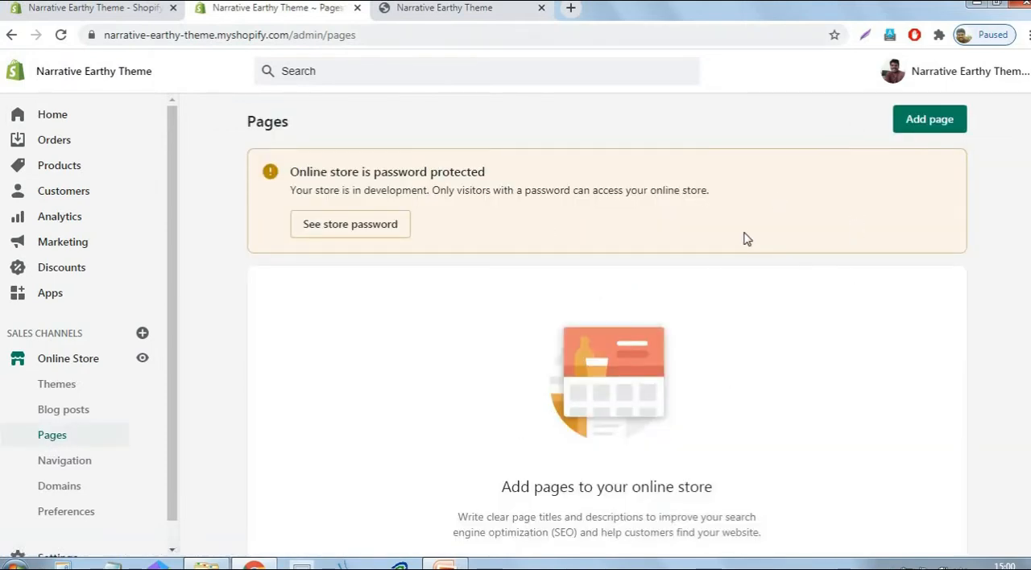
click(934, 120)
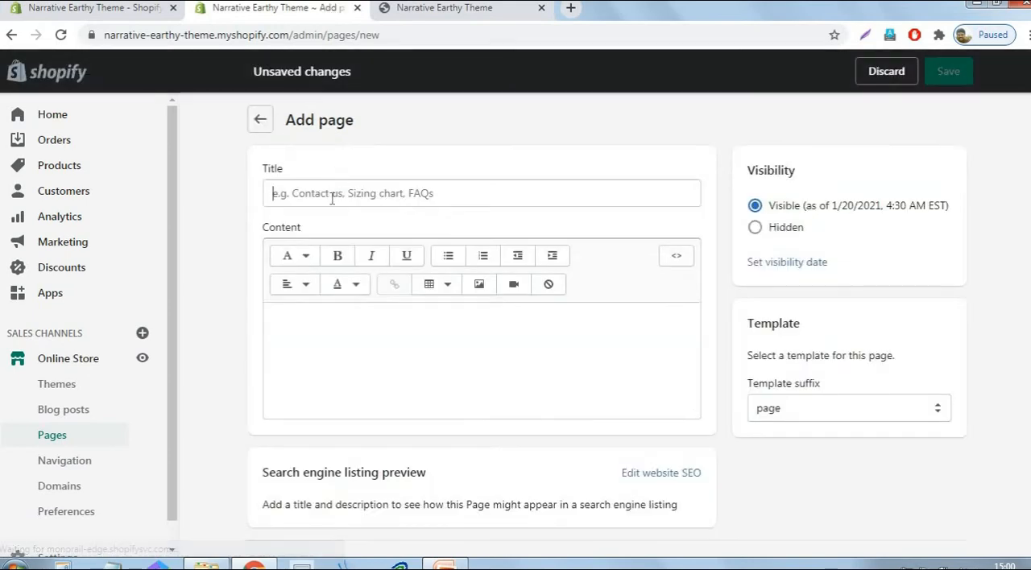
click(331, 199)
text(Abou)
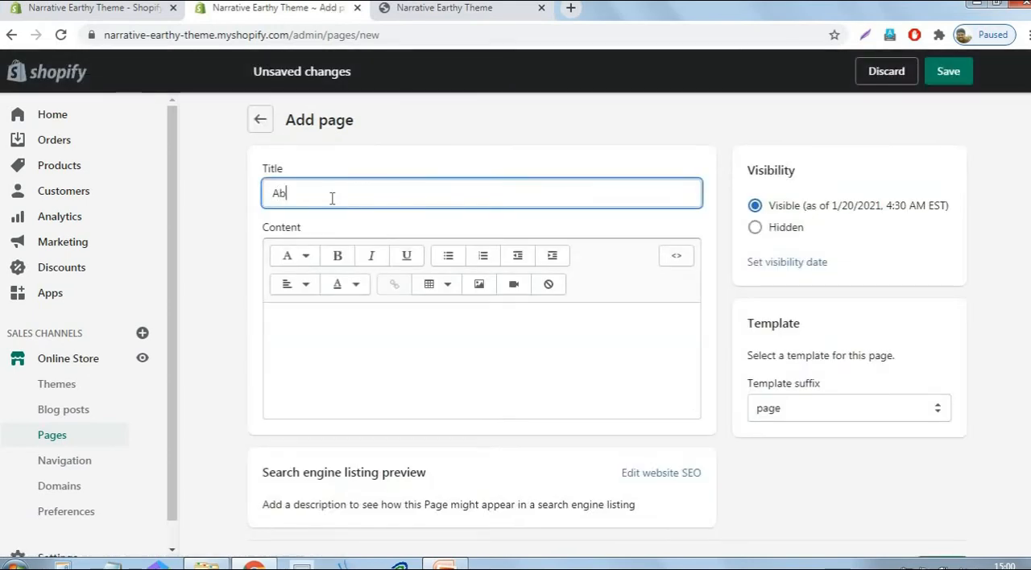
text(t us)
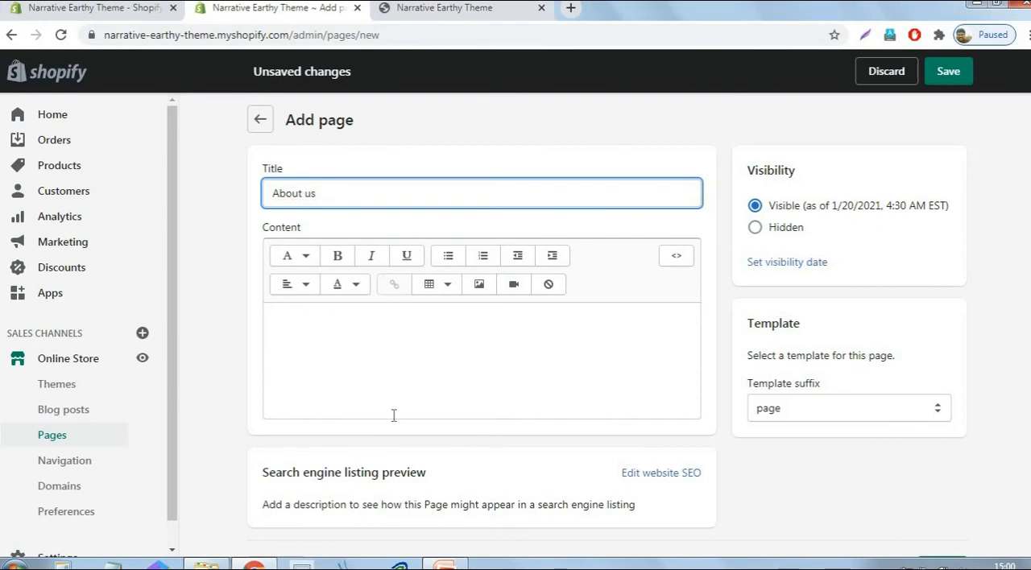
- Enter "Welcome to our store" as the About us page's content and save the page
click(428, 334)
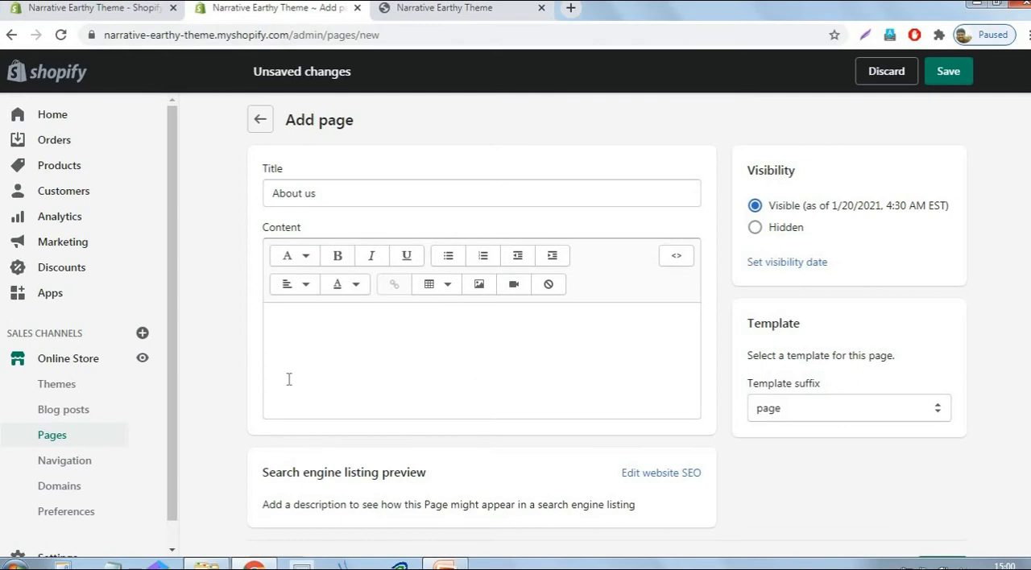
click(318, 343)
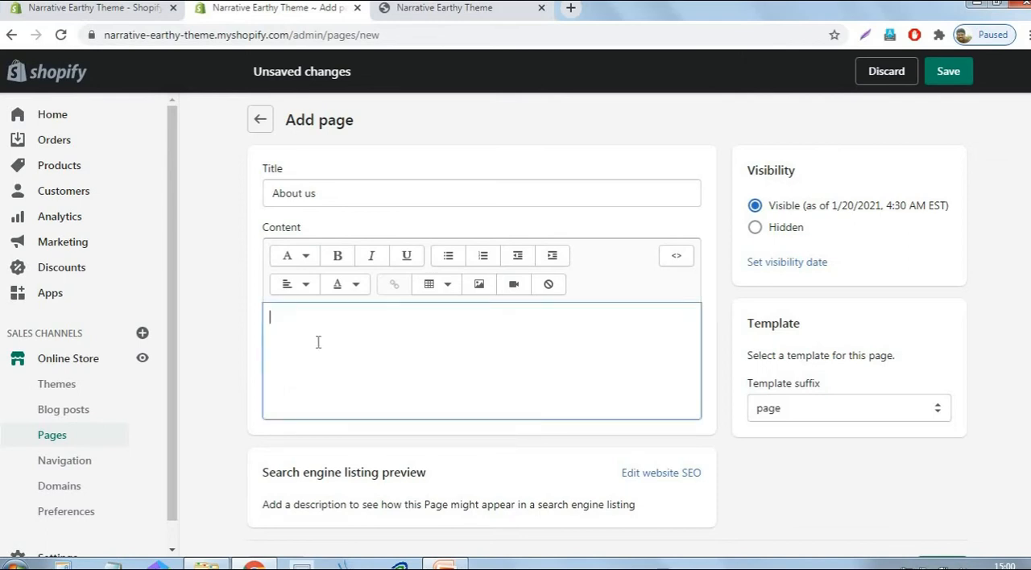
text(Welcome)
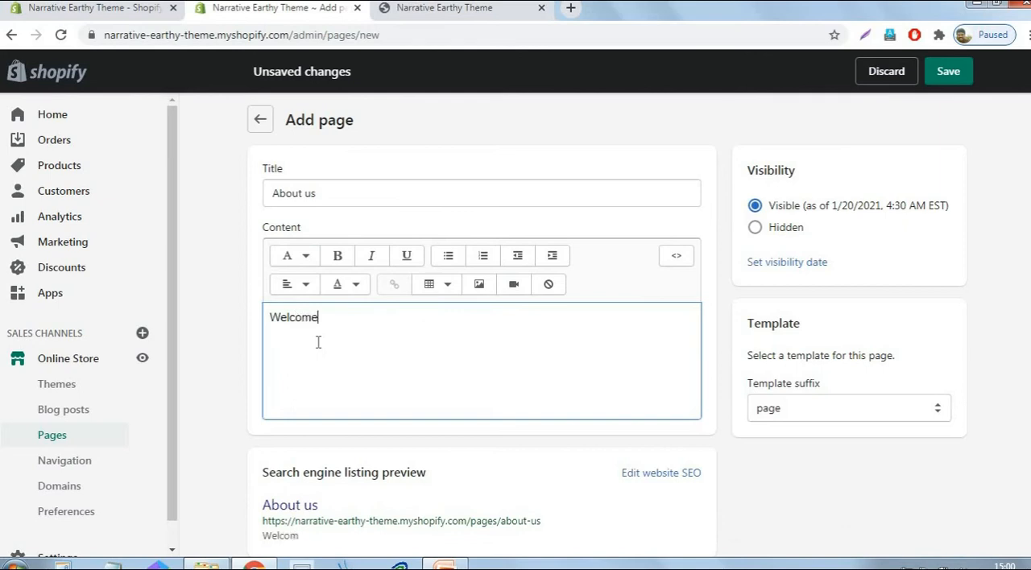
text( to our store)
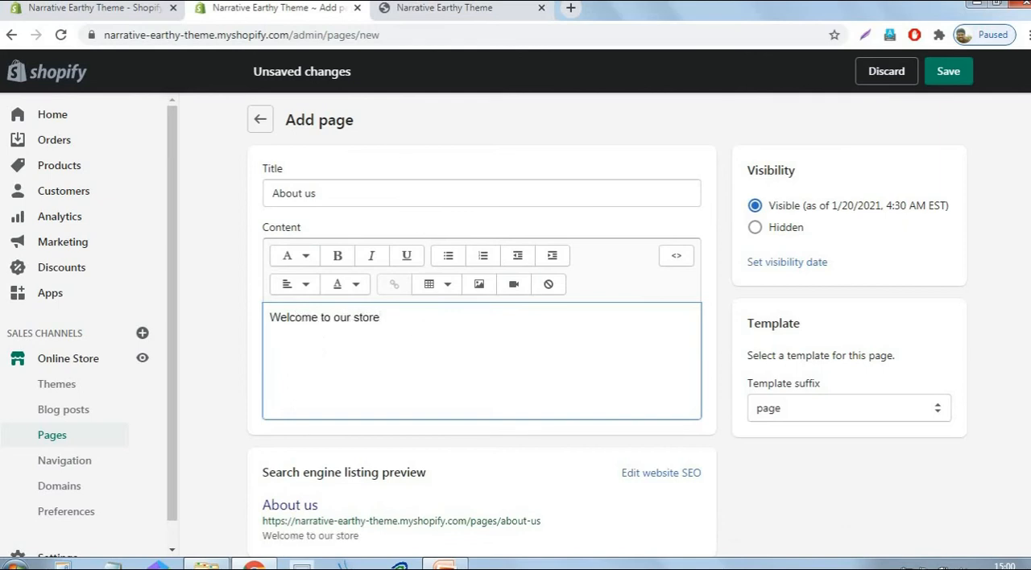
click(960, 77)
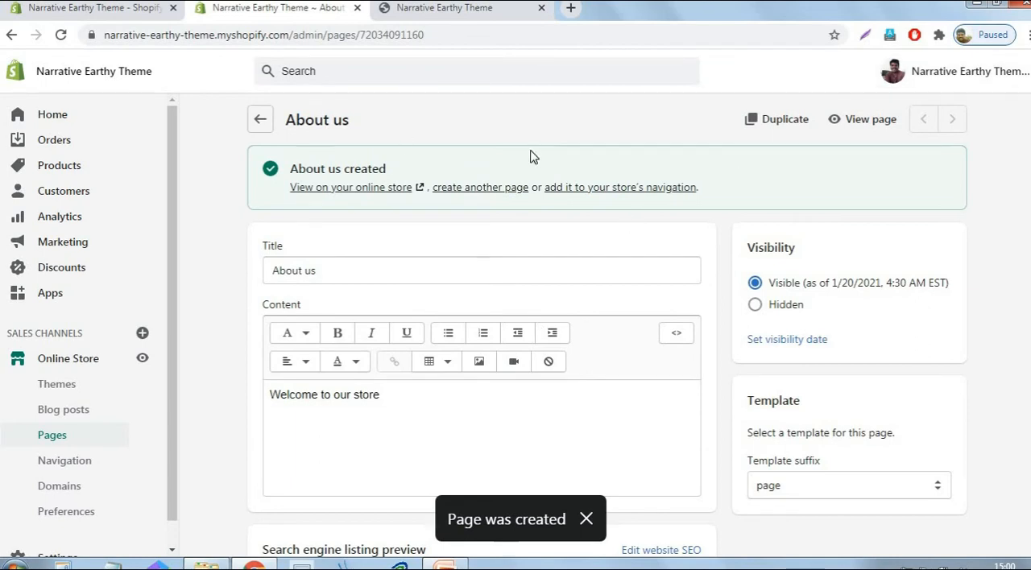
- Start another blank store page, and open the store's Legal settings in a separate browser tab
click(492, 190)
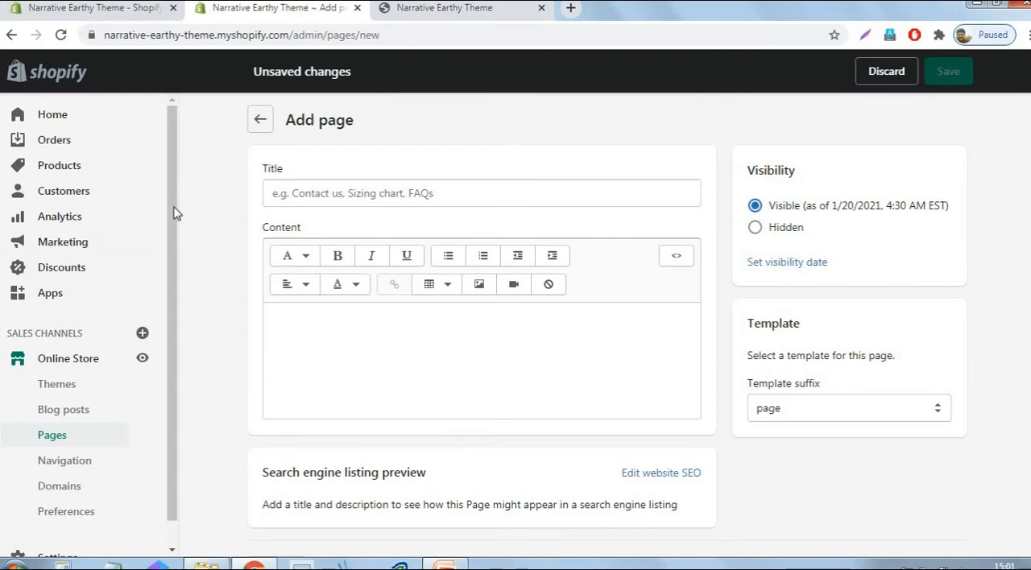
scroll(178, 230, down, 1)
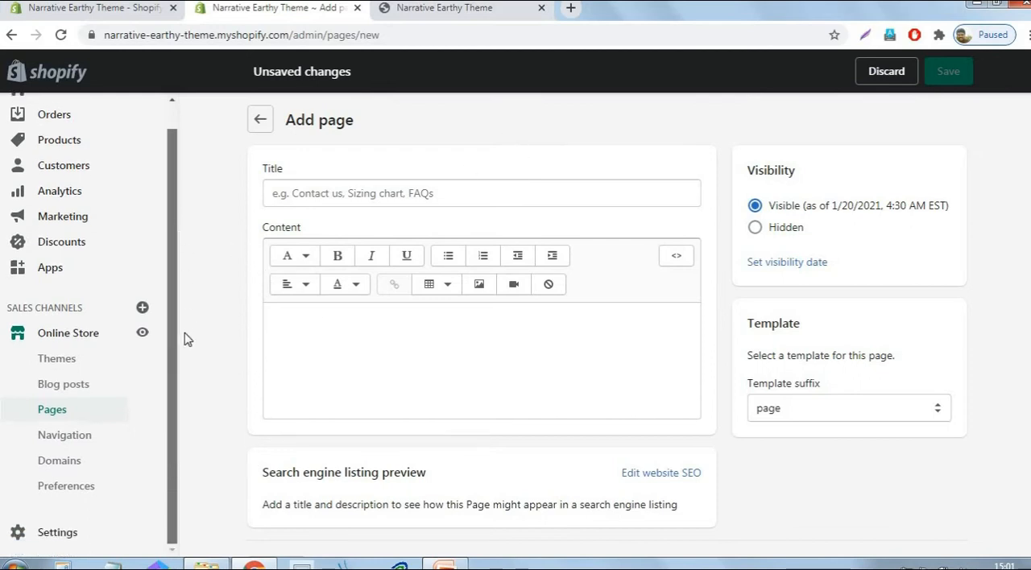
right_click(52, 536)
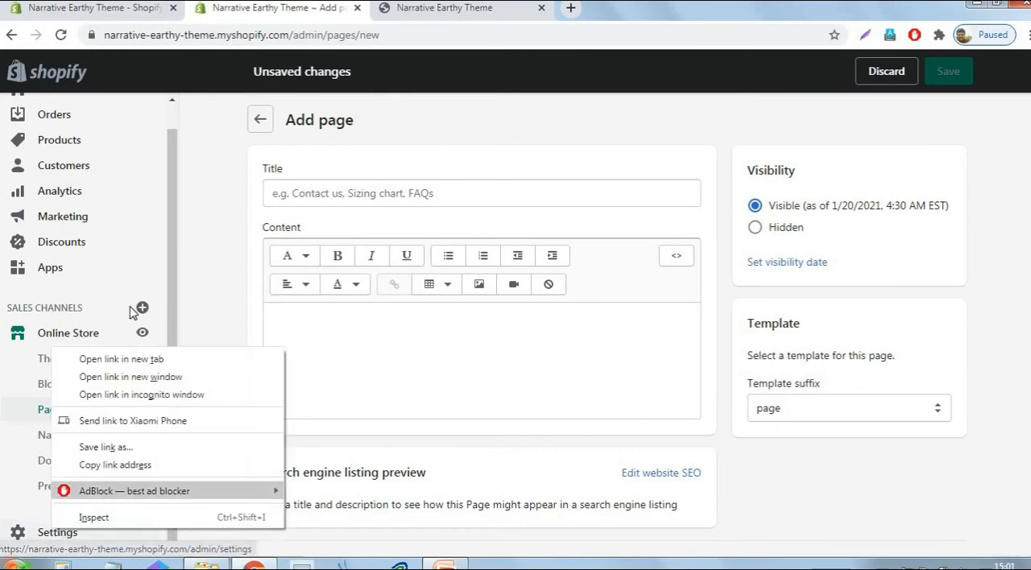
click(120, 358)
click(455, 10)
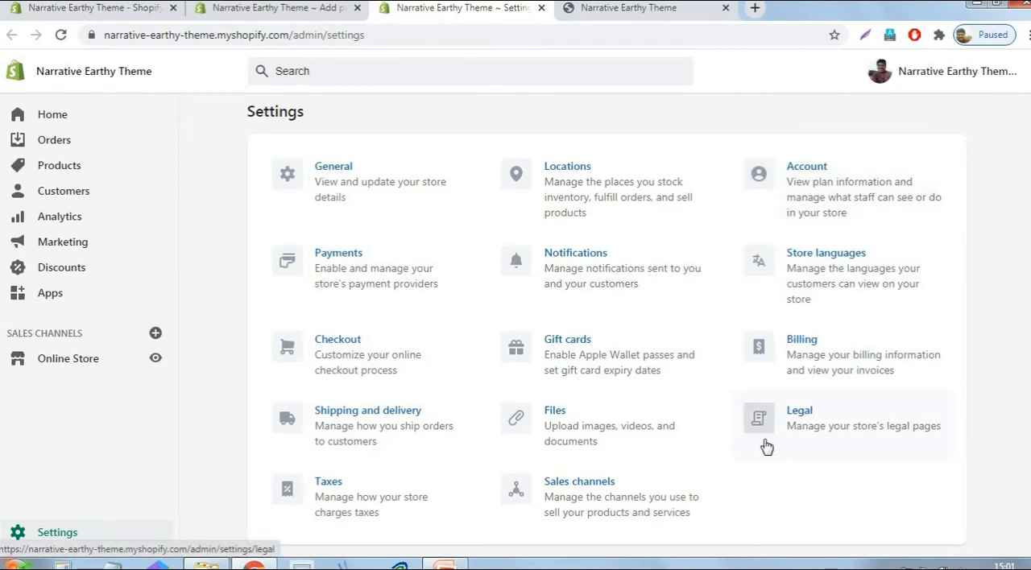
click(862, 434)
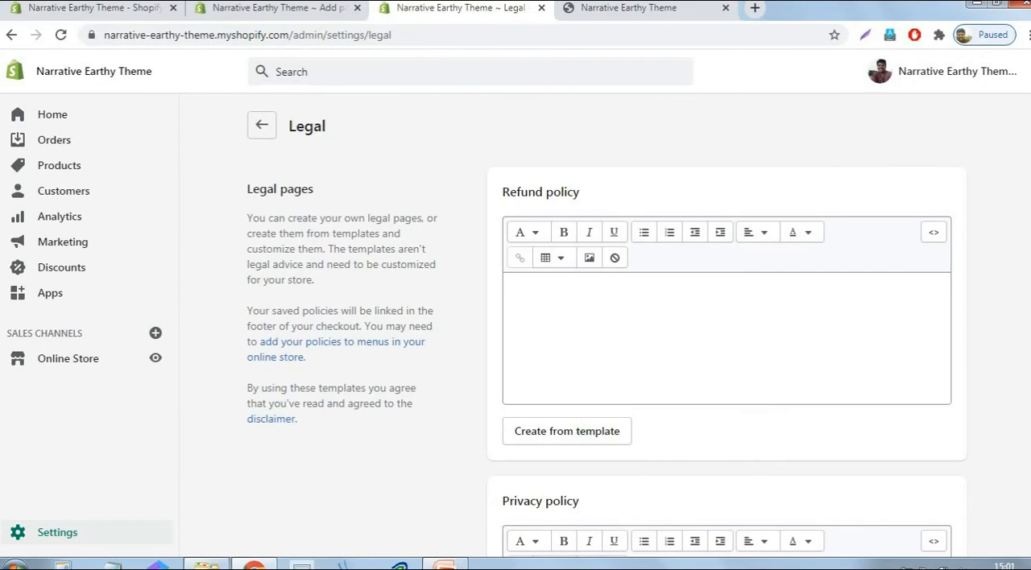
- Generate the refund policy from its template in the Legal settings and copy the entire policy text
scroll(999, 221, down, 6)
scroll(999, 223, up, 6)
click(545, 442)
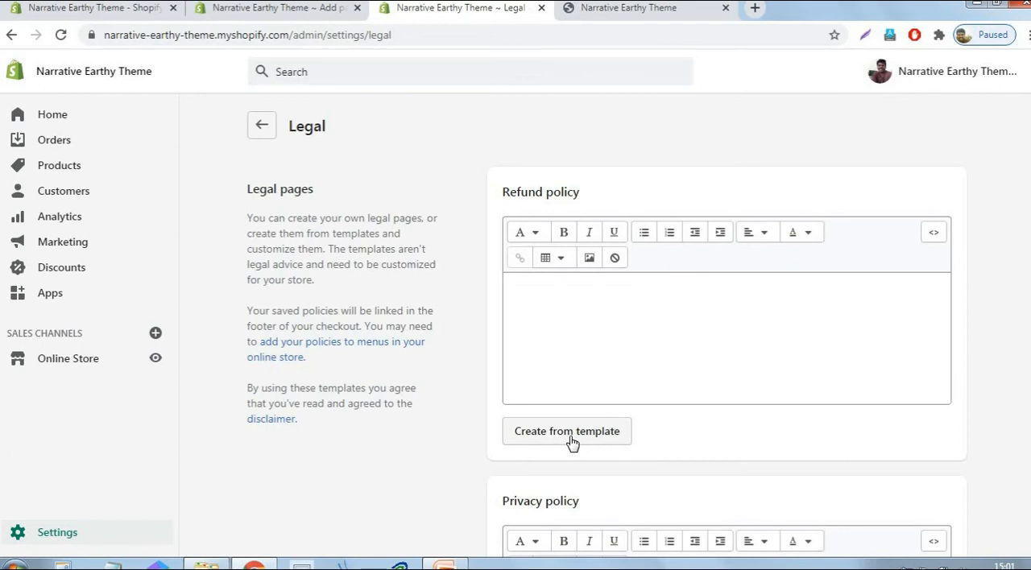
click(572, 443)
click(631, 337)
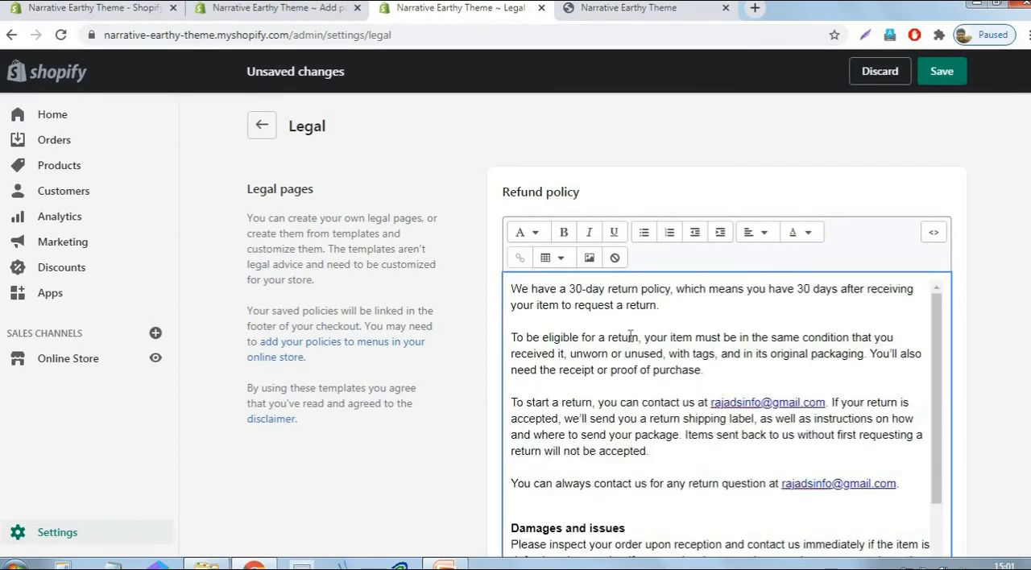
key(ctrl+a)
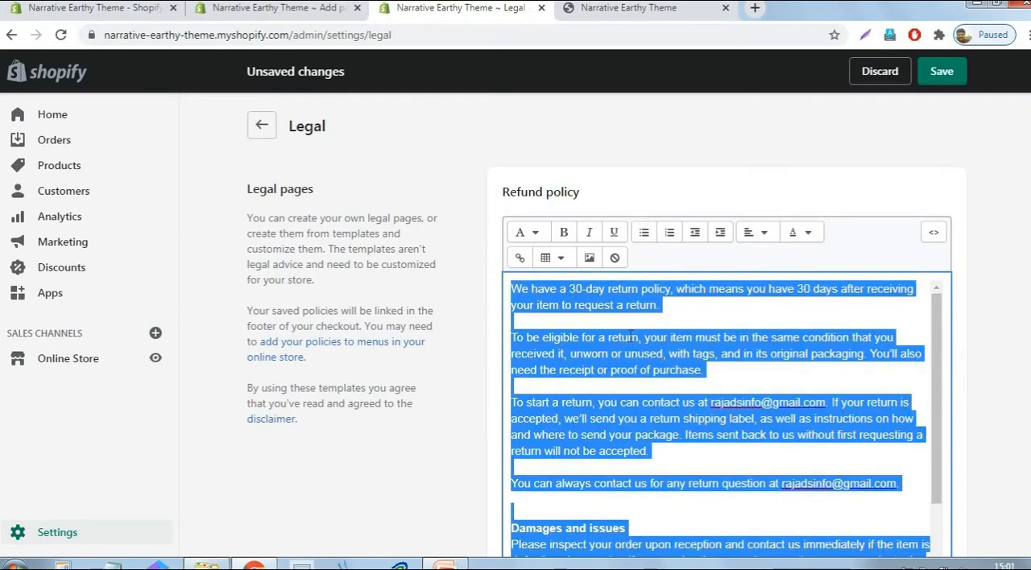
- Title the blank new store page "Refund Policy"
click(271, 10)
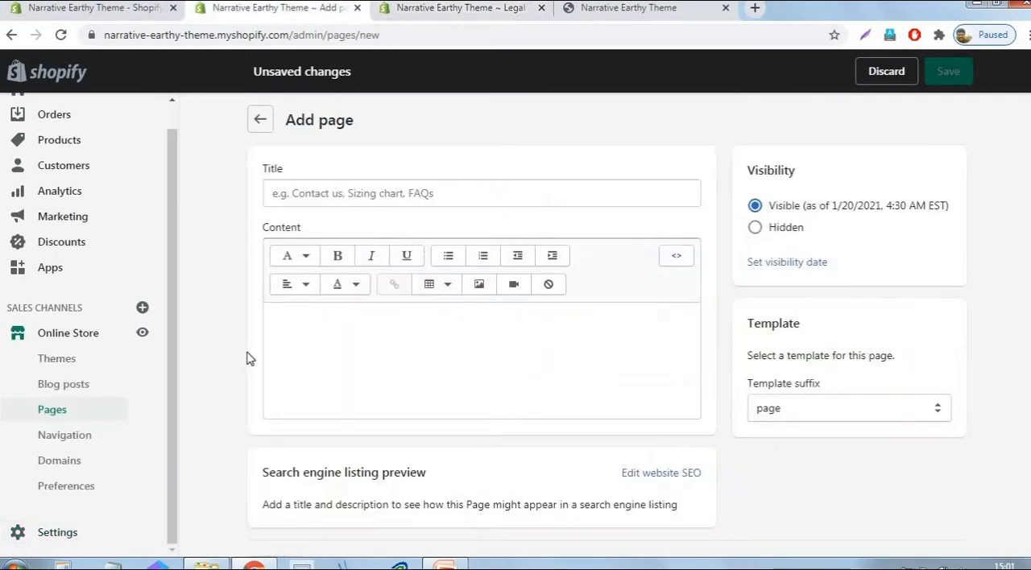
click(446, 9)
click(242, 9)
click(379, 193)
text(Refund Policy)
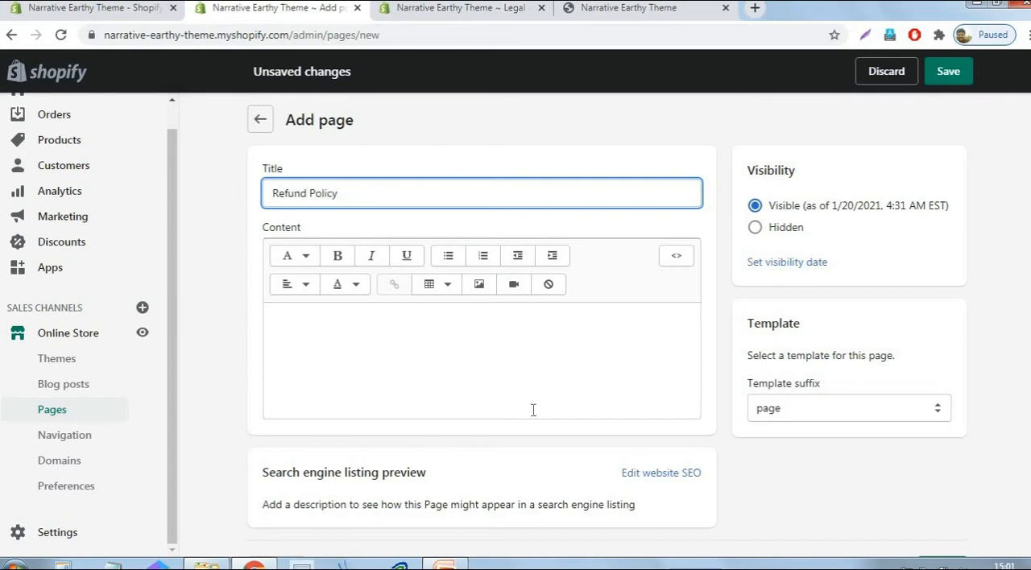
- Paste the copied refund policy text as the page's content and save the page
click(544, 333)
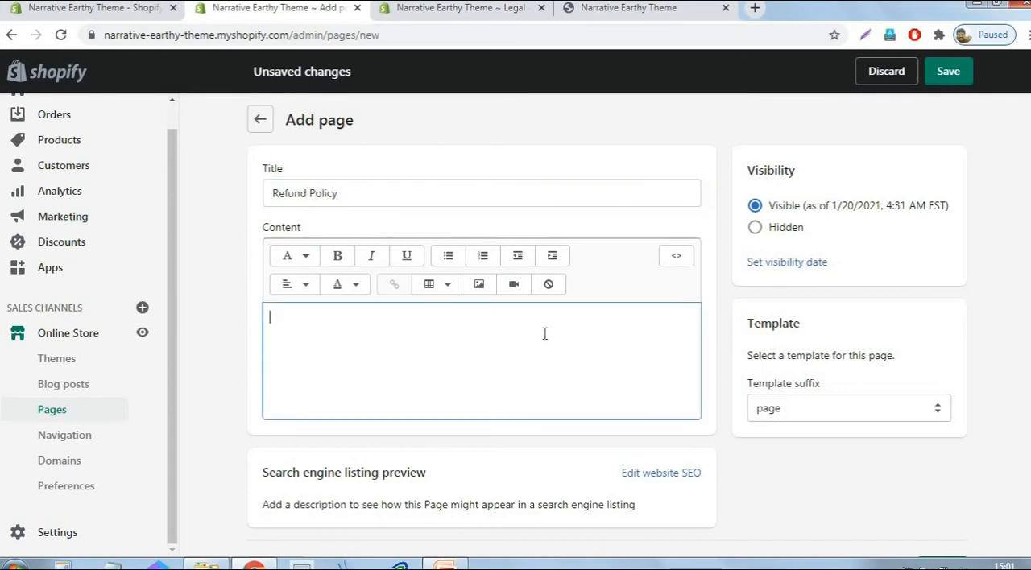
key(ctrl+v)
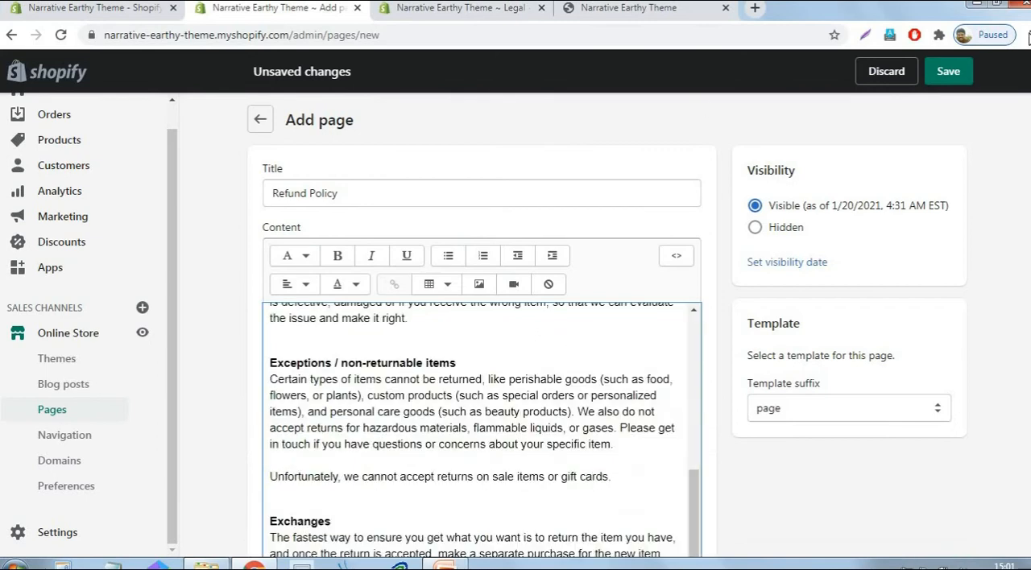
click(958, 75)
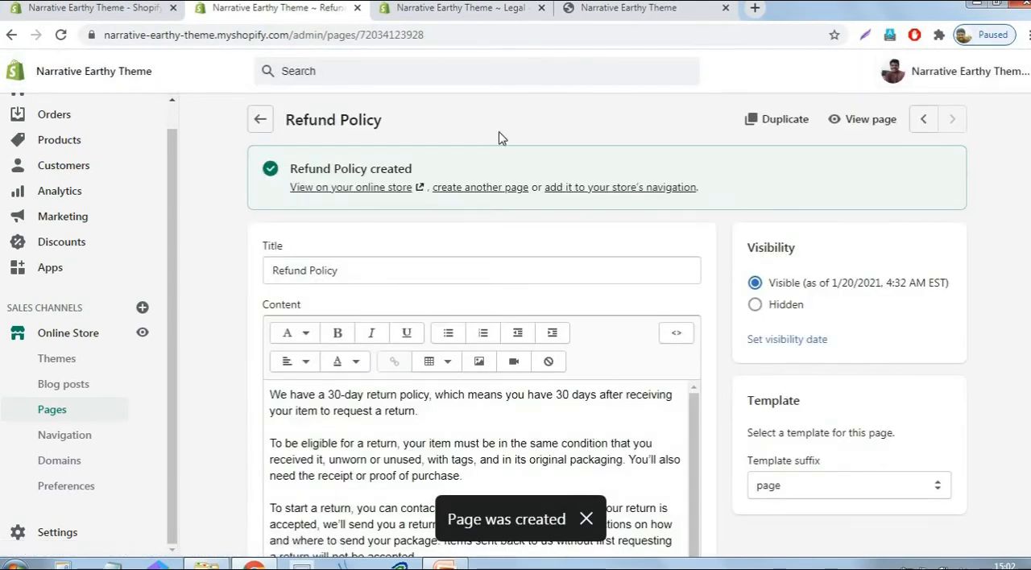
- Start another blank store page, and generate the privacy policy from its template in the Legal settings, copying its entire text
click(483, 188)
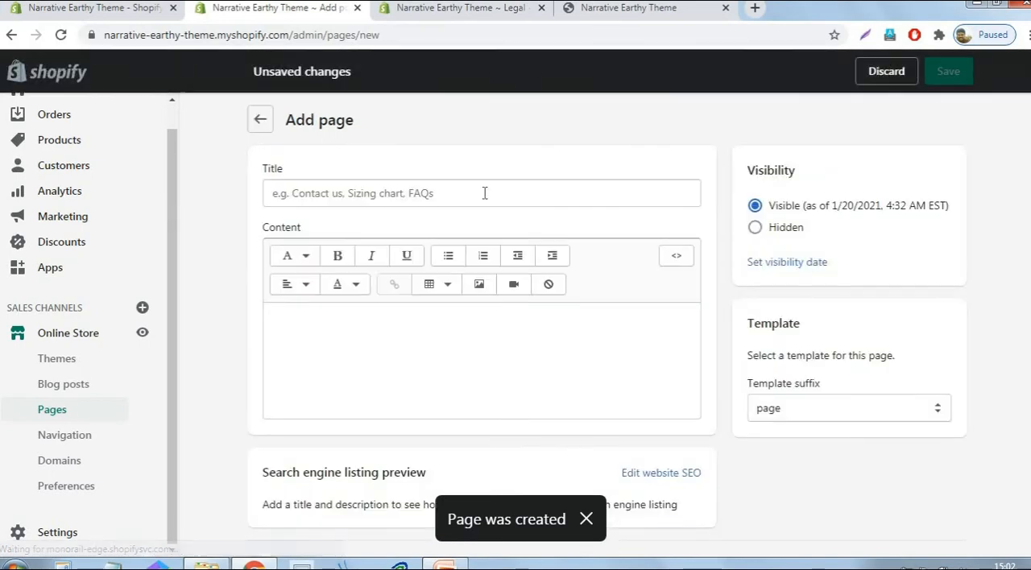
click(485, 194)
click(487, 13)
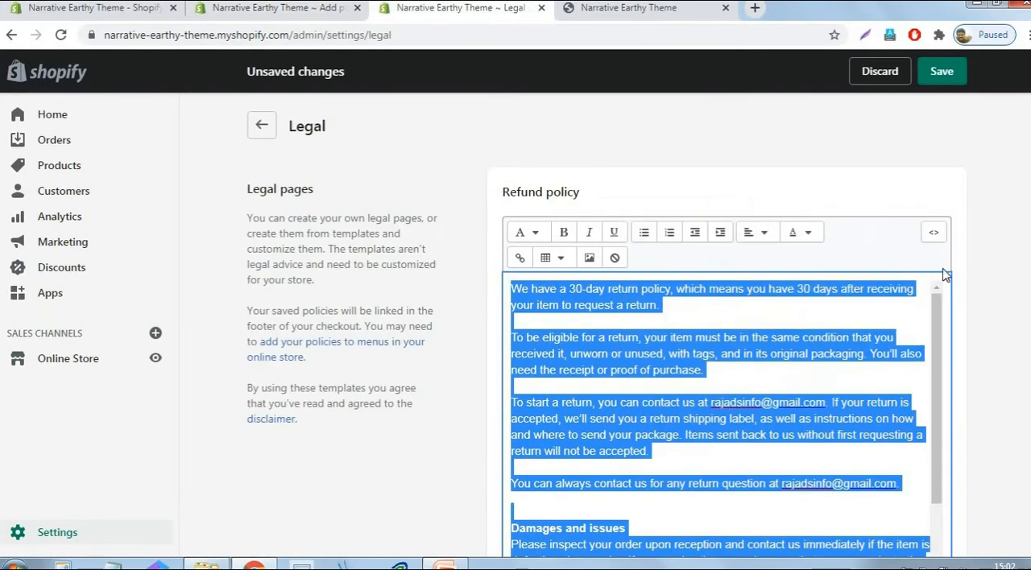
scroll(975, 227, down, 5)
scroll(975, 228, down, 2)
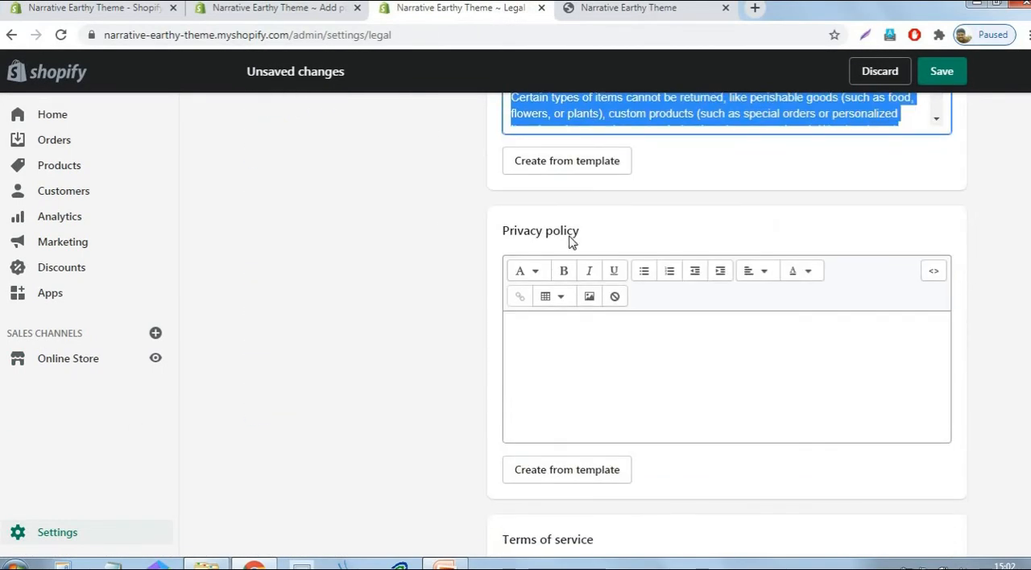
scroll(454, 370, down, 2)
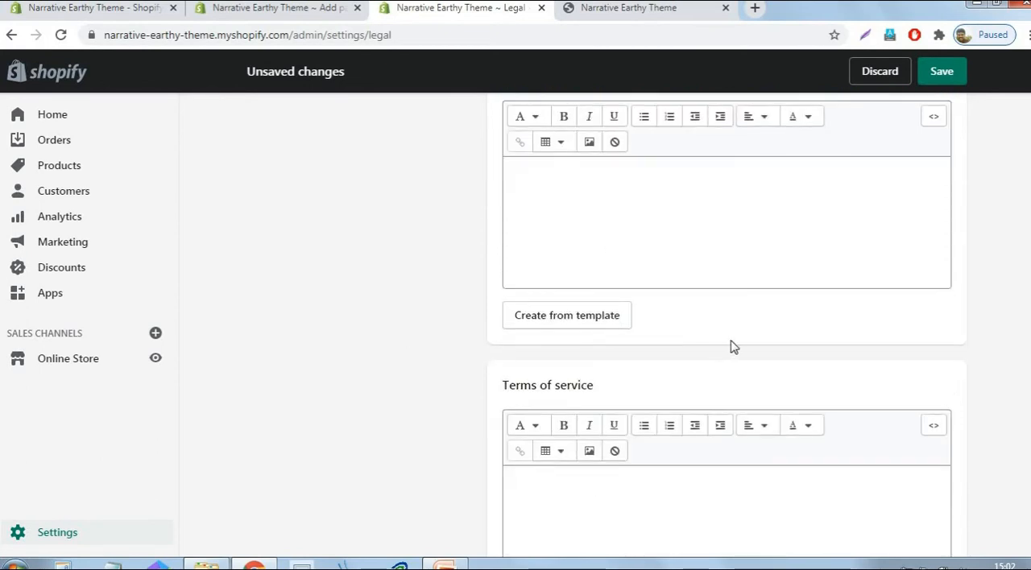
click(576, 318)
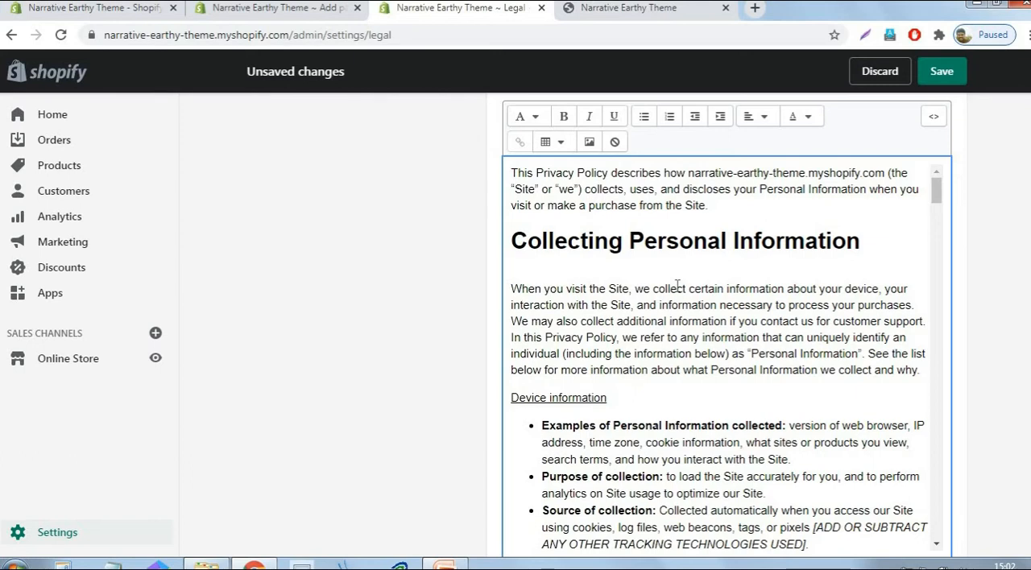
key(ctrl+a)
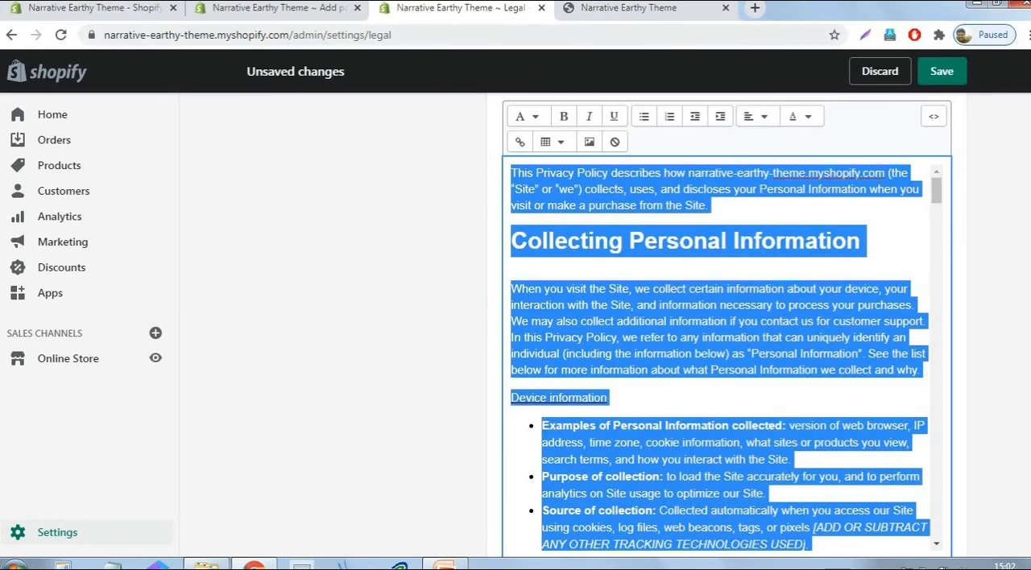
- Title the blank new store page "Privacy Policy"
click(297, 10)
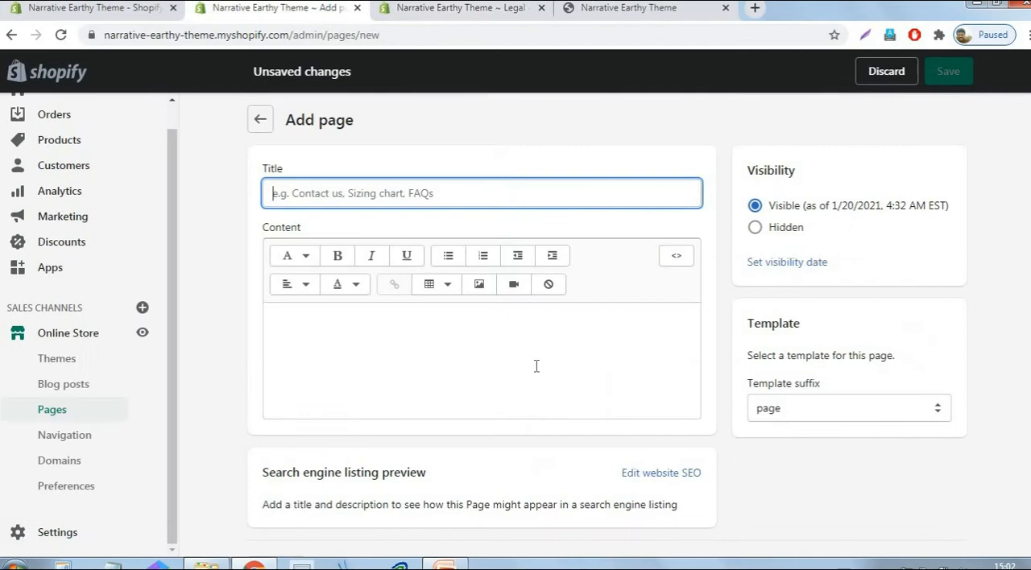
click(485, 11)
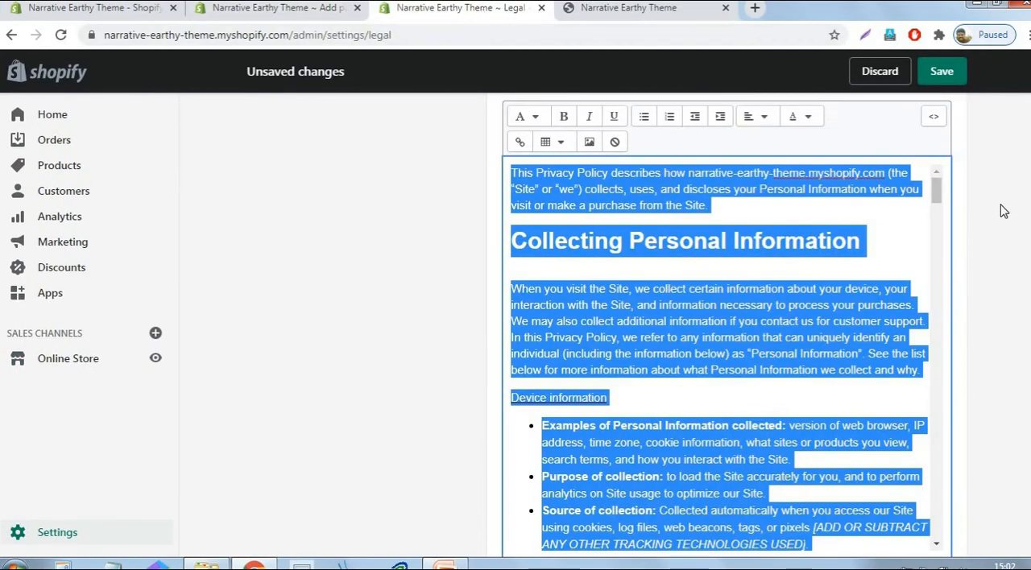
scroll(1004, 211, up, 2)
click(325, 12)
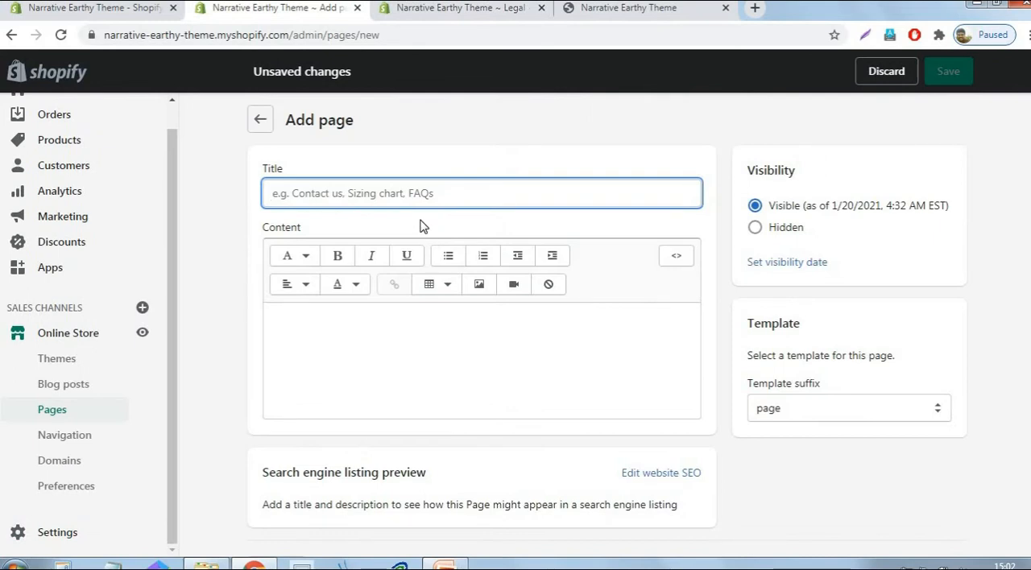
text(P)
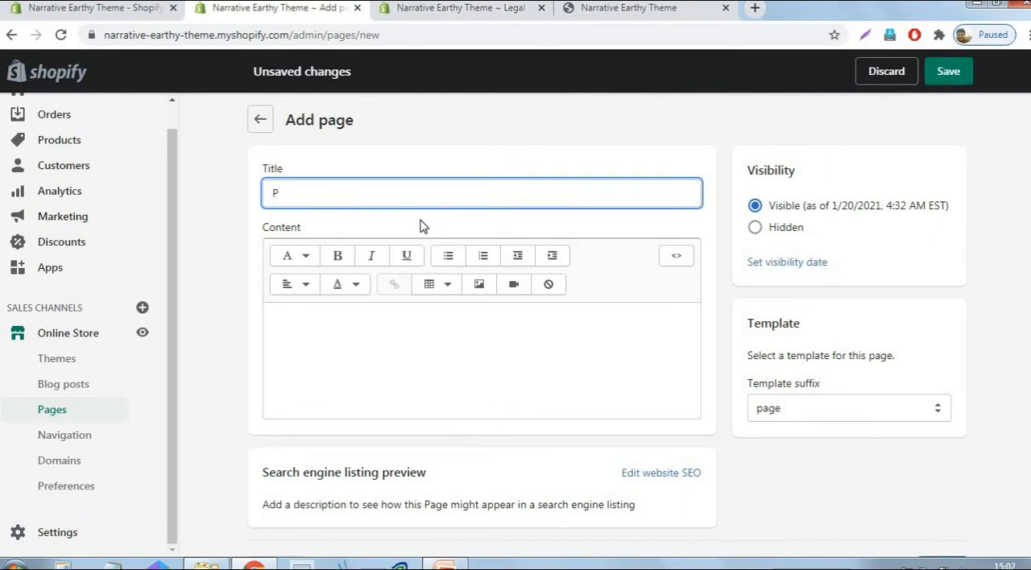
text(rivacy Police)
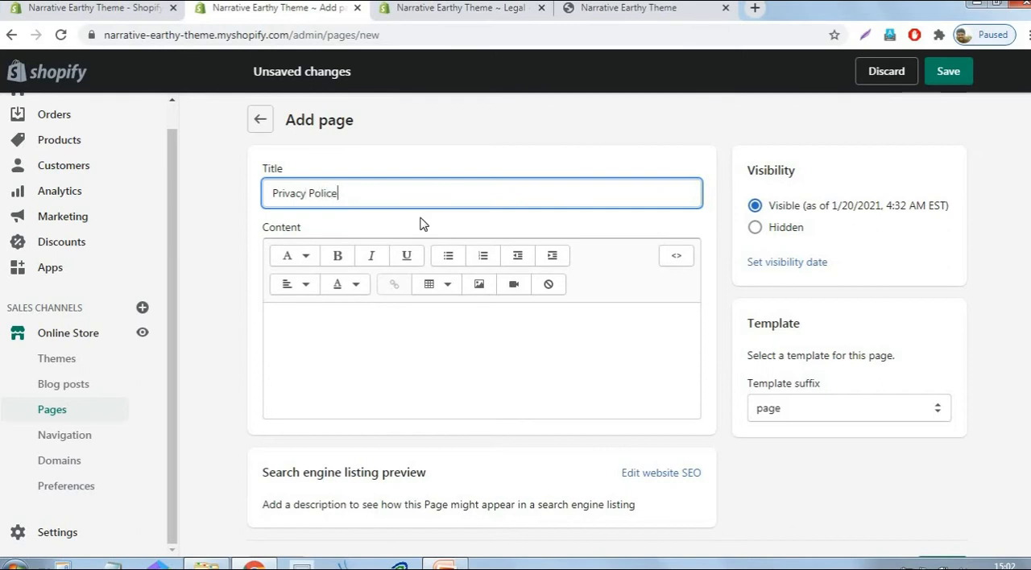
key(BackSpace)
- Paste the copied privacy policy text as the page's content and save the page
click(461, 336)
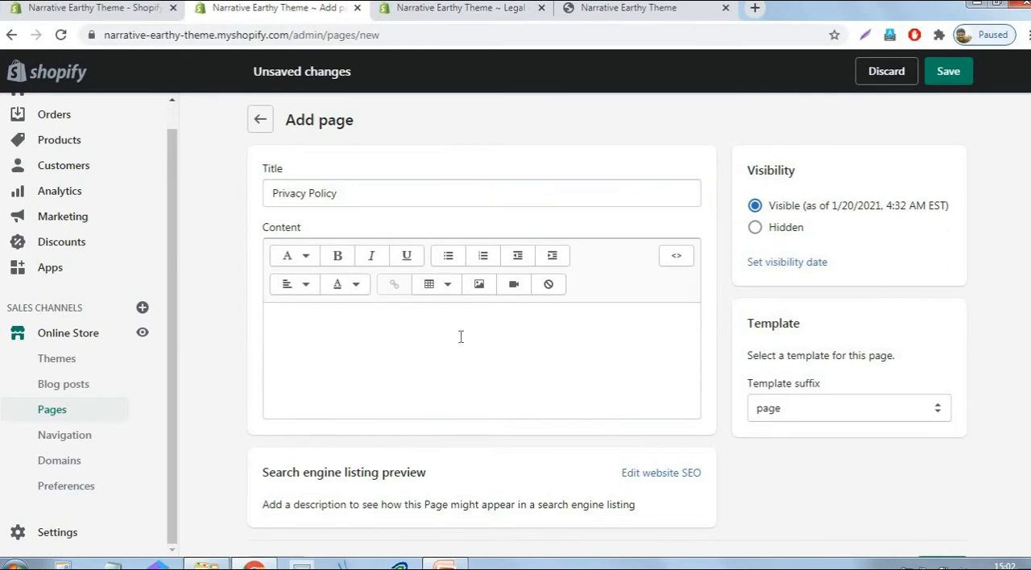
key(ctrl+v)
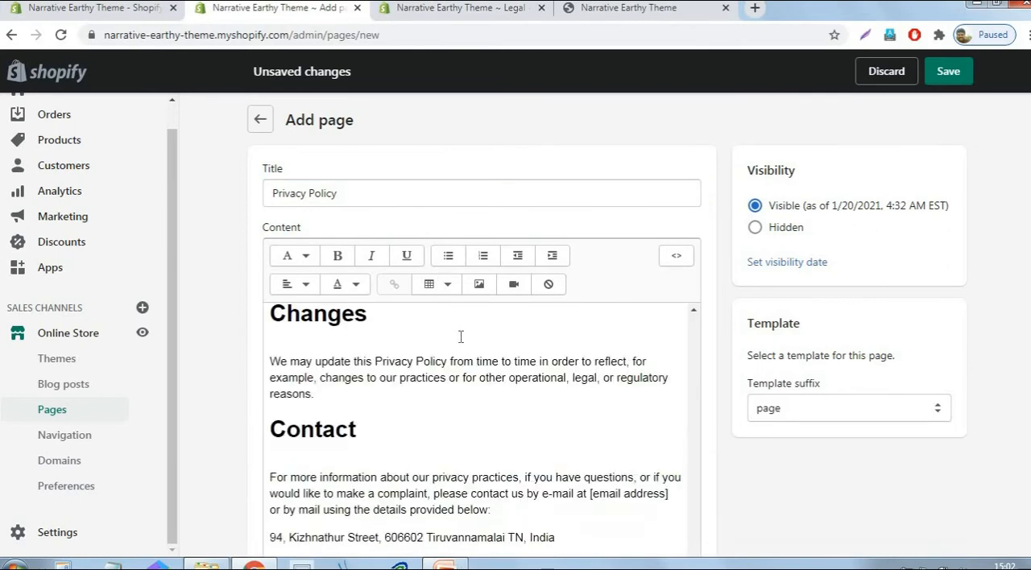
click(965, 78)
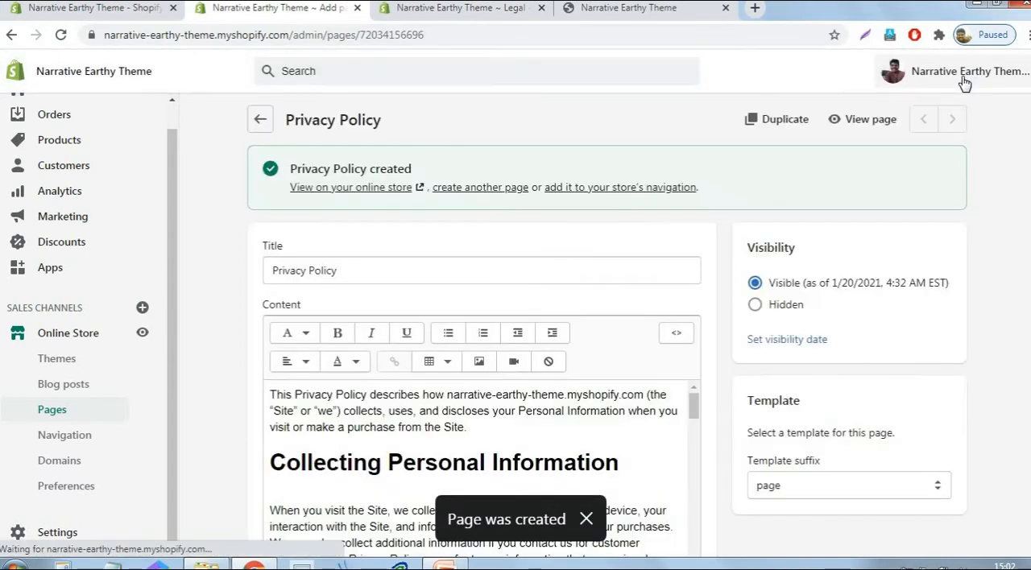
- Start another blank store page, and generate the terms of service from its template in the Legal settings, copying its entire text
click(475, 189)
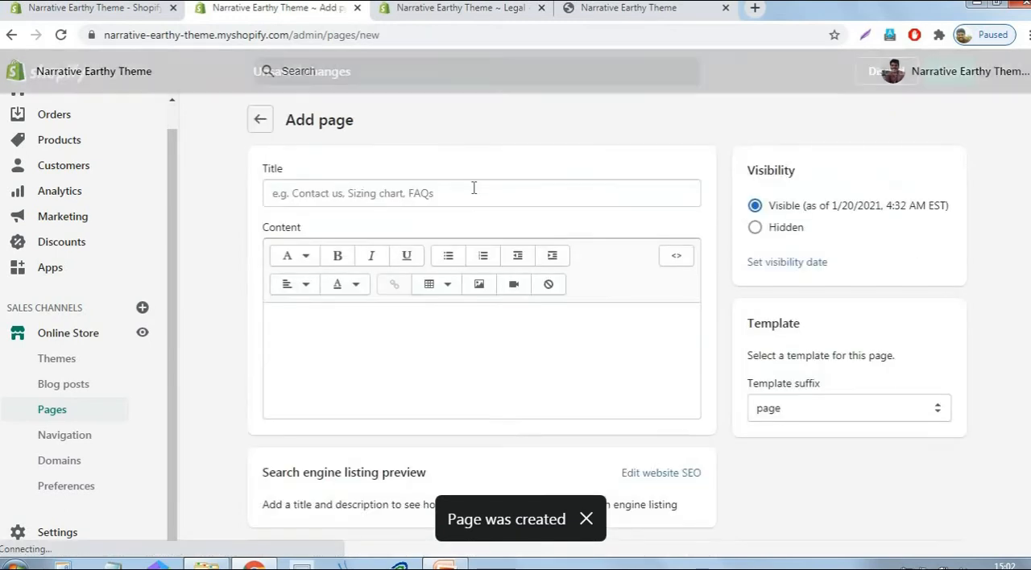
click(417, 193)
click(473, 10)
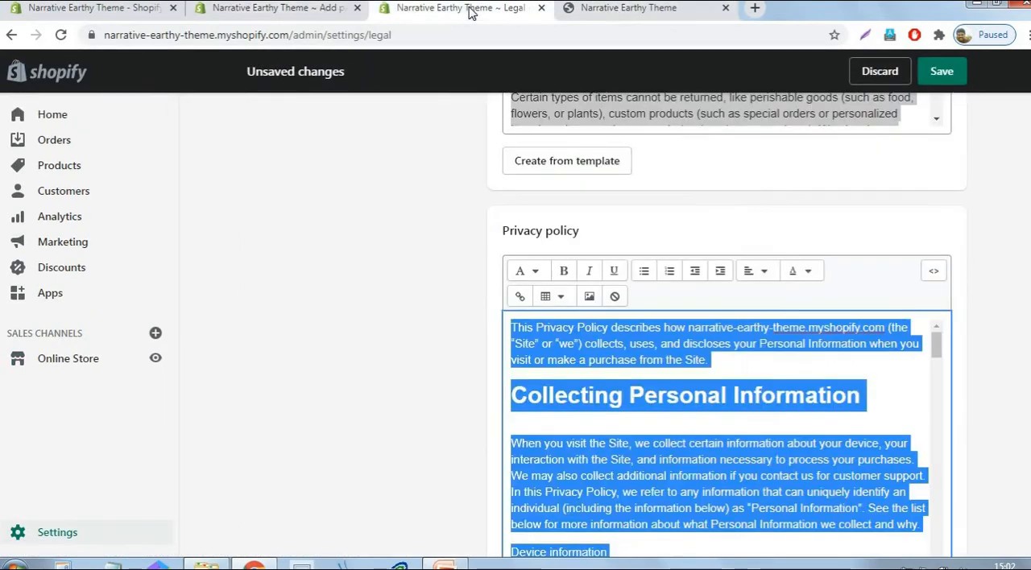
scroll(975, 218, down, 10)
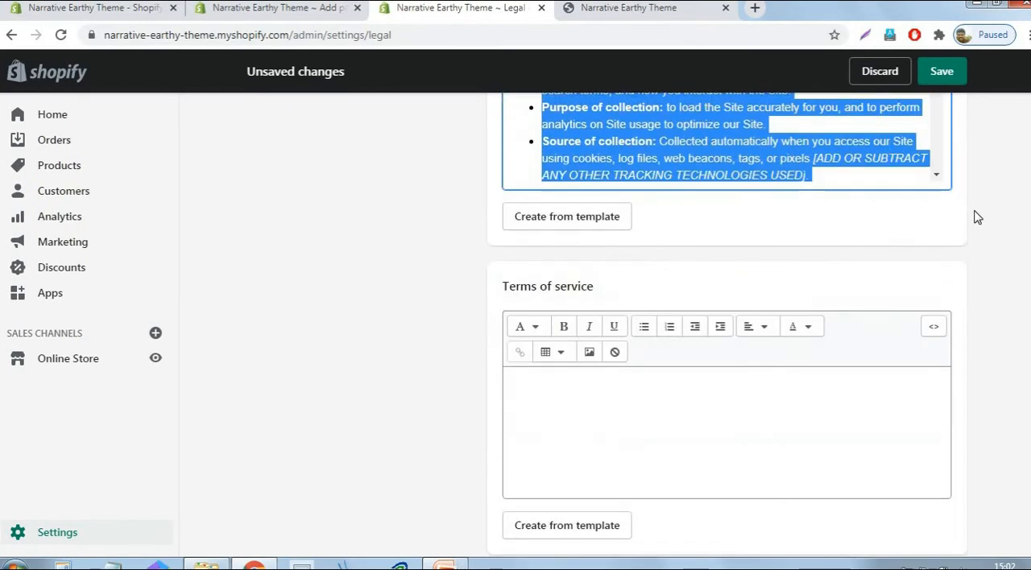
scroll(564, 242, down, 1)
scroll(620, 338, down, 2)
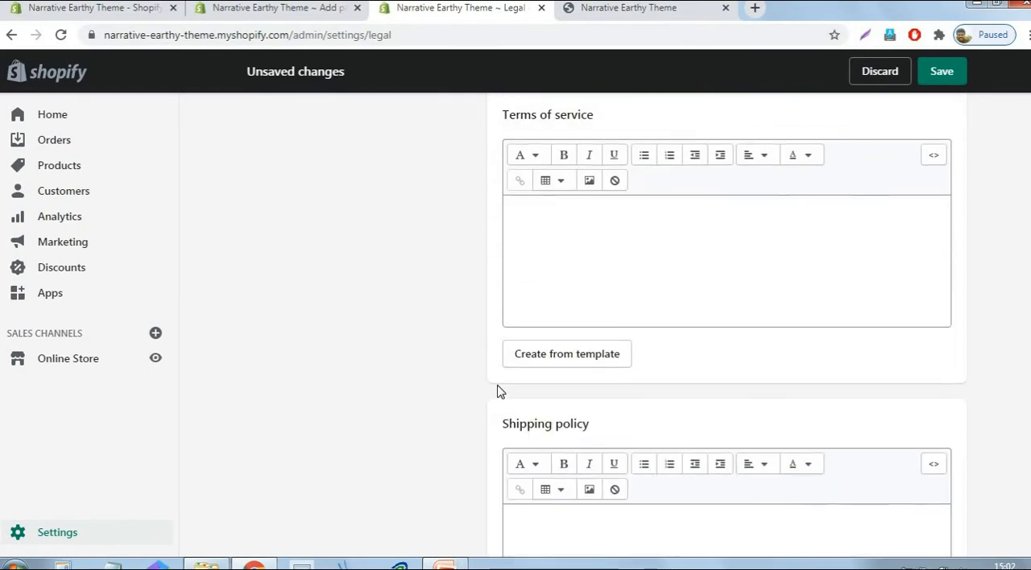
click(553, 355)
click(713, 262)
key(ctrl+a)
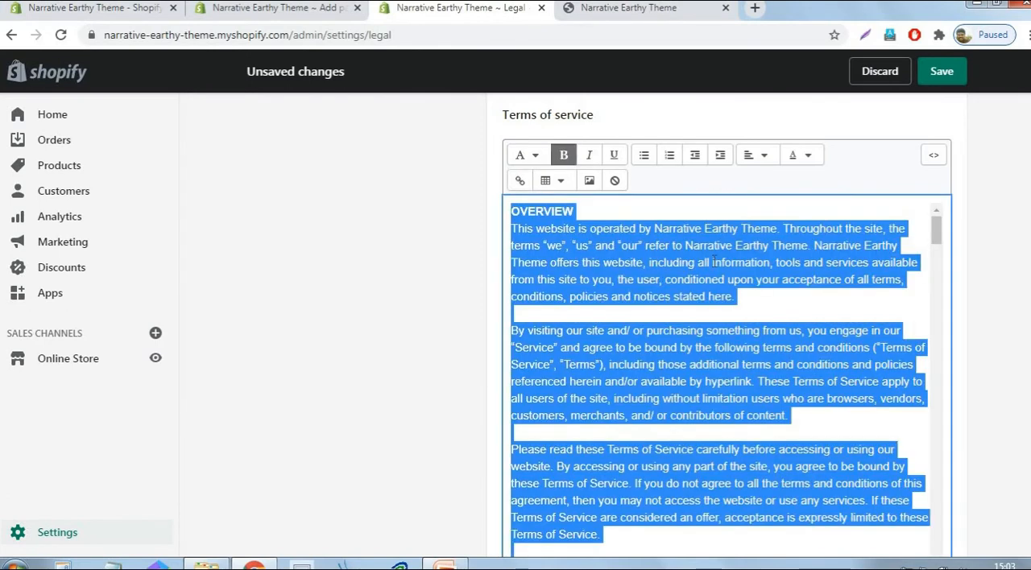
- Paste the copied terms of service text as the content of the blank new page
click(258, 8)
click(420, 323)
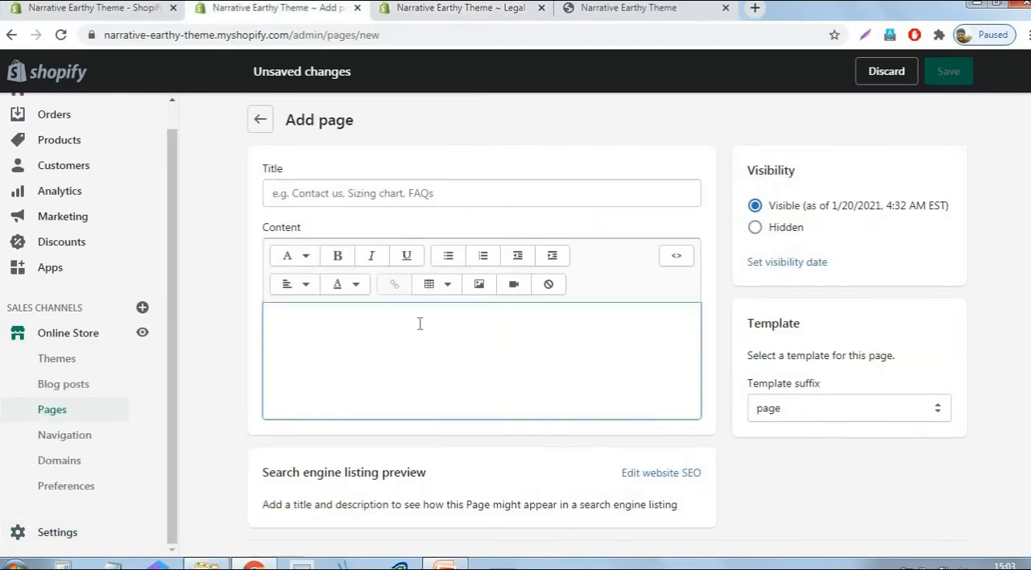
key(ctrl+v)
- Title the page "Terms Of Service" and save it
click(490, 190)
text(Ter)
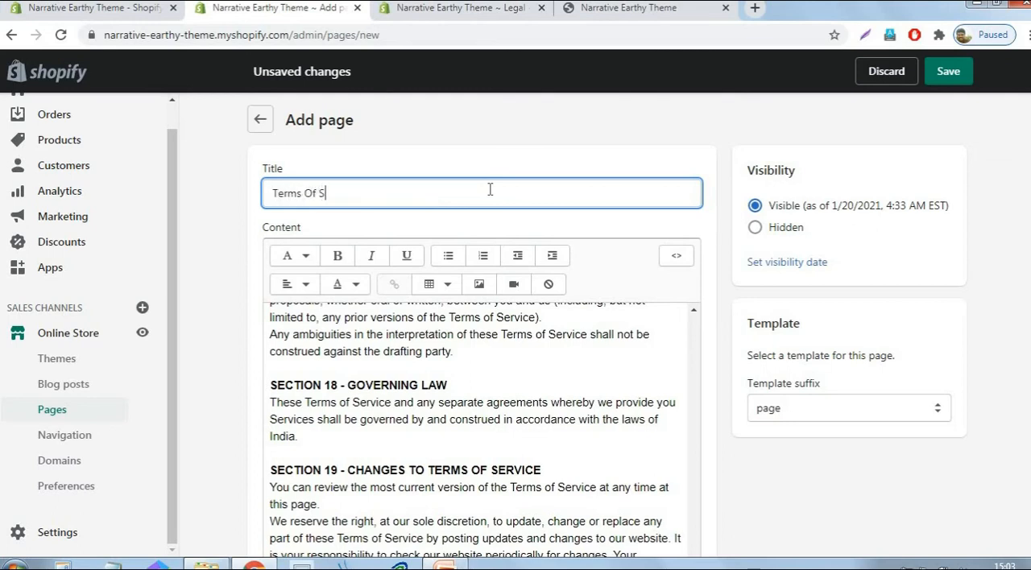
key(BackSpace)
key(BackSpace)
click(723, 166)
scroll(708, 242, down, 5)
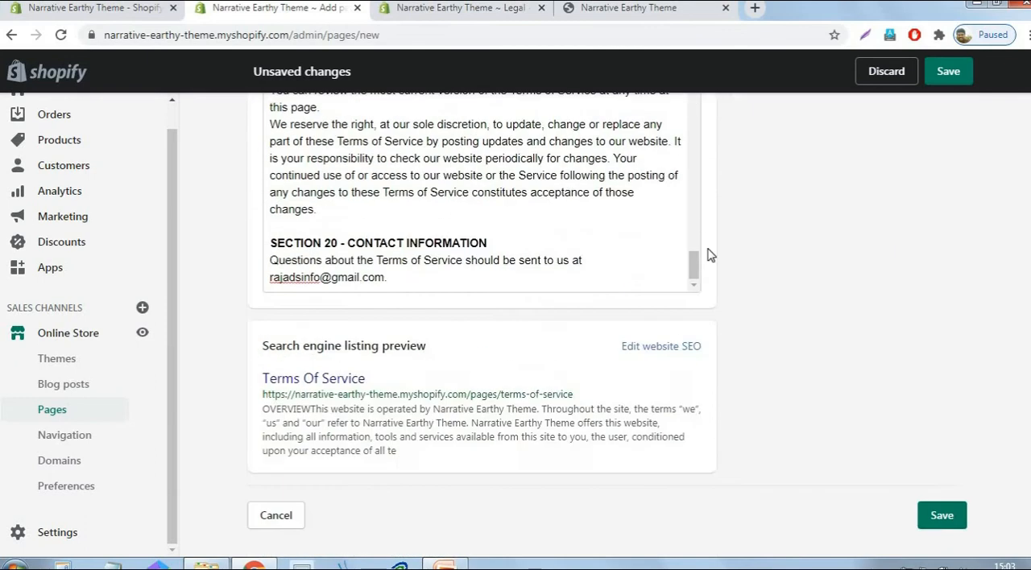
click(939, 522)
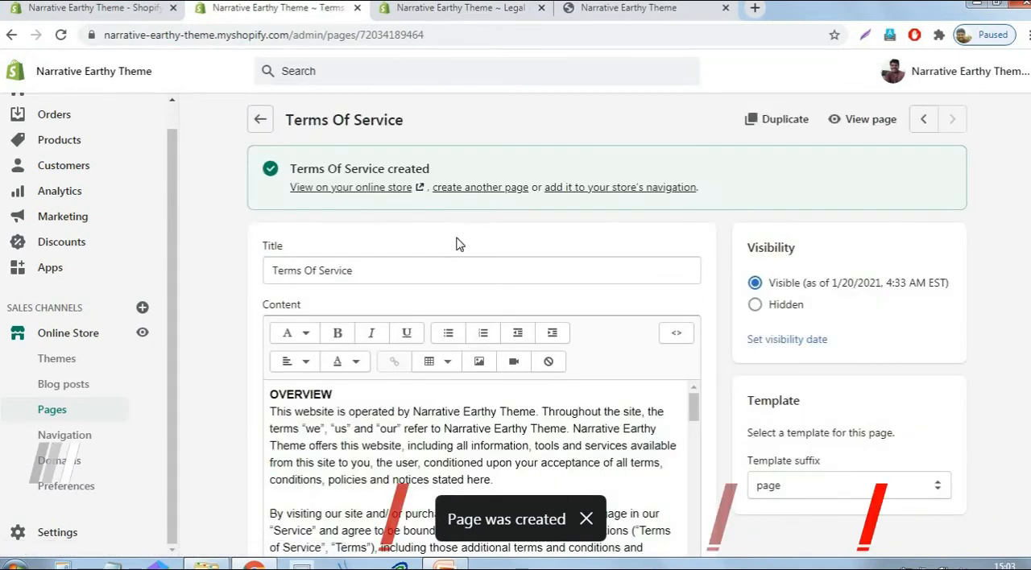
- Start another blank store page titled "Contact us", leaving its content ready for entry
click(476, 191)
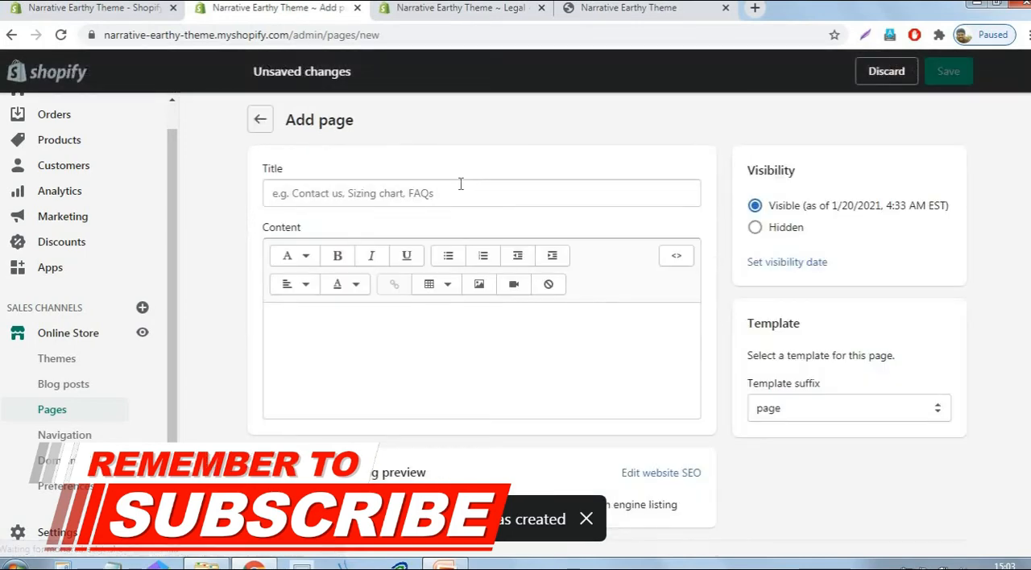
click(460, 191)
text(C)
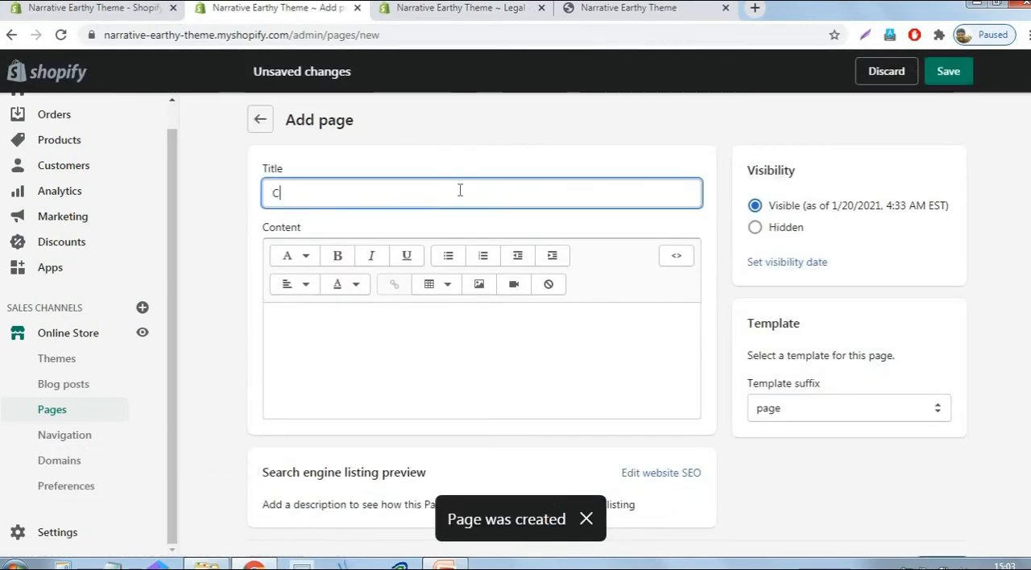
text(ontact us)
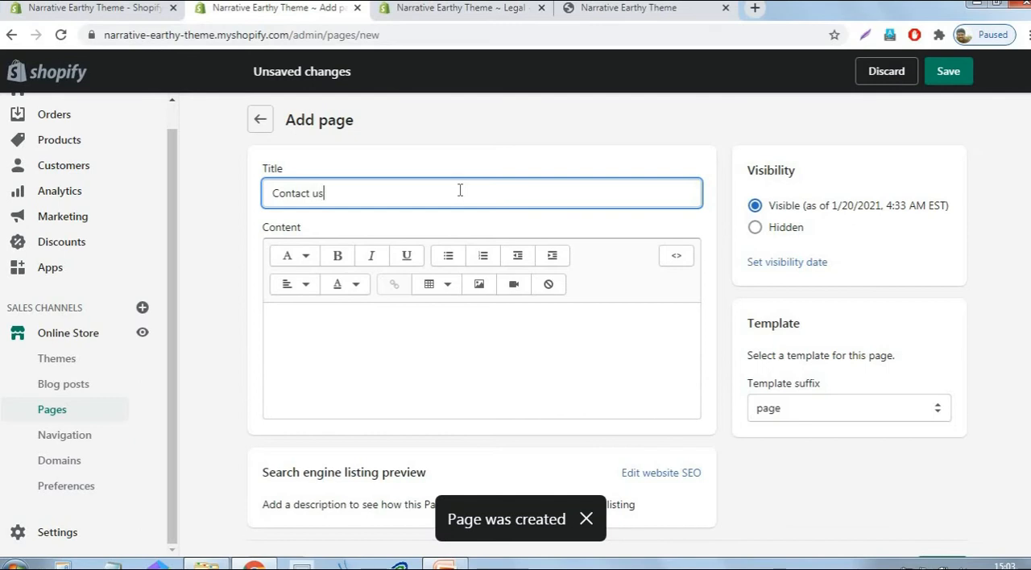
click(325, 380)
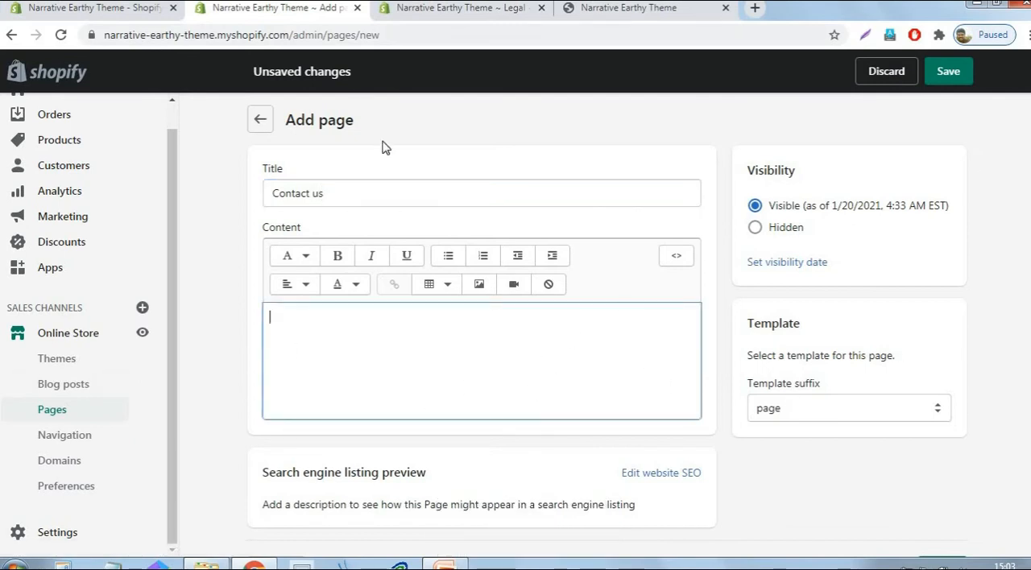
- Open the store's installed apps in a separate browser tab and launch the Easy Contact Form app
right_click(55, 274)
click(103, 287)
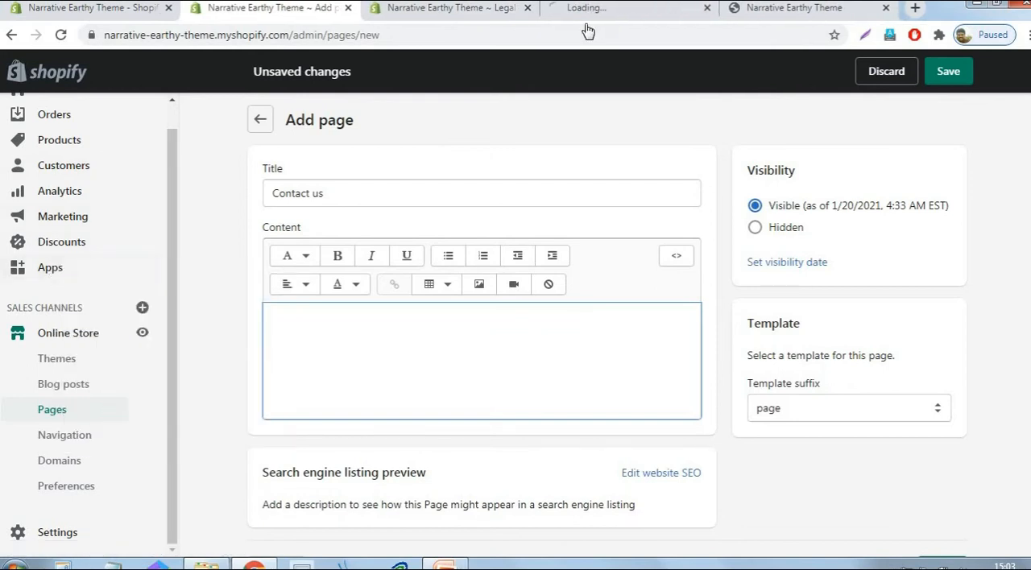
click(628, 9)
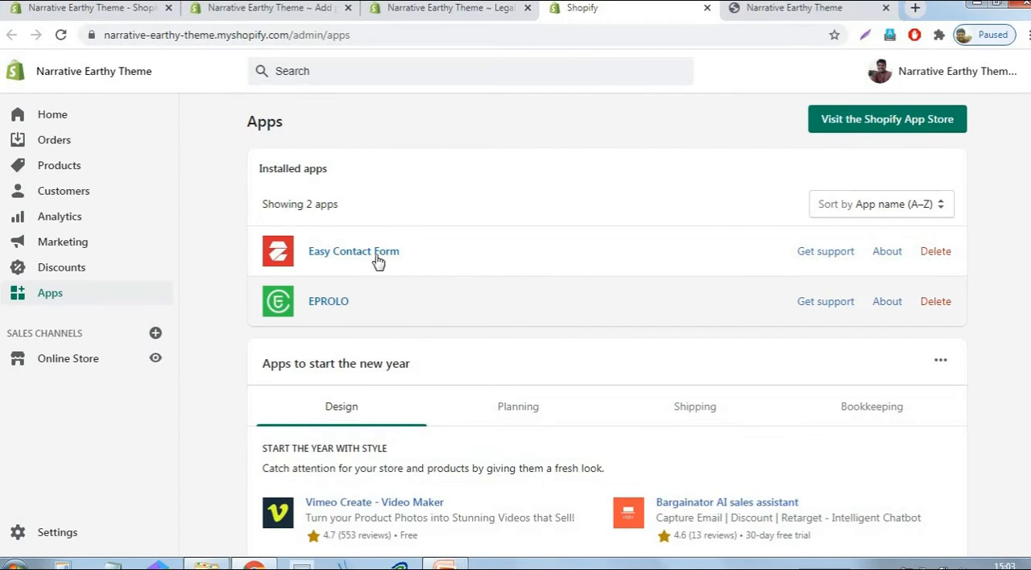
click(376, 253)
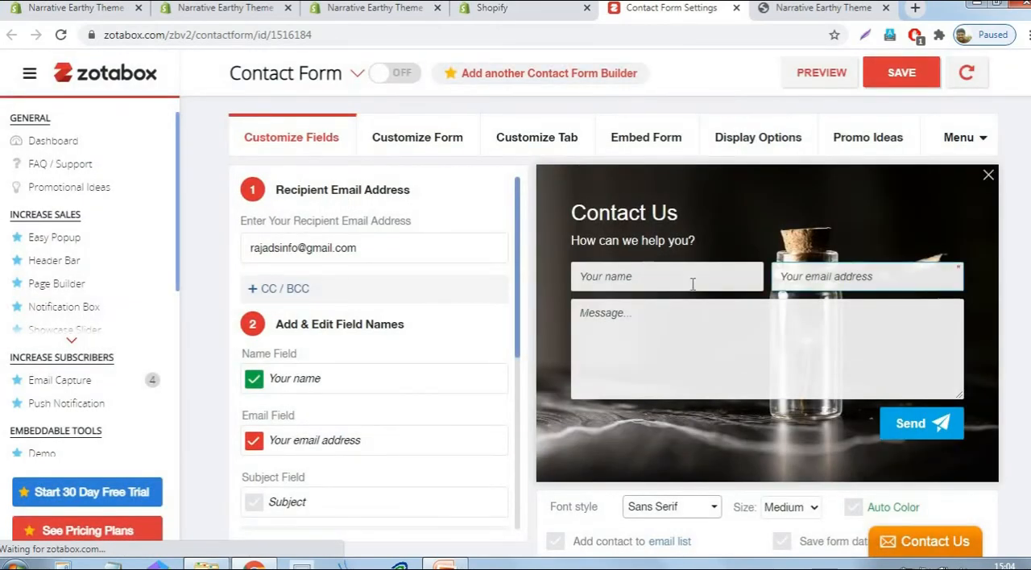
- Look over the contact form's field settings and advance through the Zotabox welcome tour
drag(515, 275, 515, 387)
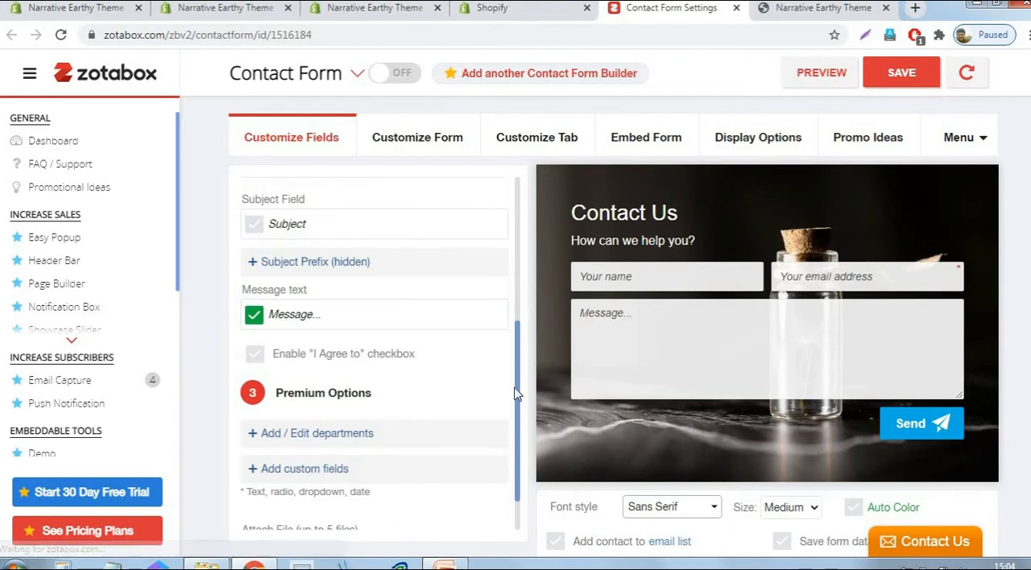
scroll(494, 423, down, 1)
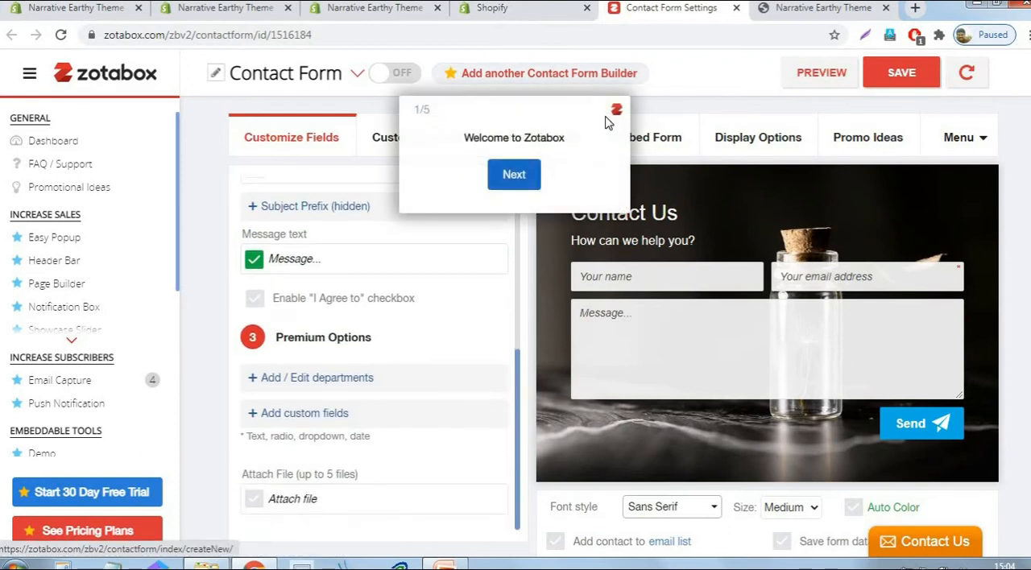
click(520, 177)
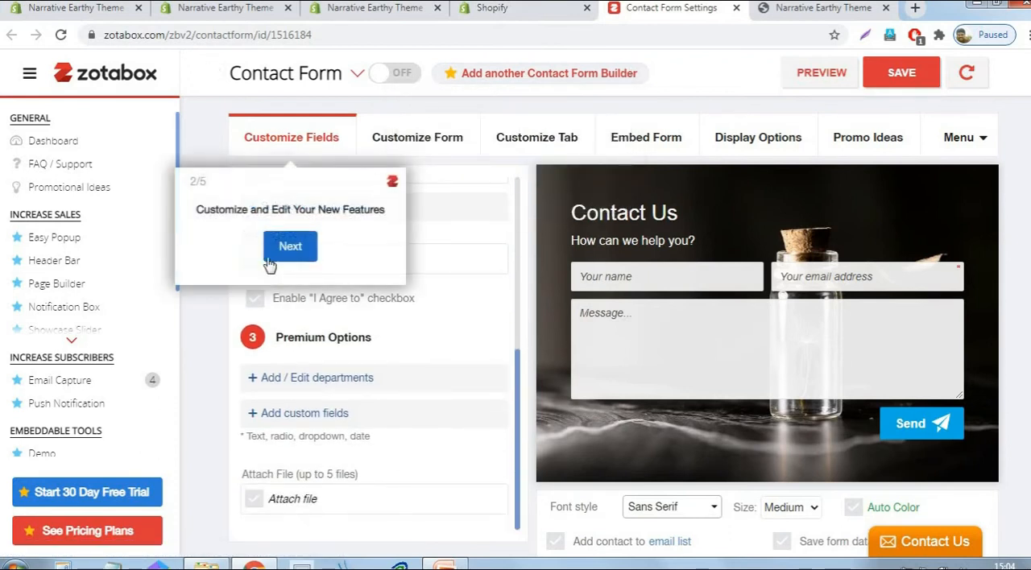
click(288, 246)
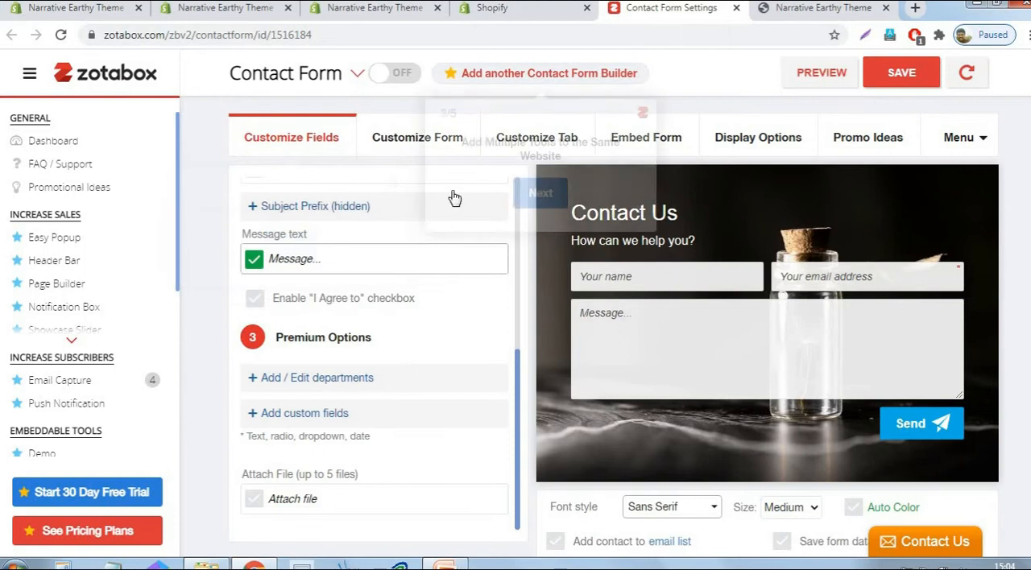
click(558, 190)
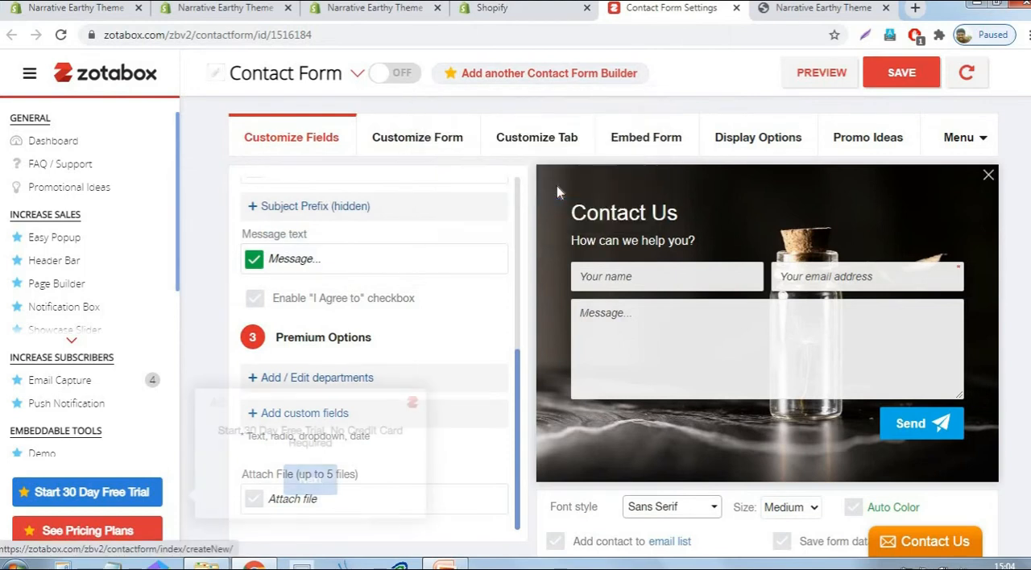
- Show the contact form's embed settings and finish the welcome tour
click(423, 139)
click(636, 139)
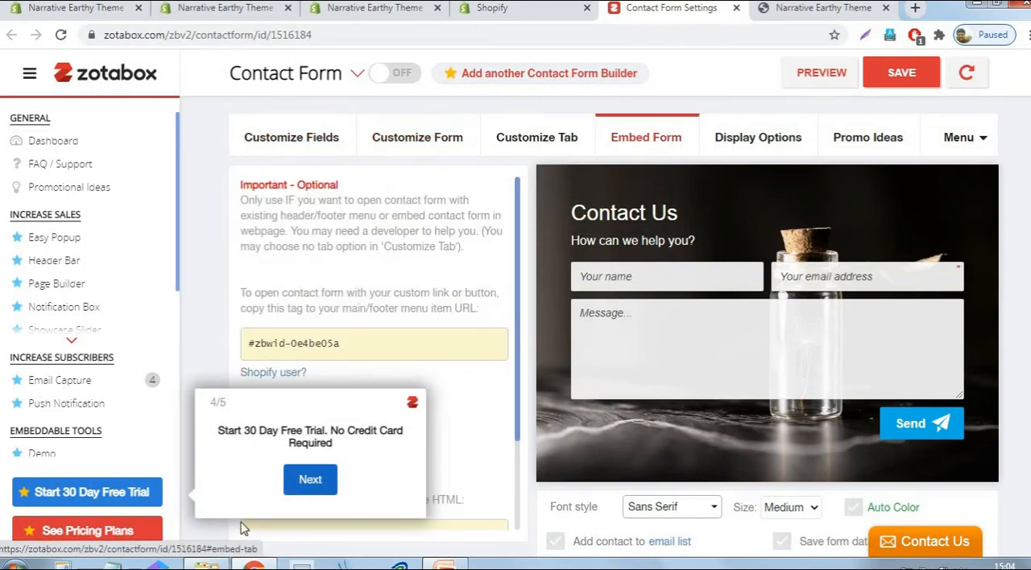
click(298, 480)
click(274, 322)
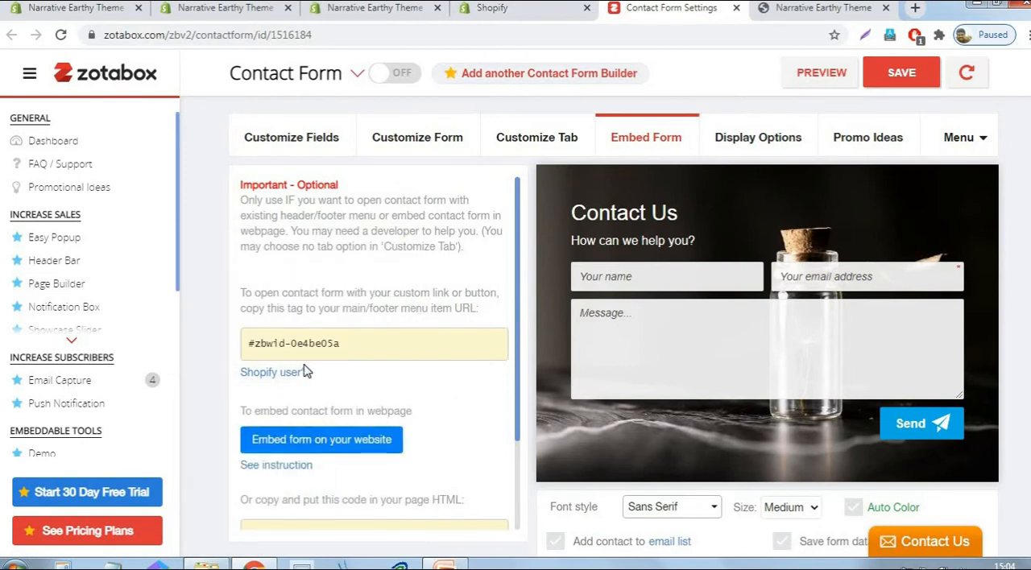
- Copy the contact form's HTML embed code meant for a web page
scroll(473, 345, down, 2)
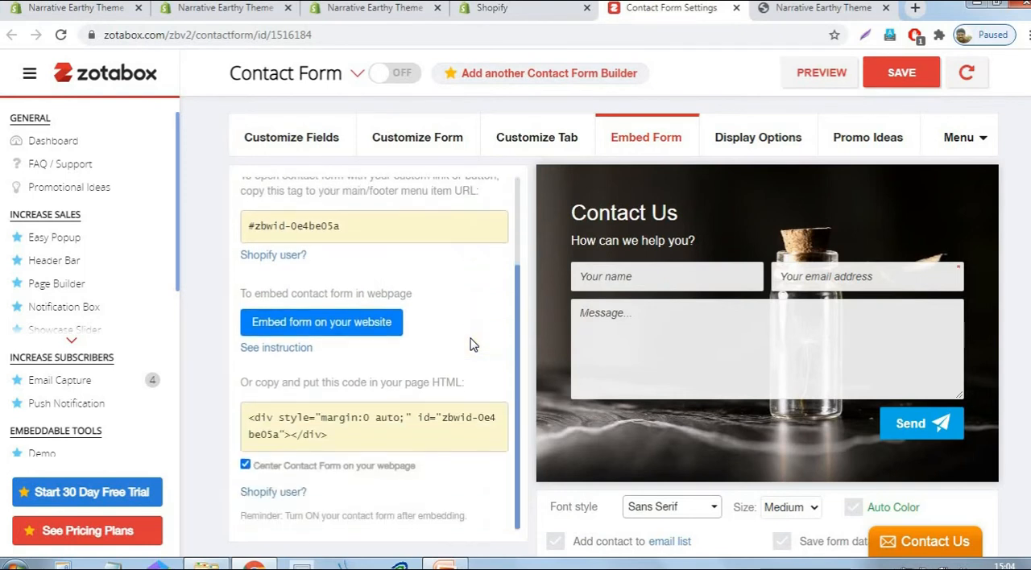
scroll(310, 393, down, 1)
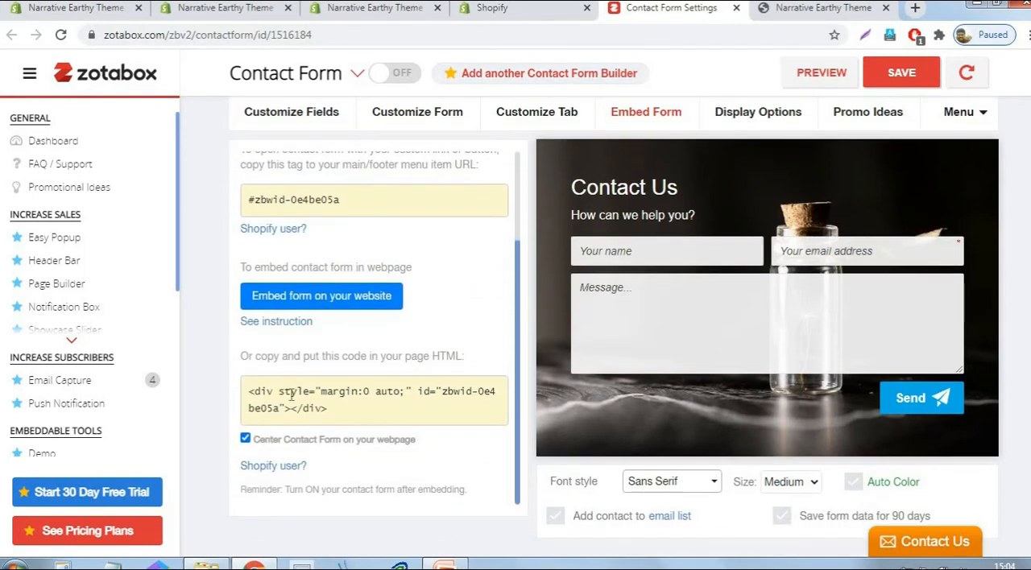
click(335, 408)
right_click(367, 391)
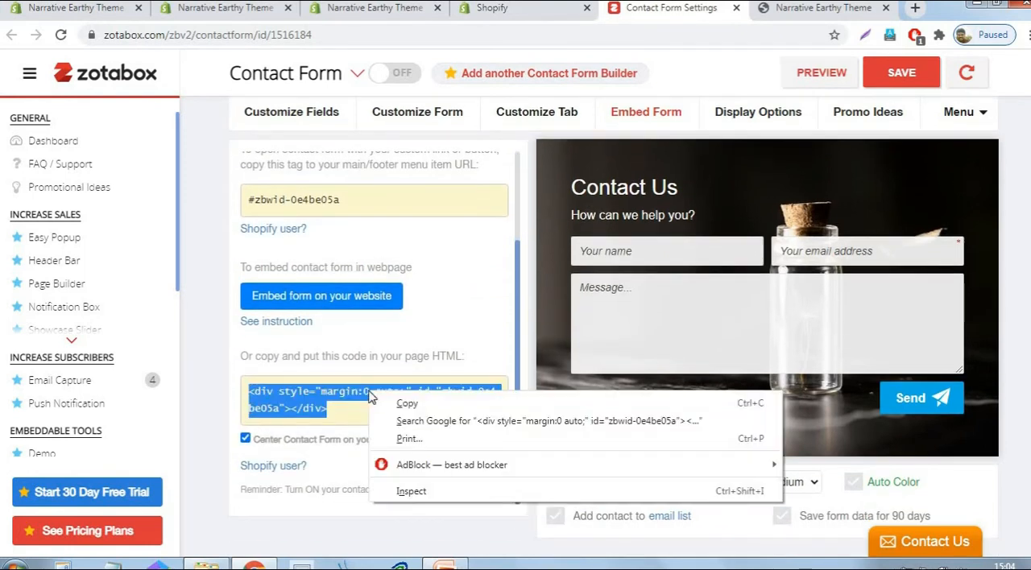
click(400, 406)
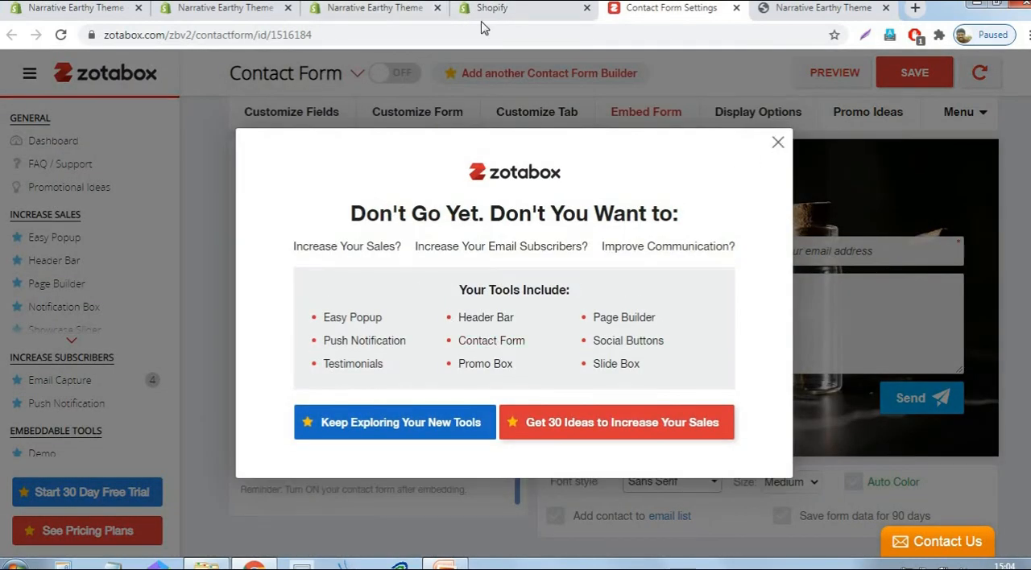
- Paste the copied contact form embed code into the Contact us page's HTML content and save the page
click(779, 145)
click(226, 7)
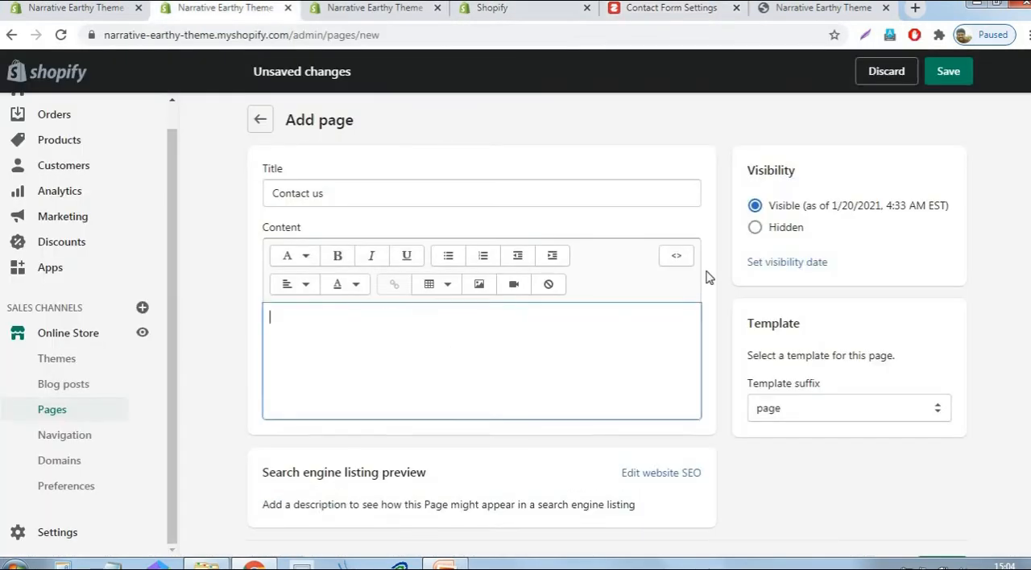
click(677, 255)
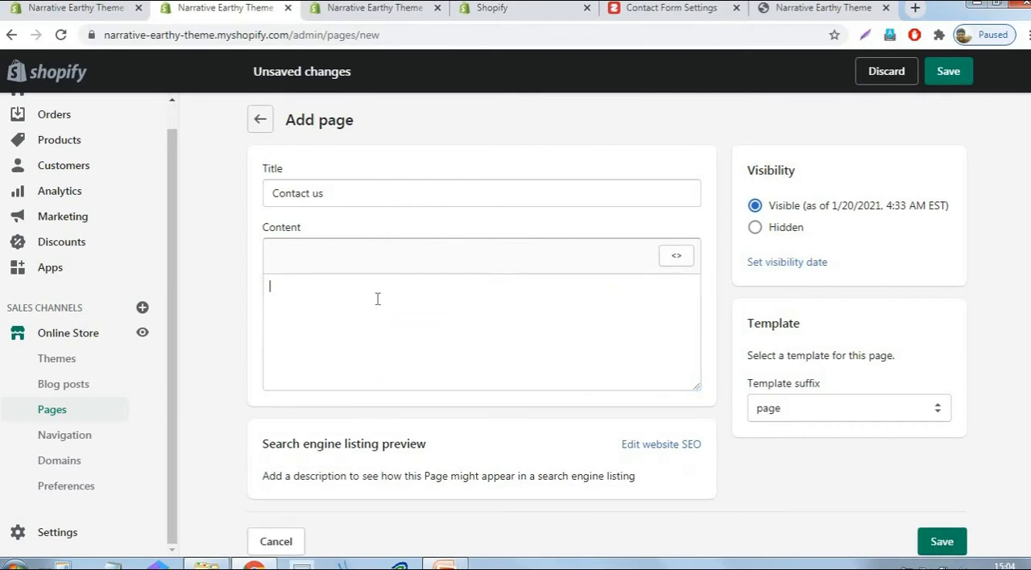
right_click(377, 299)
click(427, 389)
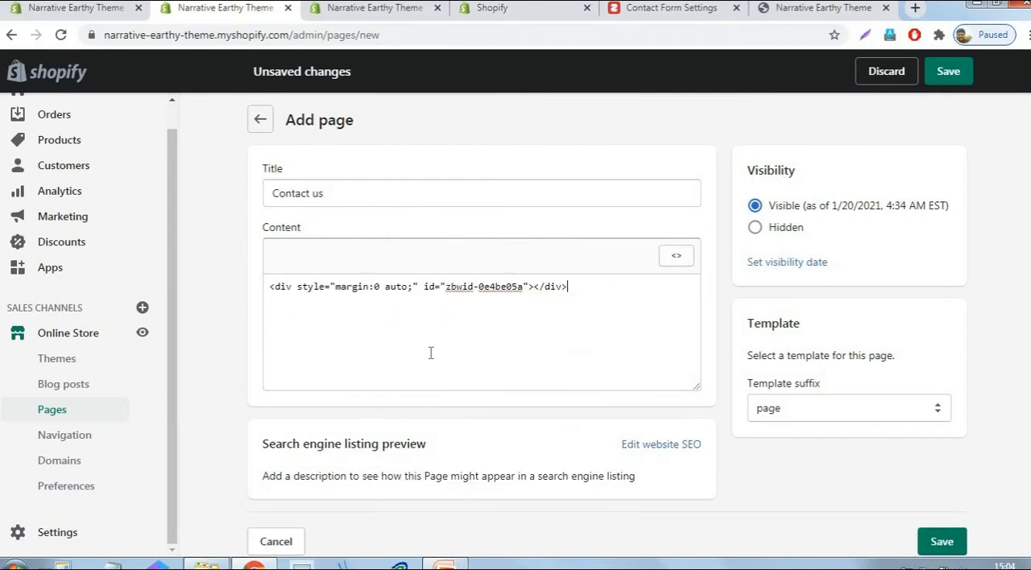
click(957, 77)
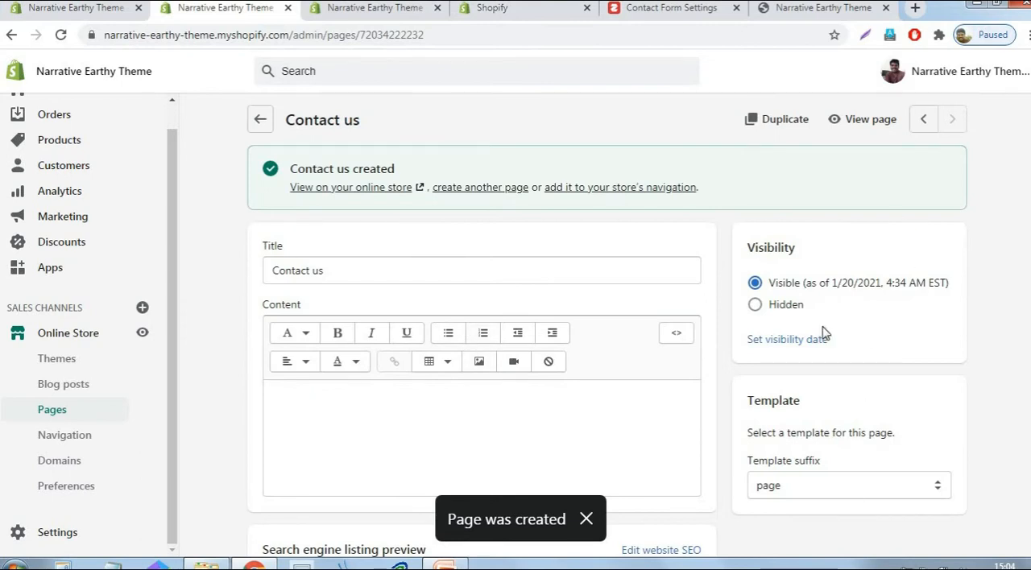
- View the Contact us page on the store in a new tab, close the Zotabox edit panel and look over the form
right_click(865, 121)
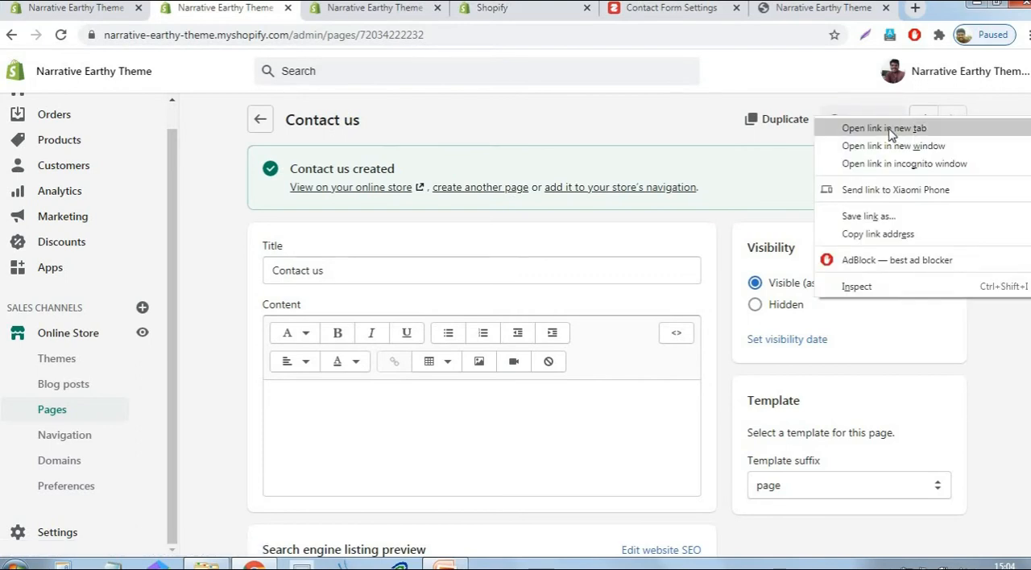
click(890, 130)
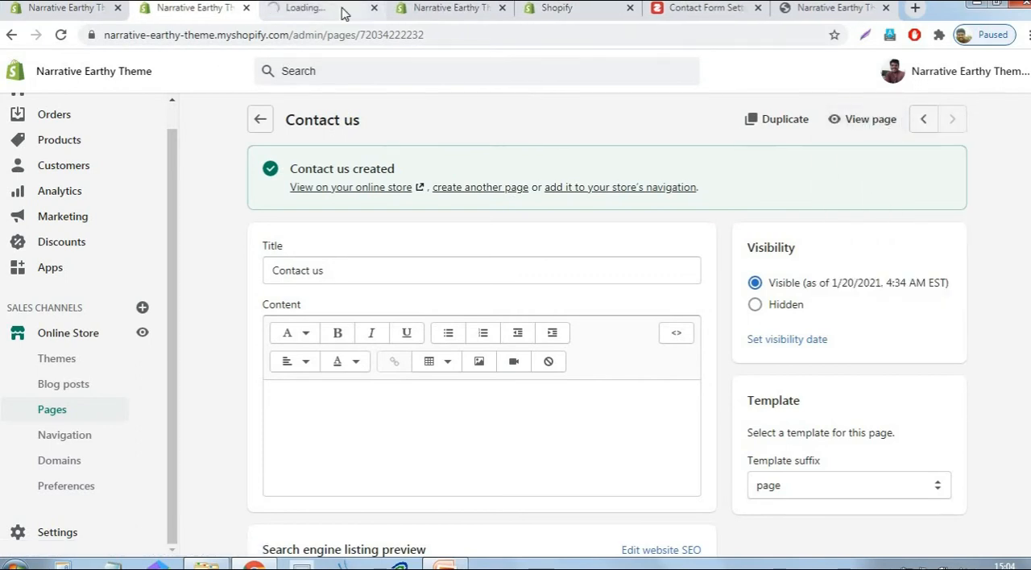
click(342, 14)
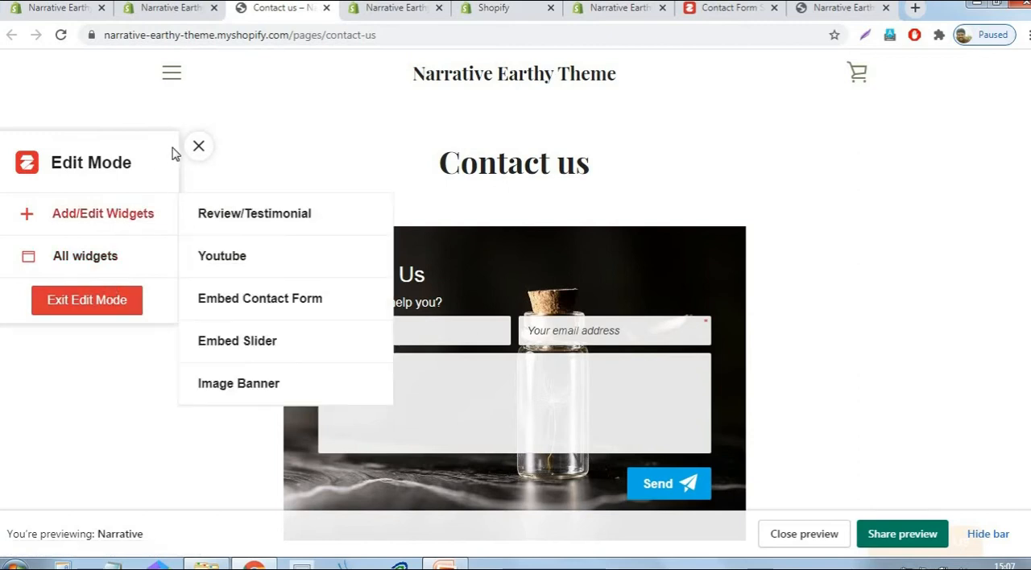
click(199, 151)
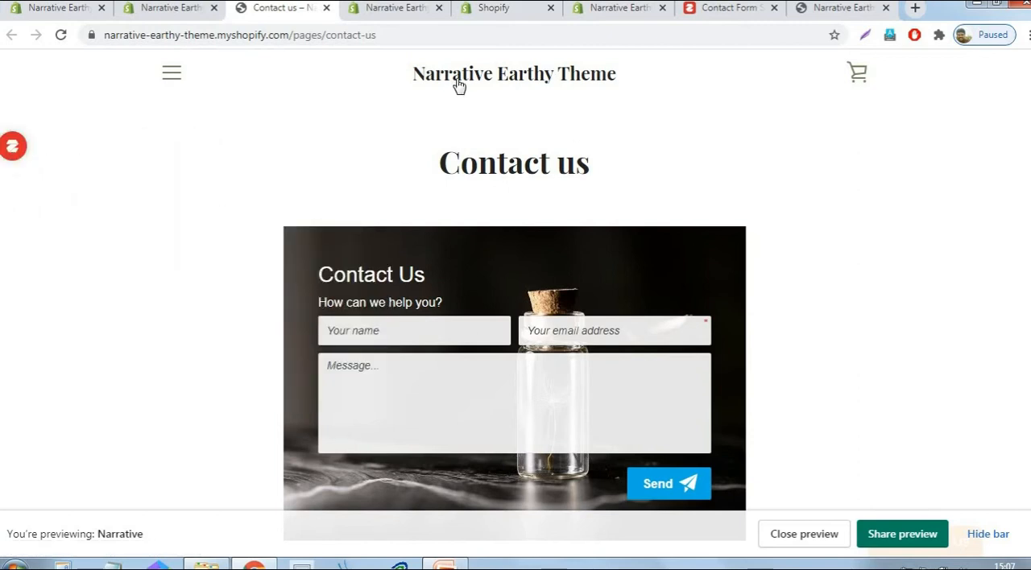
scroll(706, 247, down, 3)
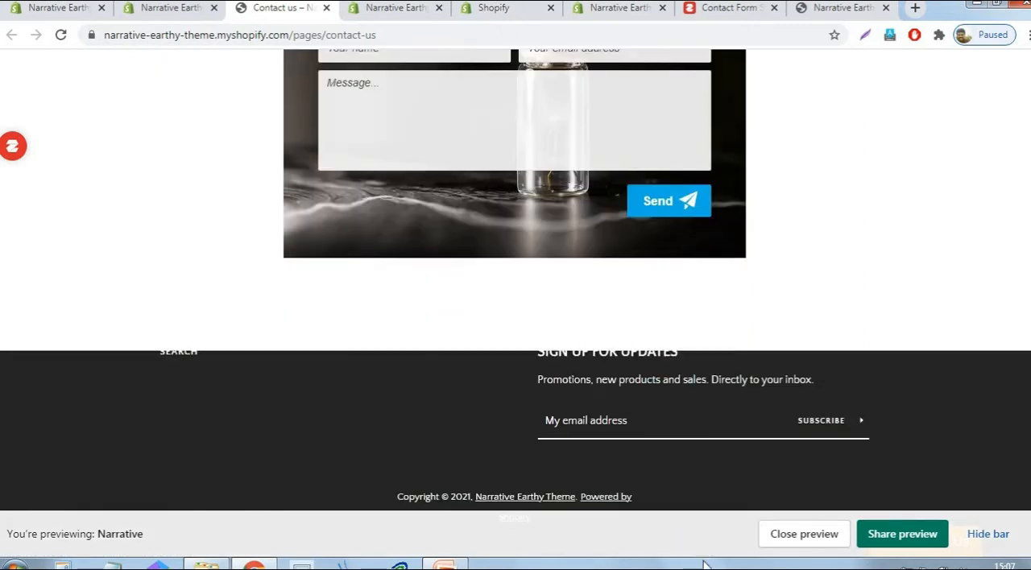
scroll(607, 340, up, 4)
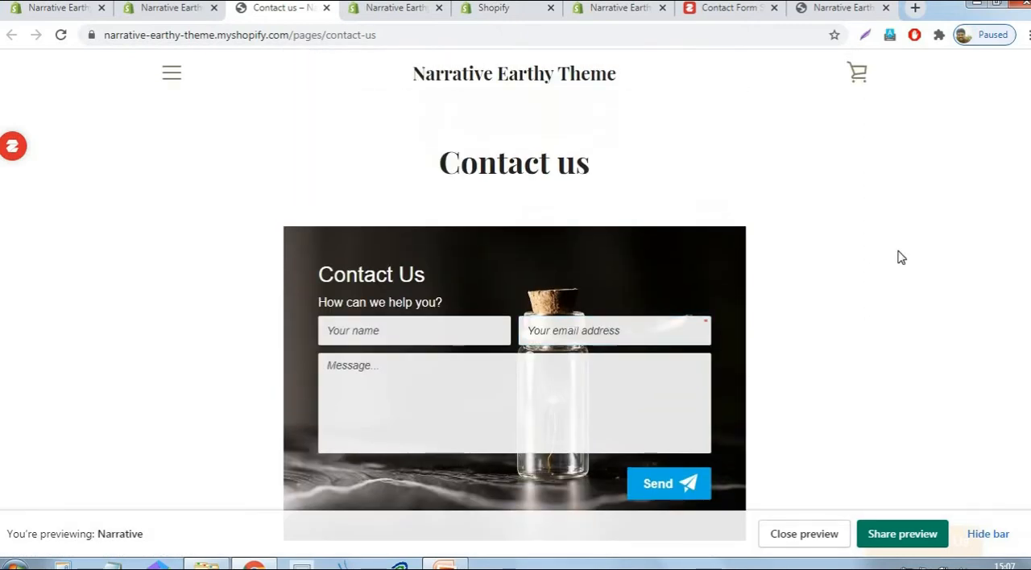
scroll(879, 214, down, 2)
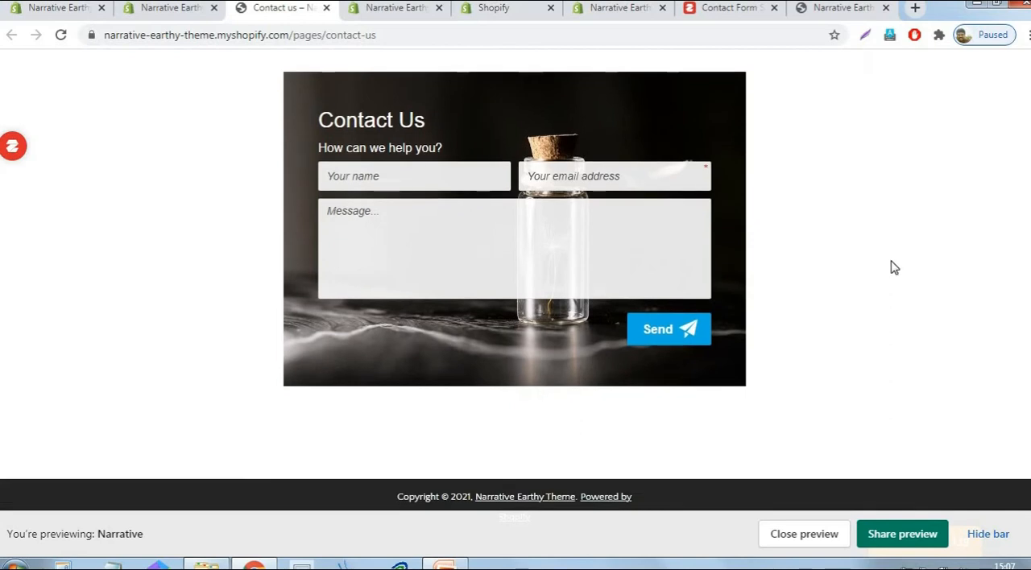
scroll(886, 256, up, 2)
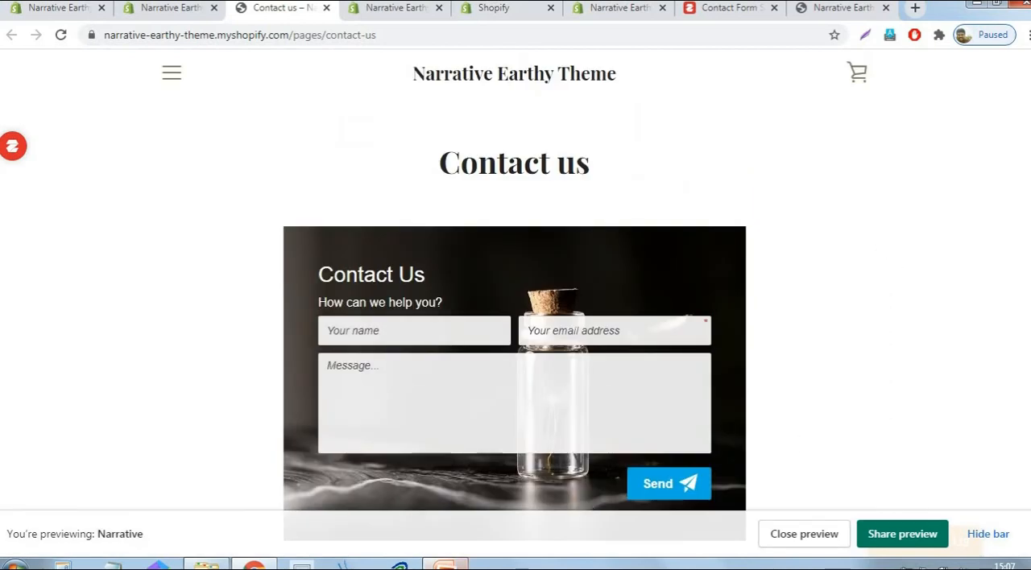
- Return to the store admin and look over the list of created pages
click(187, 9)
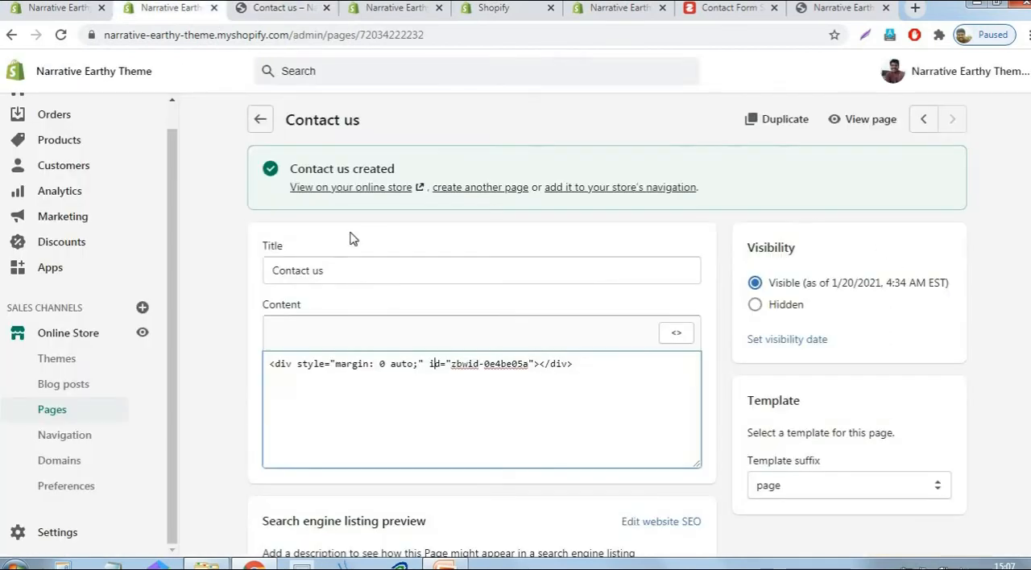
click(52, 411)
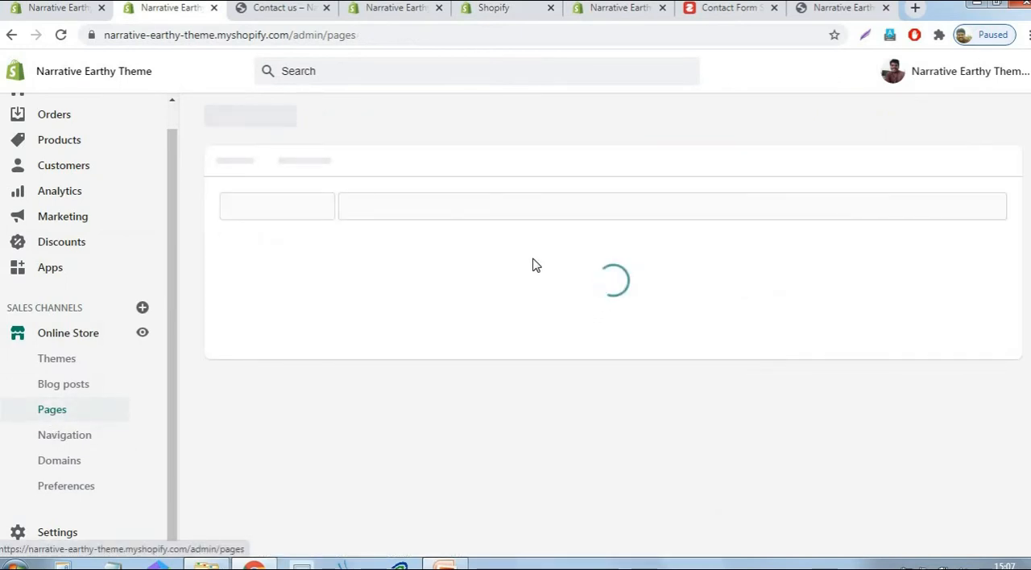
scroll(687, 270, down, 3)
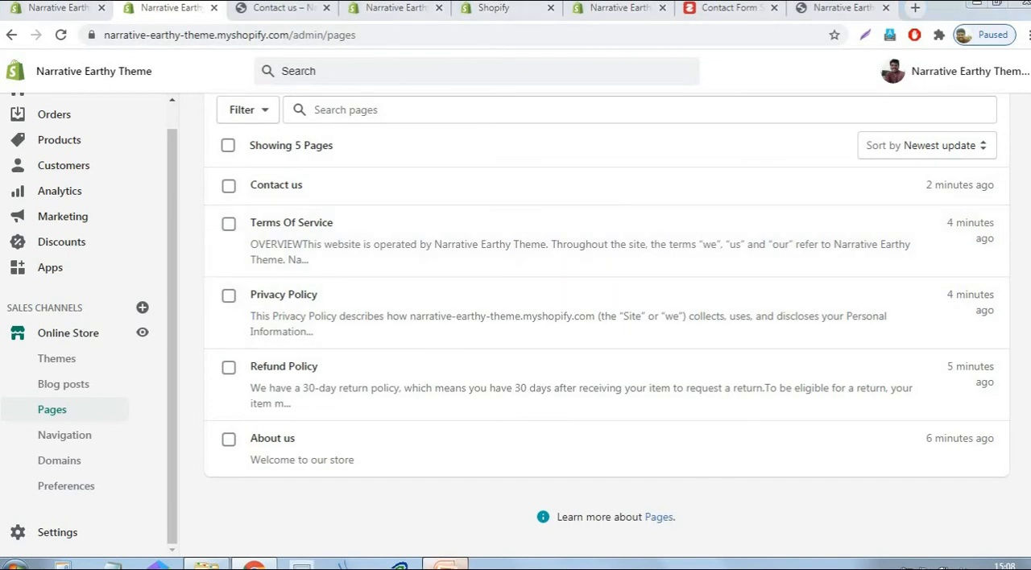
- Switch to the PowerPoint outline and grey out the line "Adding all important pages"
click(446, 565)
drag(671, 360, 427, 362)
click(365, 73)
drag(646, 372, 569, 373)
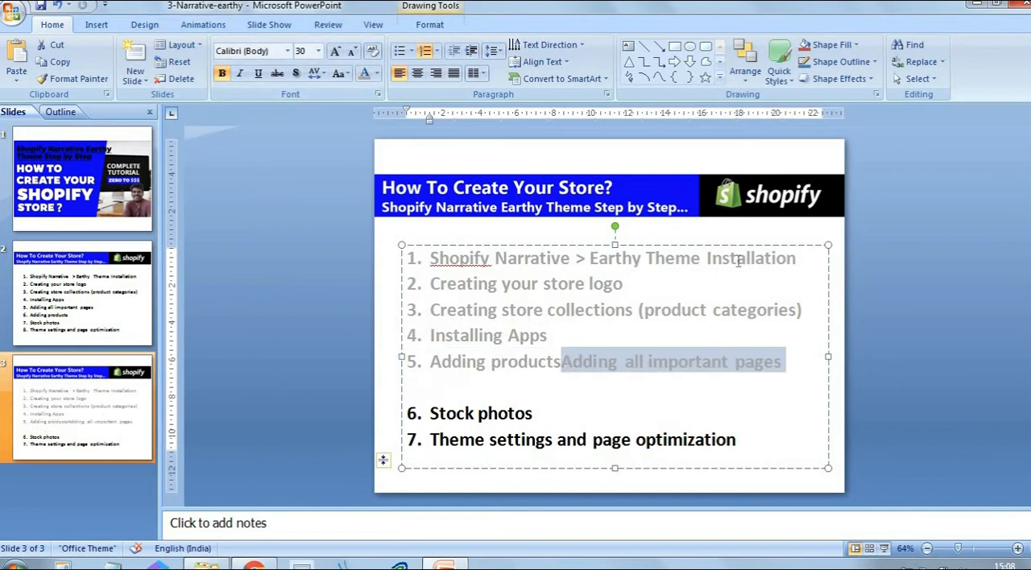
key(Return)
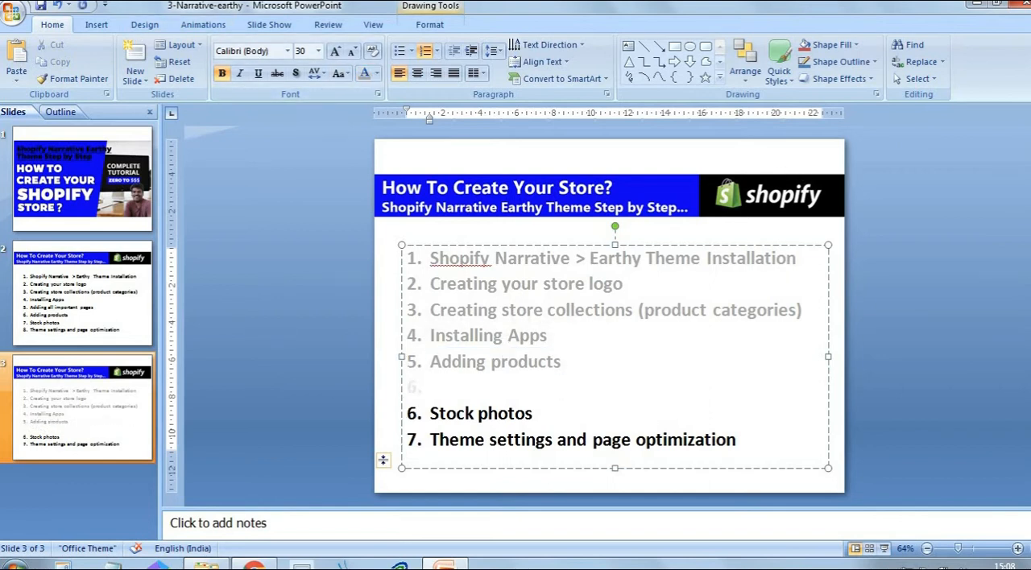
key(ctrl+z)
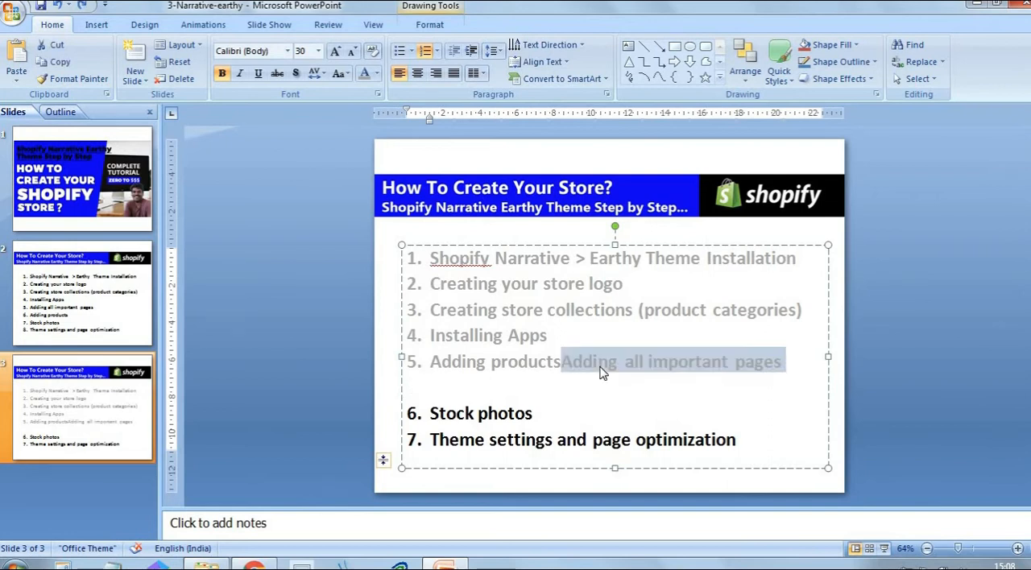
key(ctrl+z)
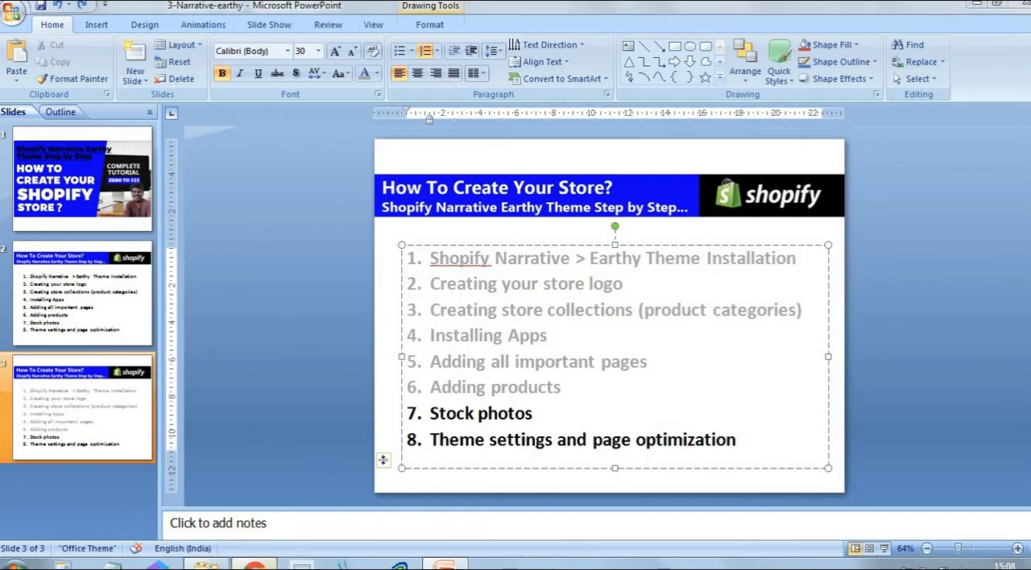
- Switch back to the browser and open pexels.com in the tab showing the Zotabox contact form settings
key(alt+Tab)
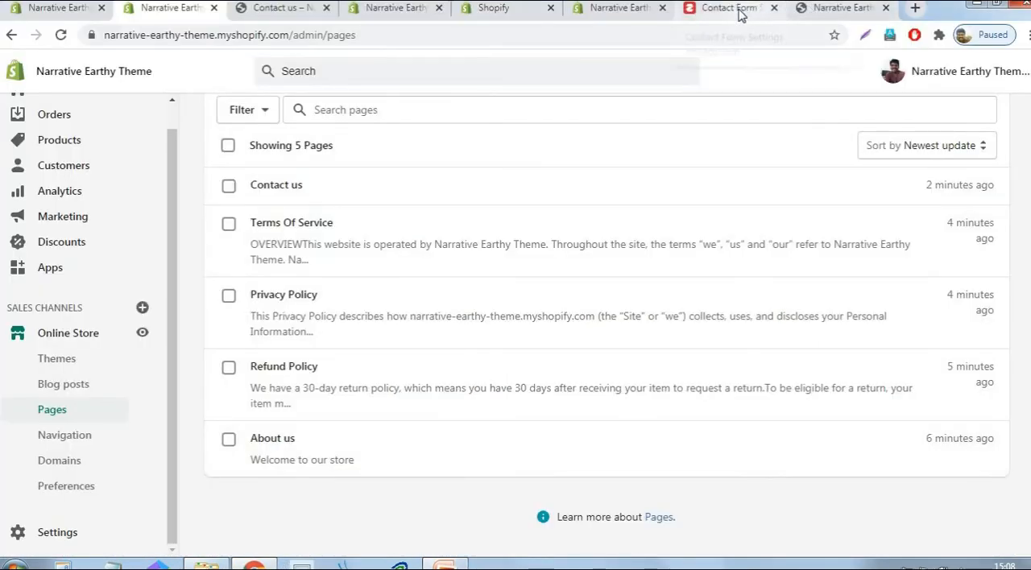
click(744, 16)
click(594, 35)
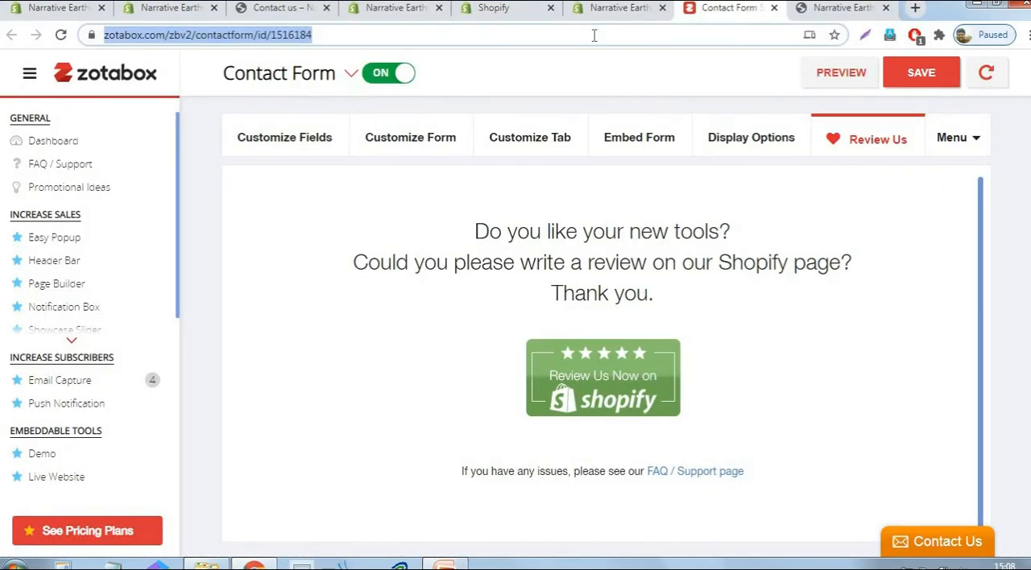
text(pexels.com)
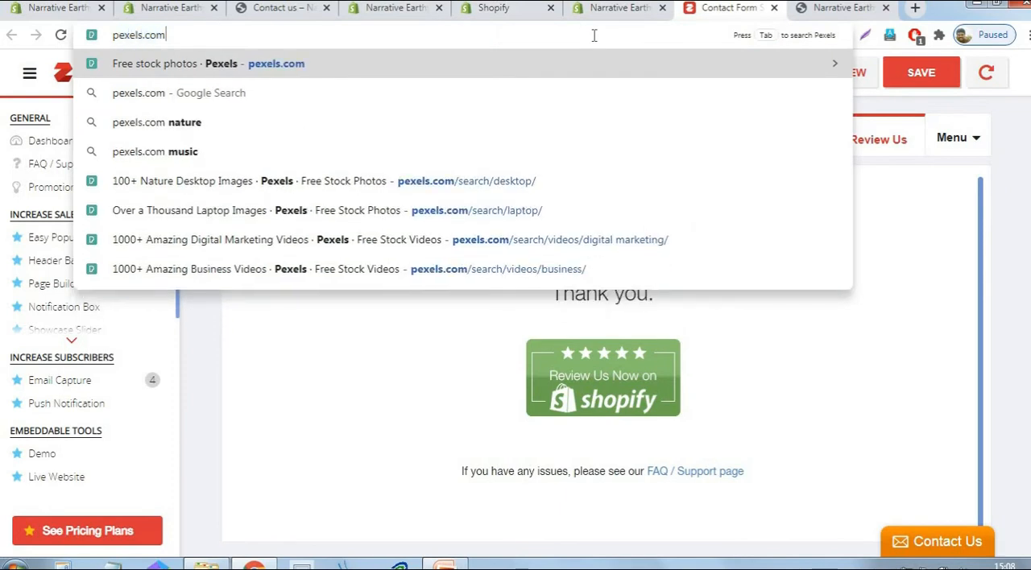
key(Return)
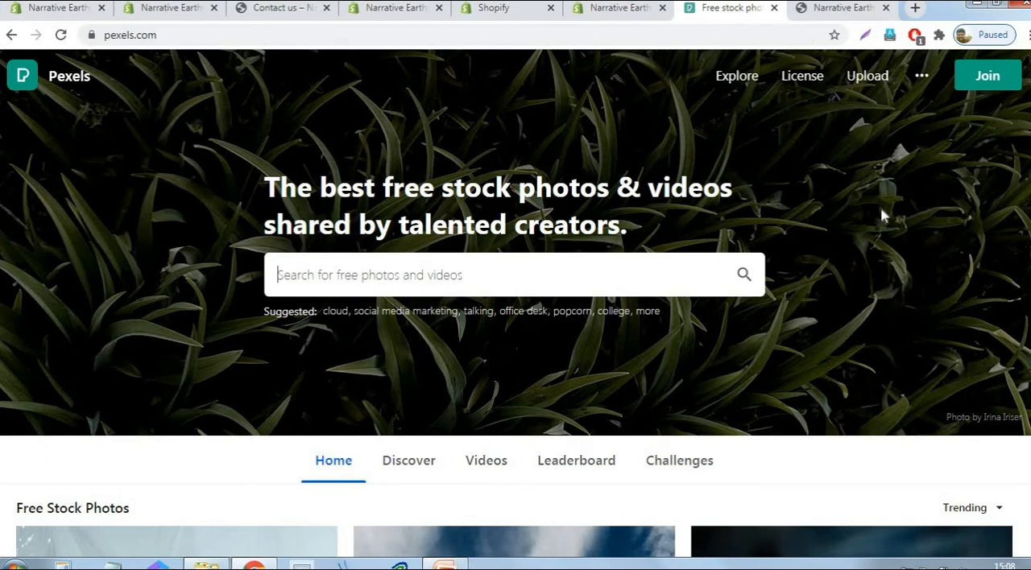
- Examine the placeholder slideshow, image, video and product sections of the store's home page preview, and return to the Pexels home page
click(816, 9)
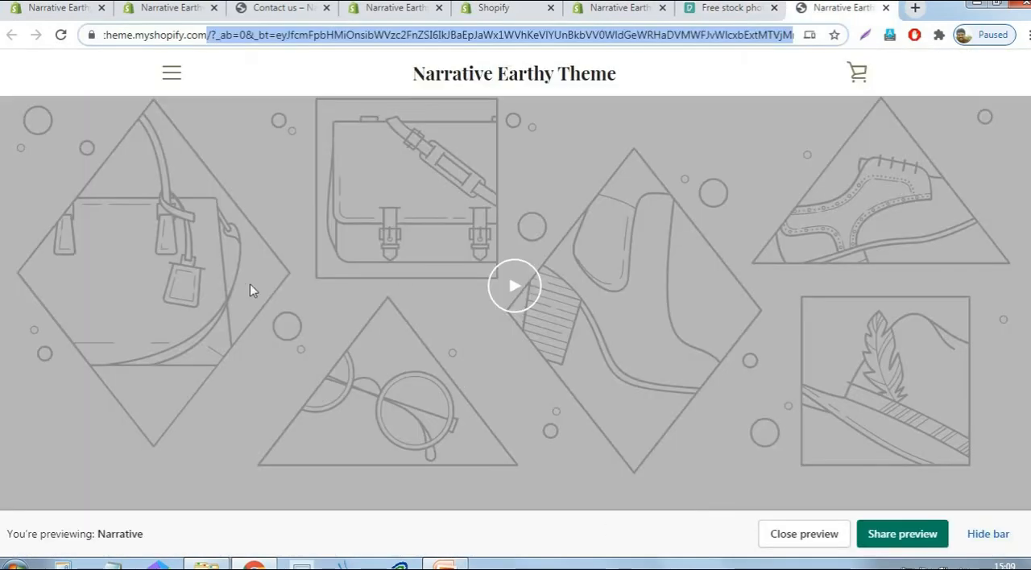
scroll(804, 290, up, 2)
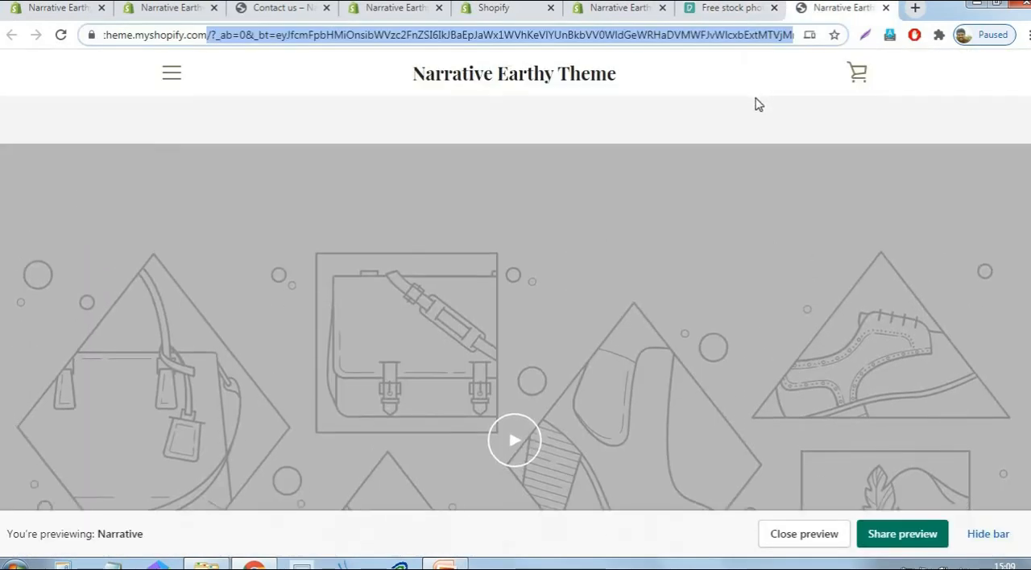
click(800, 274)
scroll(800, 273, up, 11)
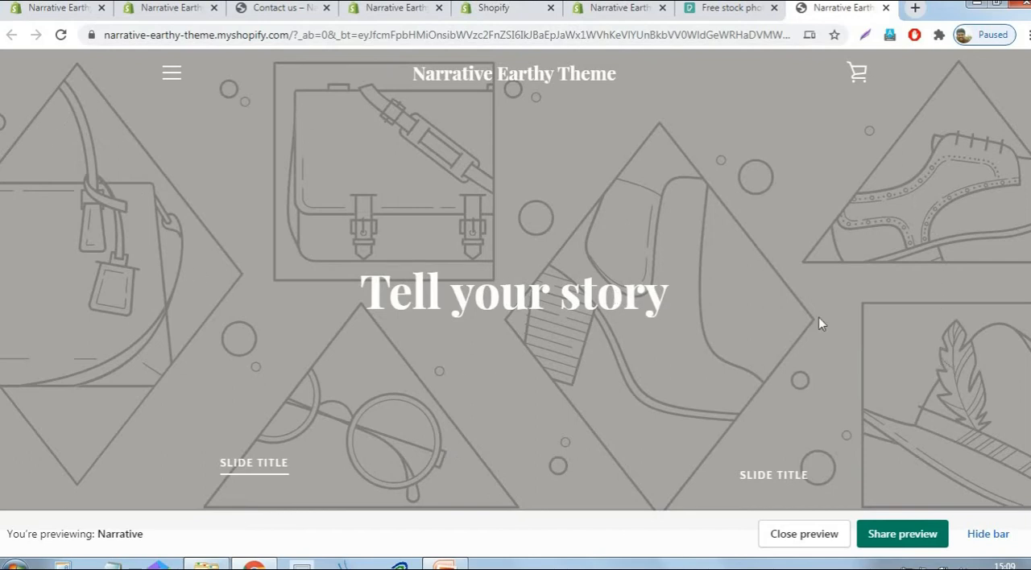
scroll(781, 322, down, 7)
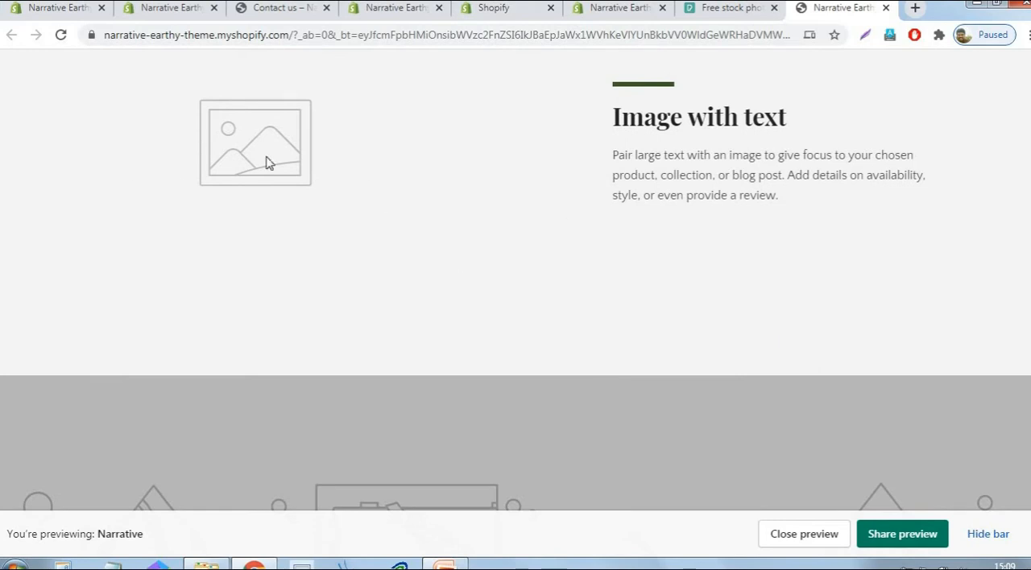
scroll(979, 317, down, 6)
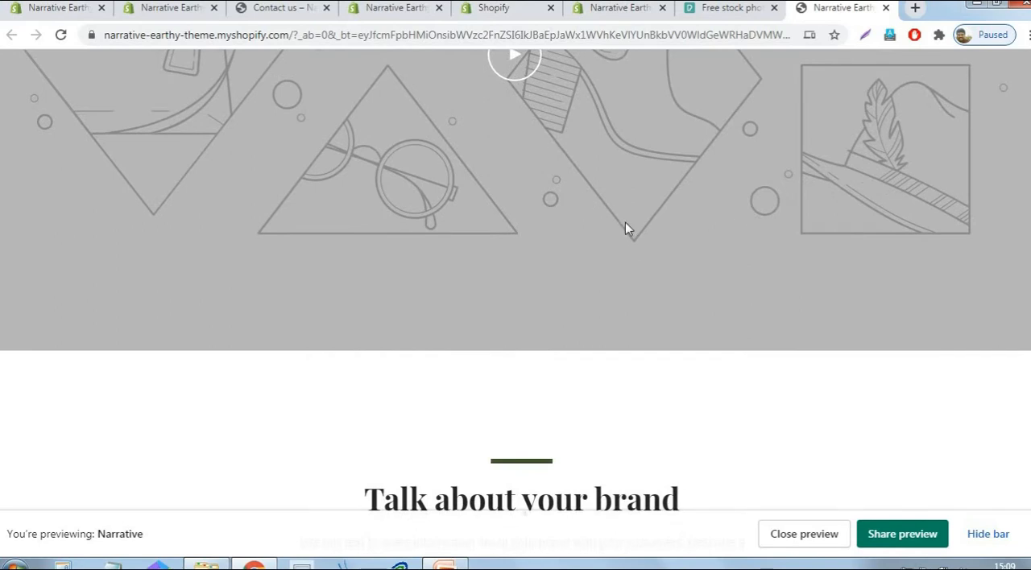
scroll(626, 223, up, 3)
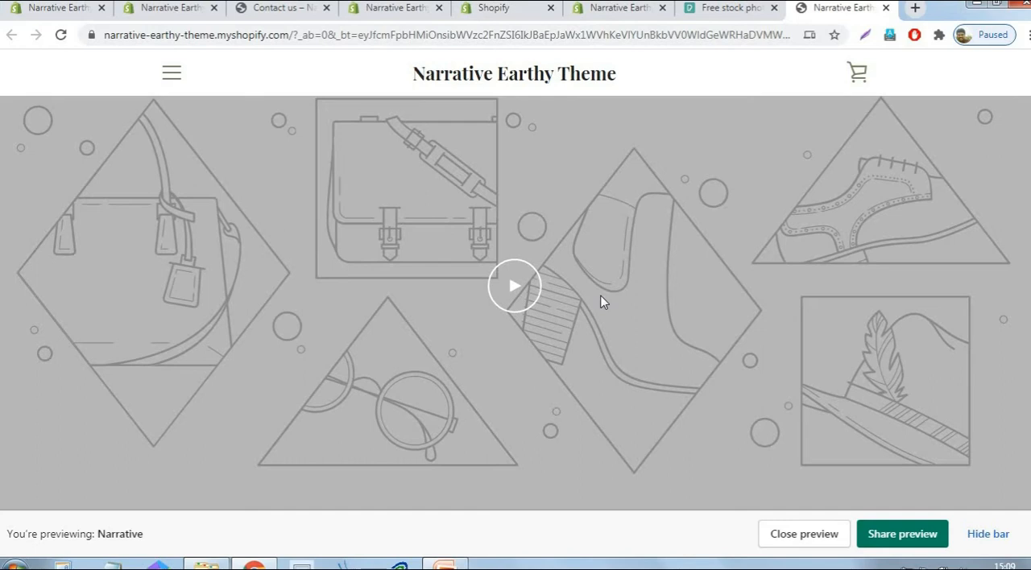
scroll(664, 308, down, 10)
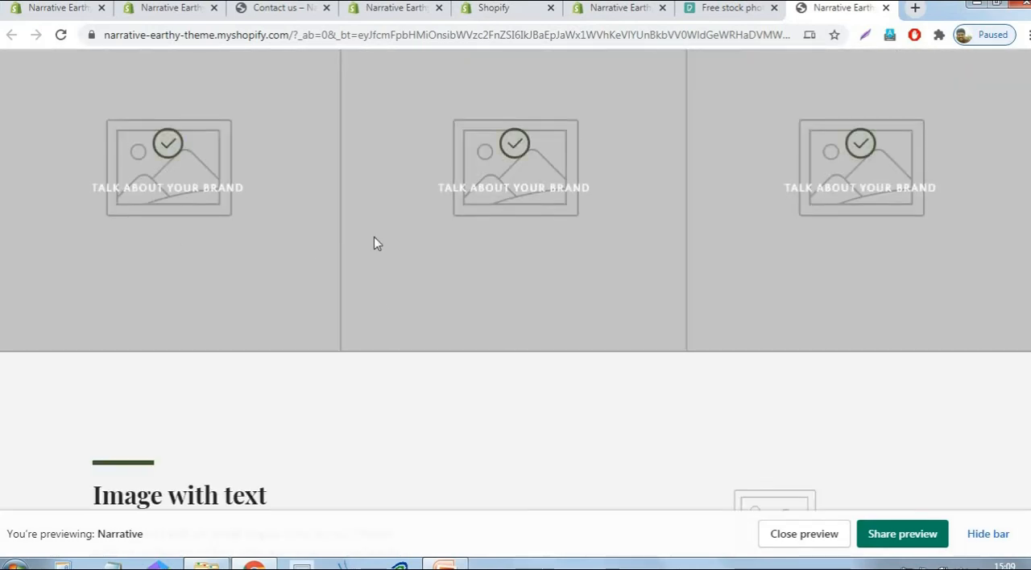
scroll(744, 263, down, 8)
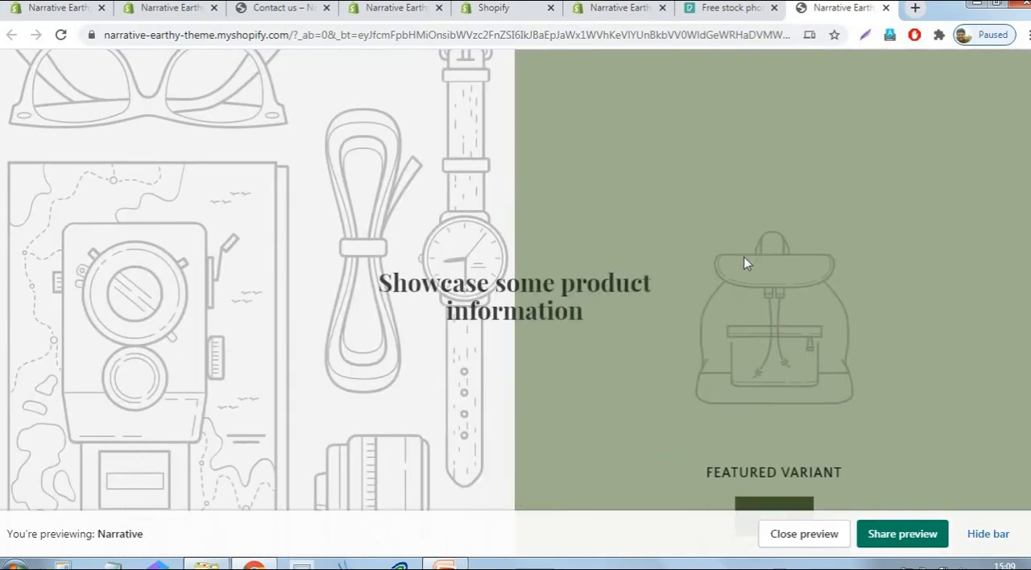
scroll(655, 322, down, 10)
scroll(656, 327, up, 10)
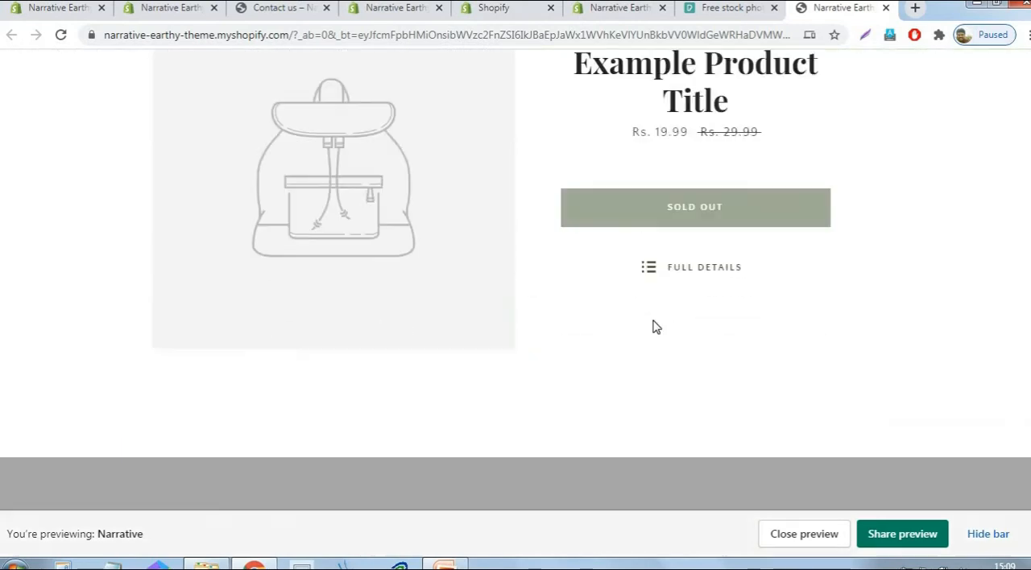
scroll(656, 327, up, 5)
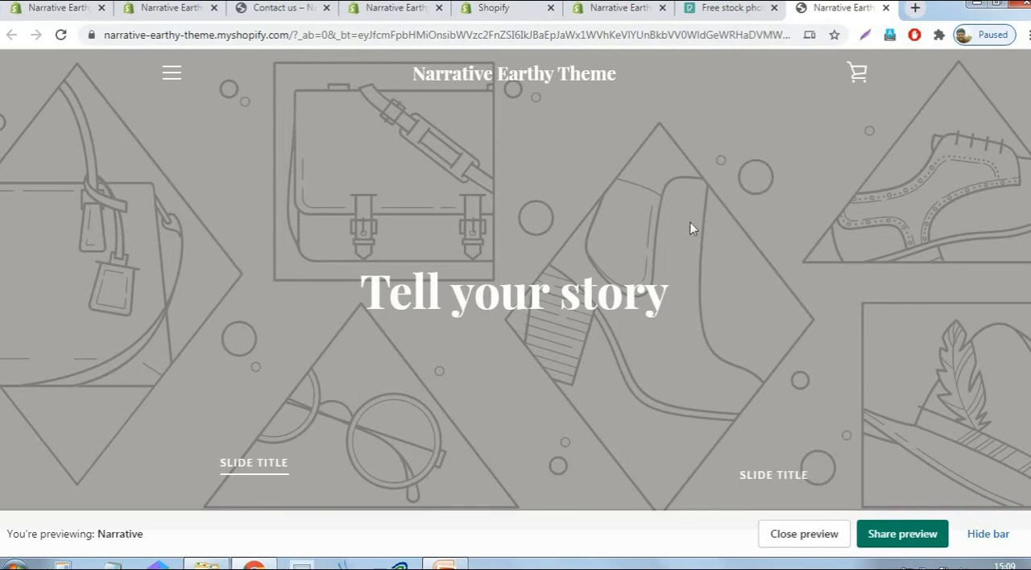
click(746, 10)
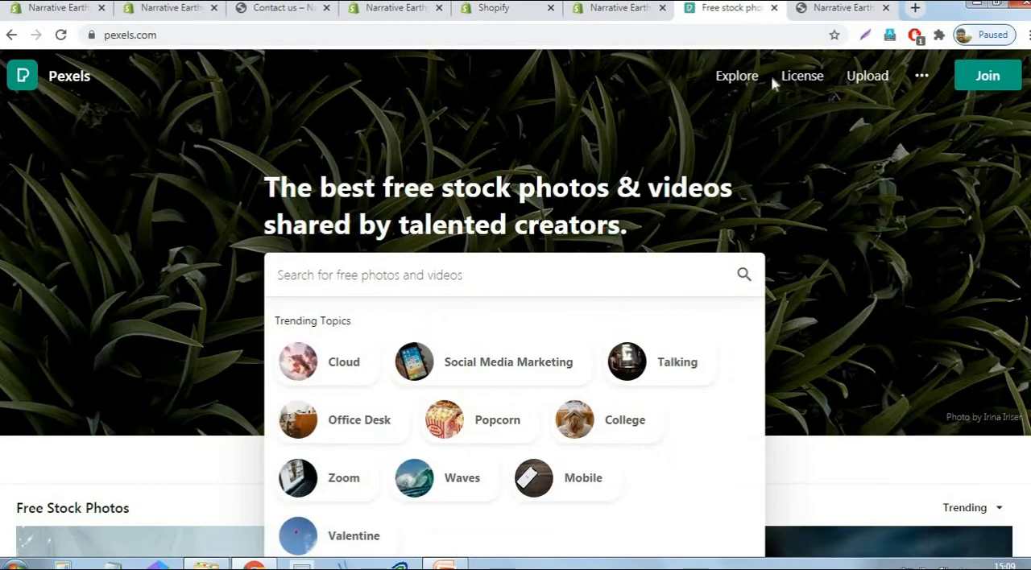
click(950, 260)
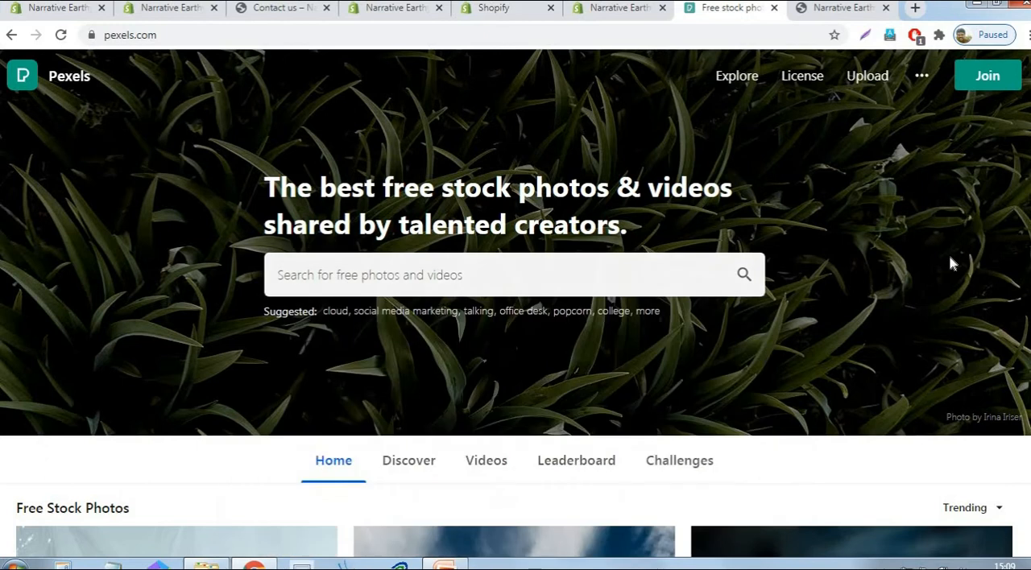
- Search Pexels for "camping tent" photos
click(463, 276)
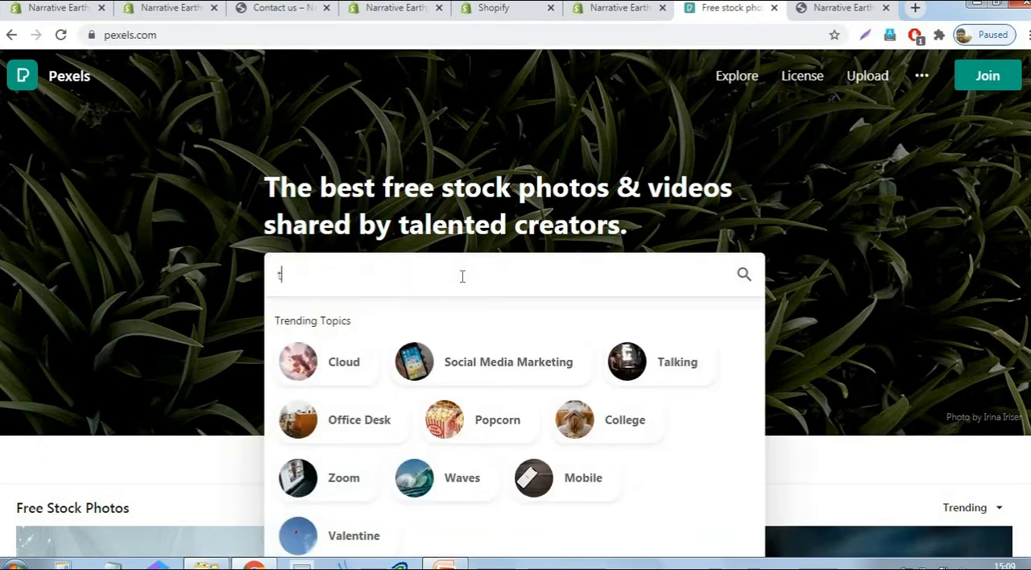
text(tent)
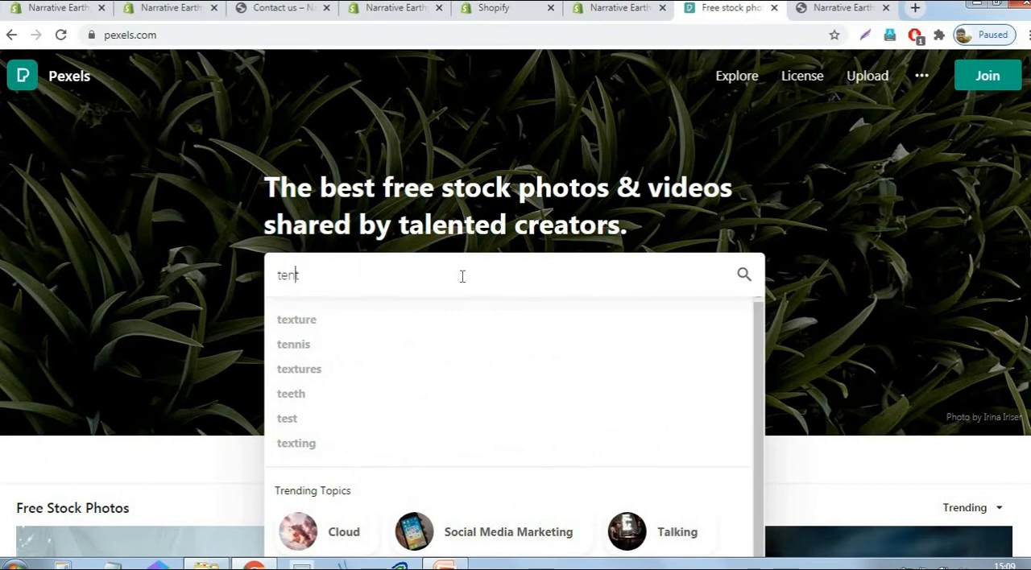
text(camping)
key(Return)
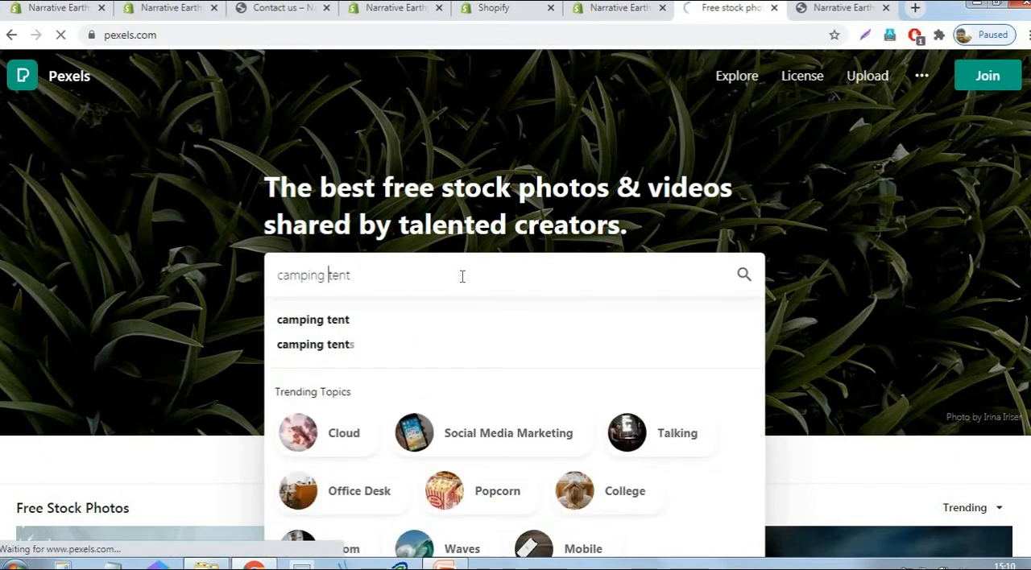
click(349, 327)
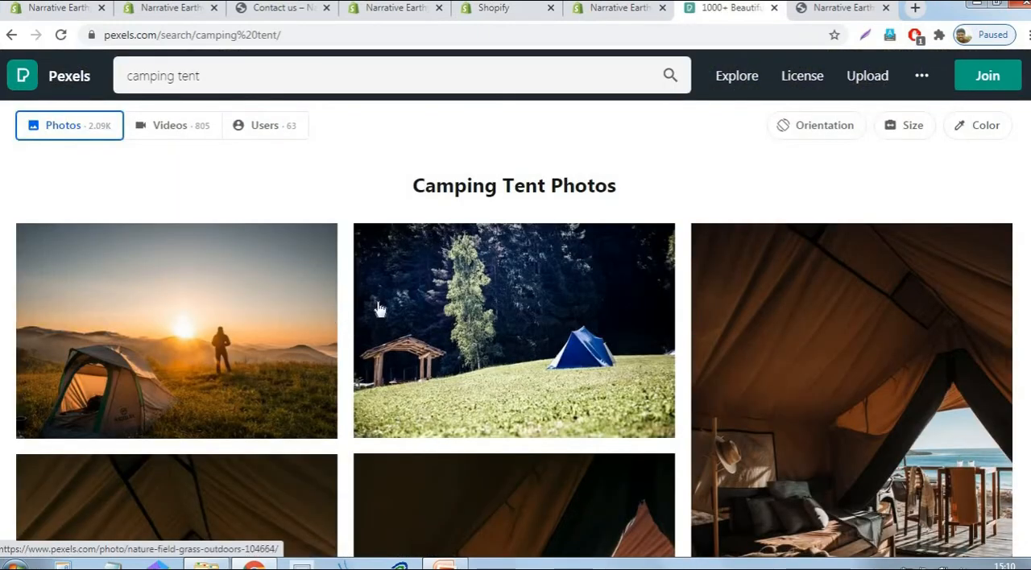
- Download the photo of a person standing near a tent at sunrise in Large (1920 x 1281) to the Logo folder and return to the results
scroll(661, 322, down, 3)
scroll(176, 318, up, 1)
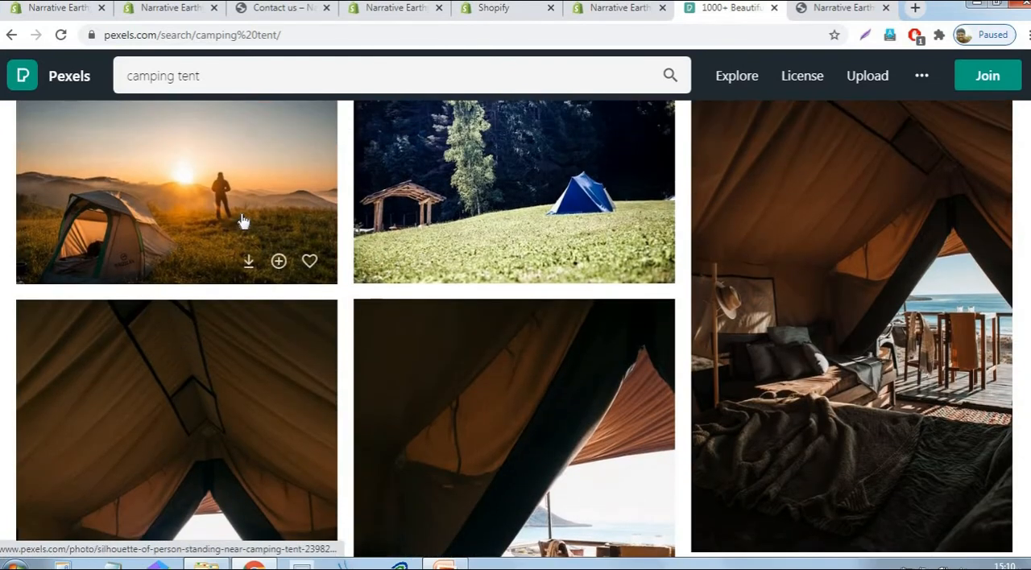
click(239, 215)
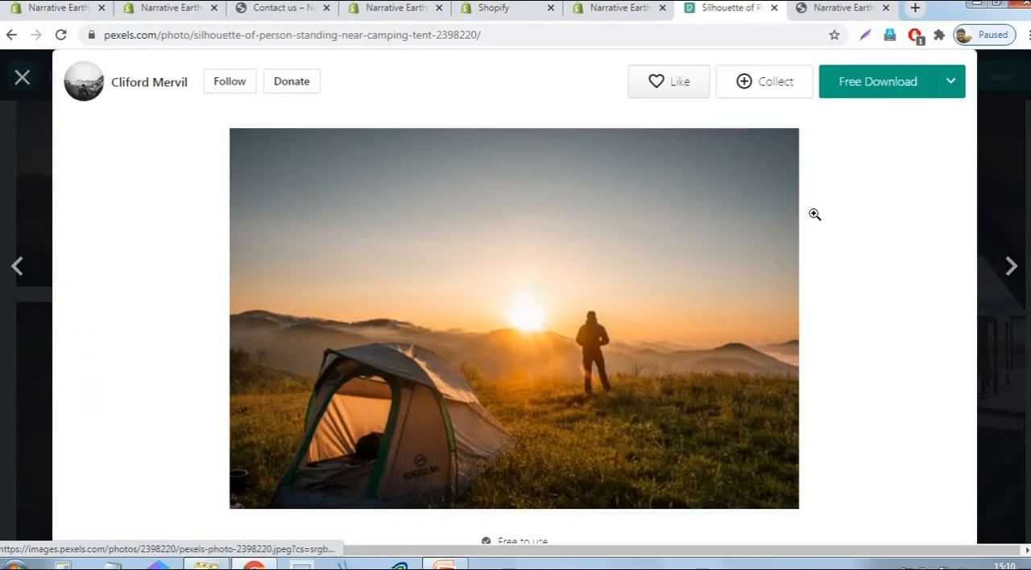
click(952, 84)
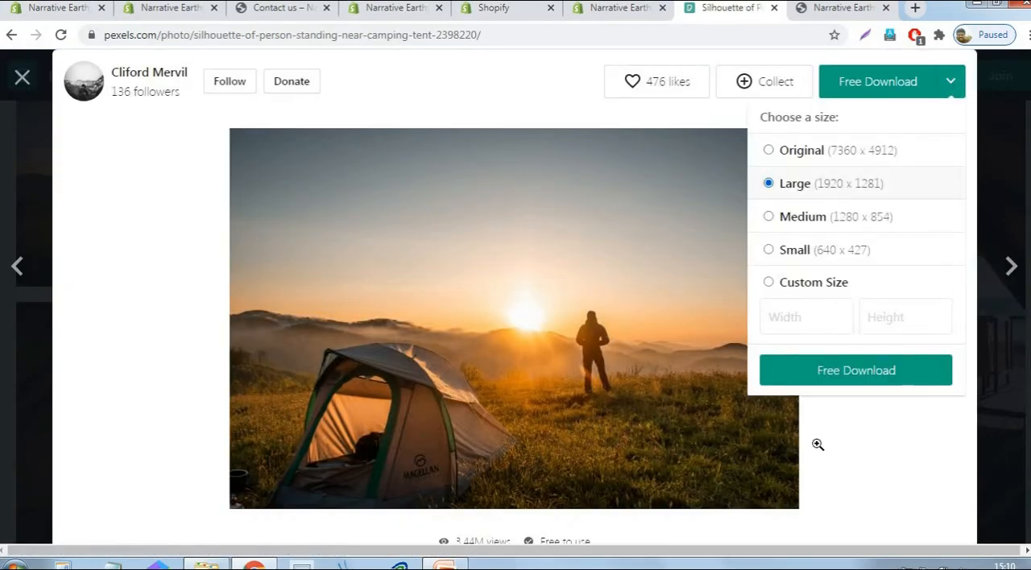
click(837, 401)
click(953, 88)
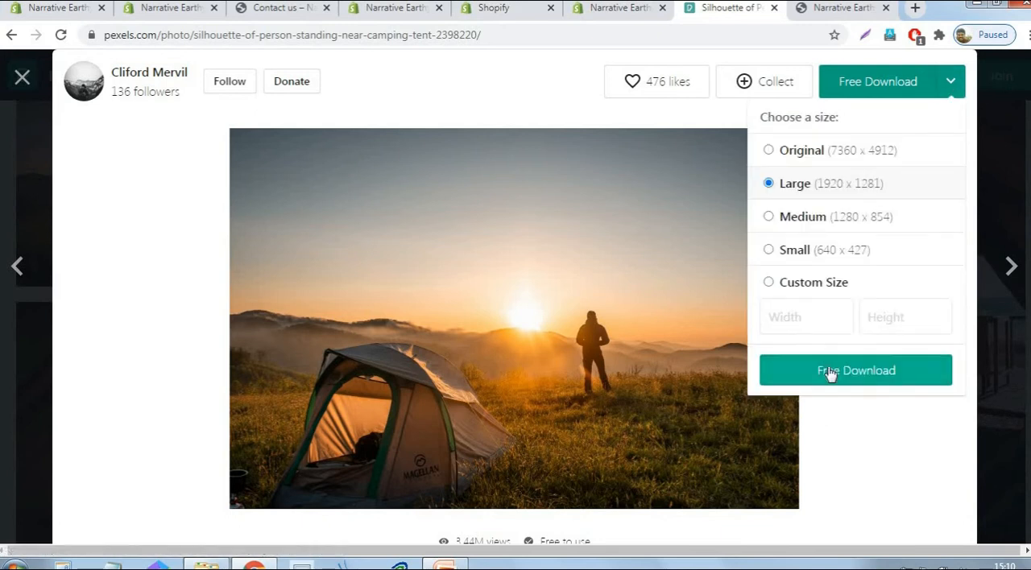
click(829, 369)
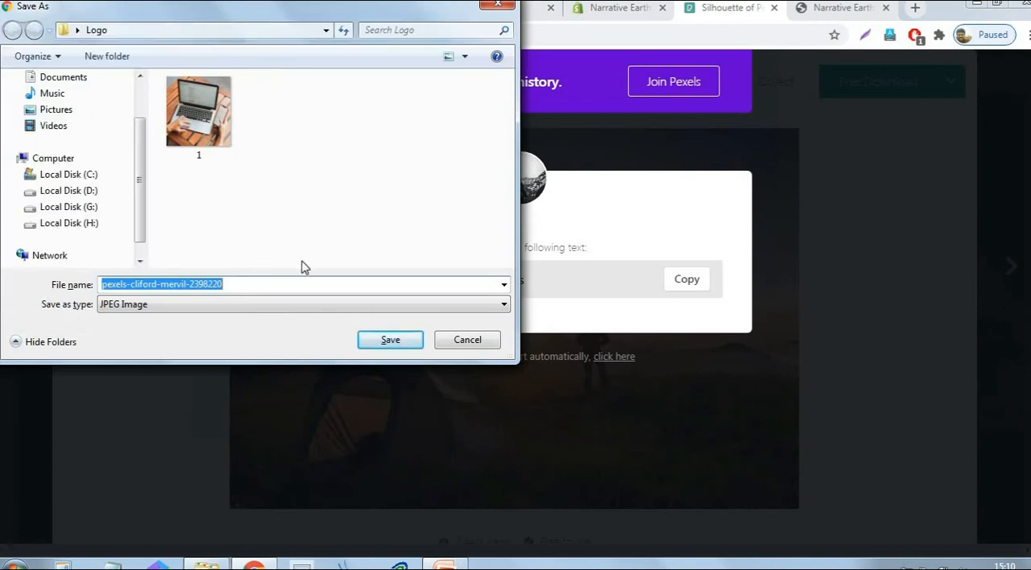
click(392, 340)
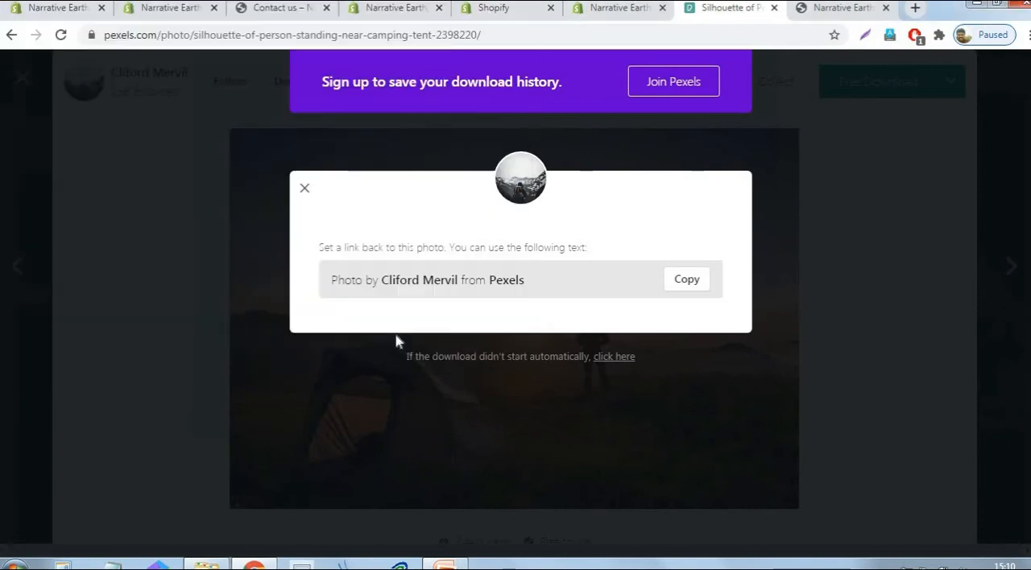
click(305, 189)
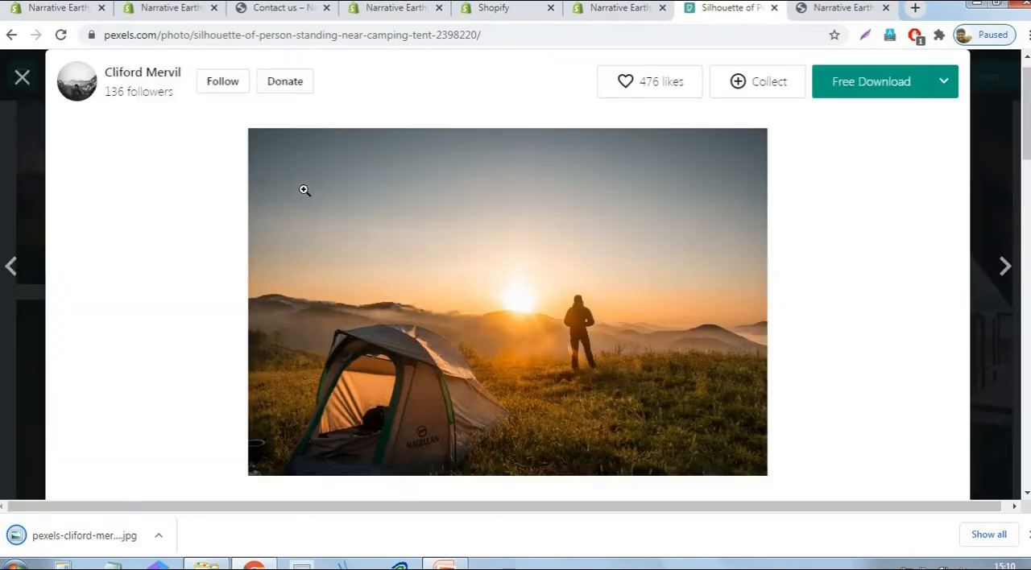
click(22, 77)
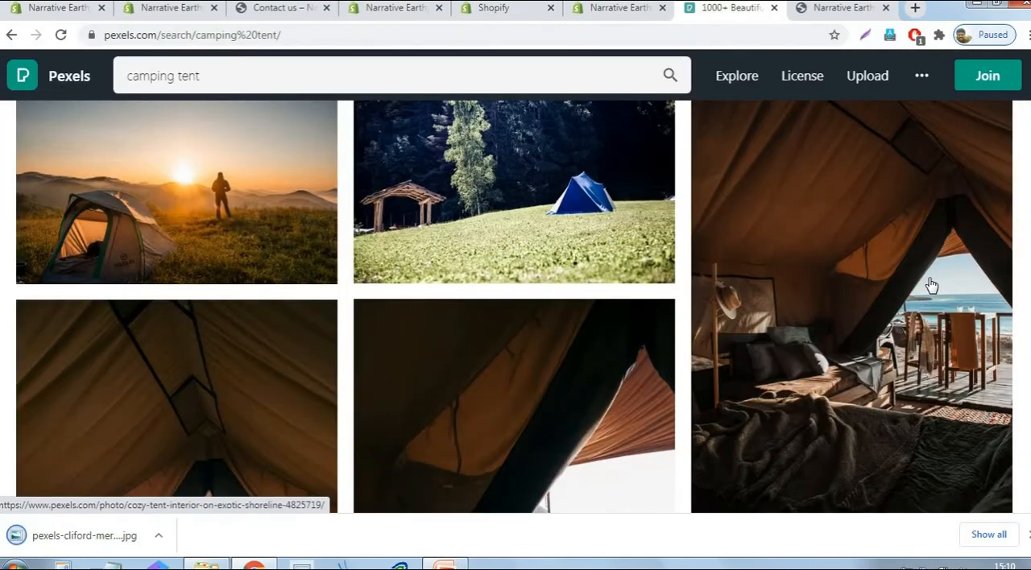
- Find the photo of the yellow tent under a starry night and download it in Large (1920 x 1275) to the Logo folder
scroll(931, 285, down, 15)
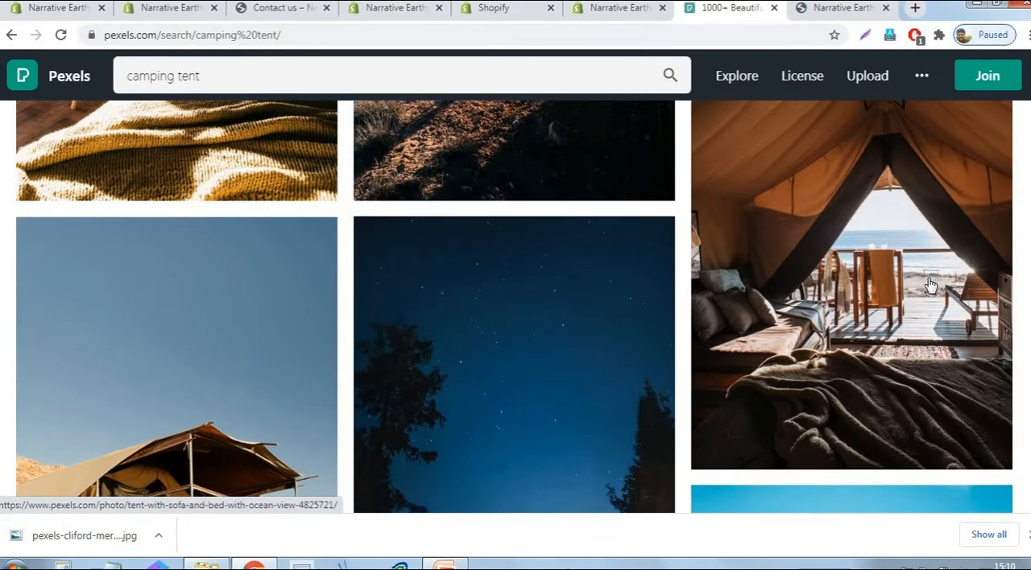
scroll(931, 285, down, 5)
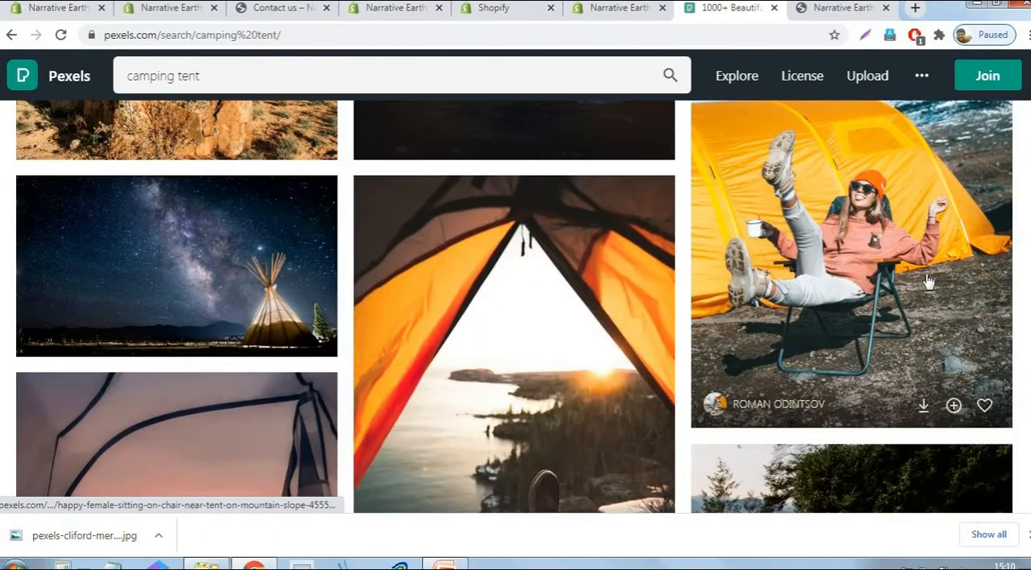
scroll(929, 282, down, 15)
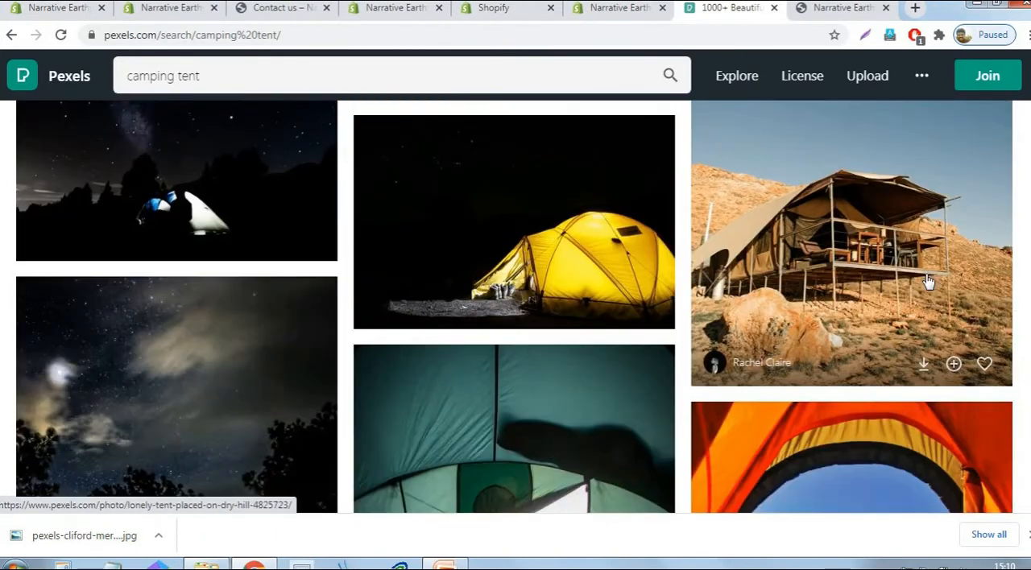
scroll(929, 281, up, 3)
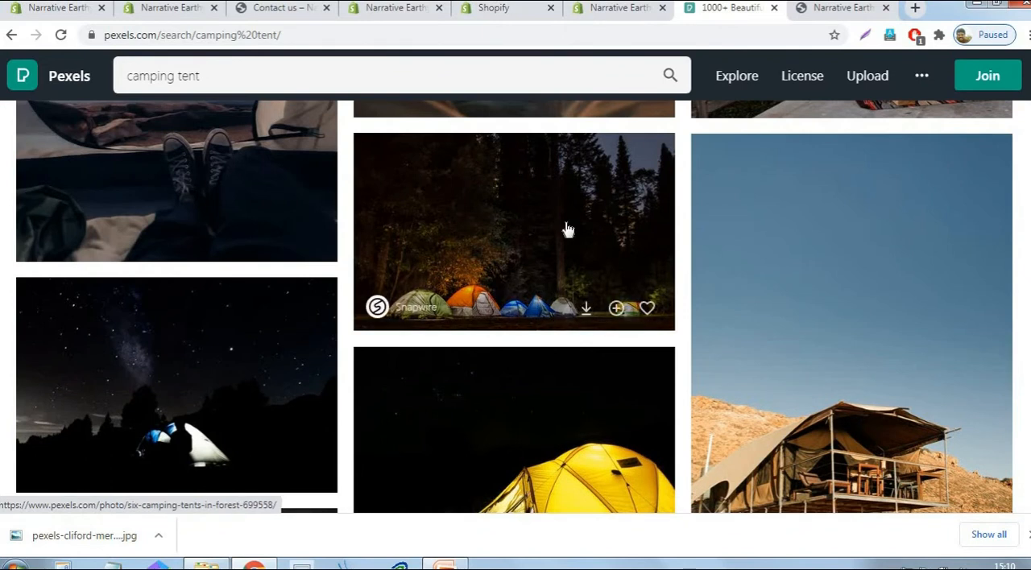
scroll(613, 265, down, 3)
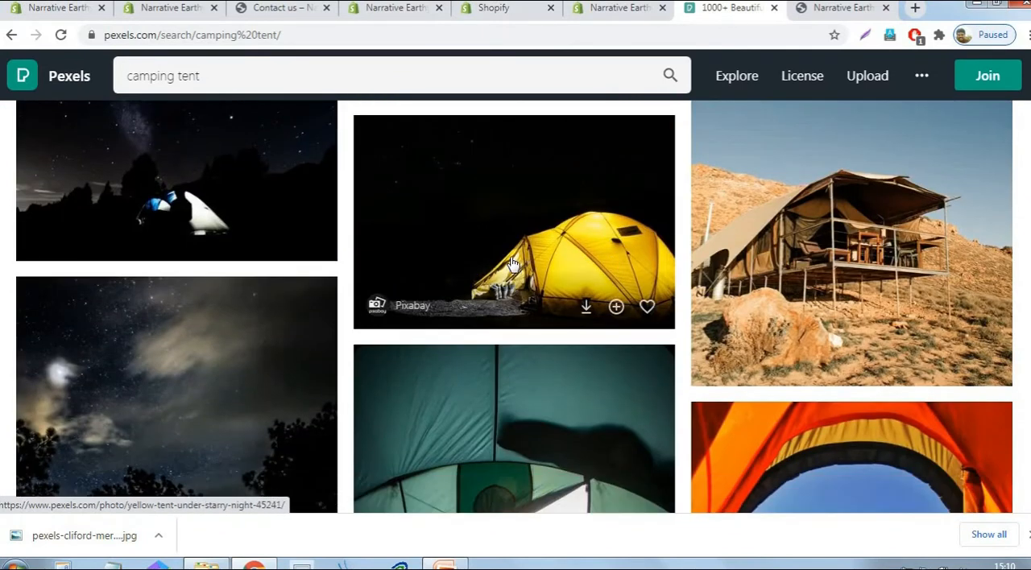
click(533, 235)
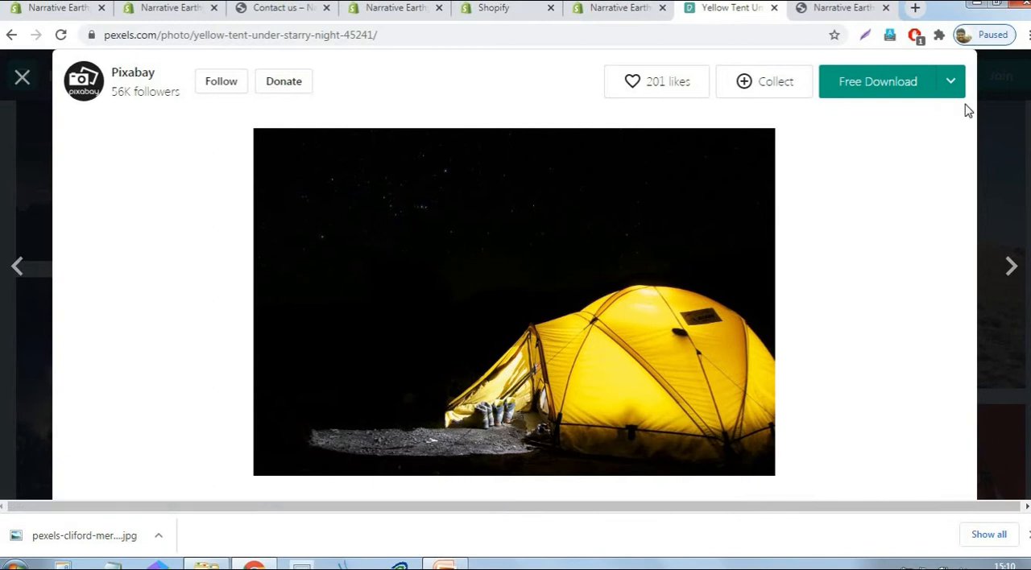
click(951, 84)
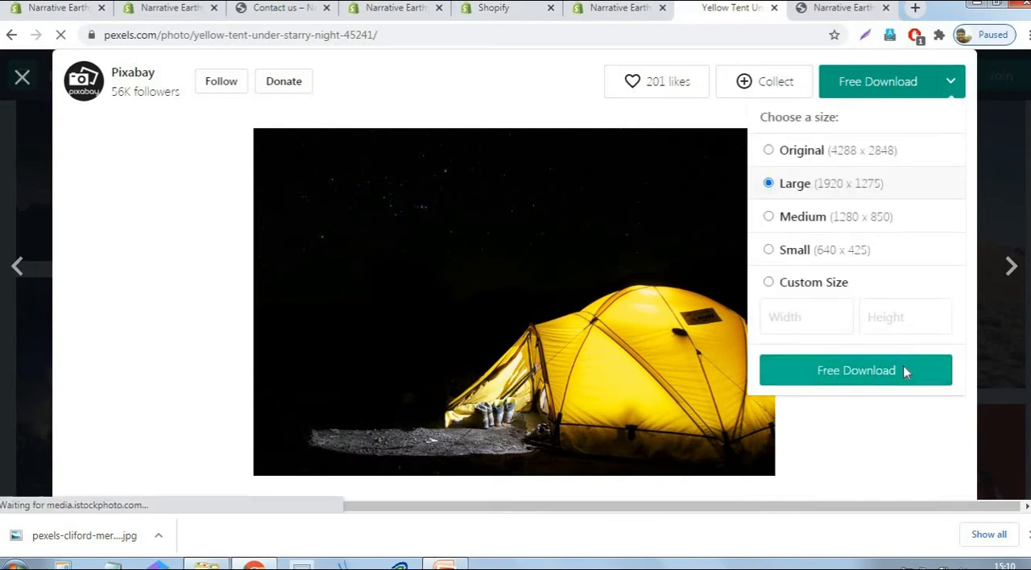
click(903, 369)
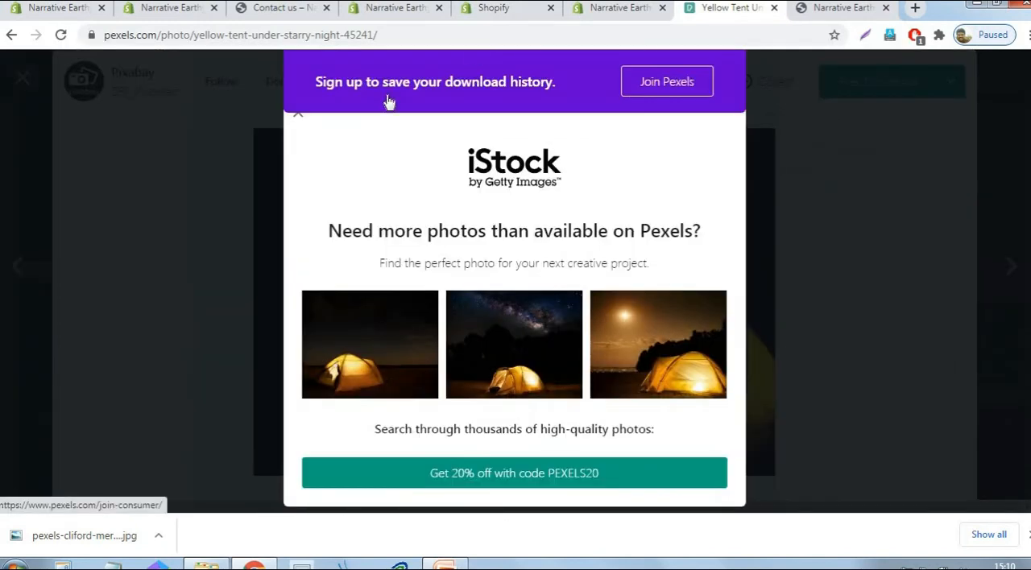
click(390, 340)
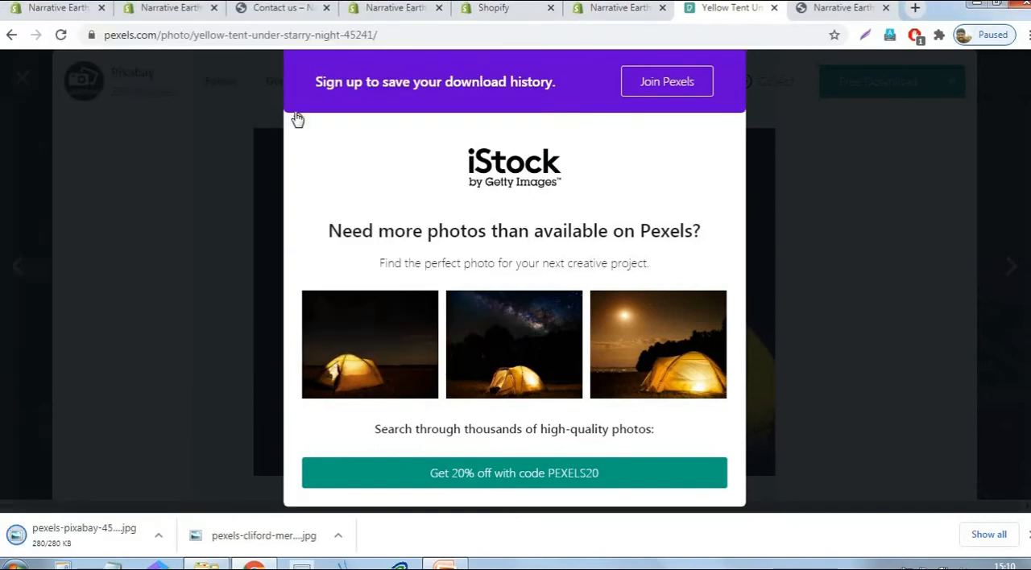
click(364, 73)
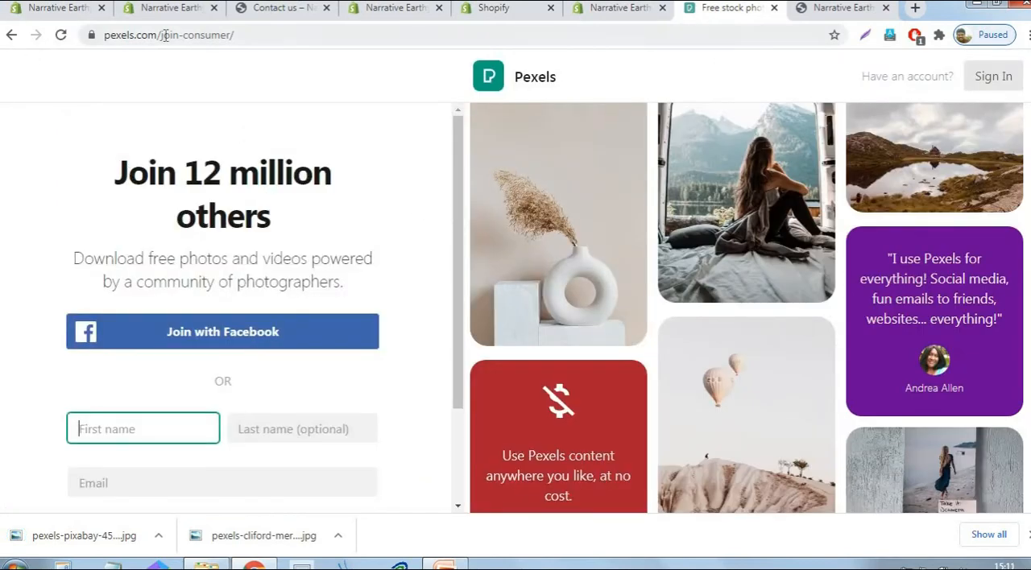
- Return from the sign-up page to the Pexels home page and search for "tent"
drag(159, 35, 359, 37)
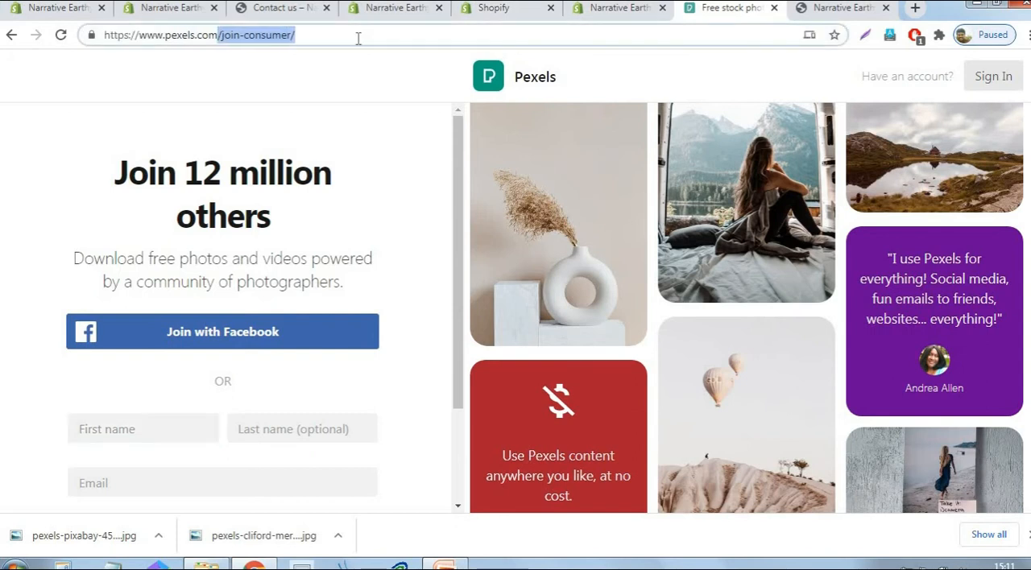
key(BackSpace)
key(Return)
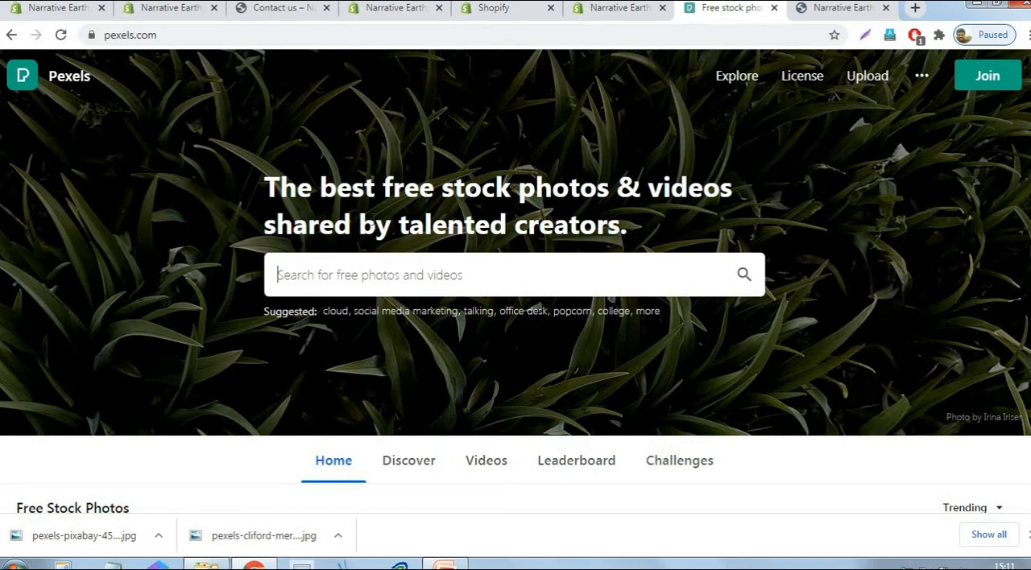
text(tent)
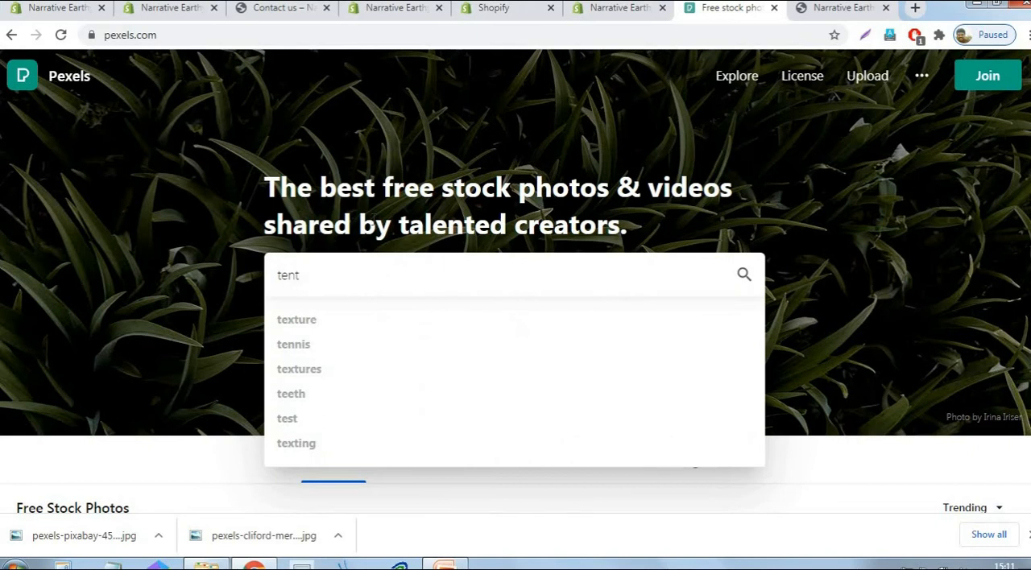
key(Return)
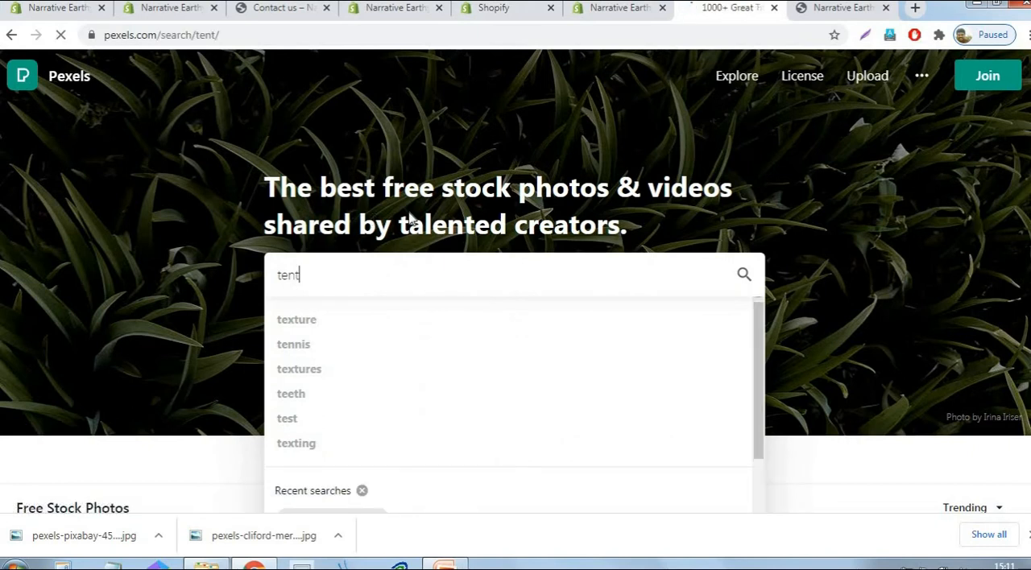
- Download the photo of pitched dome tents overlooking mountain ranges in Large (1920 x 1245) to the Logo folder and return to the results
scroll(856, 244, down, 4)
scroll(856, 245, up, 2)
scroll(855, 245, up, 1)
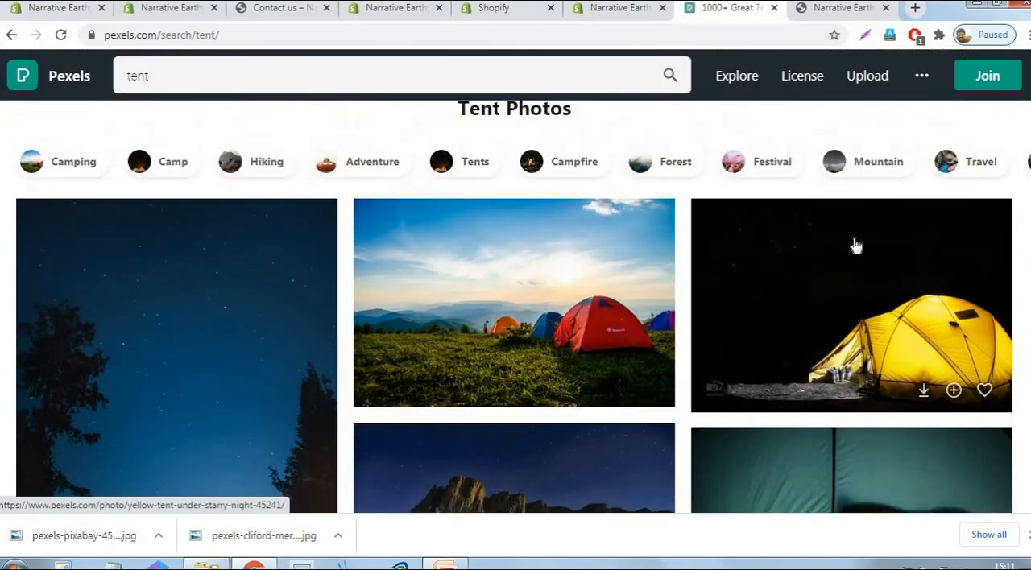
click(571, 306)
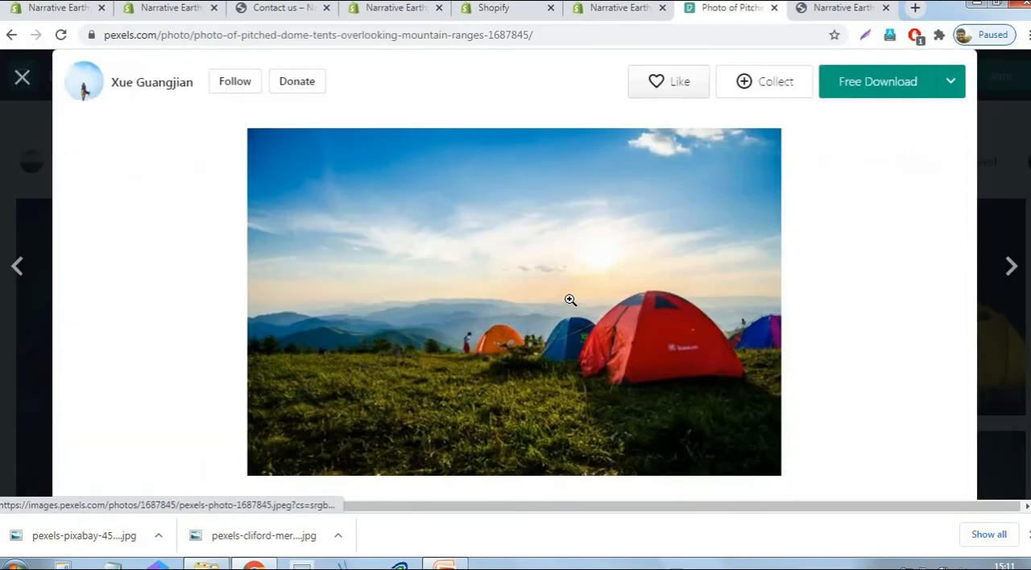
click(949, 85)
click(868, 185)
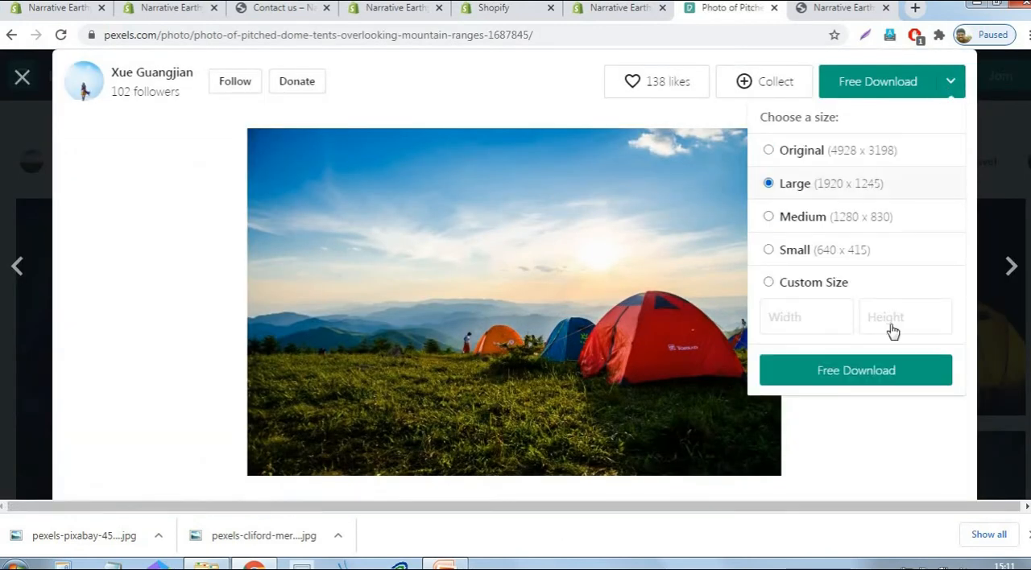
click(878, 385)
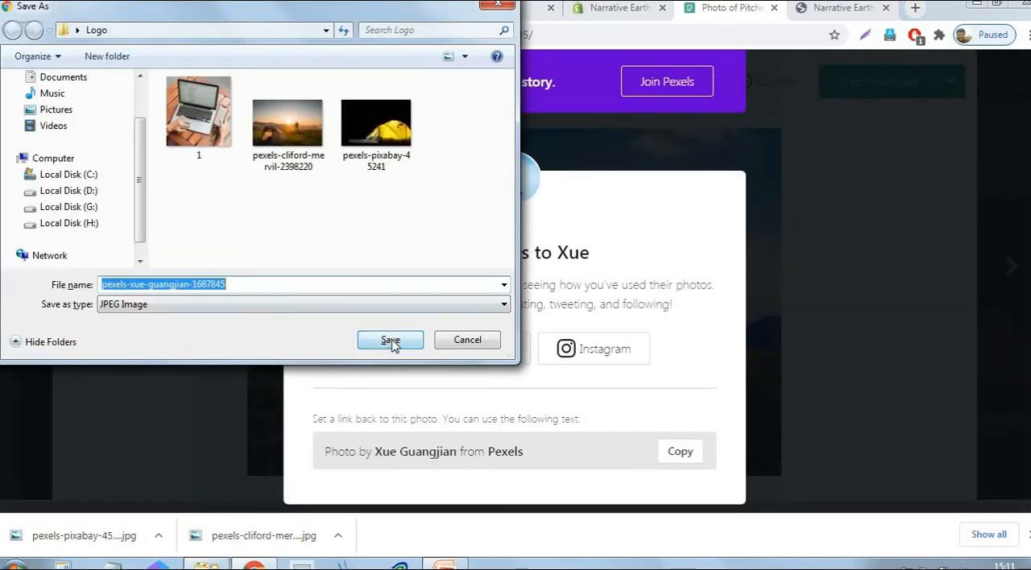
click(391, 341)
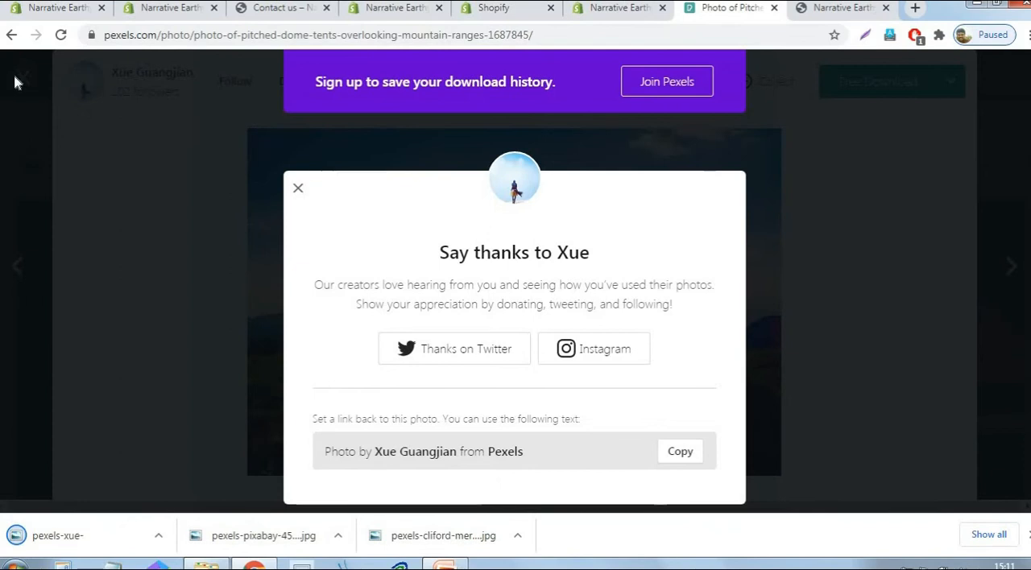
click(14, 77)
scroll(543, 283, down, 4)
scroll(110, 83, up, 3)
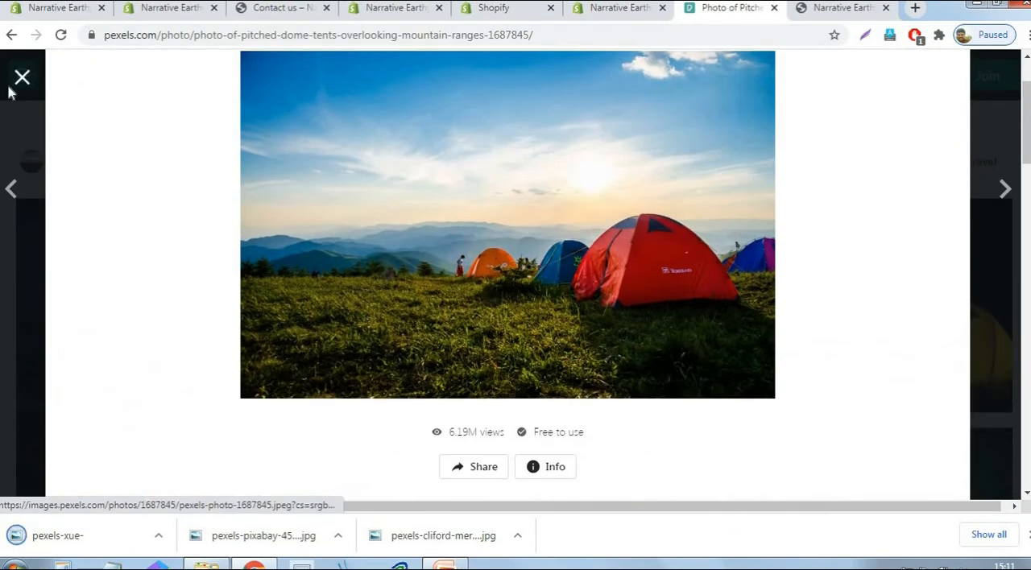
click(20, 80)
- Find the photo of the camping dome tent near a body of water, download it to the Logo folder and return to the results
scroll(697, 305, down, 5)
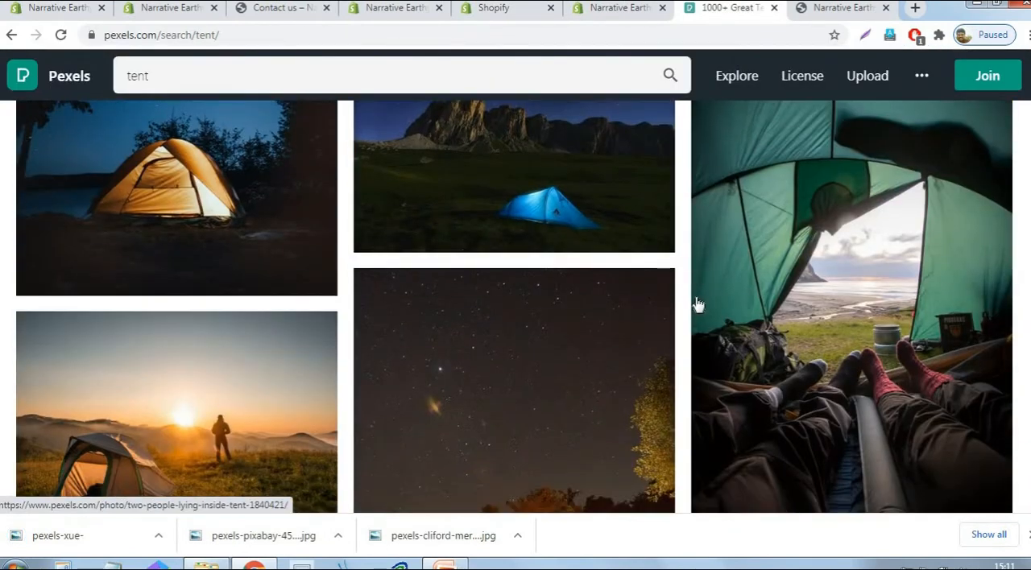
scroll(698, 304, down, 3)
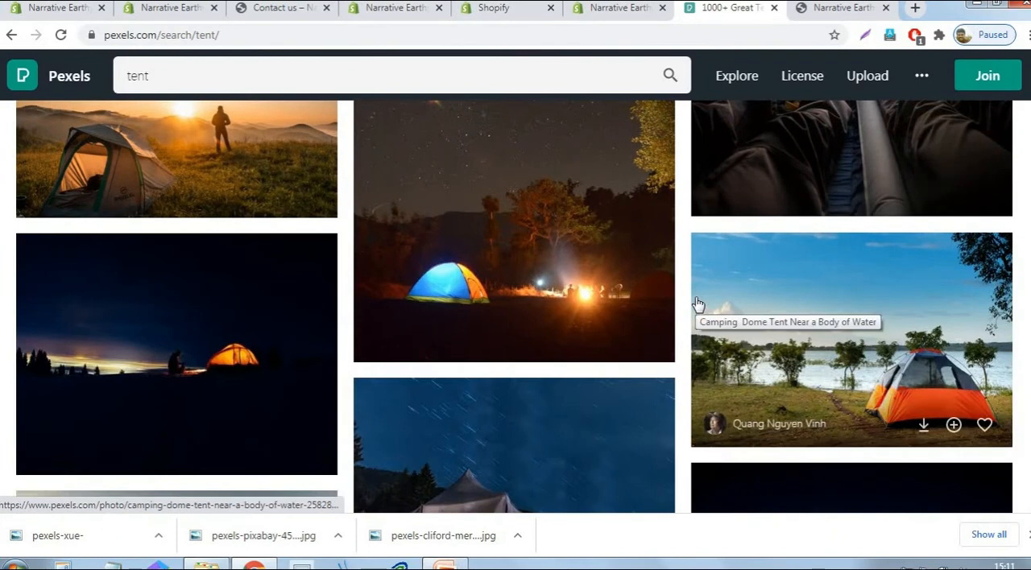
scroll(697, 305, down, 2)
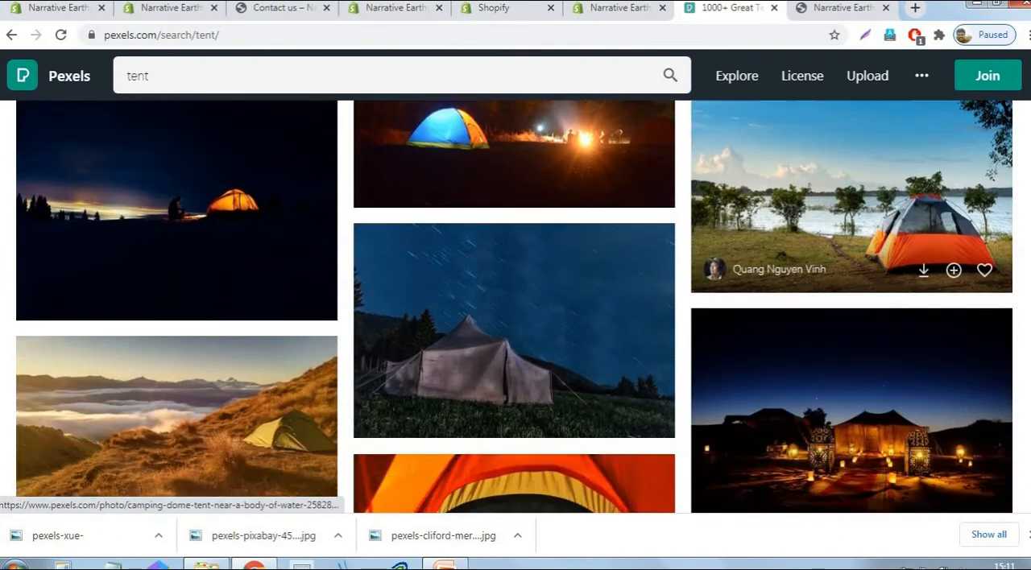
click(916, 192)
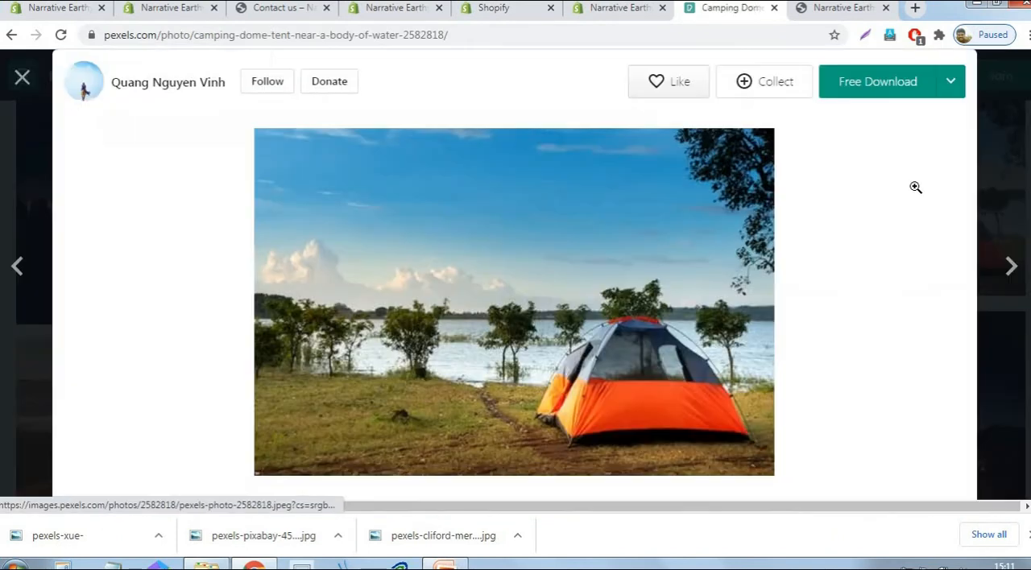
click(954, 92)
click(889, 367)
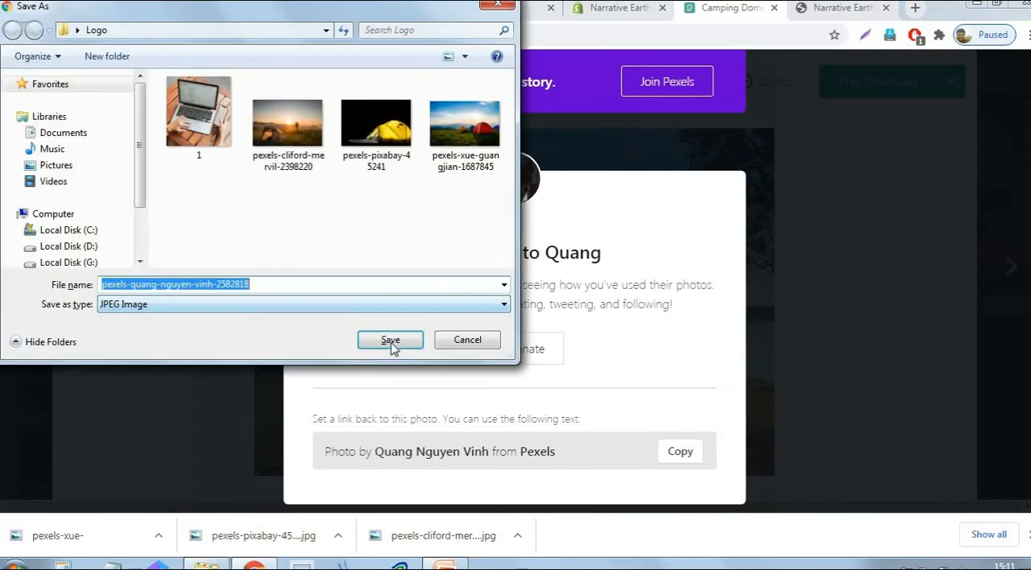
click(390, 341)
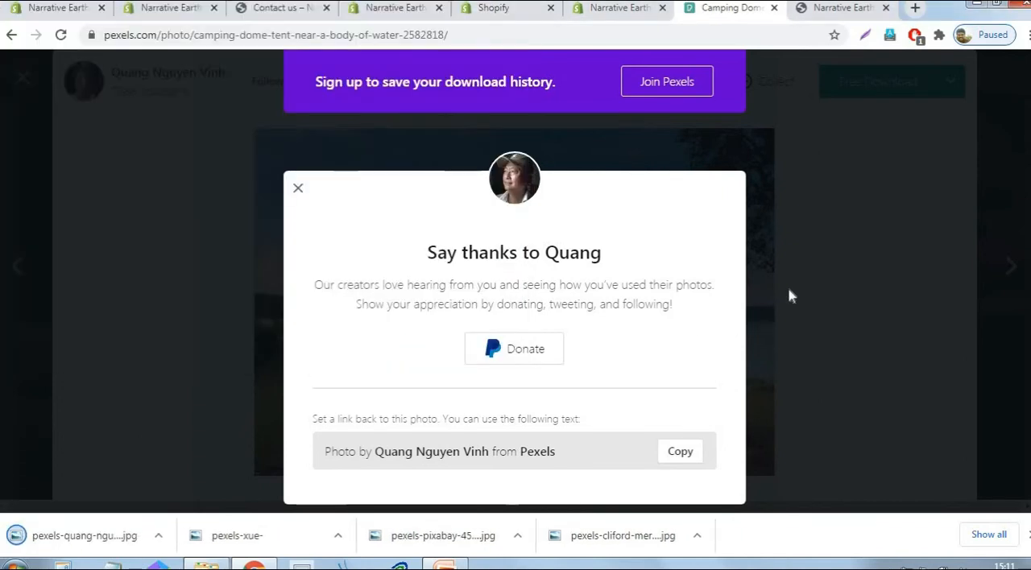
click(298, 188)
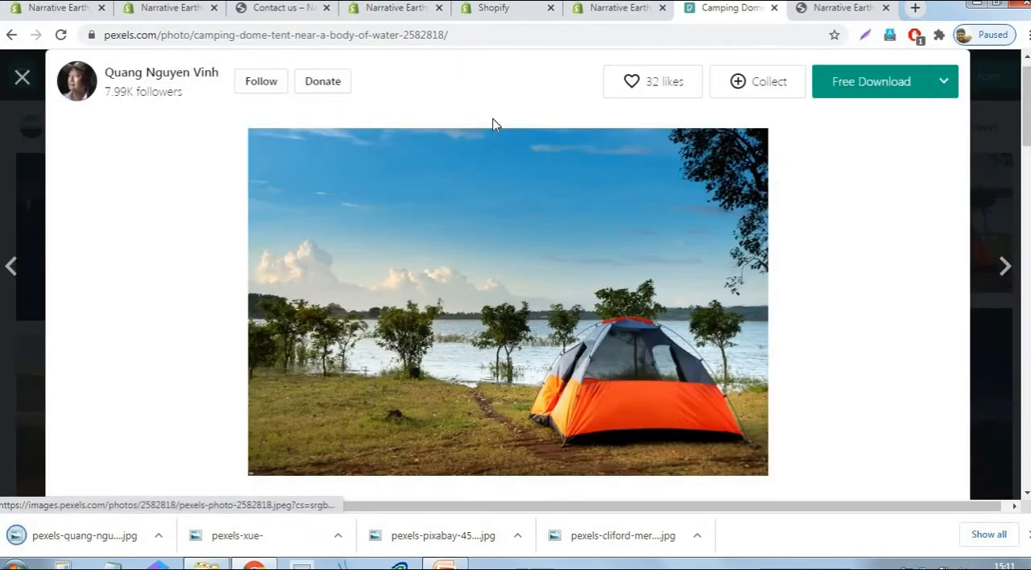
click(21, 77)
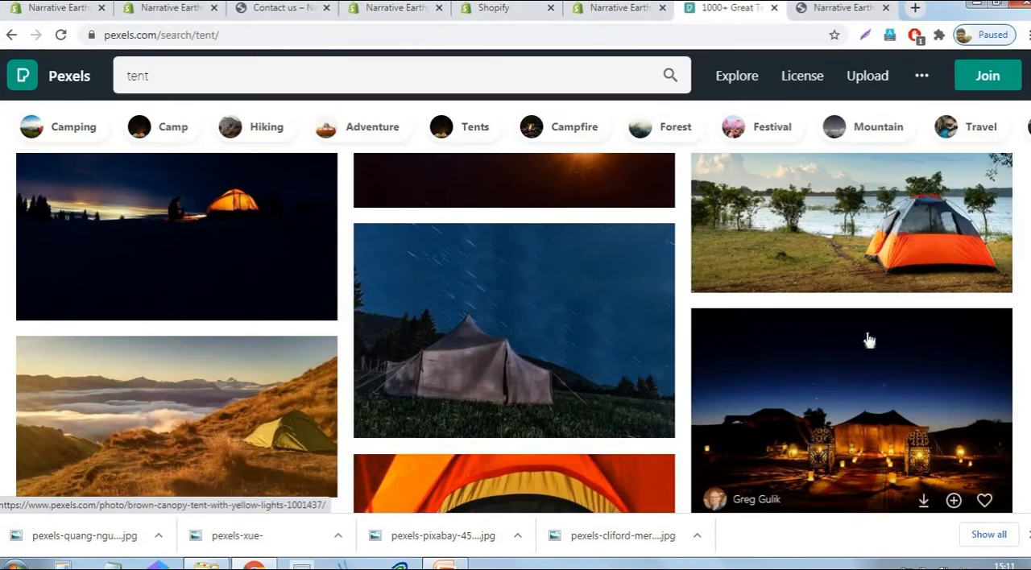
- Find the photo of the camping tent on a grass lawn, download it in Large (1920 x 1280) and return to the results
scroll(870, 340, down, 6)
scroll(869, 340, down, 5)
scroll(869, 340, down, 1)
scroll(870, 340, down, 5)
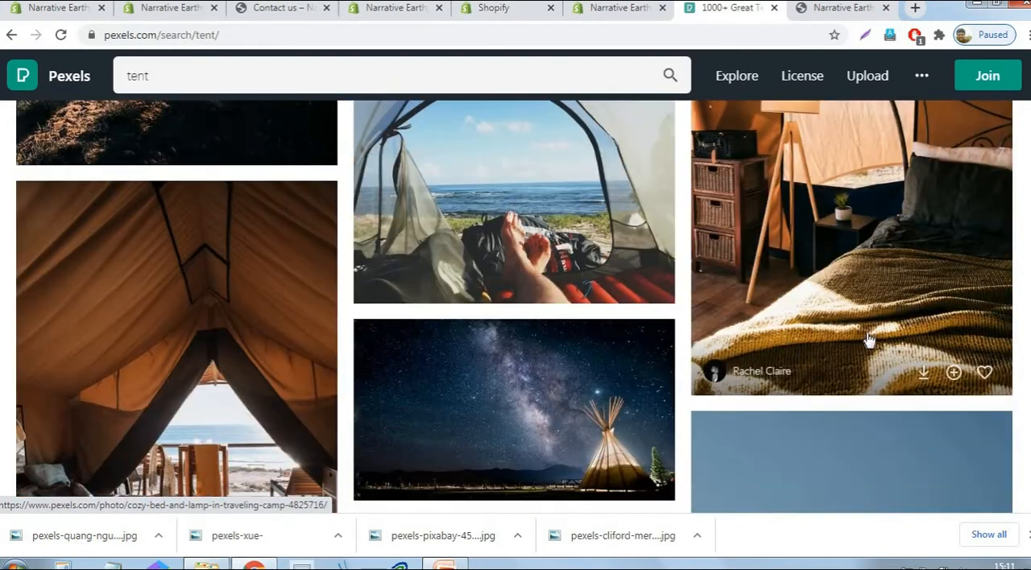
scroll(869, 340, down, 5)
scroll(870, 340, down, 5)
scroll(870, 340, down, 1)
scroll(869, 340, down, 3)
scroll(923, 321, down, 3)
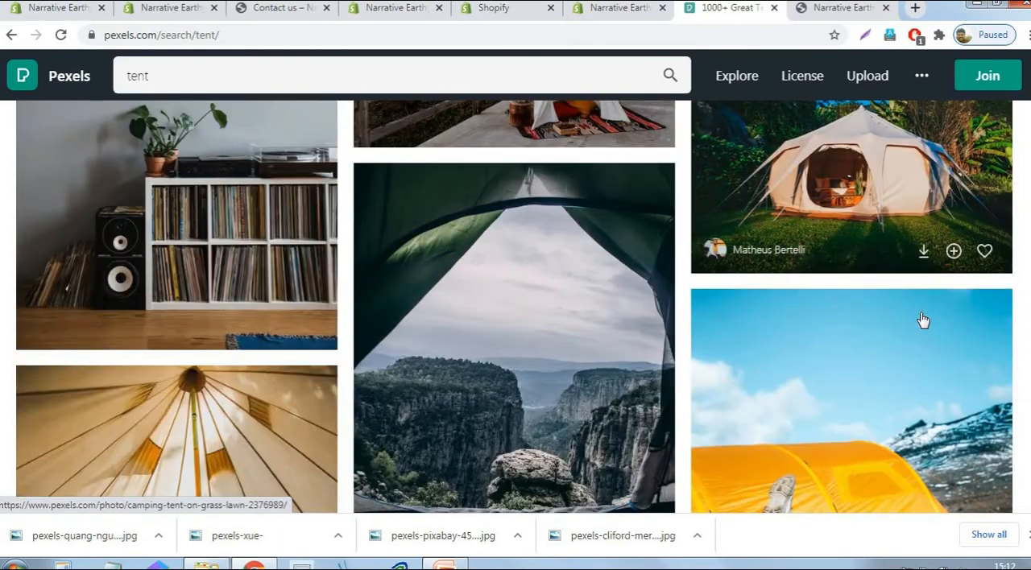
scroll(923, 321, up, 2)
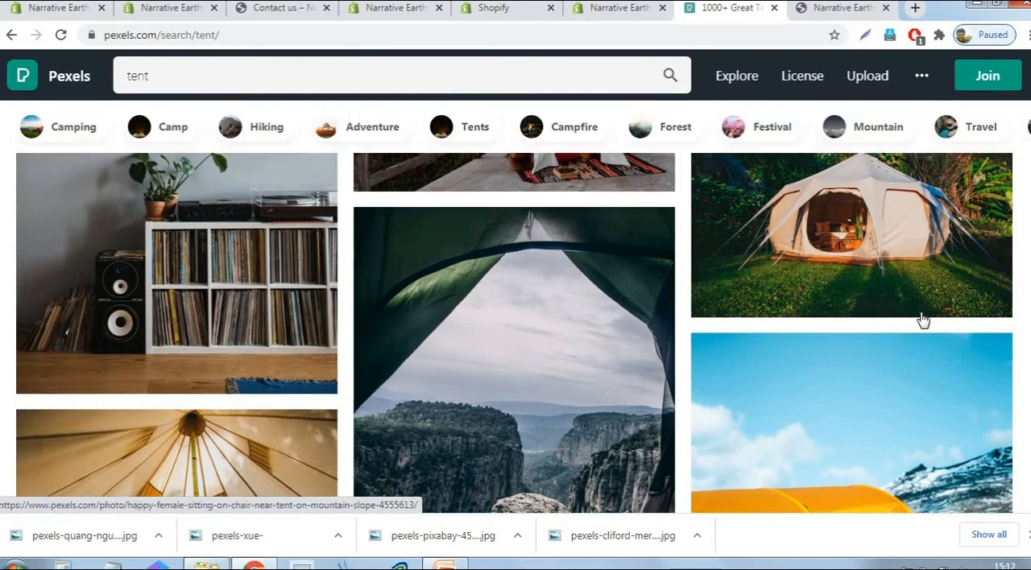
click(900, 304)
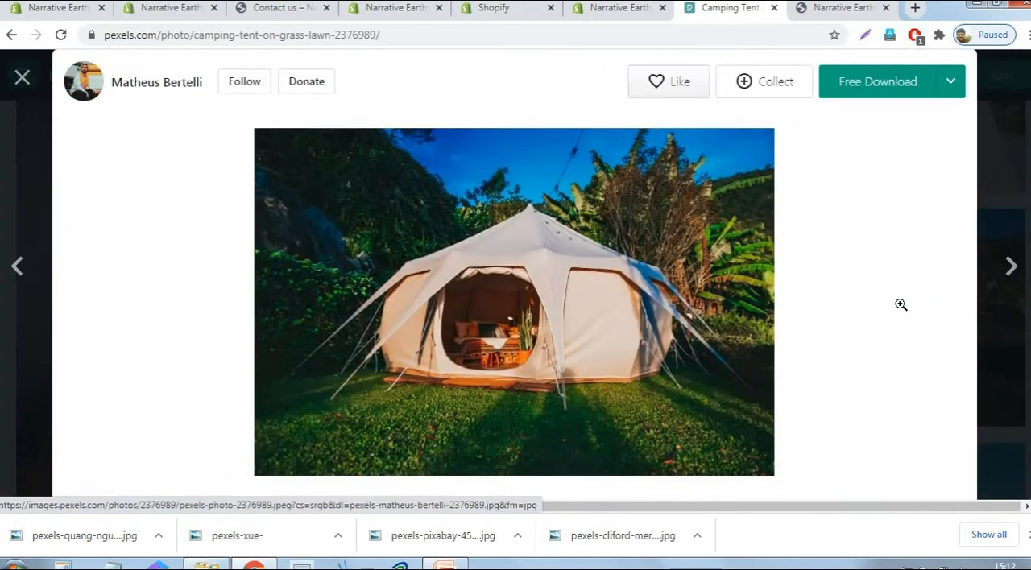
click(950, 87)
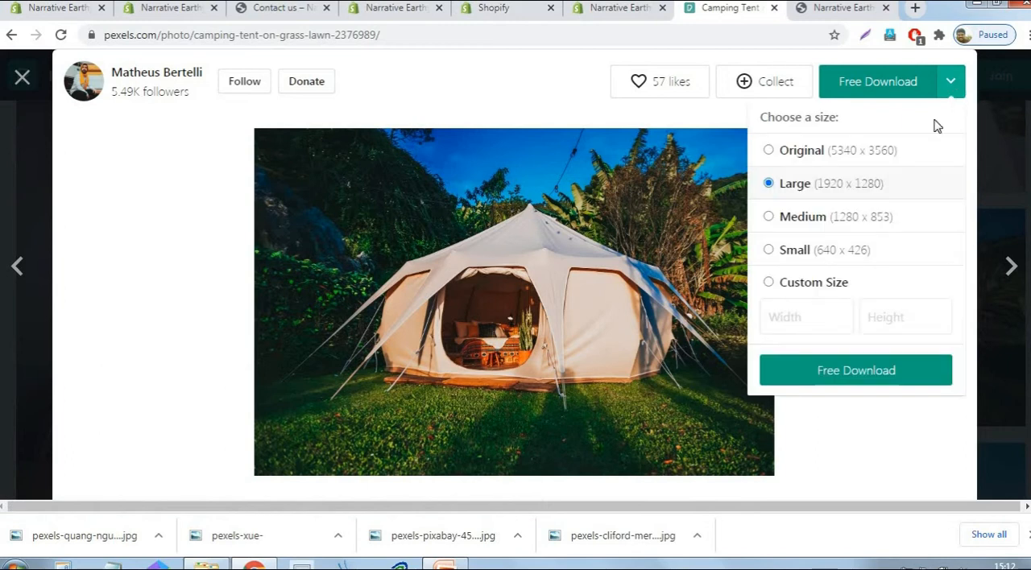
click(845, 371)
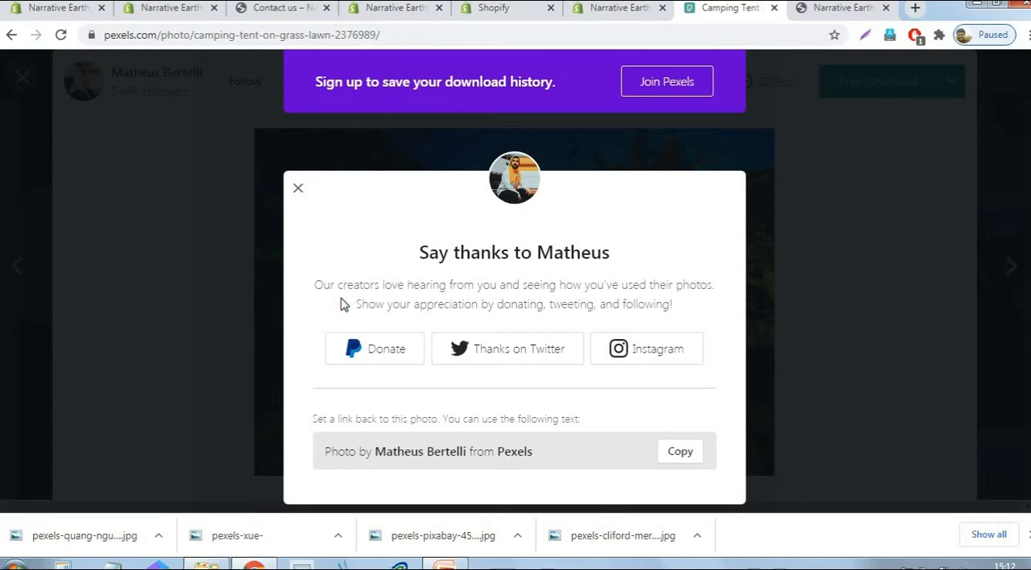
click(384, 341)
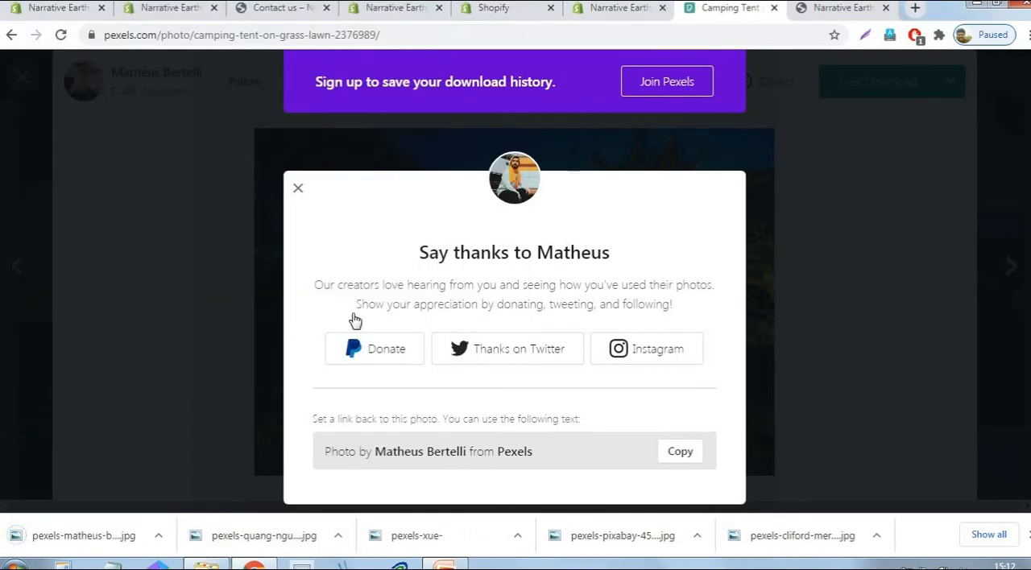
click(297, 188)
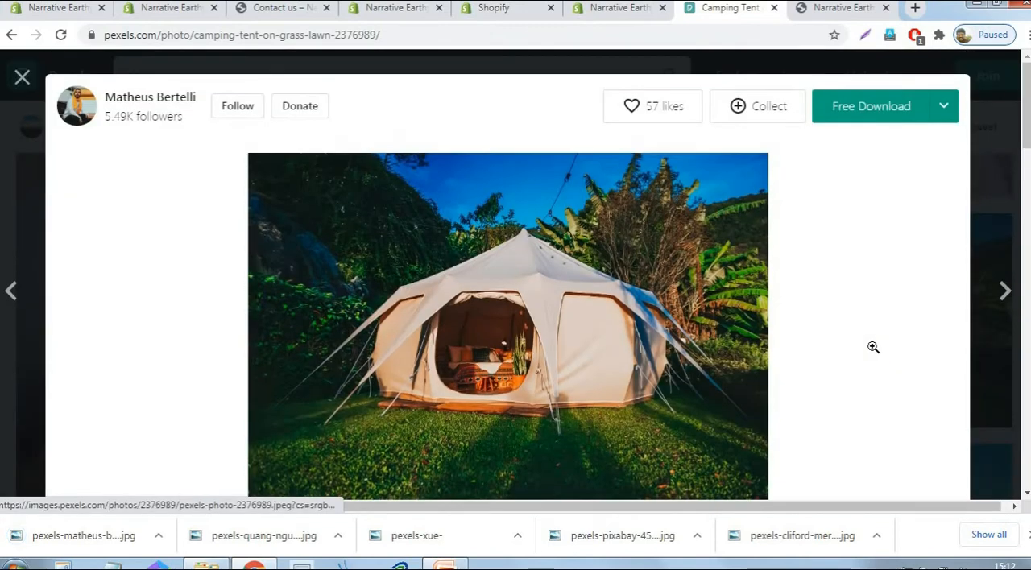
click(21, 77)
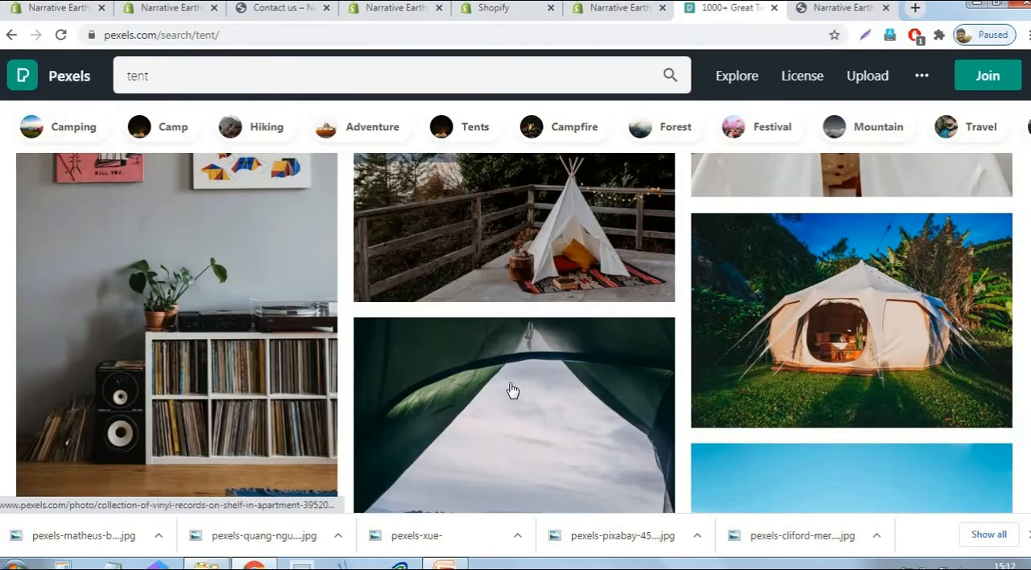
- Close Pexels and open the Narrative theme for customization from the store admin's themes page
click(775, 8)
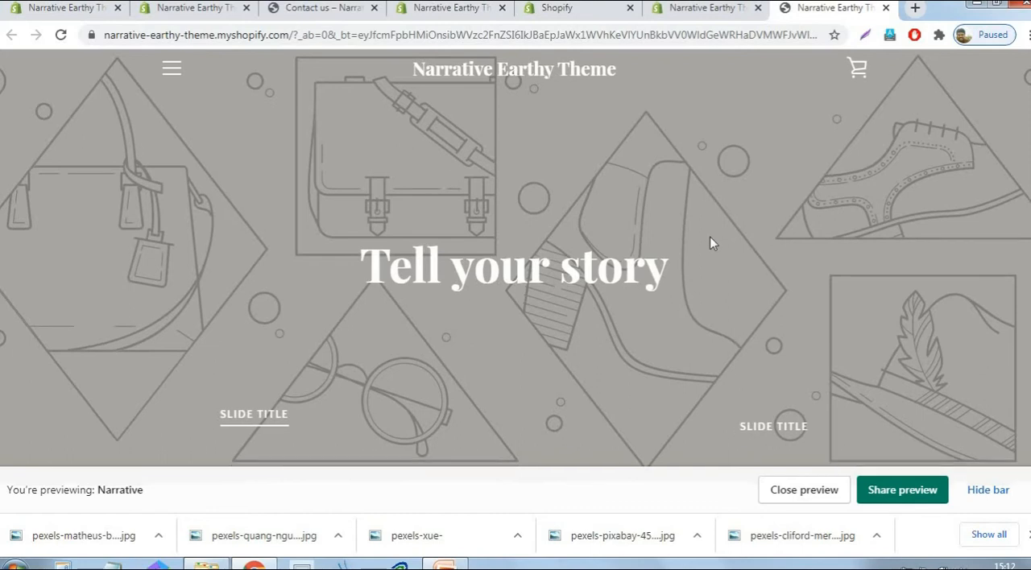
scroll(710, 237, down, 10)
scroll(728, 263, up, 5)
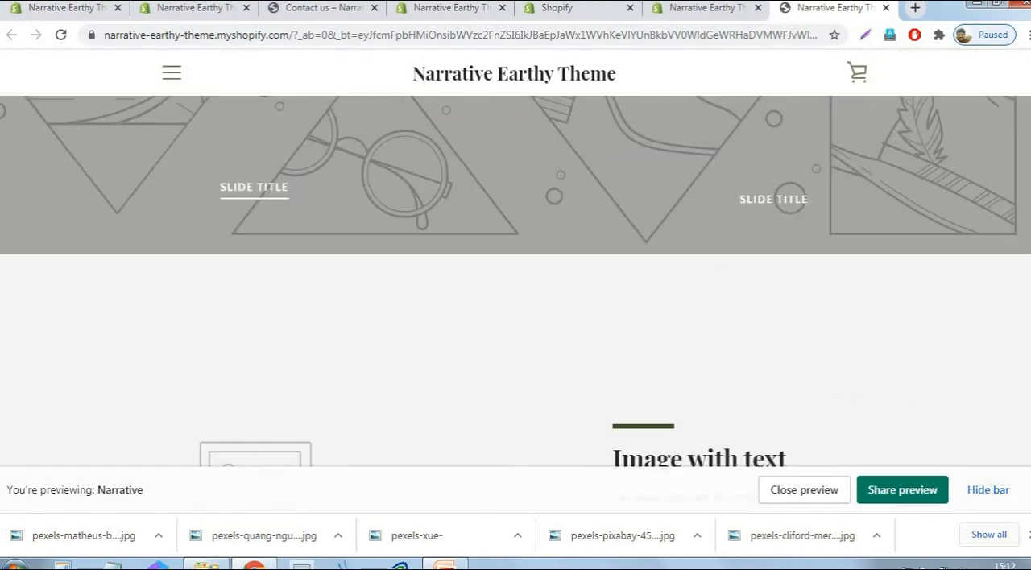
click(436, 7)
click(294, 10)
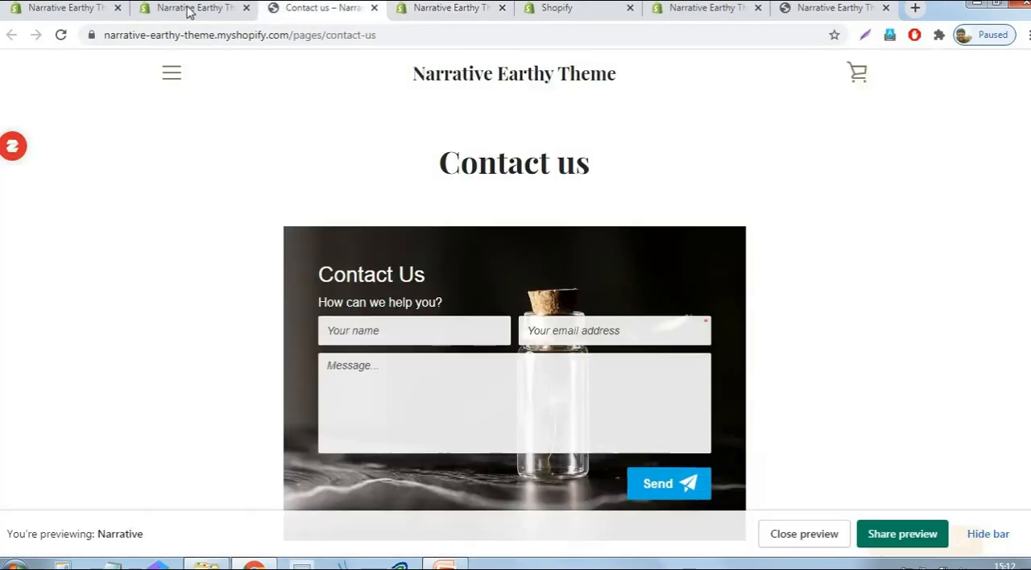
click(189, 10)
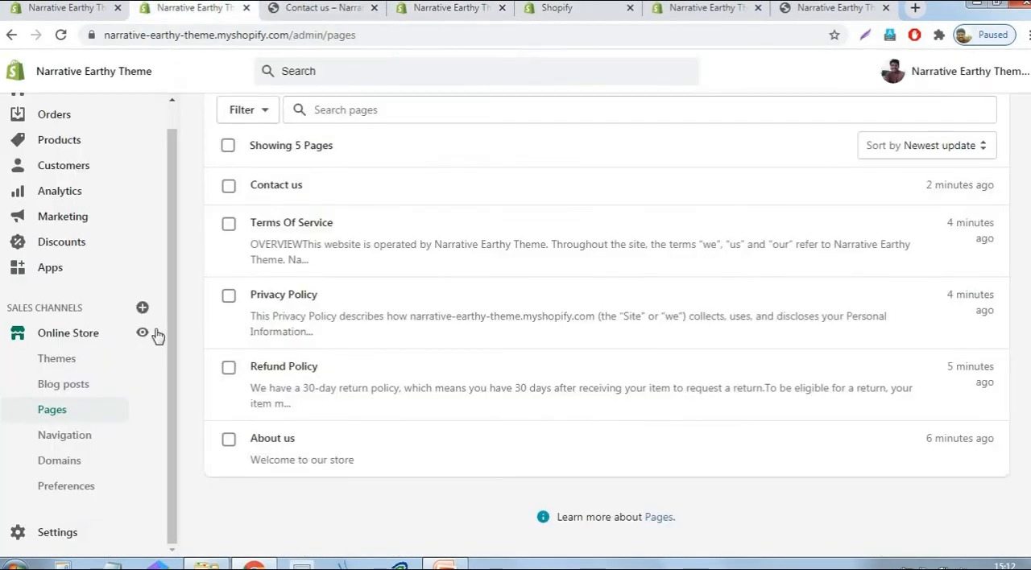
click(51, 363)
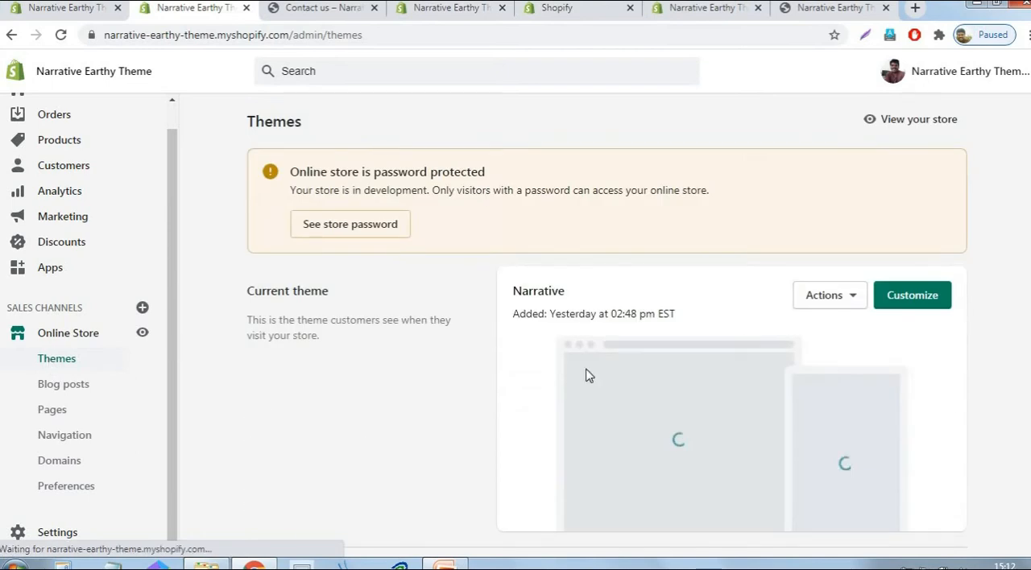
click(940, 305)
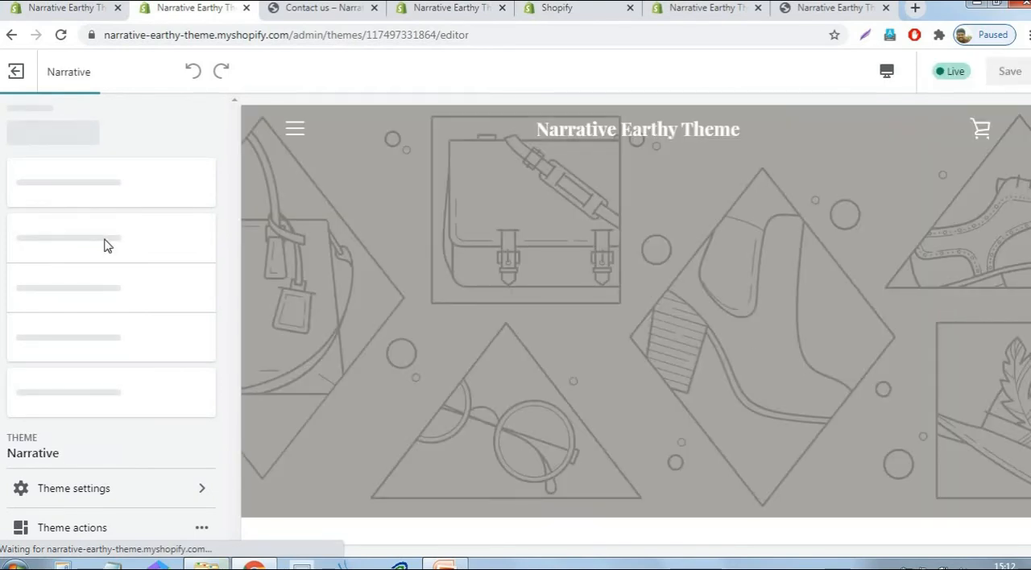
- Examine the sections of the Narrative home page preview, from the slideshow down to the featured product
click(834, 8)
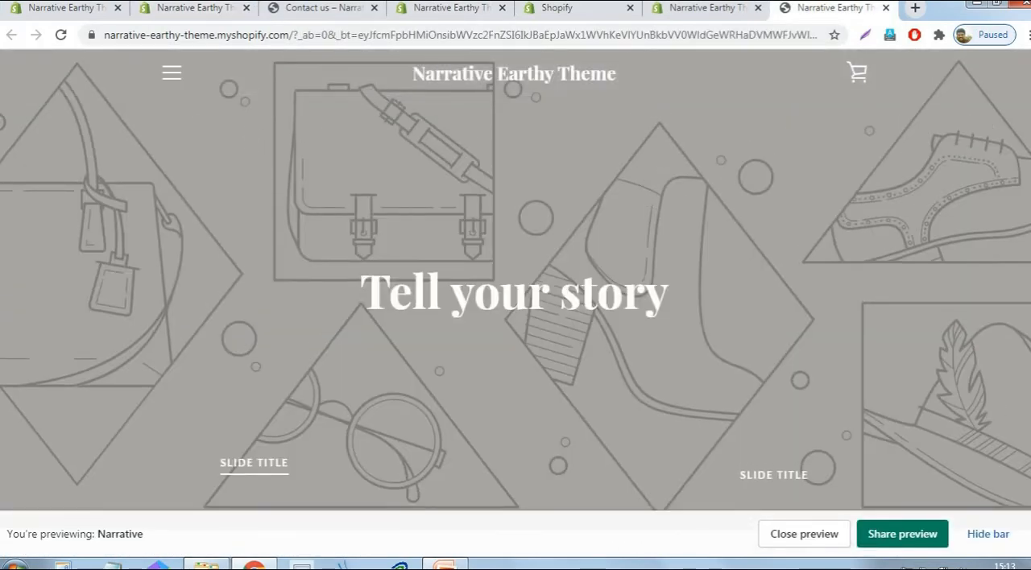
scroll(516, 282, down, 20)
scroll(516, 282, up, 20)
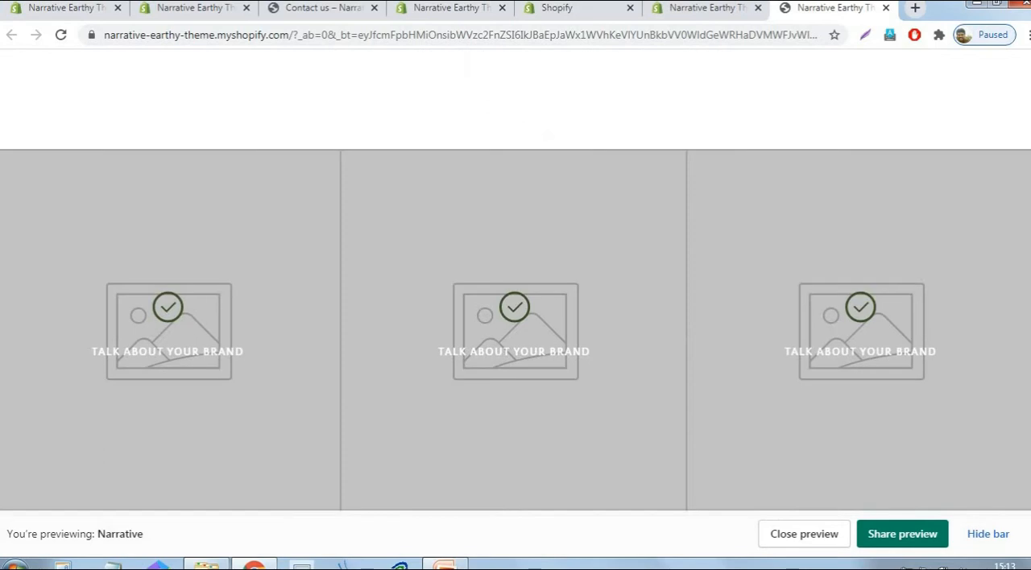
scroll(798, 279, up, 10)
scroll(799, 280, down, 9)
scroll(785, 307, up, 8)
scroll(784, 307, down, 10)
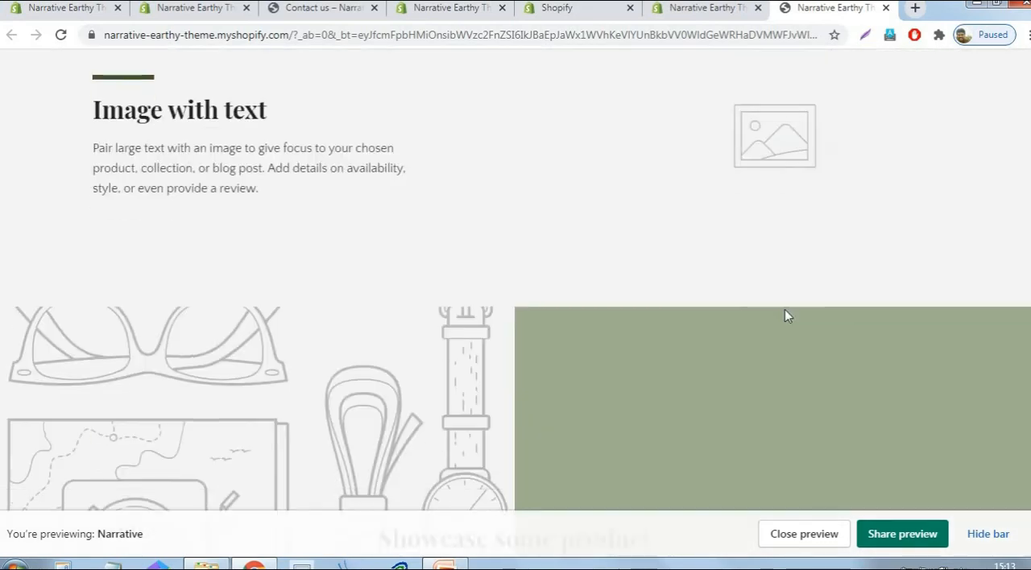
scroll(473, 345, down, 5)
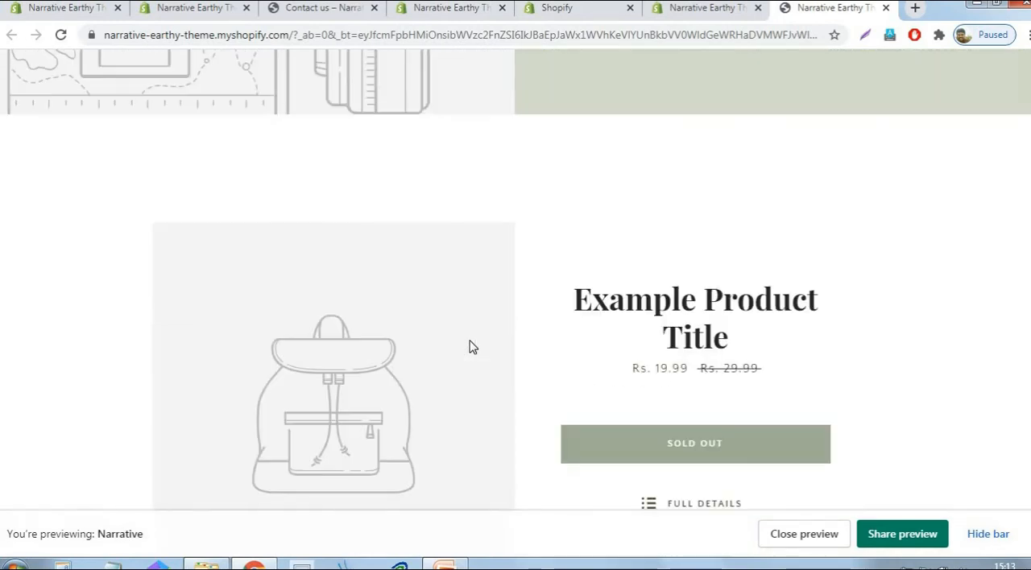
scroll(473, 347, up, 8)
scroll(472, 346, down, 5)
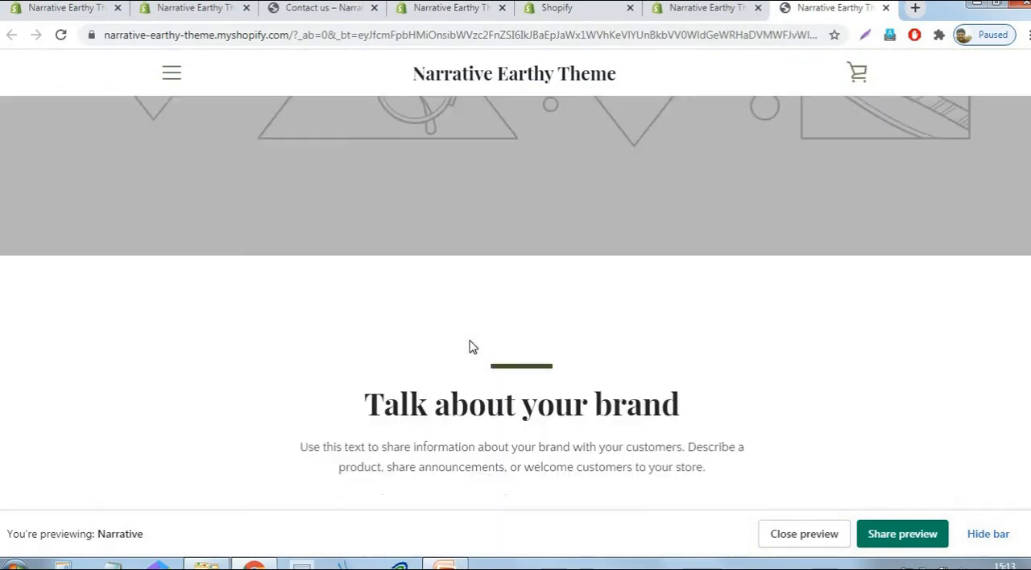
scroll(471, 343, up, 15)
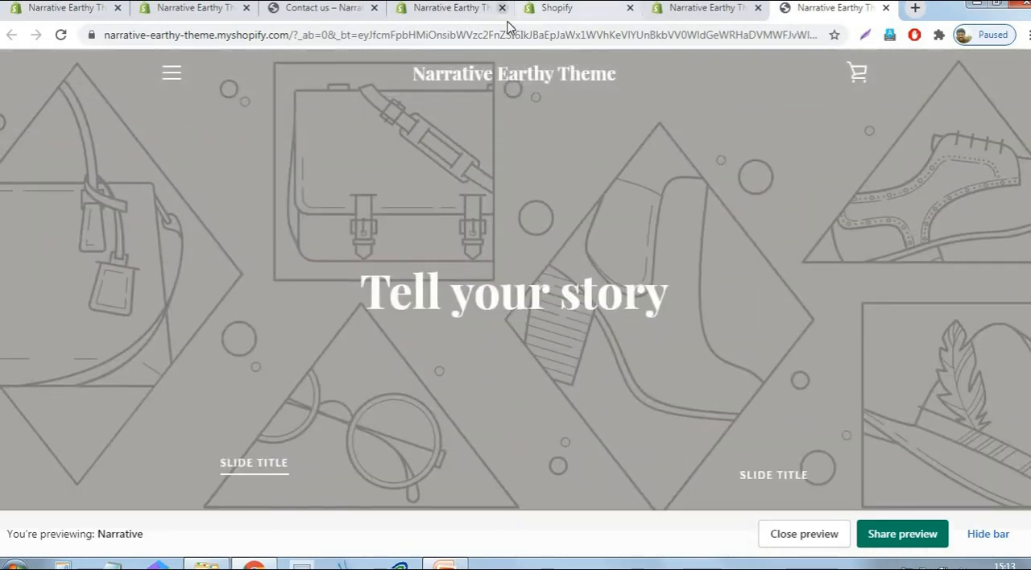
- Return to the Narrative theme editor and exit the widget app's edit mode in the preview
click(454, 8)
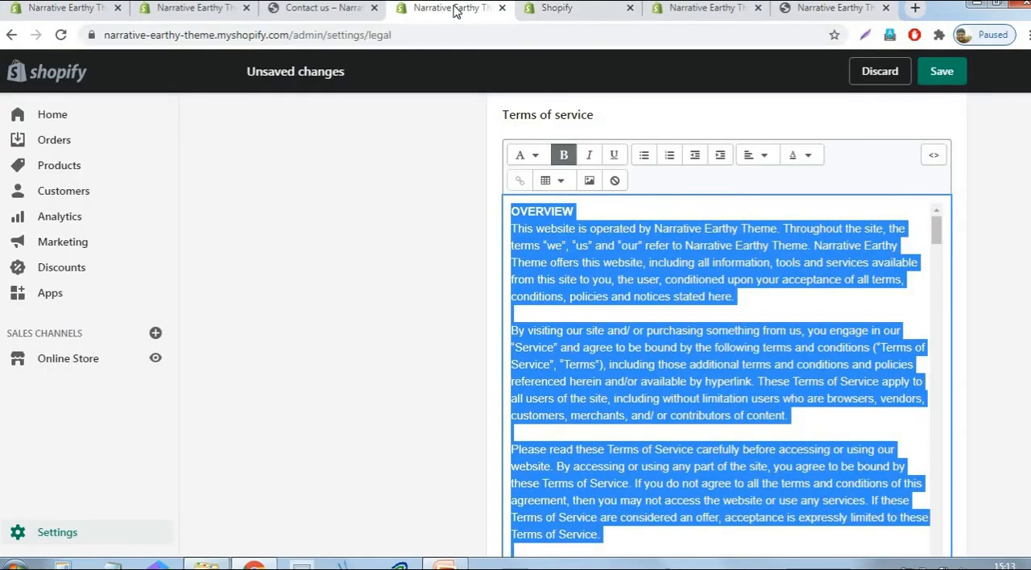
click(592, 13)
click(174, 13)
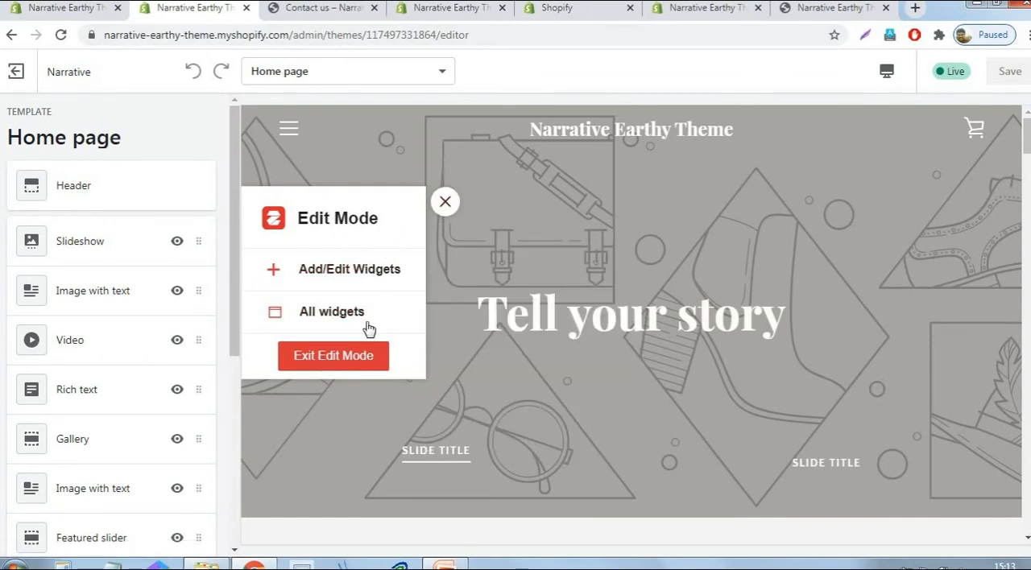
click(368, 357)
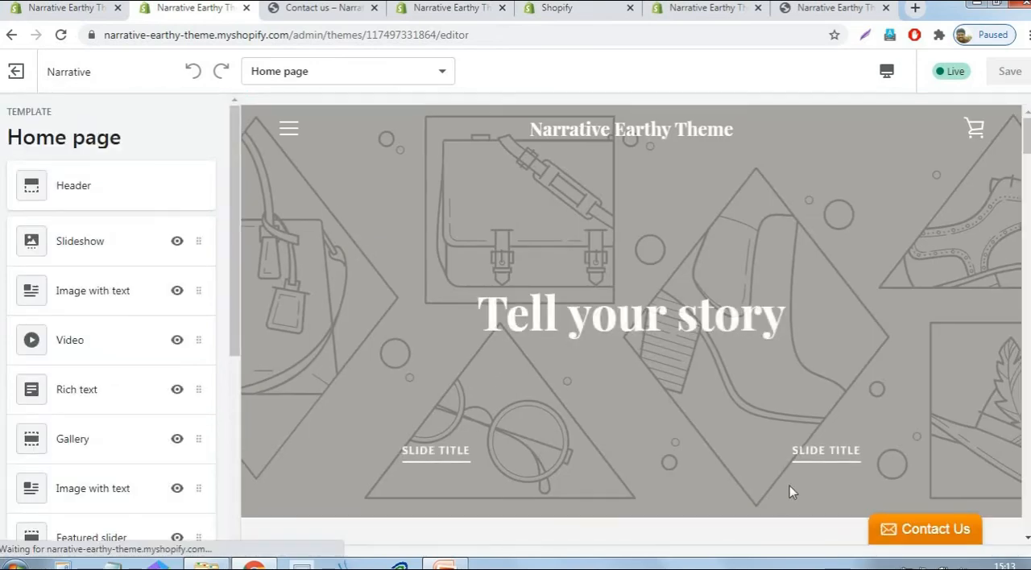
- Upload the logo image from the Logo folder as the header logo and set its custom height to 60 px
click(71, 187)
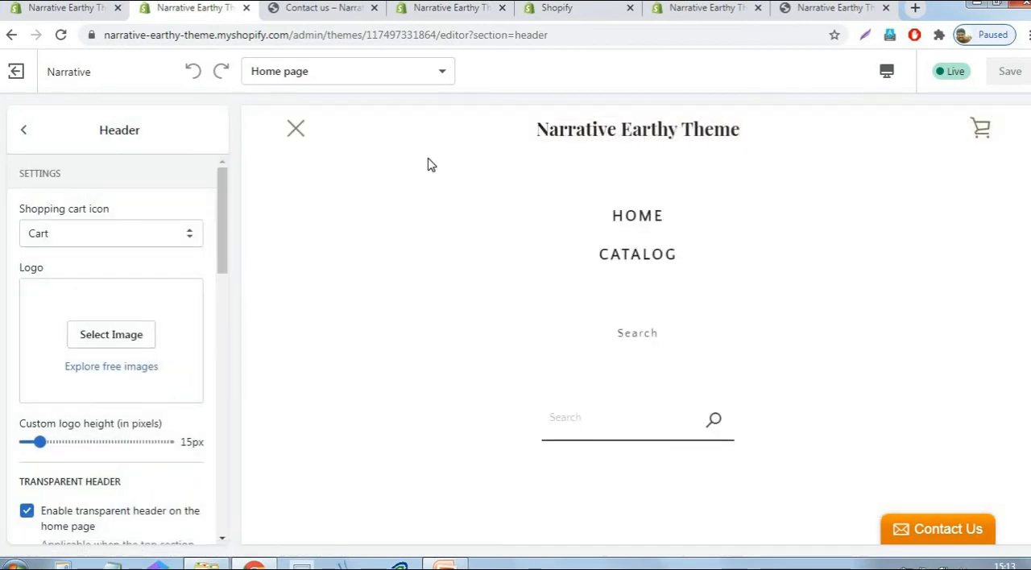
click(125, 342)
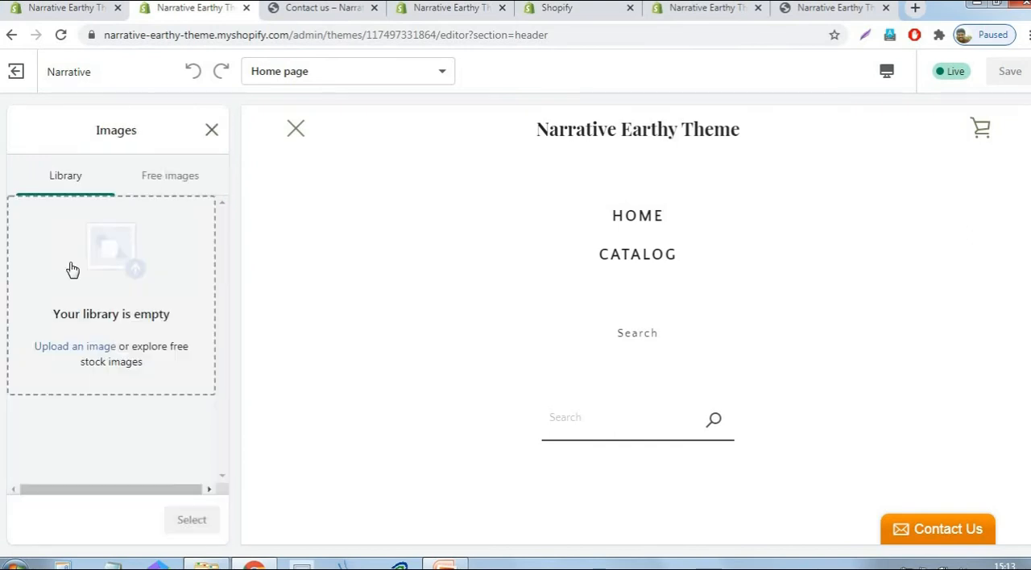
click(48, 352)
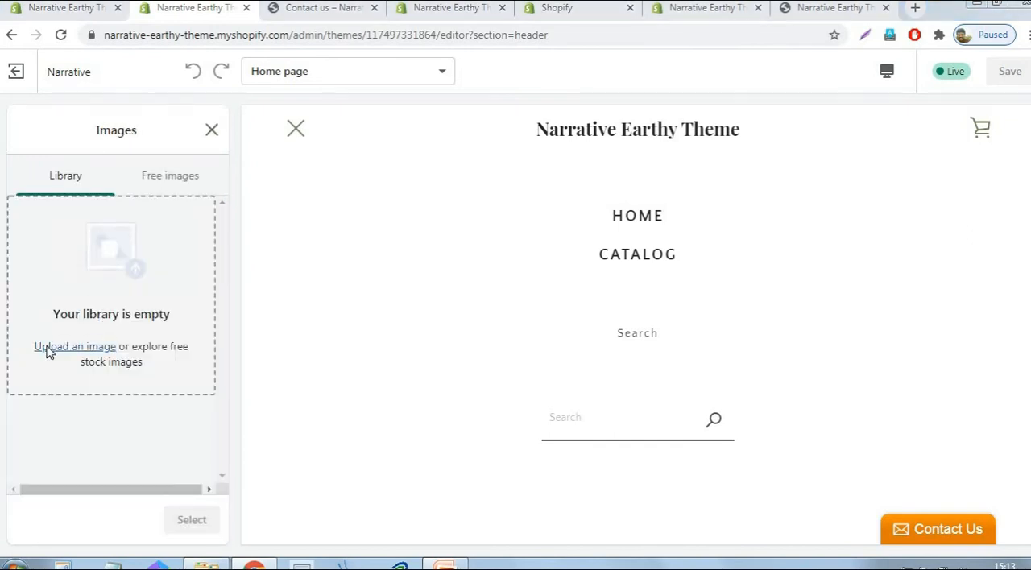
click(295, 137)
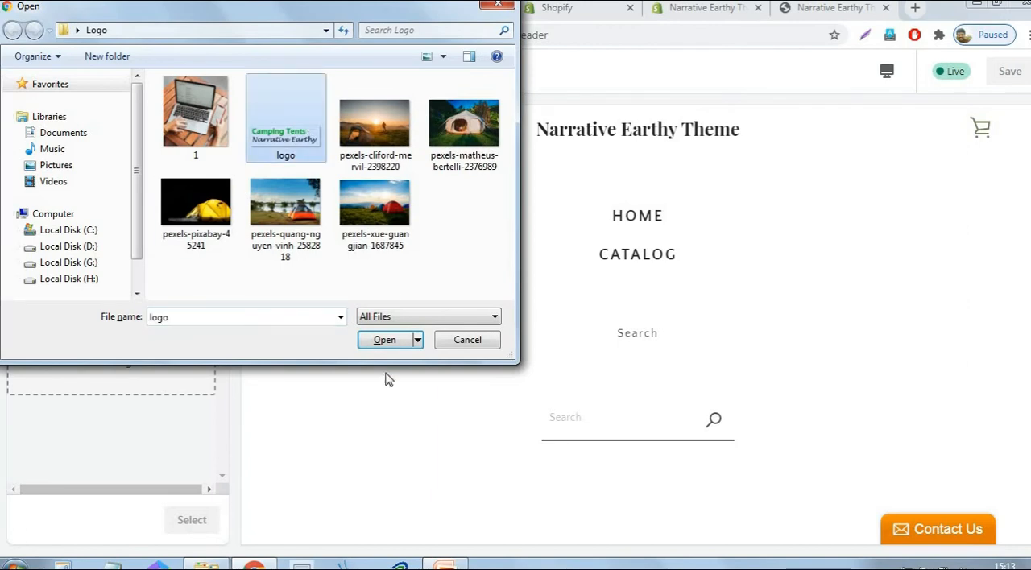
click(386, 341)
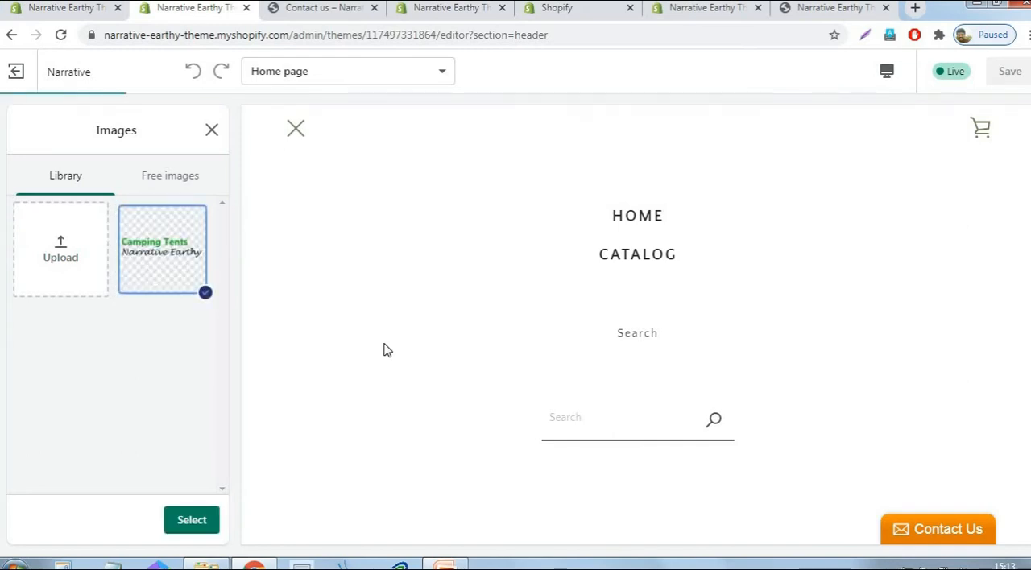
click(201, 521)
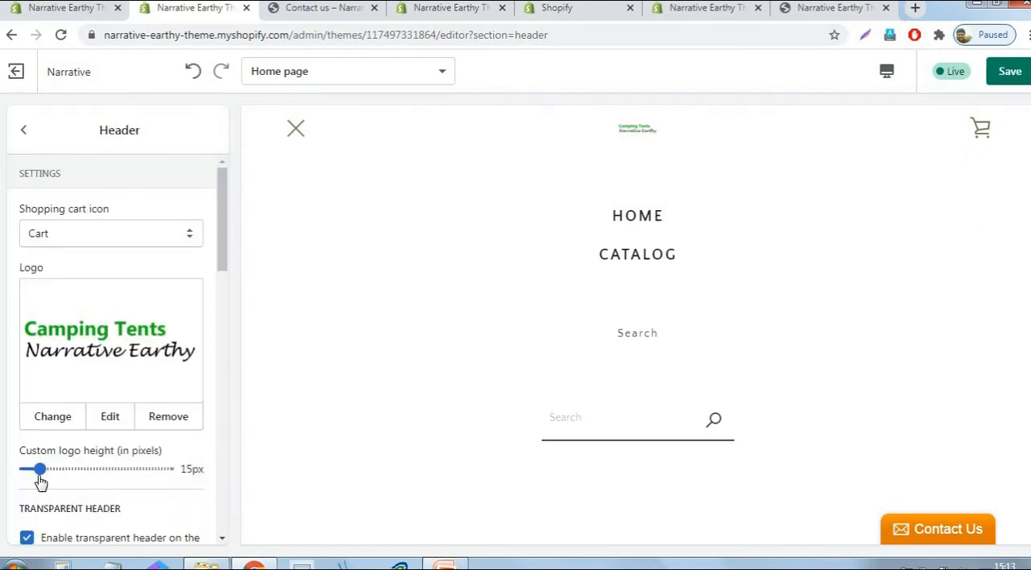
drag(39, 469, 190, 469)
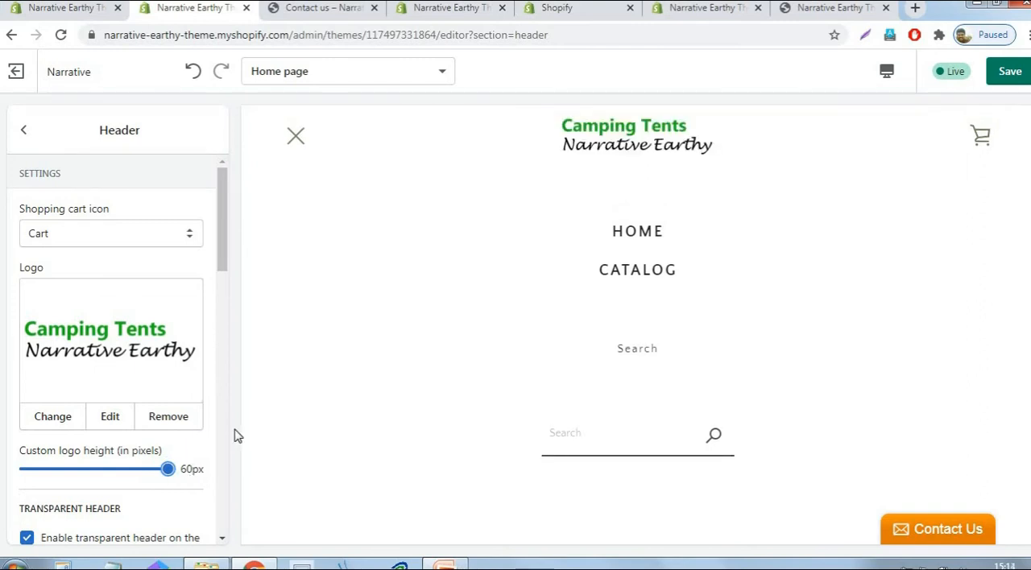
- Assign the same Camping Tents logo as the header's transparent logo and save the theme changes
drag(223, 251, 241, 314)
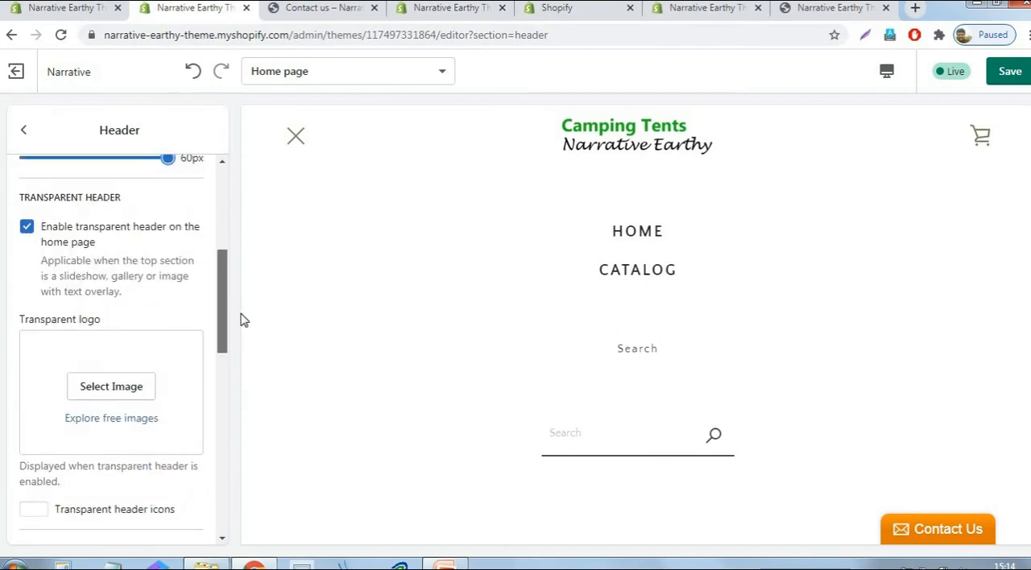
click(107, 387)
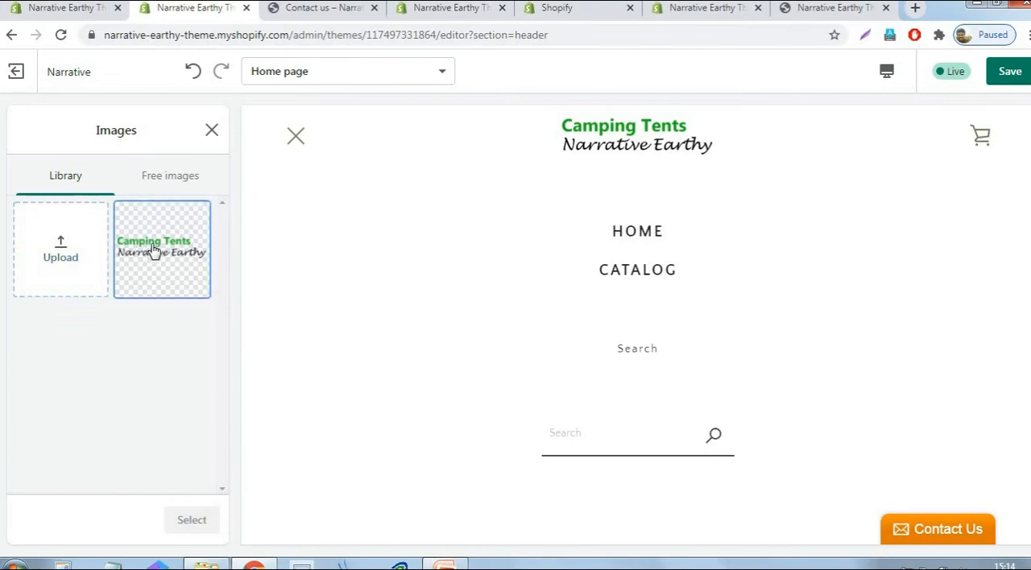
click(149, 251)
click(211, 527)
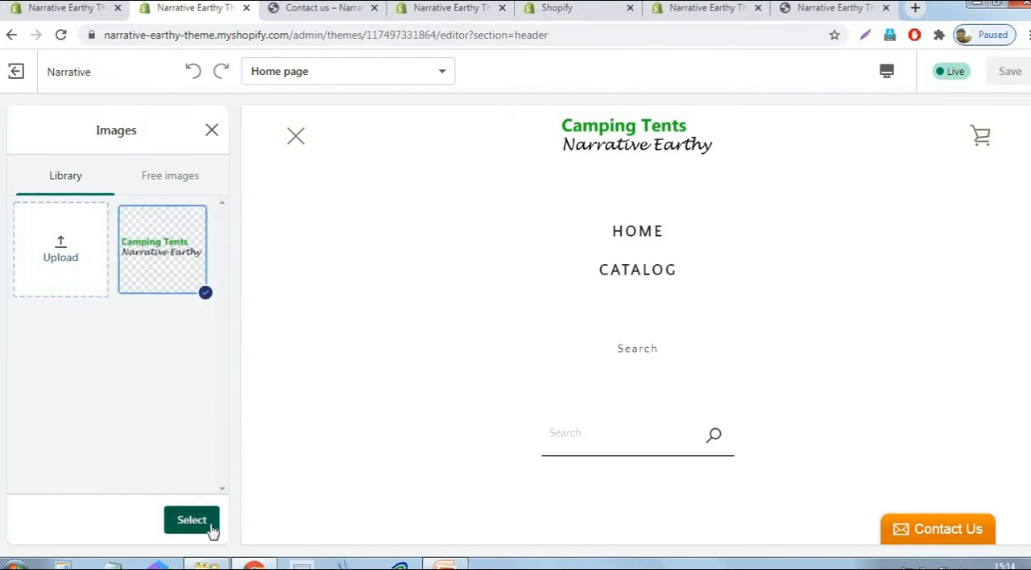
drag(225, 290, 215, 393)
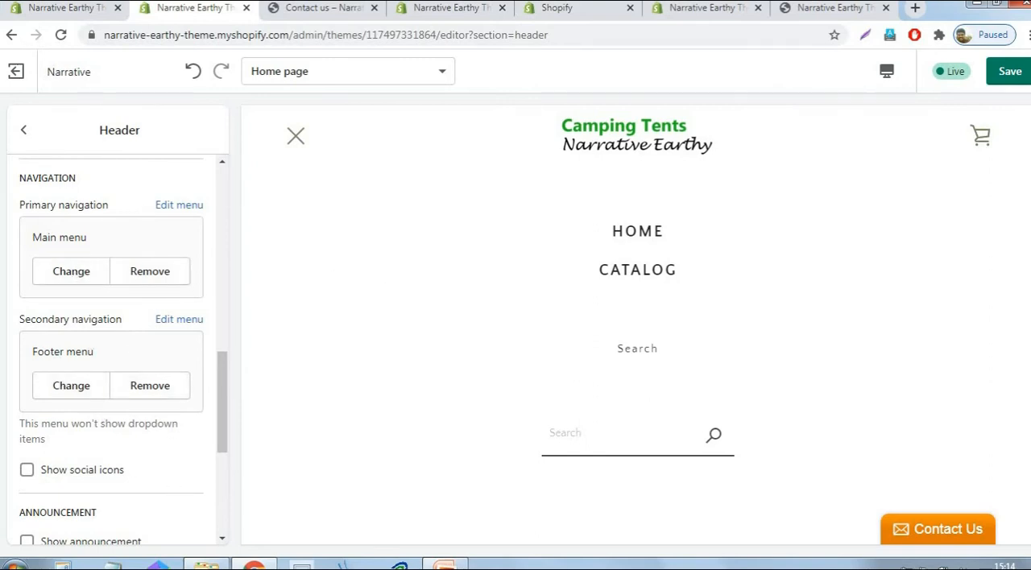
click(1020, 78)
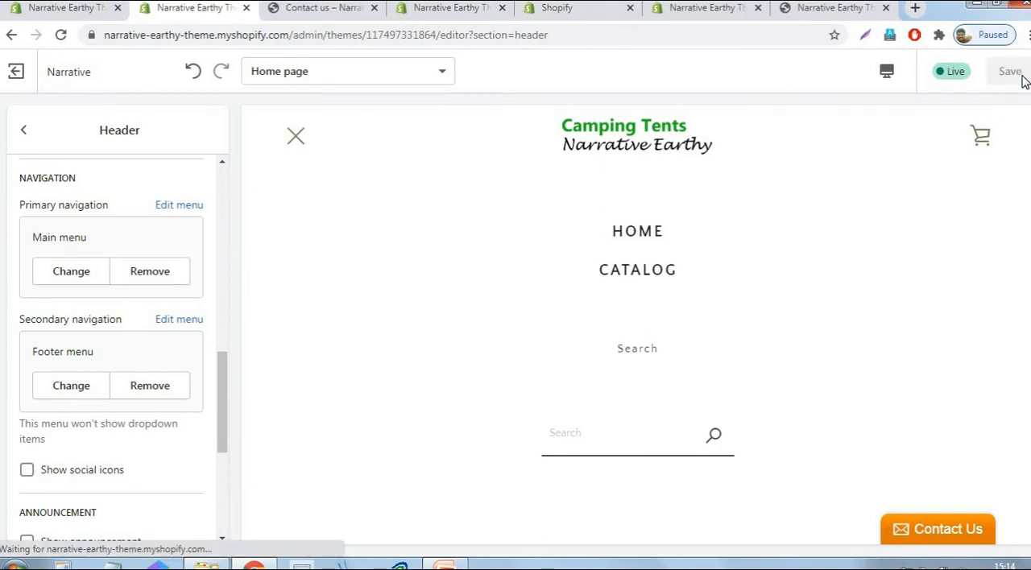
- Exit the theme editor, open the Main menu in the store's navigation and remove its Catalog item
click(14, 73)
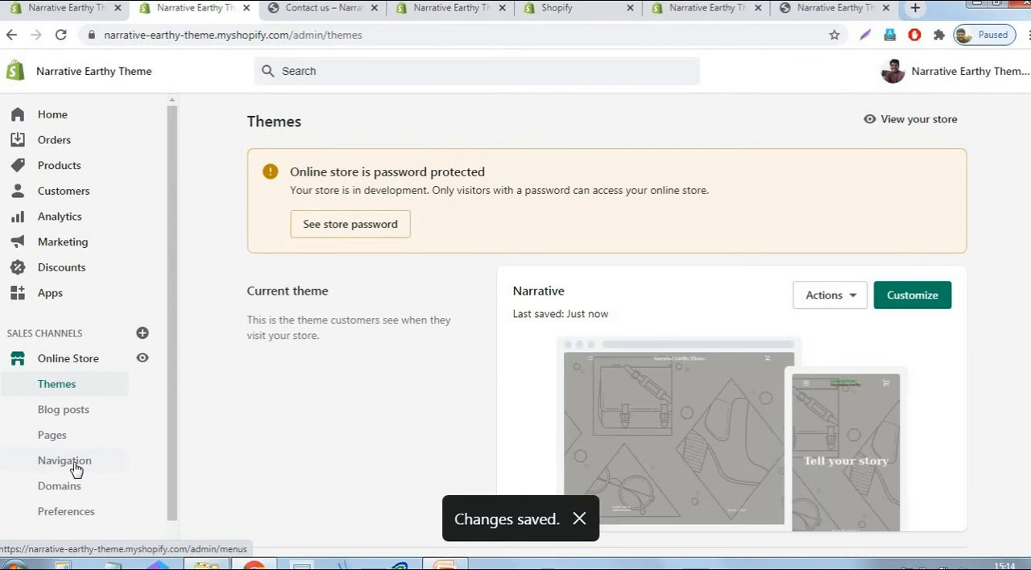
click(75, 469)
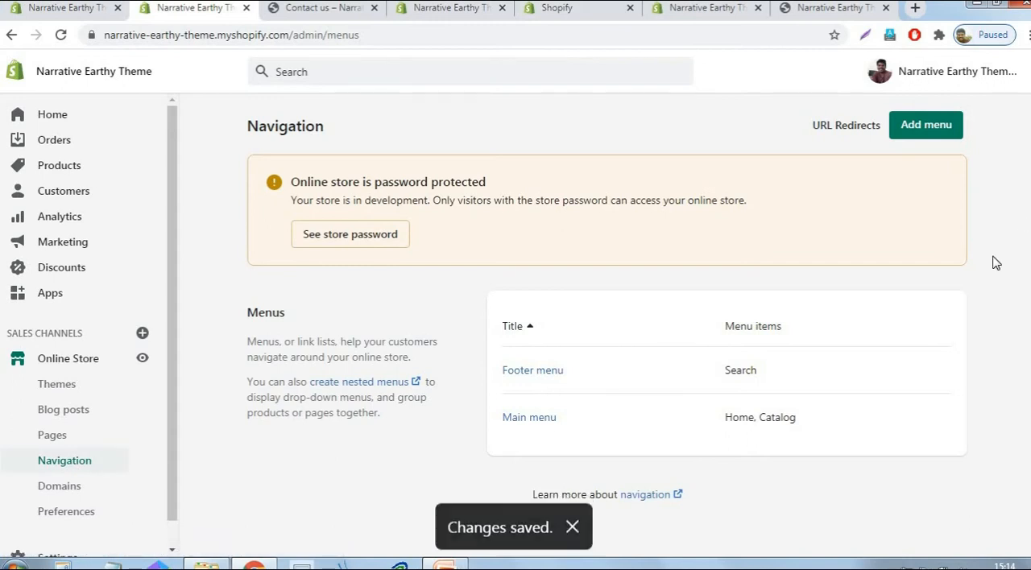
scroll(476, 468, down, 1)
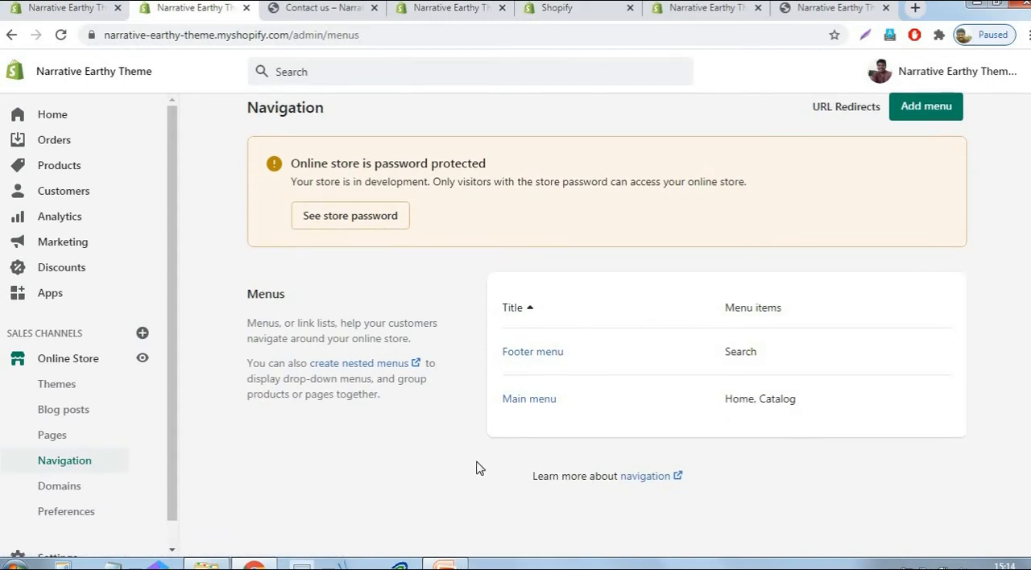
click(525, 402)
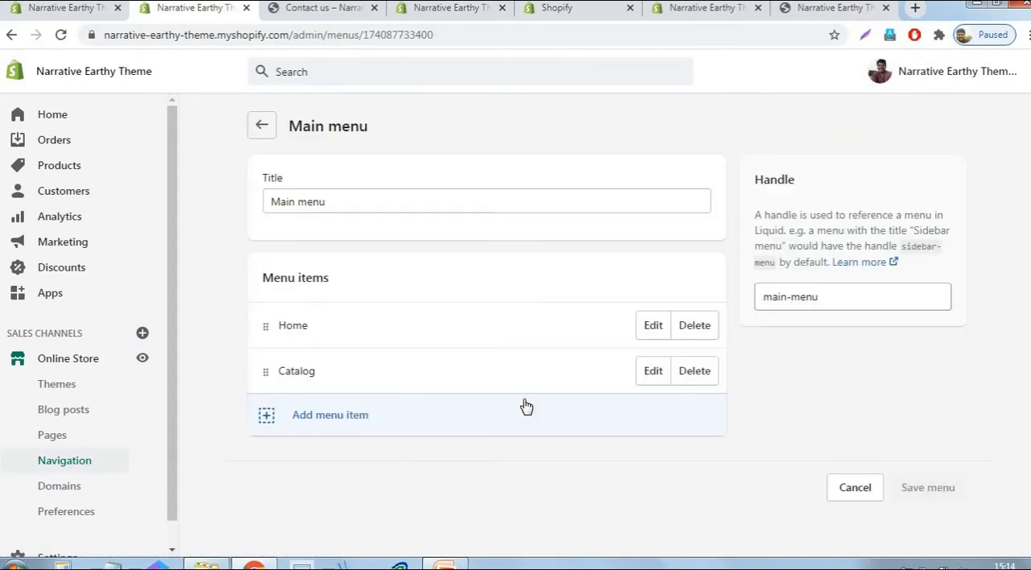
click(695, 372)
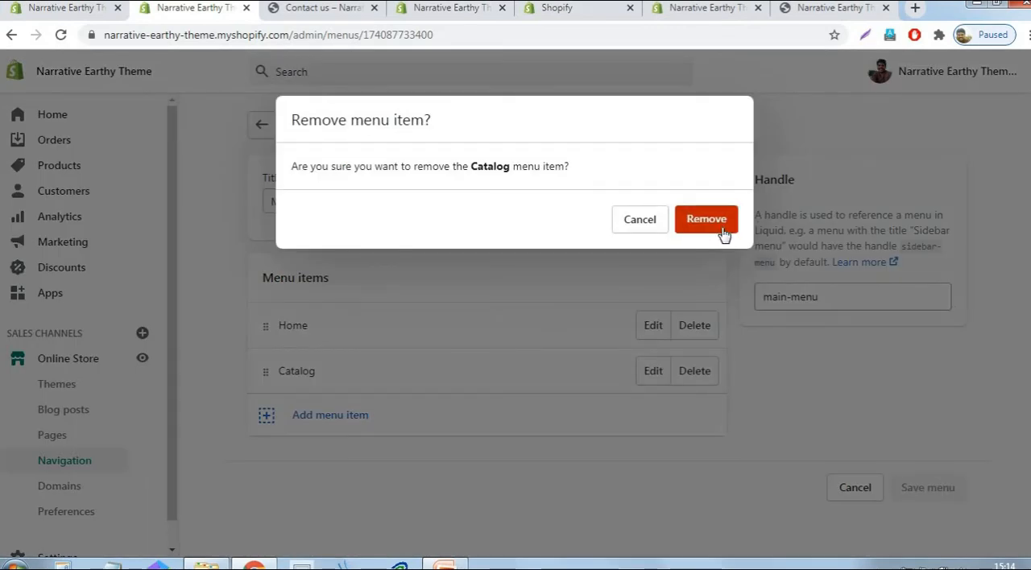
click(720, 229)
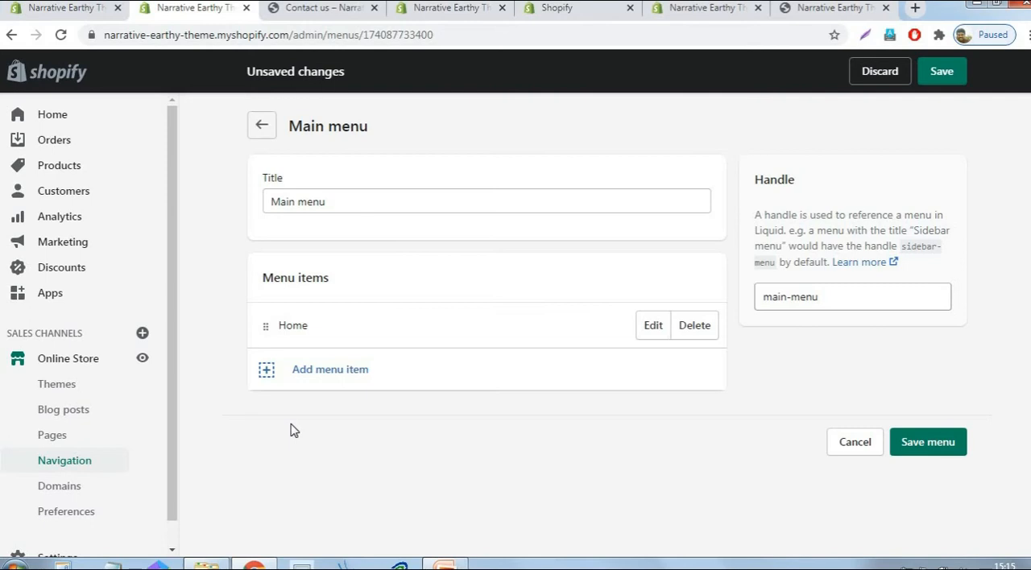
- Add a Main menu item that links to the Camping tent collection
click(315, 375)
click(321, 363)
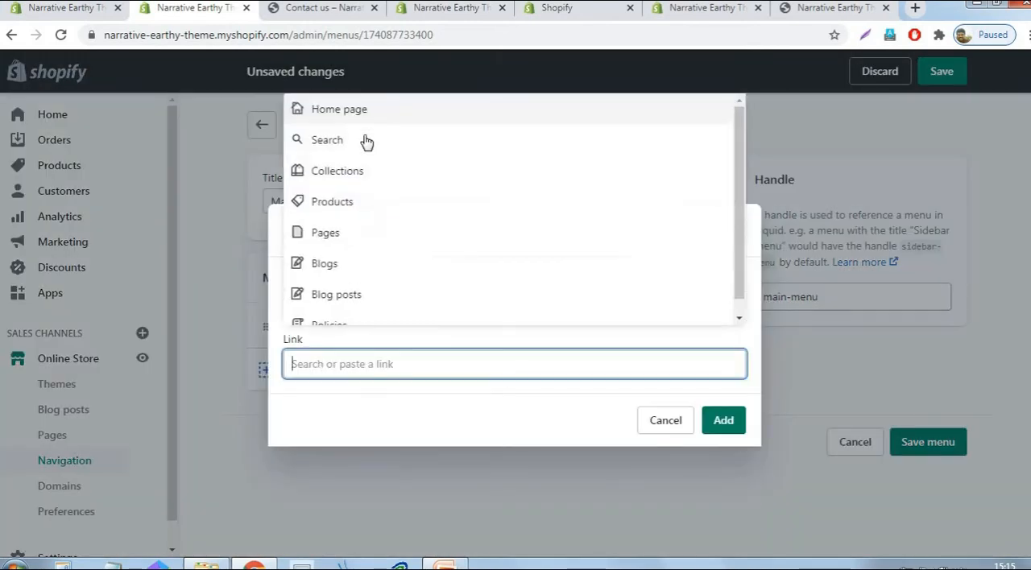
click(350, 174)
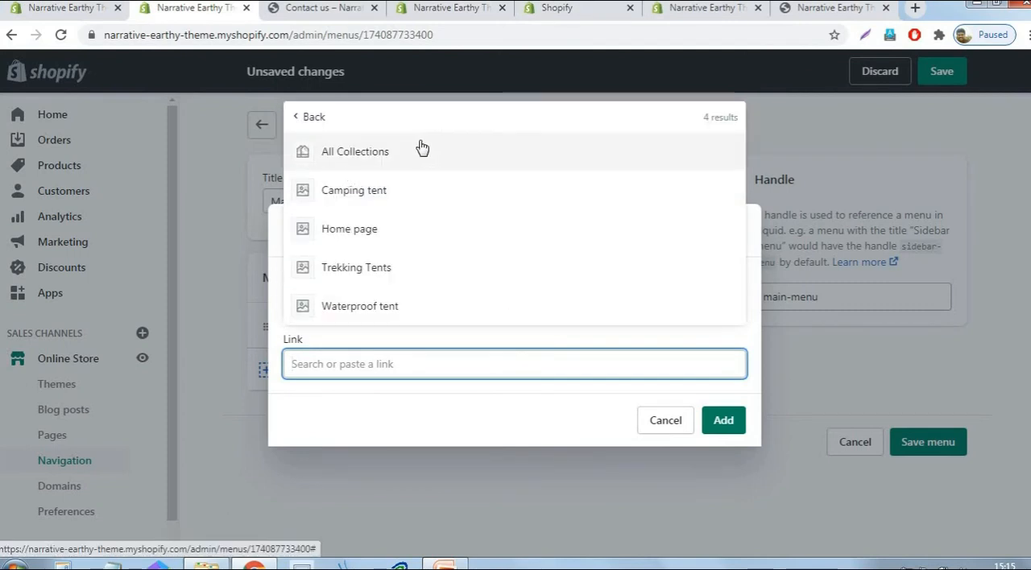
click(395, 198)
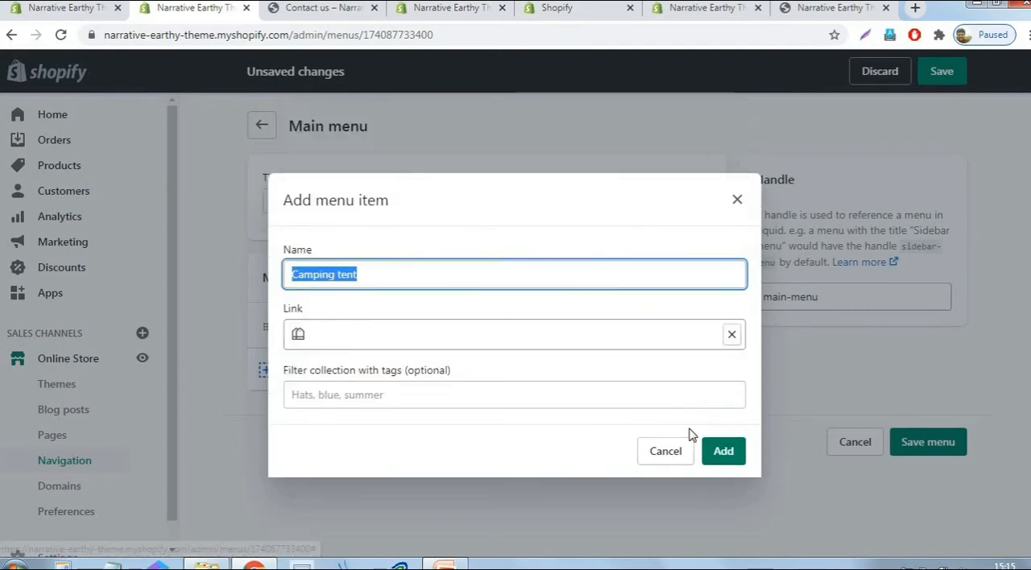
click(723, 455)
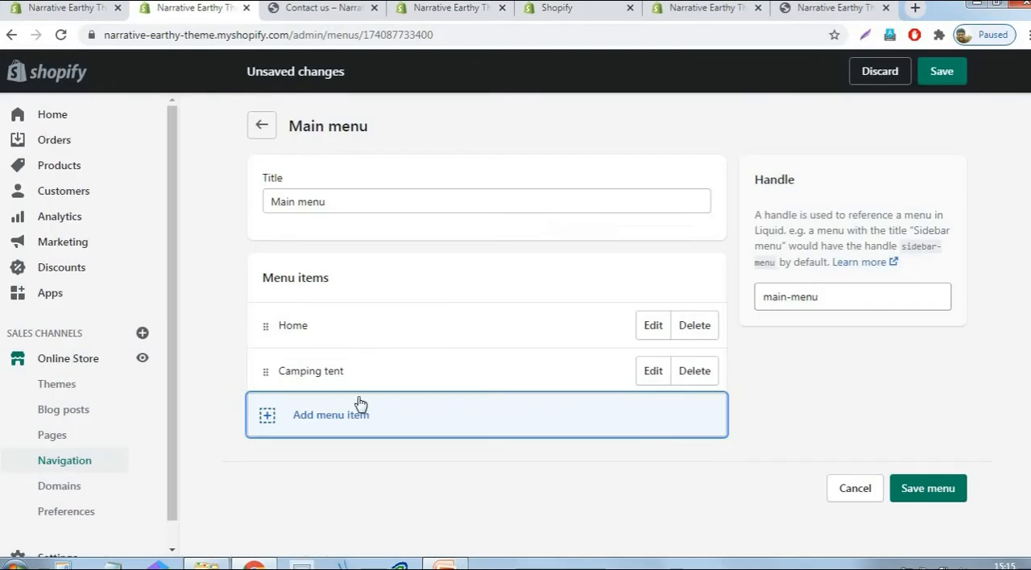
- Add a Main menu item that links to the Trekking Tents collection
click(305, 431)
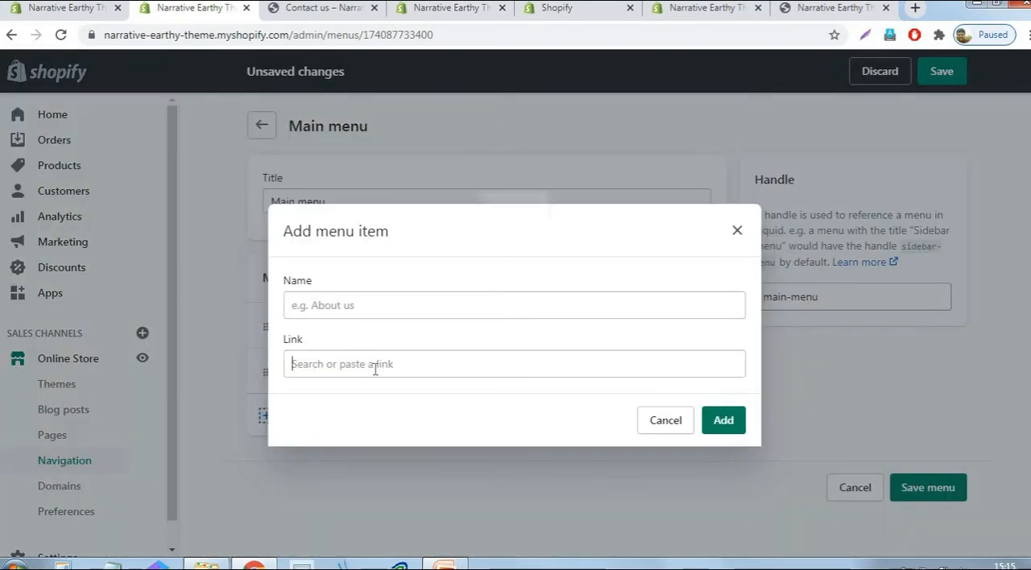
click(375, 367)
click(361, 172)
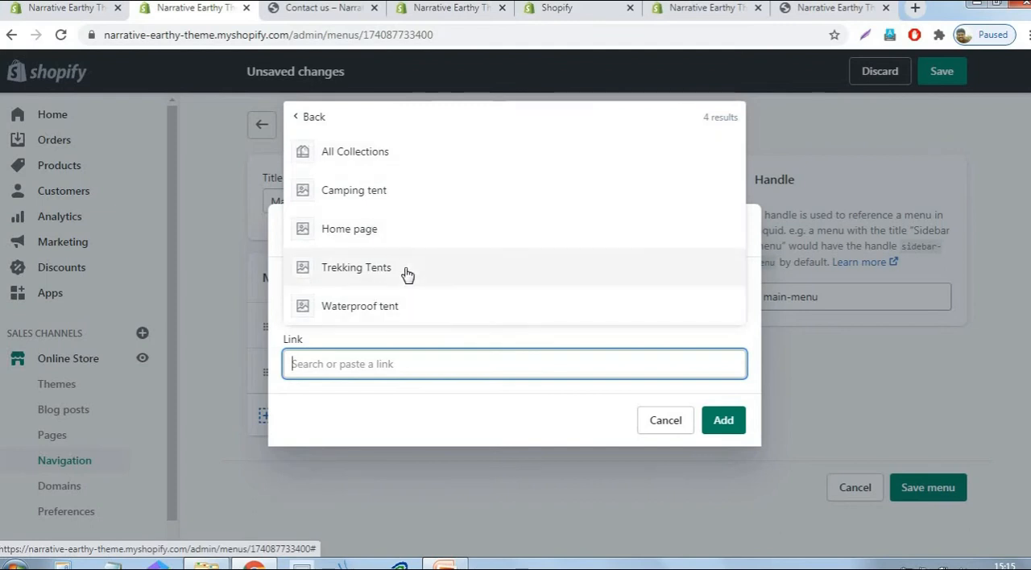
click(385, 270)
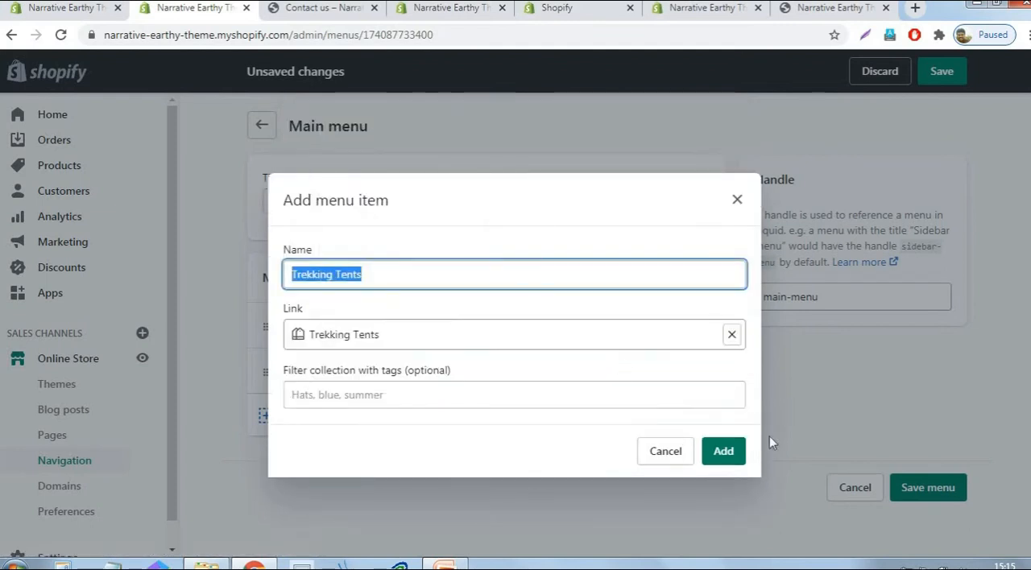
click(724, 452)
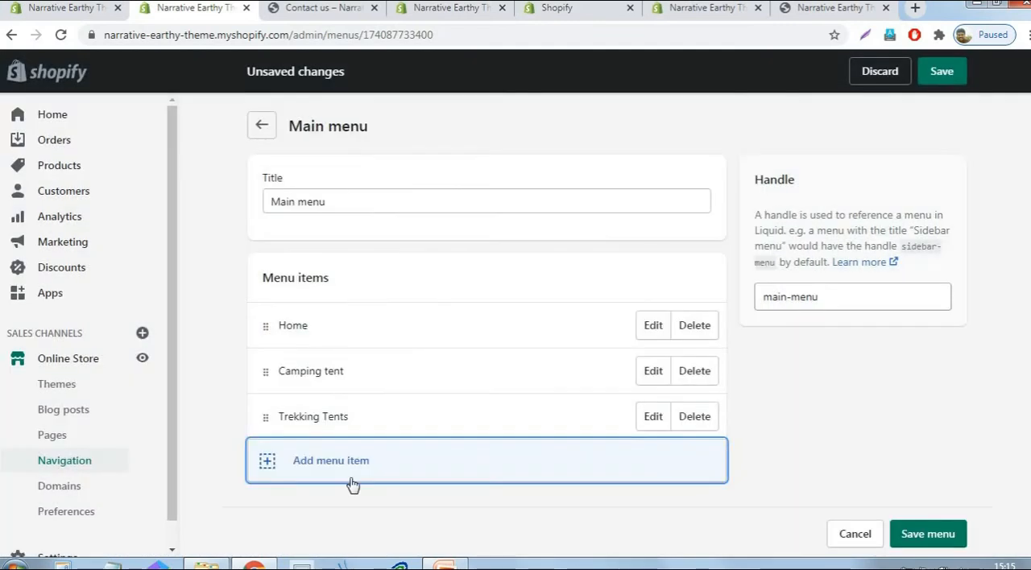
- Add a Main menu item that links to the Waterproof tent collection and save the menu
click(329, 464)
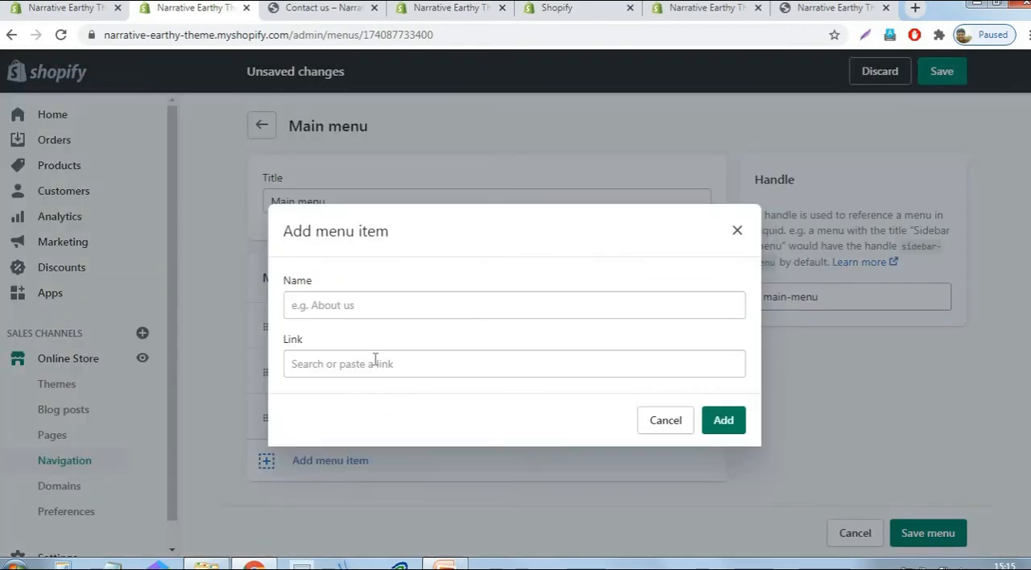
click(375, 363)
click(355, 177)
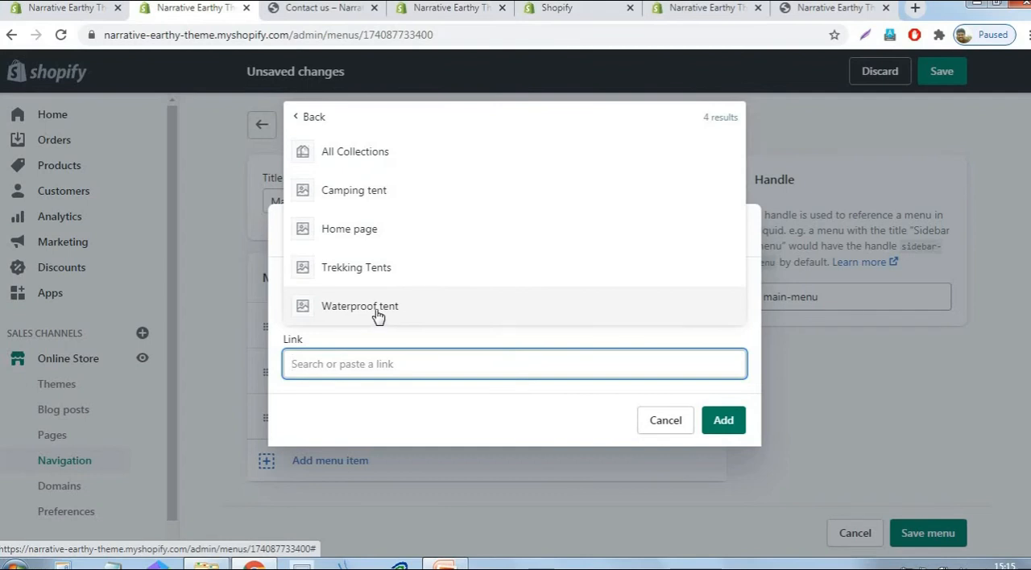
click(376, 308)
click(724, 451)
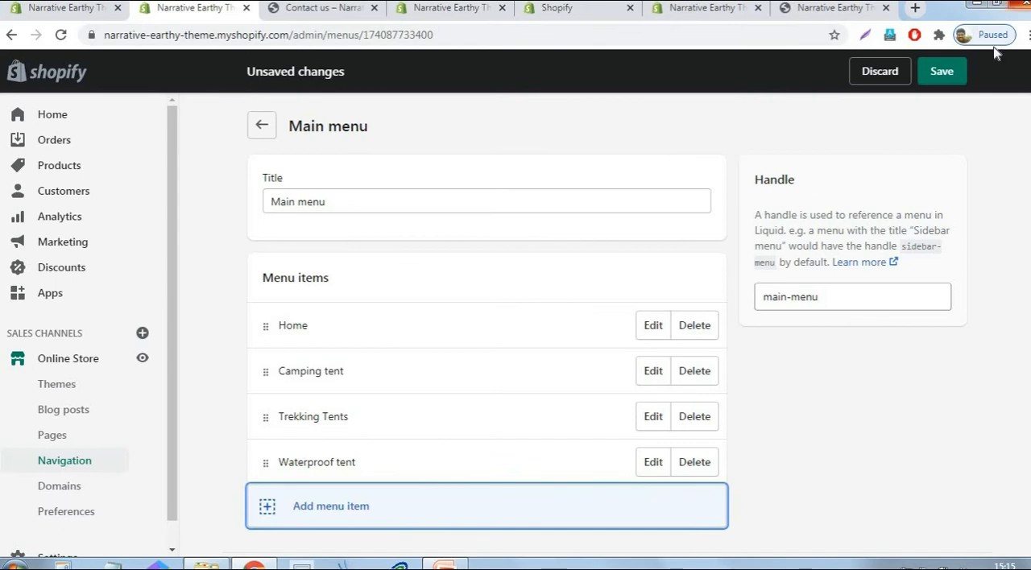
click(953, 80)
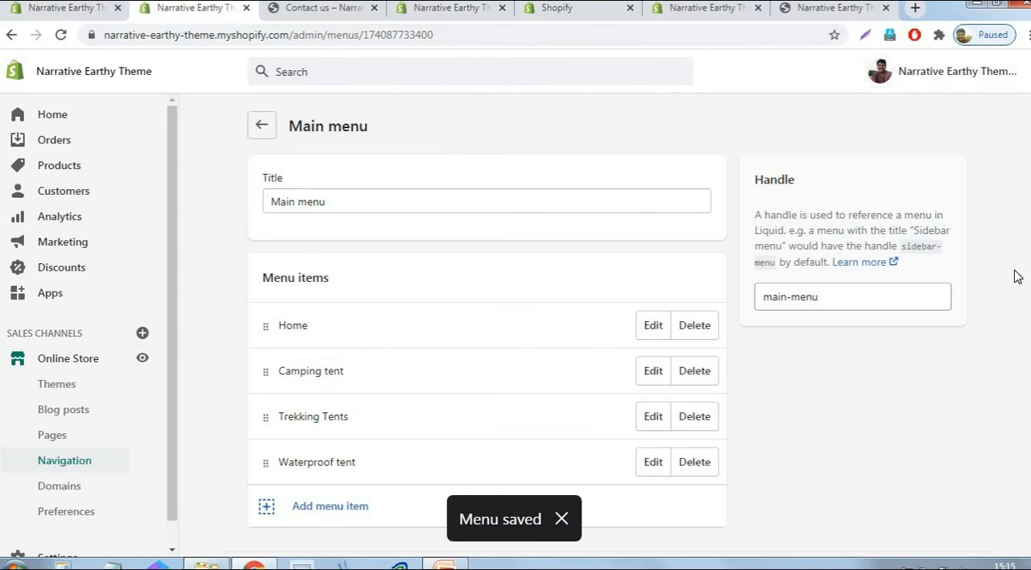
- Return to the navigation list, open the Footer menu and remove its Search item
click(260, 129)
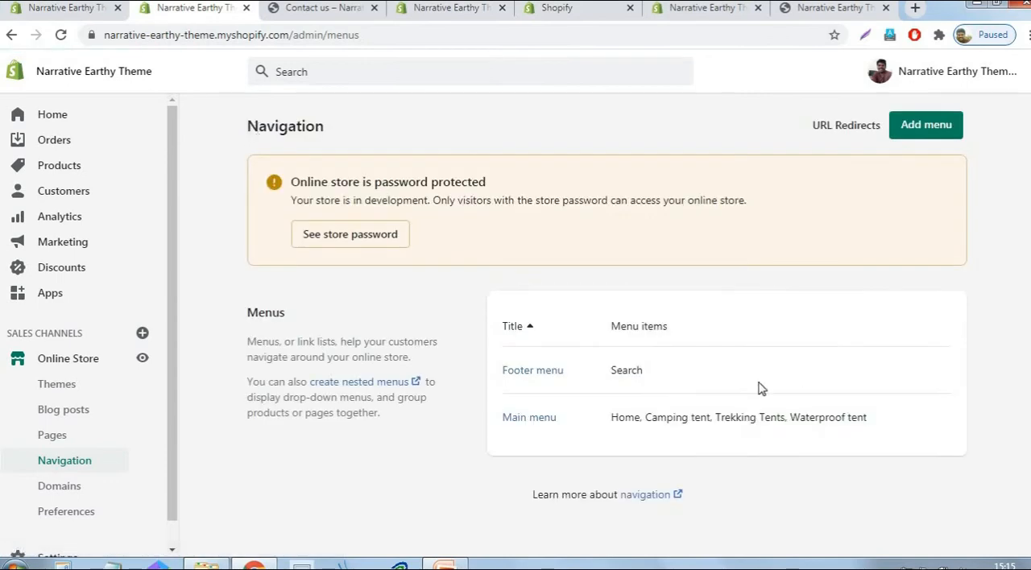
click(546, 377)
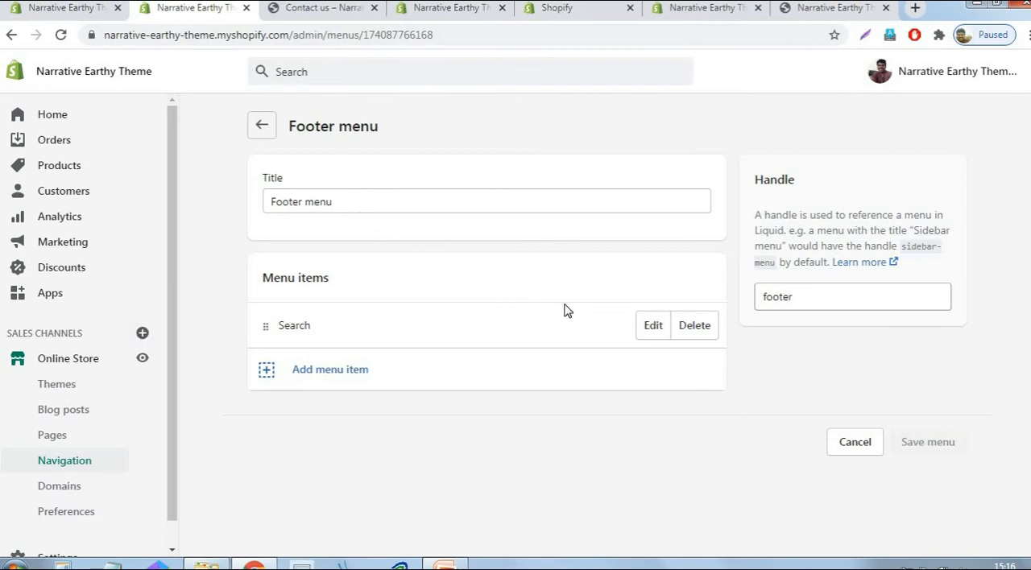
click(703, 332)
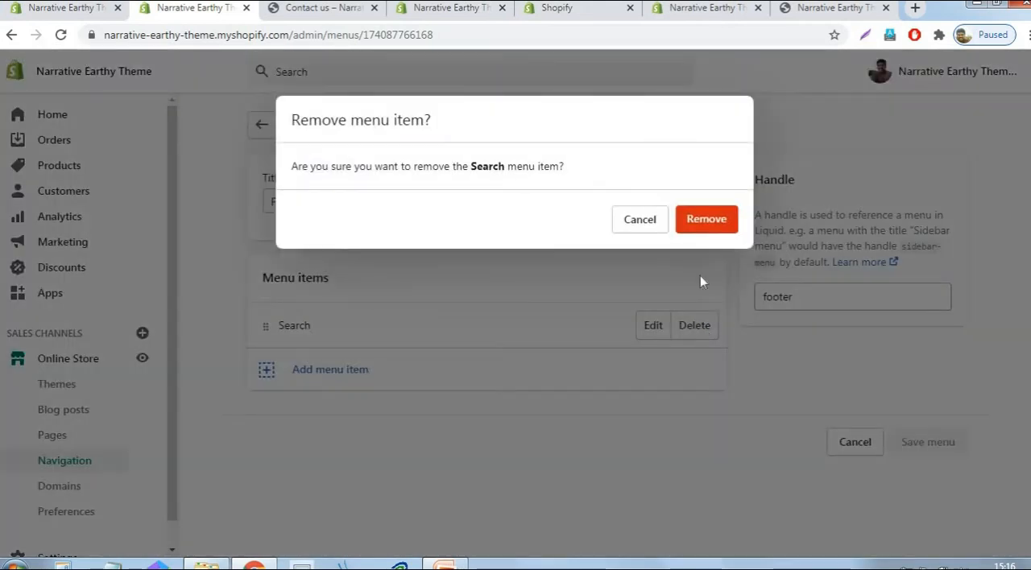
click(708, 222)
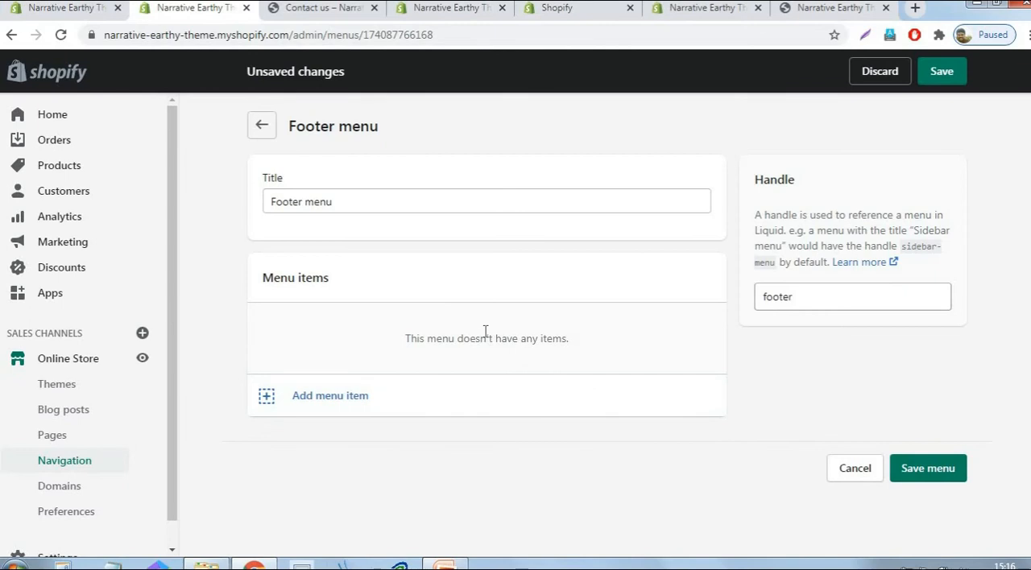
- Add a Footer menu item that links to the About us page
click(322, 397)
click(342, 362)
click(360, 241)
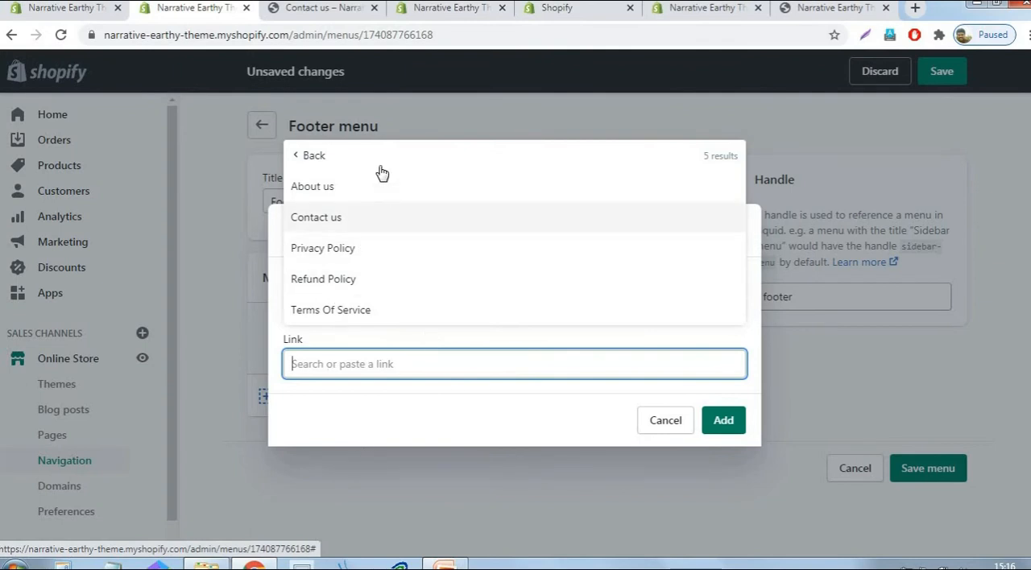
click(352, 188)
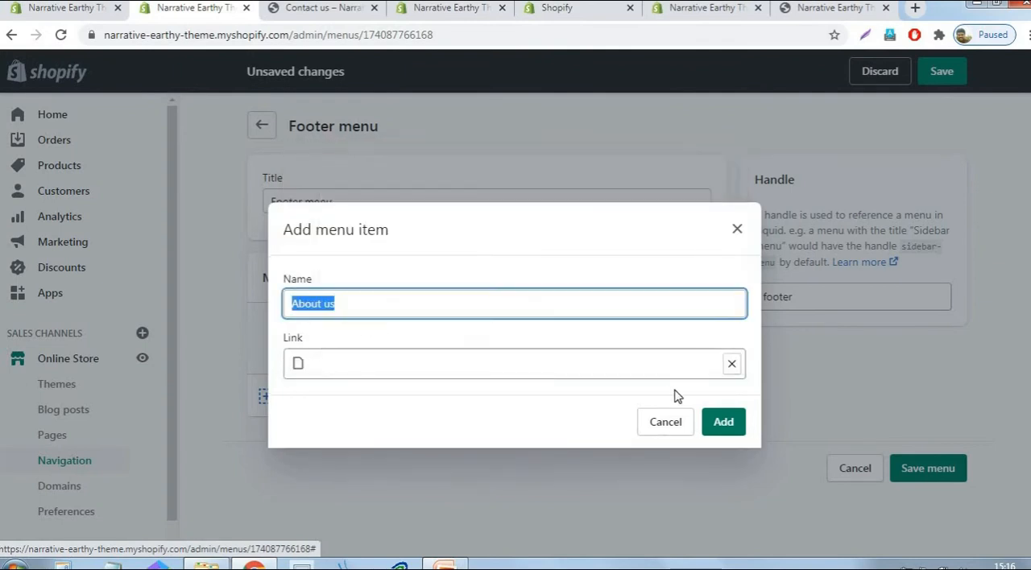
click(720, 422)
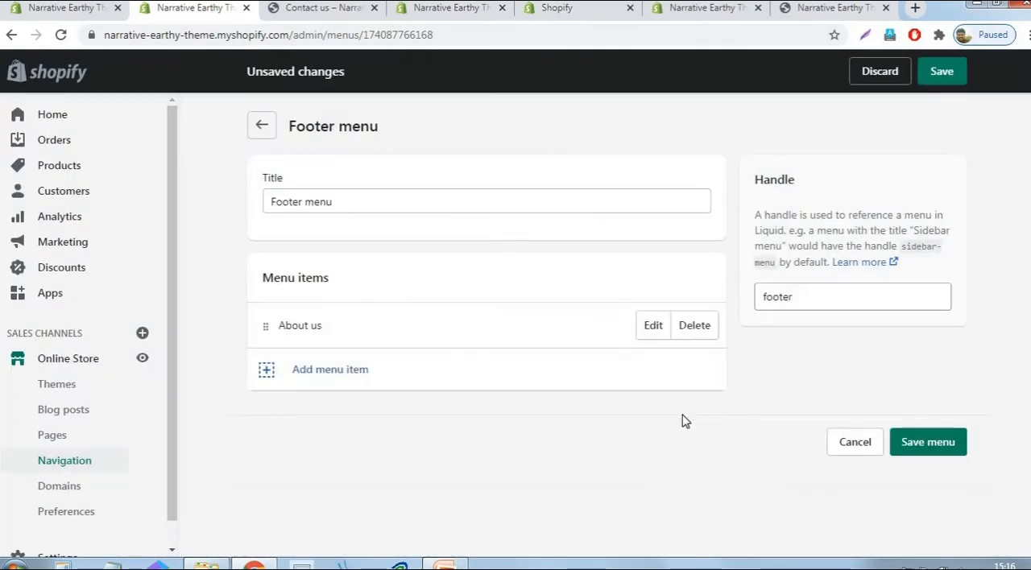
- Add a Footer menu item that links to the Privacy Policy page
click(334, 374)
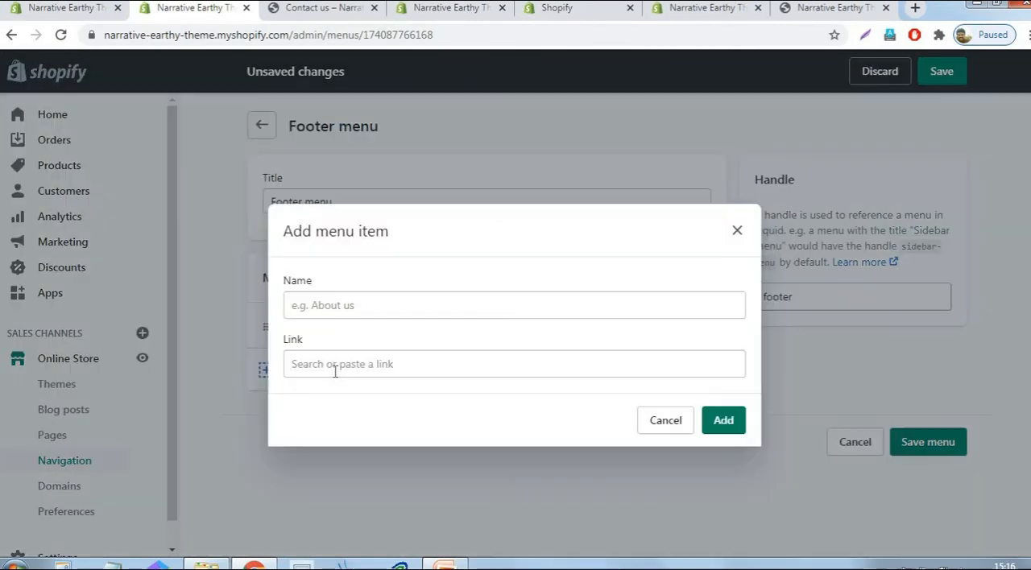
click(360, 354)
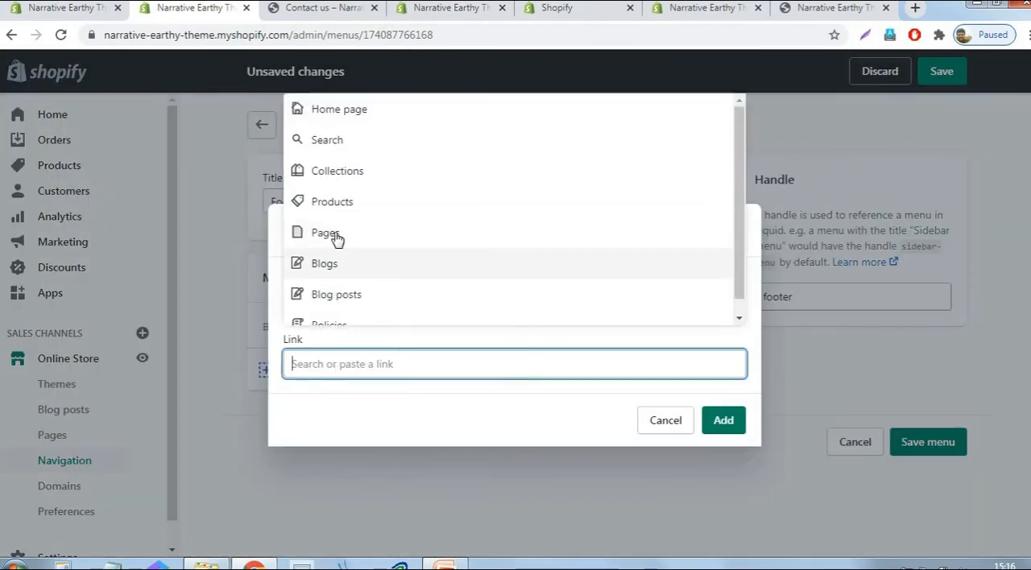
click(335, 232)
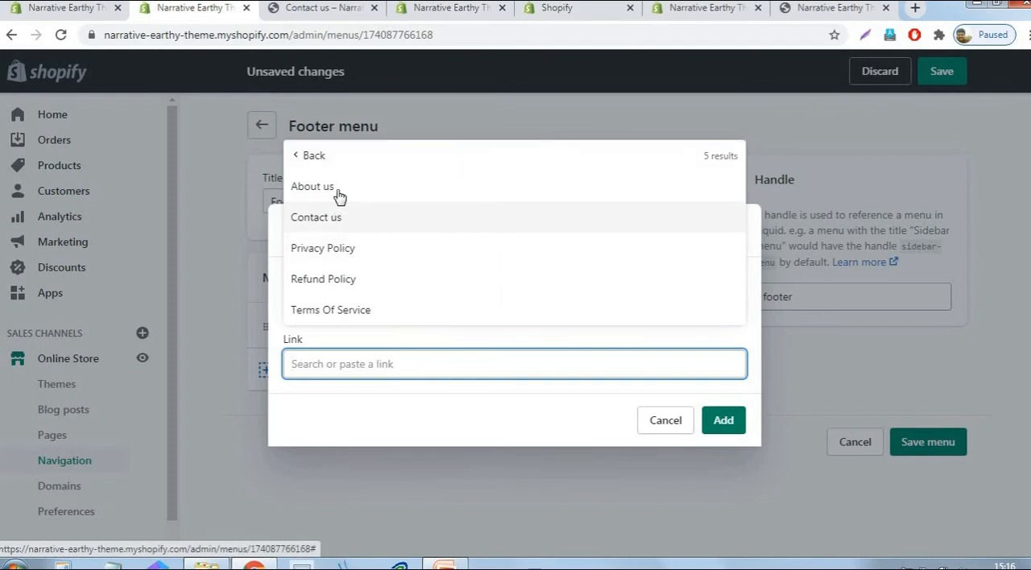
click(345, 250)
click(733, 425)
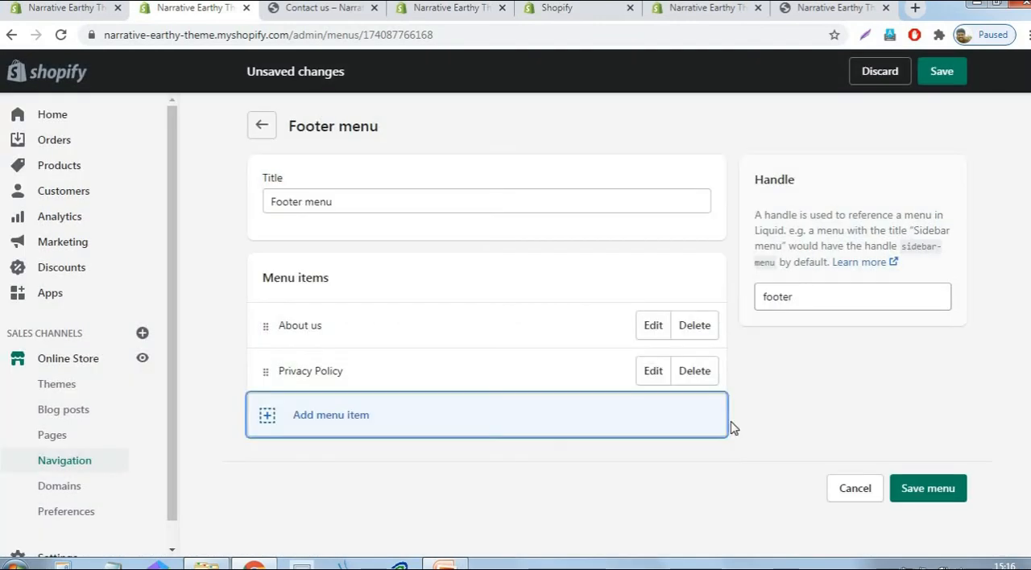
- Add a Footer menu item that links to the Refund Policy page
click(306, 416)
click(314, 364)
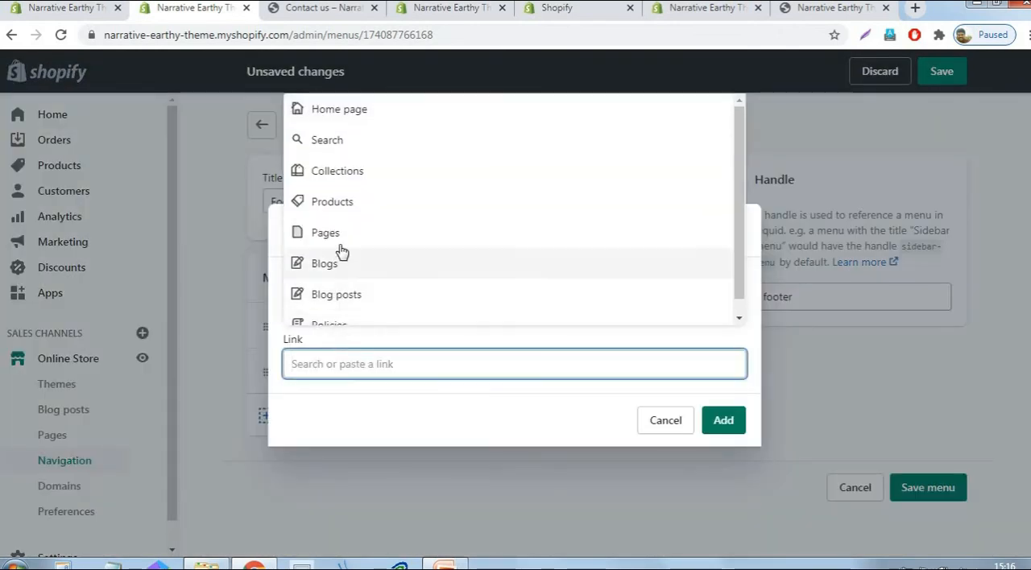
click(317, 232)
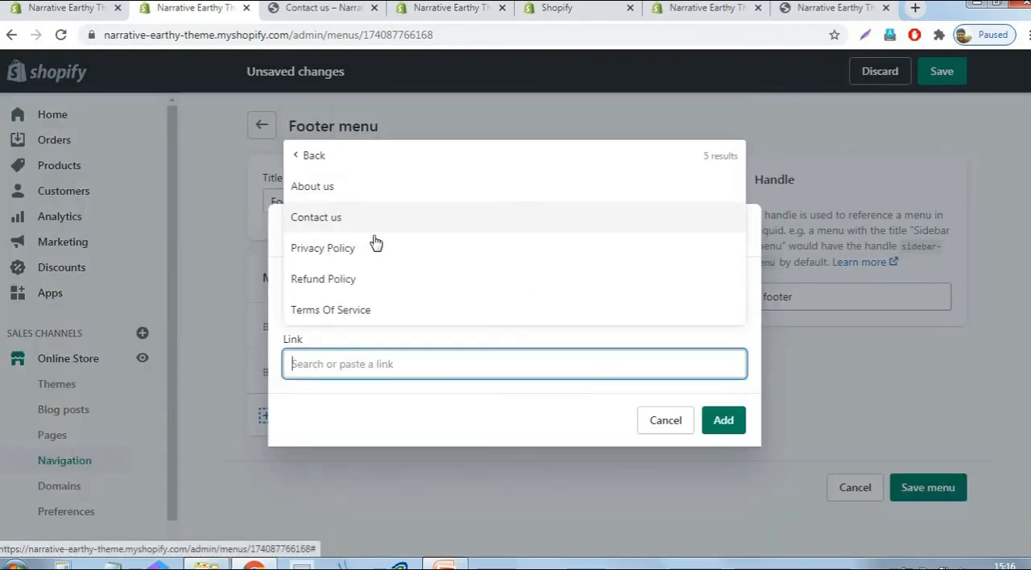
click(336, 294)
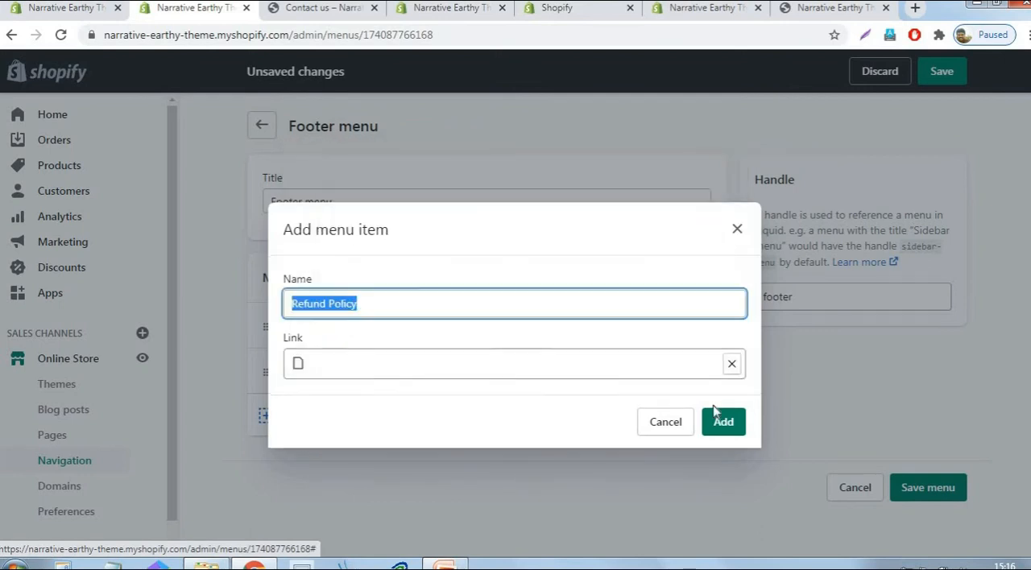
click(720, 422)
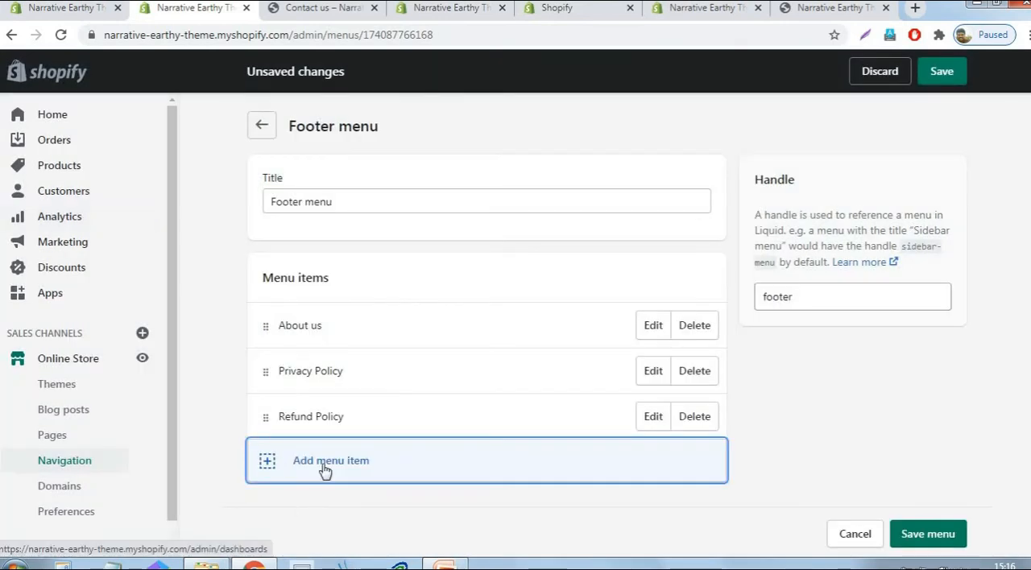
- Add a Footer menu item that links to the Terms Of Service page
click(325, 464)
click(389, 367)
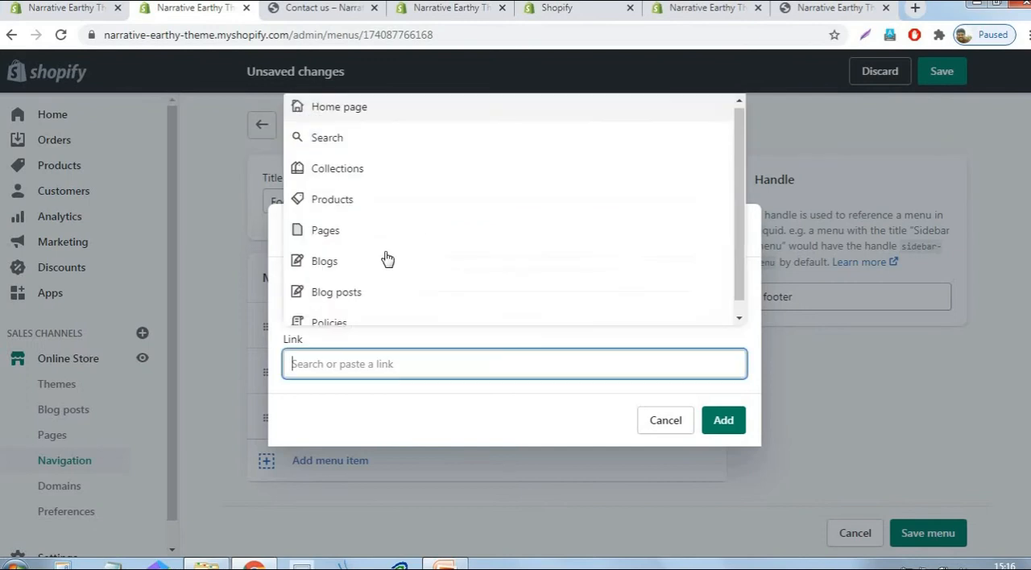
click(345, 233)
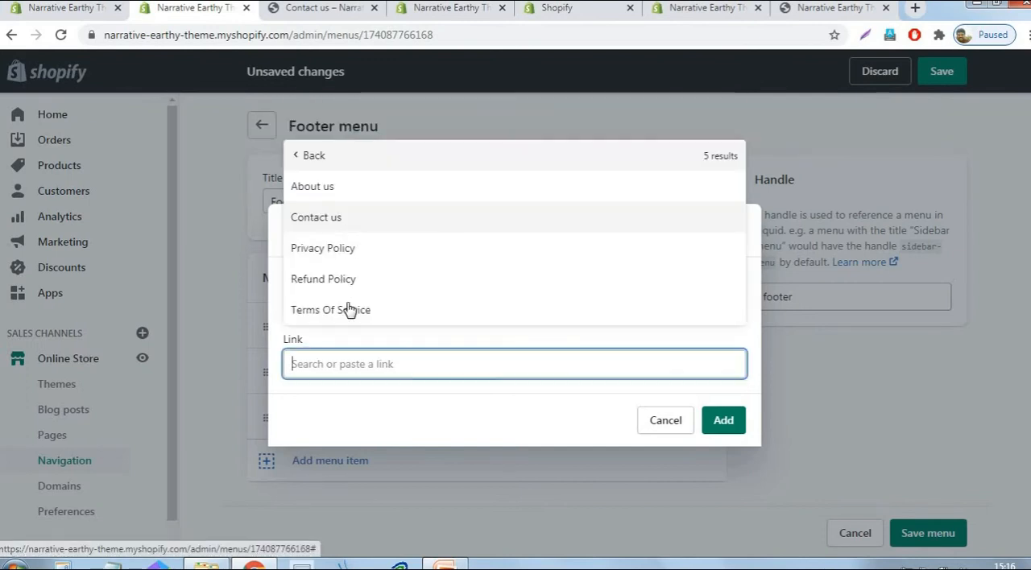
click(348, 307)
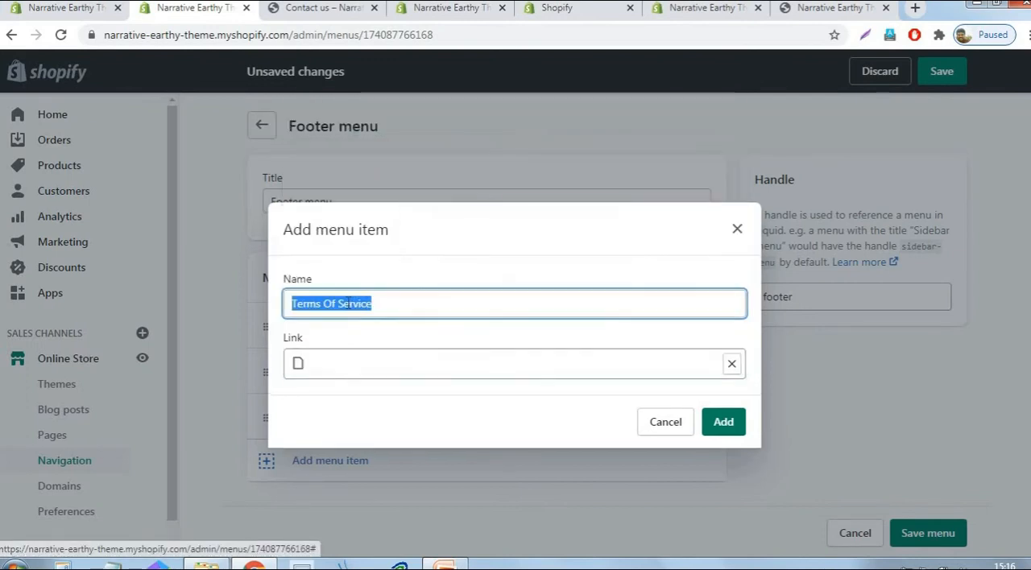
click(720, 427)
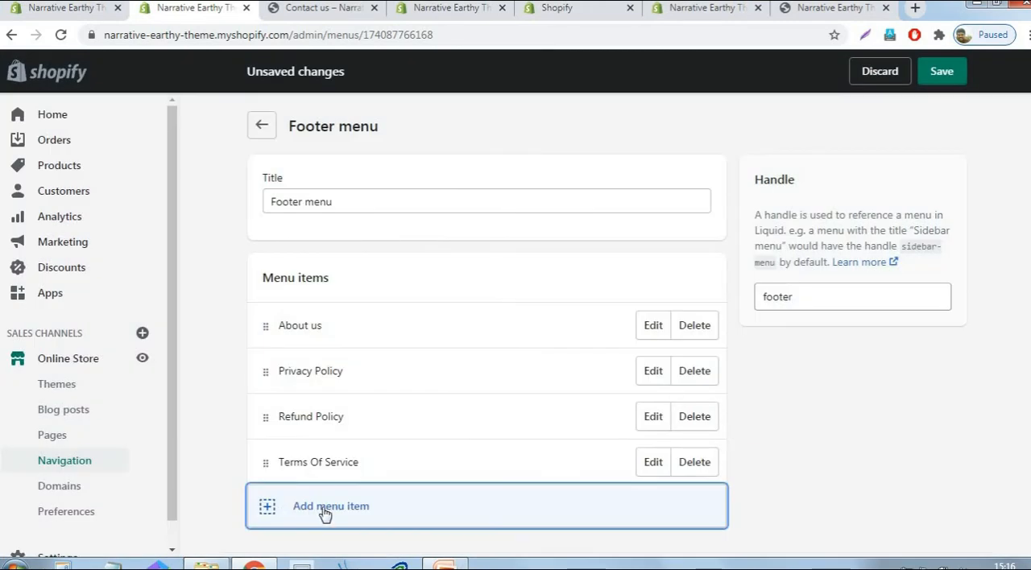
- Add a Footer menu item that links to the Contact us page and save the menu
click(326, 509)
click(413, 363)
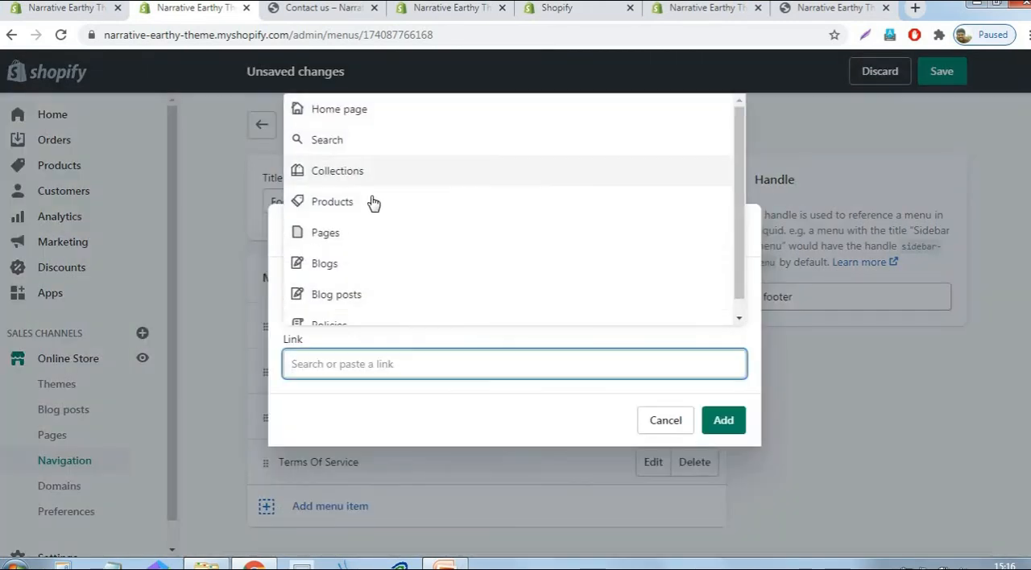
click(352, 236)
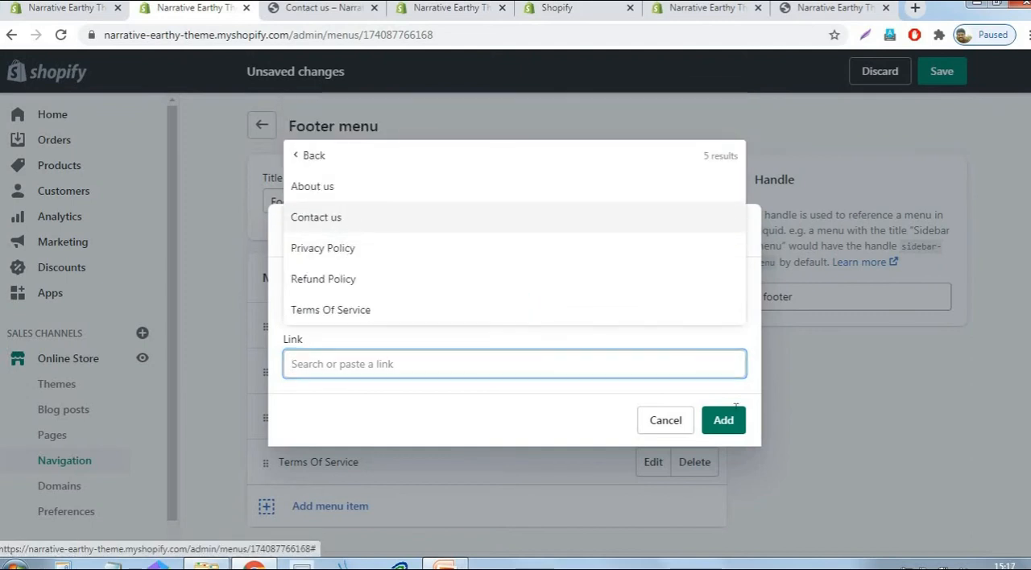
click(340, 217)
click(724, 422)
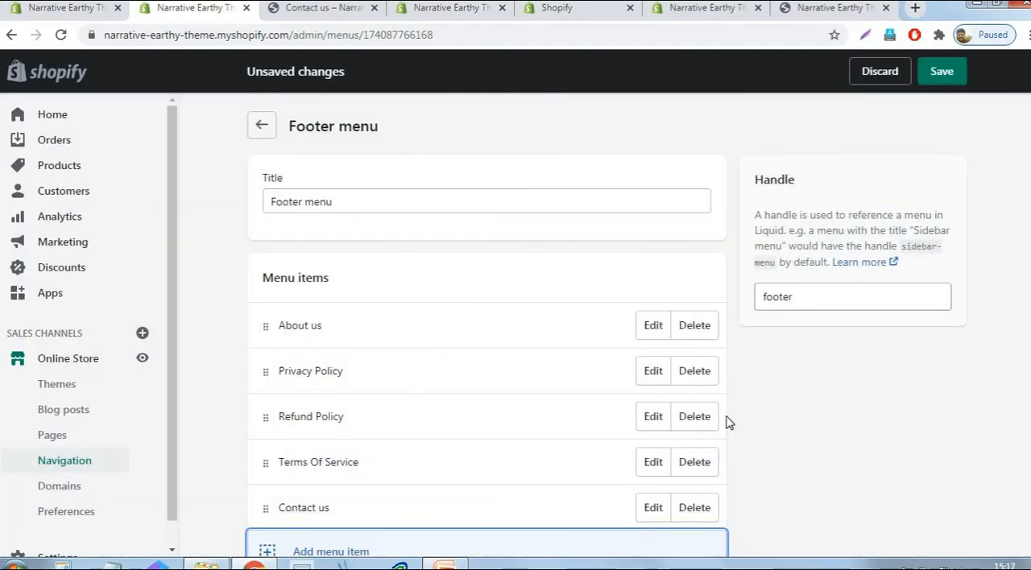
scroll(730, 231, down, 1)
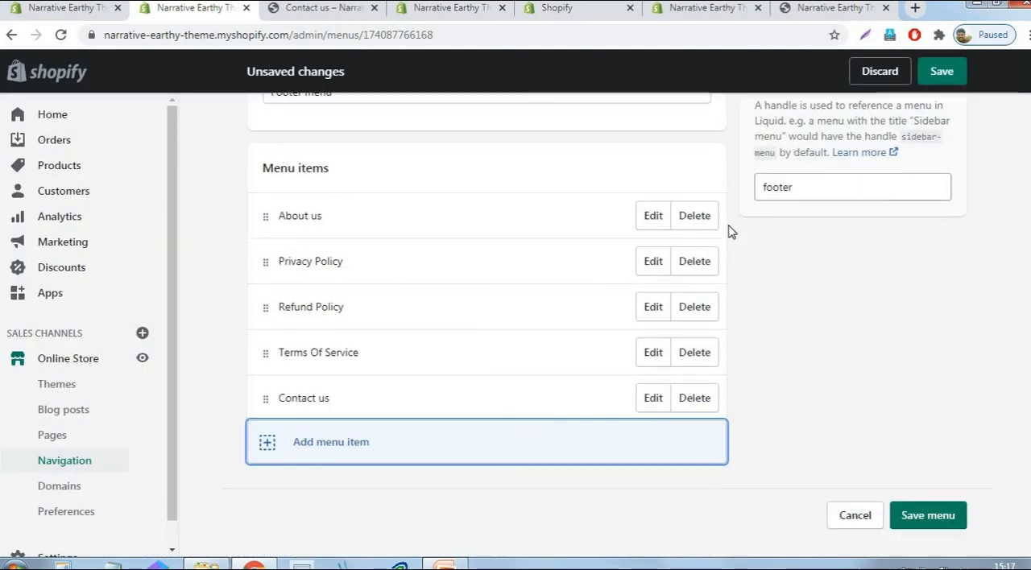
click(932, 523)
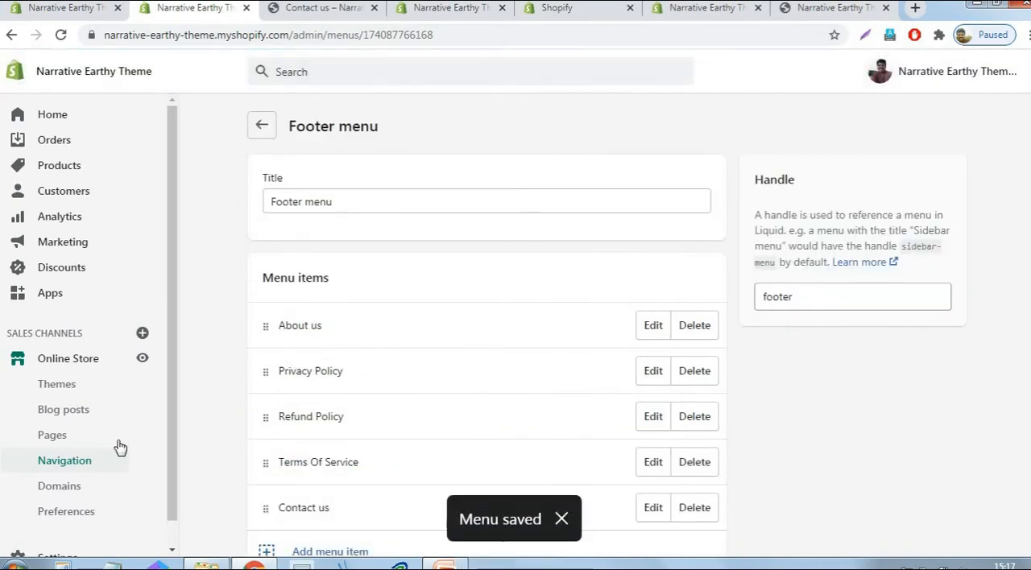
- Open the Header settings of the Narrative theme and remove the Footer menu from the secondary navigation
click(261, 127)
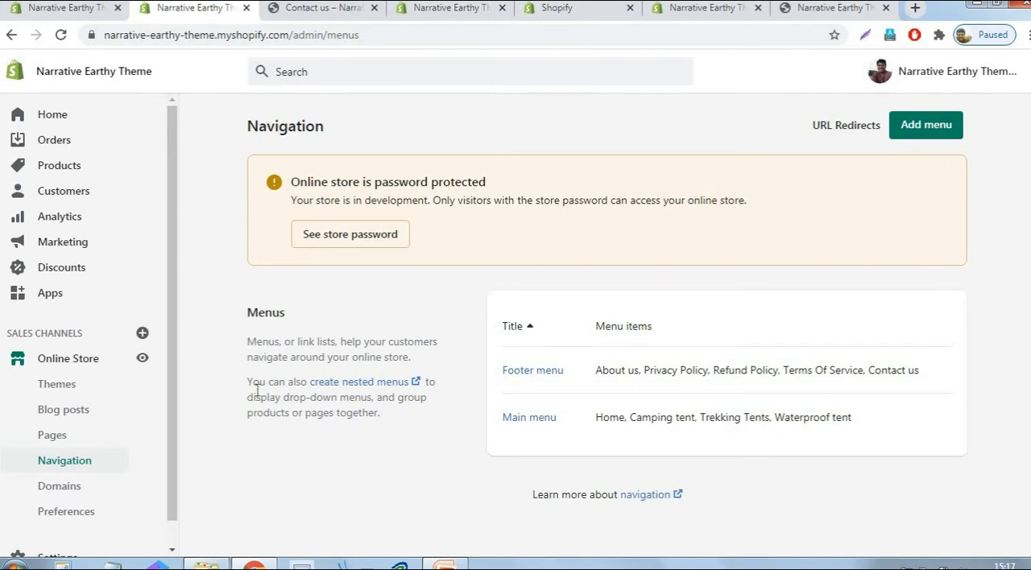
click(64, 394)
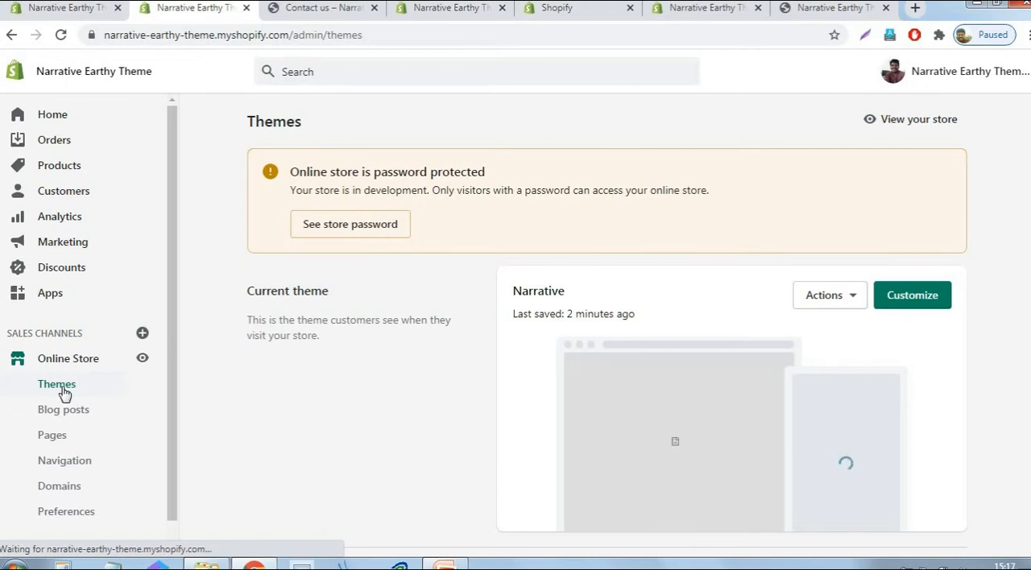
click(932, 298)
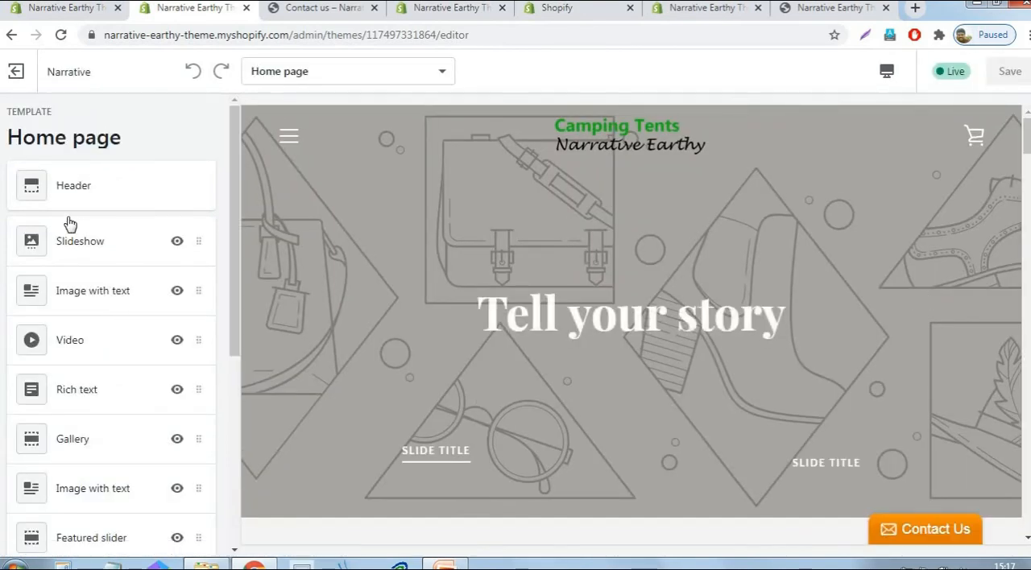
click(89, 191)
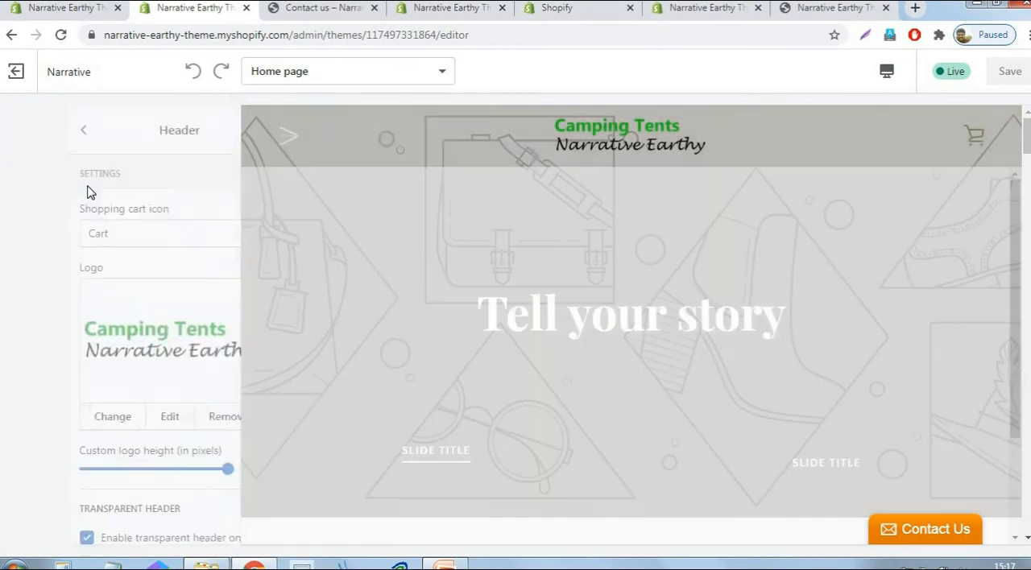
drag(227, 191, 233, 352)
scroll(153, 338, down, 1)
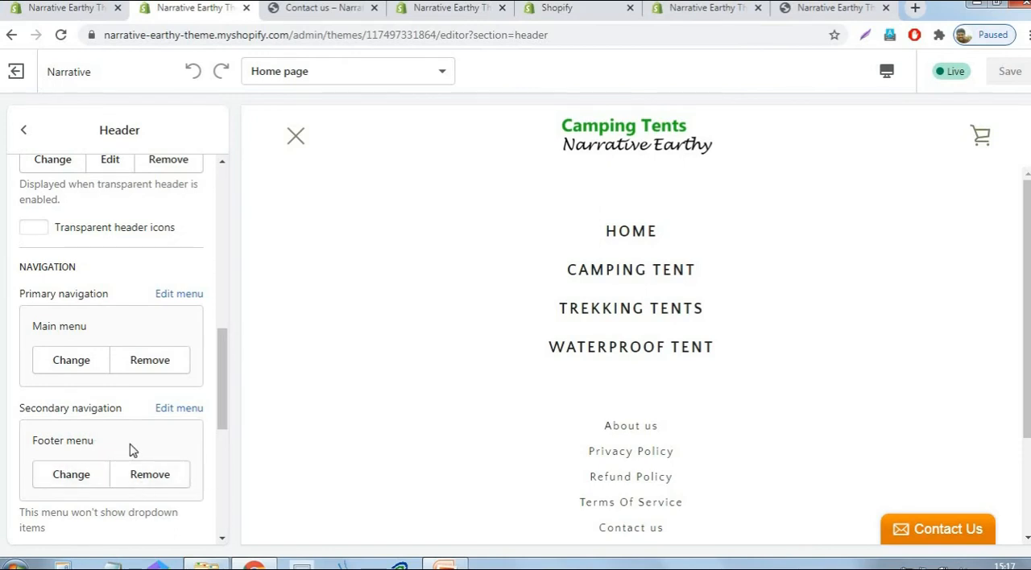
click(166, 477)
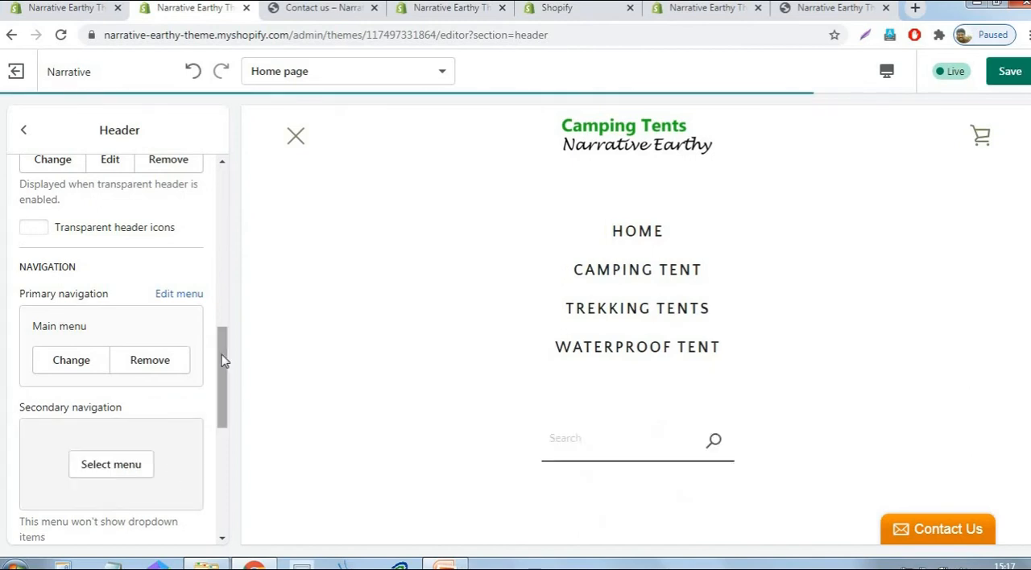
- Replace the header's default announcement text with "Ofer $75"
drag(226, 361, 230, 477)
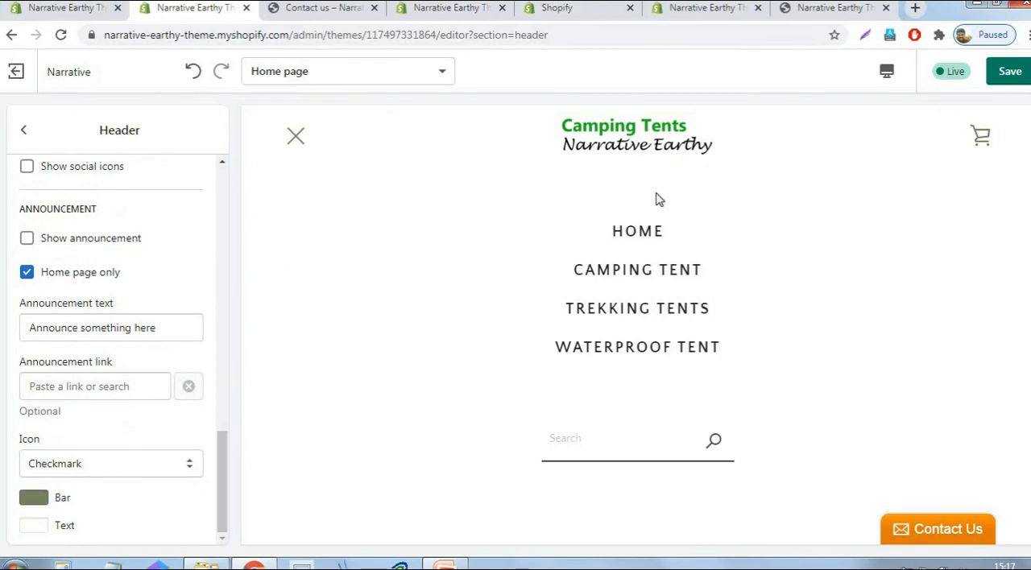
click(172, 328)
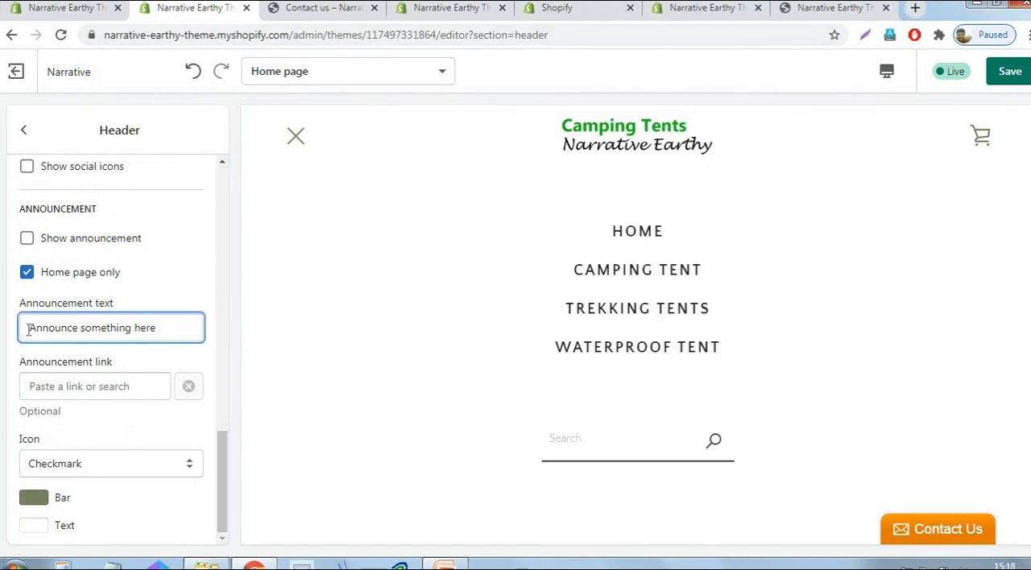
key(ctrl+a)
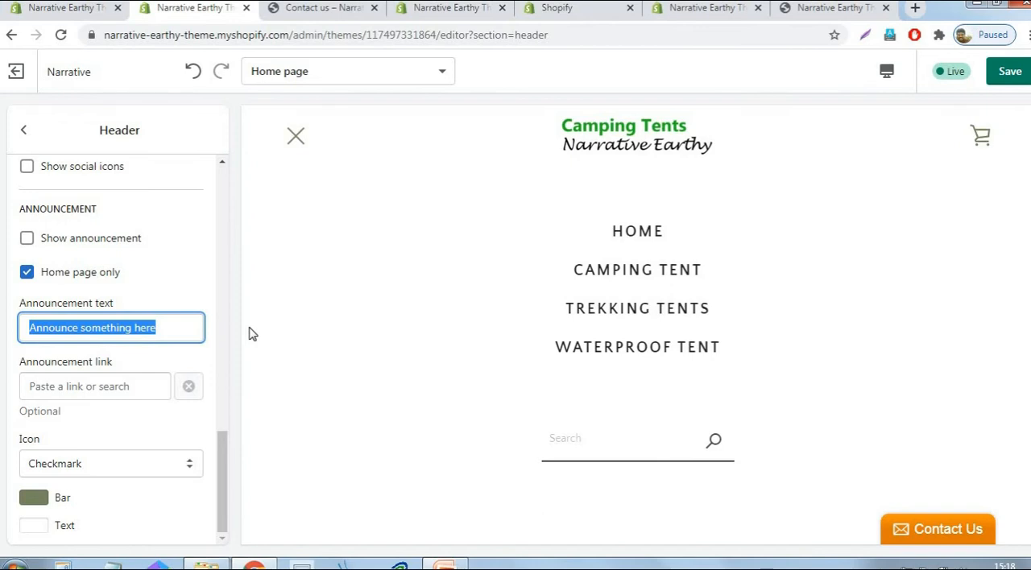
text(Of)
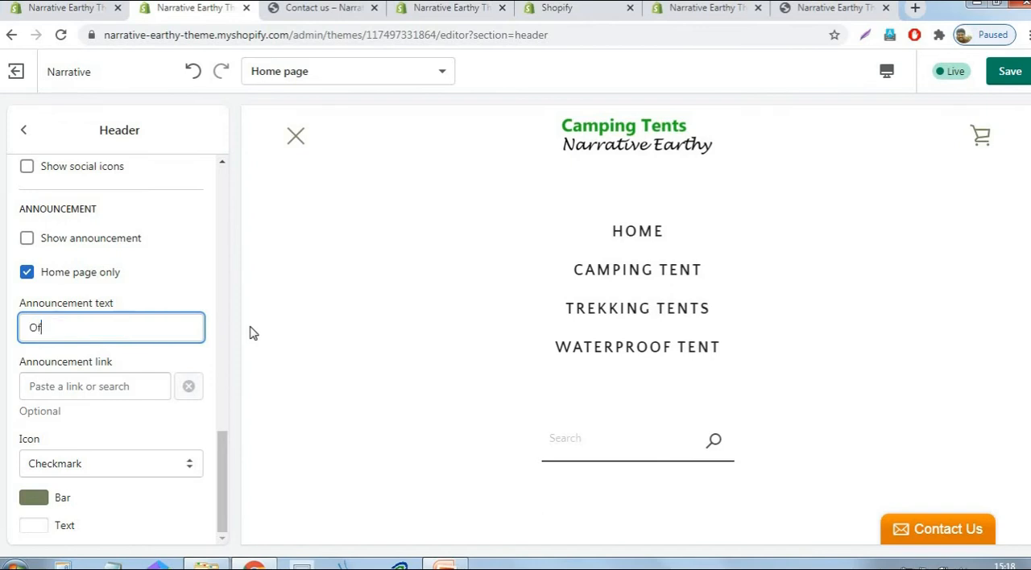
text(er $75)
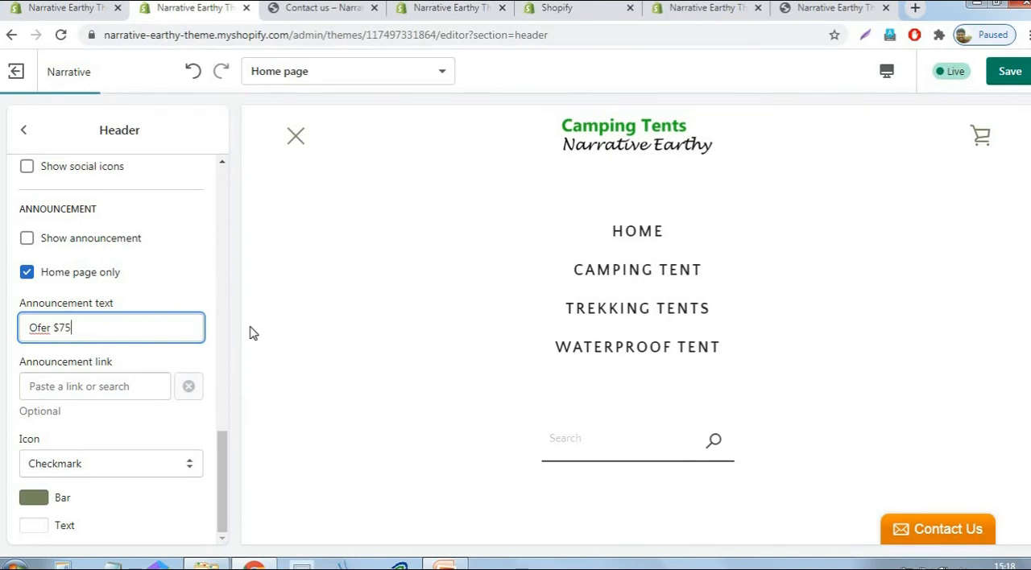
- Reword the announcement text to "Order today $75"
key(Left)
key(Left)
key(Delete)
key(Delete)
text(rder)
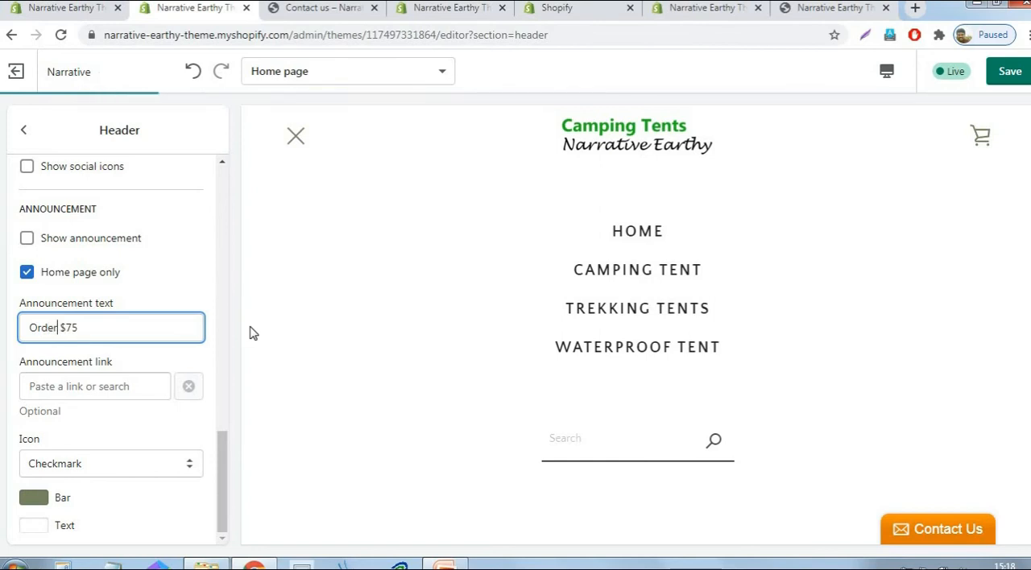
text( today)
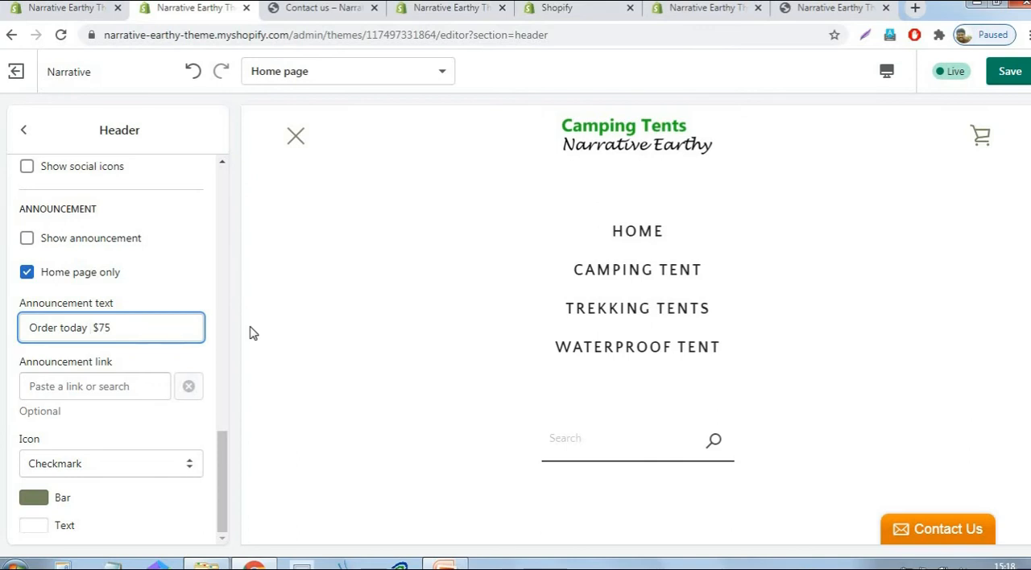
- Change the announcement text to "FREE Shipping available more than $75 orders" and save the theme
key(shift+Home)
text(FREE Shippinng)
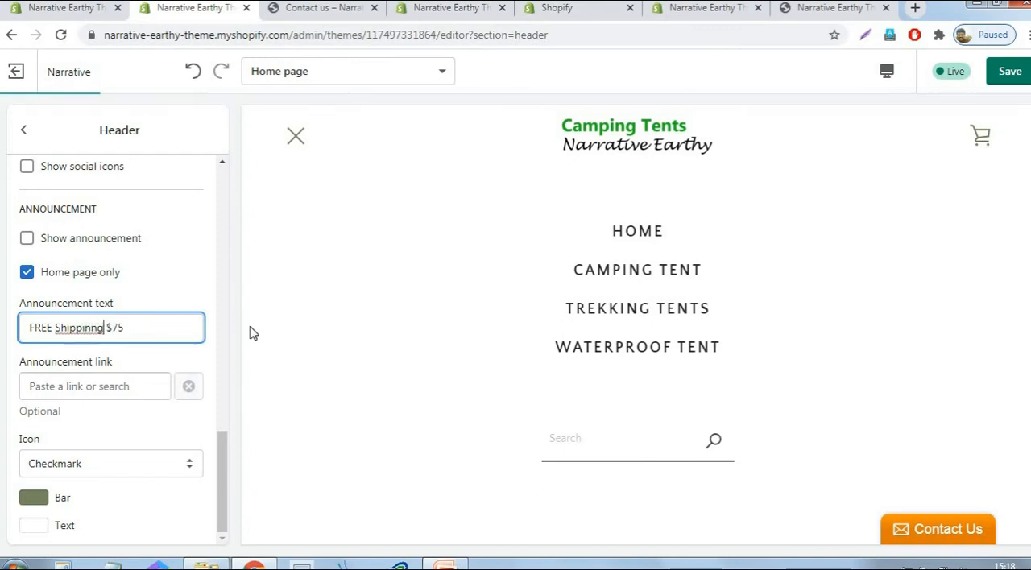
key(BackSpace)
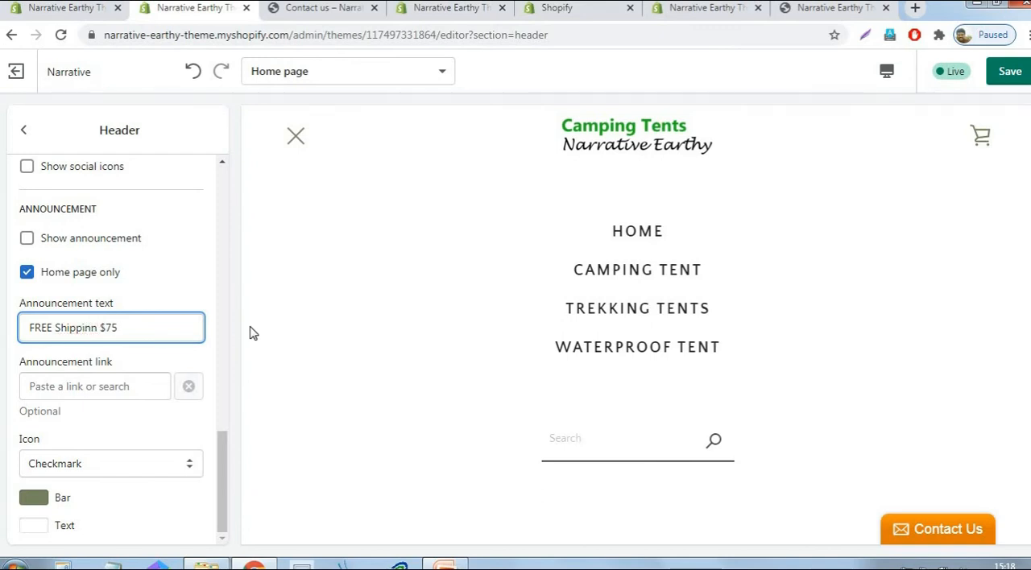
key(BackSpace)
text(g available )
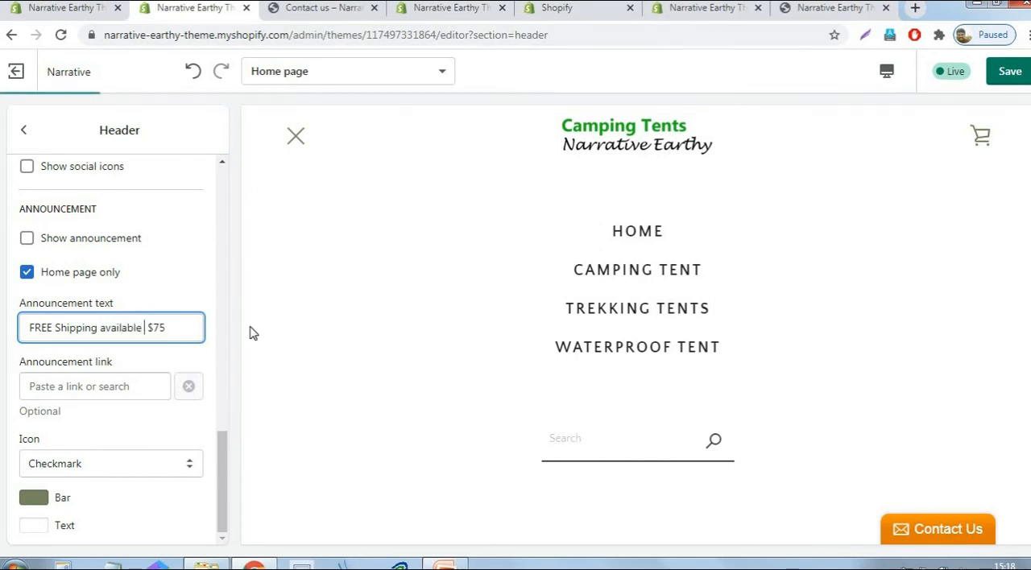
text(more than)
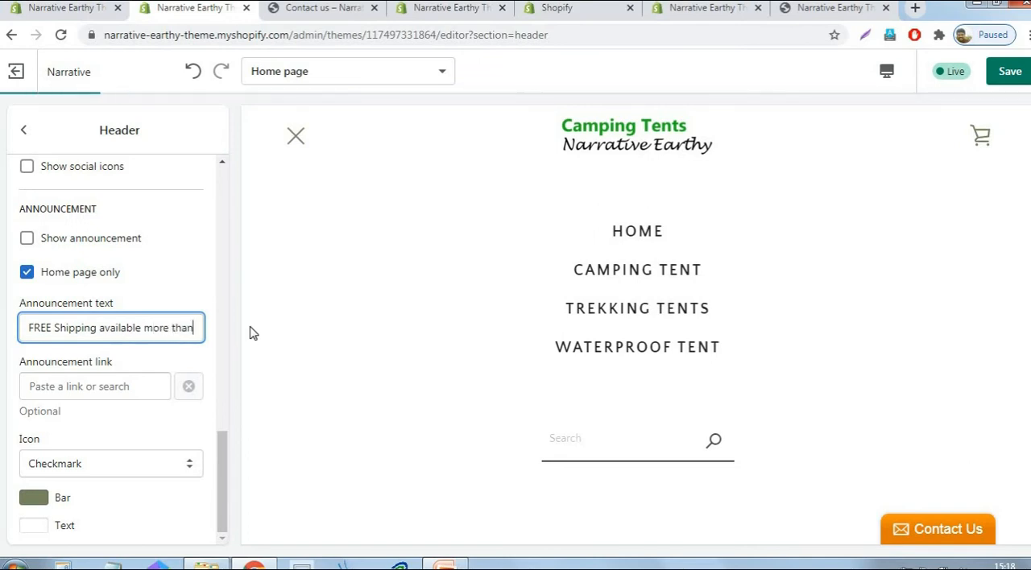
key(Right)
key(Right)
key(Right)
key(Right)
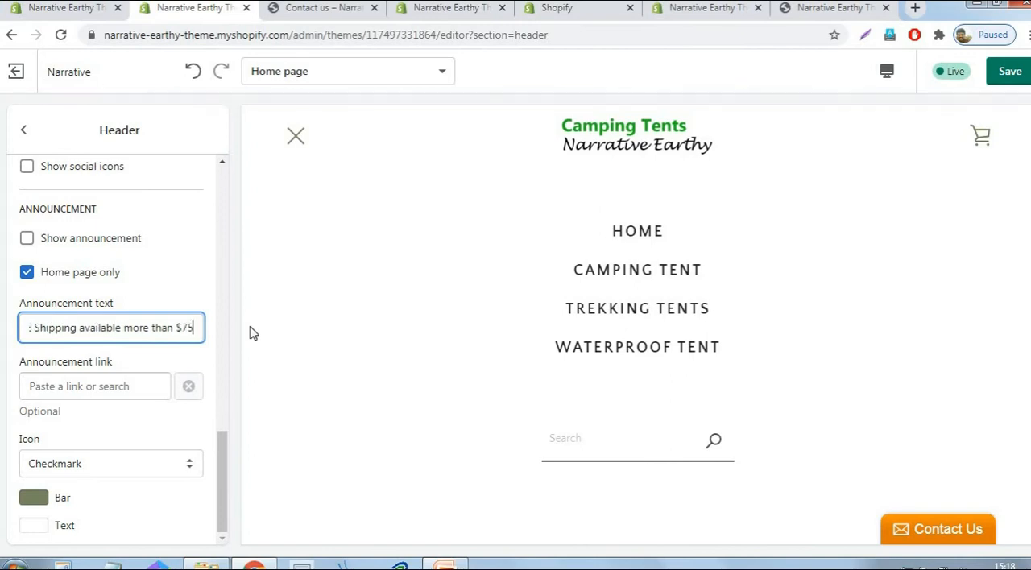
text(orders)
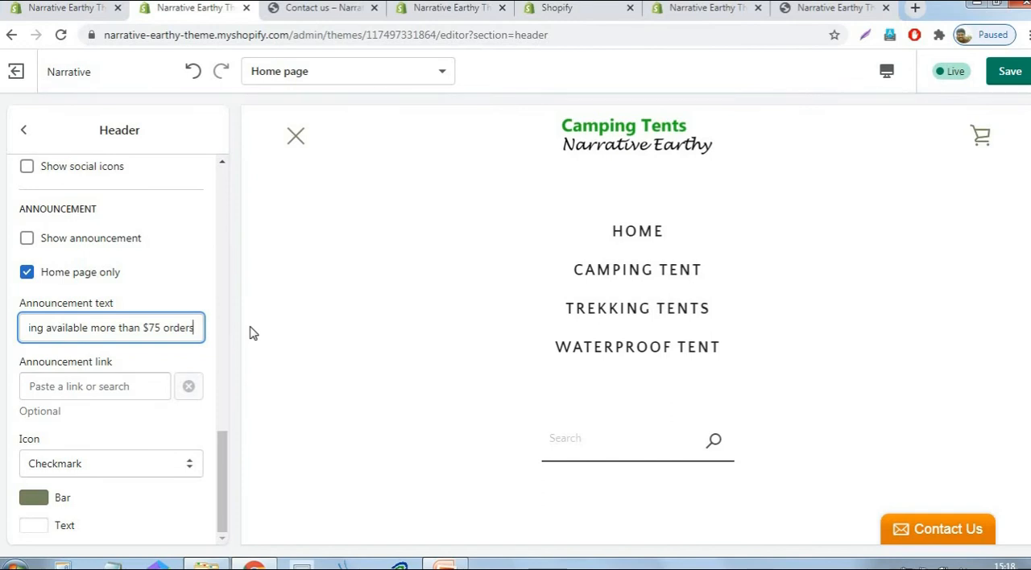
click(1007, 87)
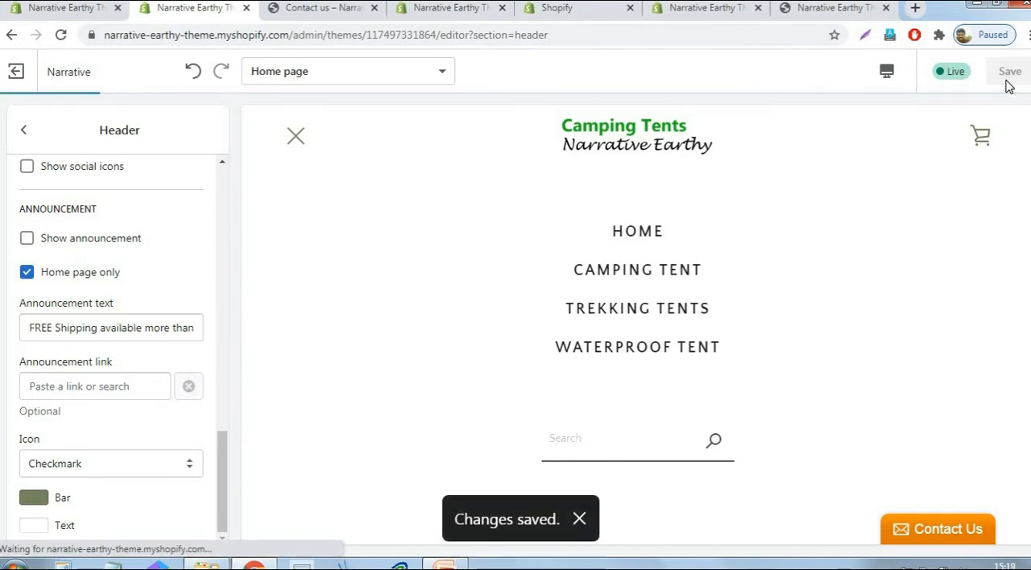
- Show the announcement in the header, set its bar color to black (#000000), and save the theme
click(26, 239)
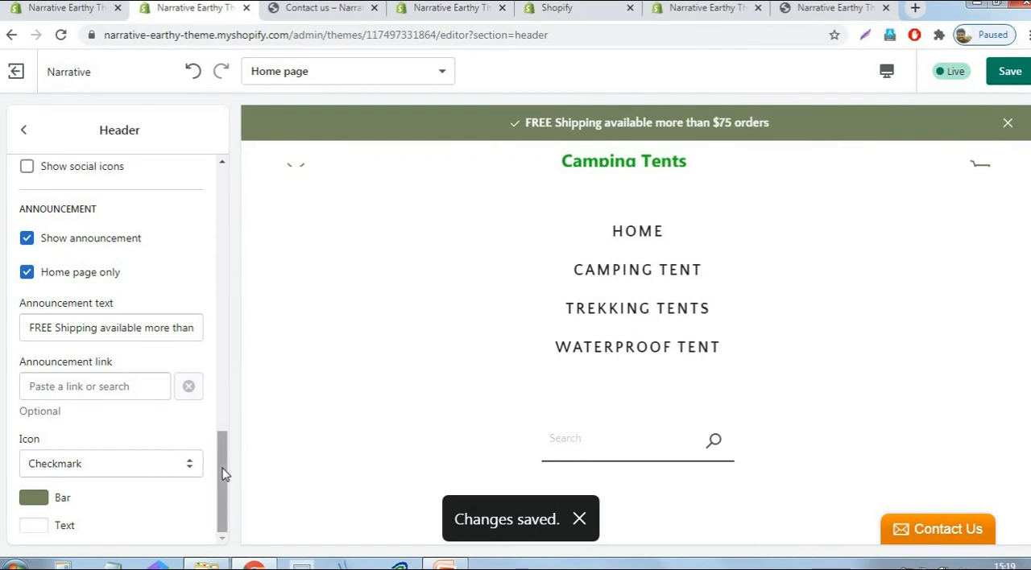
click(29, 502)
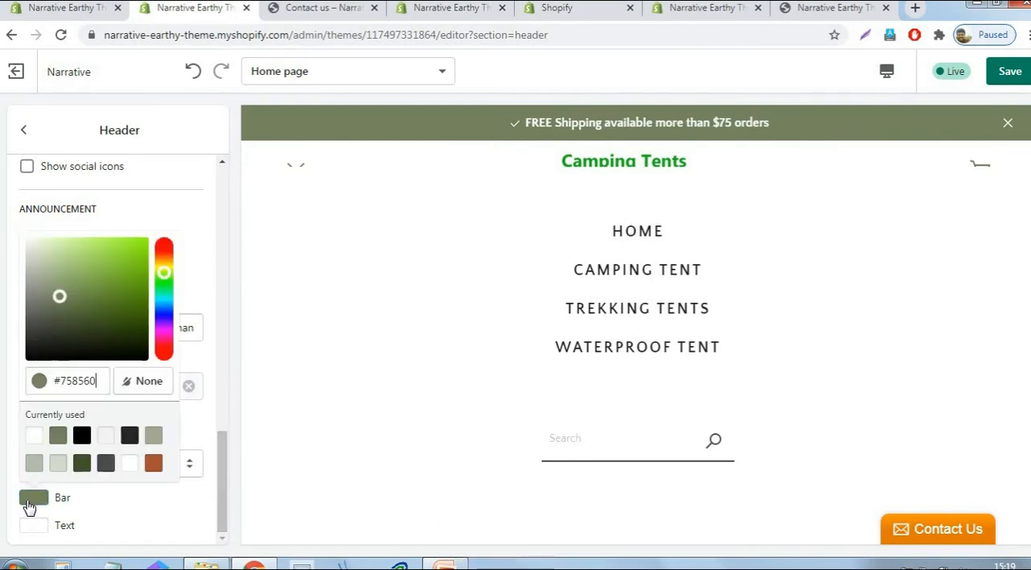
click(81, 435)
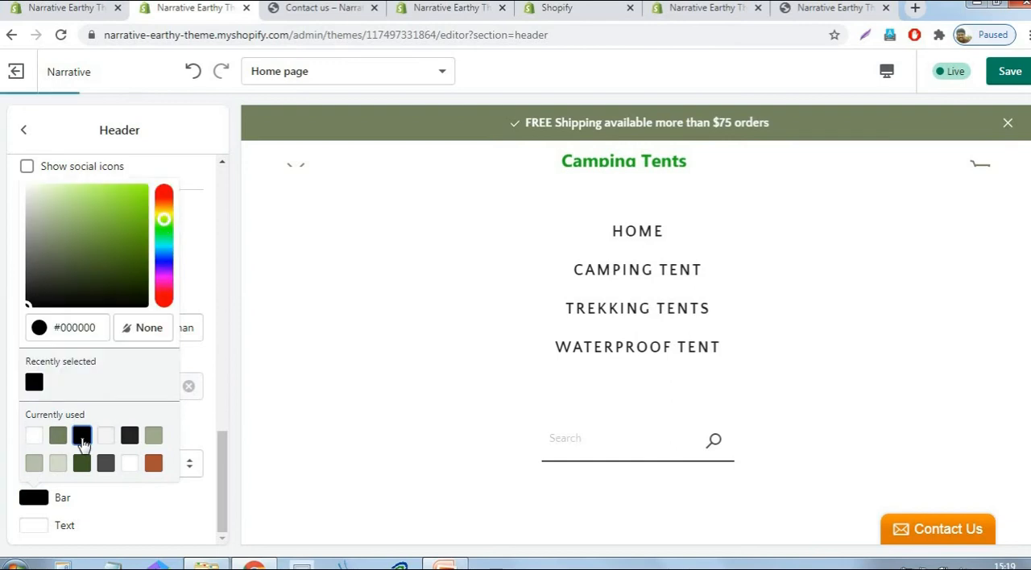
click(1016, 72)
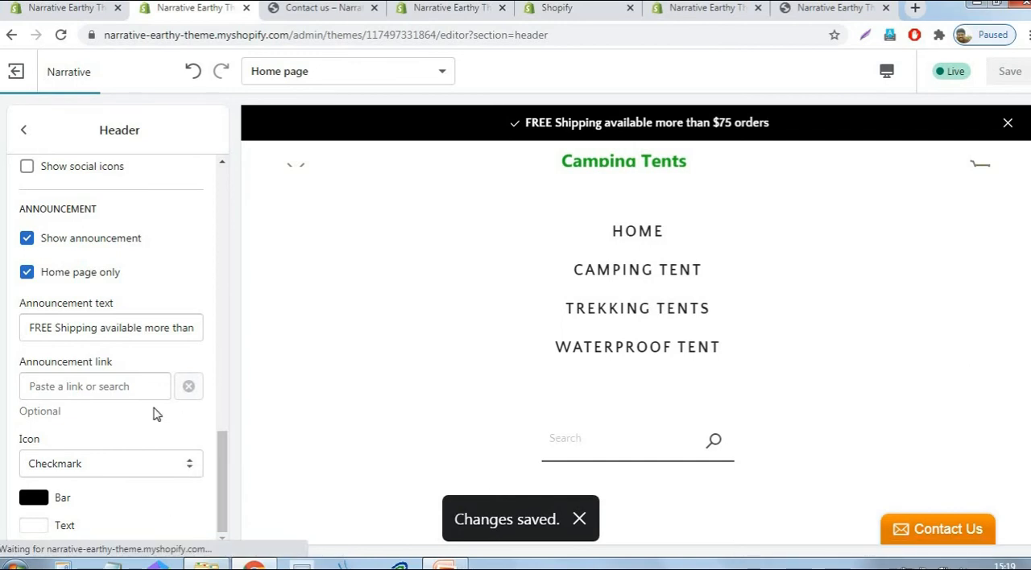
- Upload the sunset tent photo numbered 2398220 from the Logo folder as an image for the home page slideshow's first slide
scroll(157, 415, up, 5)
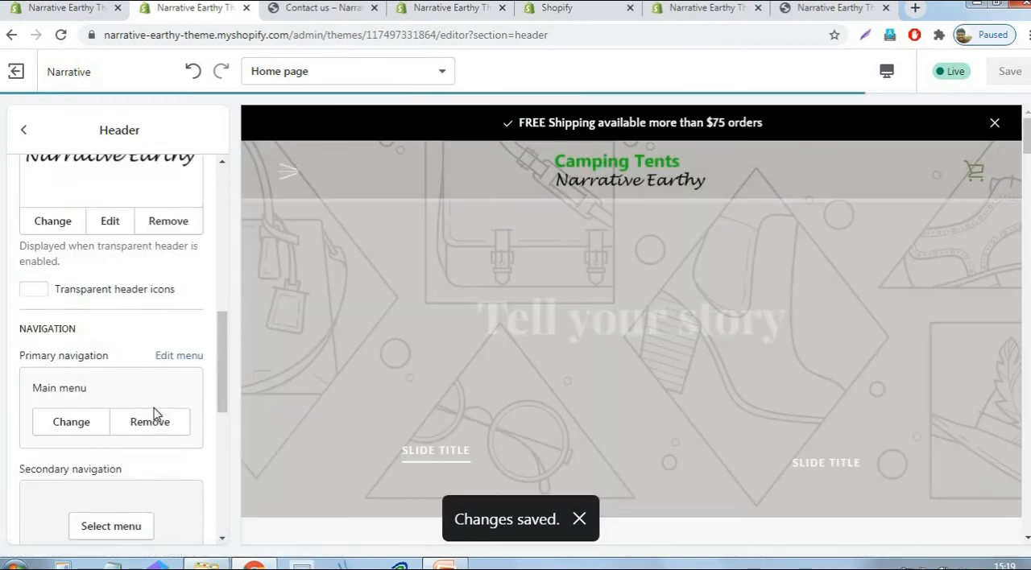
click(23, 131)
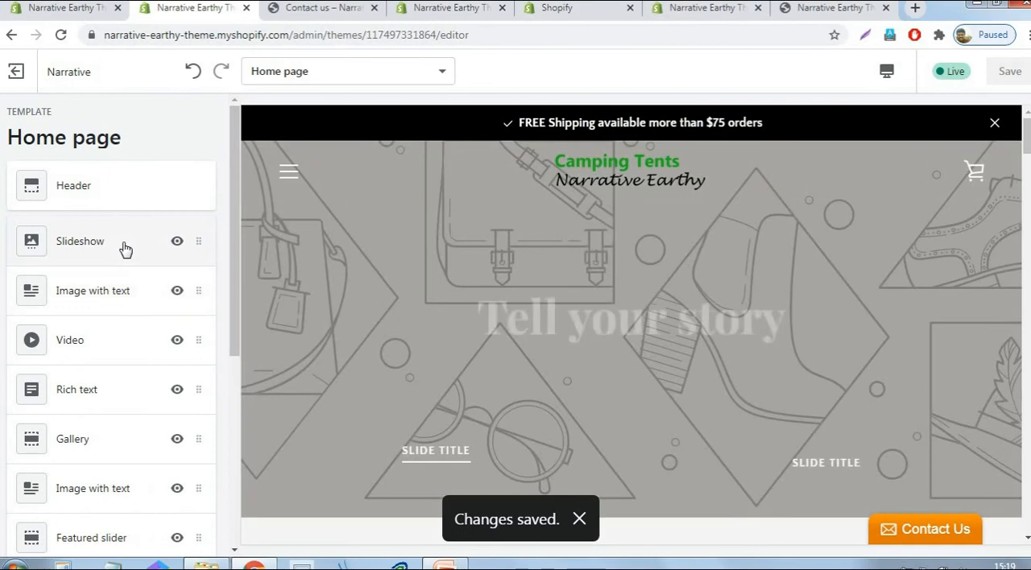
click(126, 248)
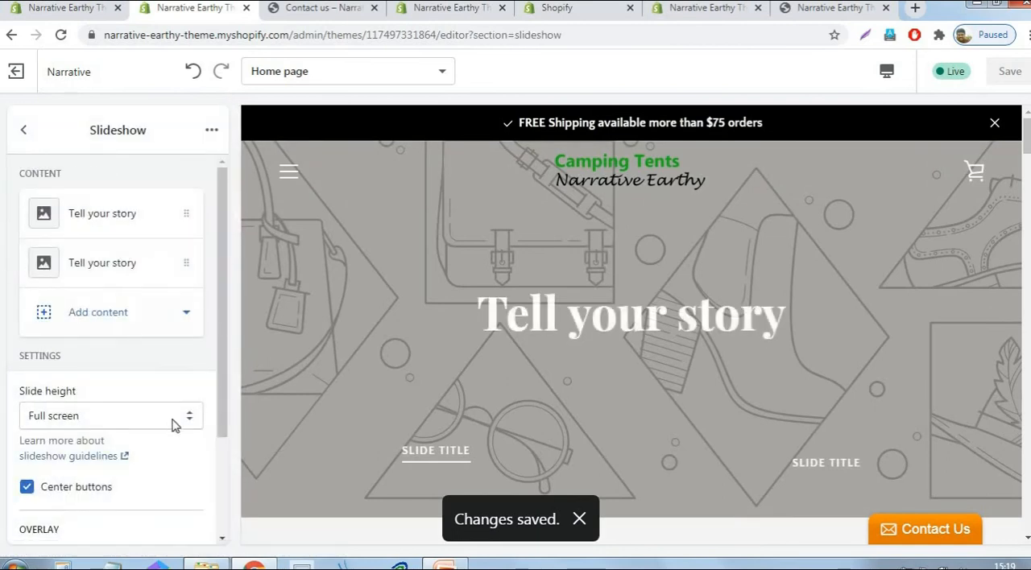
click(115, 218)
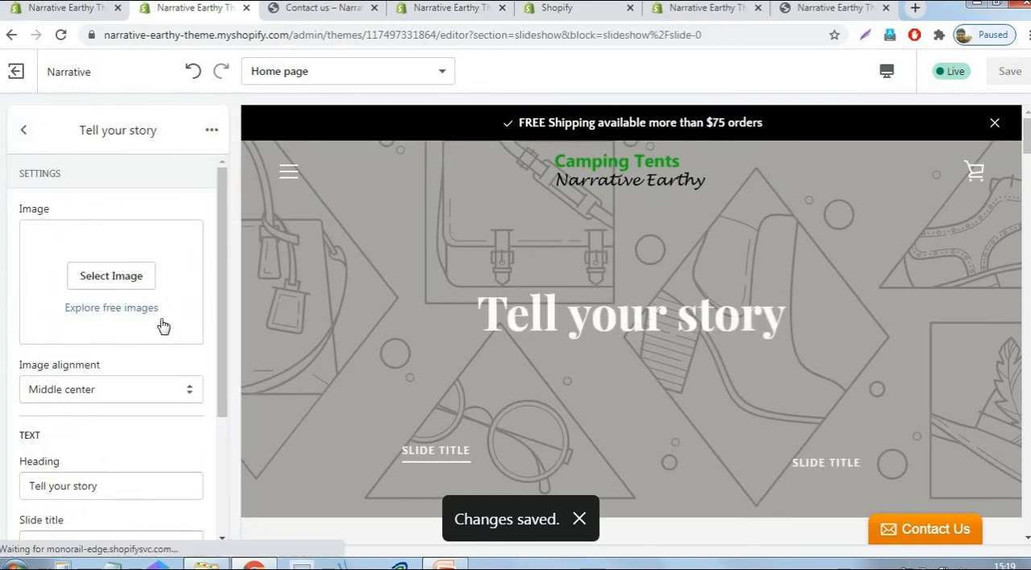
click(119, 276)
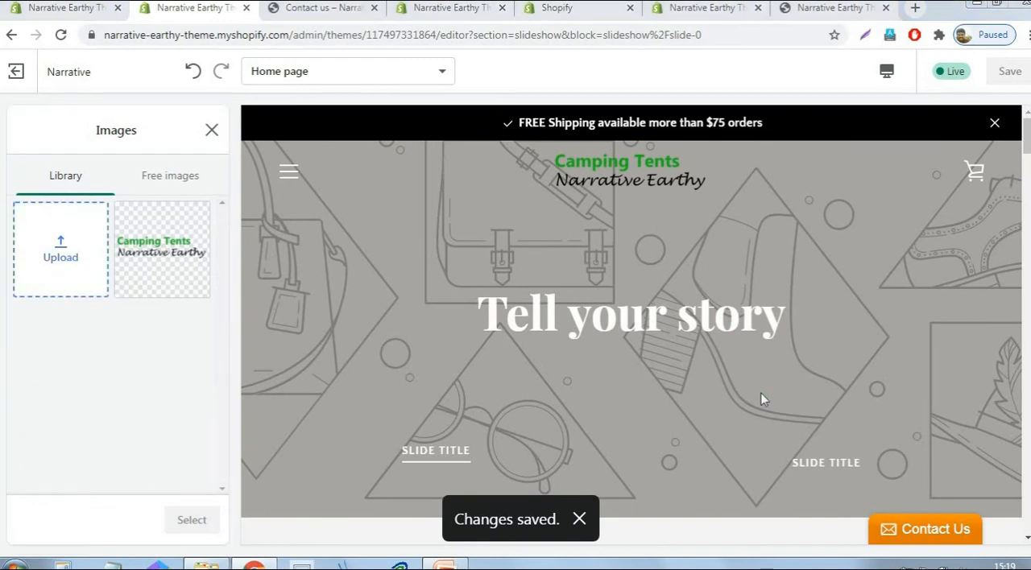
click(369, 145)
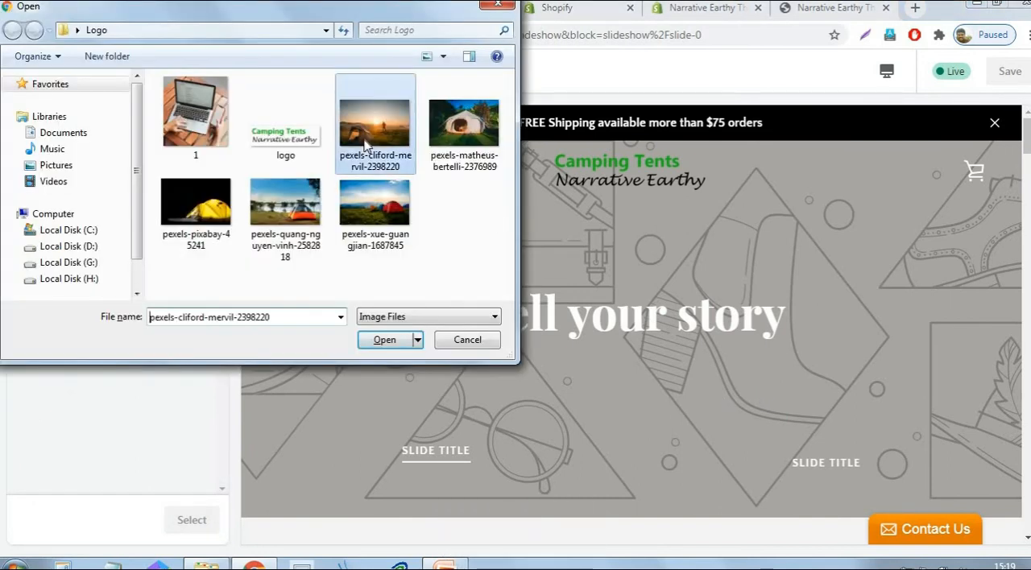
click(385, 340)
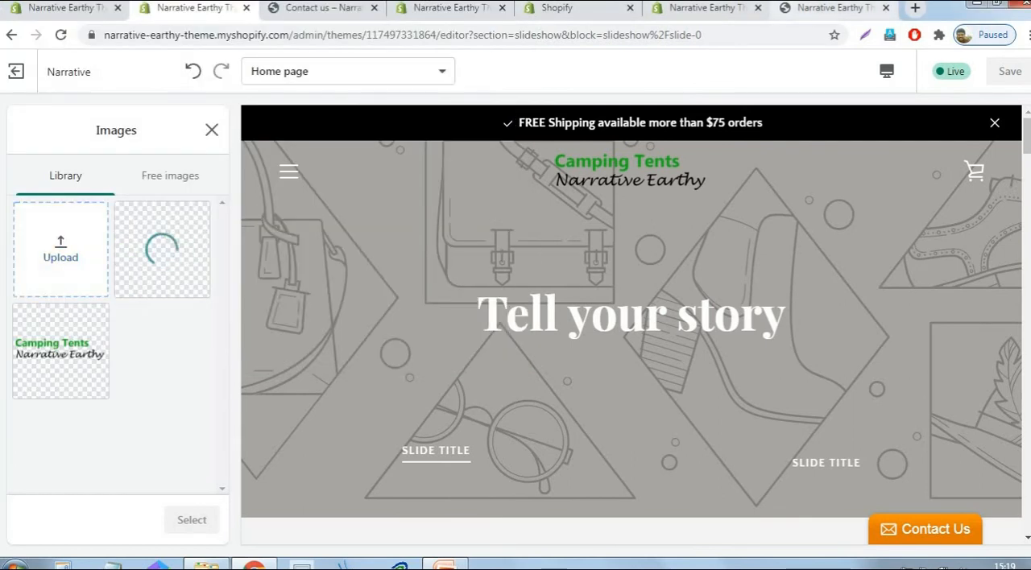
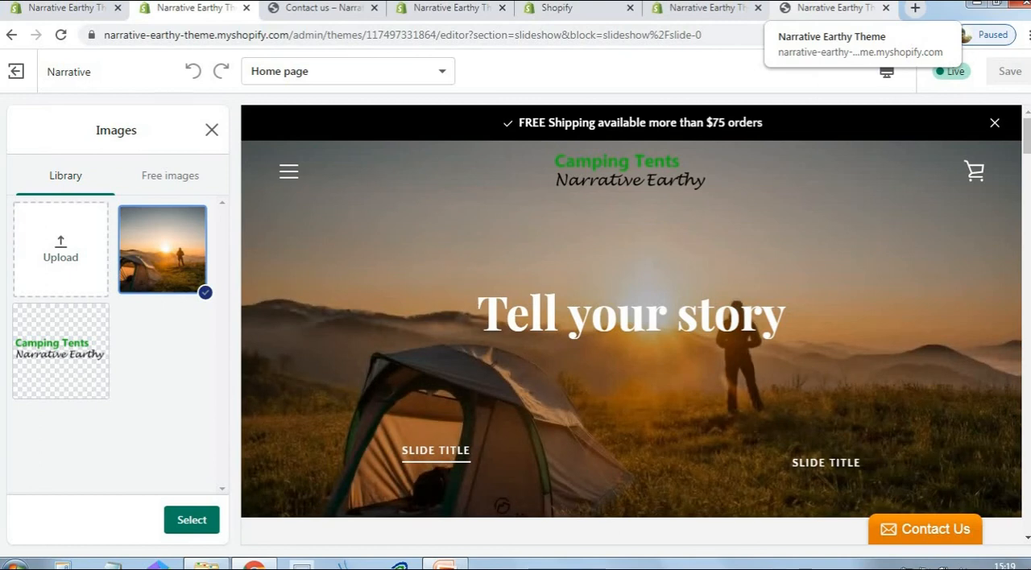
- Apply the uploaded sunset tent photo to the first slide, set its heading to "Premium Brands Tents", and save the theme
click(192, 520)
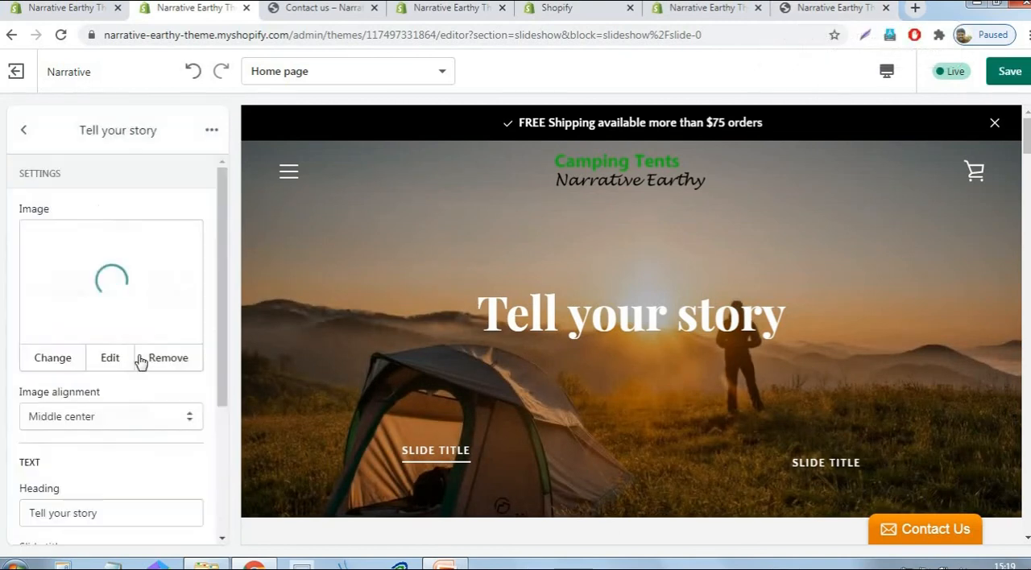
scroll(67, 312, down, 3)
drag(29, 306, 107, 302)
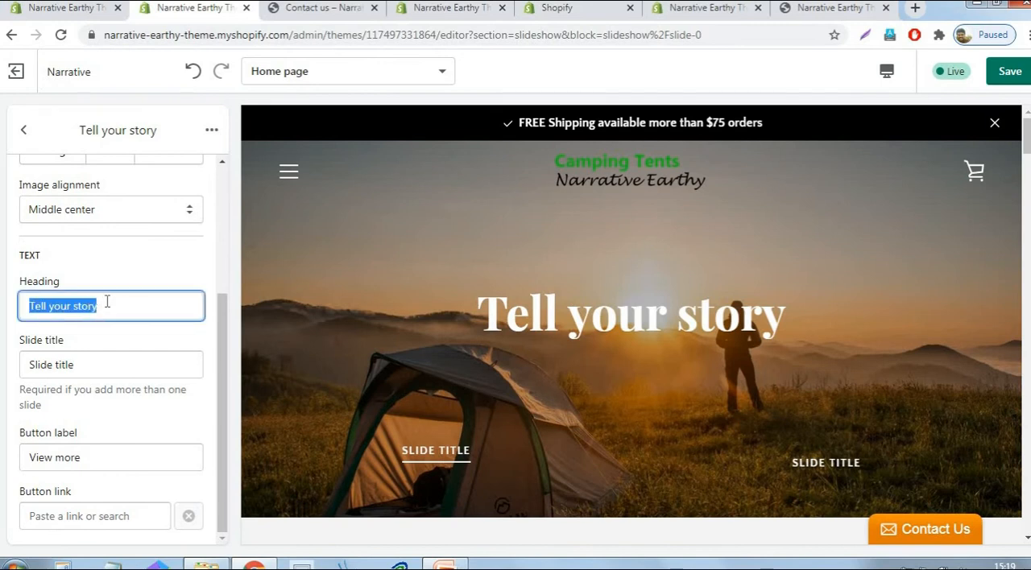
text(Pre)
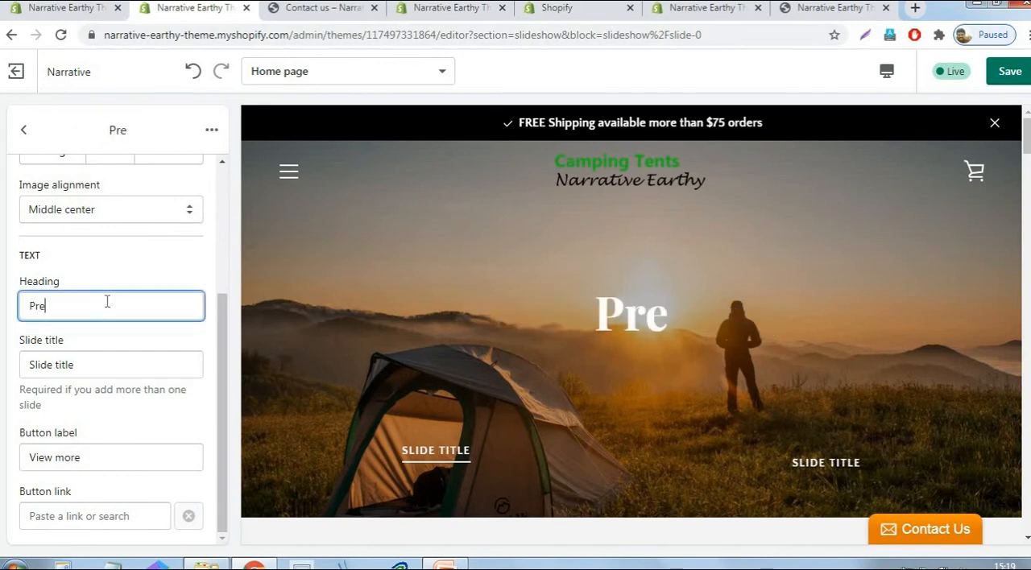
text(mium Brands Ten)
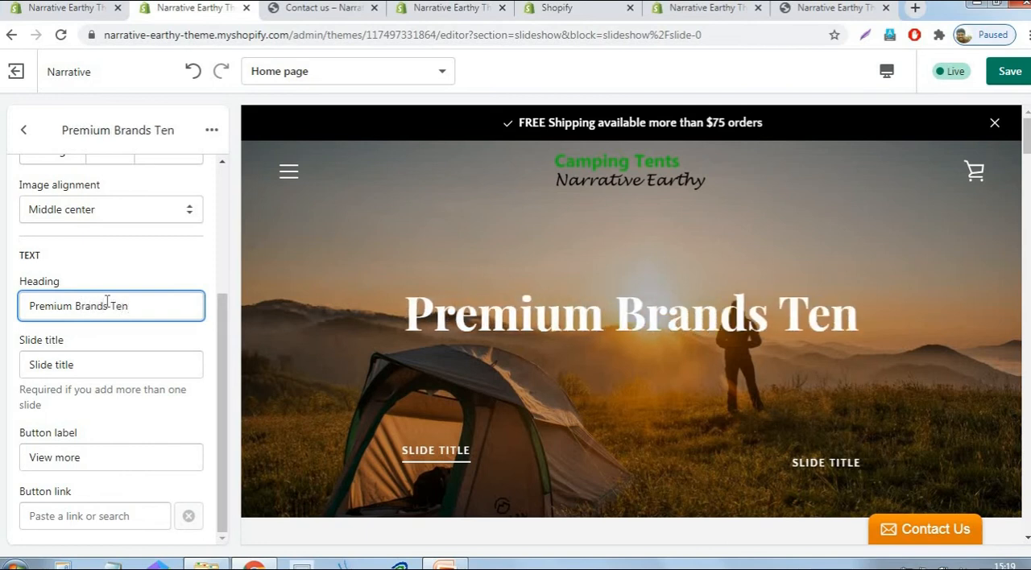
text(ts)
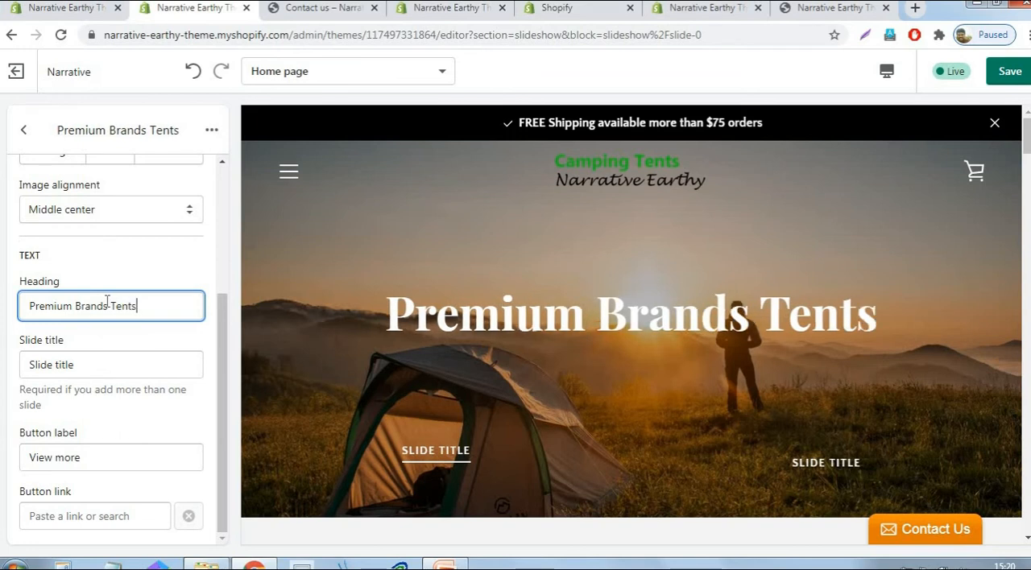
click(1009, 71)
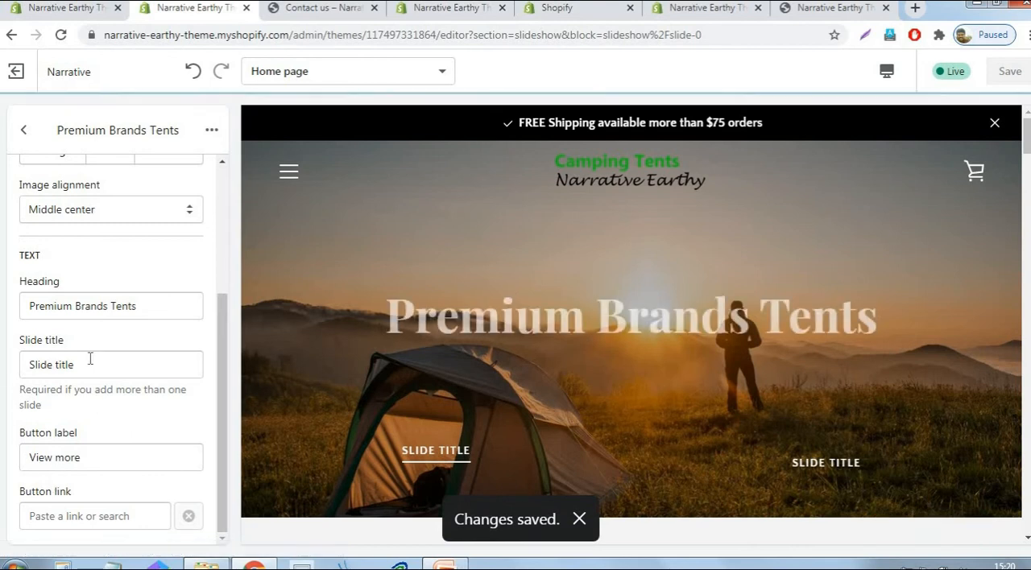
- Set the first slide's slide title to "View More"
drag(77, 364, 23, 361)
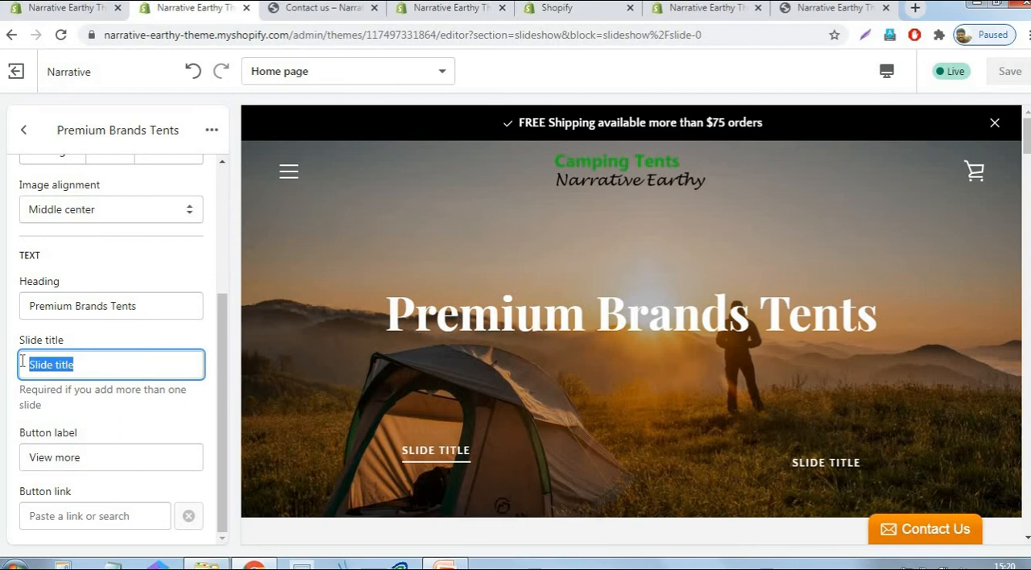
text(View More)
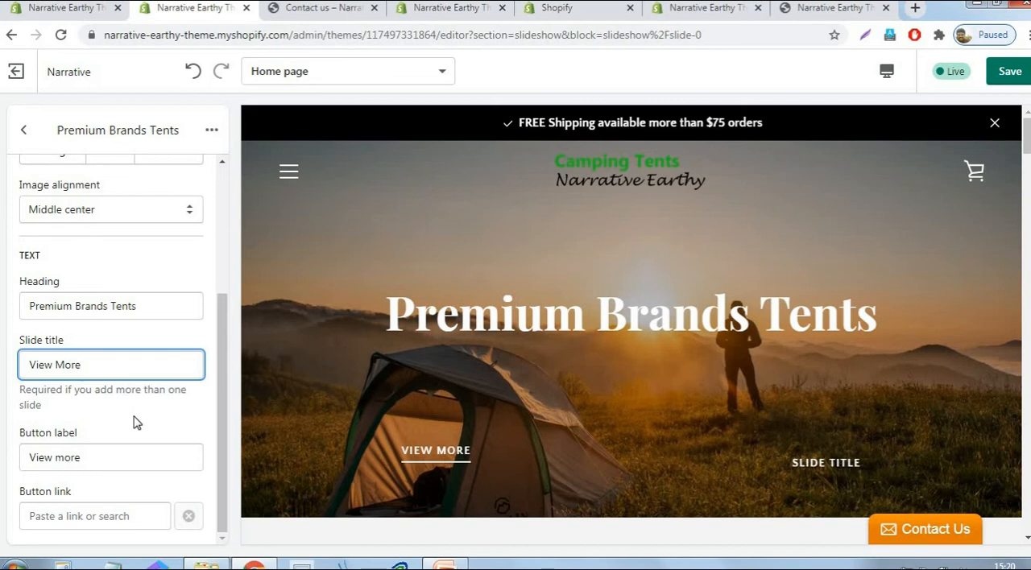
click(199, 418)
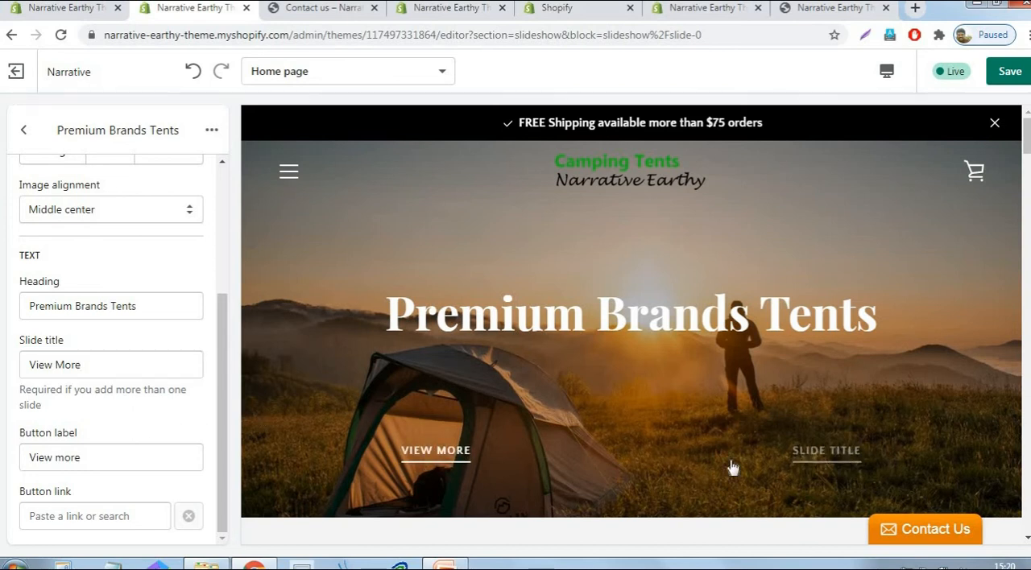
scroll(157, 392, up, 3)
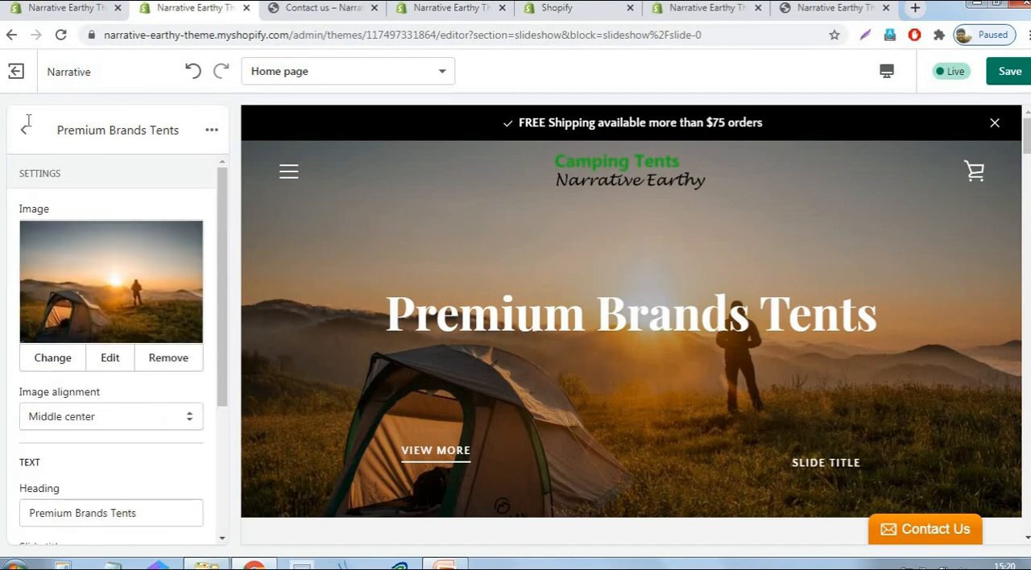
- Link the first slide's button to the Camping tent collection and save the theme
drag(224, 382, 233, 520)
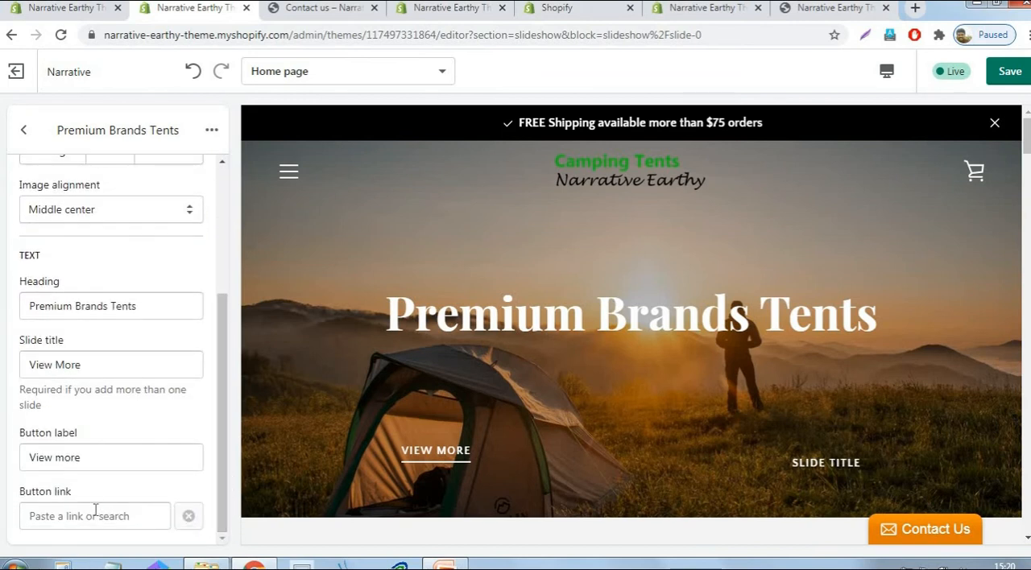
click(96, 510)
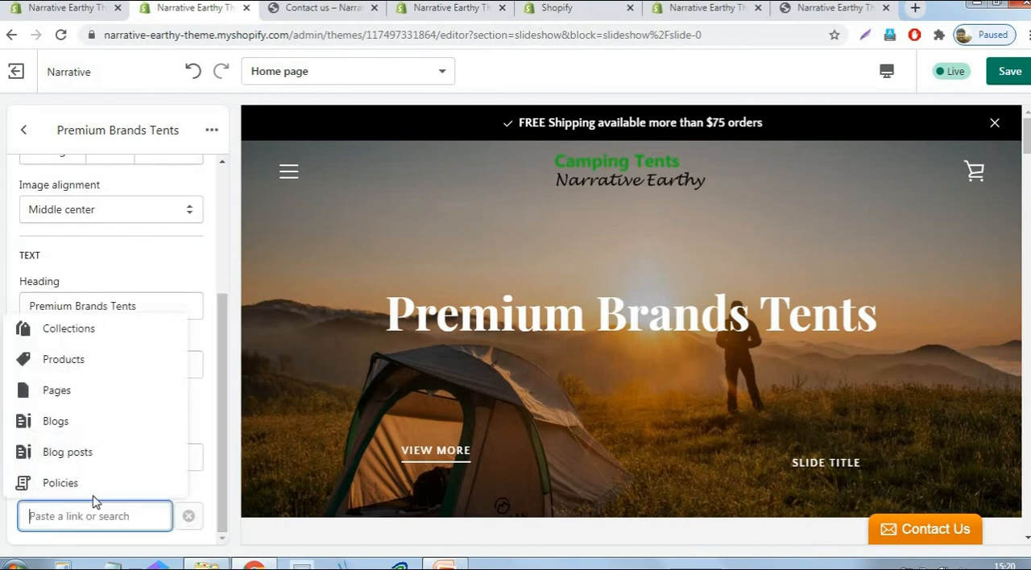
click(81, 331)
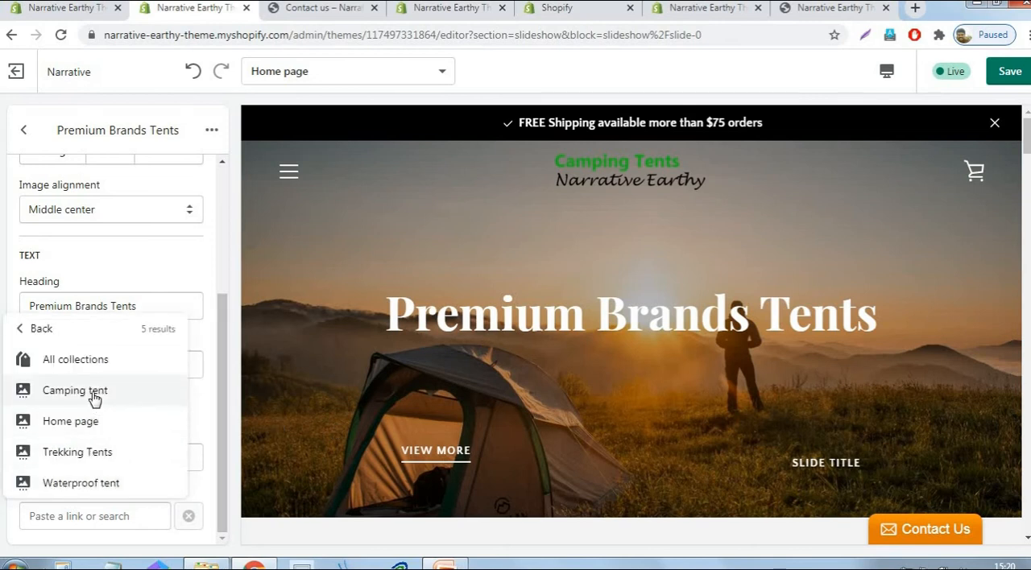
click(96, 394)
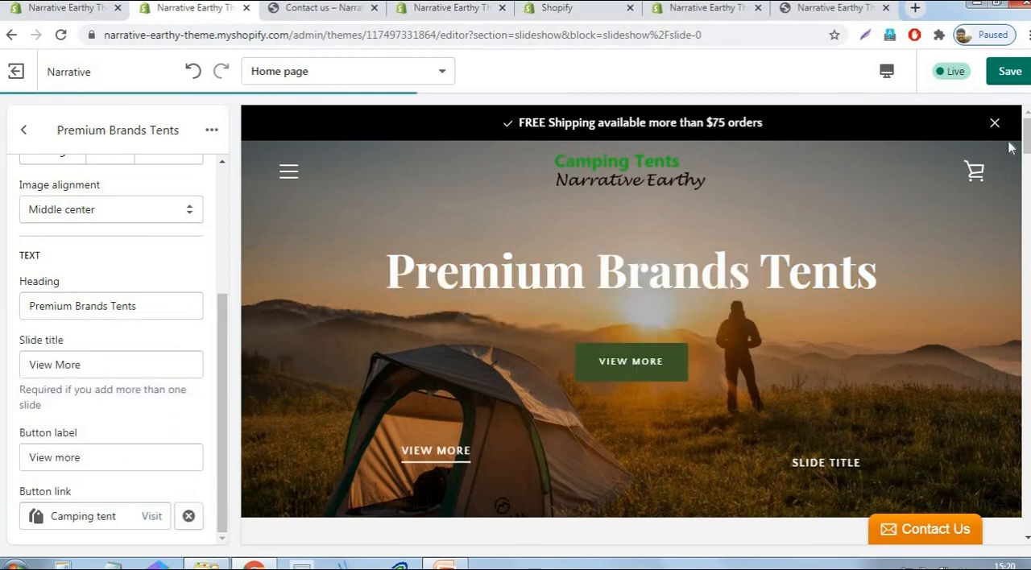
click(1008, 73)
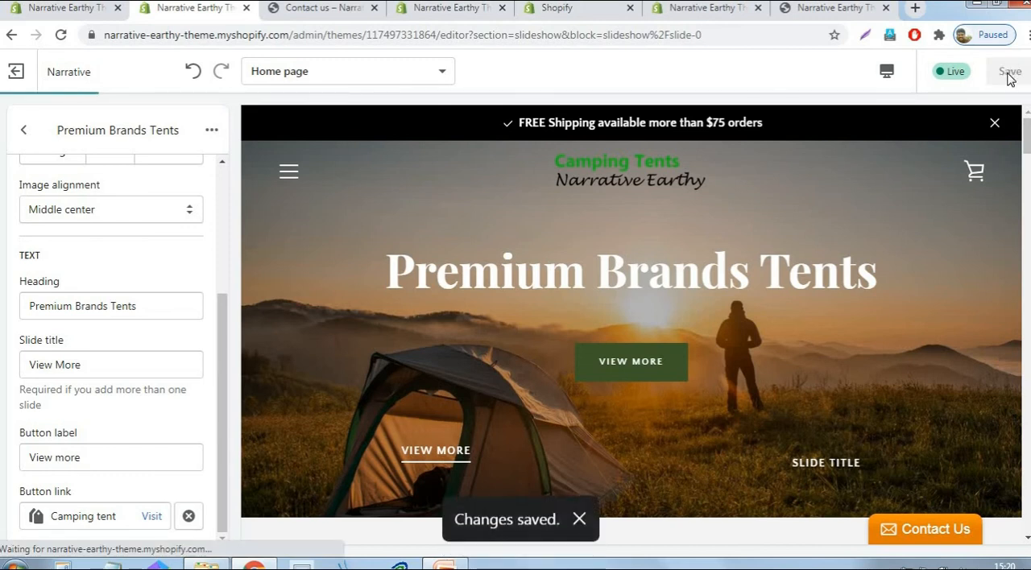
- Upload the white tent photo numbered 2376989 from the Logo folder and use it as the second slide's image
click(22, 133)
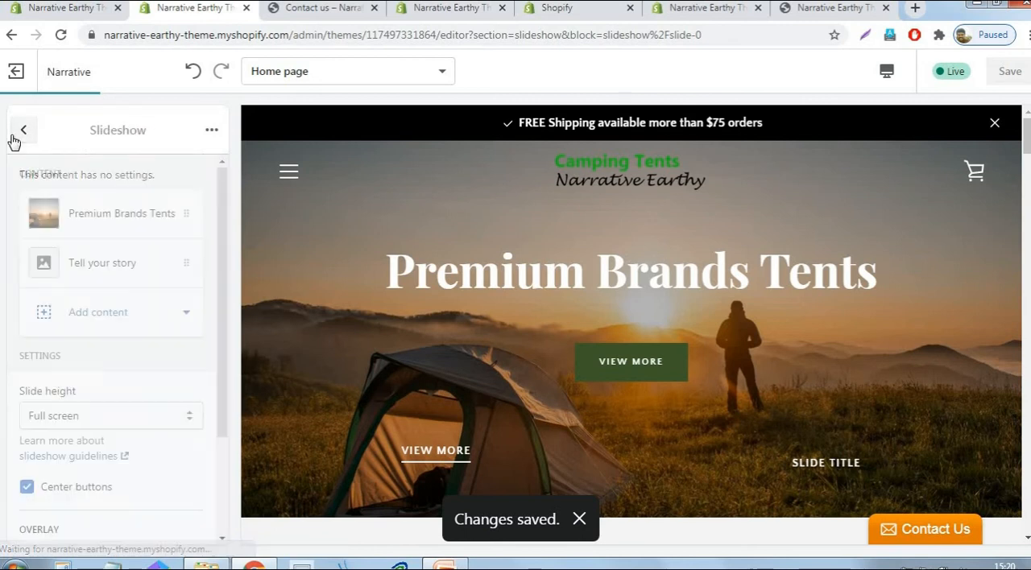
click(107, 266)
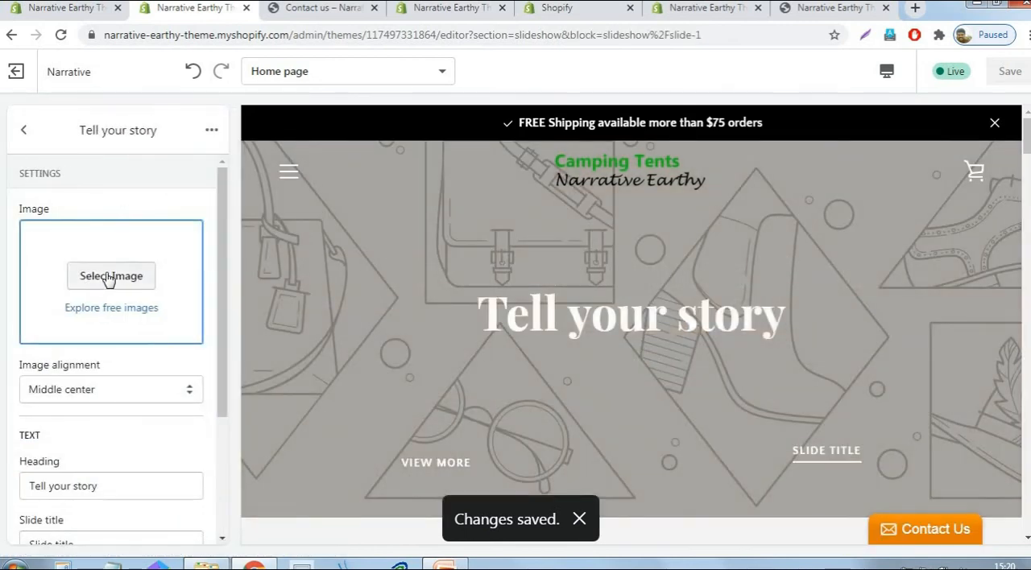
click(110, 277)
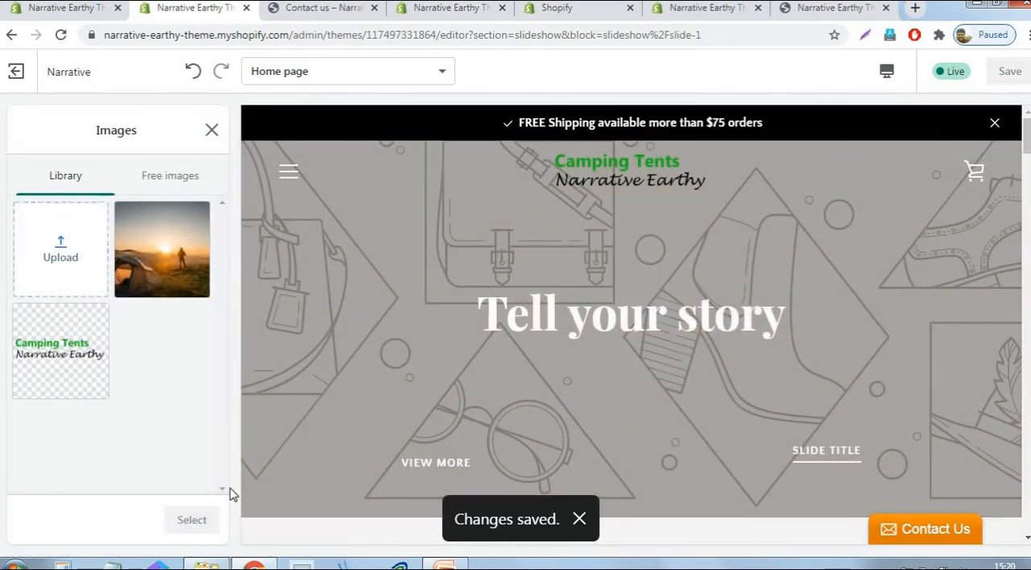
click(52, 260)
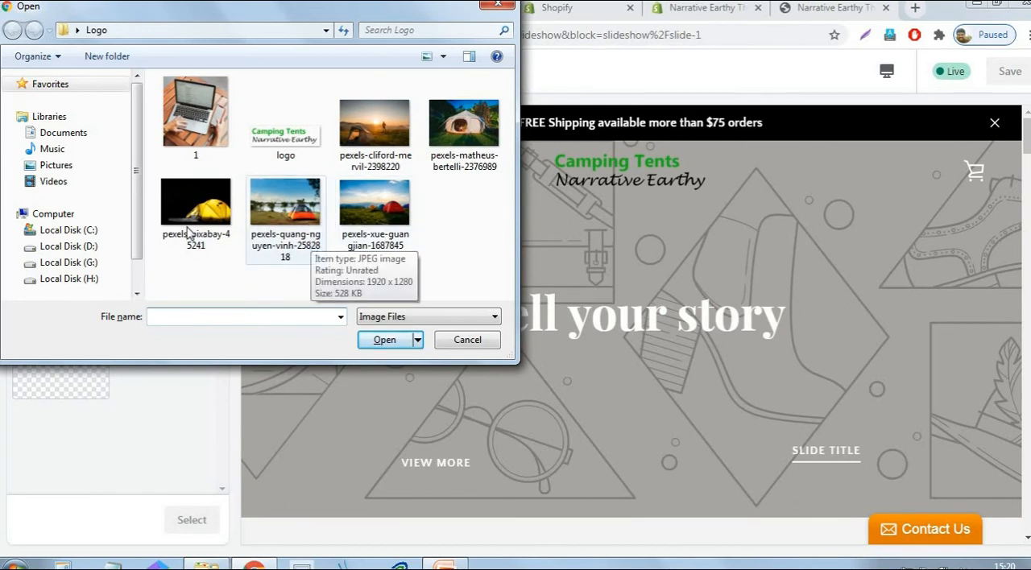
click(475, 132)
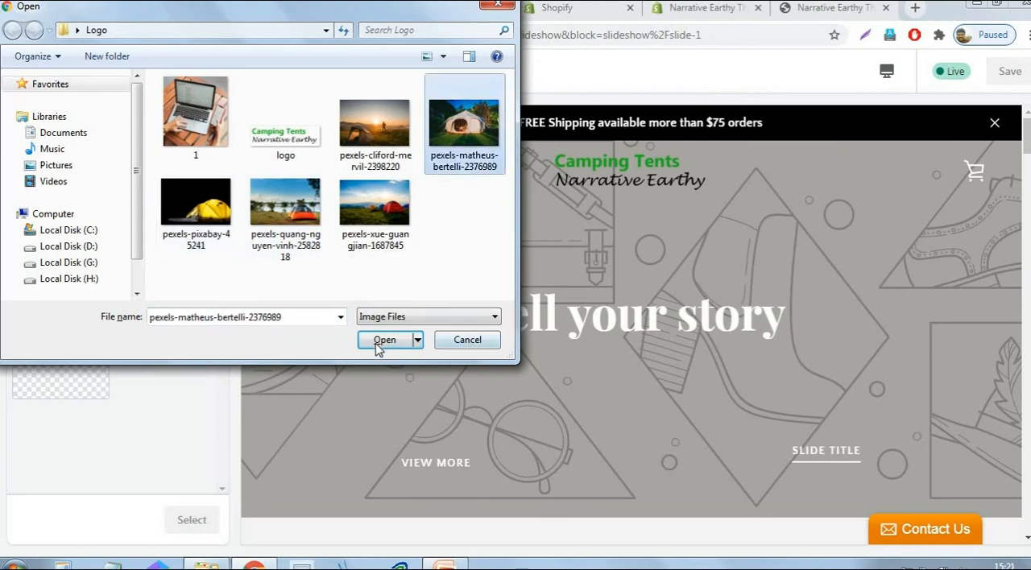
click(382, 348)
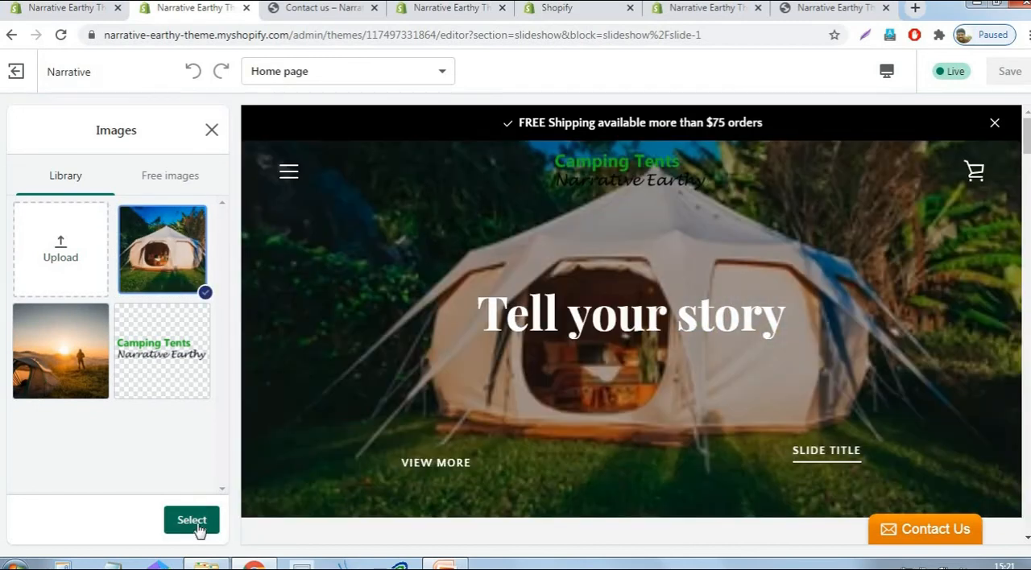
click(195, 523)
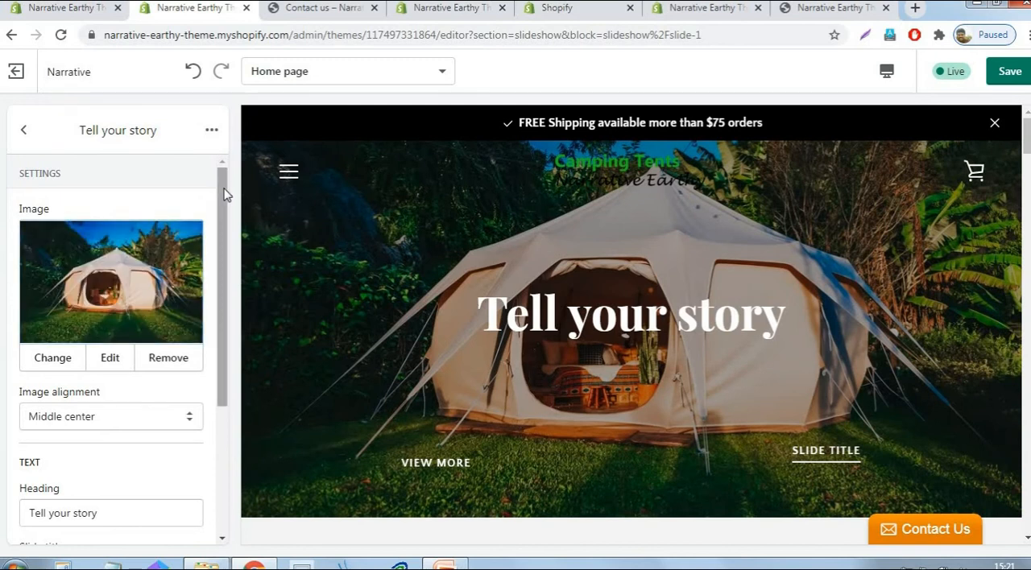
- Change the second slide's heading to "Best Quality Tents"
scroll(218, 253, down, 3)
click(120, 299)
key(ctrl+a)
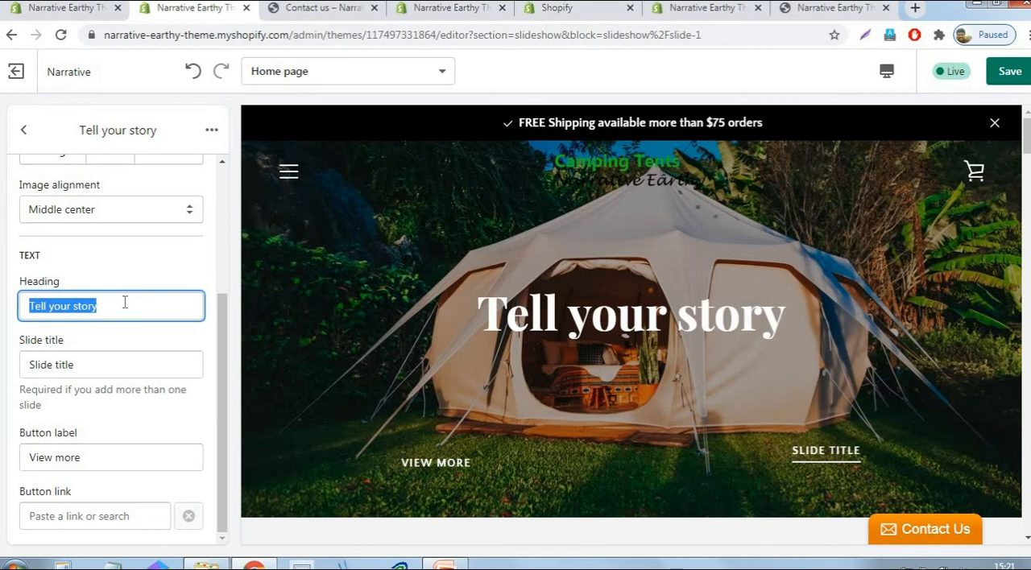
text(Best Quality Tents)
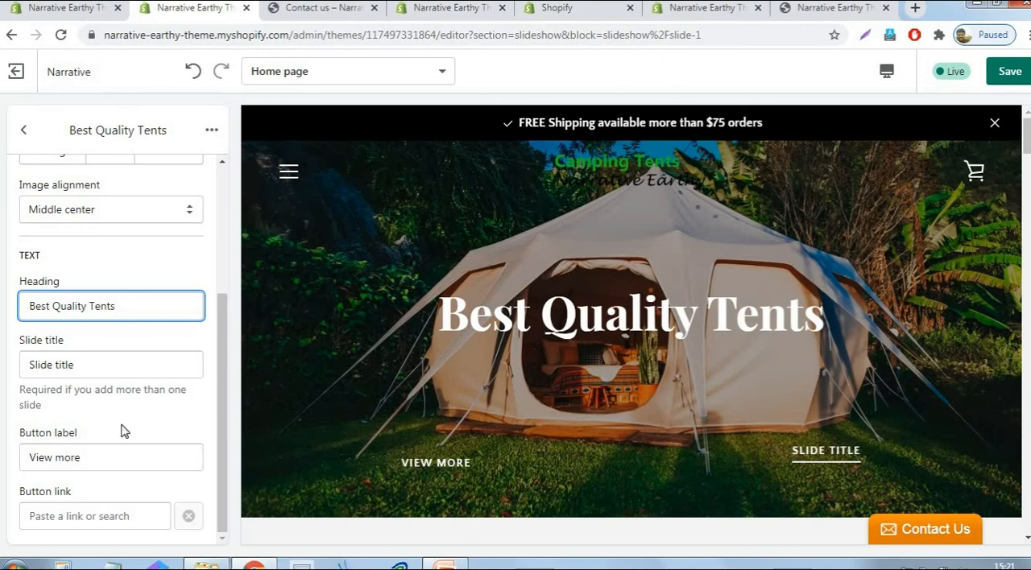
- Link the second slide's button to the Trekking Tents collection, save the theme, and return to the slideshow section settings
click(84, 516)
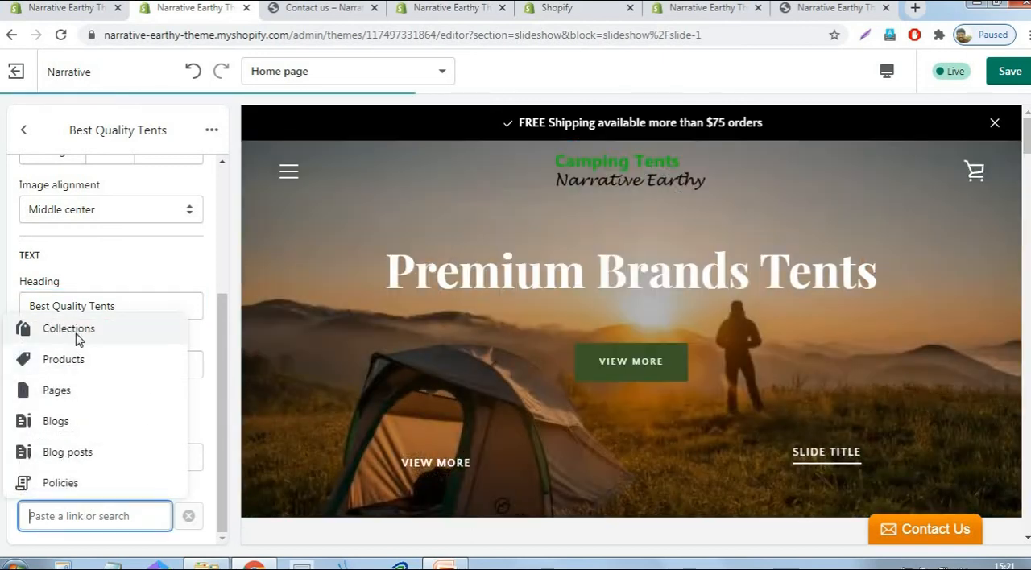
click(78, 331)
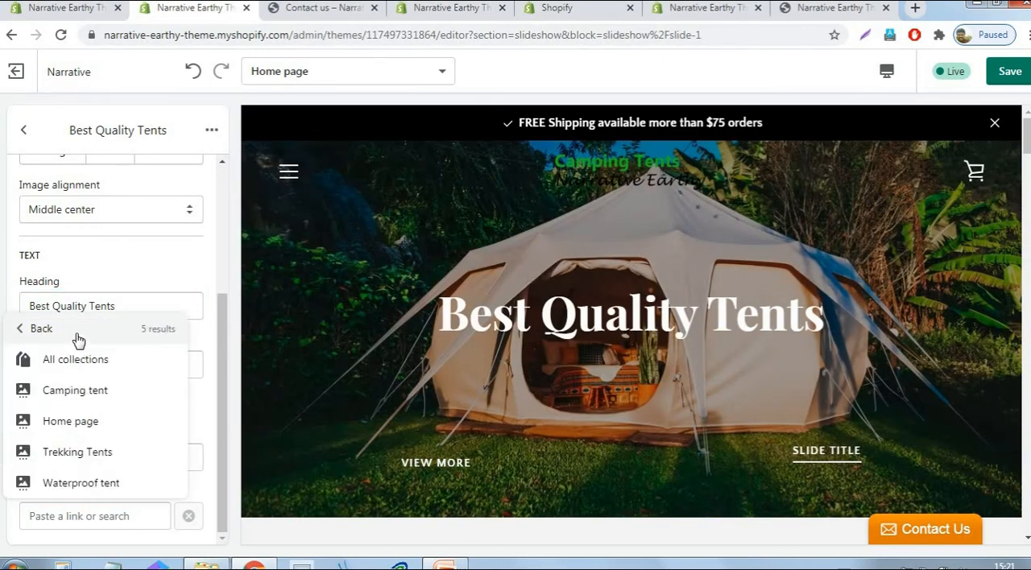
click(65, 456)
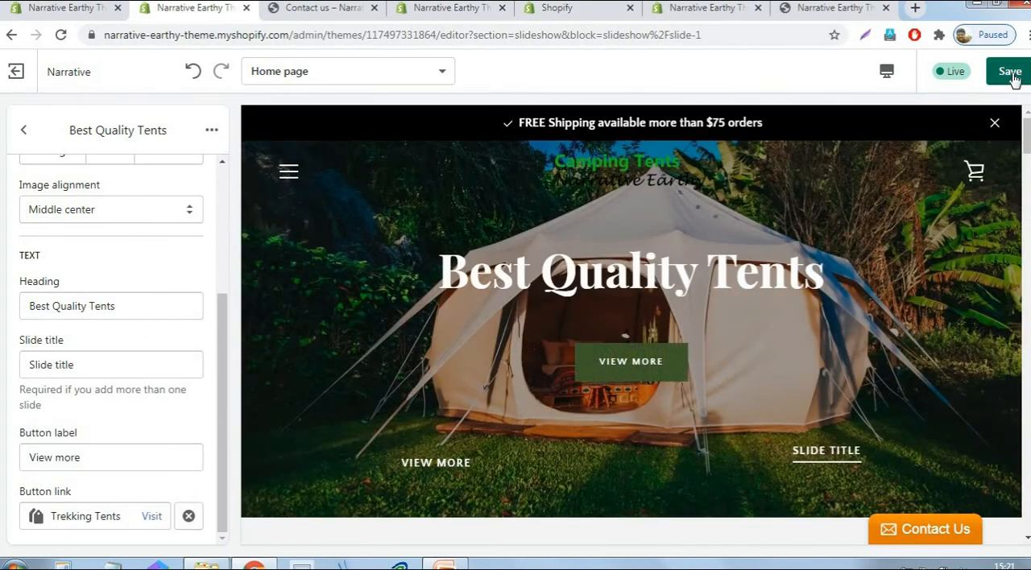
click(1010, 72)
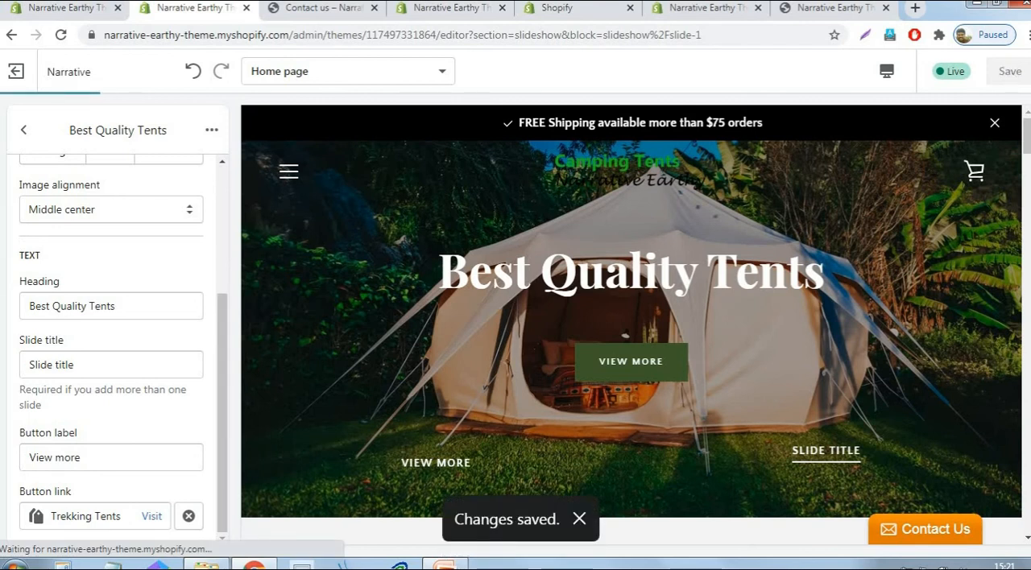
click(617, 364)
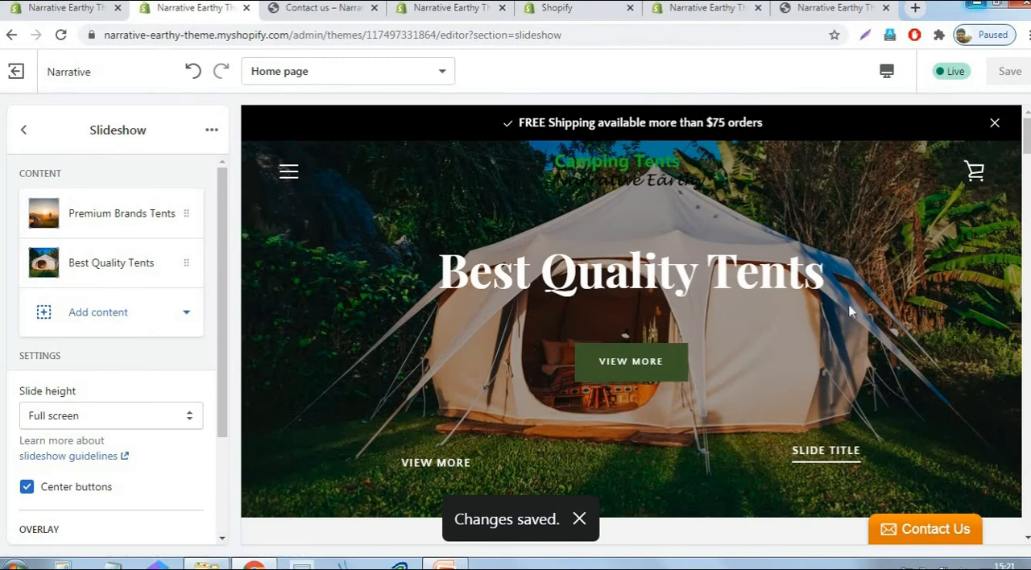
drag(226, 385, 245, 240)
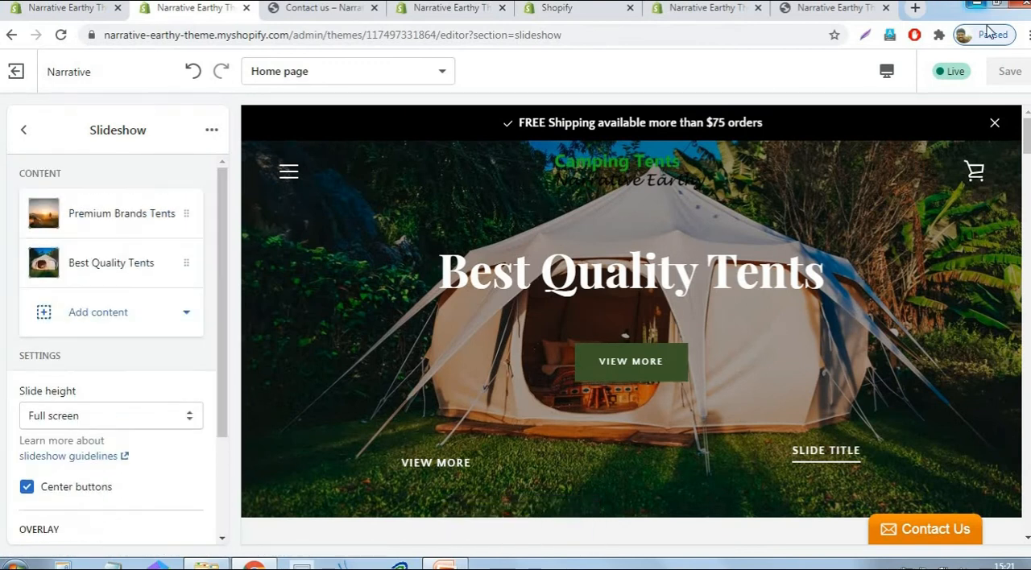
- Load the storefront home page at narrative-earthy-theme.myshopify.com in the preview tab to check the slideshow
click(842, 8)
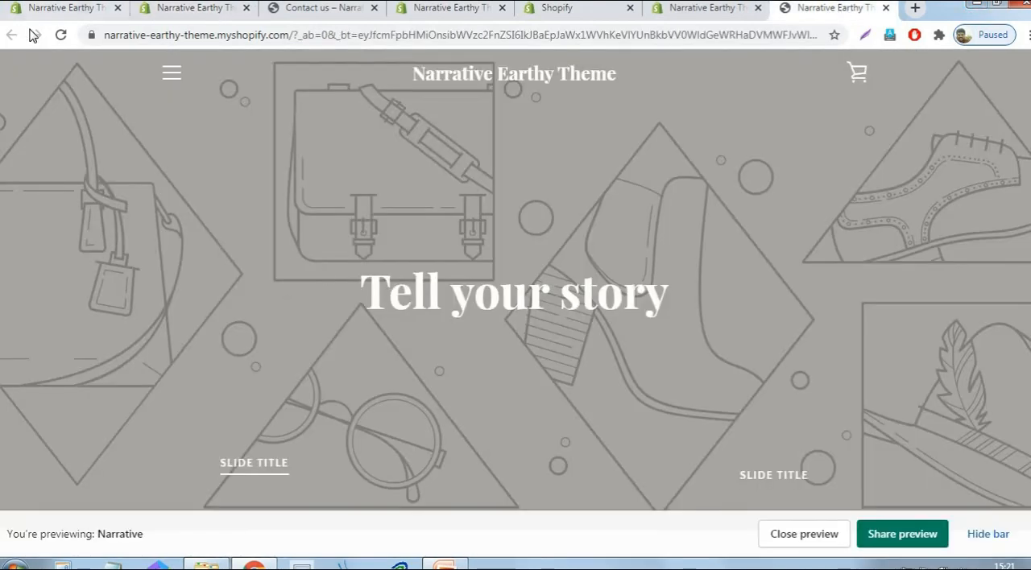
click(328, 35)
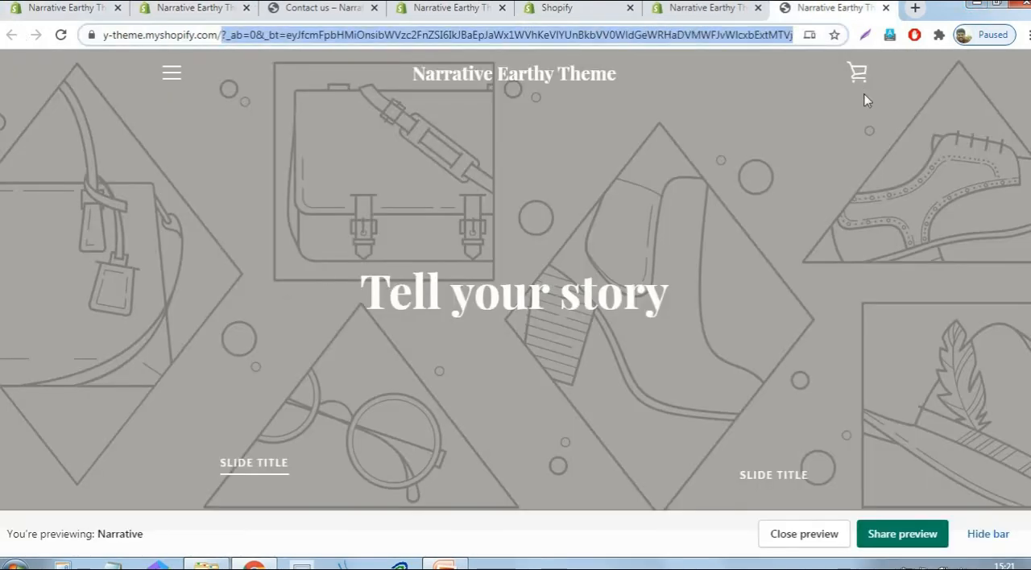
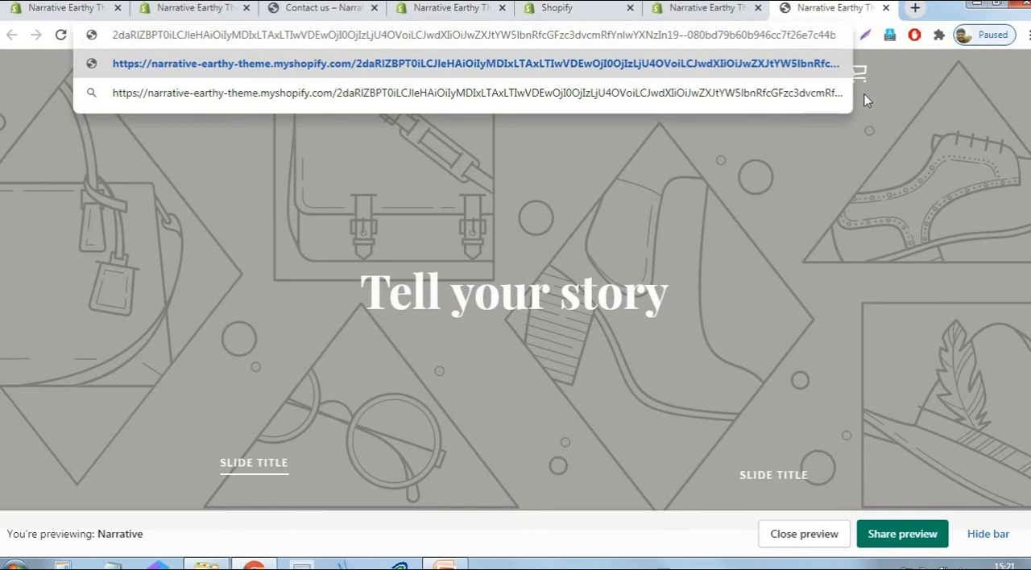
key(shift+End)
key(Delete)
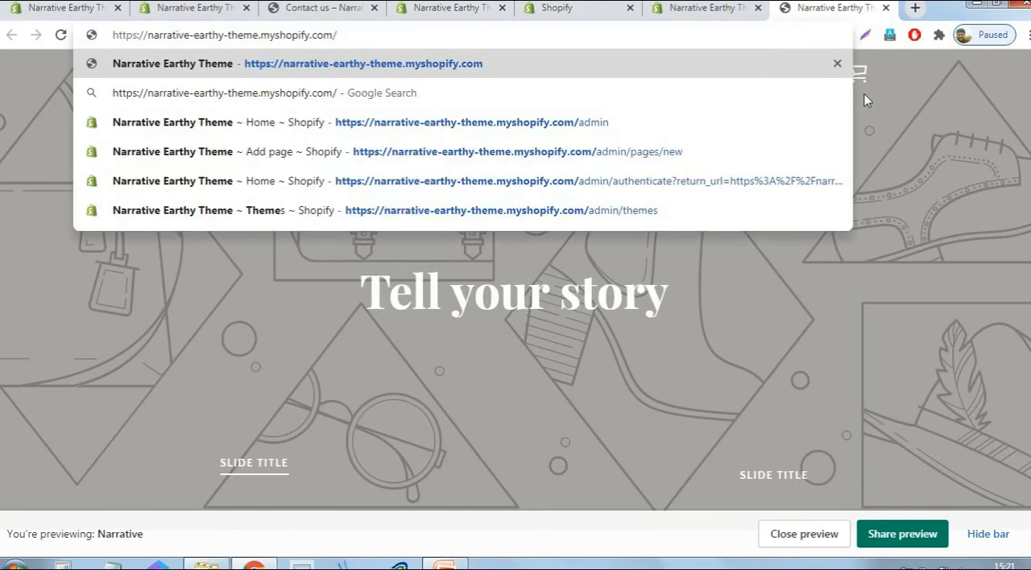
key(Return)
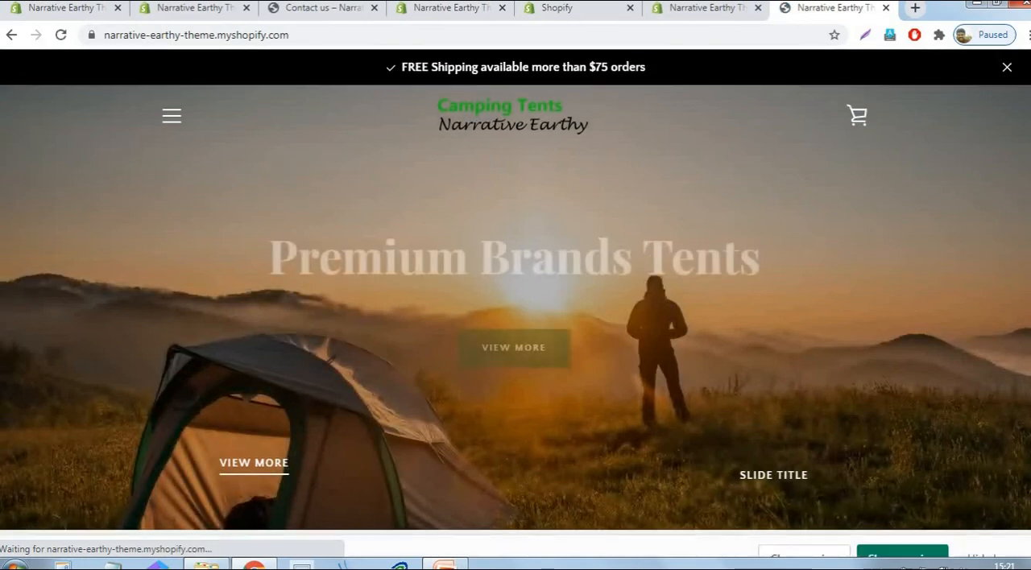
- Hide the storefront's preview bar, dismiss the free shipping announcement, and check both slides of the home page slideshow
click(988, 534)
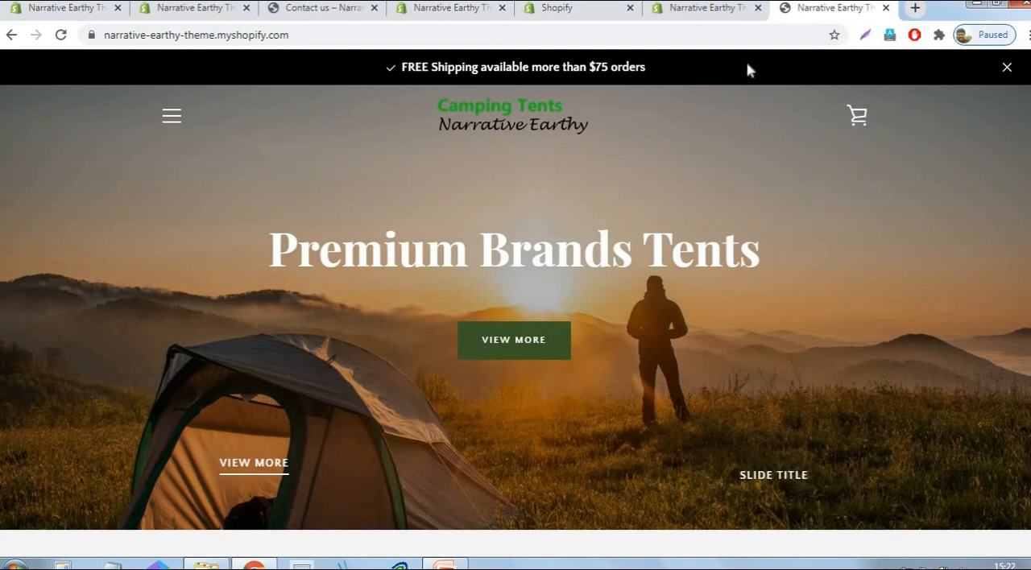
click(1007, 70)
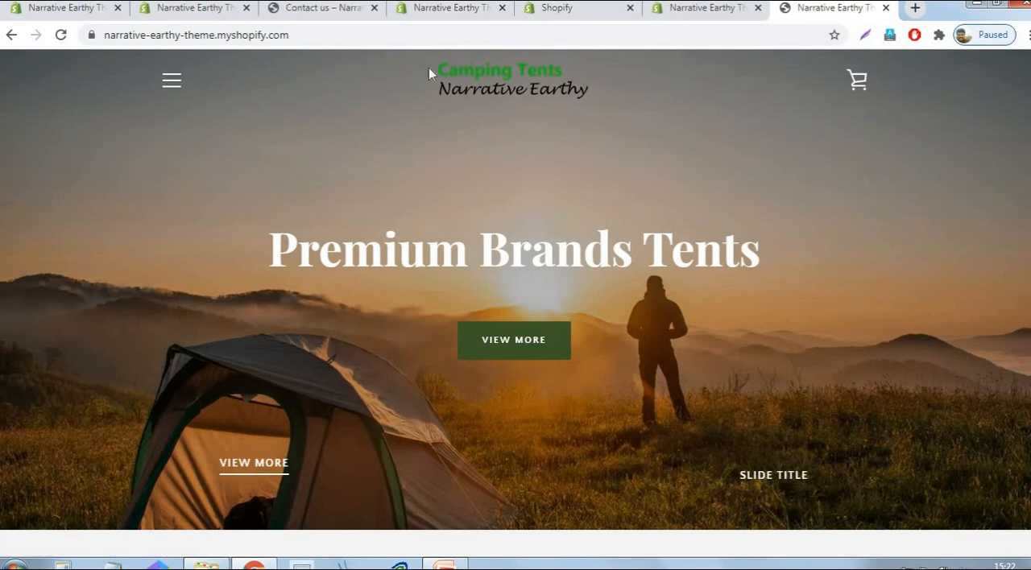
click(783, 480)
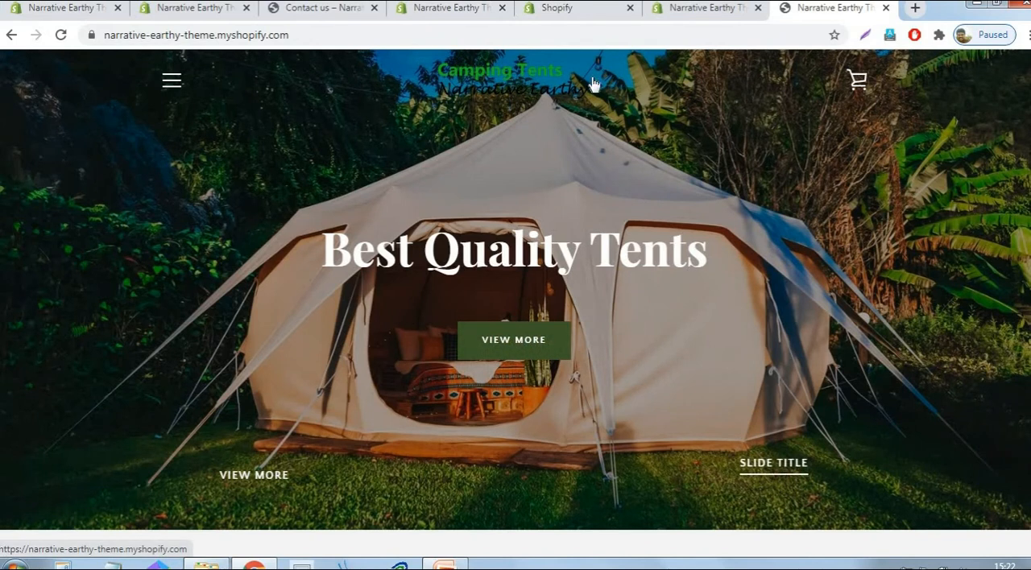
click(256, 471)
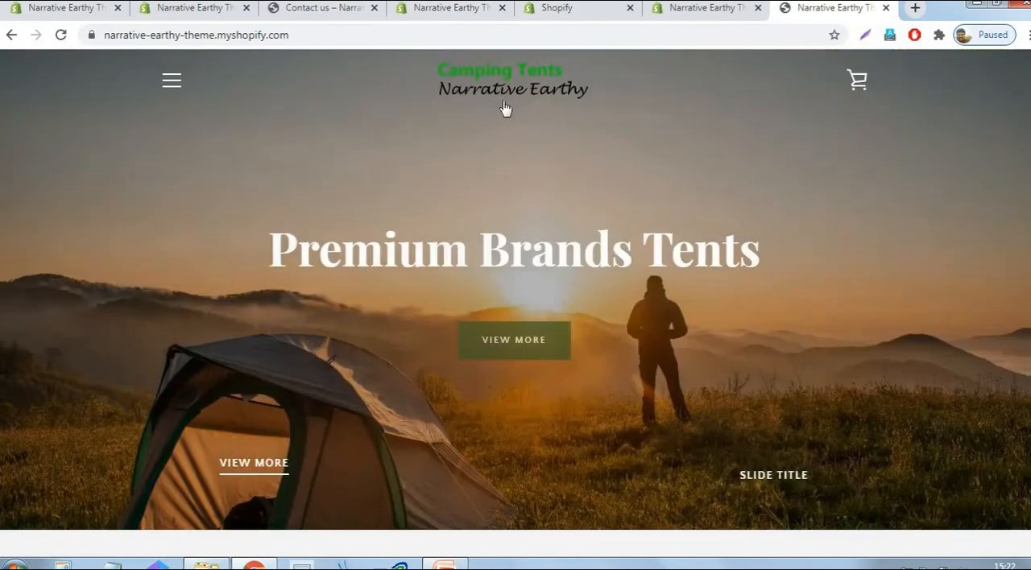
- Check the storefront's navigation menu and search field, close the menu, and look over the home page down to the image-with-text section
click(169, 85)
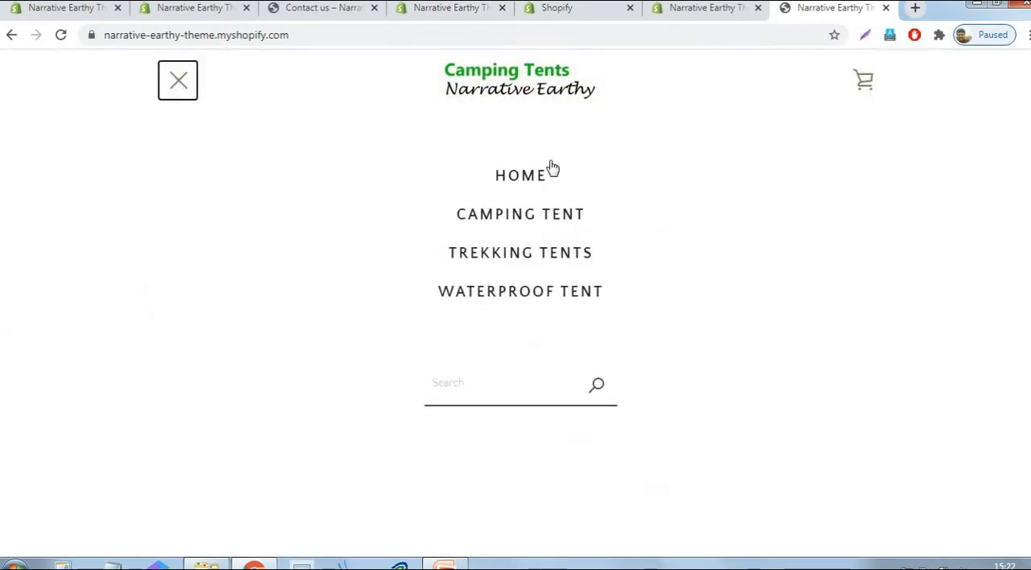
click(491, 387)
click(830, 295)
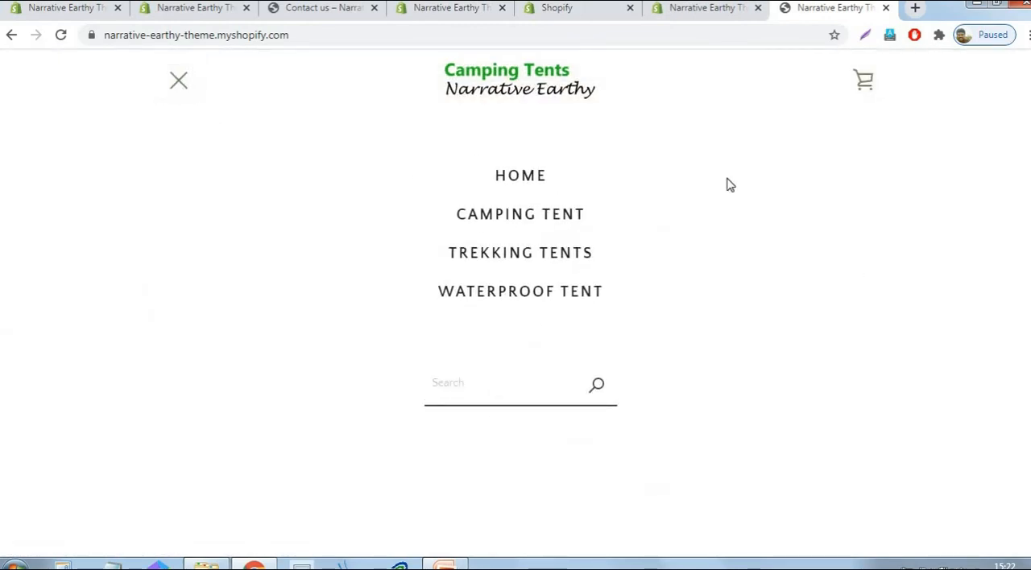
click(179, 91)
scroll(859, 284, down, 5)
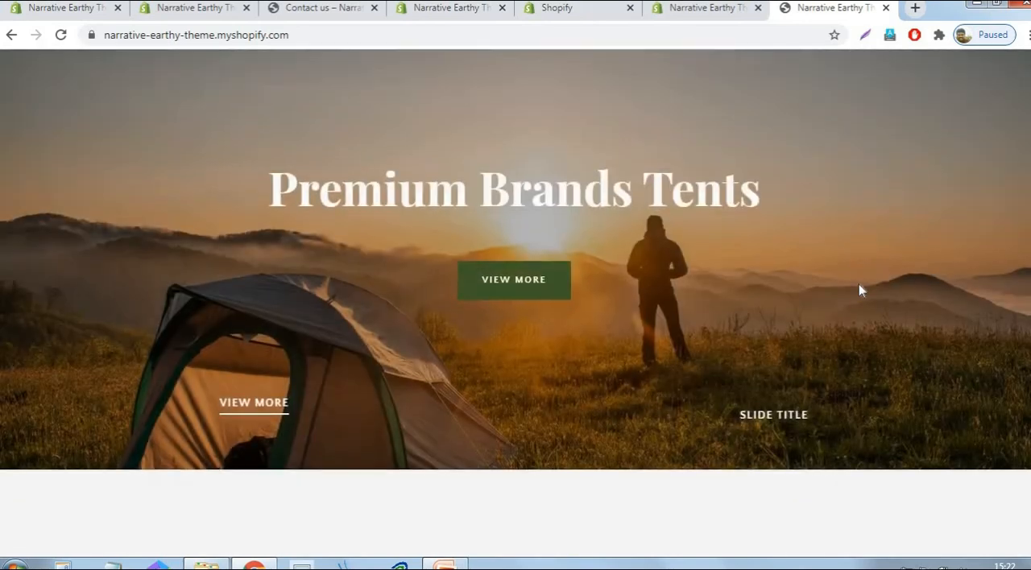
scroll(859, 290, down, 2)
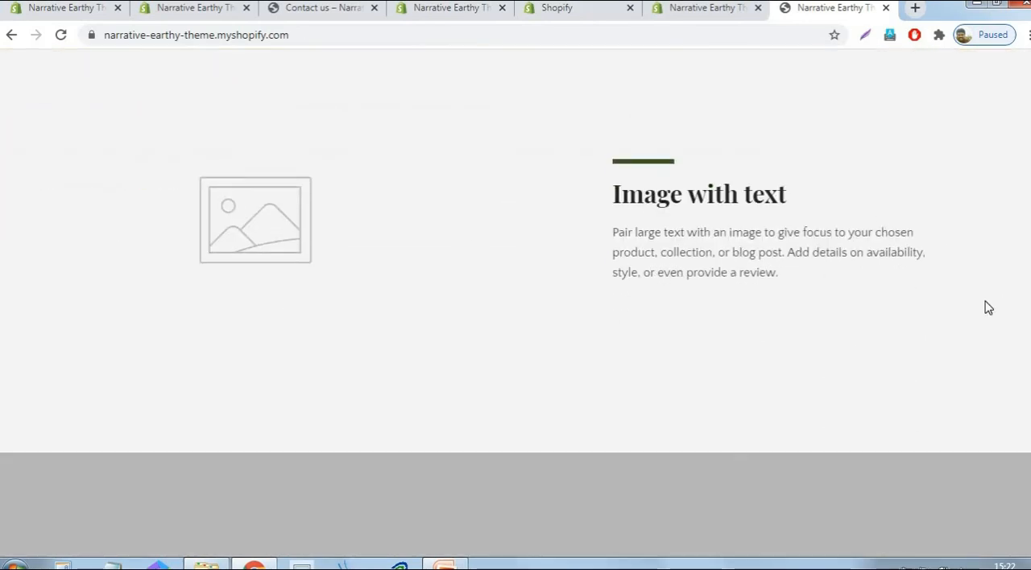
scroll(986, 301, down, 8)
scroll(982, 299, up, 15)
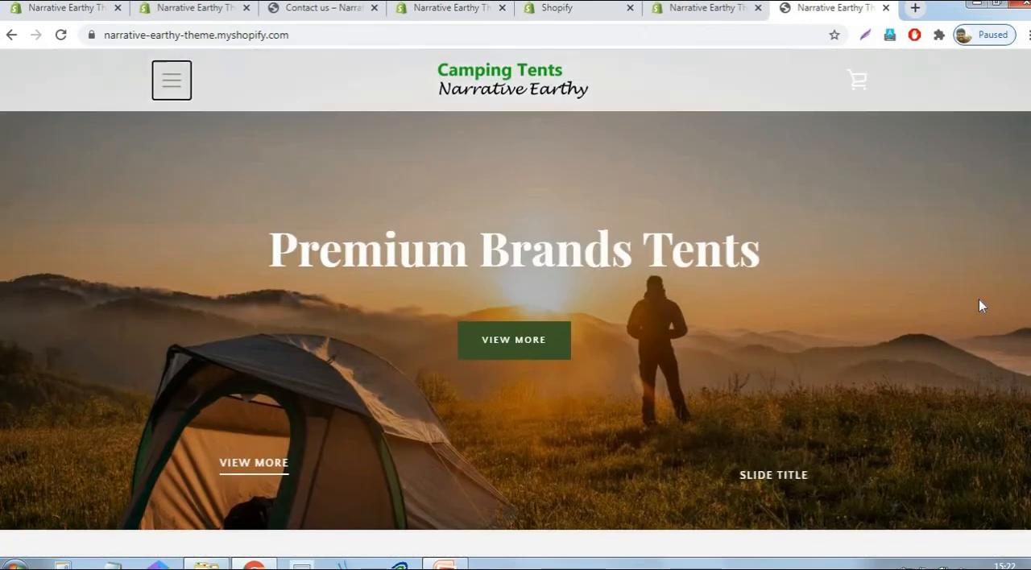
- Return to the theme editor and open the settings of the first Image with text section below the slideshow
click(216, 14)
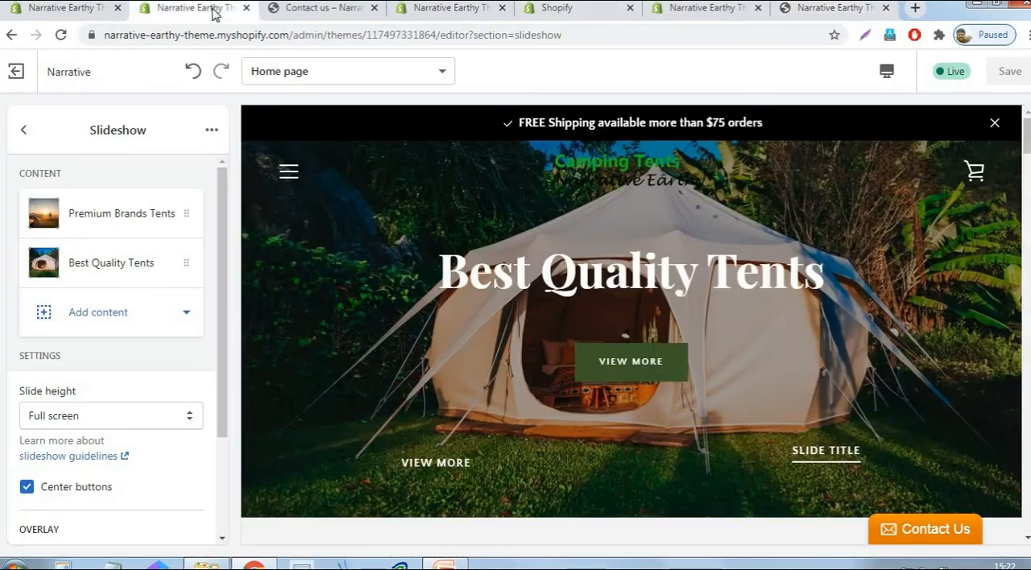
click(26, 131)
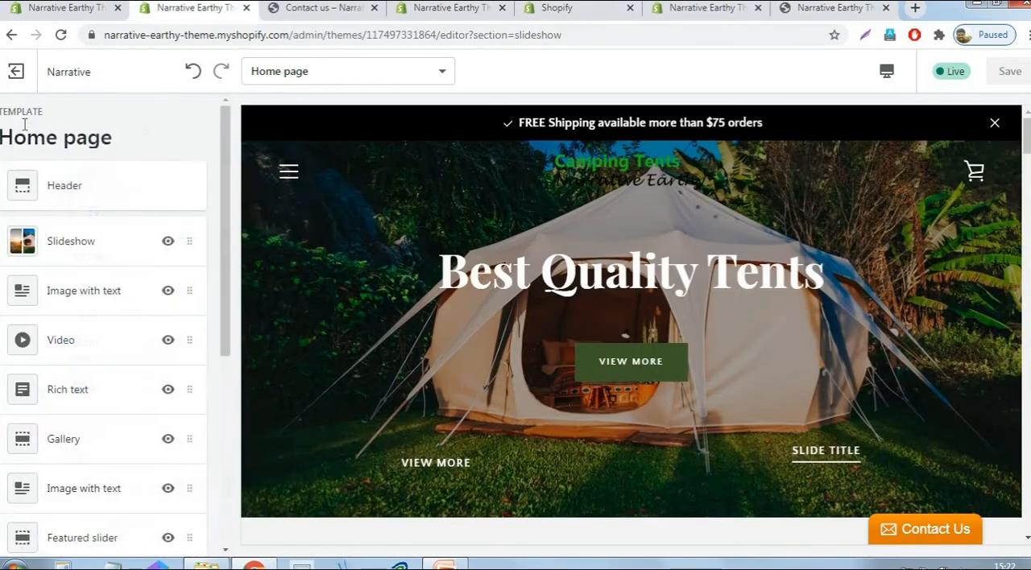
click(110, 296)
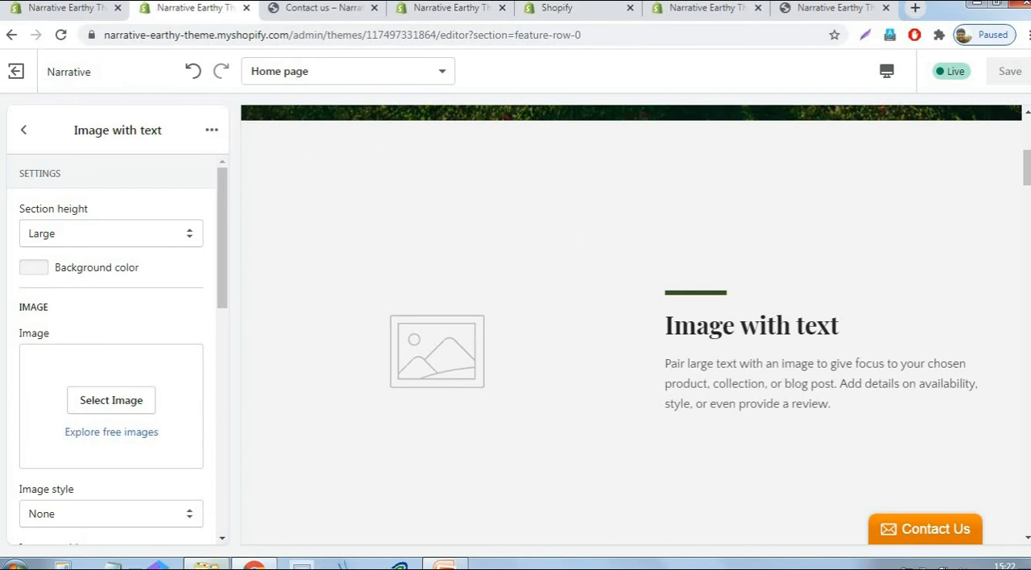
- Launch Adobe Photoshop CS6 and open the red tent photo numbered 1687845 from the Logo folder
key(alt+Tab)
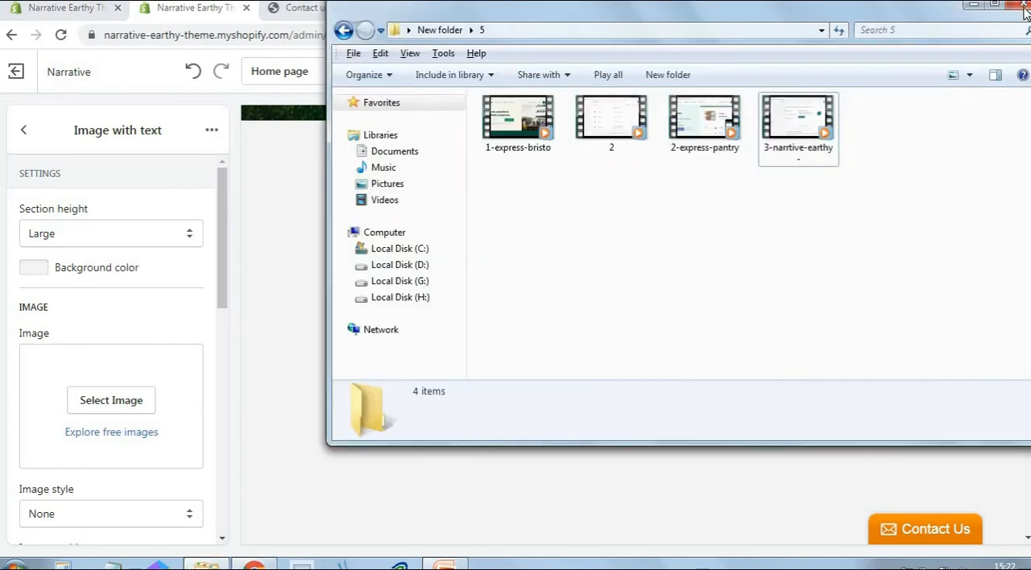
click(1023, 7)
click(14, 564)
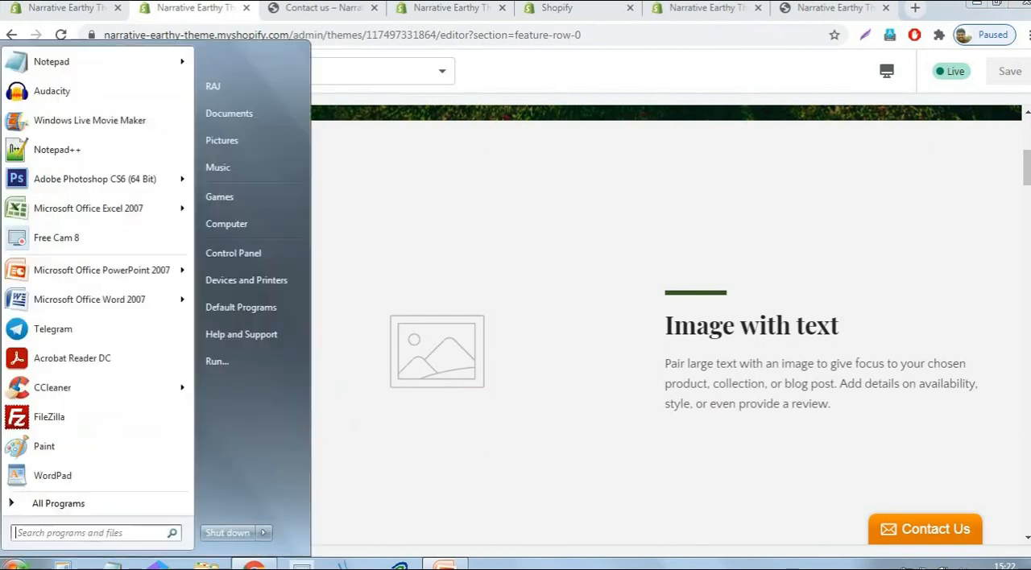
click(38, 179)
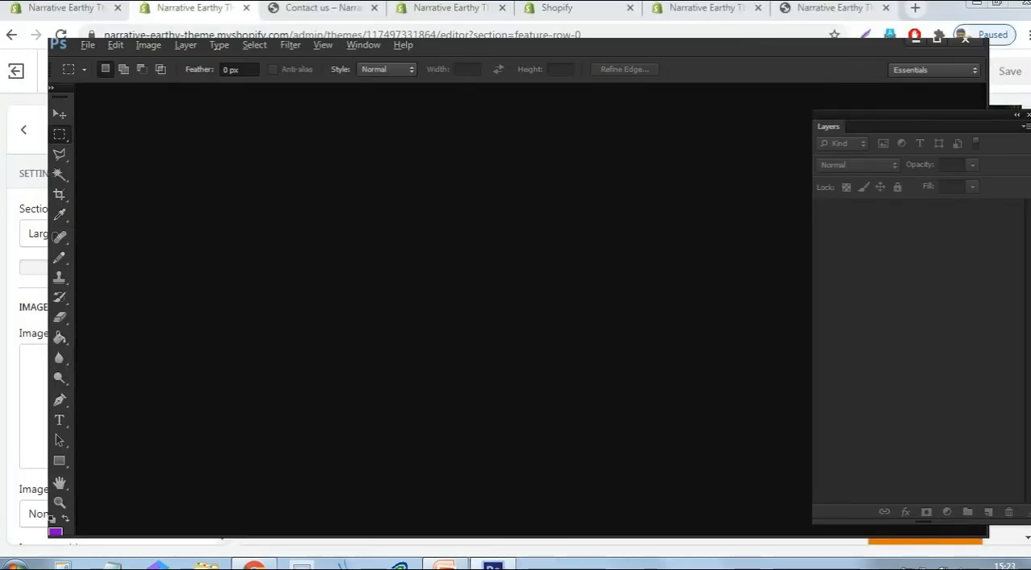
click(87, 45)
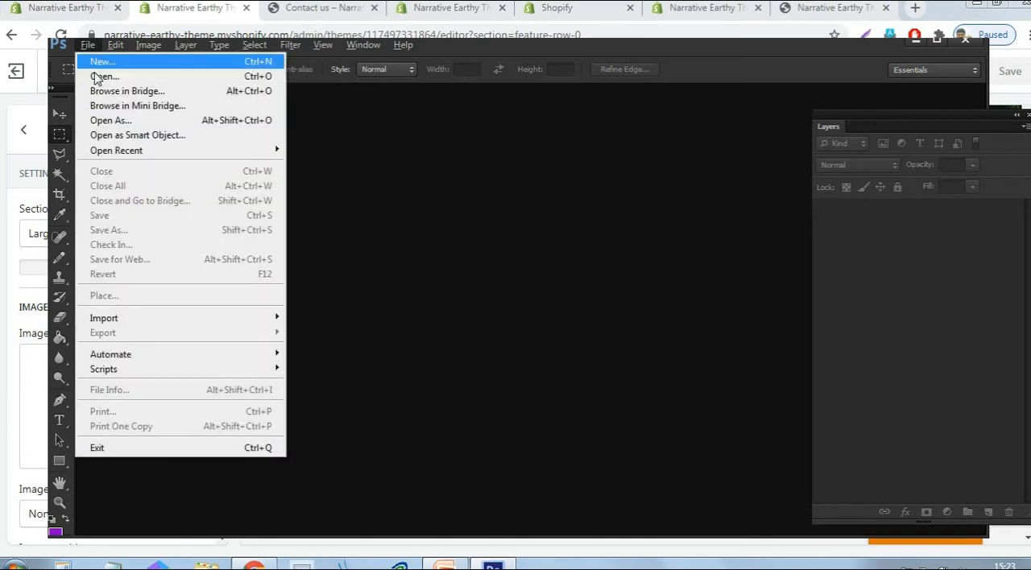
click(105, 77)
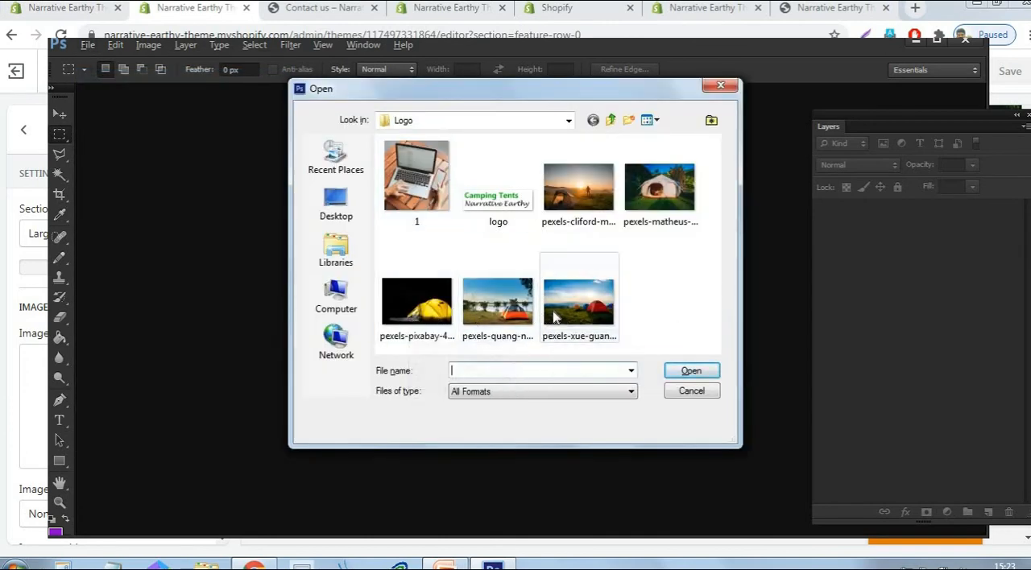
click(579, 303)
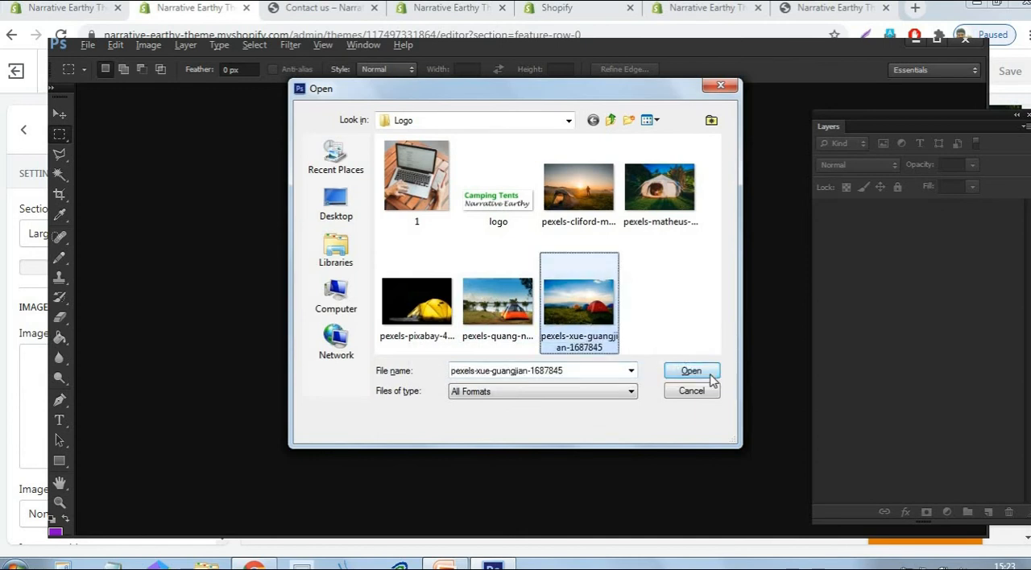
click(706, 372)
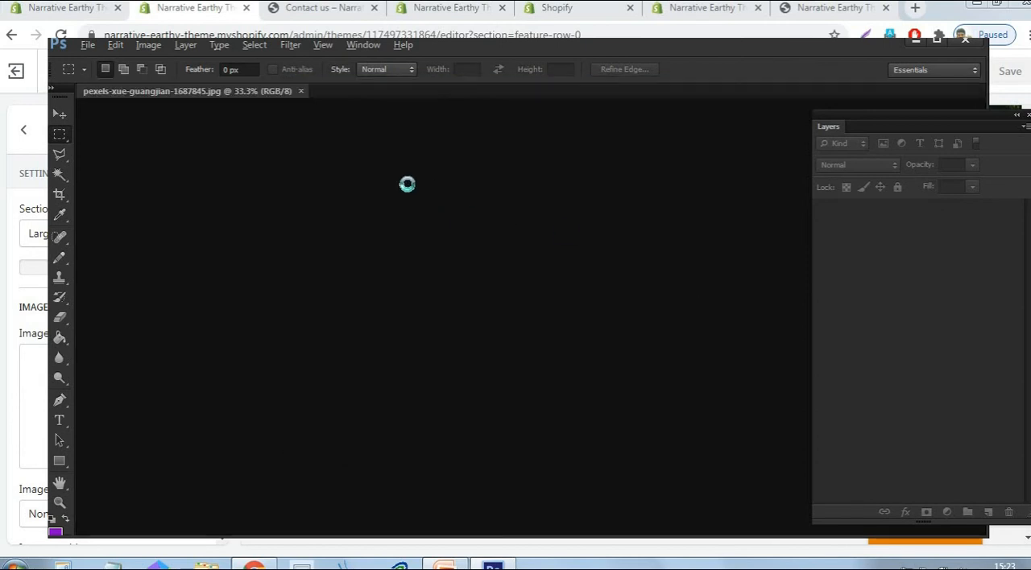
- Hide the grid overlay and crop the photo around the red, blue and orange tents to about 1029 by 1083 px
click(323, 46)
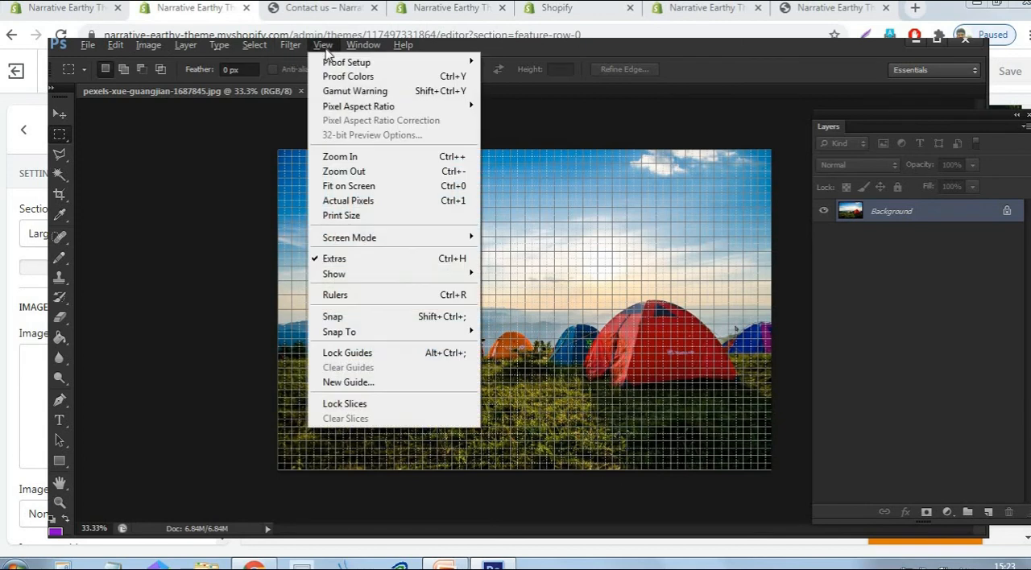
click(333, 259)
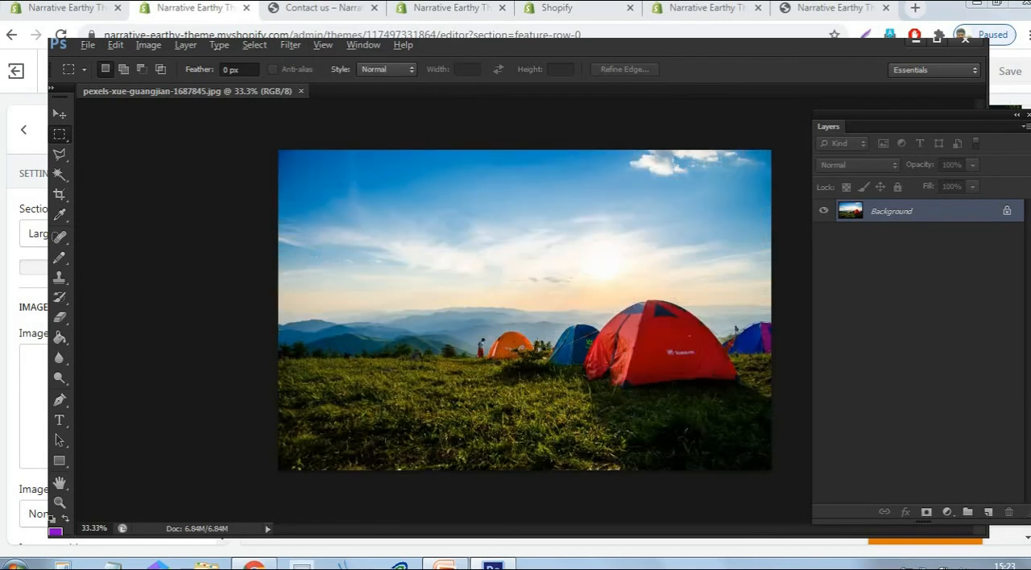
click(59, 195)
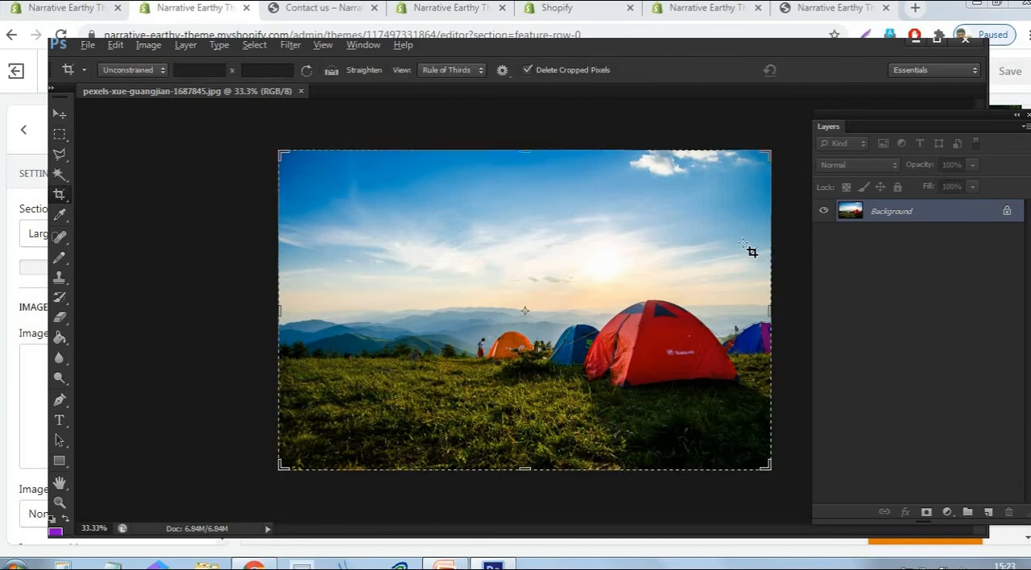
drag(736, 221, 547, 465)
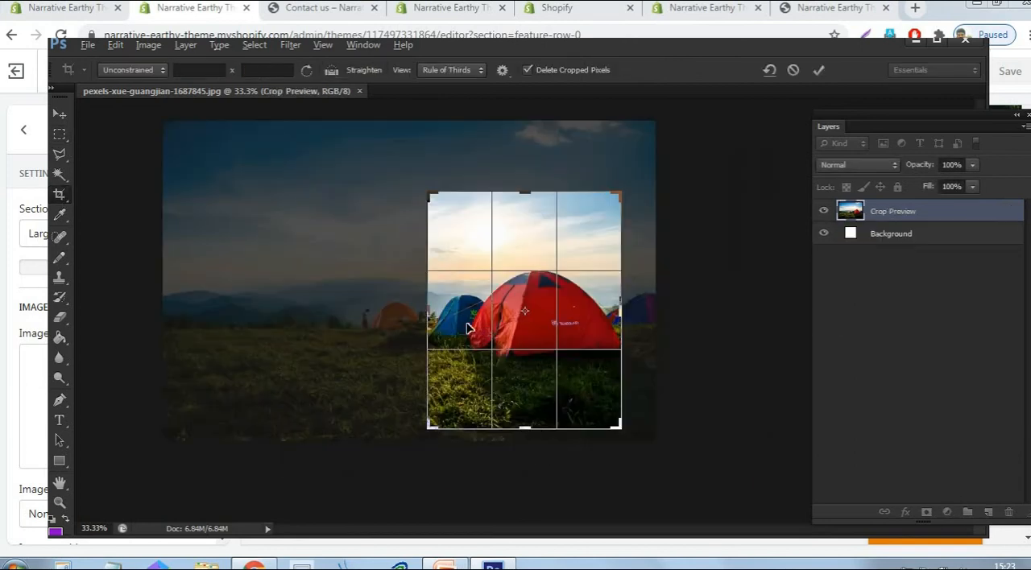
drag(415, 306, 394, 313)
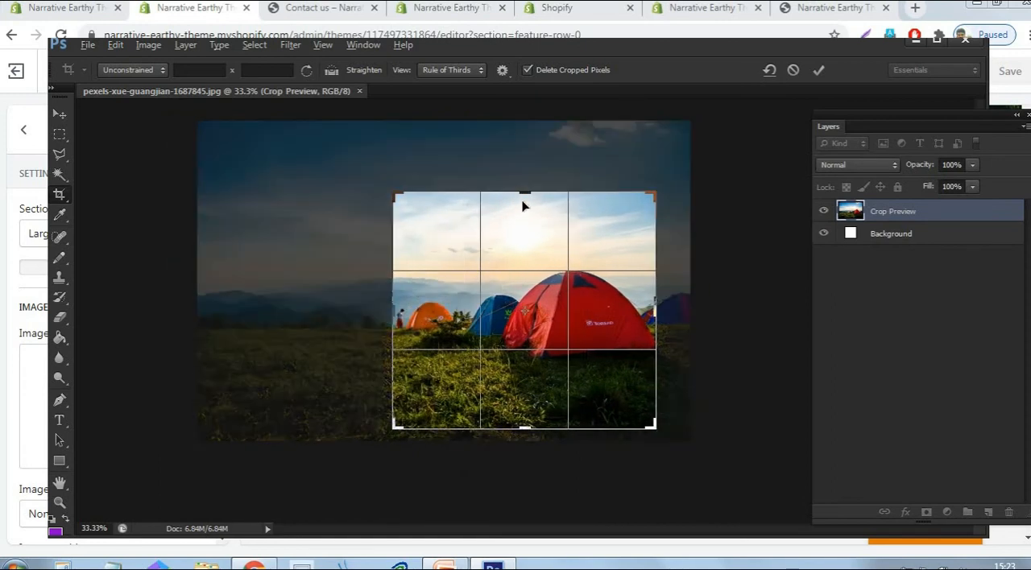
drag(527, 192, 525, 171)
key(Return)
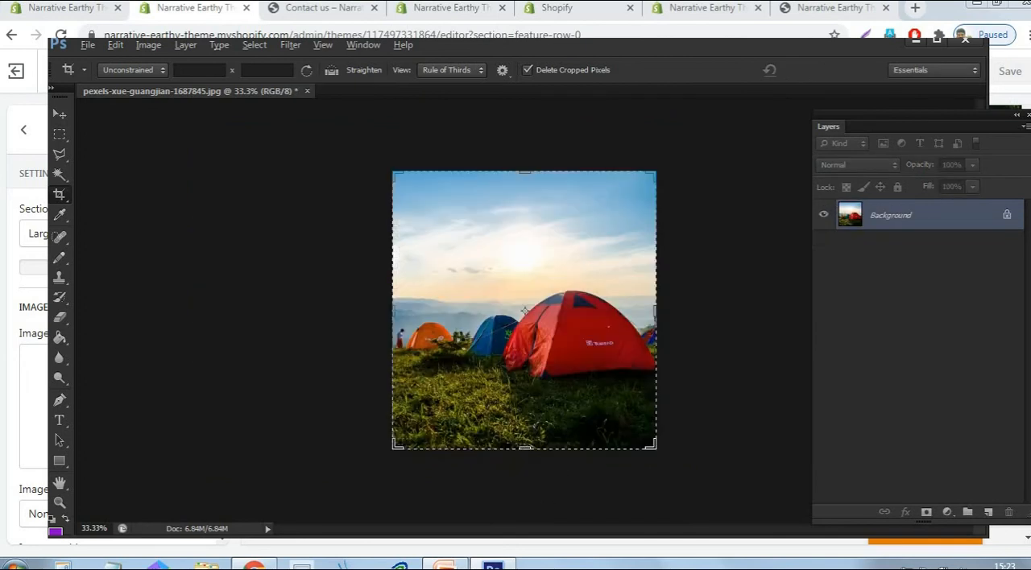
- Export the cropped photo for web as a PNG-24 named "small" in the Logo folder
click(86, 46)
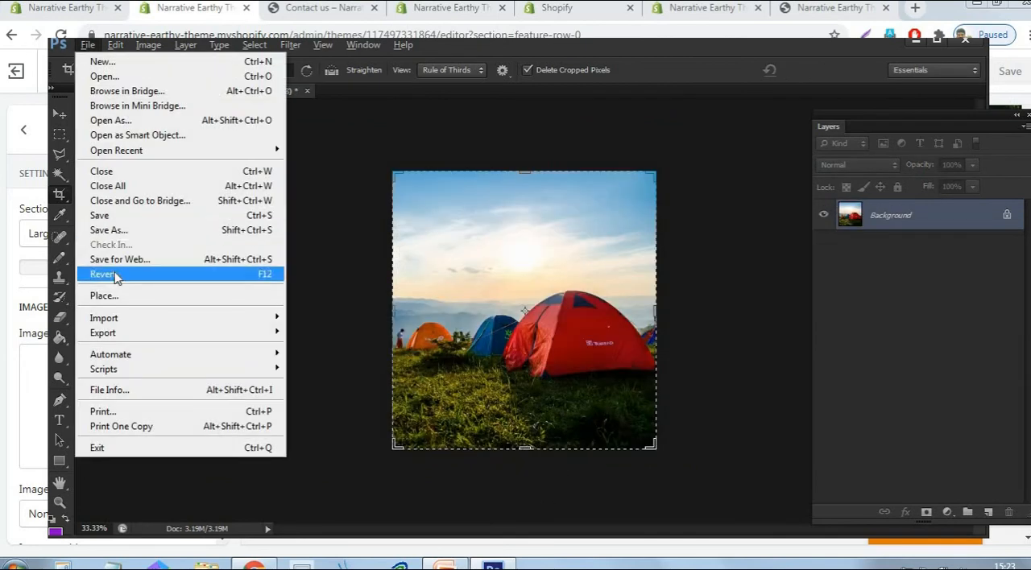
click(116, 257)
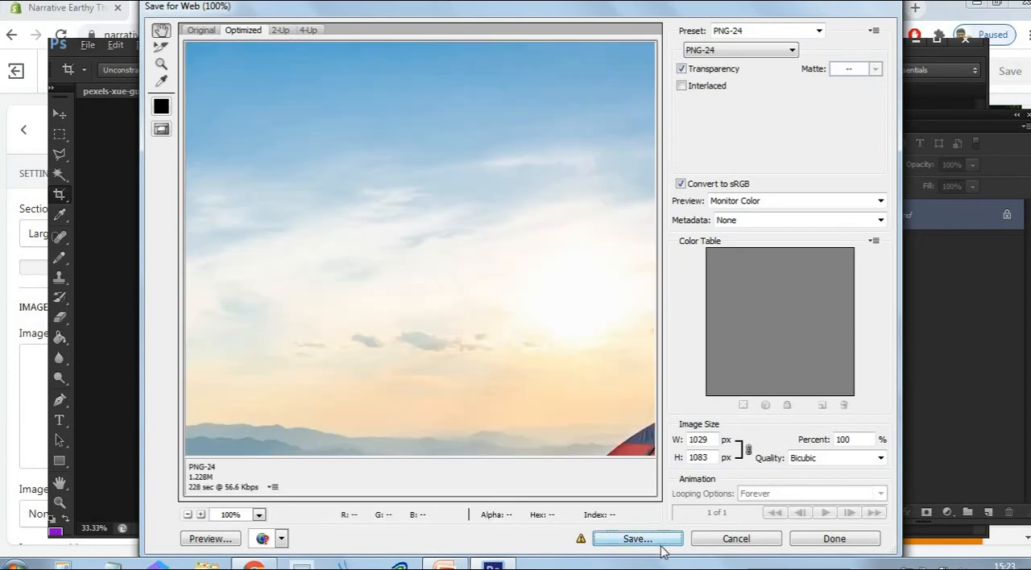
click(661, 544)
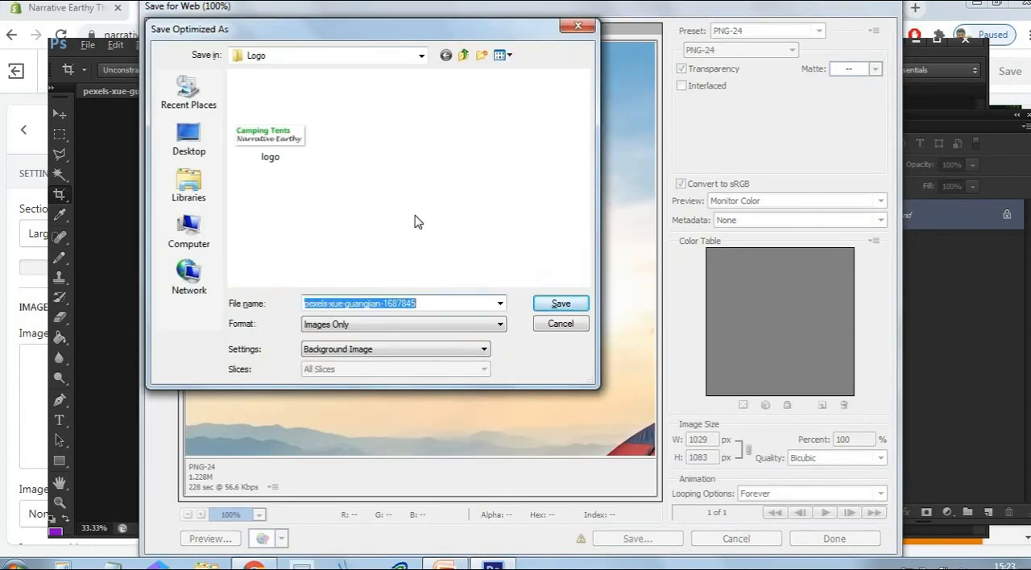
text(s)
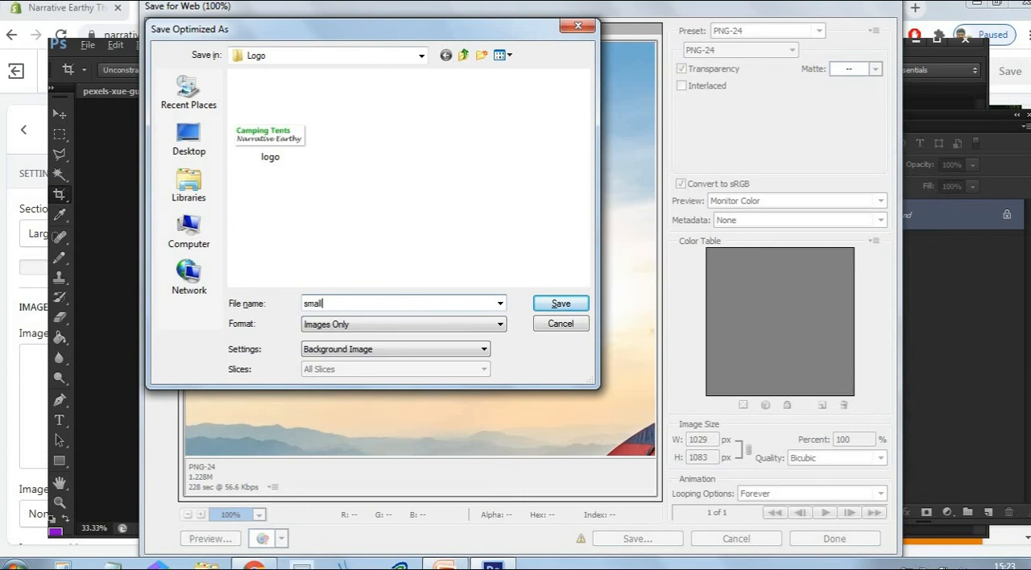
text(mall)
key(Return)
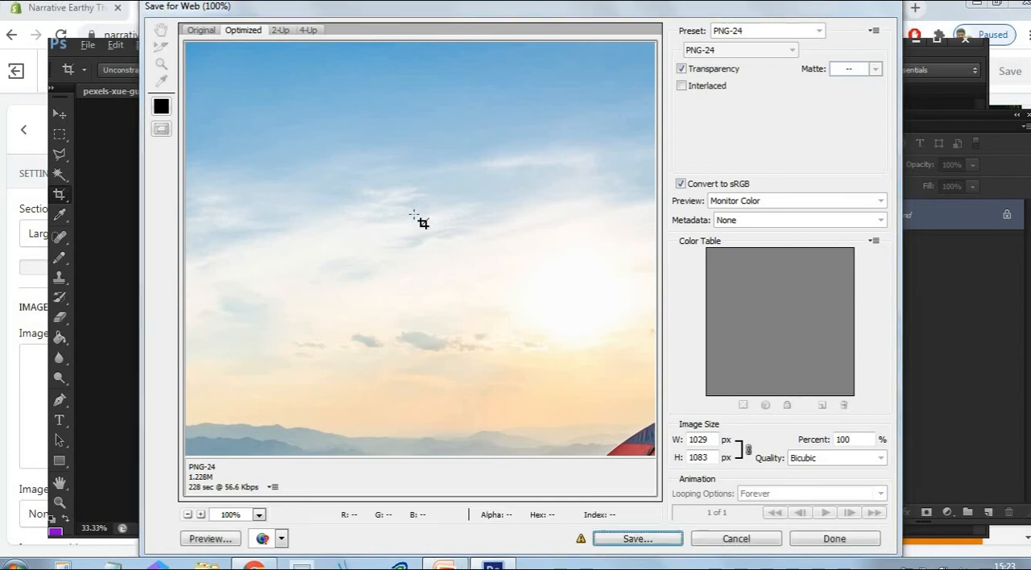
- Switch back to the Shopify theme editor, upload "small" from the Logo folder, and use it as the Image with text section's image
key(alt+Tab)
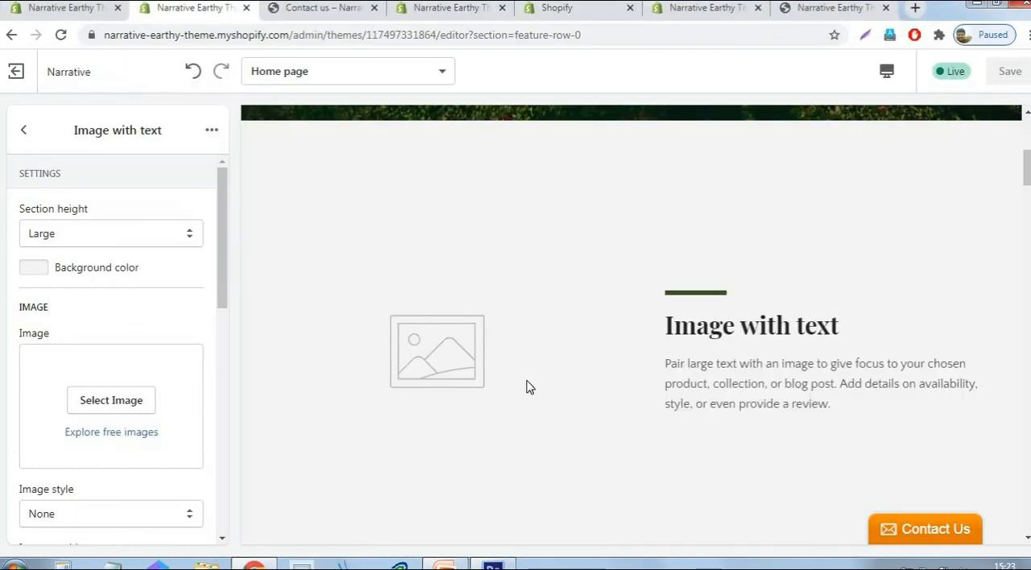
click(135, 407)
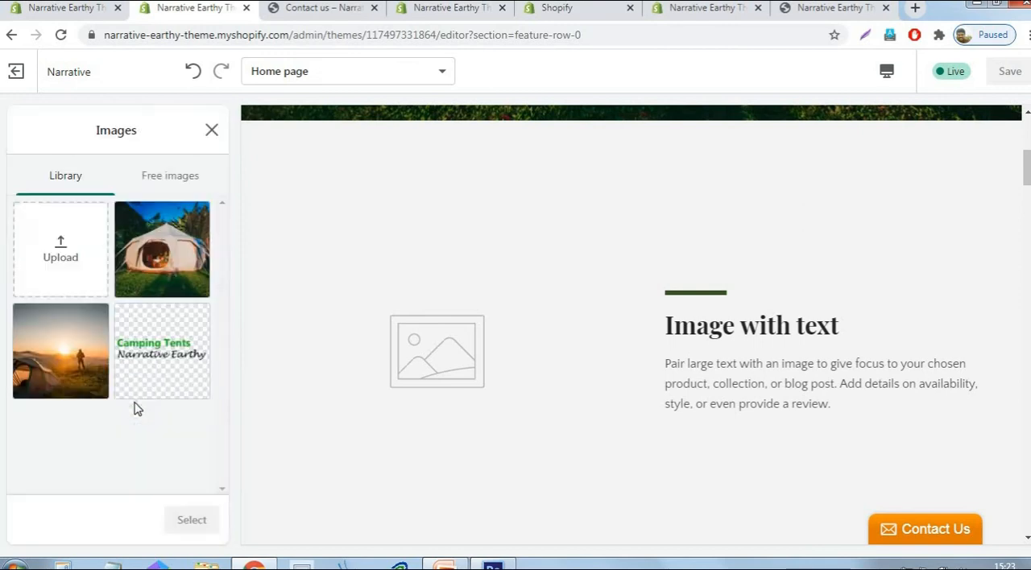
click(50, 255)
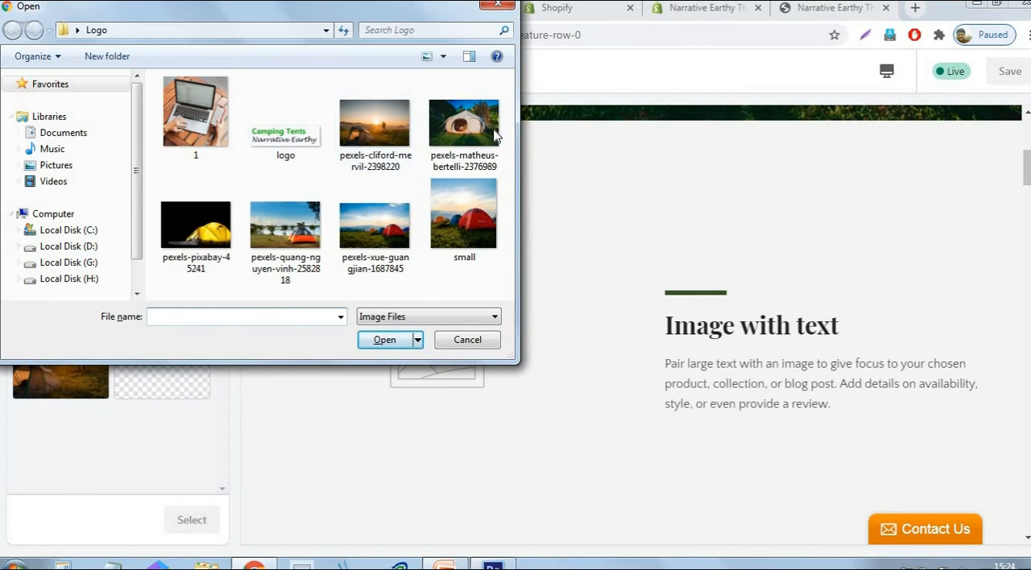
click(465, 241)
click(383, 340)
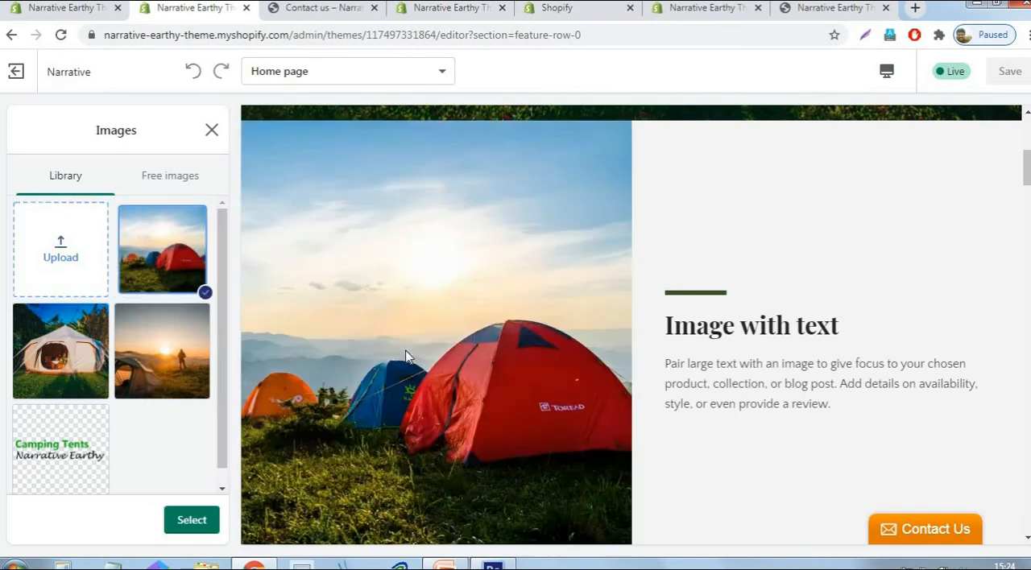
click(192, 521)
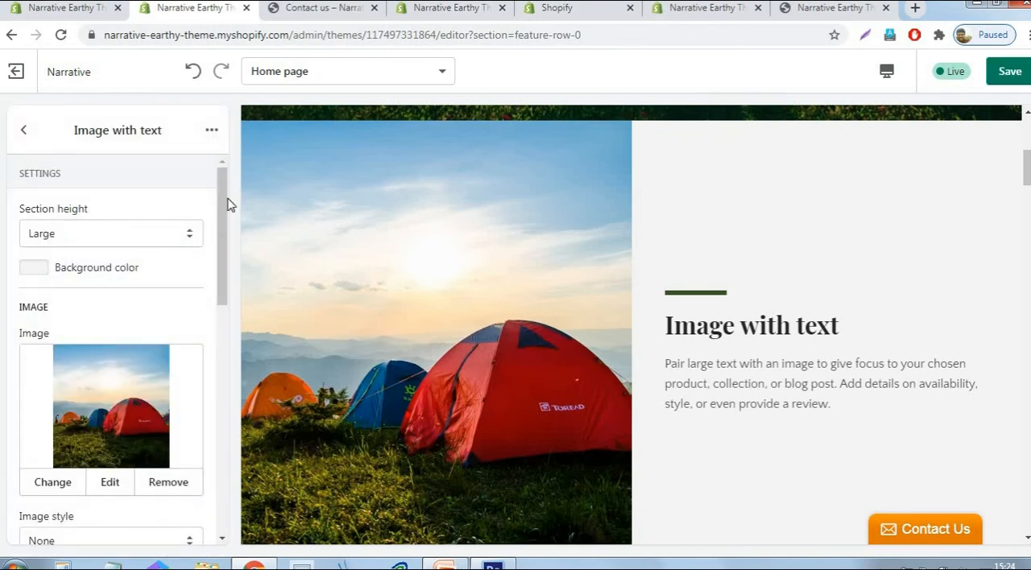
- Set the Image with text section's heading to "Welcome to our store" and save the theme
drag(222, 222, 218, 323)
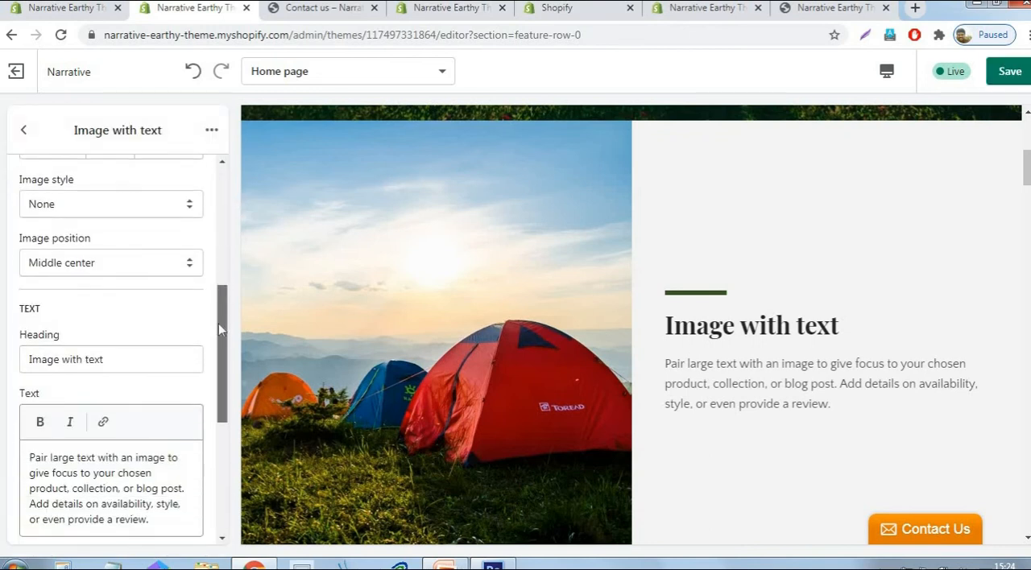
click(139, 359)
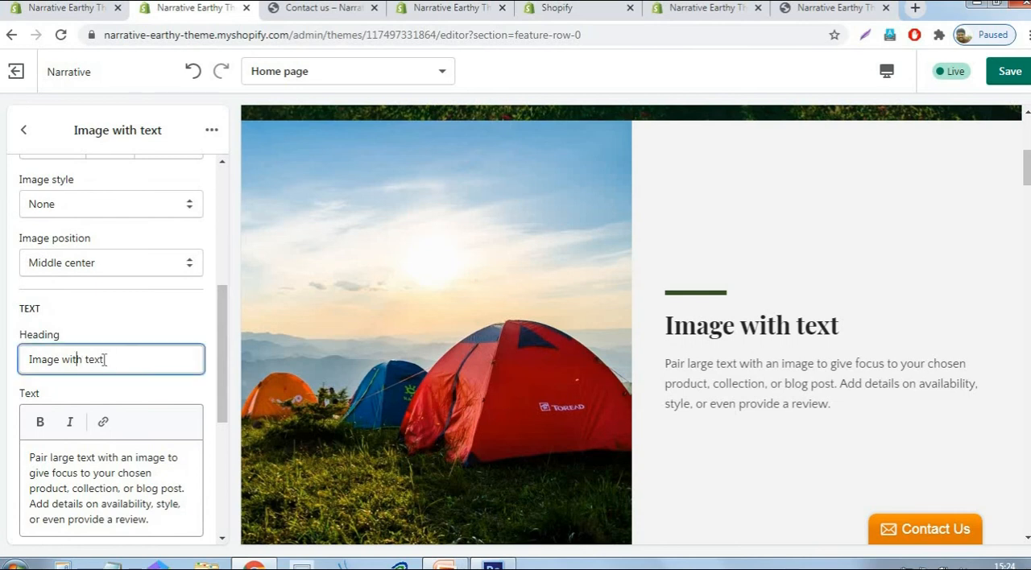
drag(138, 360, 26, 362)
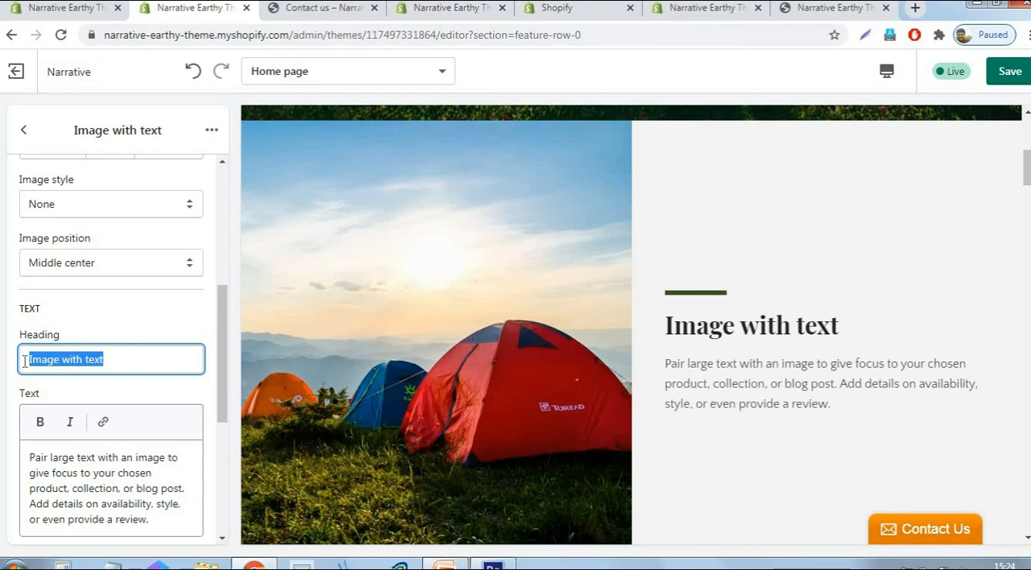
text(W)
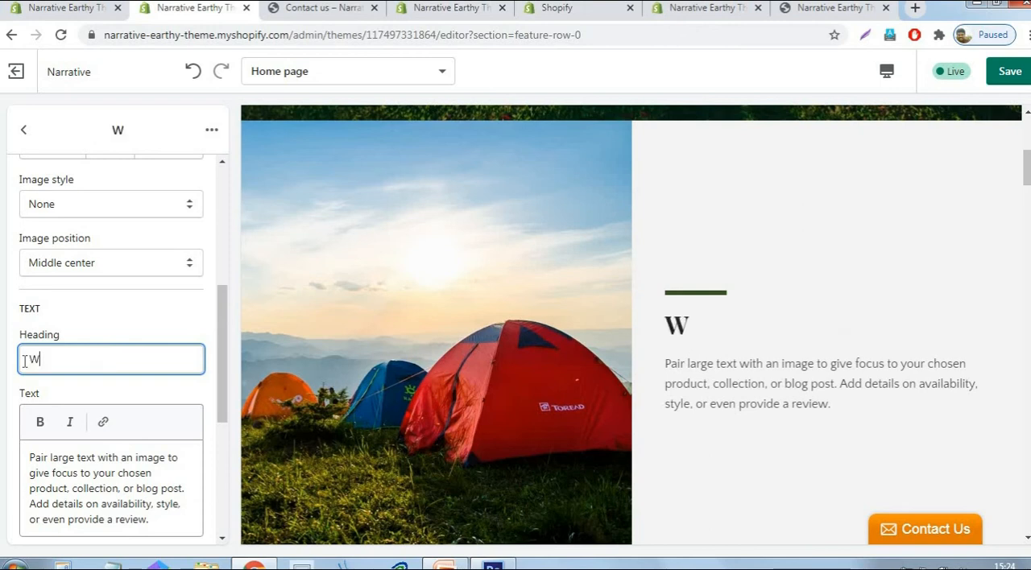
text(elcome)
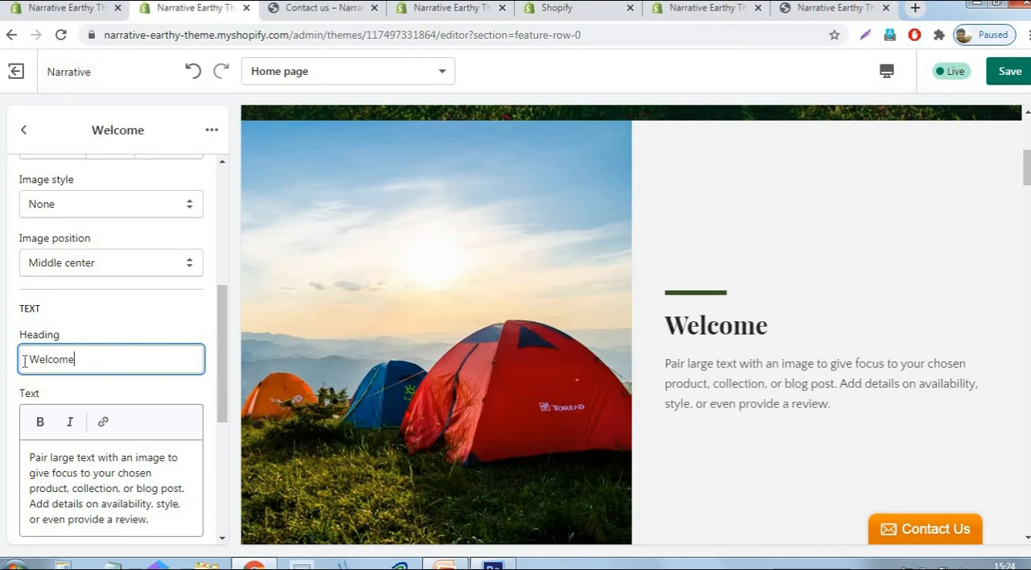
text( to our store)
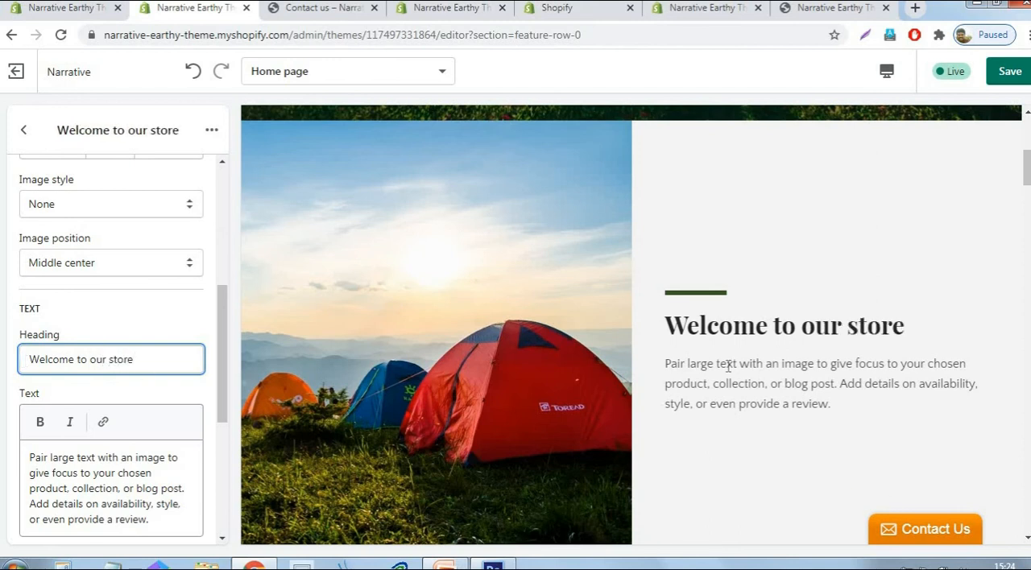
click(106, 489)
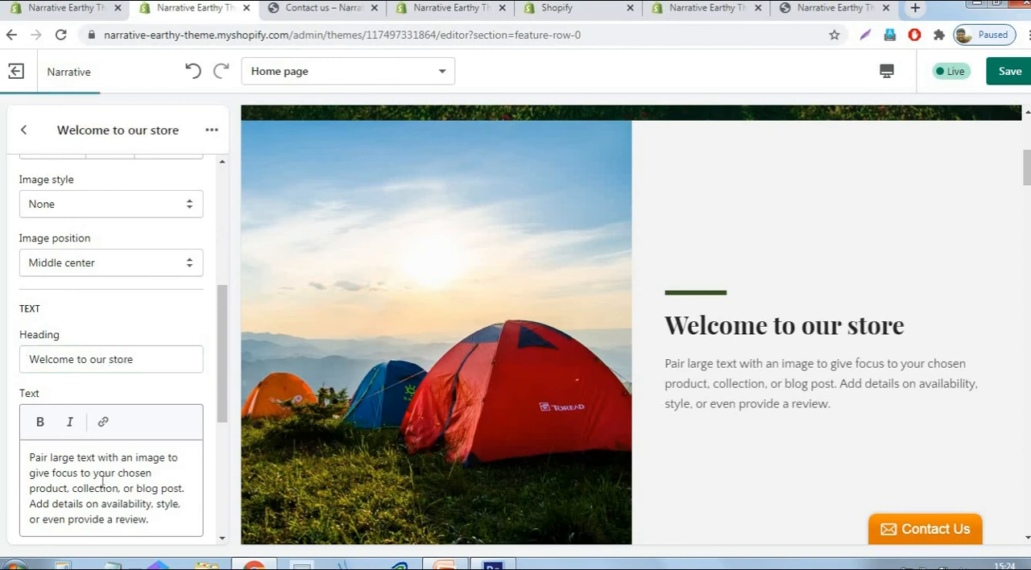
click(1000, 78)
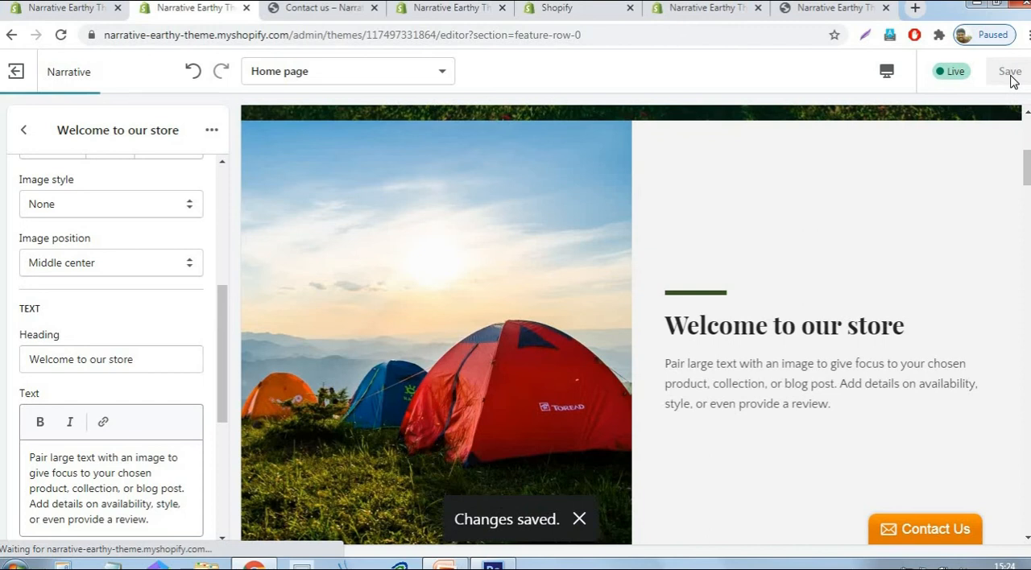
- Open the home page's Video section and examine its full YouTube video link
click(23, 132)
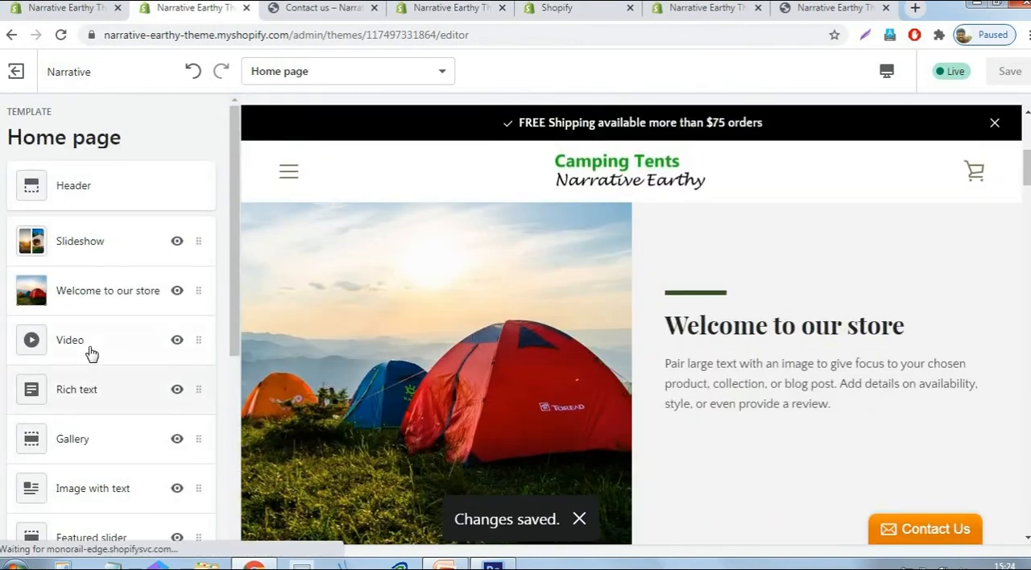
click(80, 340)
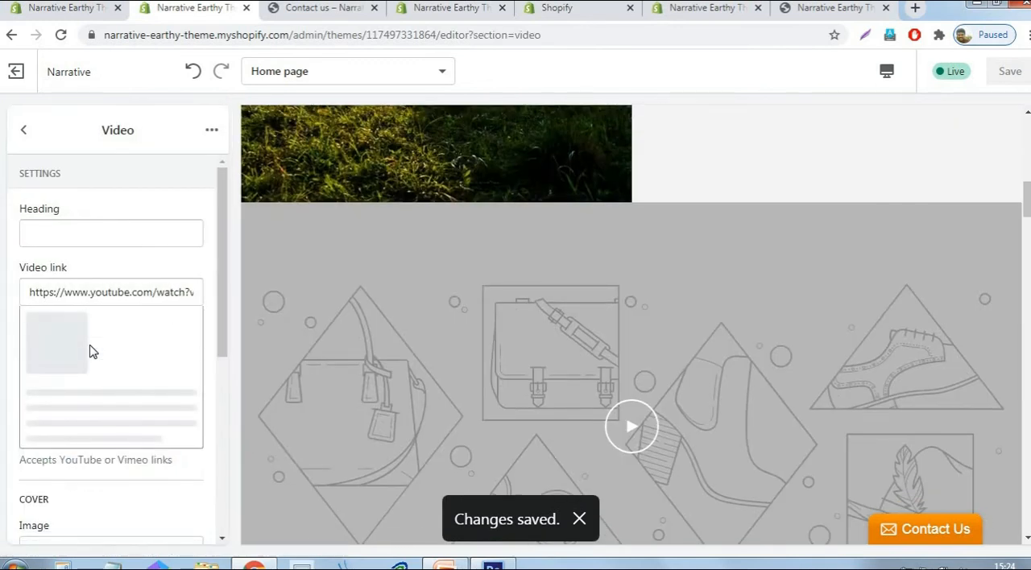
click(98, 291)
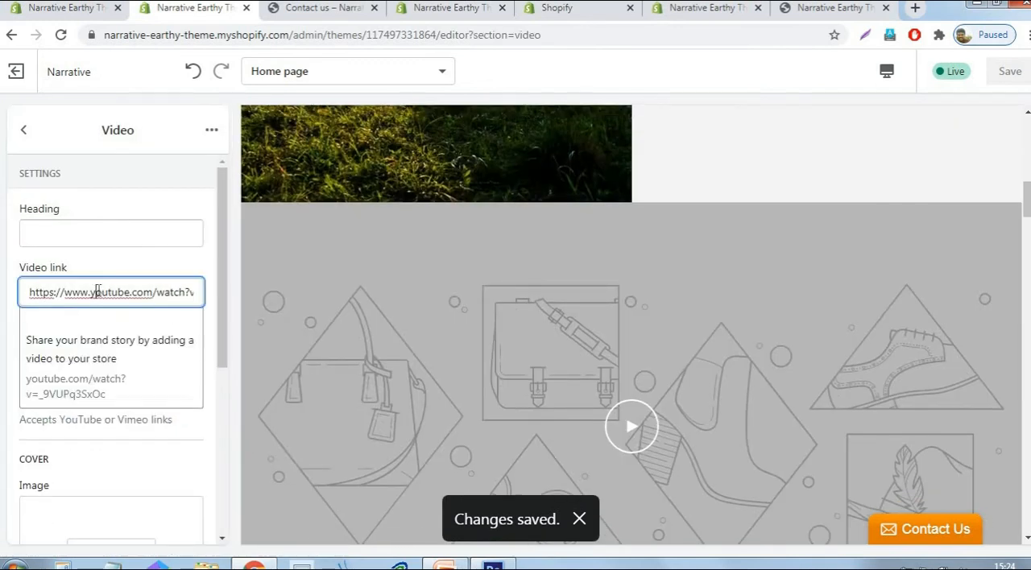
key(End)
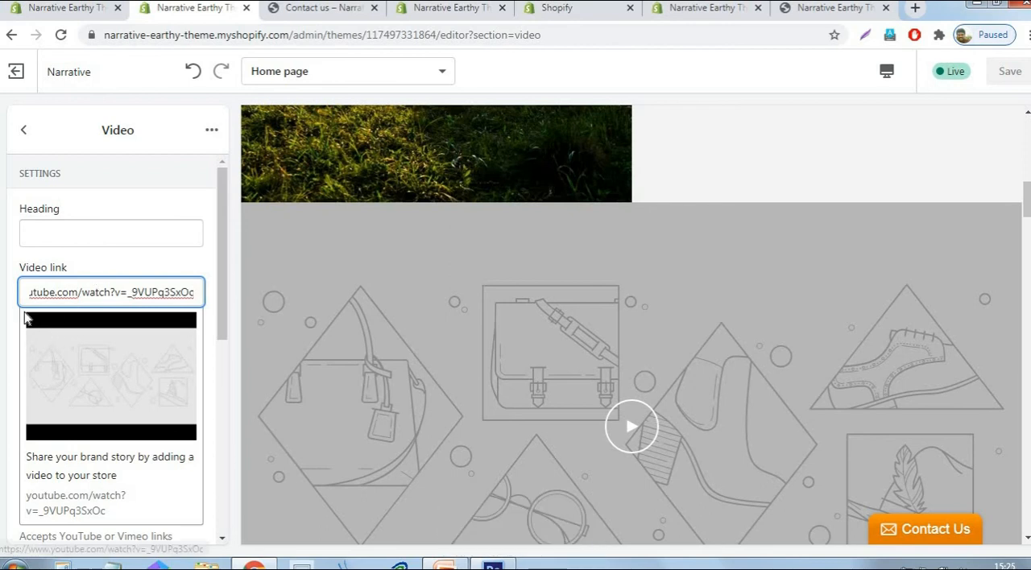
key(Home)
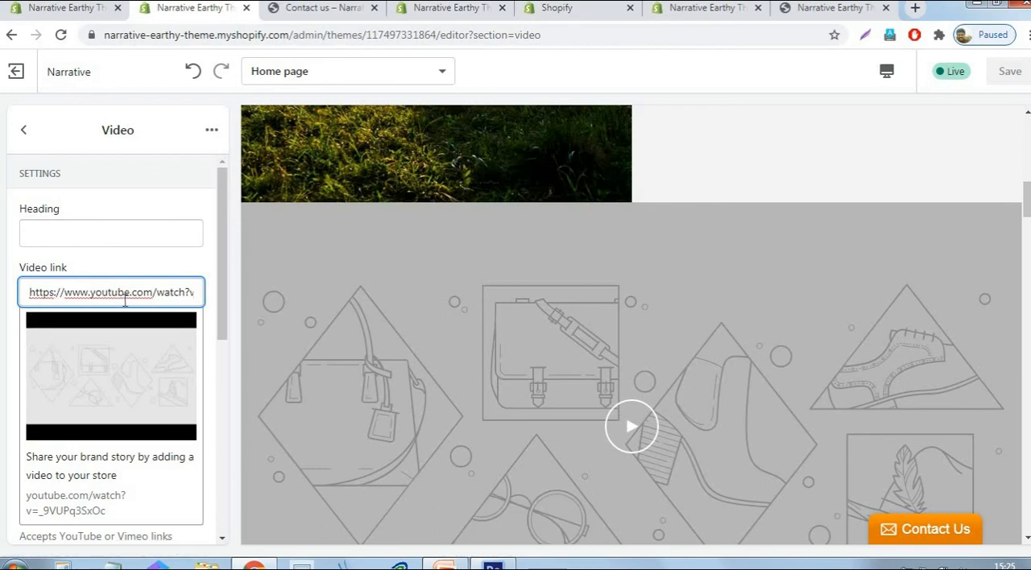
click(202, 265)
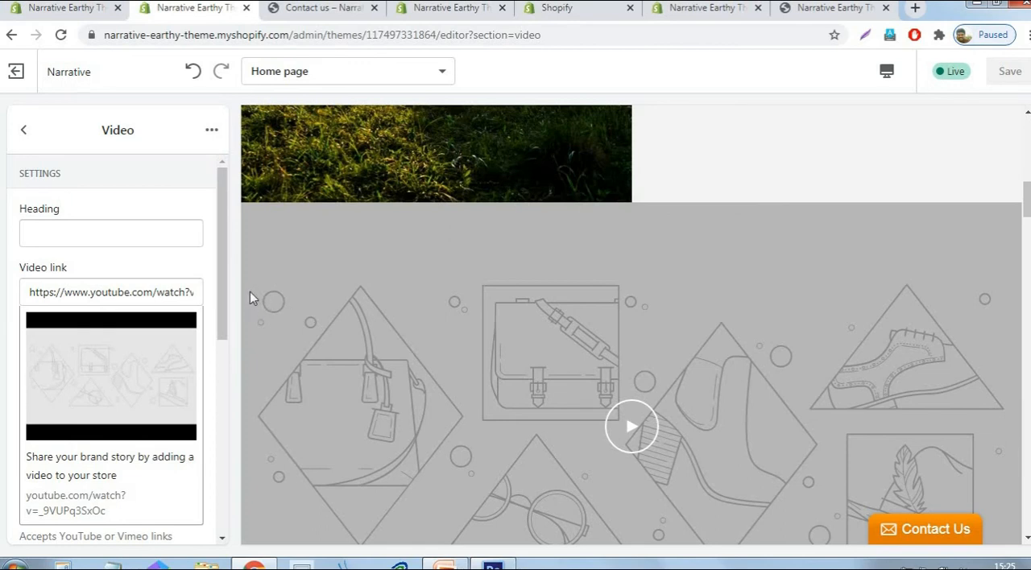
- Upload pexels-pixabay-45241 from the Logo folder as the Video section's cover image and save the theme
scroll(227, 292, down, 5)
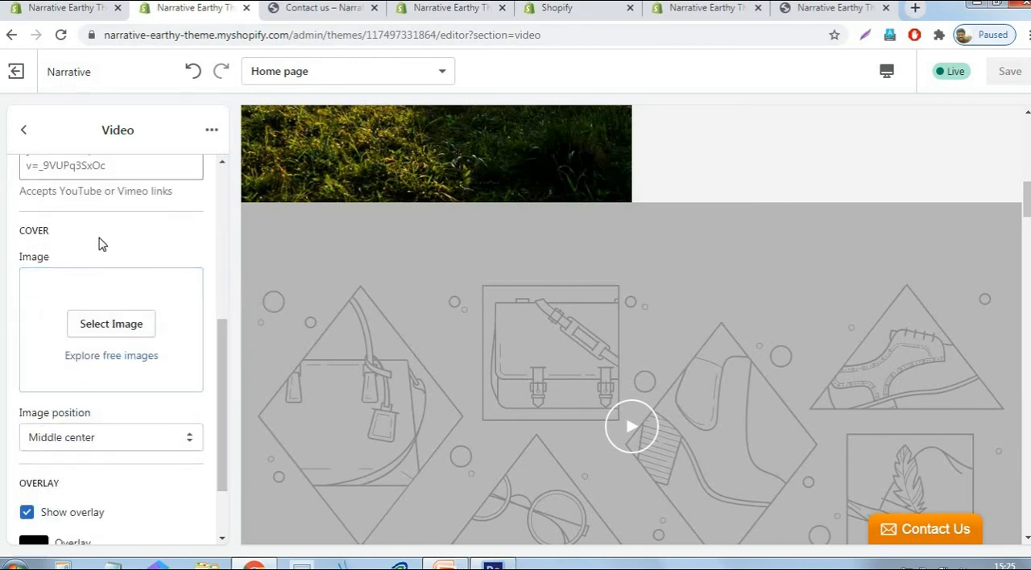
click(133, 328)
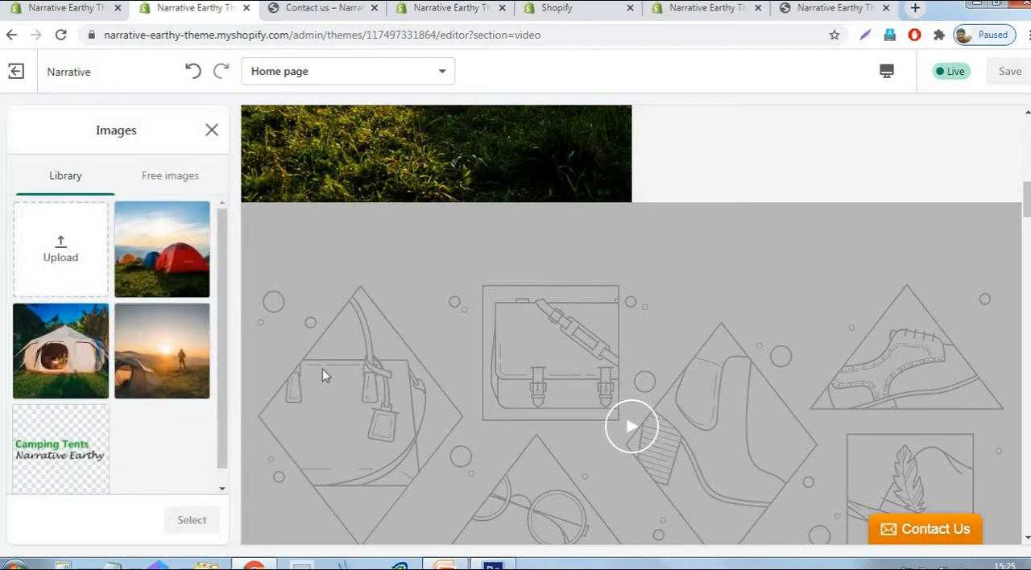
click(68, 251)
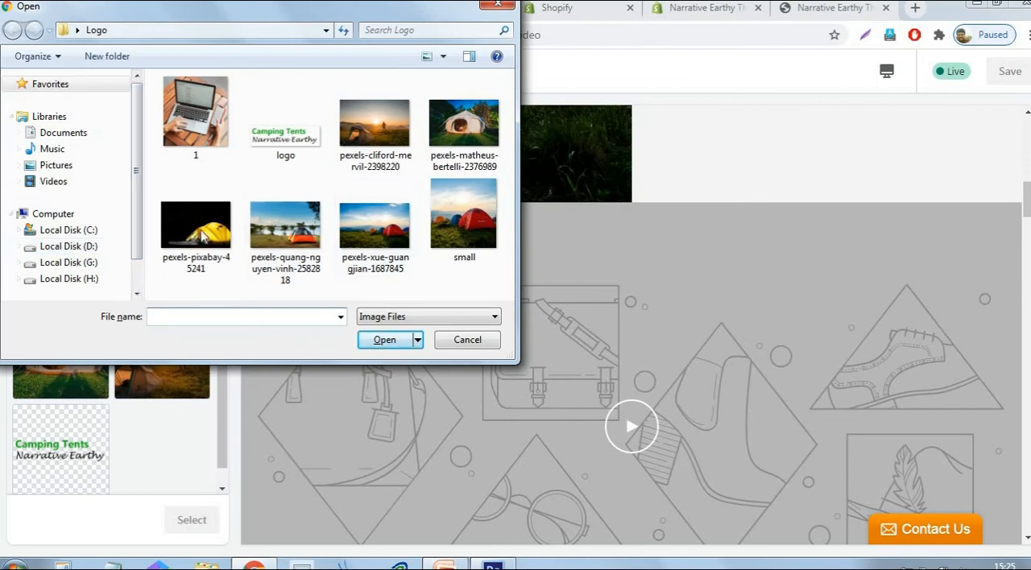
click(202, 230)
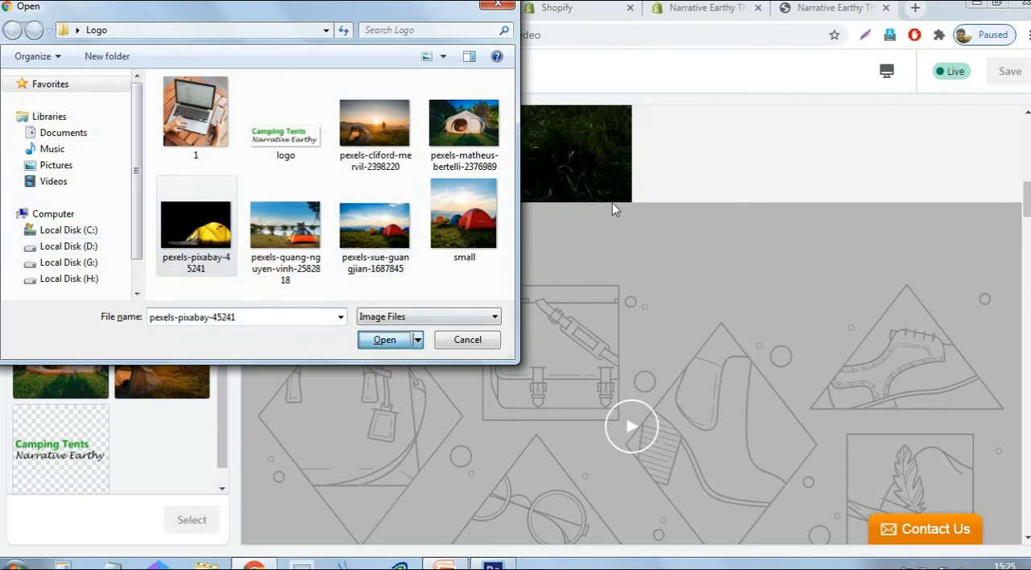
click(403, 340)
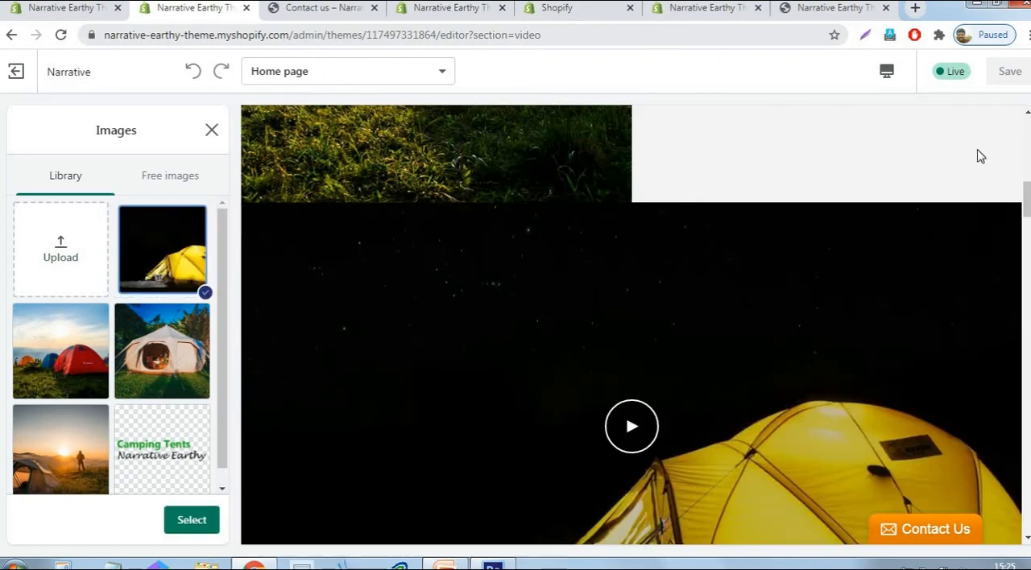
scroll(640, 255, down, 3)
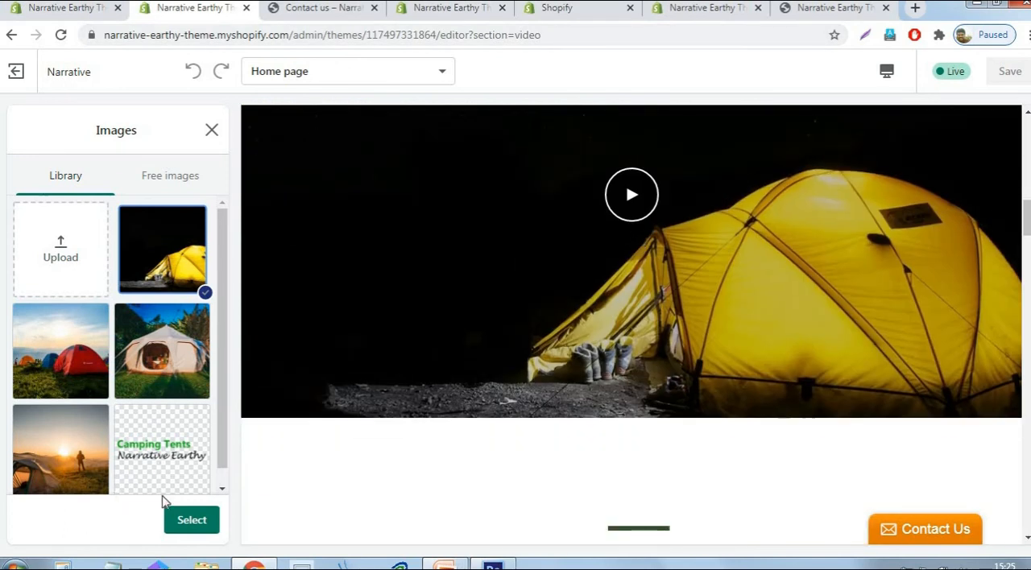
click(179, 524)
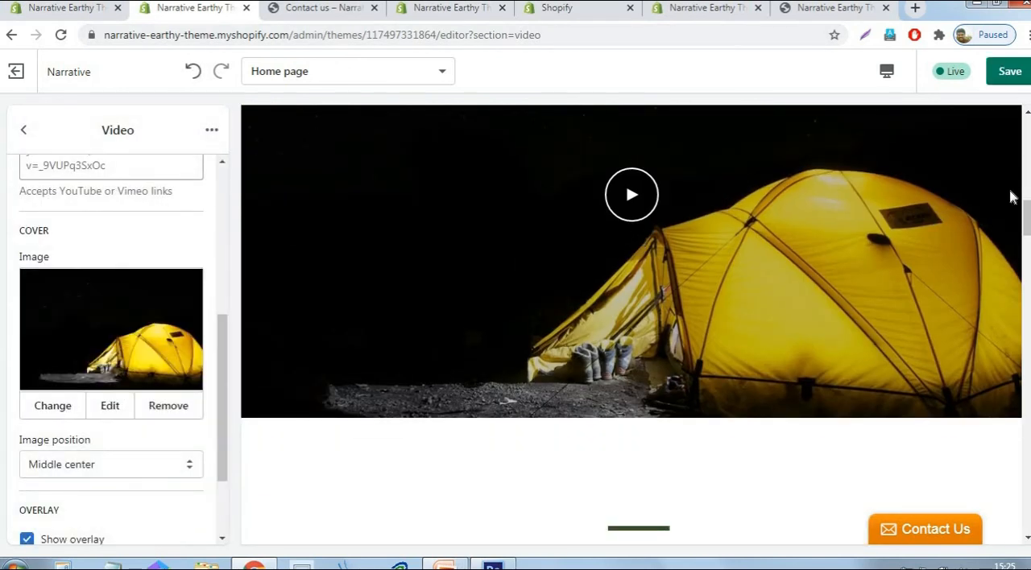
scroll(110, 332, down, 3)
click(1011, 74)
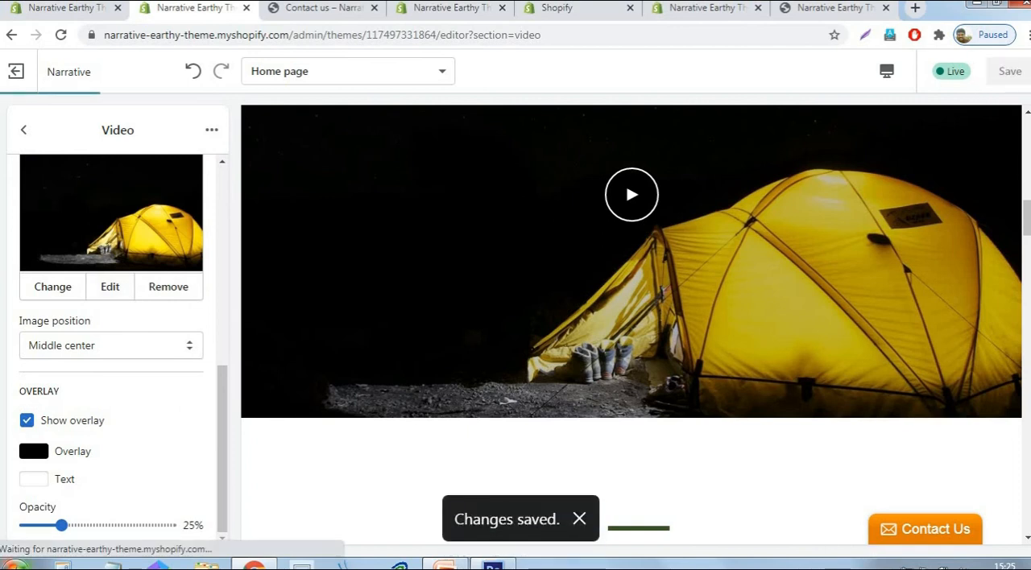
- Set the Rich text section's heading to "Why our store?" and save the theme
scroll(108, 306, up, 5)
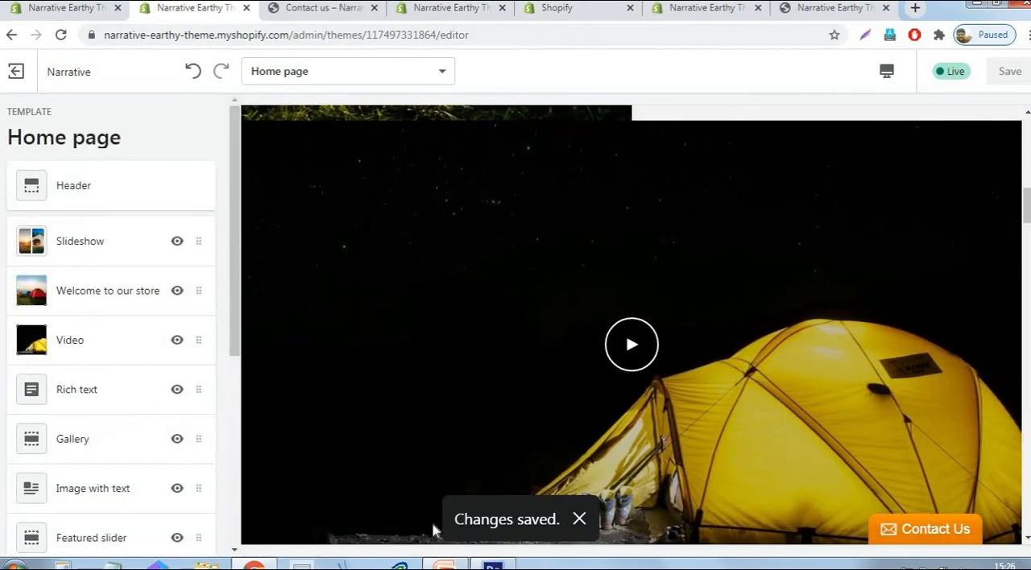
scroll(140, 374, down, 1)
scroll(692, 323, down, 1)
scroll(690, 322, down, 5)
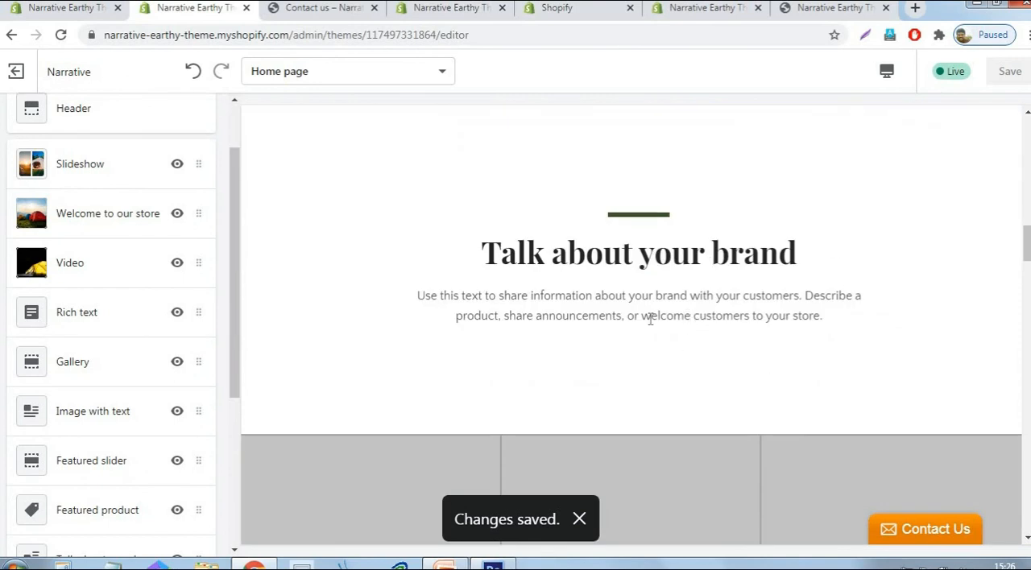
click(75, 317)
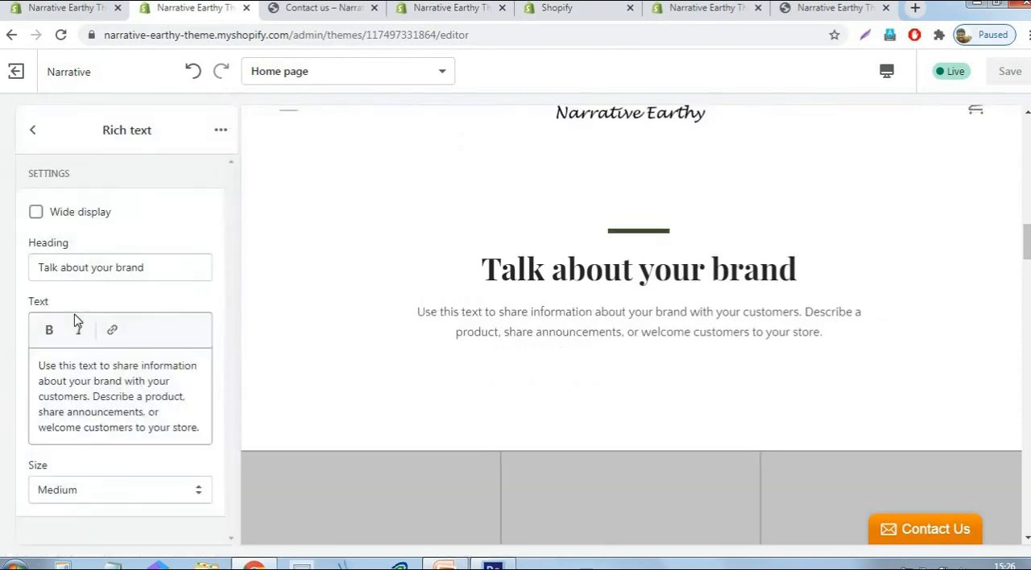
drag(156, 271, 10, 292)
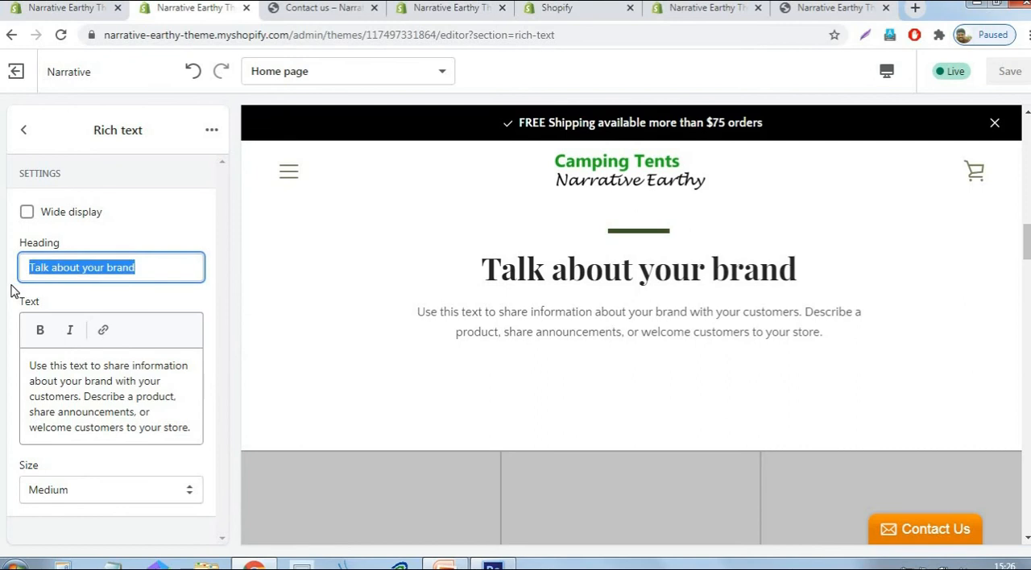
text(W)
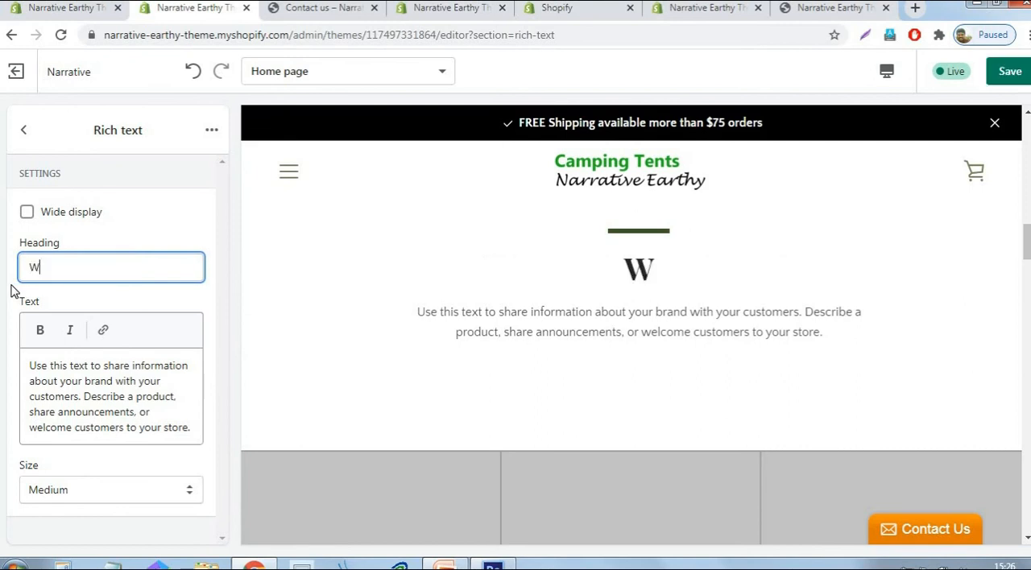
text(hy our)
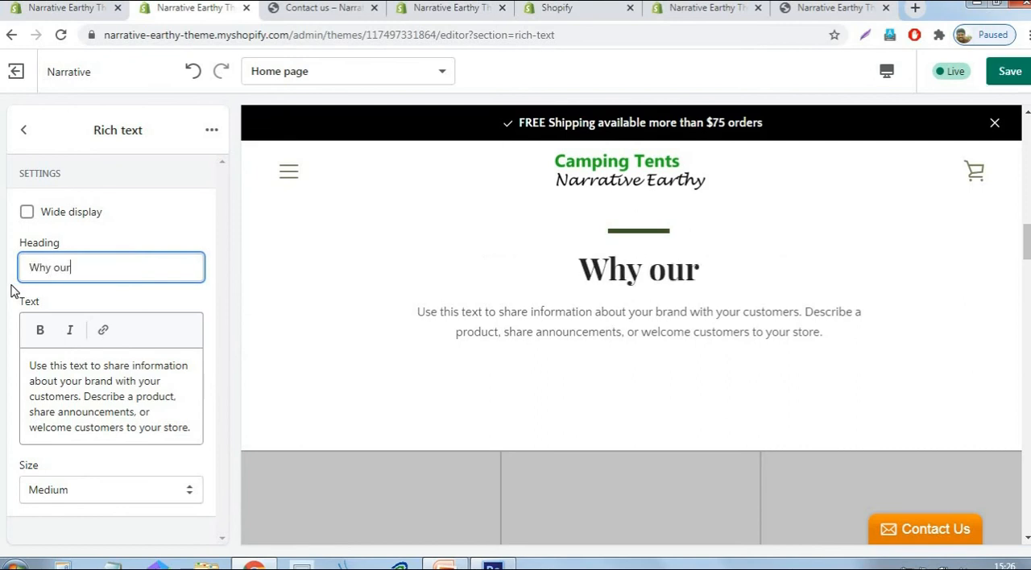
text( store)
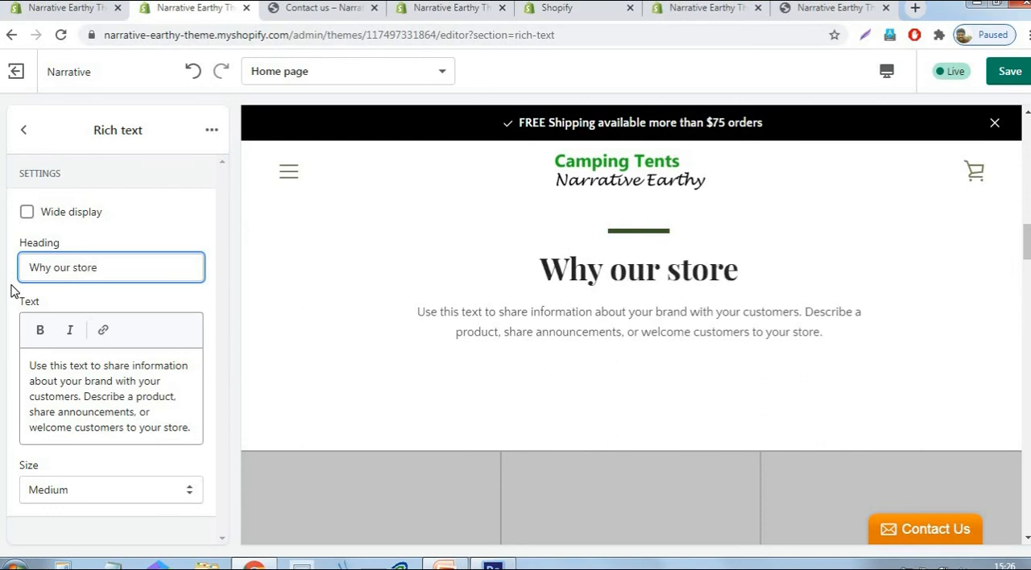
text(?)
click(107, 396)
drag(30, 366, 54, 415)
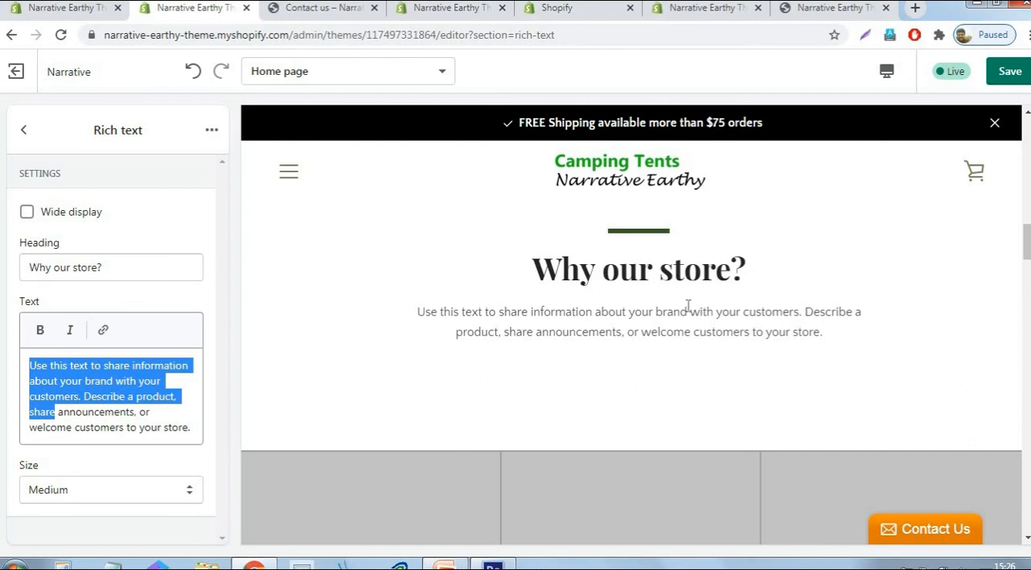
click(1010, 77)
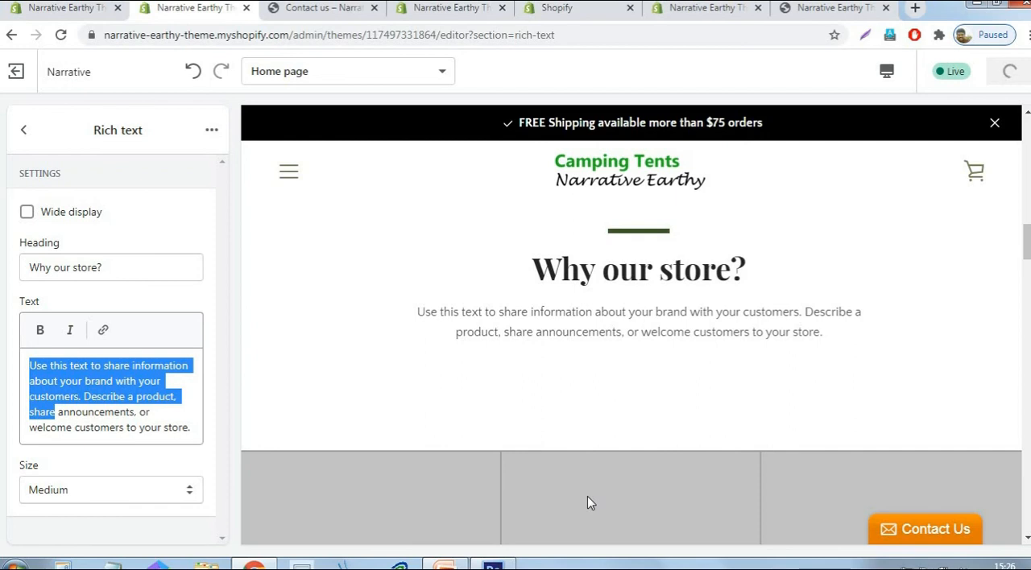
- Open the Image with text section below Gallery and look over its settings and the preview around it
click(25, 130)
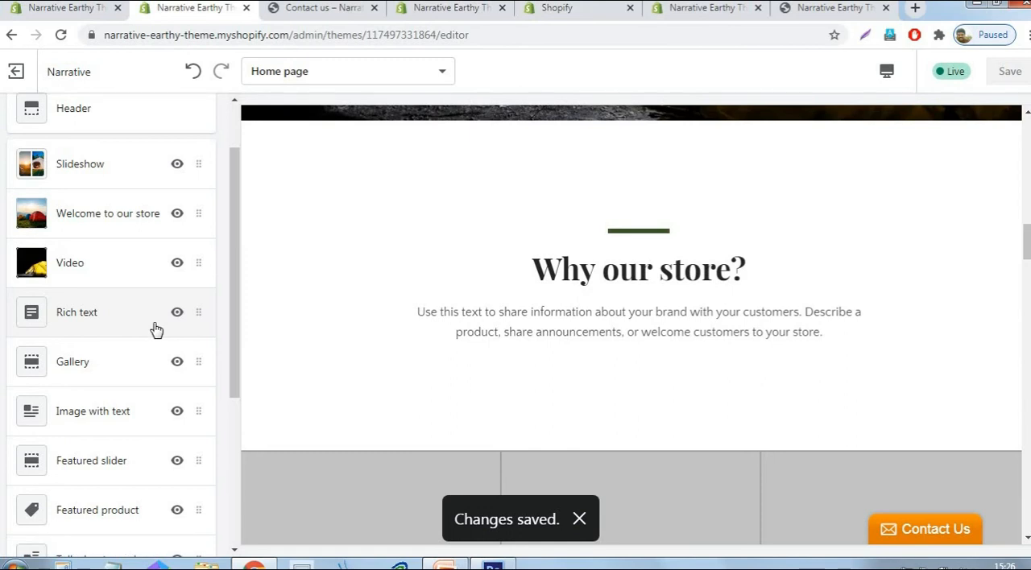
scroll(156, 330, down, 2)
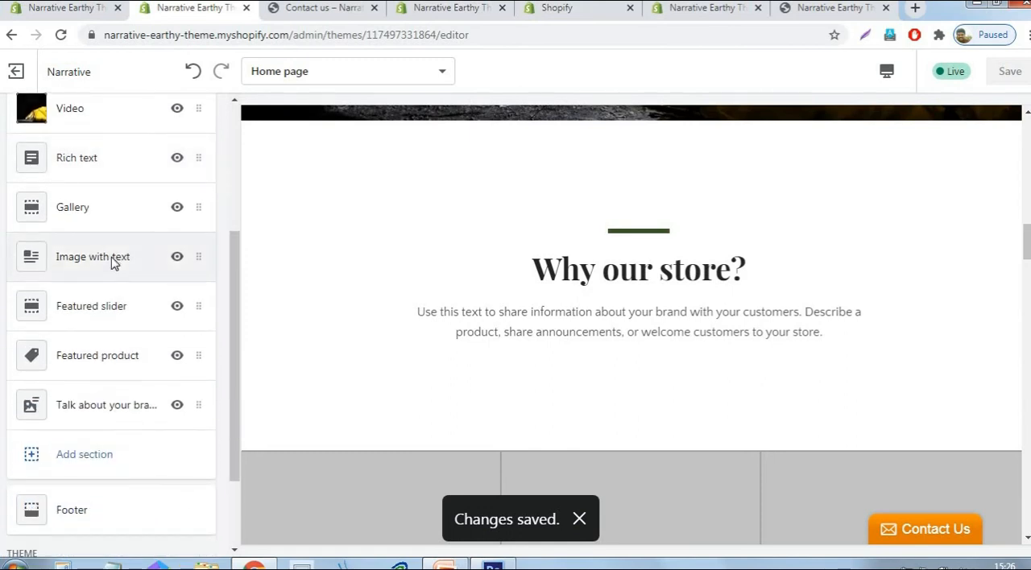
click(114, 264)
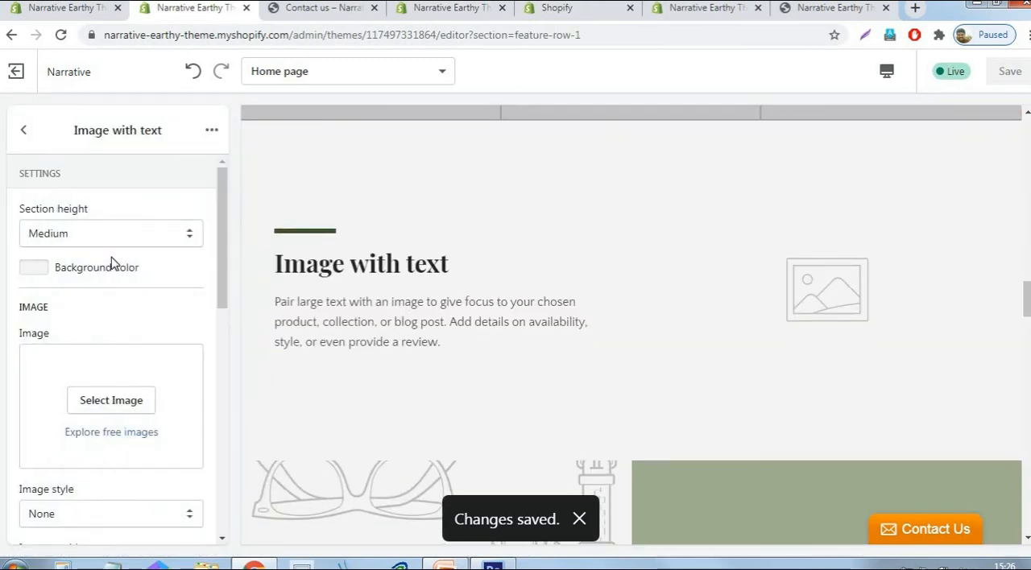
scroll(936, 338, down, 4)
scroll(936, 337, up, 4)
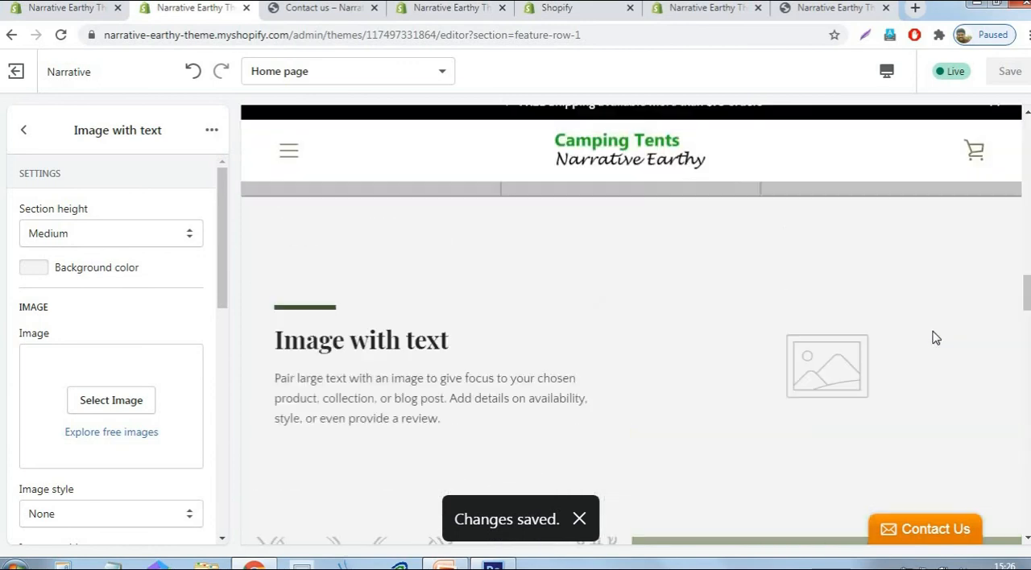
- Set the Gallery section's first image to the red tents picture from the image library
click(23, 129)
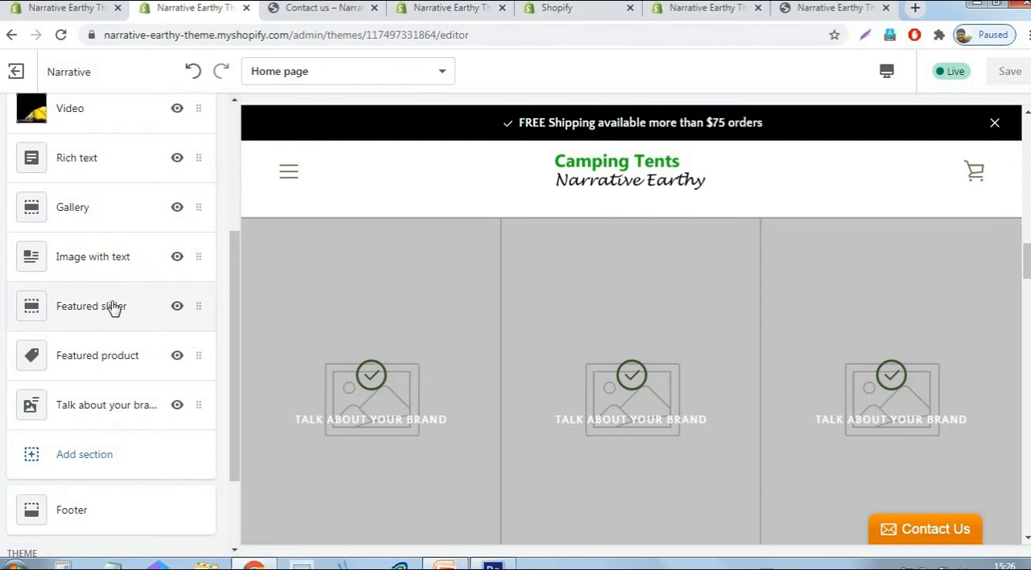
click(100, 214)
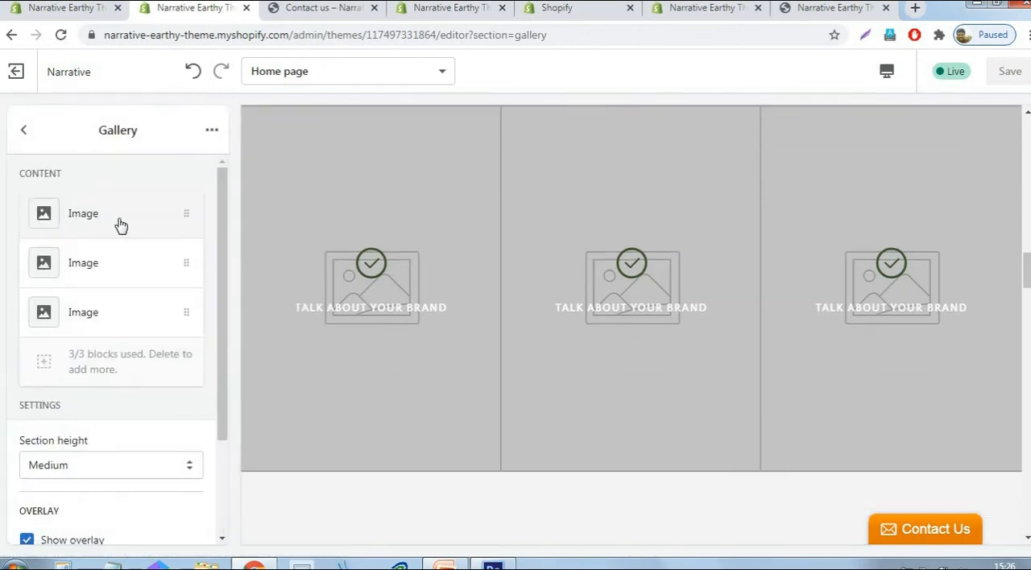
click(103, 214)
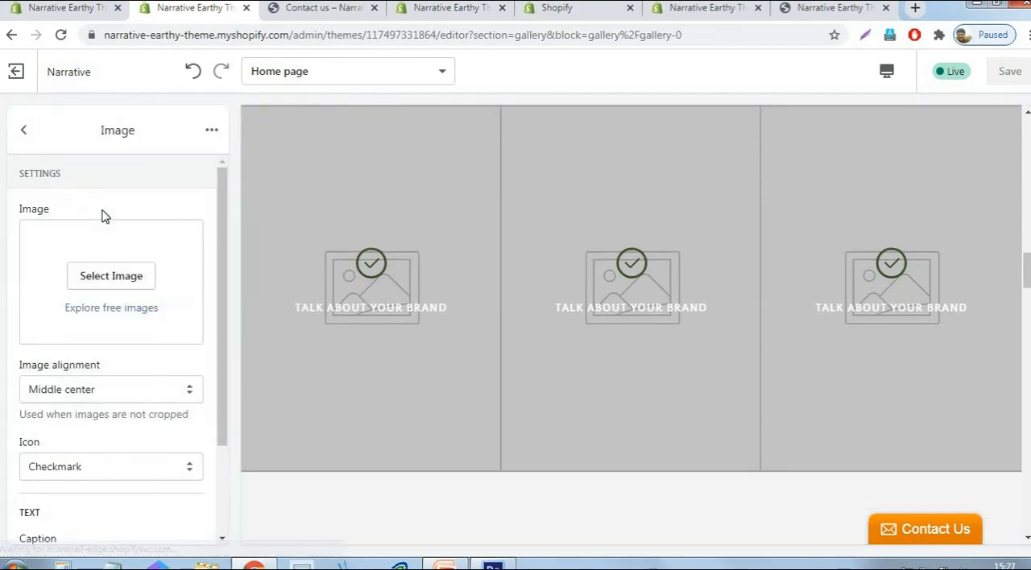
click(119, 278)
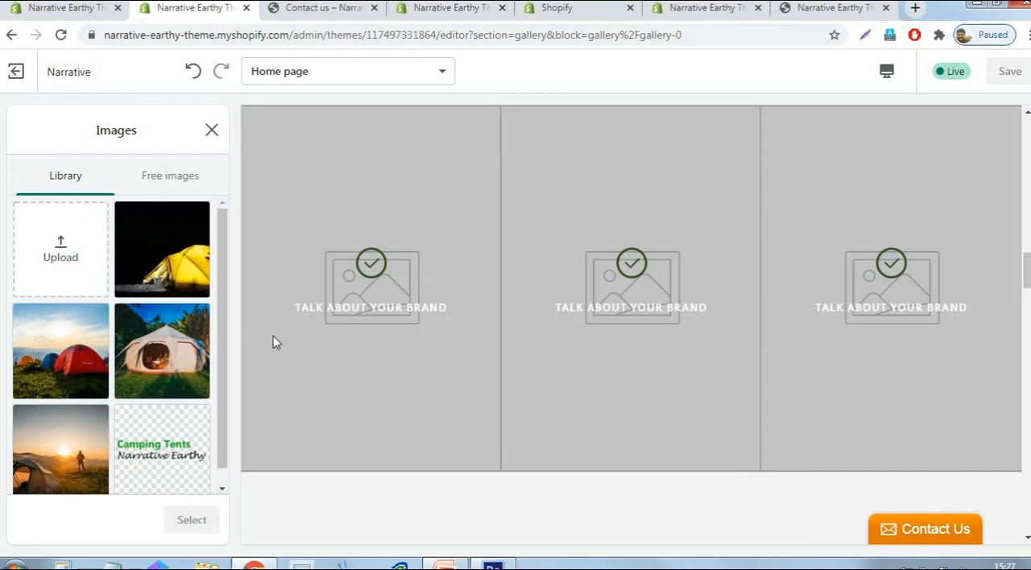
click(107, 355)
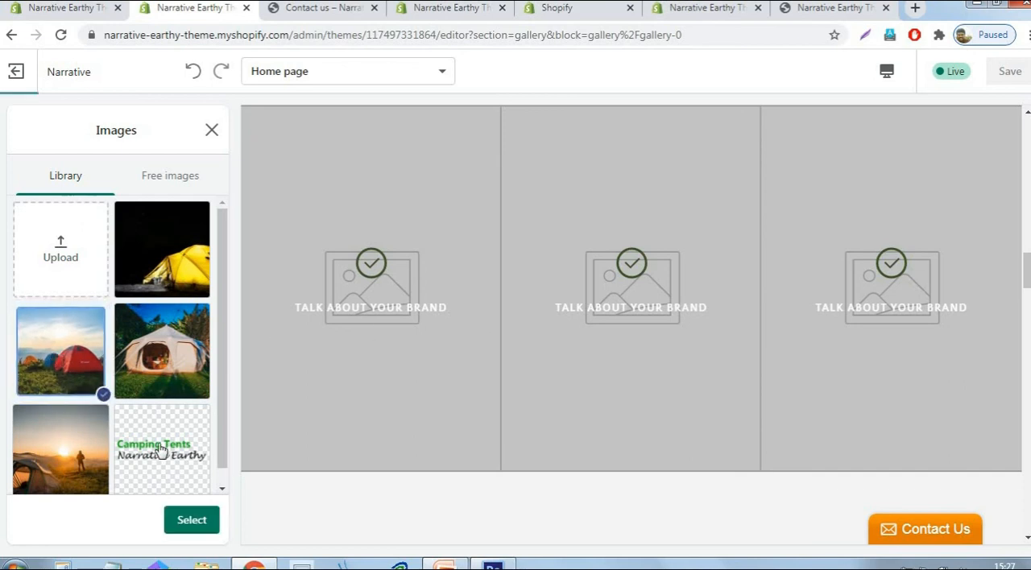
click(190, 521)
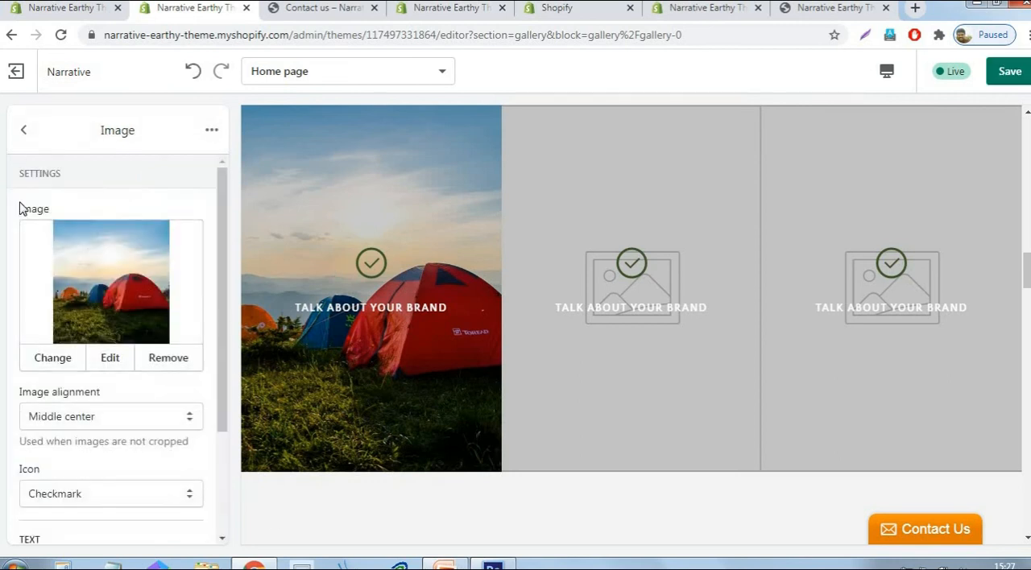
- Use the same red tents picture from the library for the Gallery section's second image
click(24, 131)
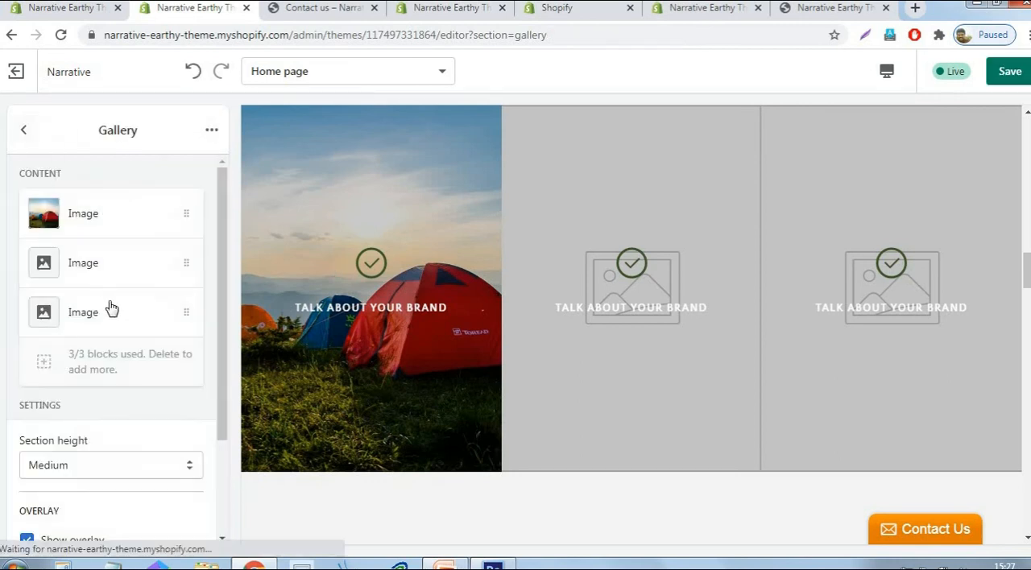
click(113, 266)
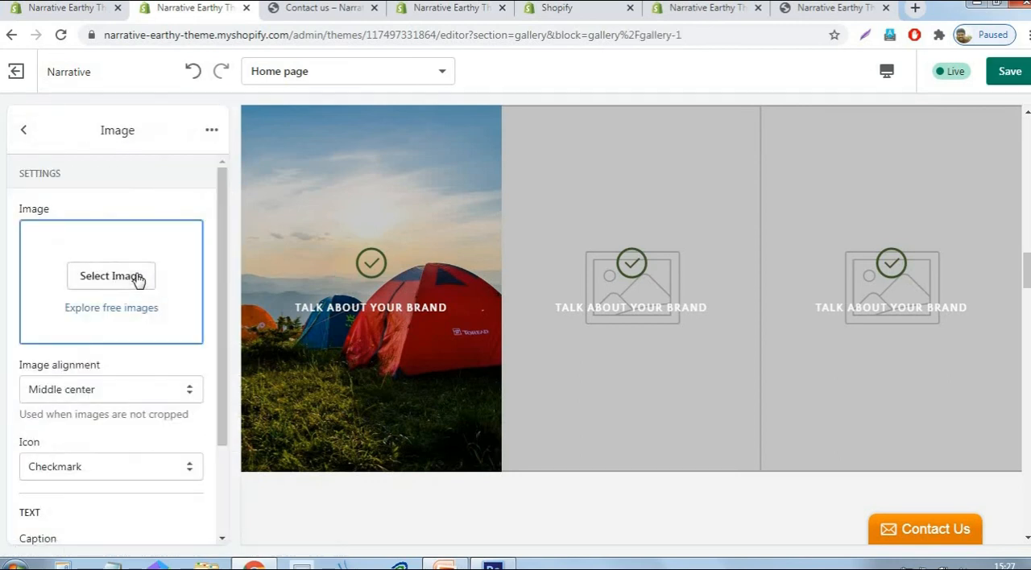
click(139, 278)
click(60, 351)
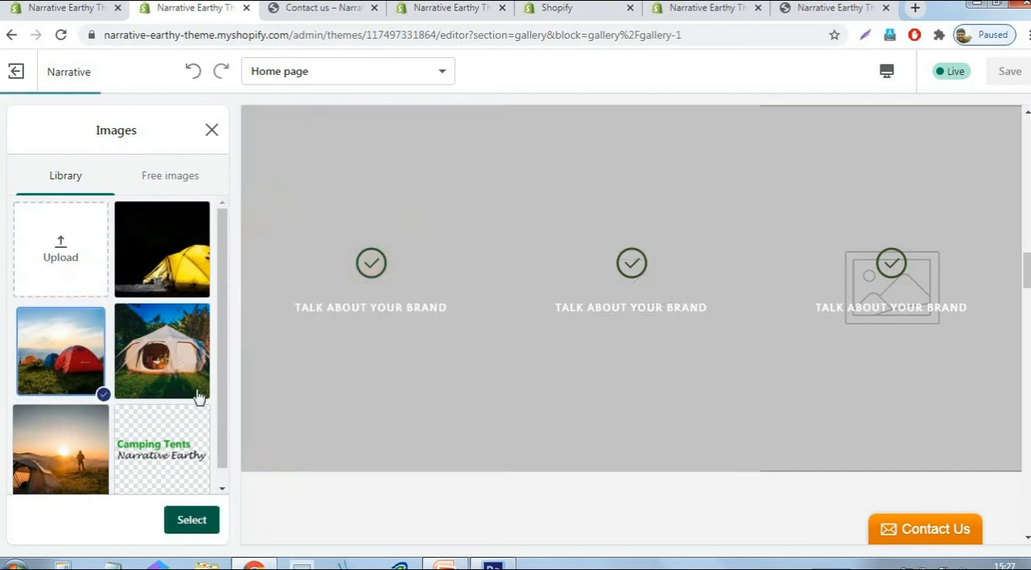
click(192, 520)
- Set the Gallery section's third image to the red tents picture and save the theme
click(23, 129)
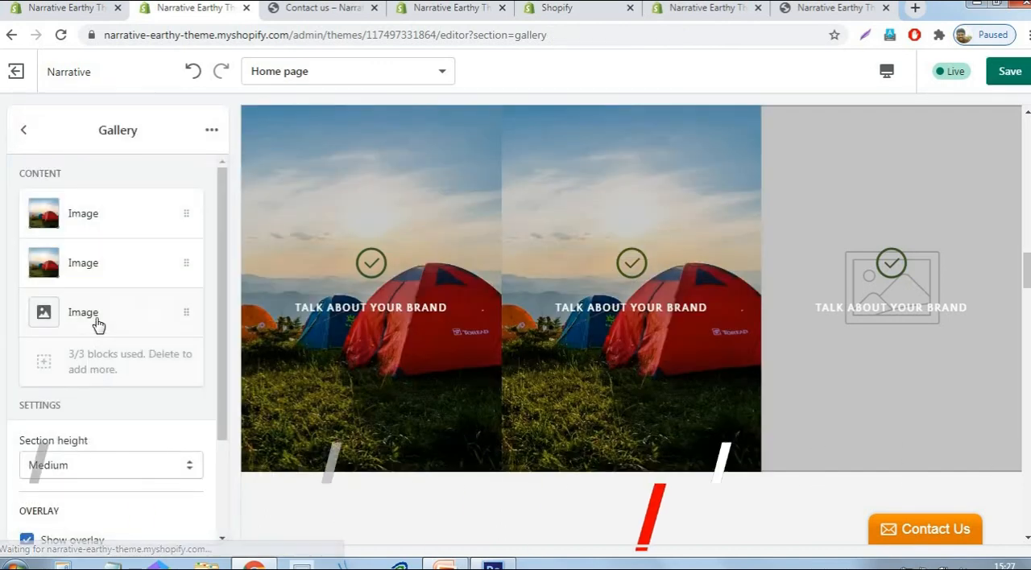
click(95, 324)
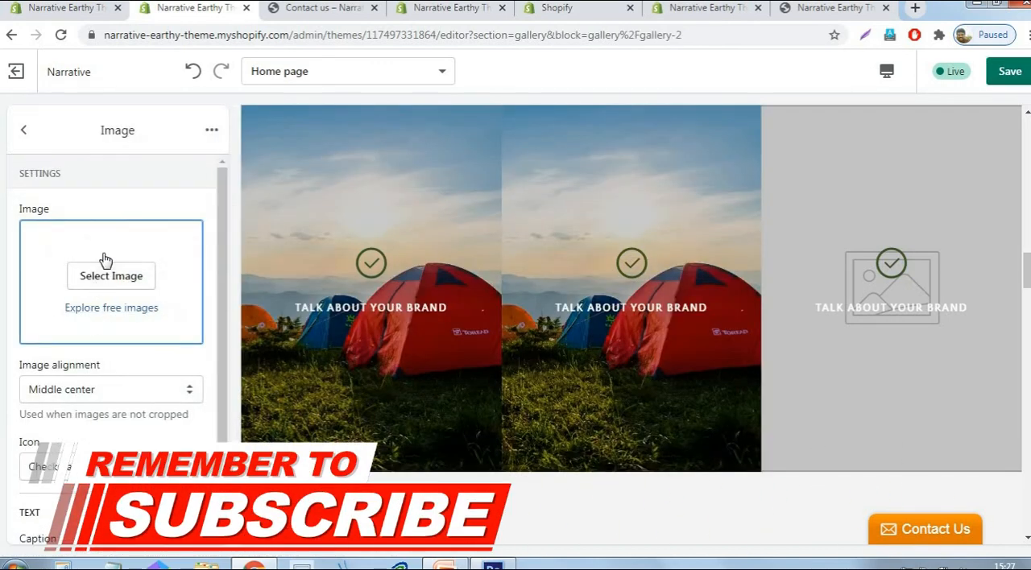
click(106, 275)
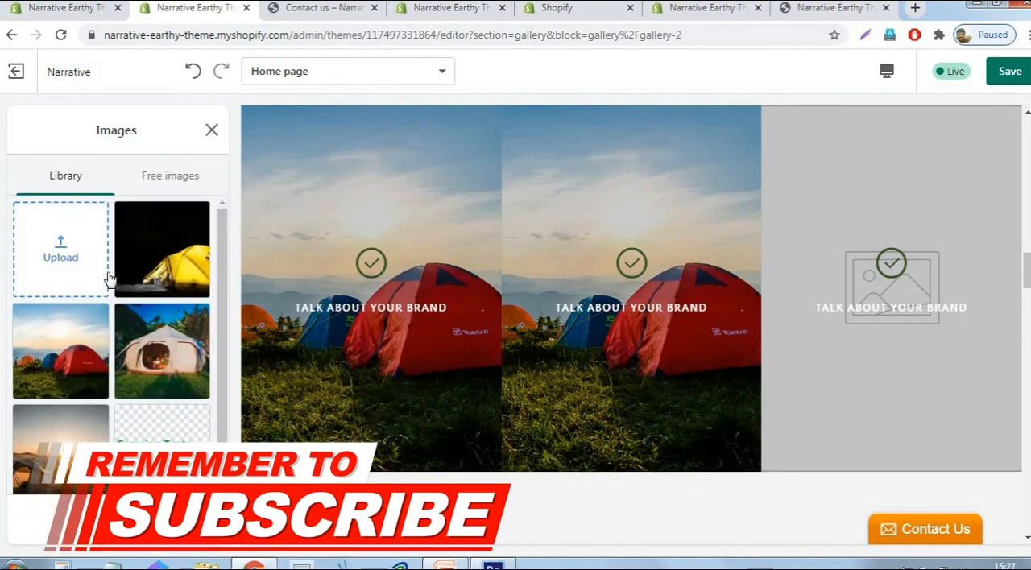
click(108, 354)
click(191, 522)
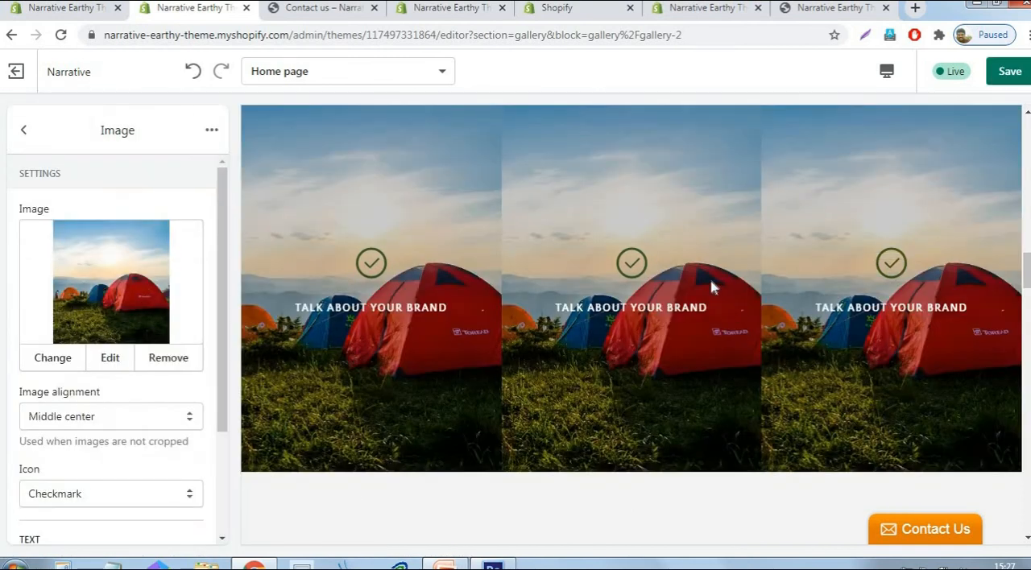
scroll(712, 286, down, 4)
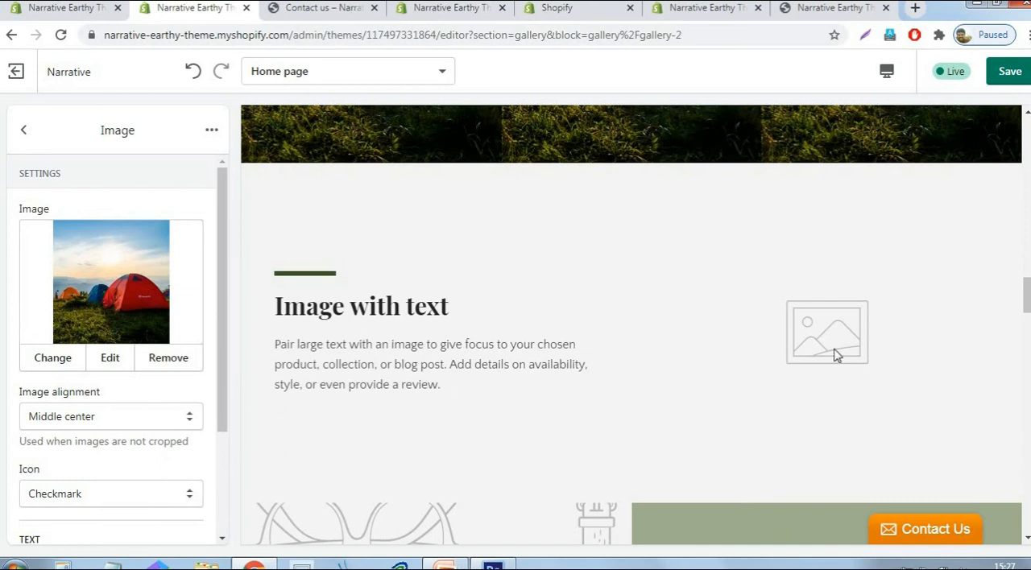
click(1008, 72)
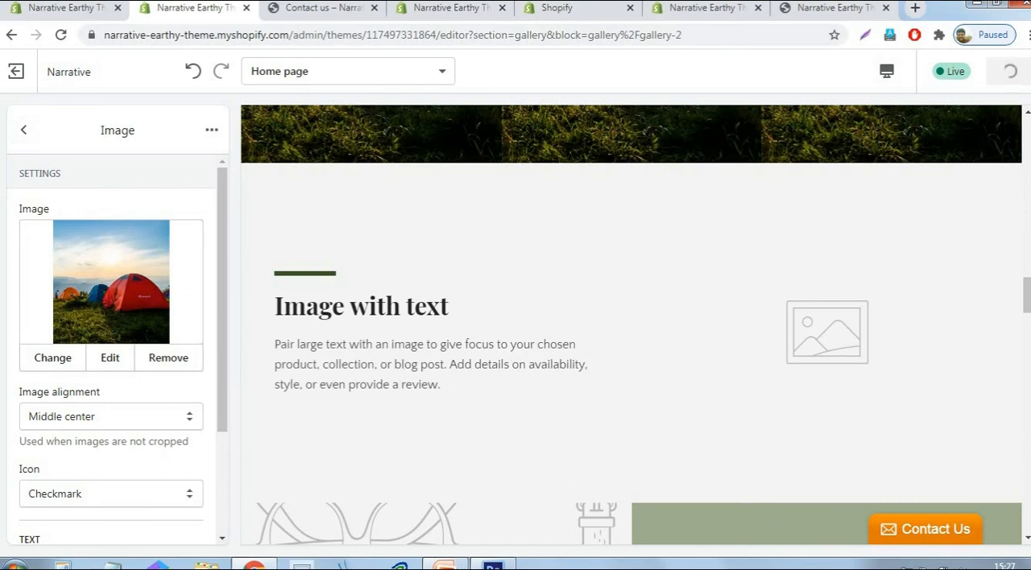
- Leave the Gallery section and open the home page's Image with text section, looking over its image and text settings
click(23, 130)
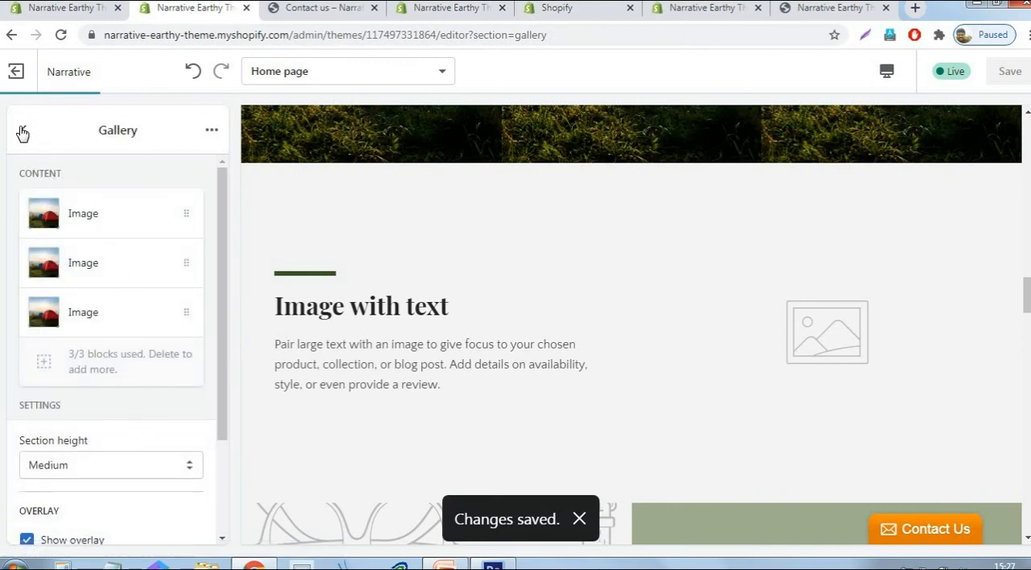
click(23, 130)
scroll(721, 302, down, 5)
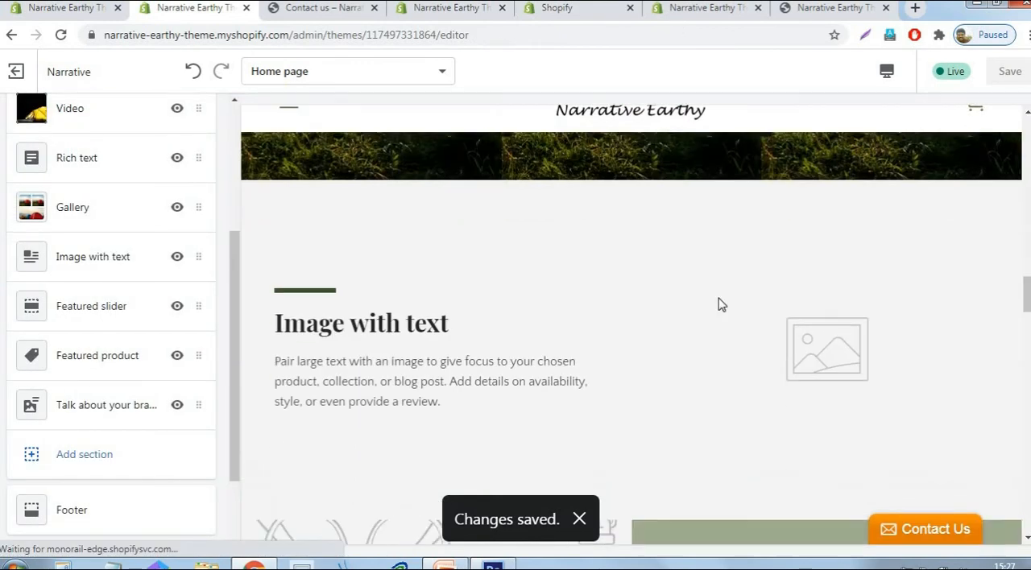
click(112, 273)
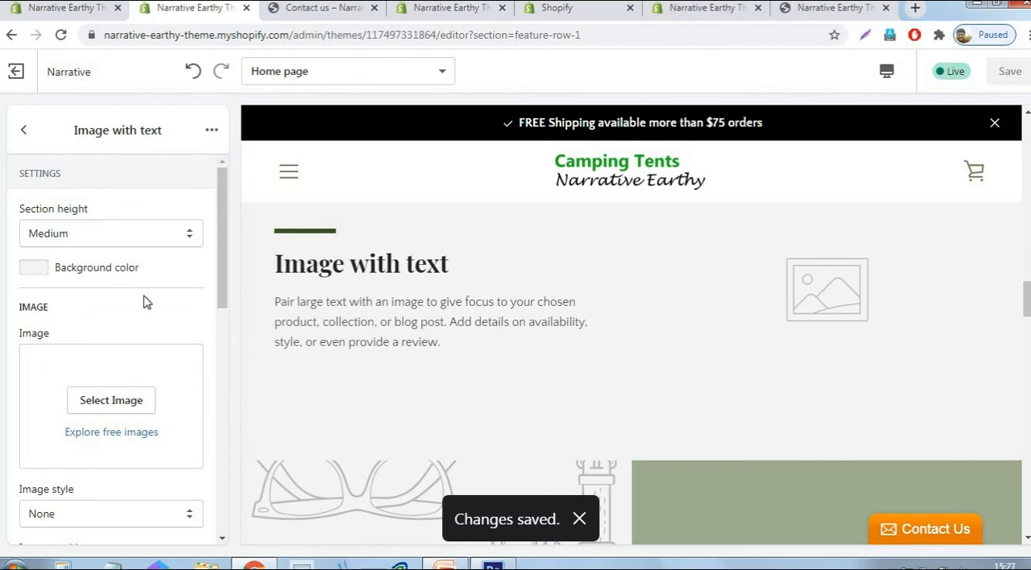
scroll(142, 306, down, 3)
scroll(207, 280, up, 1)
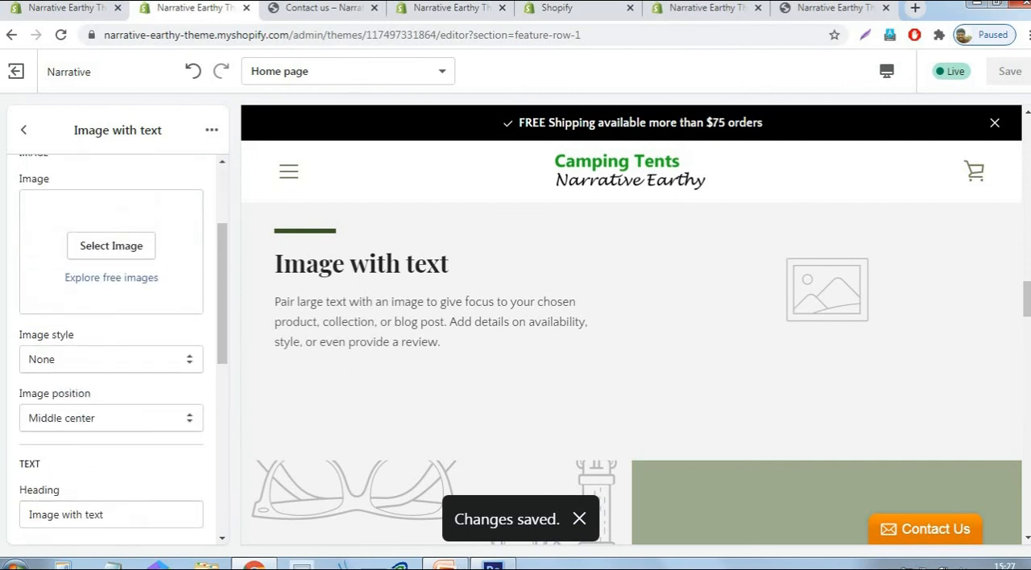
- Switch to Photoshop and open the Pexels photo 2582818 of the orange lakeside tent from the Logo folder
click(493, 566)
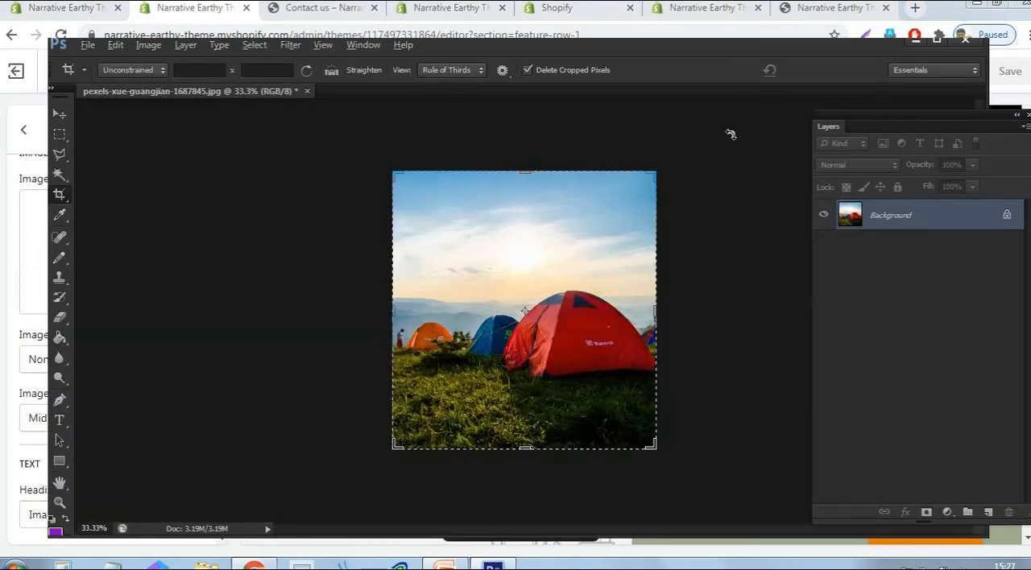
click(89, 45)
click(105, 77)
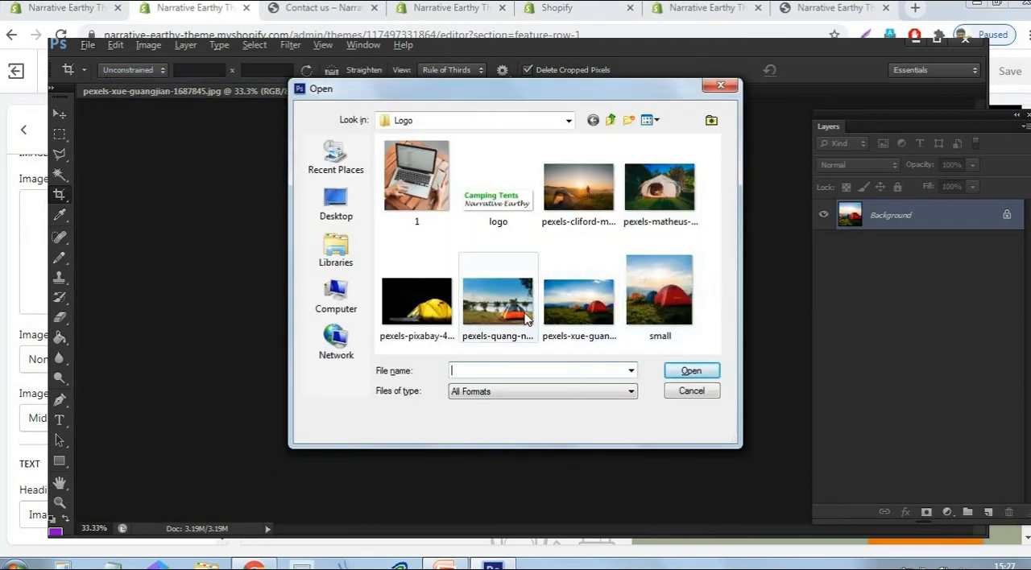
click(524, 318)
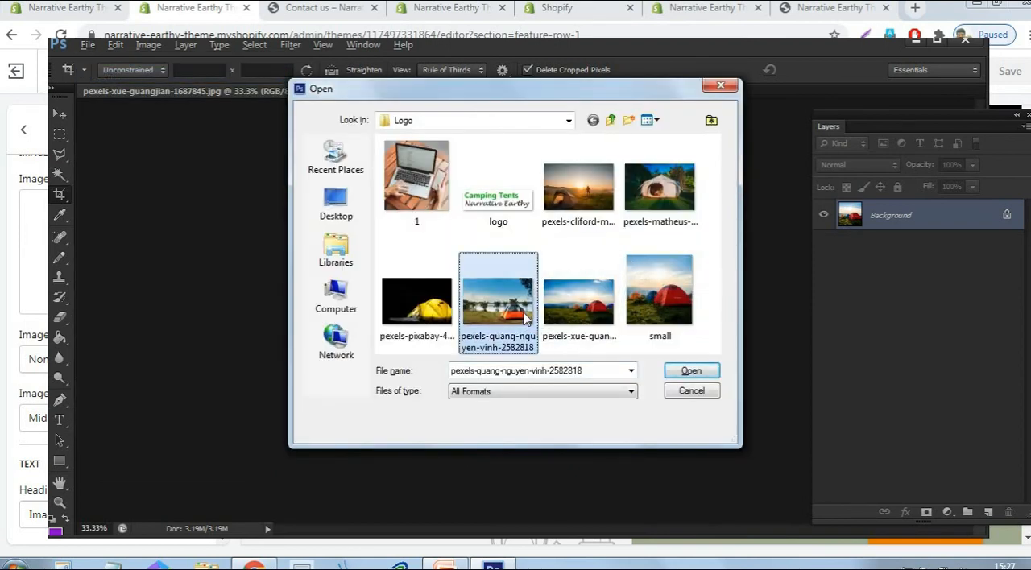
click(706, 366)
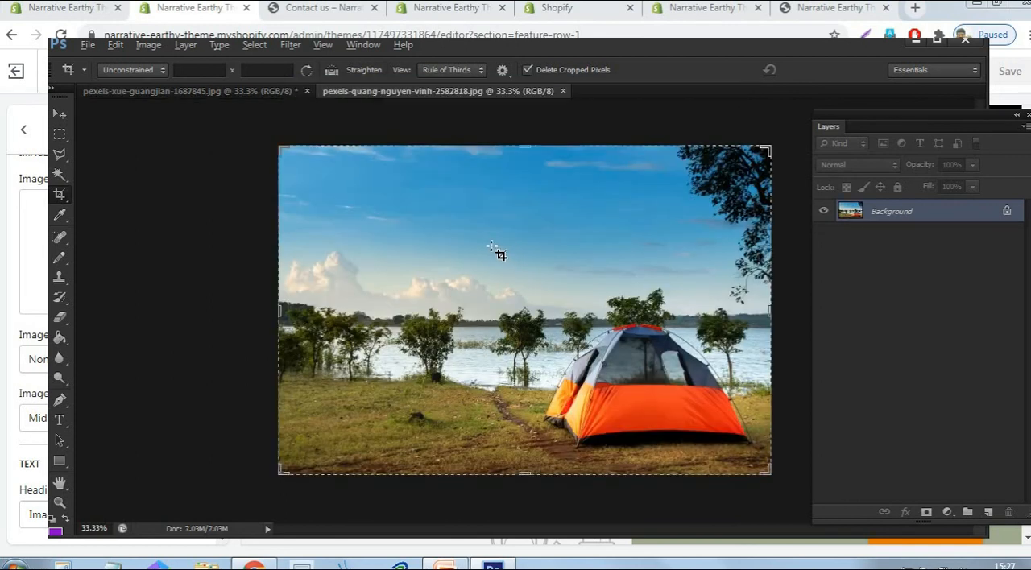
- Move the lakeside tent photo into the red tents document as a new layer, positioned so the tent is centred on the canvas
key(v)
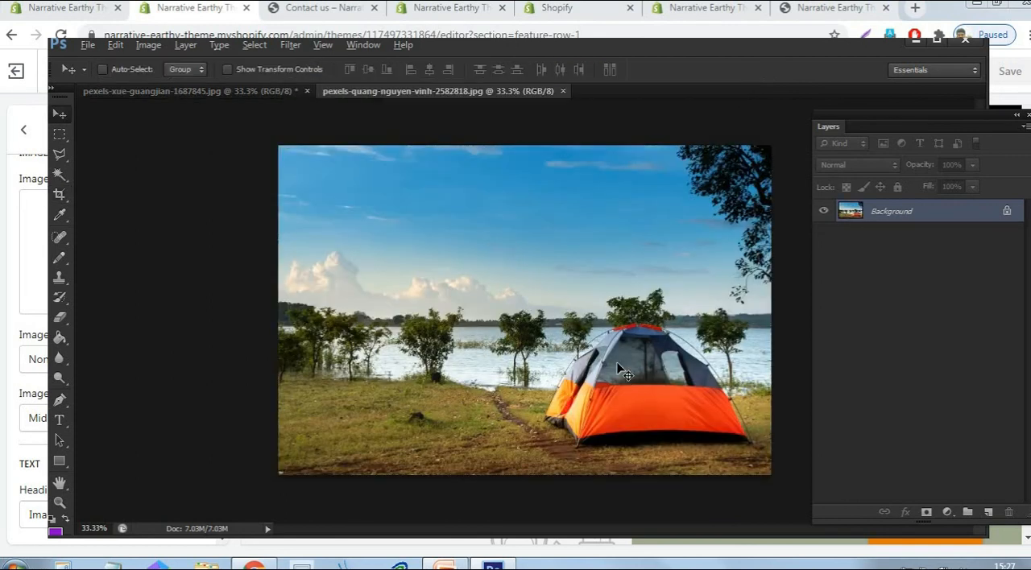
drag(522, 258, 524, 367)
drag(533, 325, 533, 325)
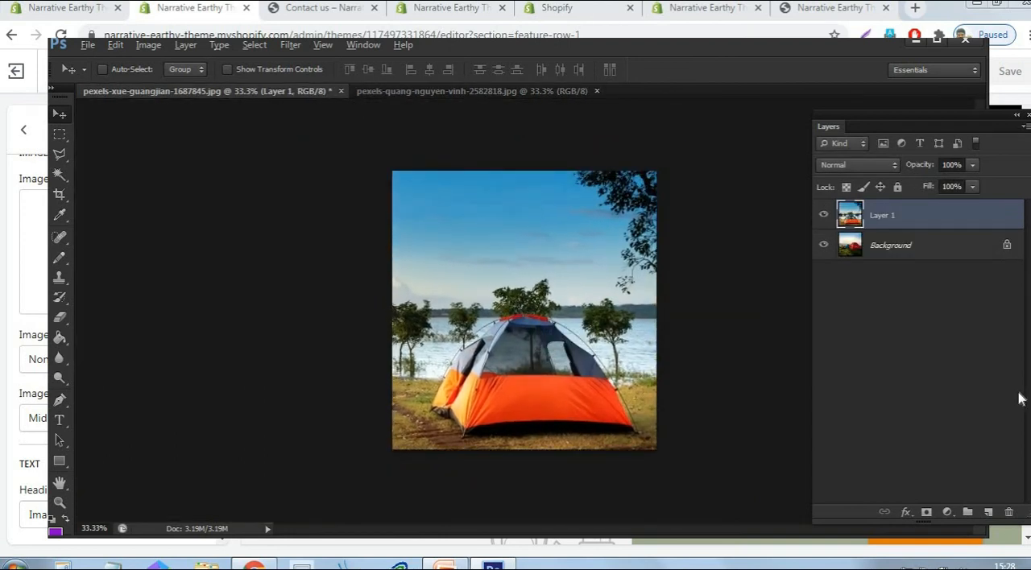
- Save the cropped lakeside tent picture for the web as a PNG-24 image named small2 in the Logo folder
click(87, 46)
click(118, 259)
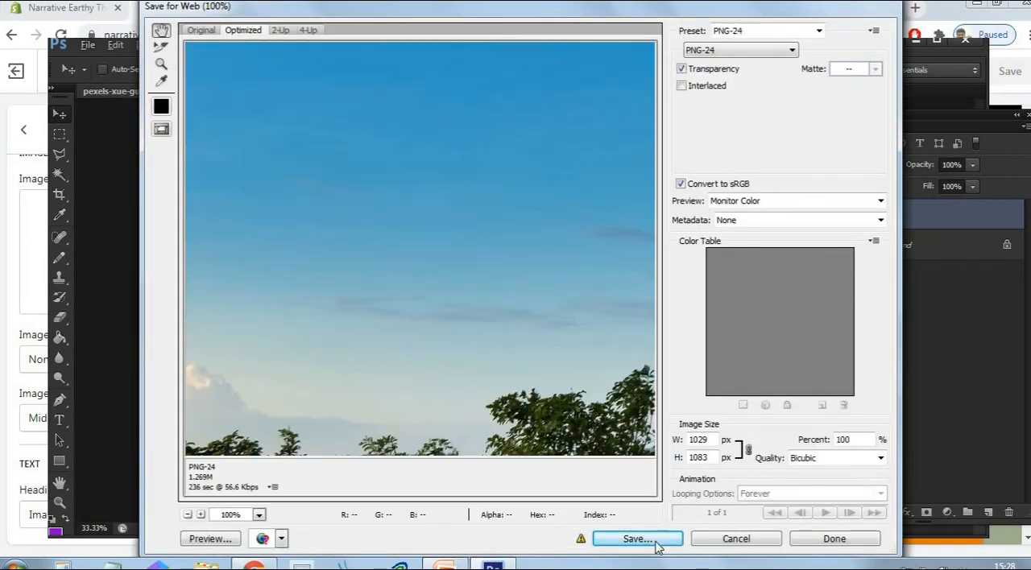
click(653, 540)
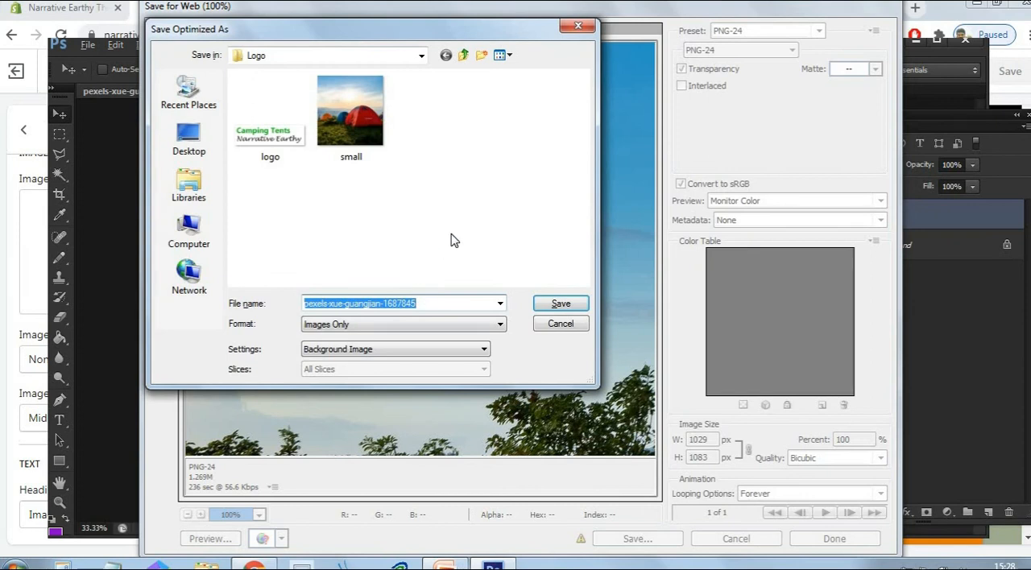
text(small2)
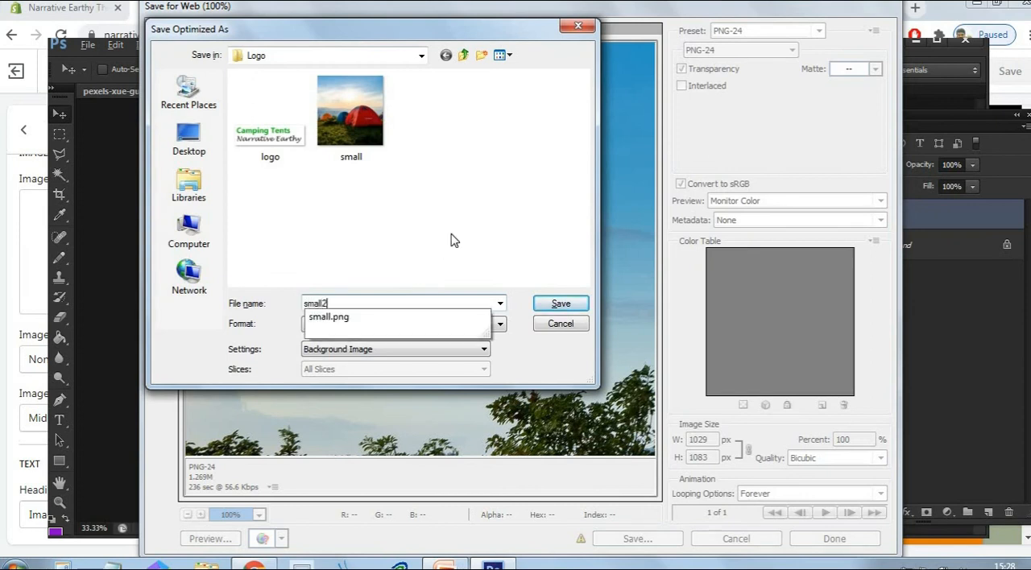
key(Return)
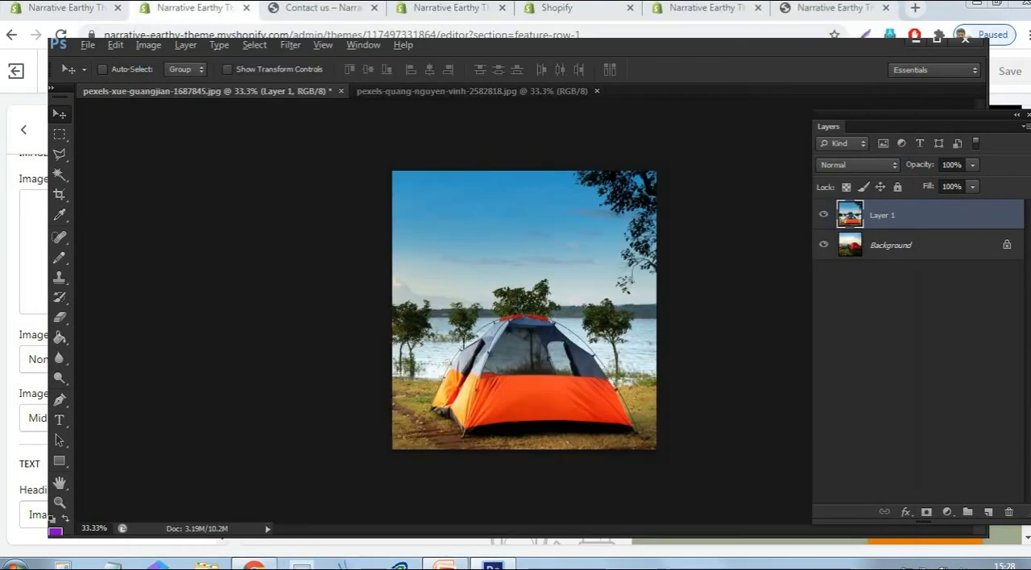
- Switch to the theme editor in Chrome, upload small2 from the Logo folder and set it as the Image with text section's image
click(254, 564)
click(102, 255)
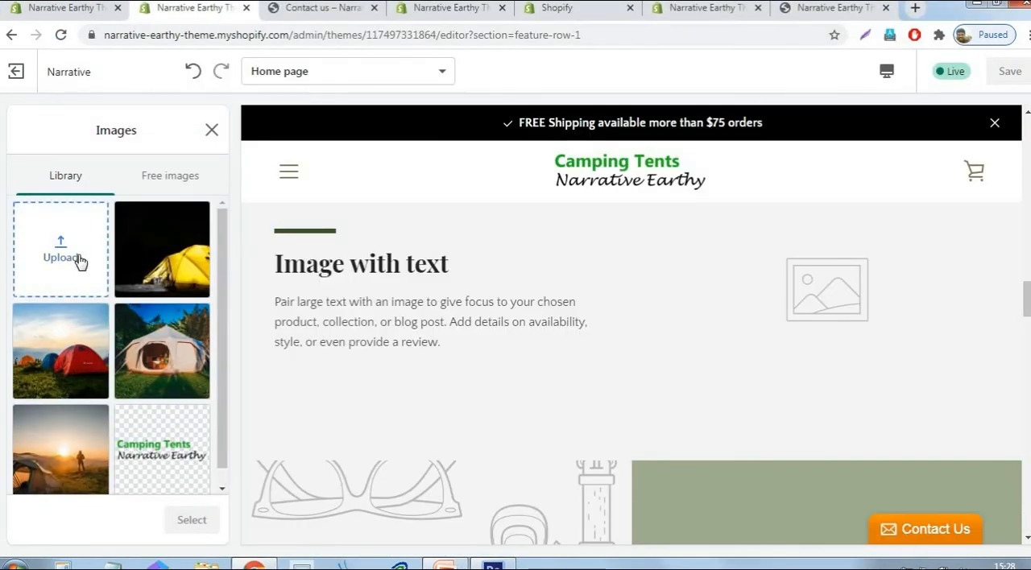
click(61, 257)
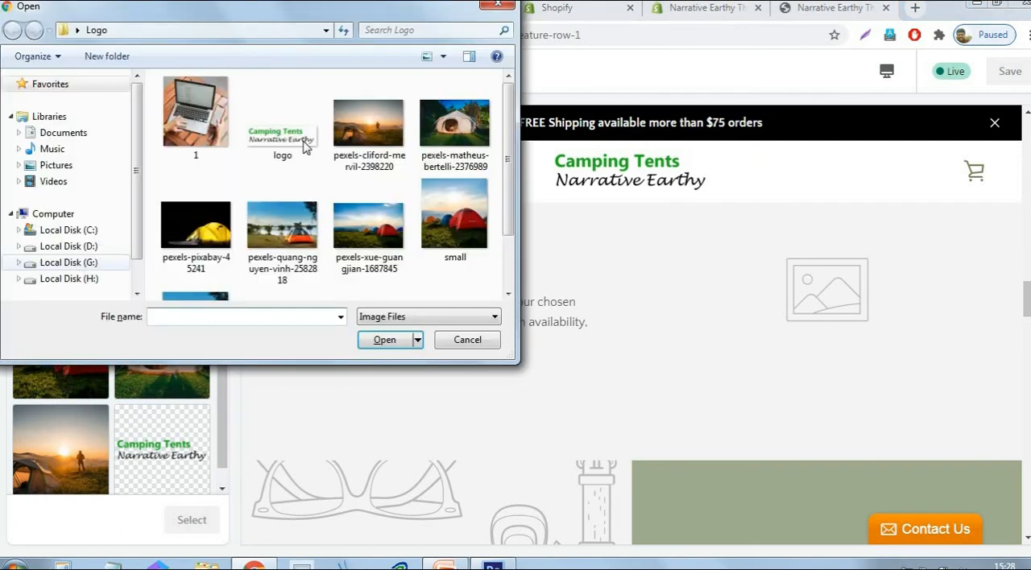
scroll(507, 129, down, 2)
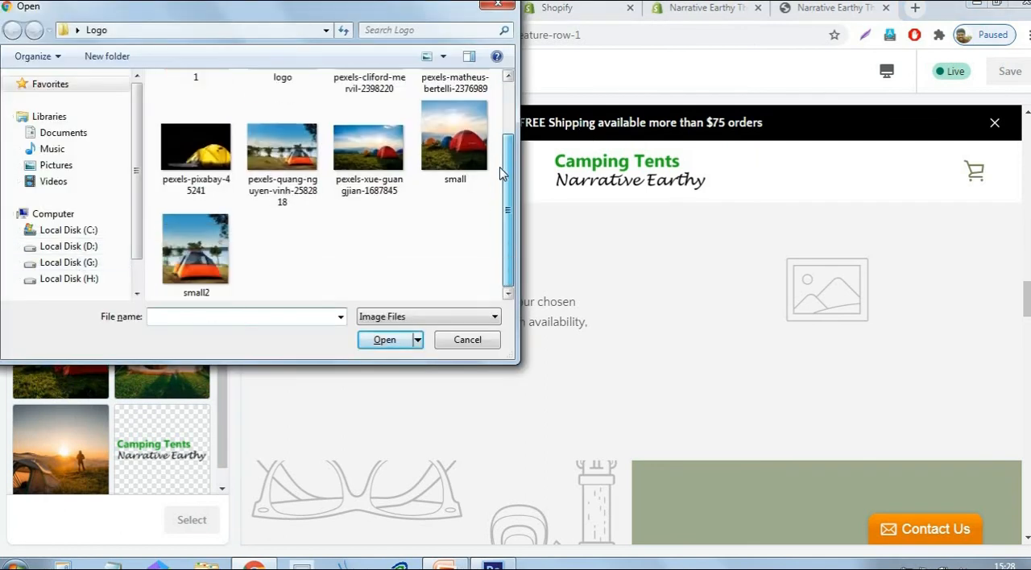
click(218, 254)
click(382, 340)
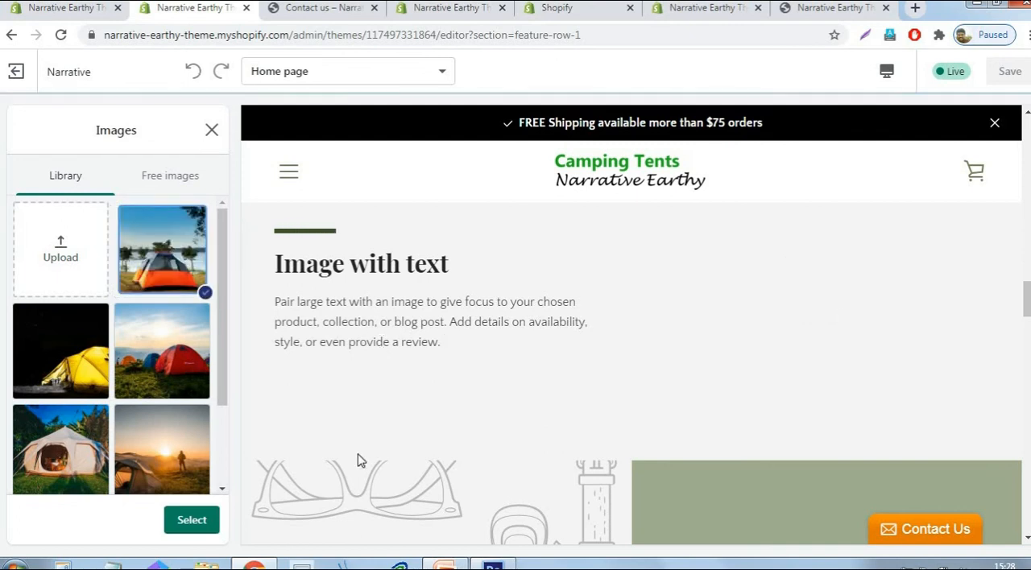
click(203, 525)
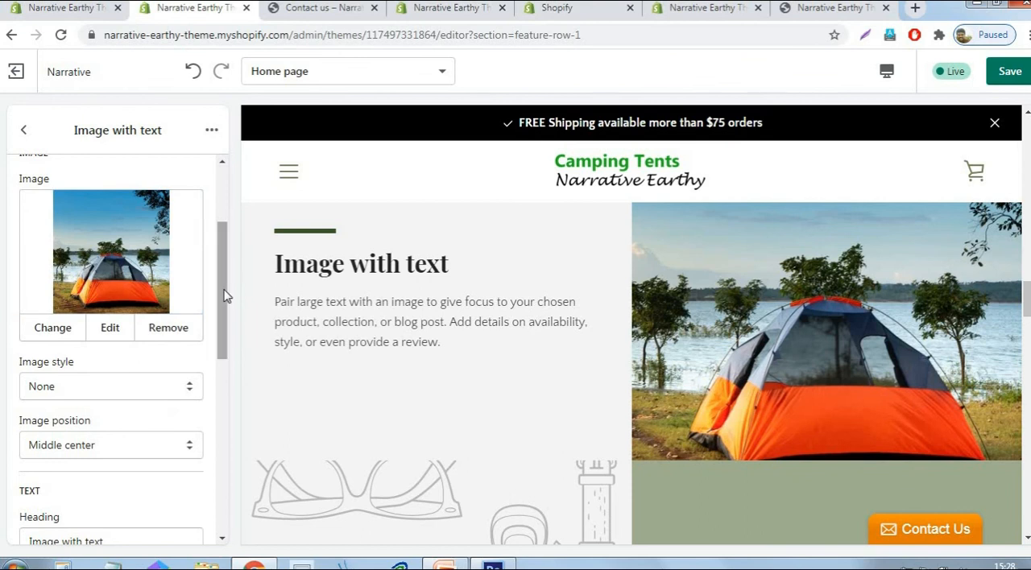
scroll(222, 242, down, 3)
click(103, 313)
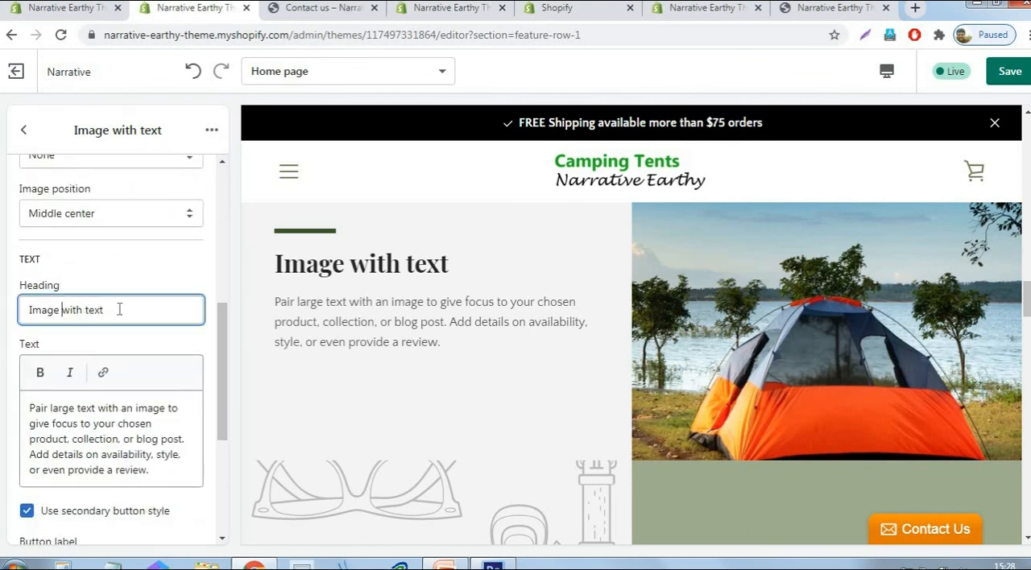
drag(120, 309, 29, 310)
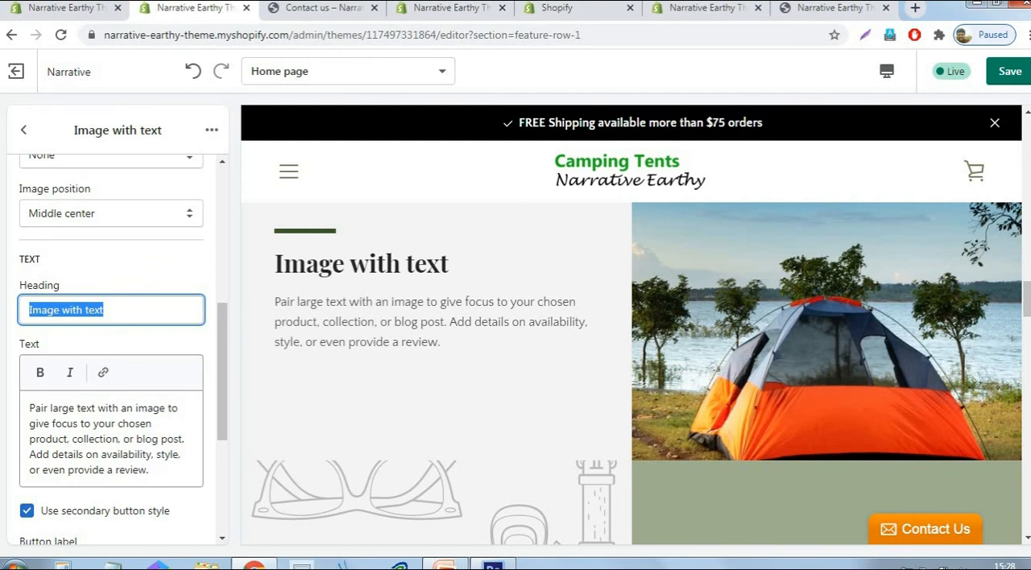
text(Order )
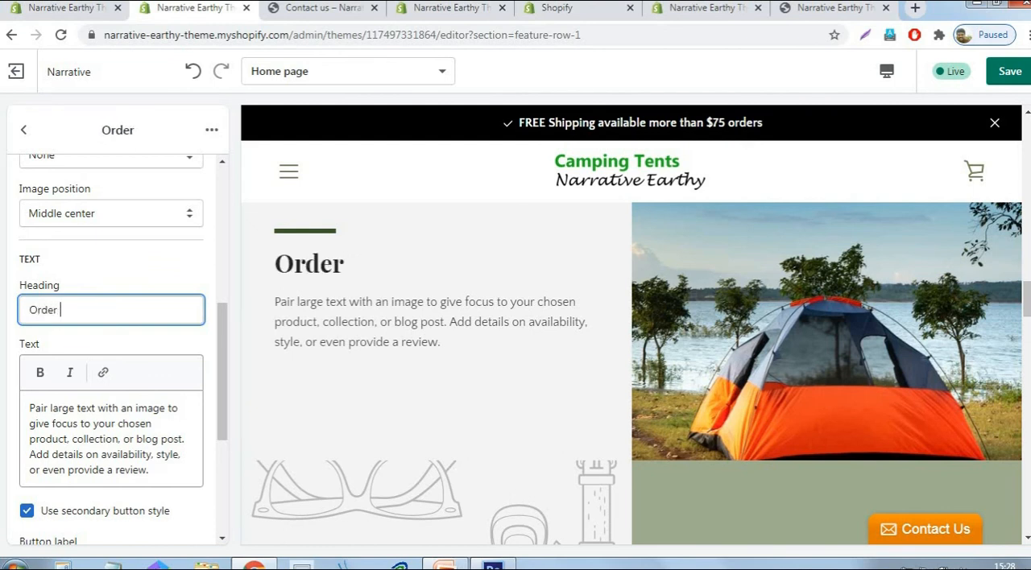
text(Today)
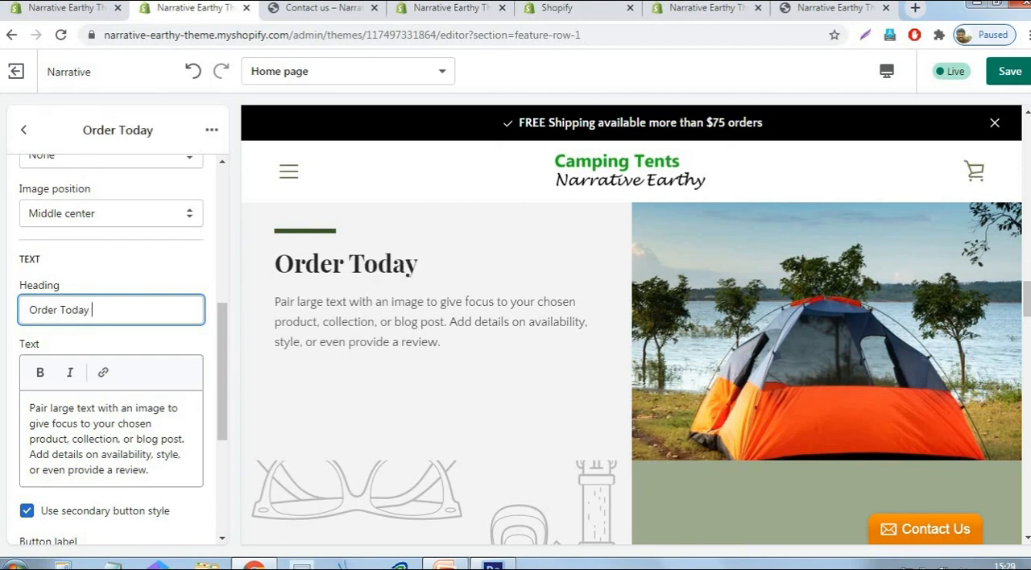
text( Get Tre)
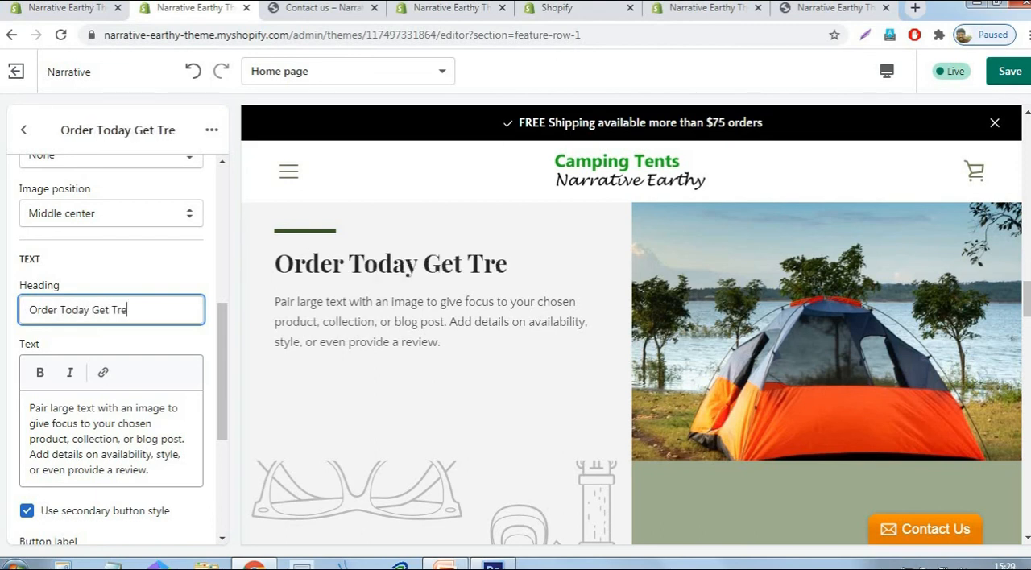
text(e S)
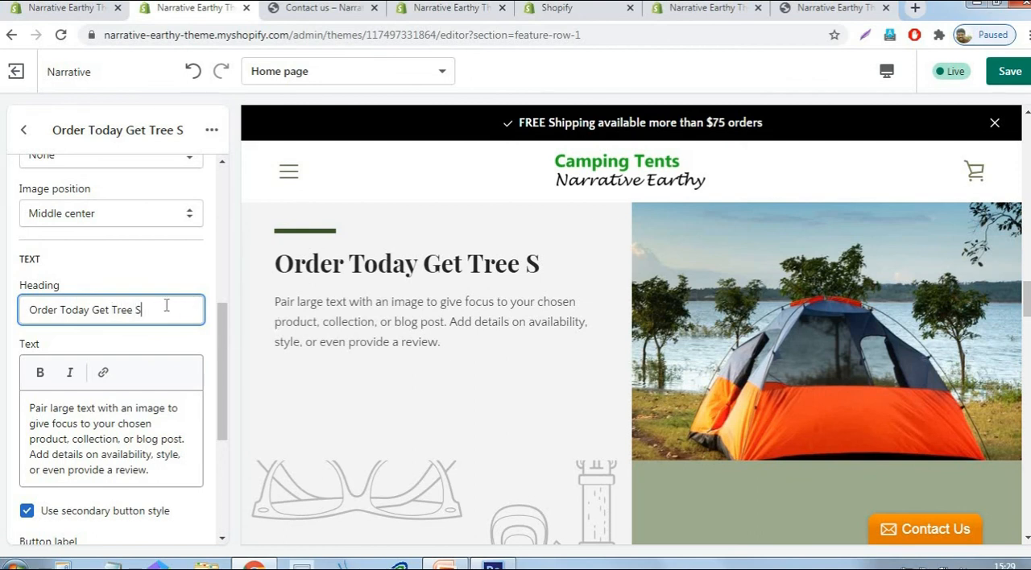
- Set the Image with text section's heading to "Exclusive Offers" and save the theme changes
key(ctrl+a)
text(E)
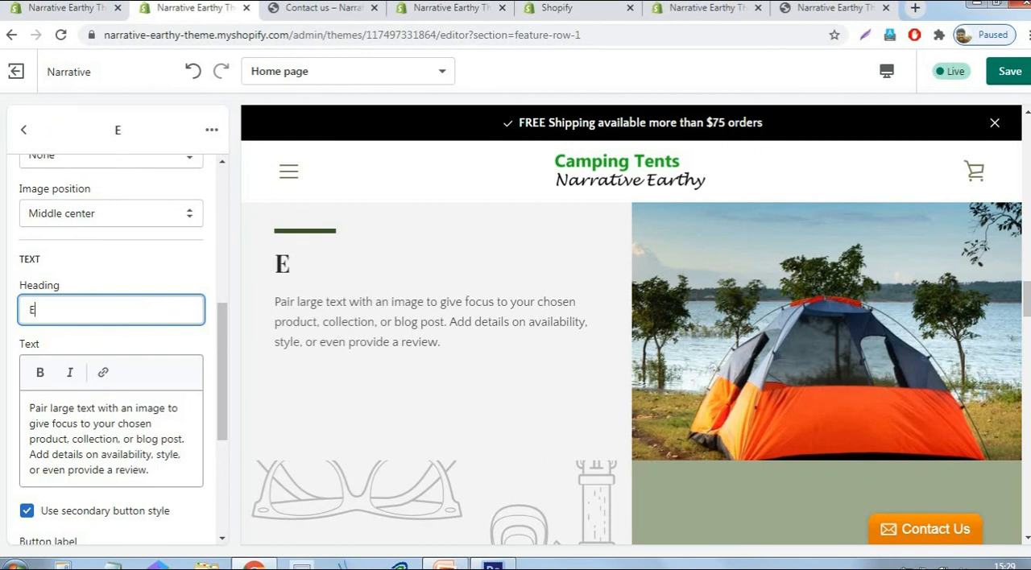
text(xclusin)
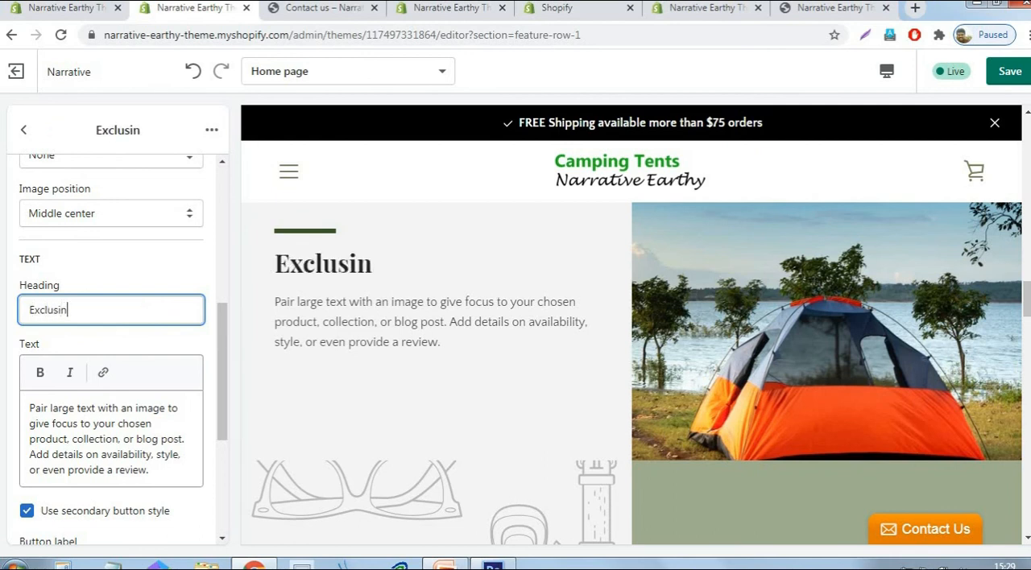
key(BackSpace)
text(ve )
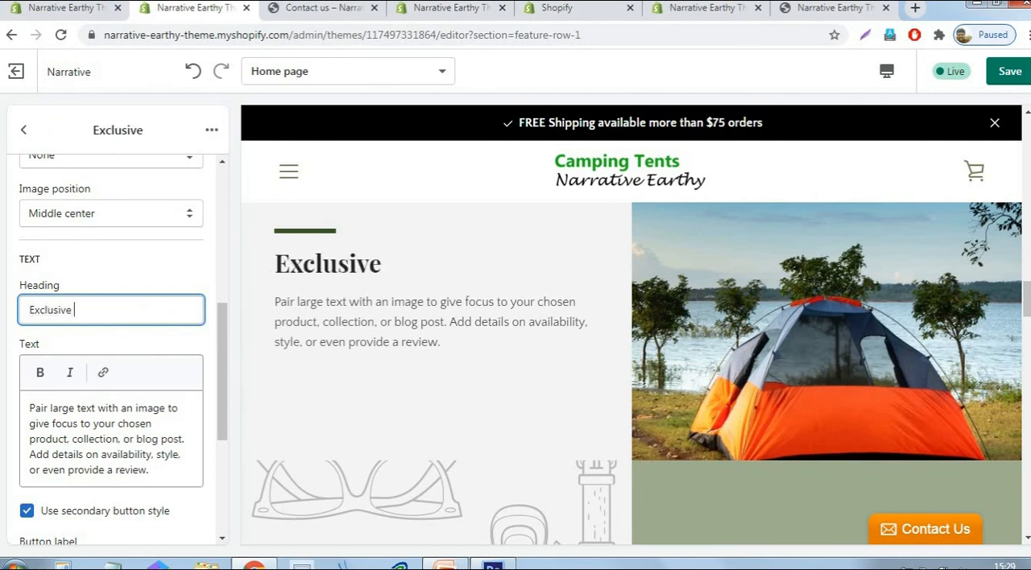
text(Offers)
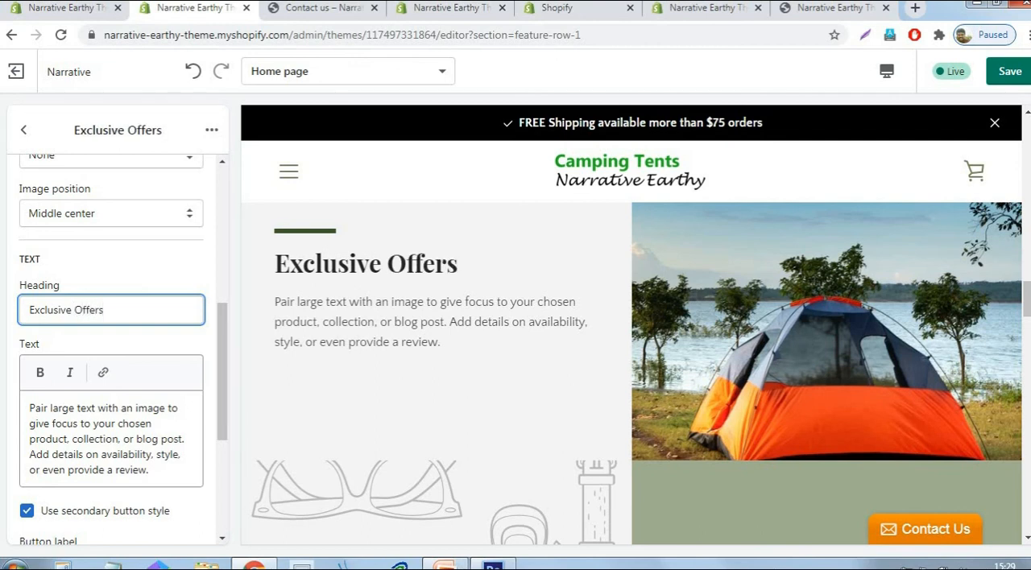
click(1008, 71)
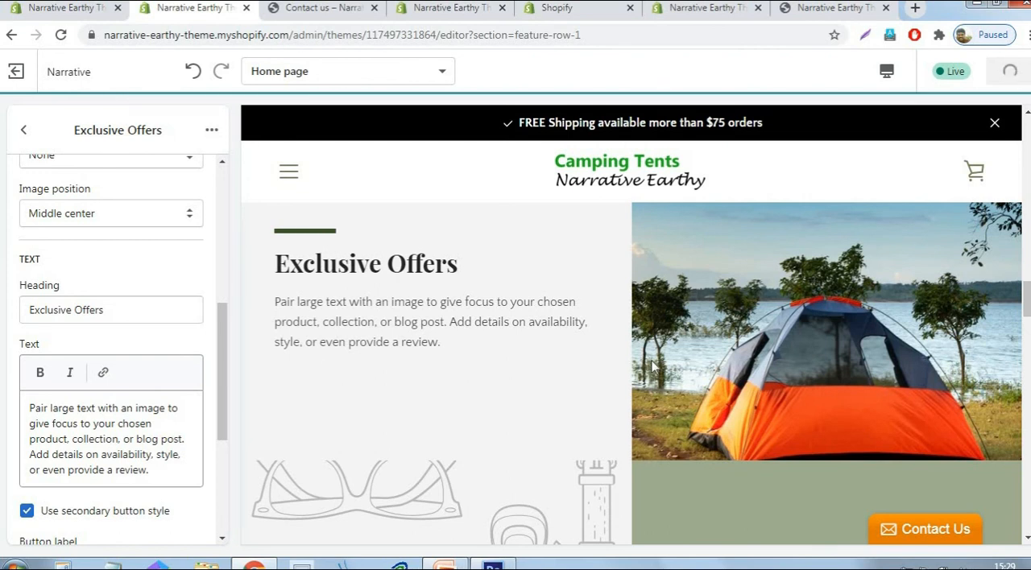
- In the Featured slider section, set the first slide's image to the library picture of the white bell tent in the garden
scroll(651, 361, down, 4)
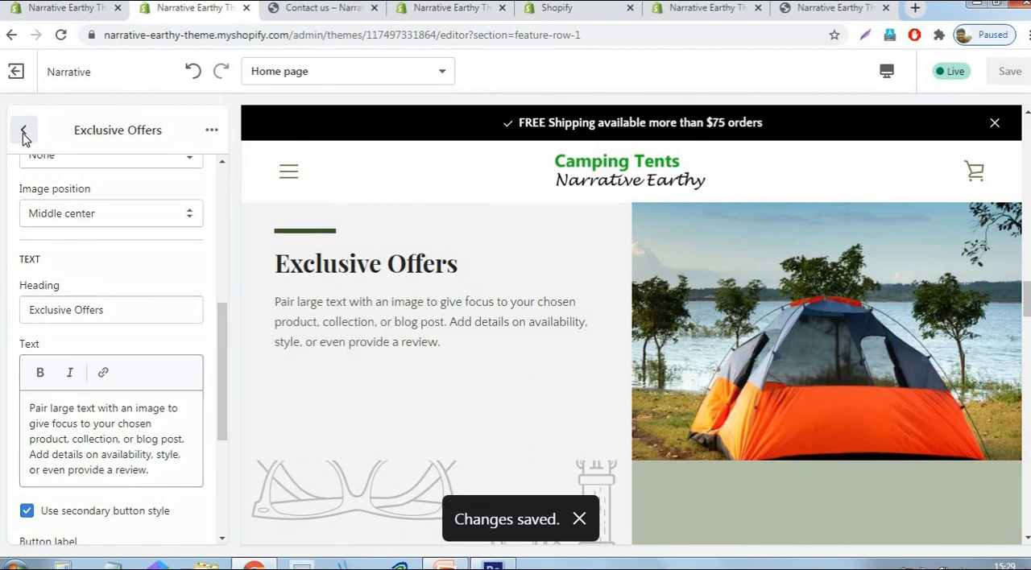
click(24, 132)
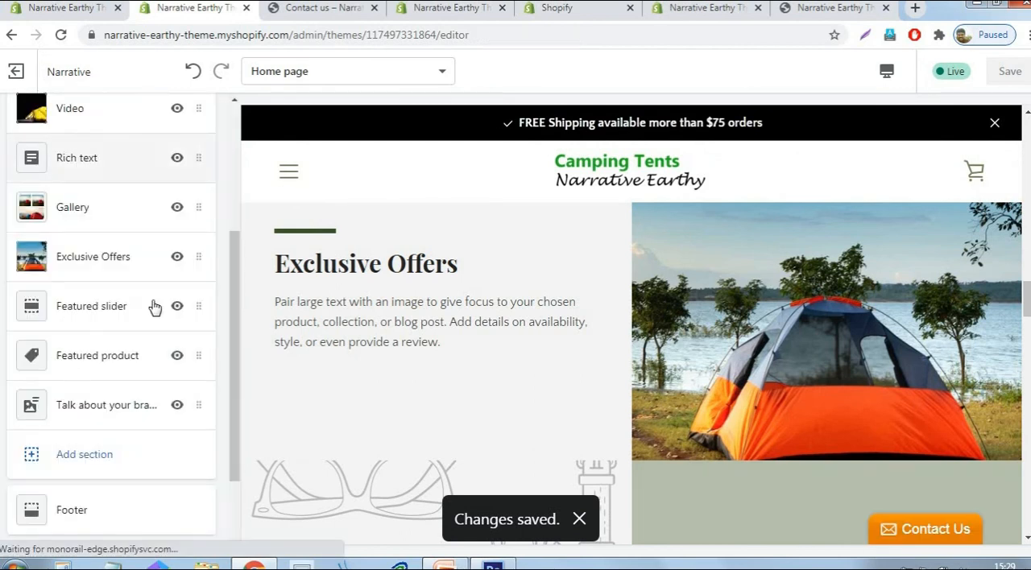
click(109, 315)
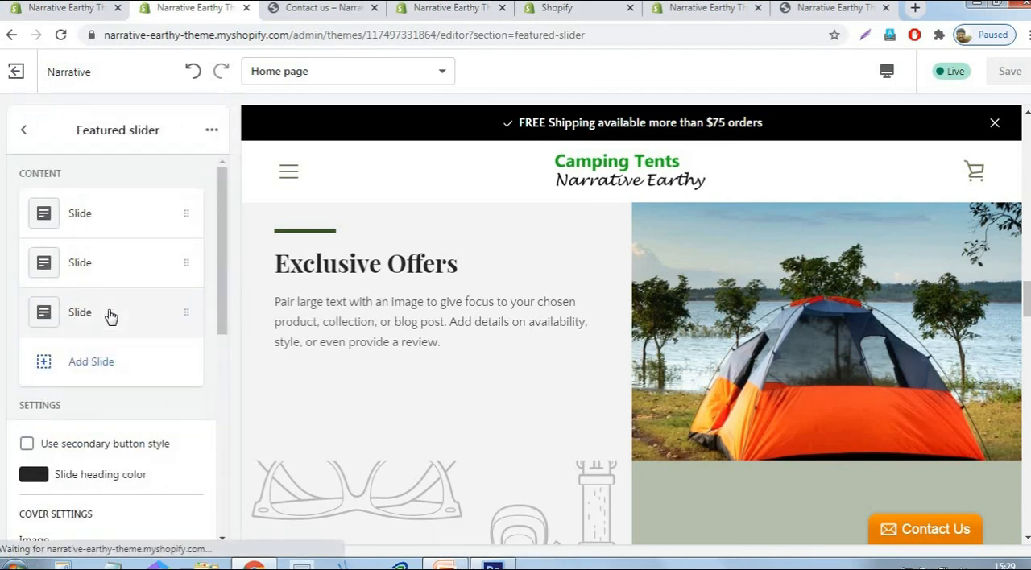
click(121, 215)
click(120, 377)
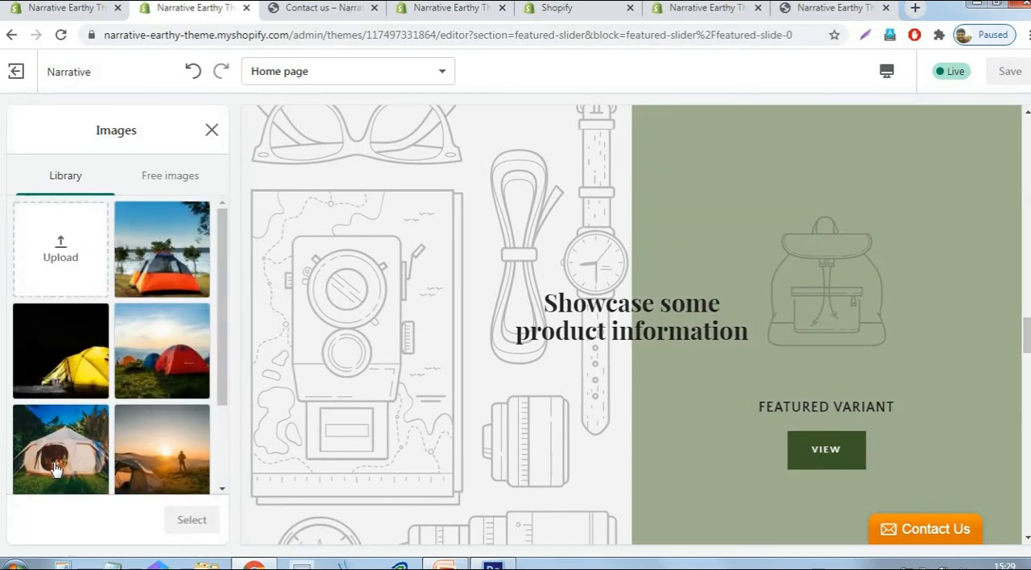
click(54, 477)
click(181, 525)
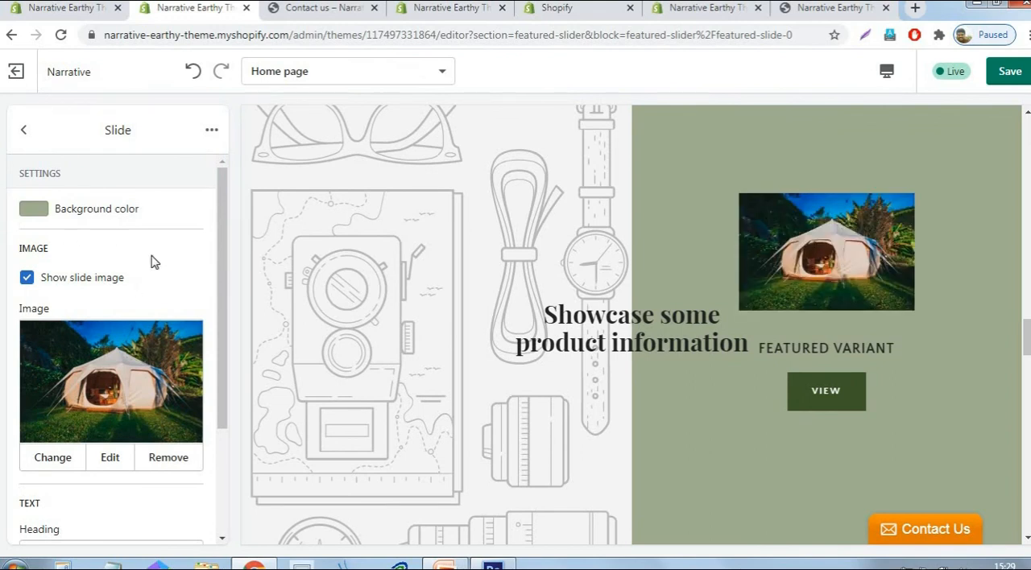
scroll(153, 257, down, 4)
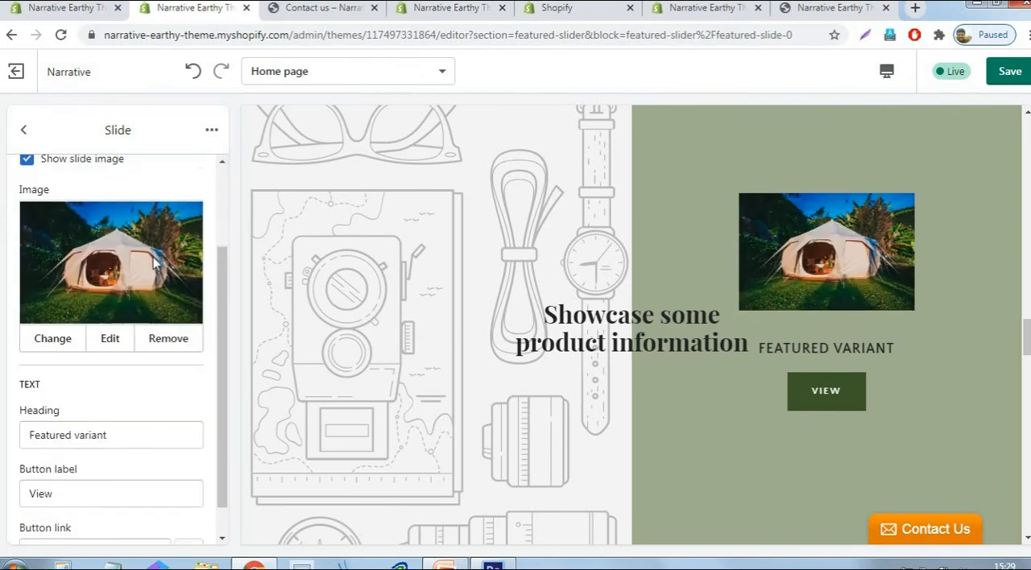
scroll(30, 136, up, 4)
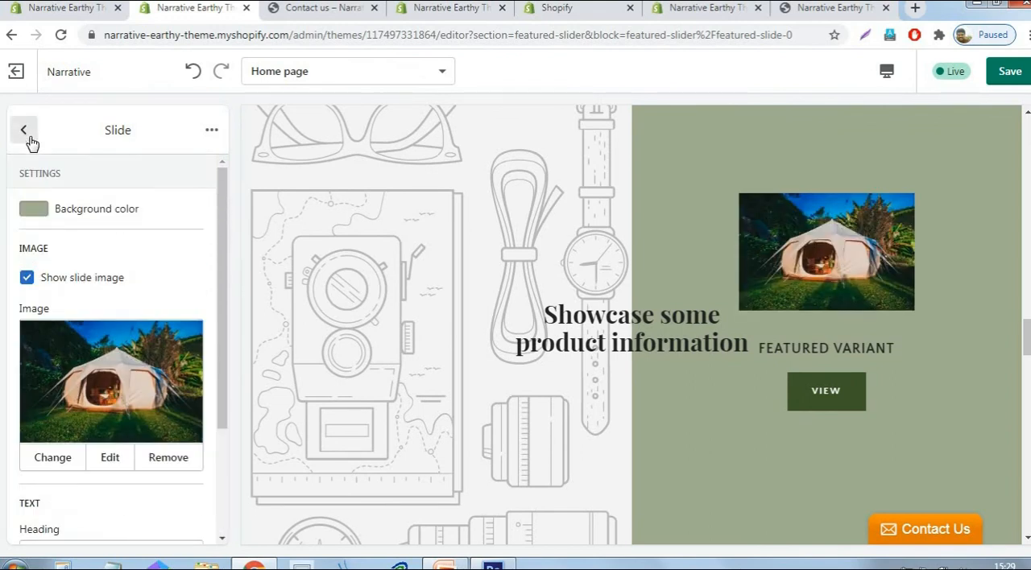
- Set the second slide's image to the library picture of the red and blue tents on the grass
click(25, 131)
click(111, 272)
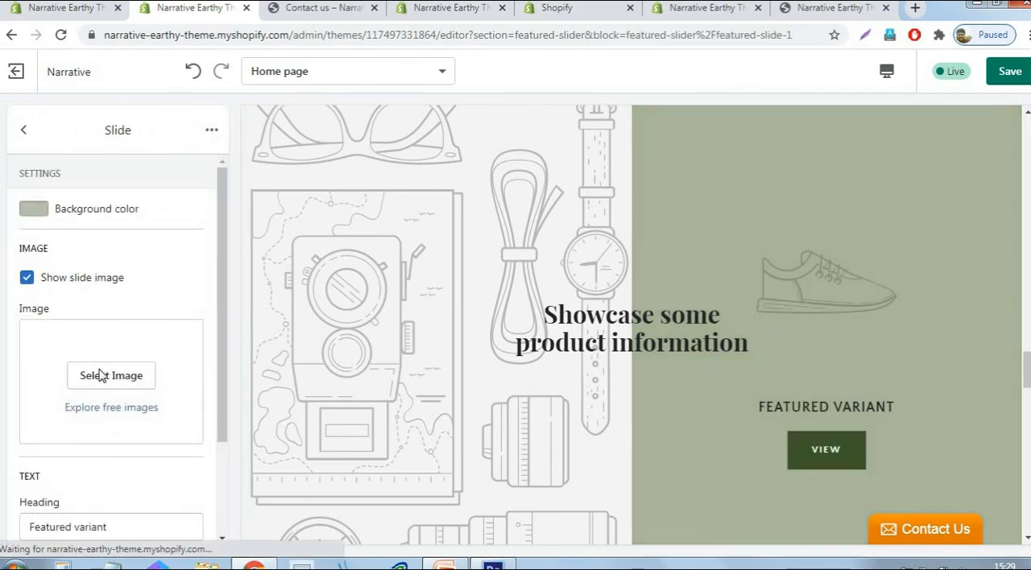
click(106, 379)
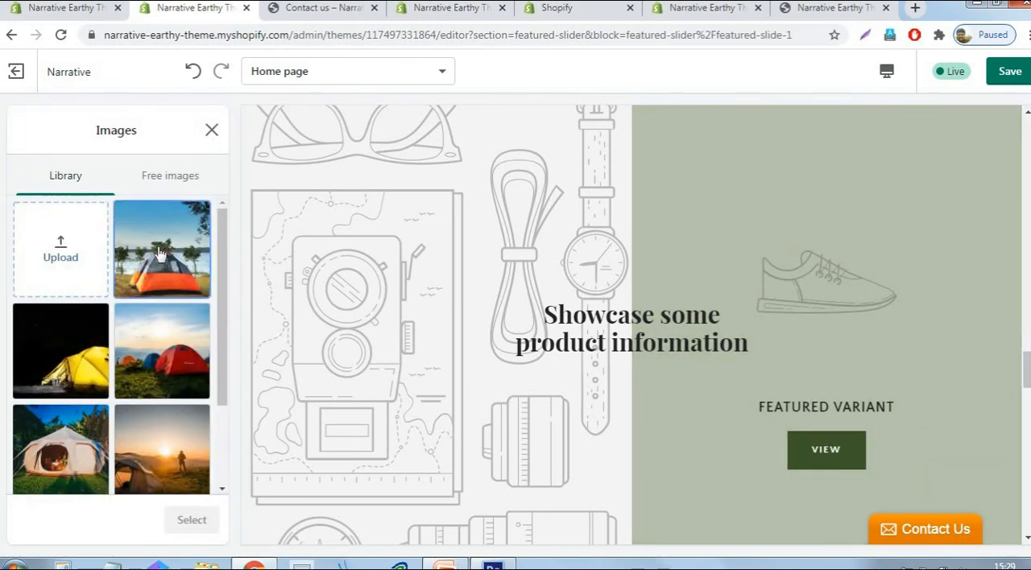
click(143, 268)
click(149, 343)
click(206, 529)
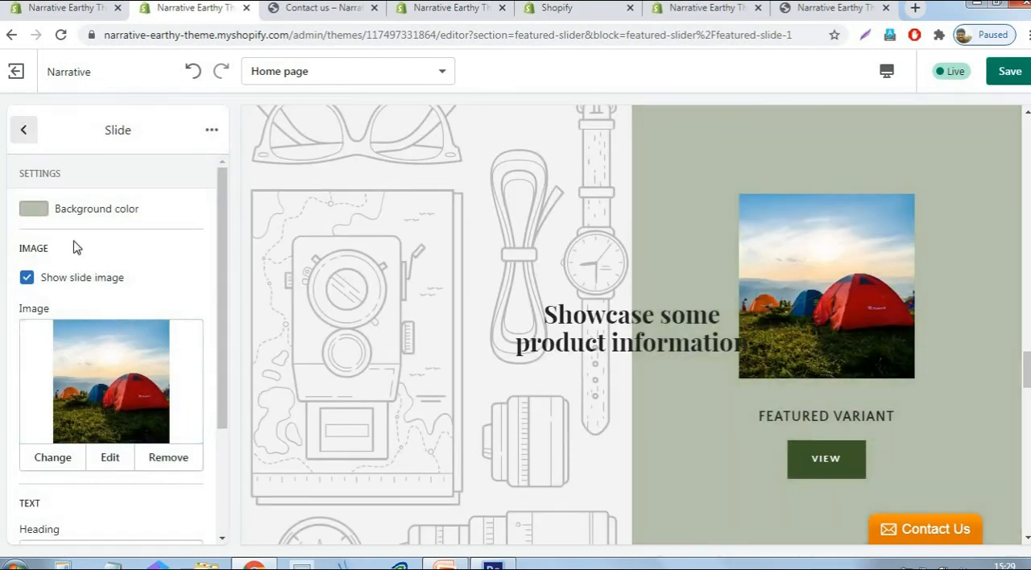
- Set the third slide's image to the library picture of the tent and standing person at sunset
click(27, 129)
click(98, 322)
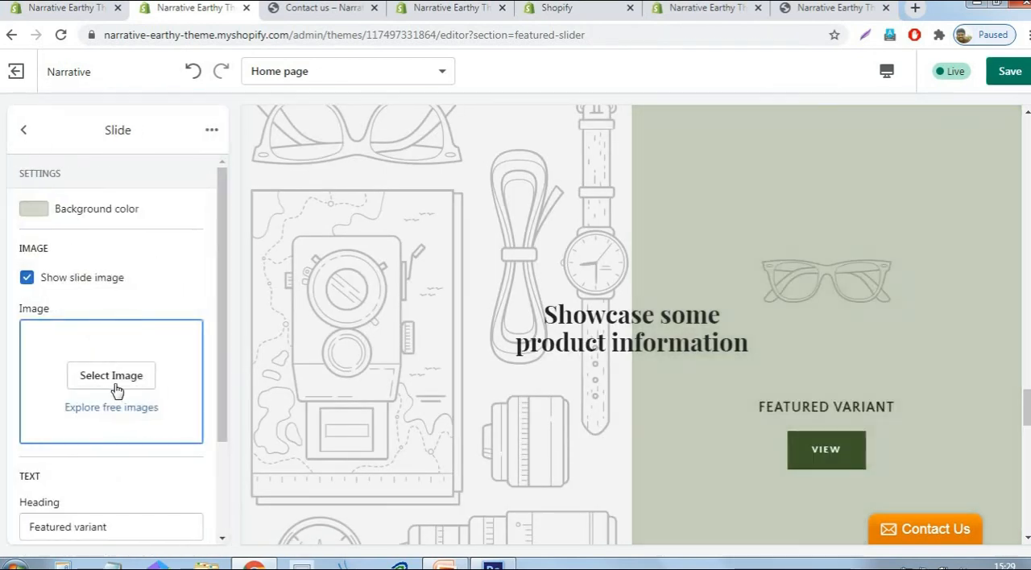
click(113, 379)
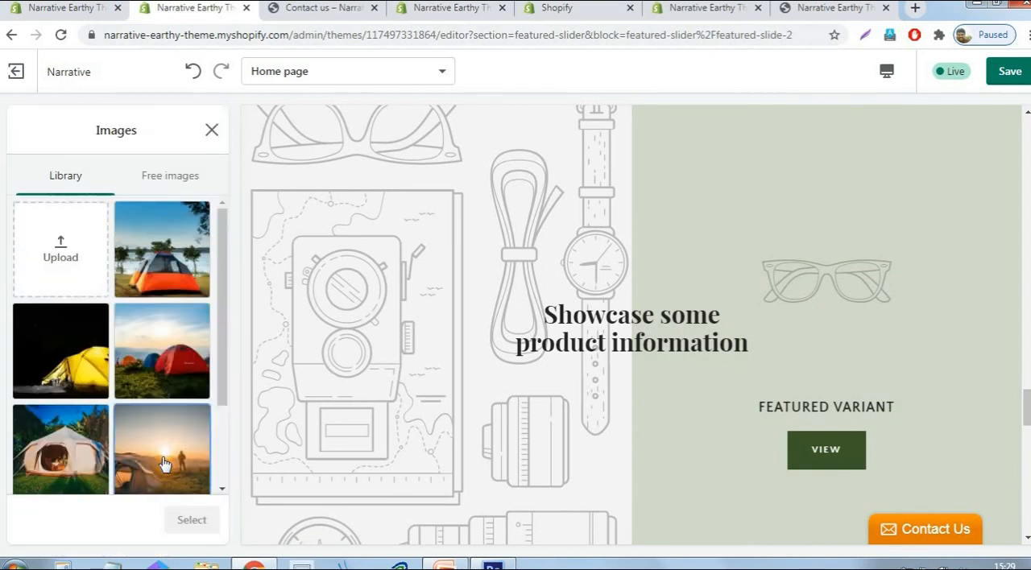
click(162, 463)
click(184, 523)
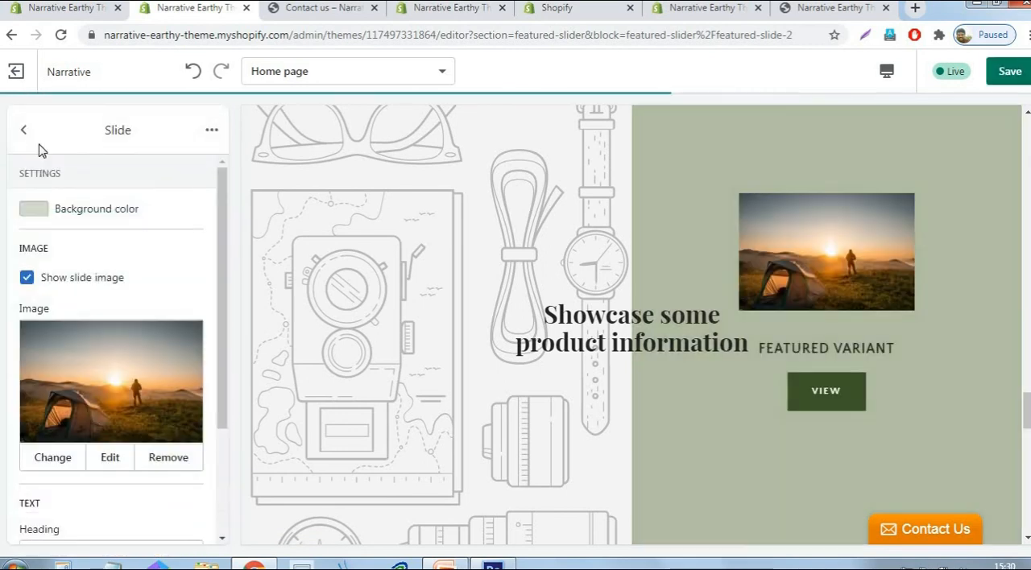
- Set the Featured slider's cover image to the library picture of the yellow tent at night
click(25, 130)
scroll(165, 278, down, 5)
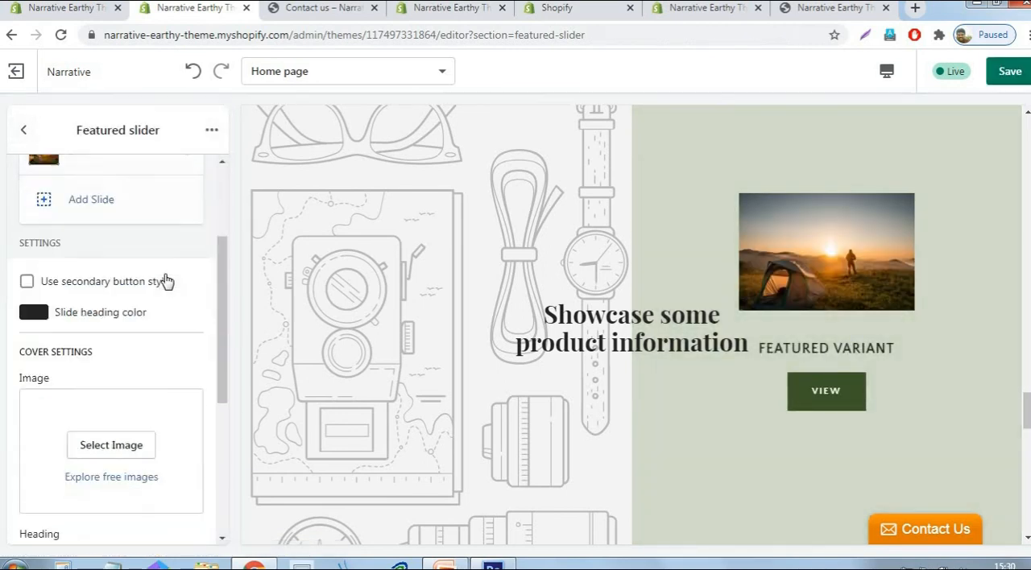
scroll(167, 280, up, 1)
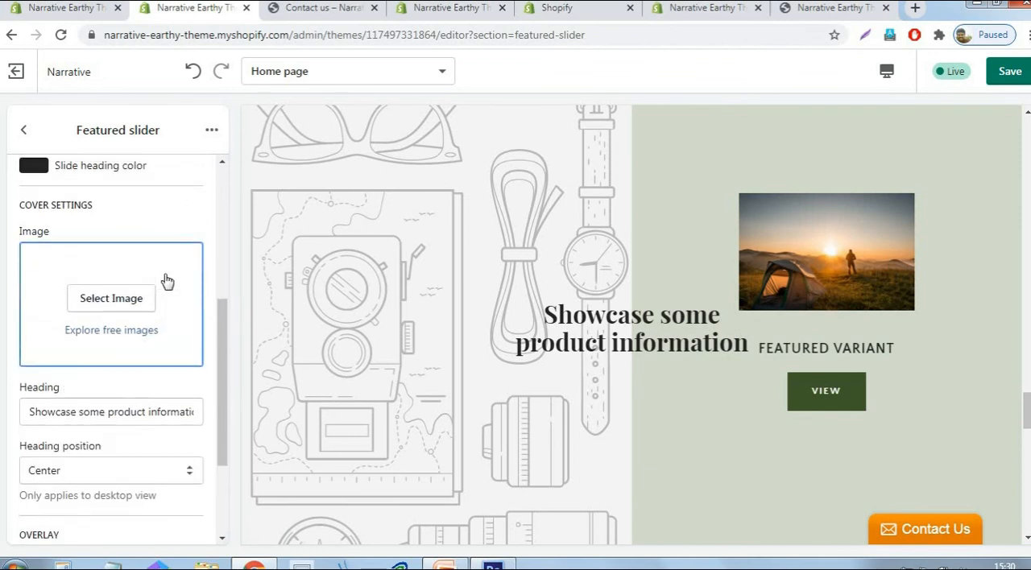
click(144, 313)
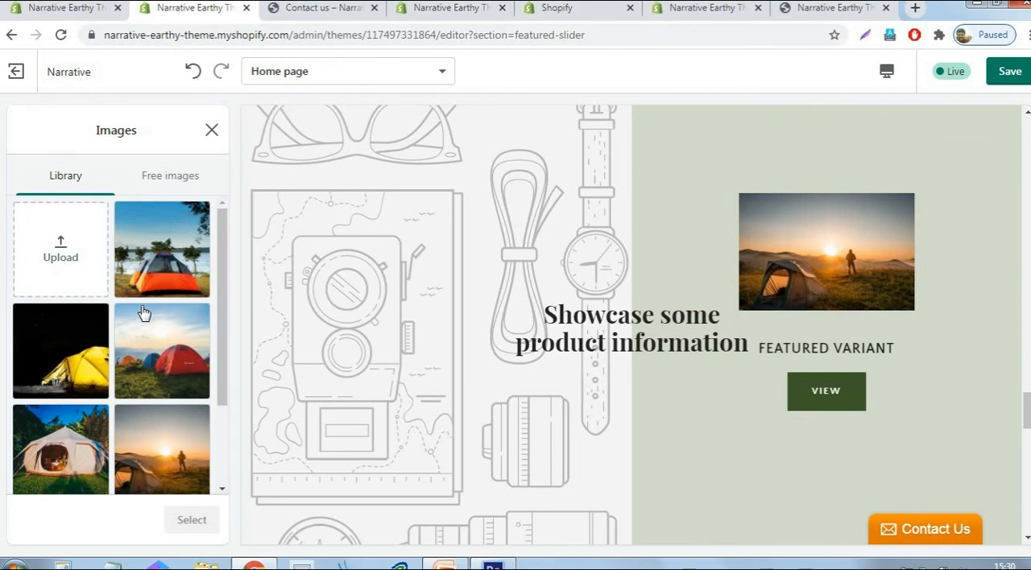
click(81, 368)
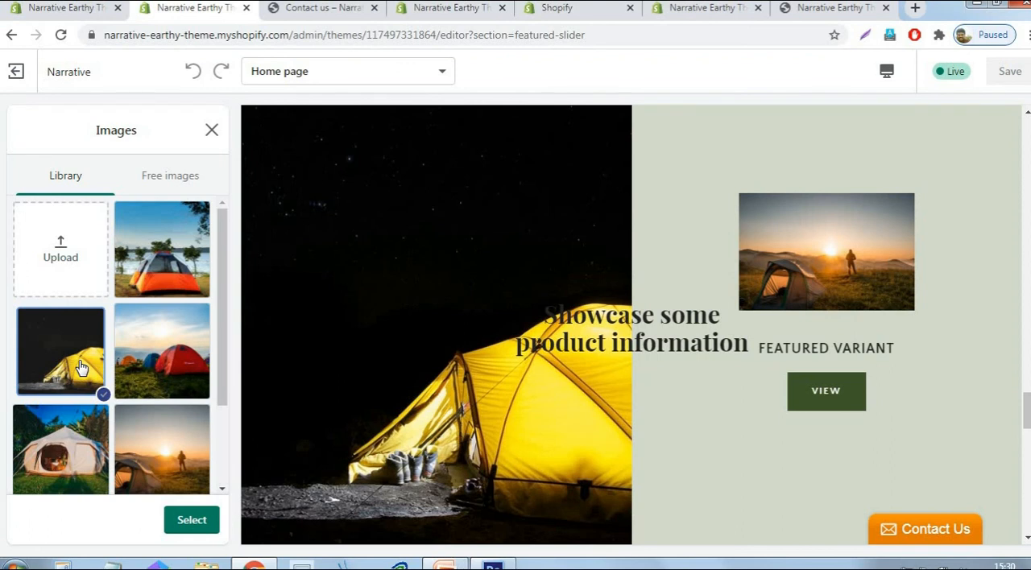
click(205, 521)
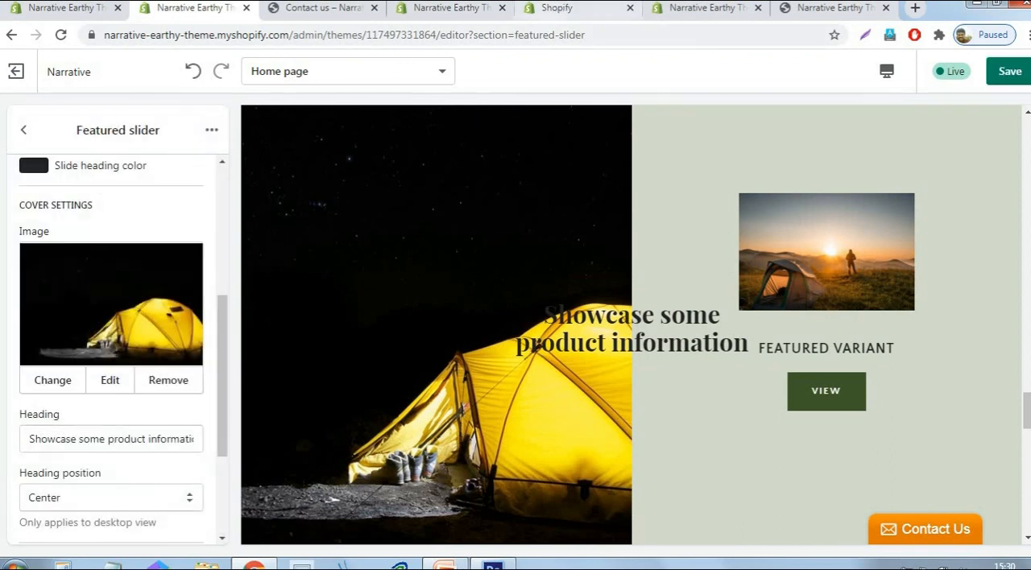
- Change the first slide's heading to "Featured product" and return to the Featured slider settings
scroll(64, 376, down, 2)
scroll(49, 338, down, 1)
scroll(49, 339, up, 6)
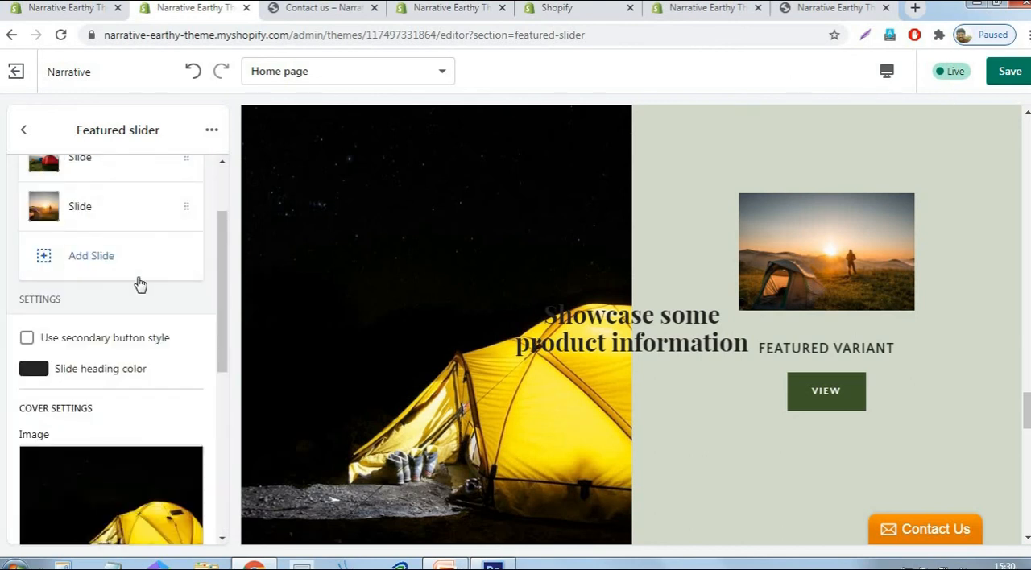
scroll(140, 283, up, 2)
click(115, 221)
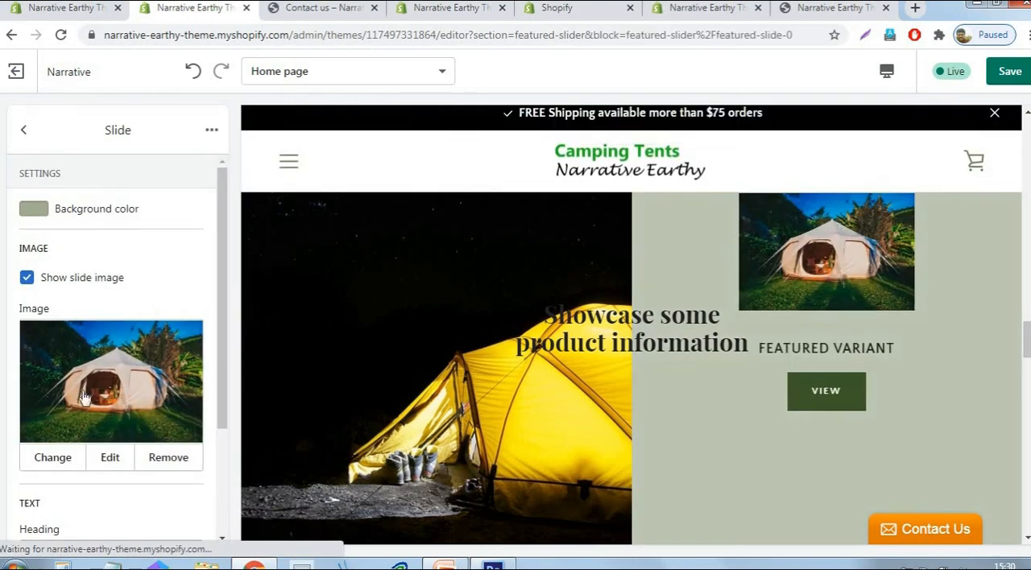
scroll(87, 362, down, 3)
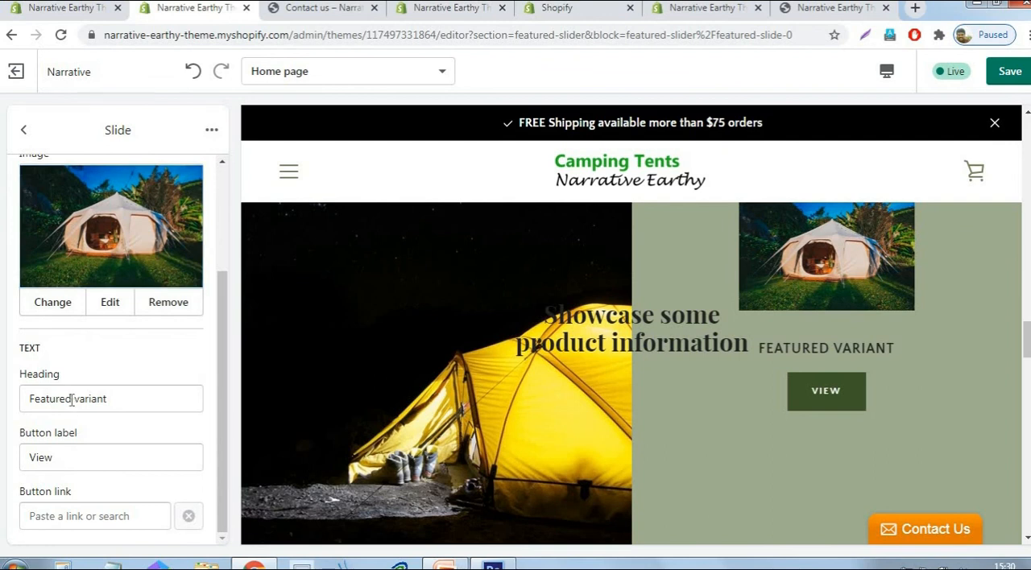
drag(75, 398, 155, 398)
text(product)
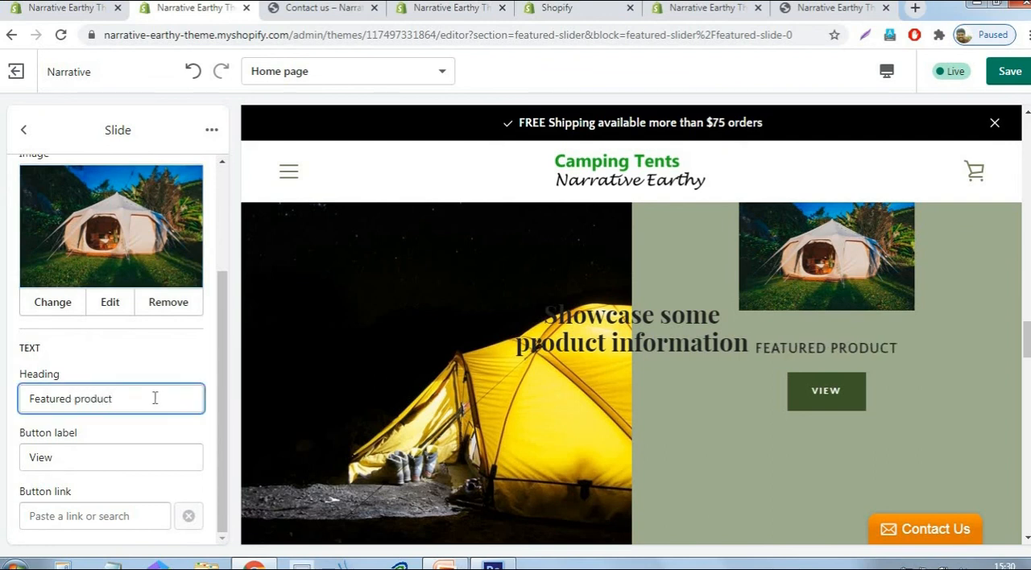
click(172, 362)
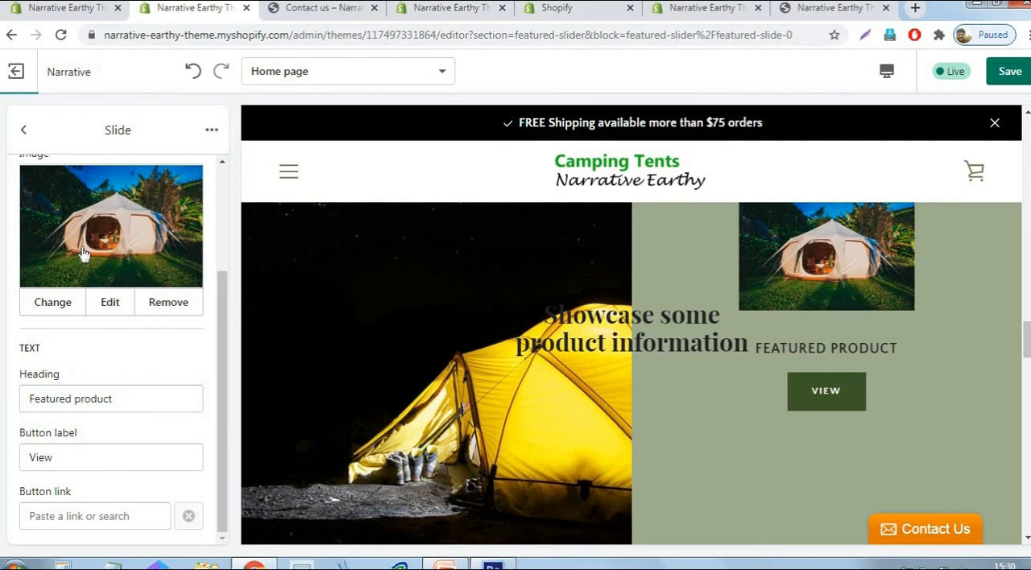
click(25, 132)
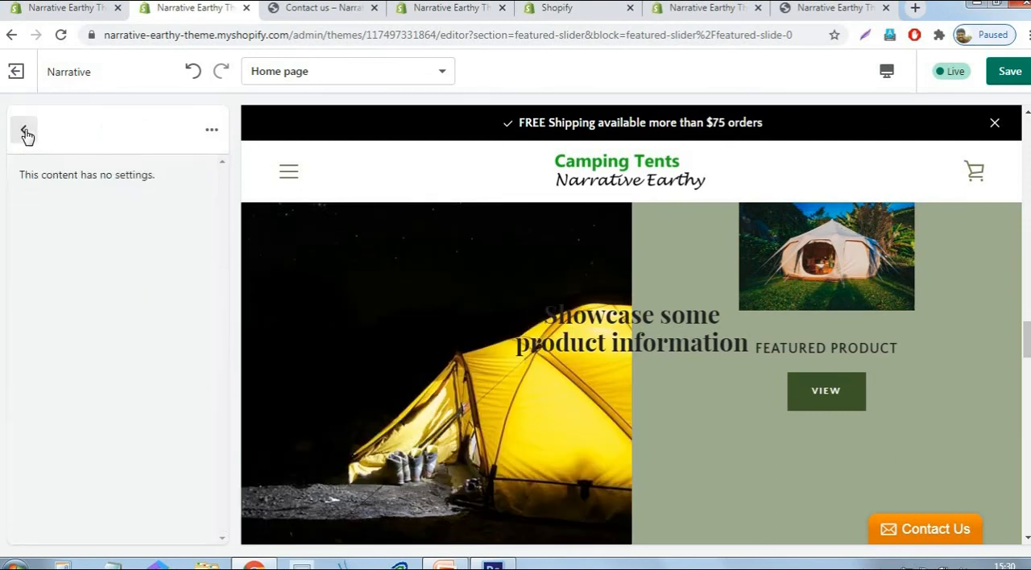
- Change the second slide's heading to "Featured product" and return to the Featured slider settings
click(118, 266)
scroll(113, 322, down, 3)
double_click(144, 402)
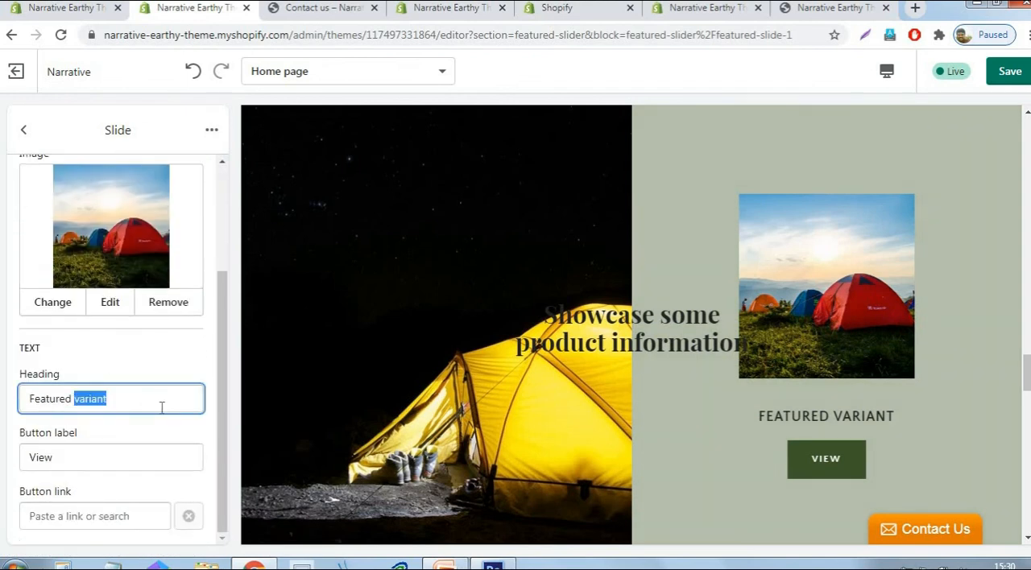
text(product)
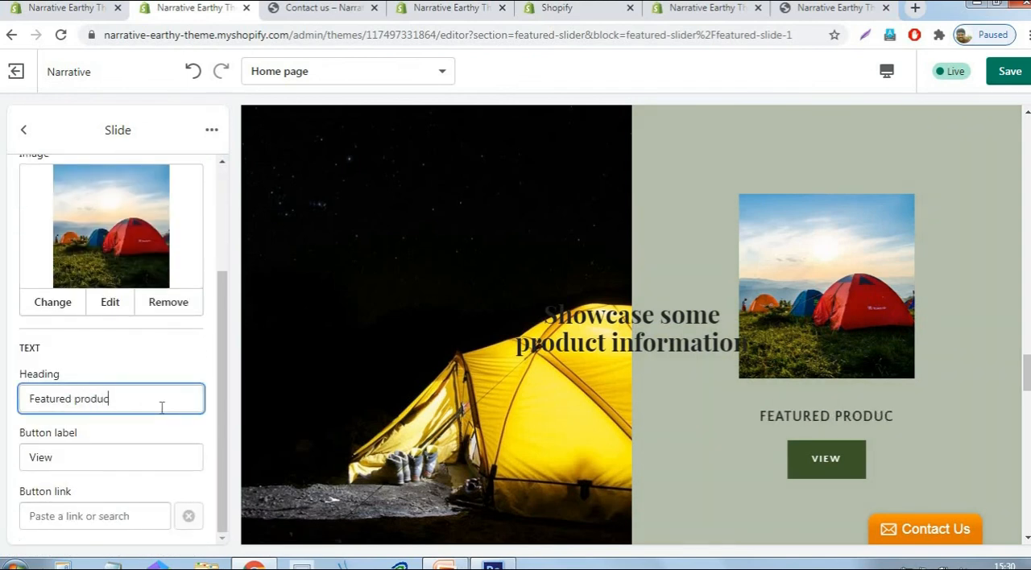
click(147, 348)
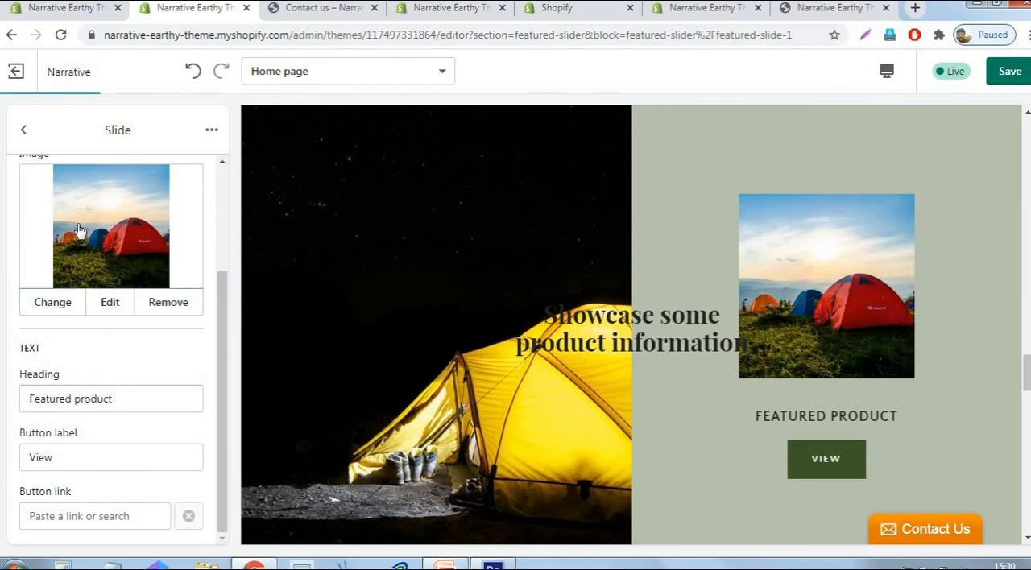
scroll(42, 220, up, 2)
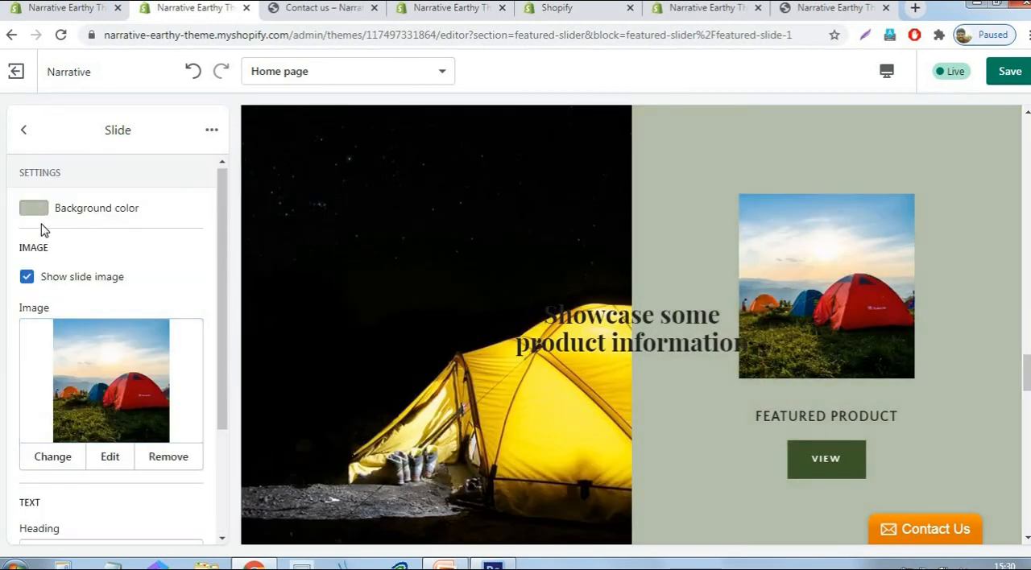
click(23, 133)
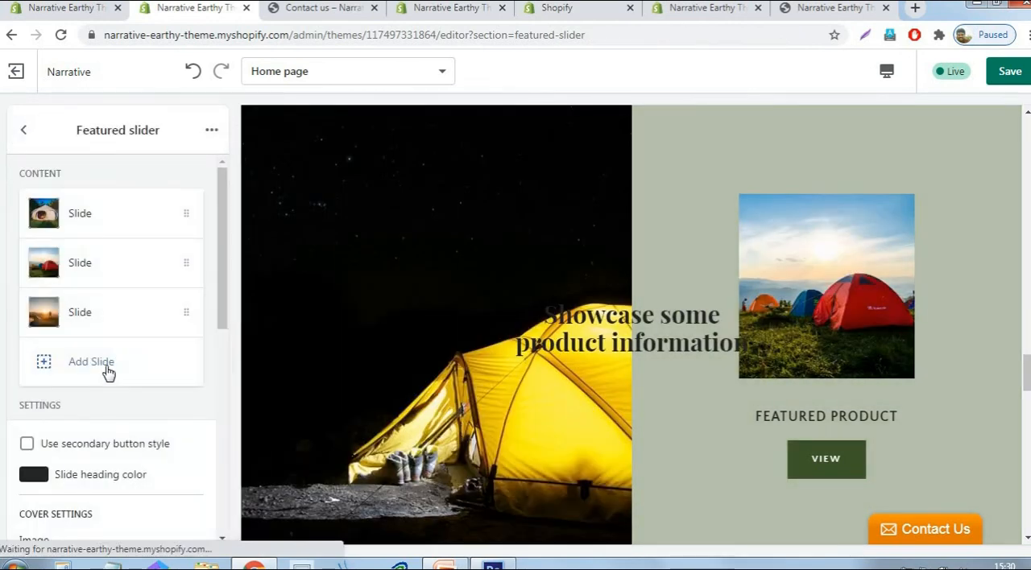
- Change the third slide's heading to "Featured product", save the theme, and return to the Featured slider settings
click(118, 307)
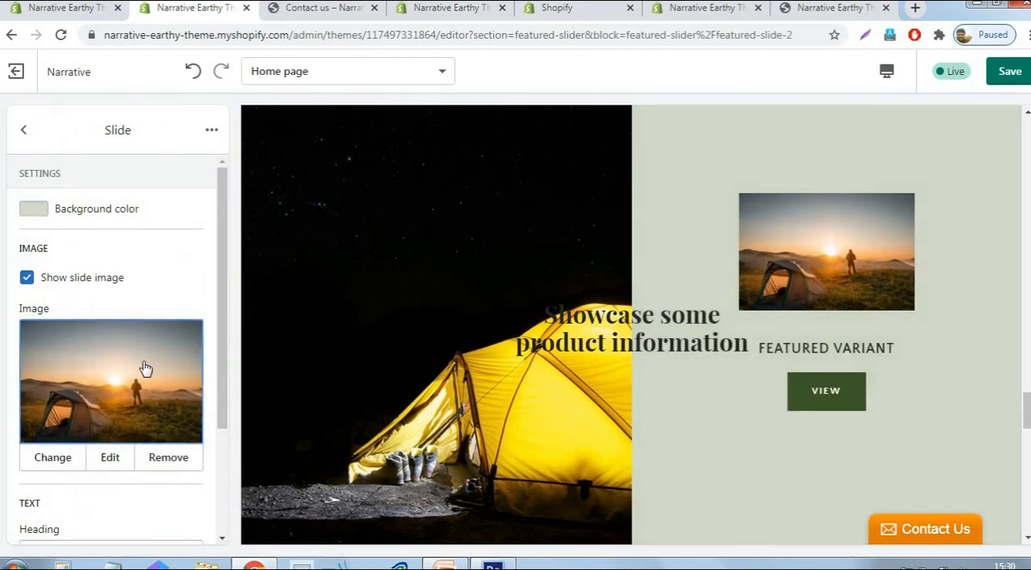
scroll(143, 368, down, 2)
double_click(140, 397)
text(product)
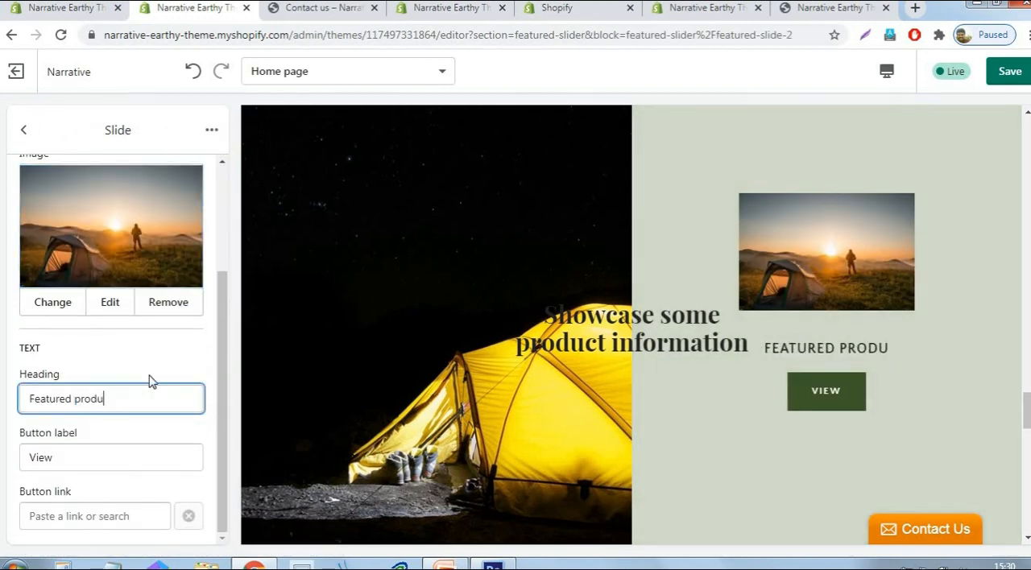
click(1010, 72)
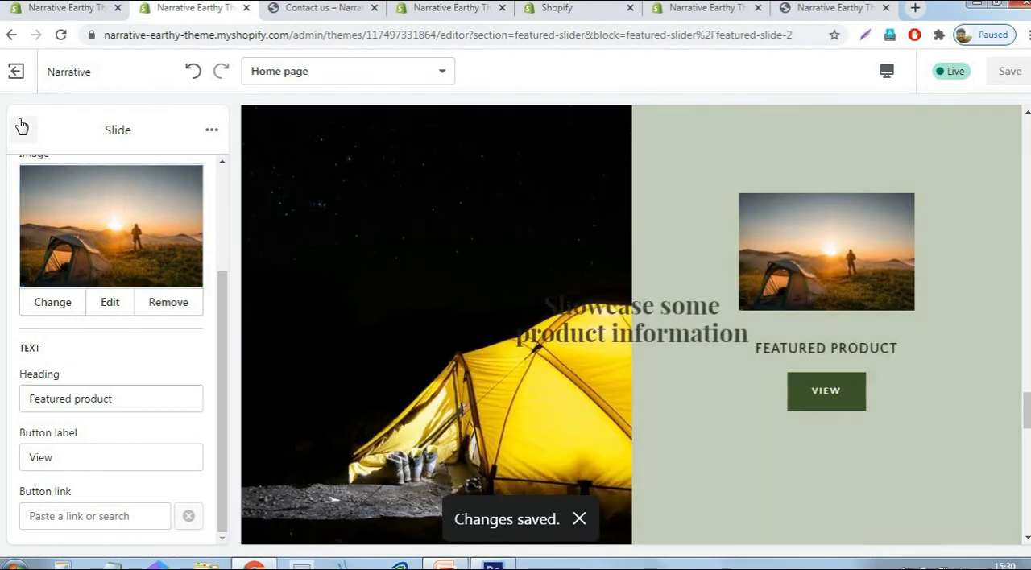
click(21, 127)
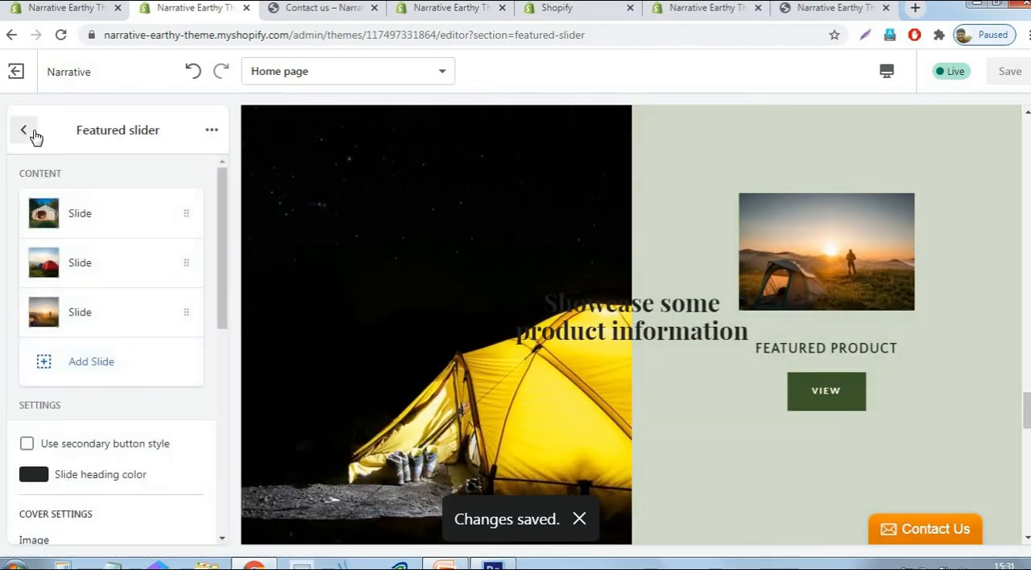
- Clear the Featured slider's cover heading "Showcase some product information", save, and return to the home page section list
drag(226, 207, 235, 388)
scroll(96, 303, down, 3)
drag(31, 299, 144, 299)
key(Delete)
key(Delete)
key(Delete)
key(Delete)
key(Delete)
key(Delete)
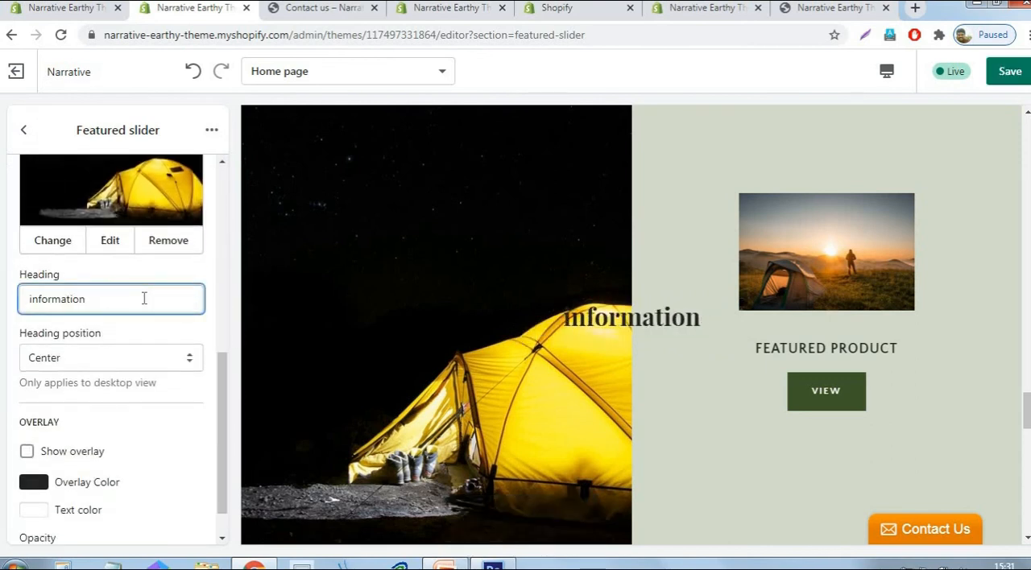
key(Delete)
key(Delete)
key(Delete)
key(Delete)
key(Delete)
key(Delete)
key(Delete)
key(Delete)
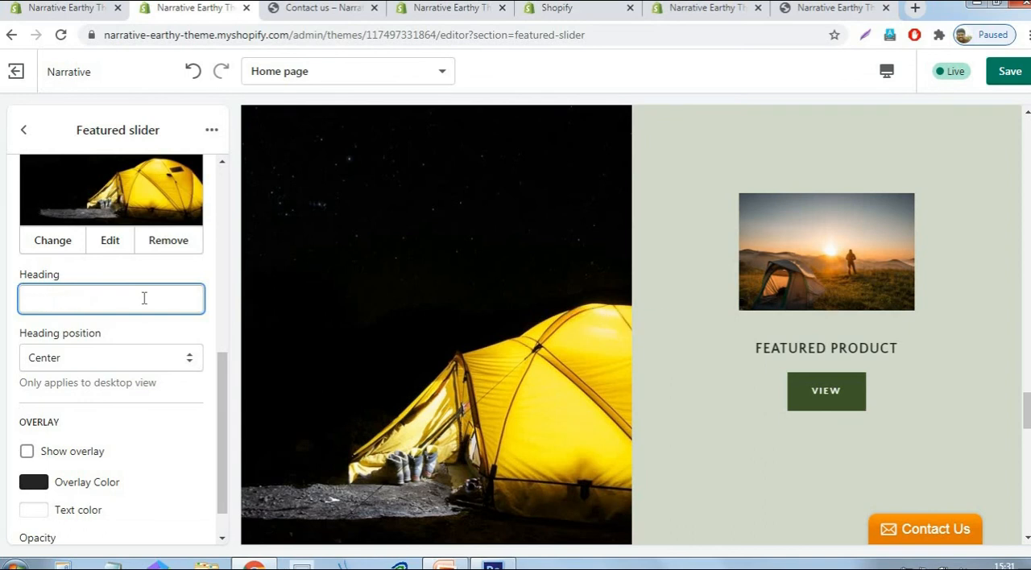
click(1010, 77)
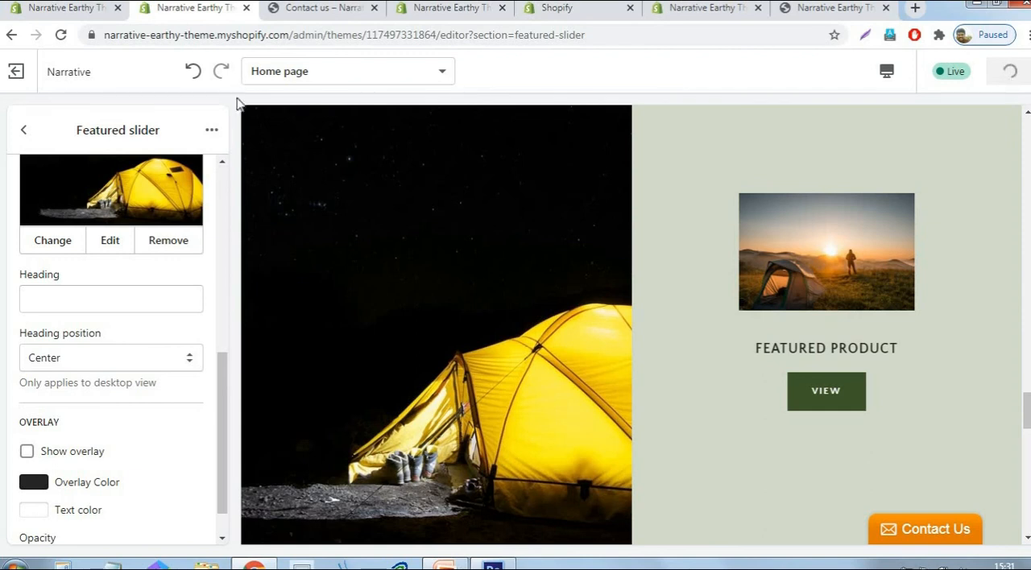
click(23, 131)
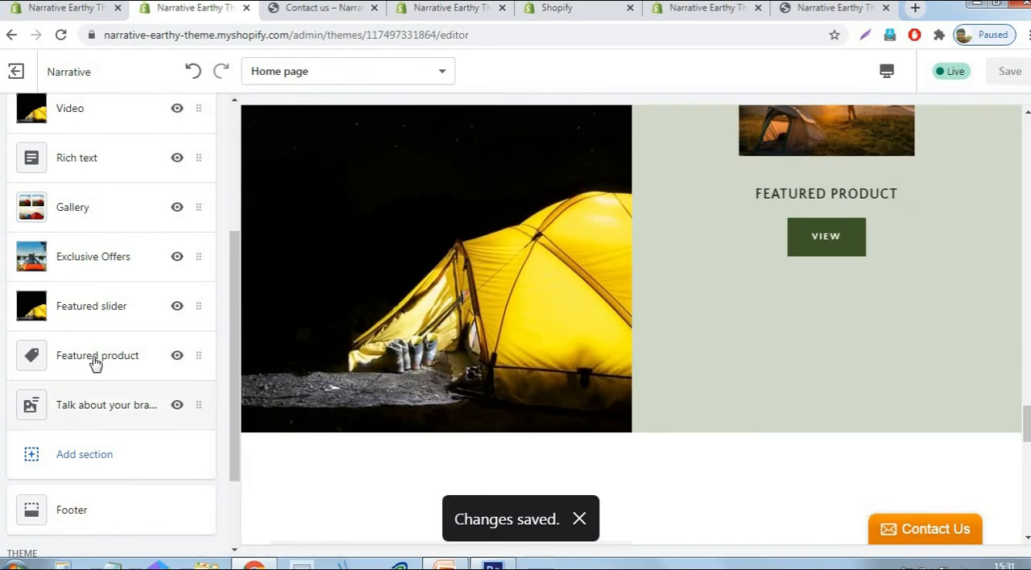
- Set the Featured product section's product to the Naturehike 2-3 Person Double Door tent and return to the section list
click(95, 359)
click(120, 270)
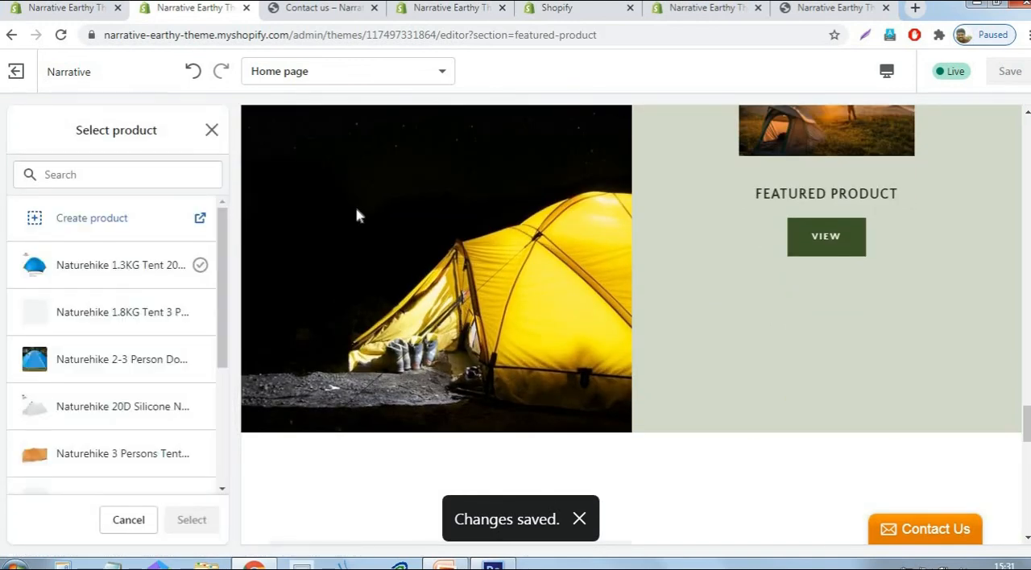
click(100, 362)
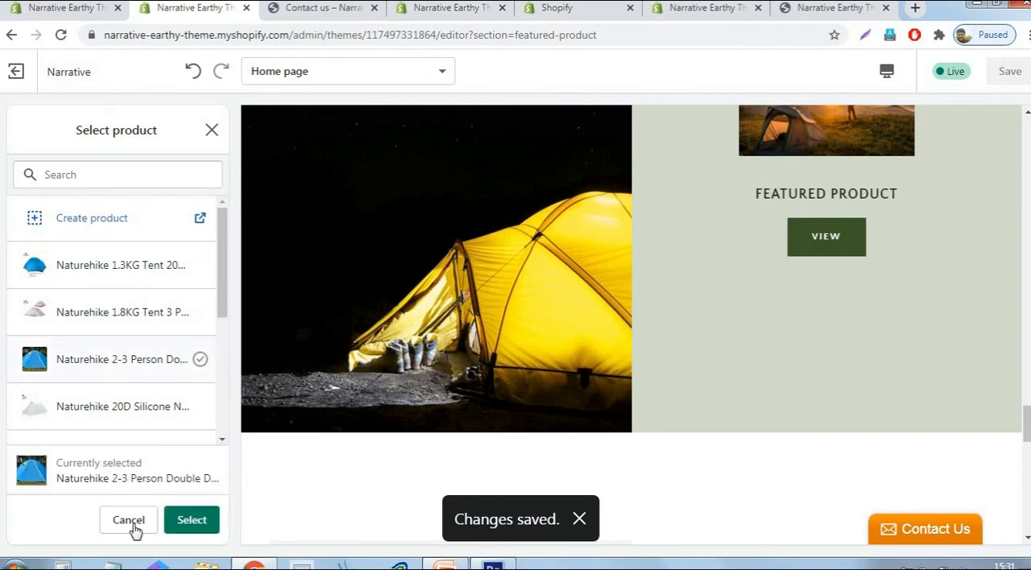
click(192, 521)
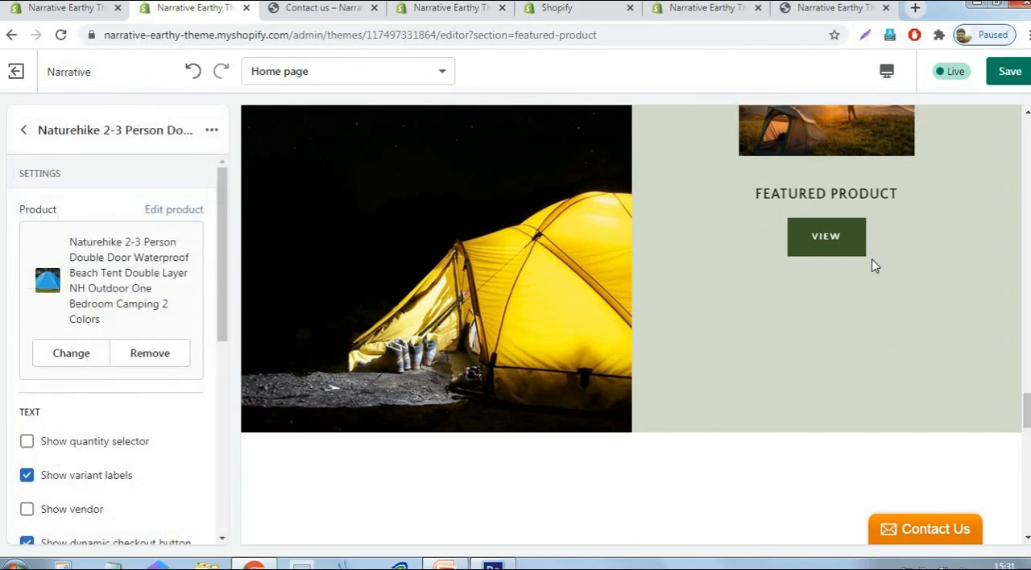
scroll(874, 266, down, 9)
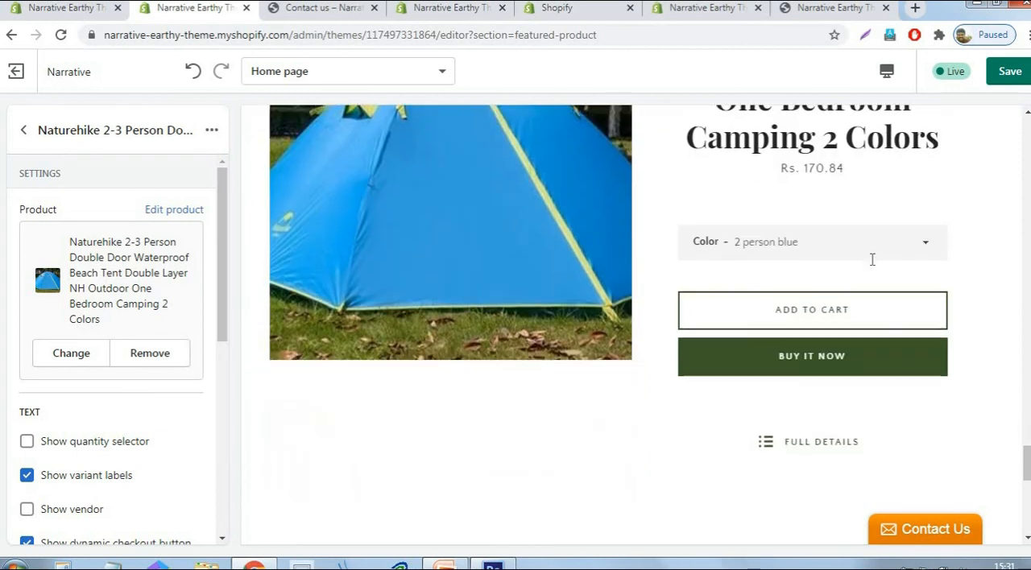
scroll(523, 292, down, 4)
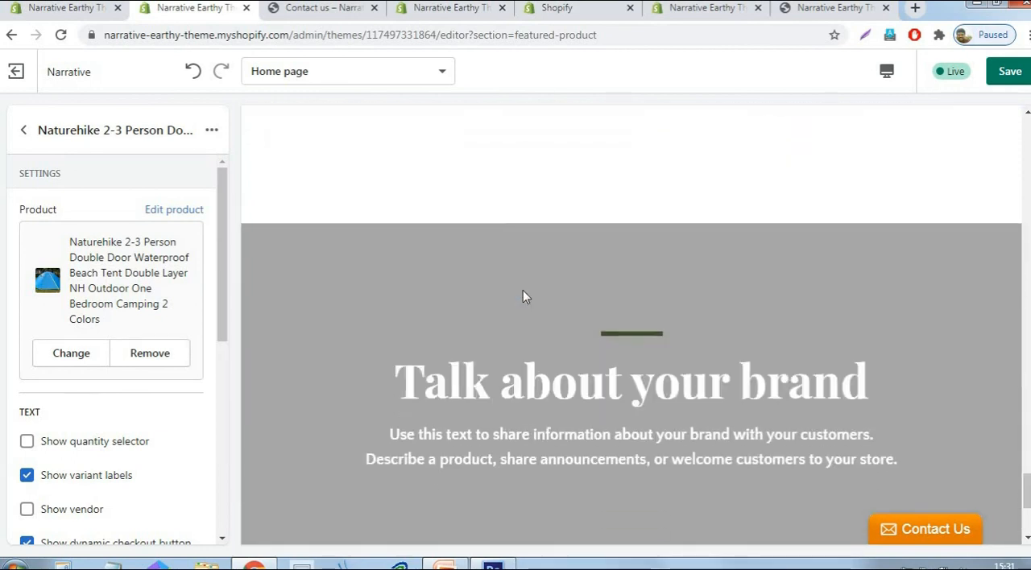
click(26, 132)
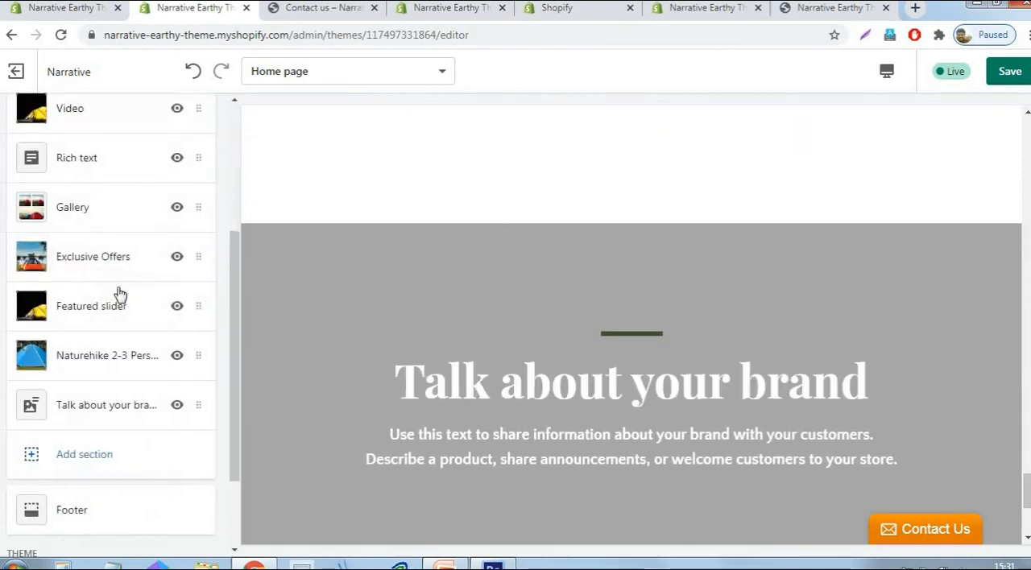
- Upload the wide lakeside orange tent photo from the Logo folder as the "Talk about your brand" section's image, and save
scroll(108, 237, up, 3)
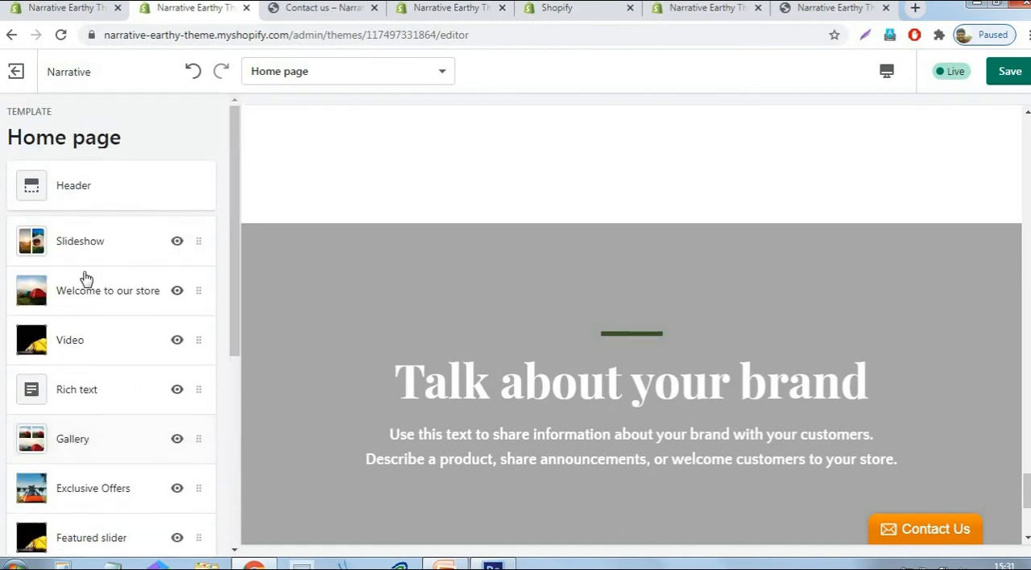
scroll(98, 299, down, 4)
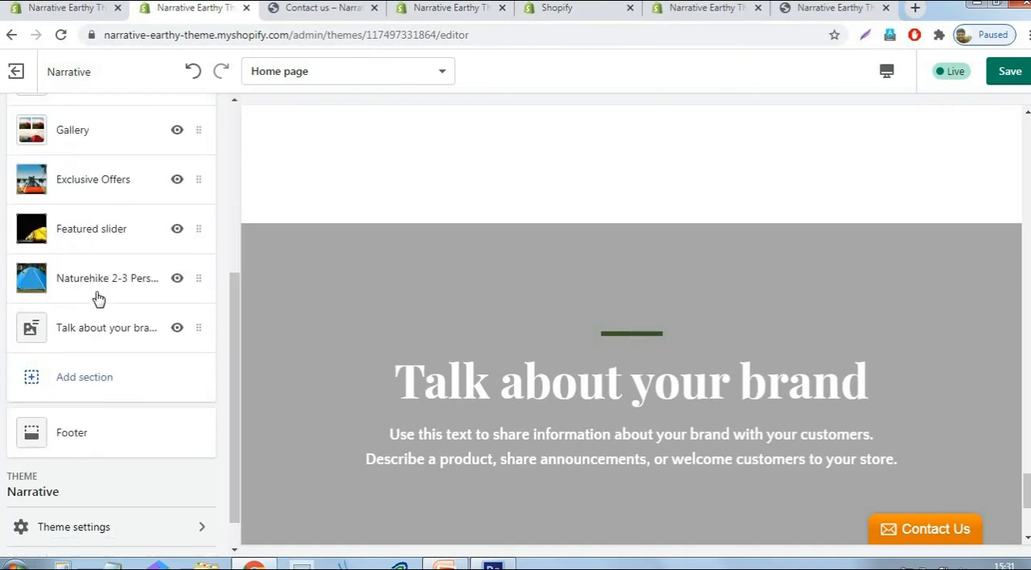
click(102, 332)
click(100, 335)
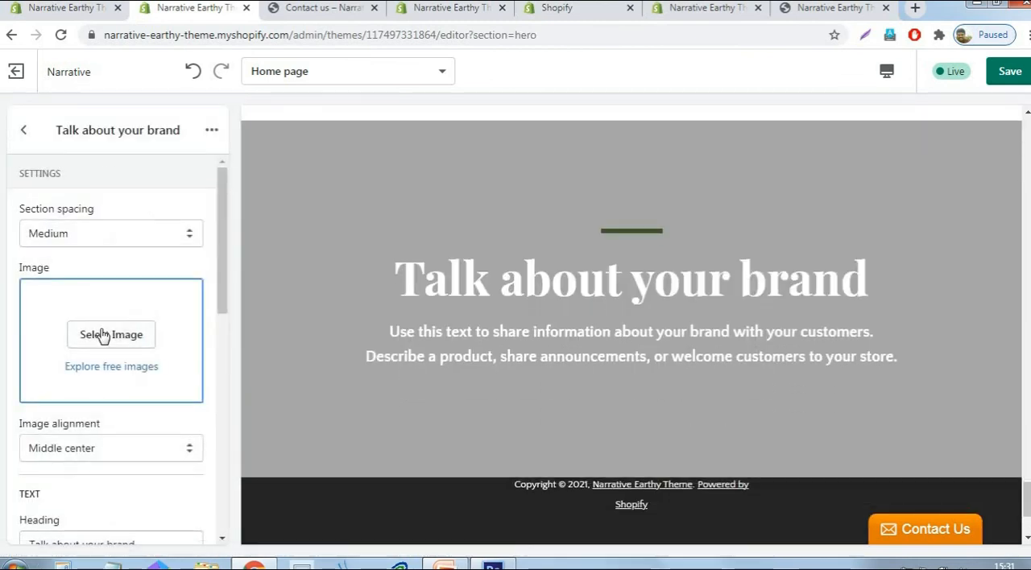
click(162, 249)
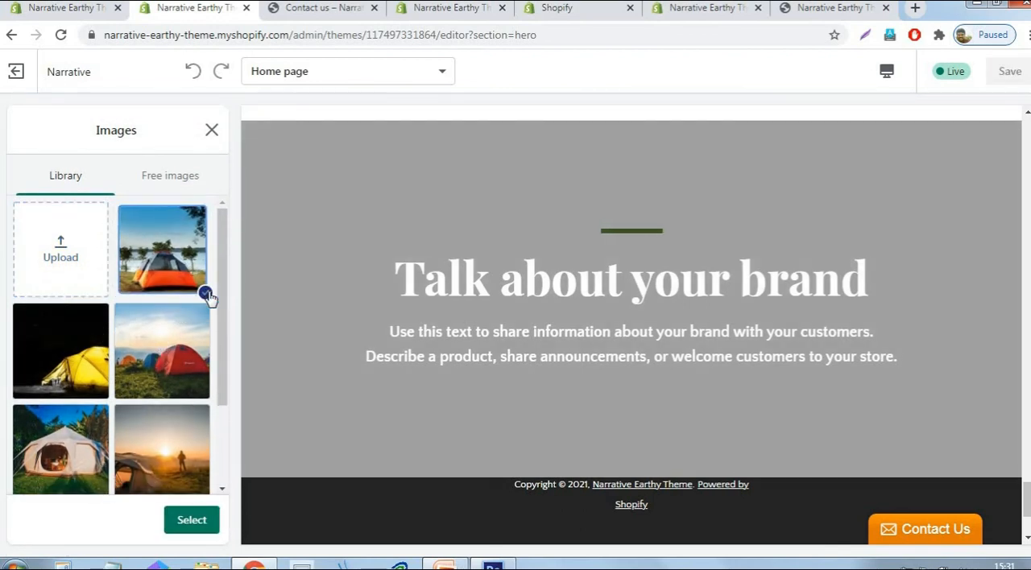
click(80, 248)
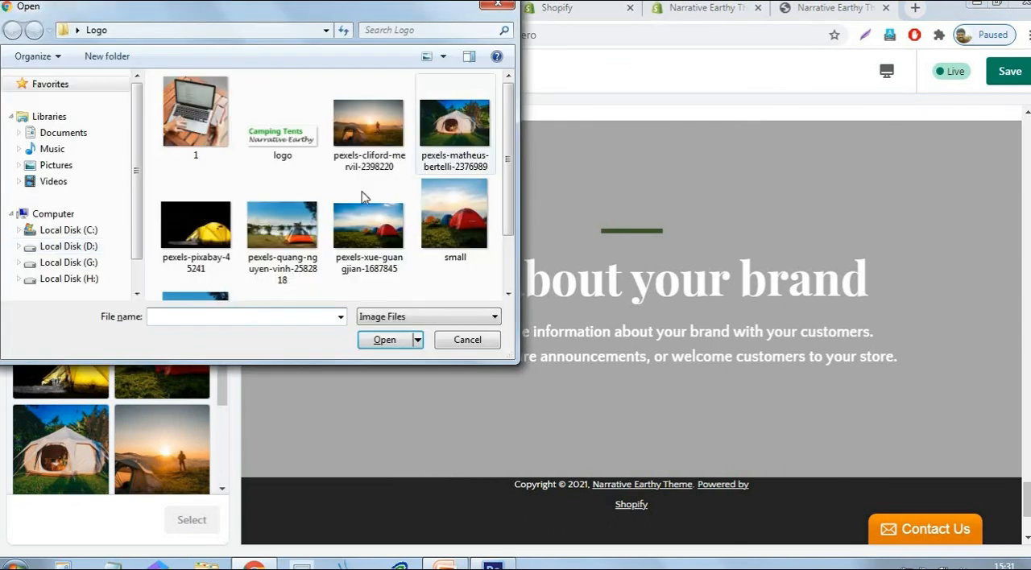
click(282, 230)
click(385, 340)
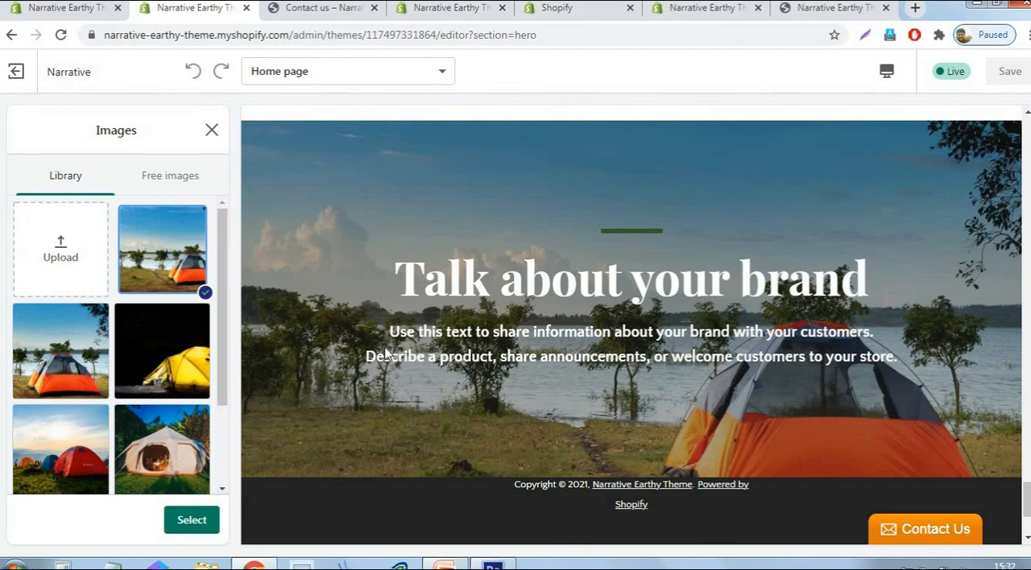
click(184, 525)
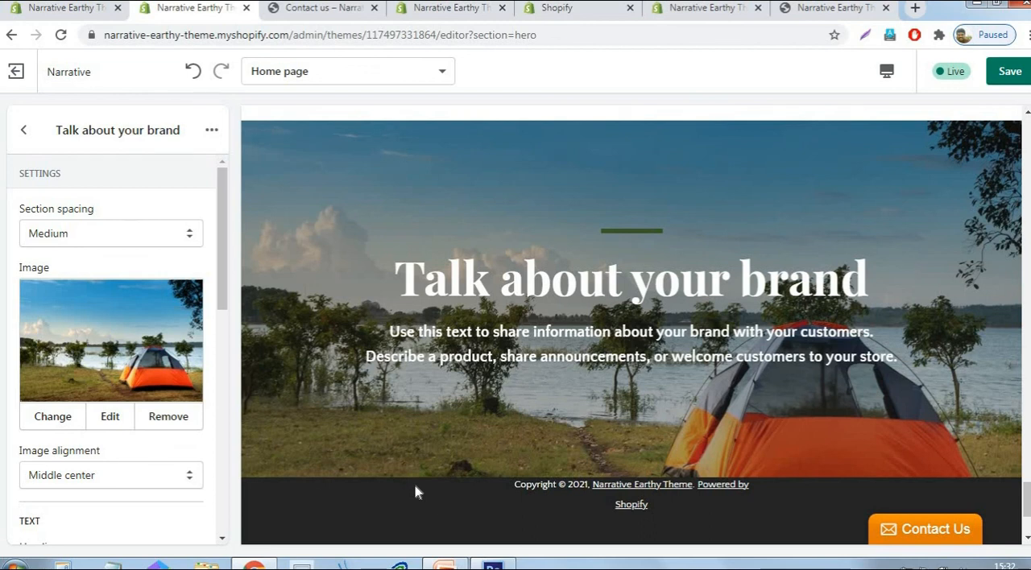
click(1011, 71)
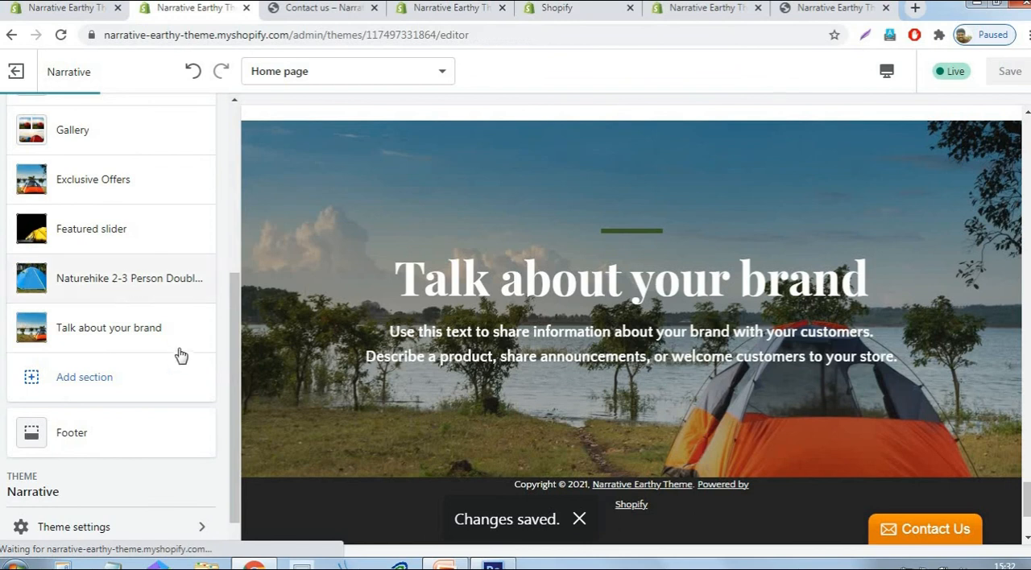
- Add a second menu block using the Footer menu to the footer
click(102, 395)
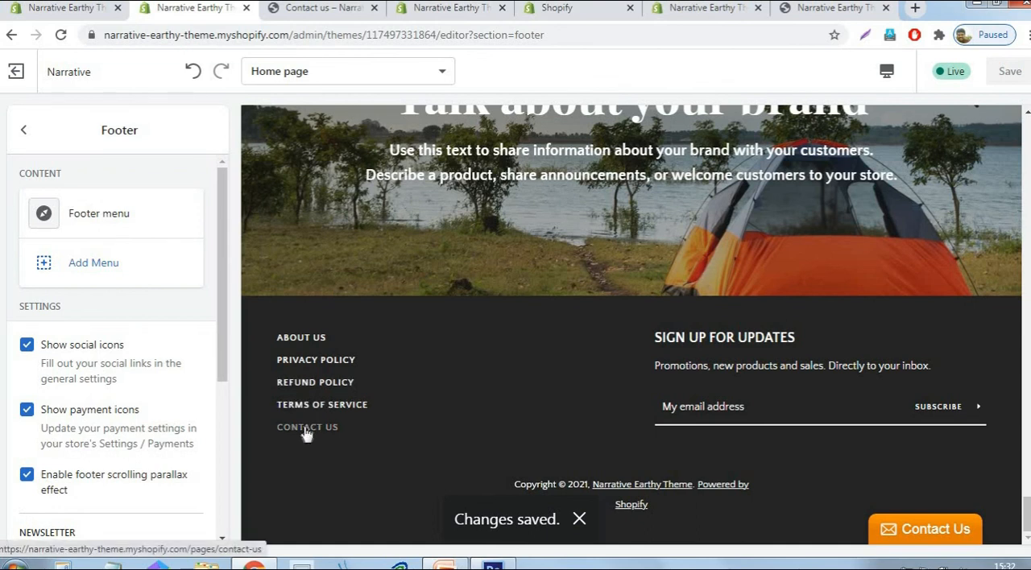
click(97, 263)
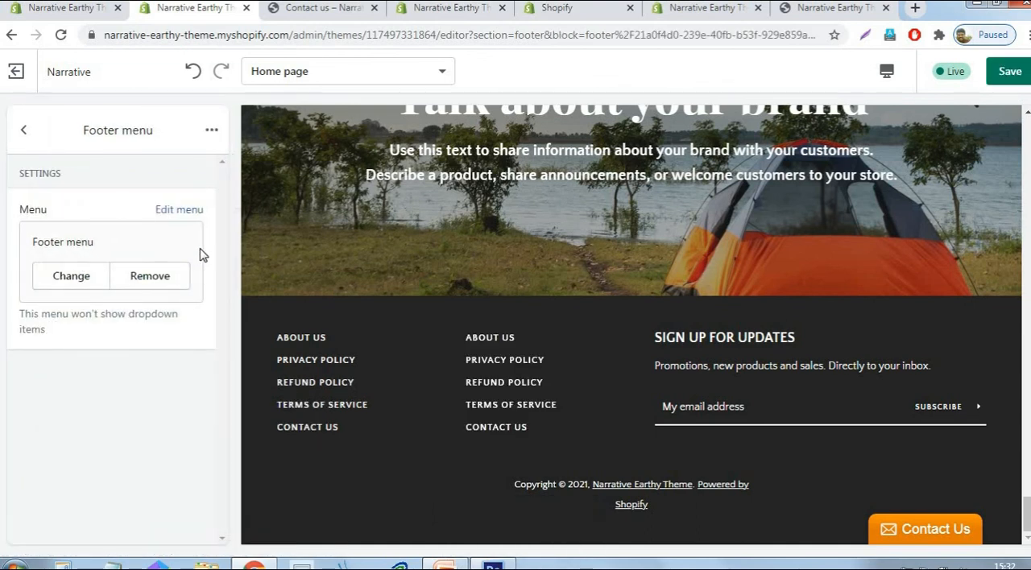
click(23, 131)
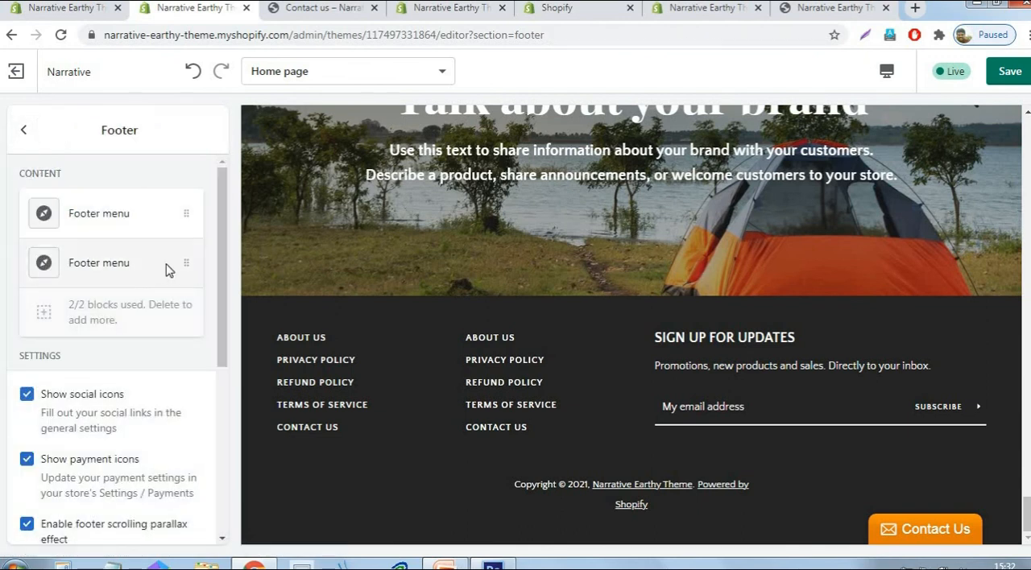
- Remove the second menu block from the footer and return to the home page section list
click(168, 271)
click(211, 131)
click(187, 168)
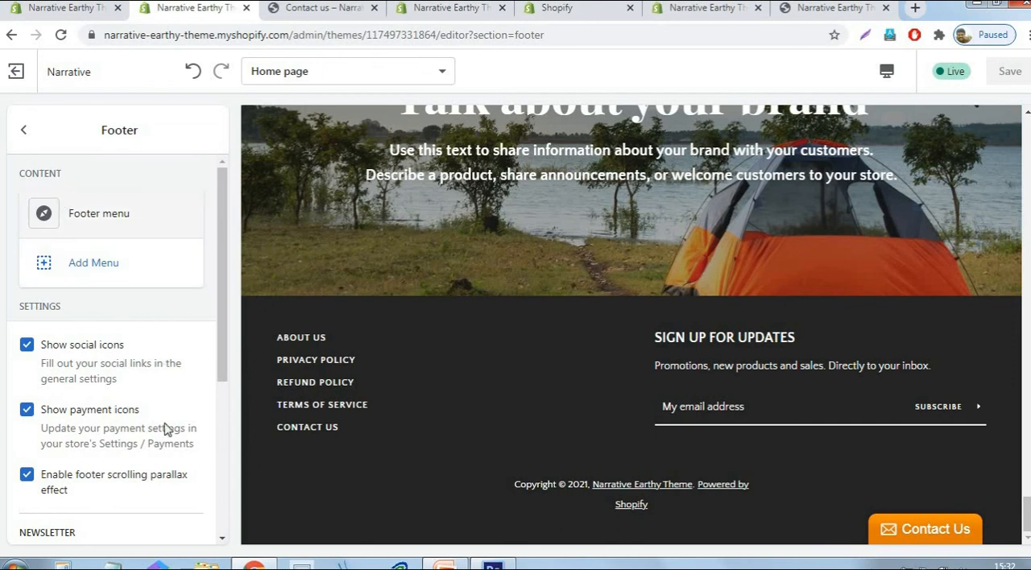
click(23, 133)
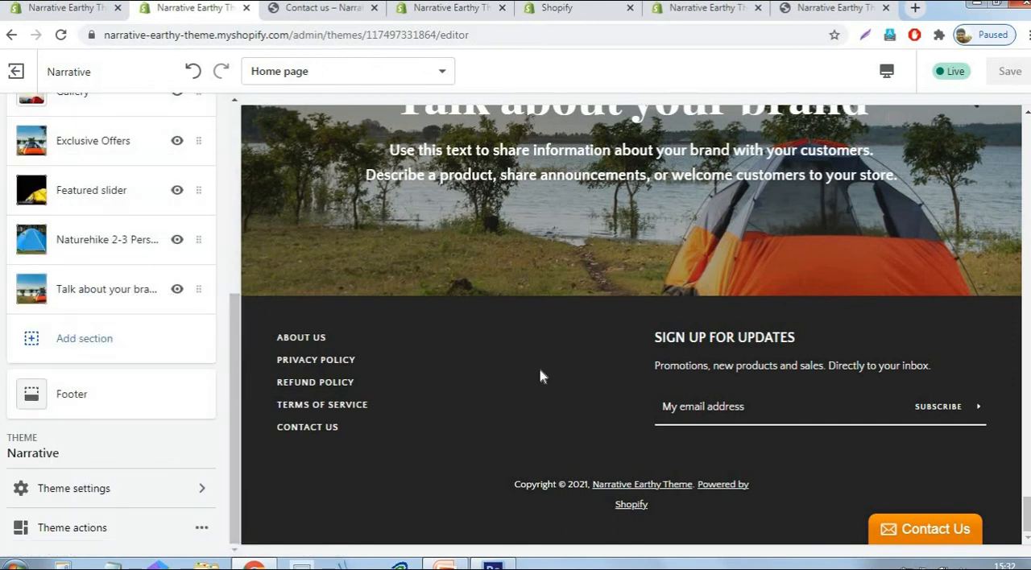
- Review the home page preview from the opening slideshow down to the Exclusive Offers section
scroll(699, 431, up, 15)
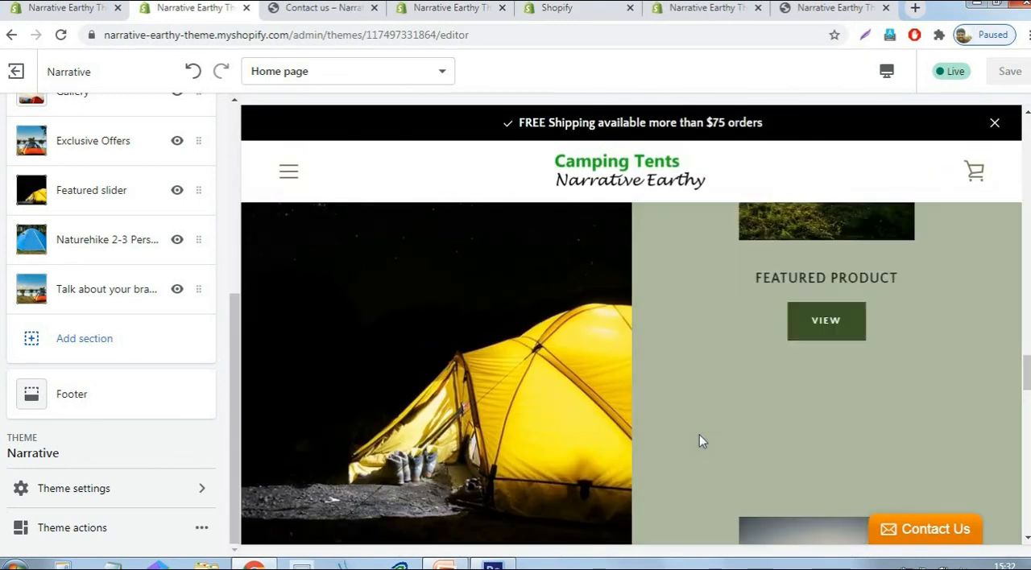
scroll(699, 434, up, 5)
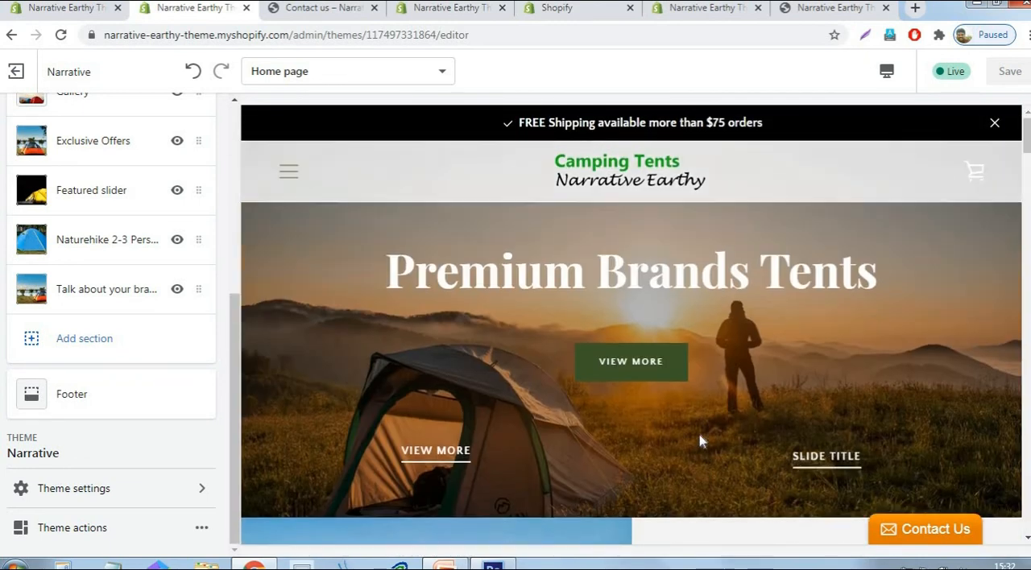
scroll(806, 344, down, 6)
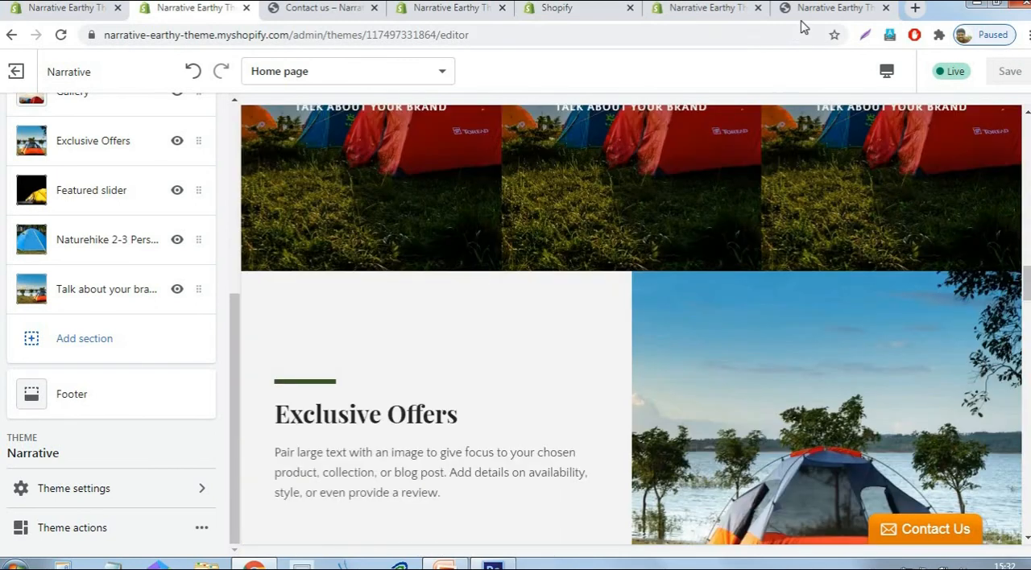
- Reload the live storefront, hide the theme preview bar, and switch the opening slideshow to the second slide and back to the first
click(806, 10)
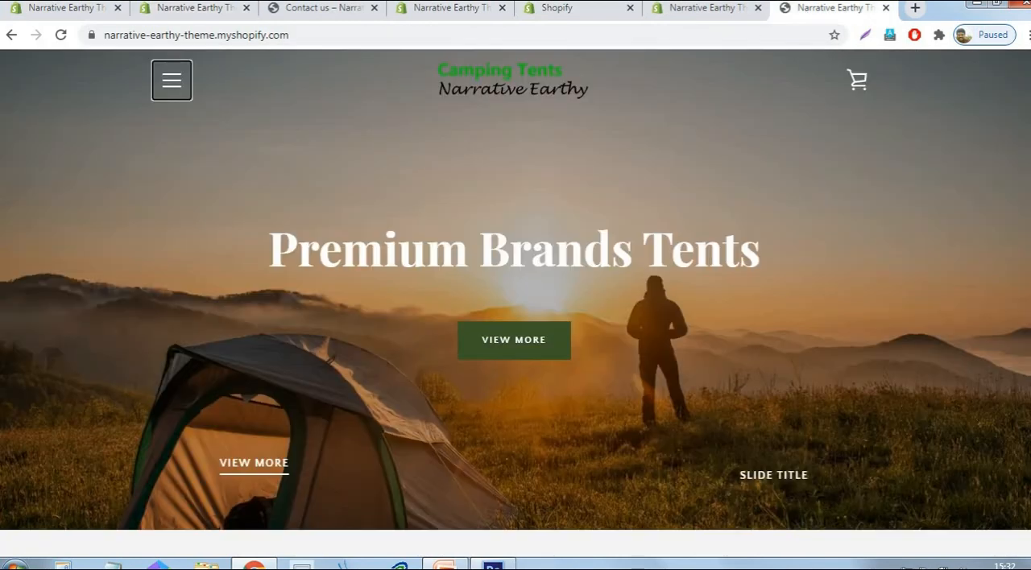
click(62, 35)
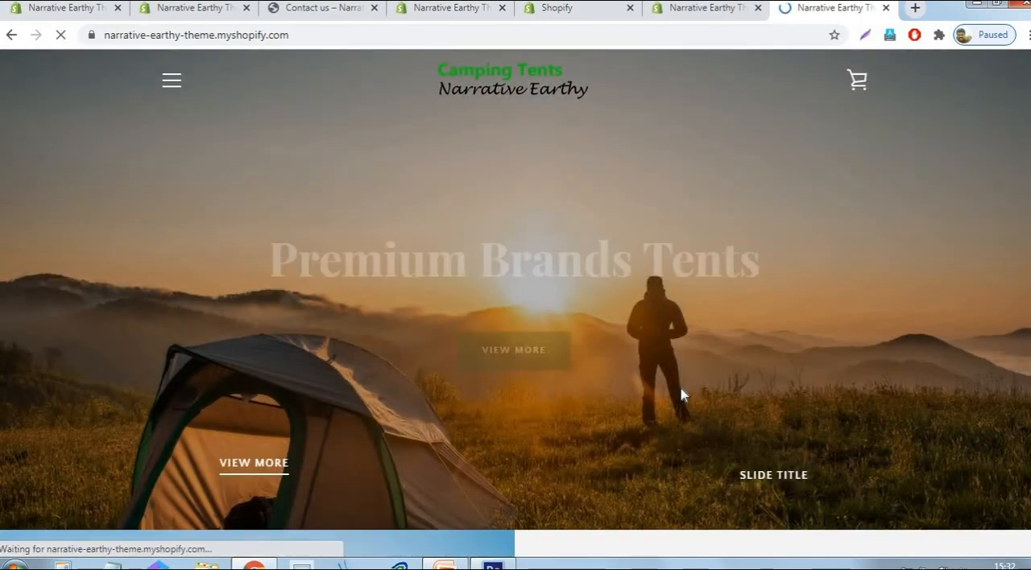
click(990, 537)
click(783, 474)
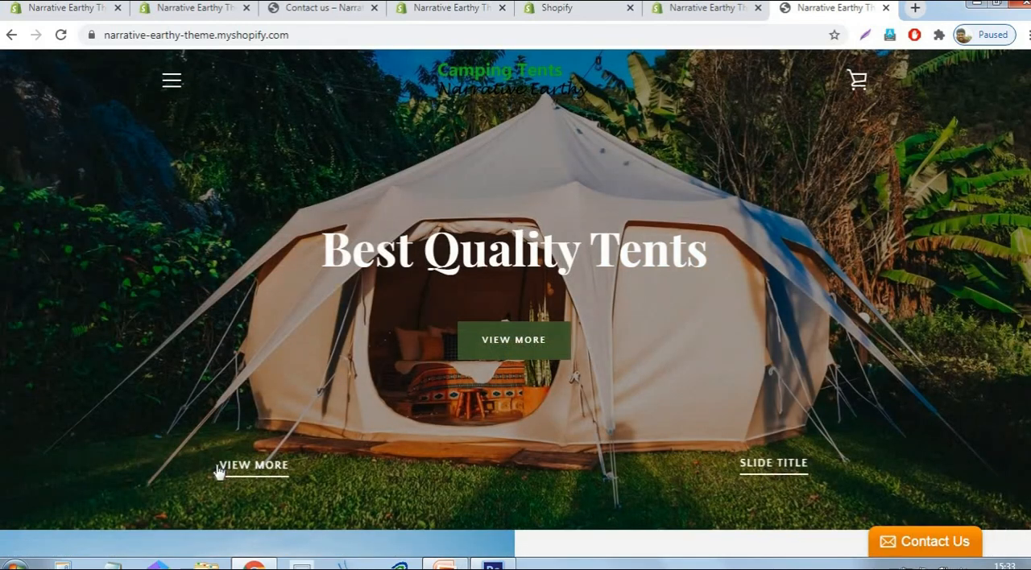
click(233, 474)
- Review the live home page from the welcome section through the video, gallery, Exclusive Offers and featured slider to the footer
scroll(738, 255, down, 10)
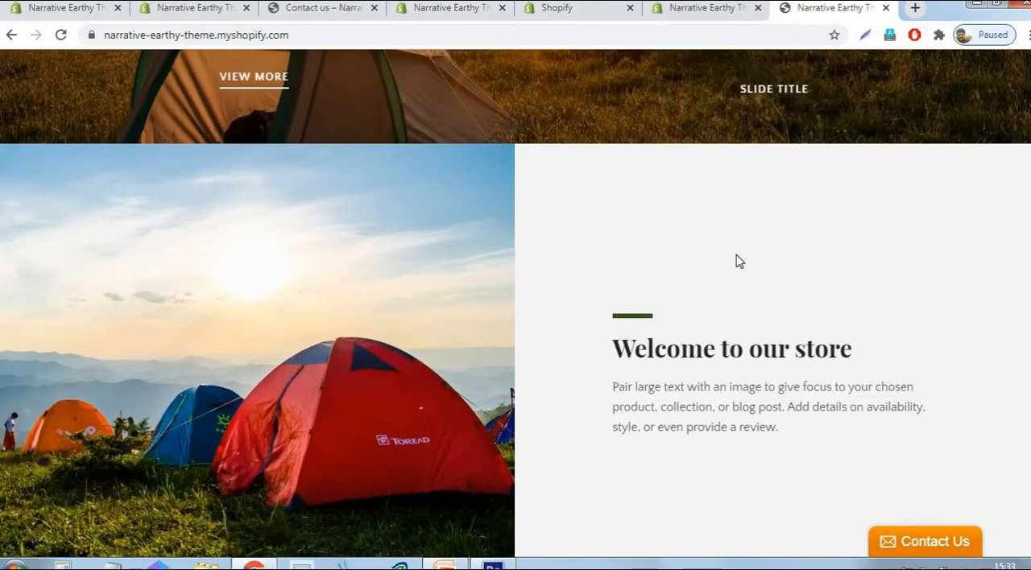
scroll(736, 256, down, 4)
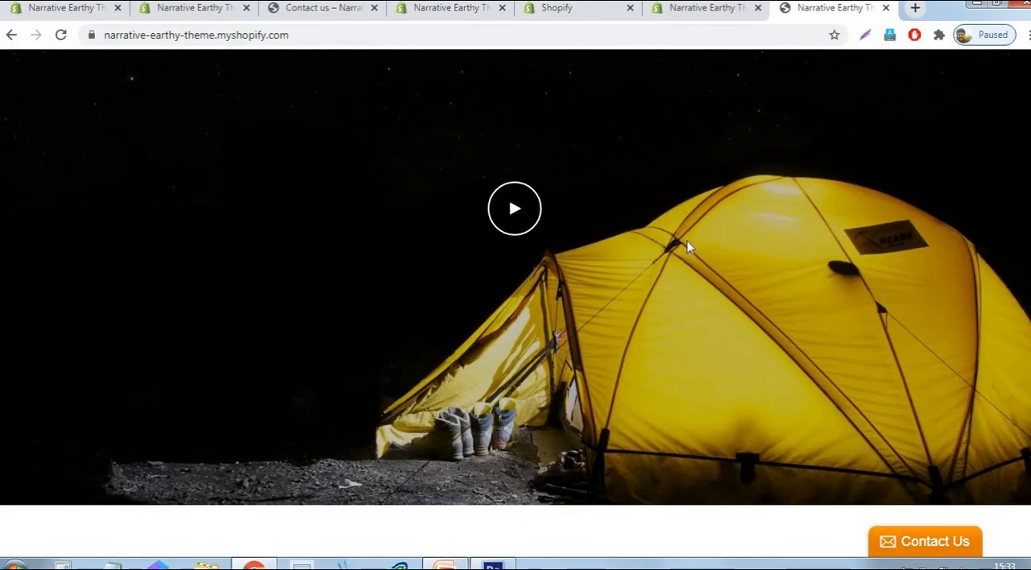
scroll(687, 240, down, 10)
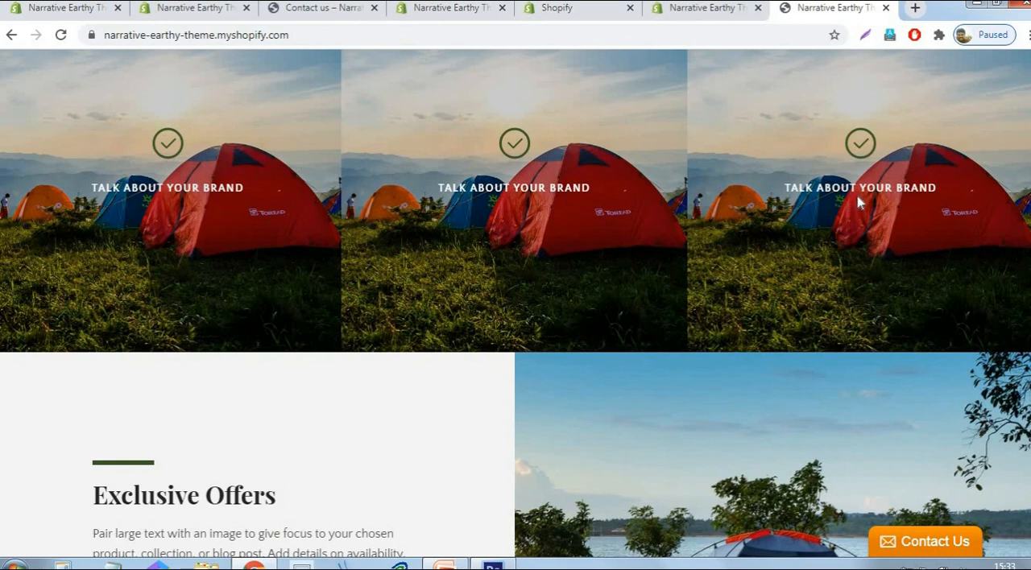
scroll(858, 202, down, 10)
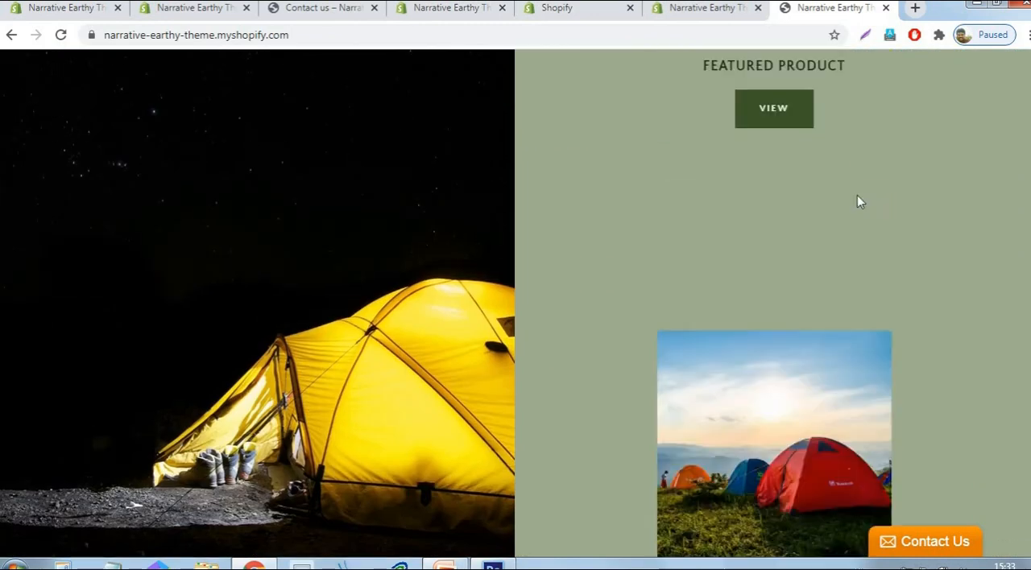
scroll(838, 226, down, 10)
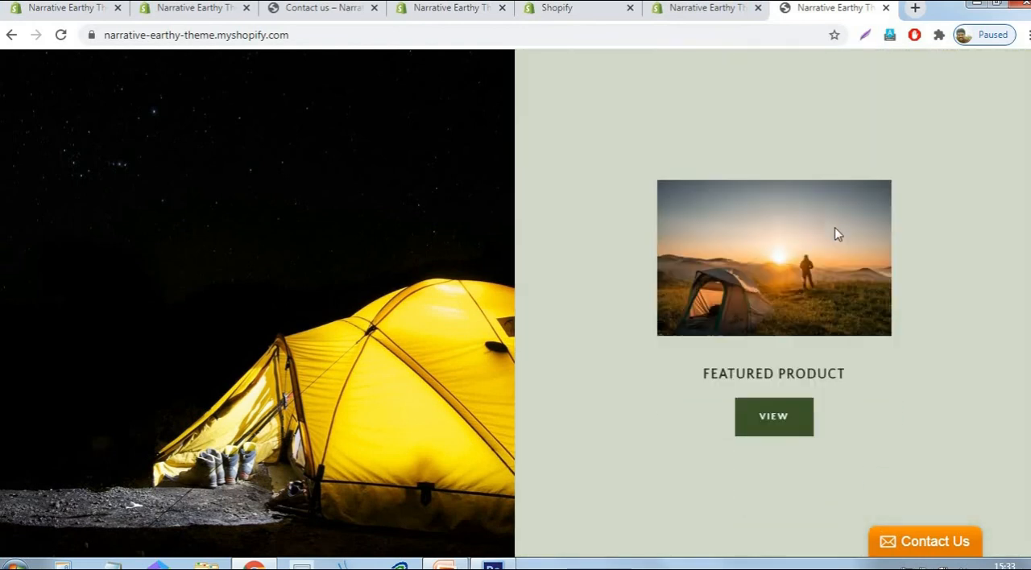
scroll(785, 363, down, 7)
scroll(776, 279, down, 10)
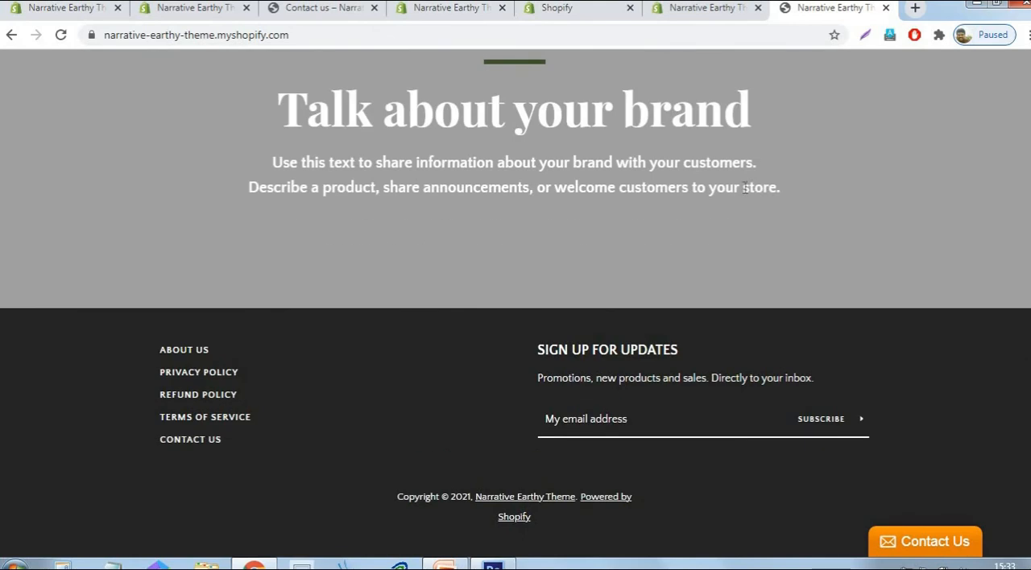
scroll(621, 206, up, 3)
scroll(622, 206, down, 3)
scroll(621, 207, up, 1)
scroll(621, 206, up, 15)
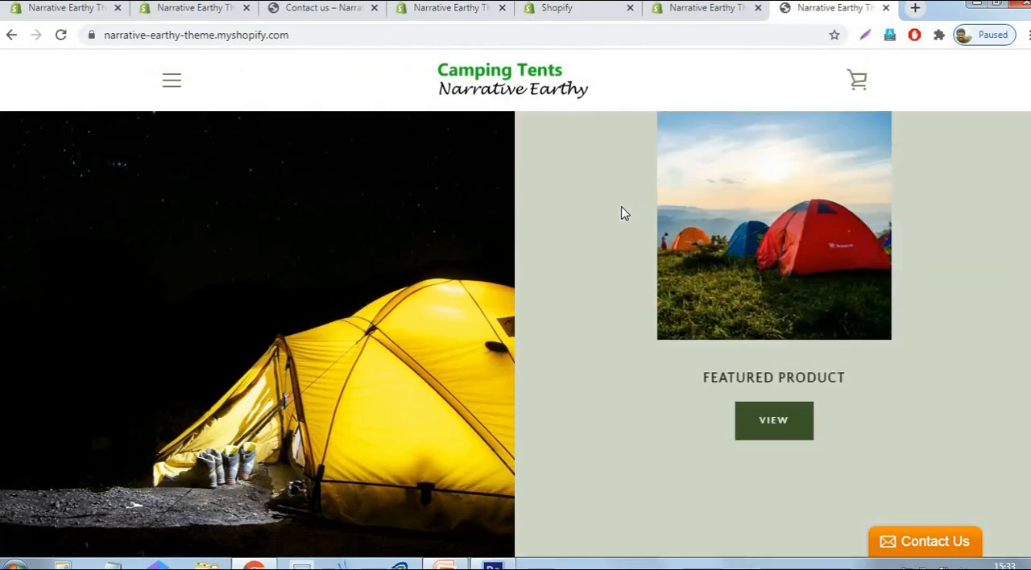
scroll(622, 208, up, 5)
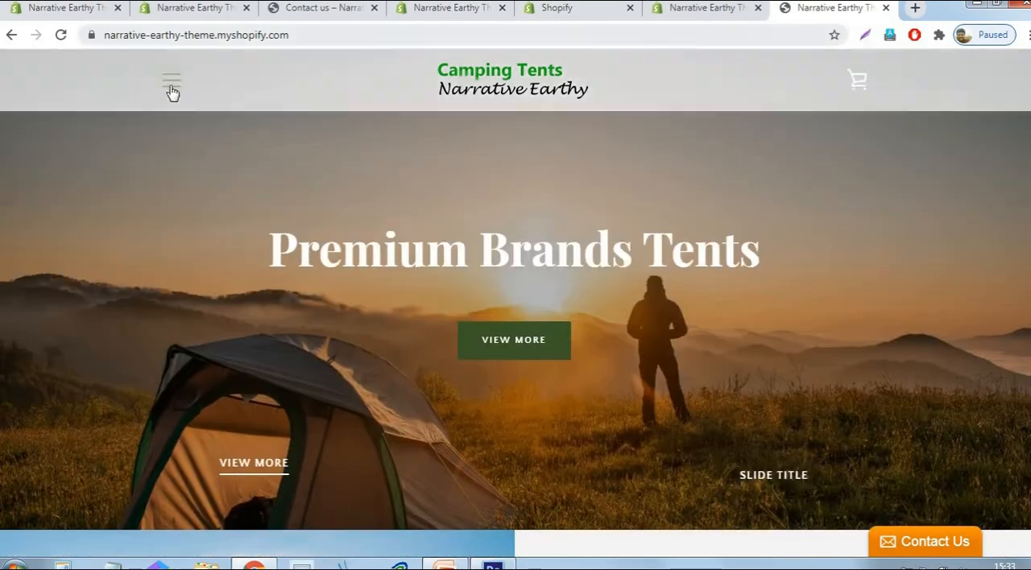
- Open the Camping Tent collection from the storefront's navigation and look through its product listing
click(171, 81)
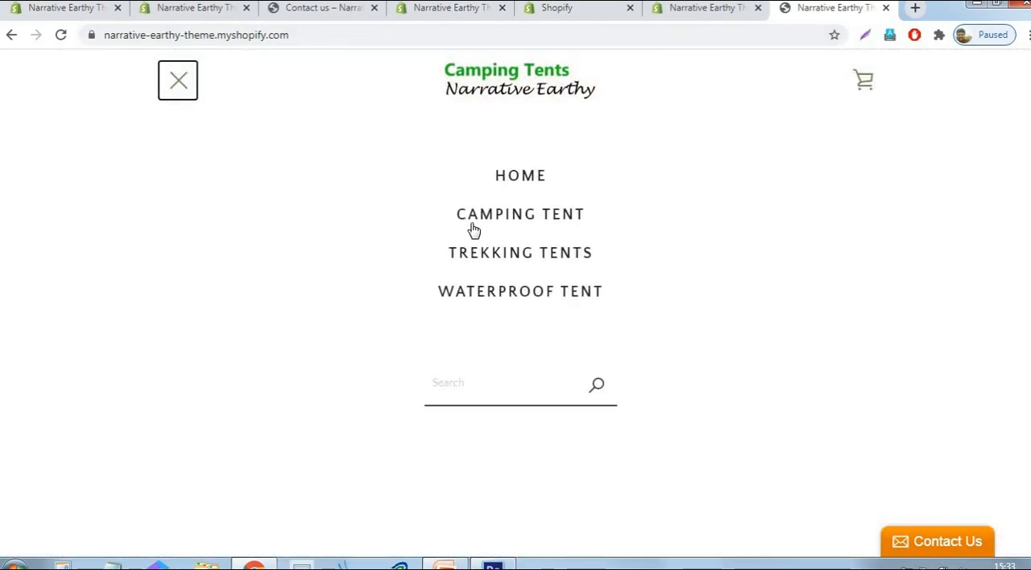
click(520, 214)
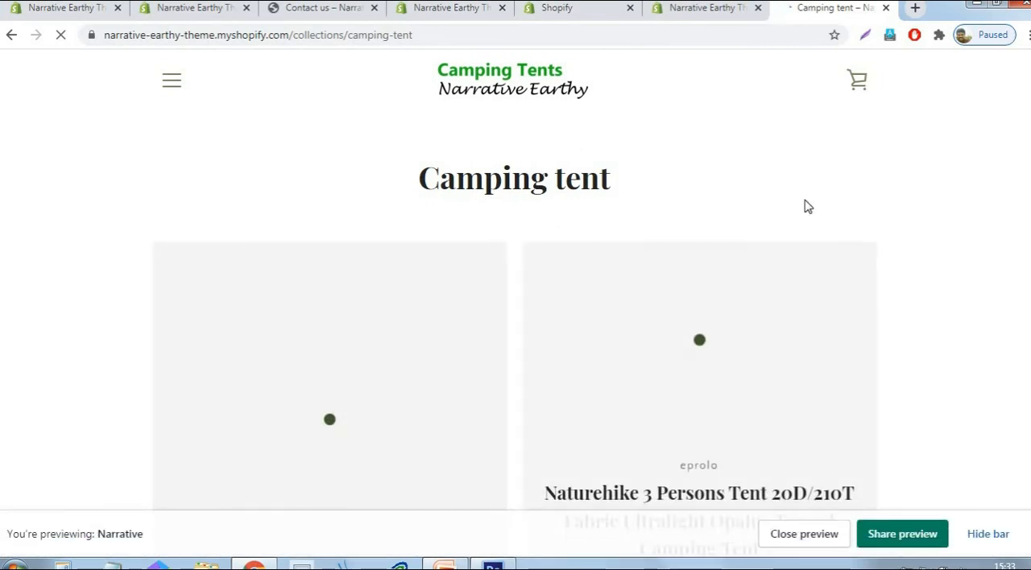
scroll(1000, 205, down, 8)
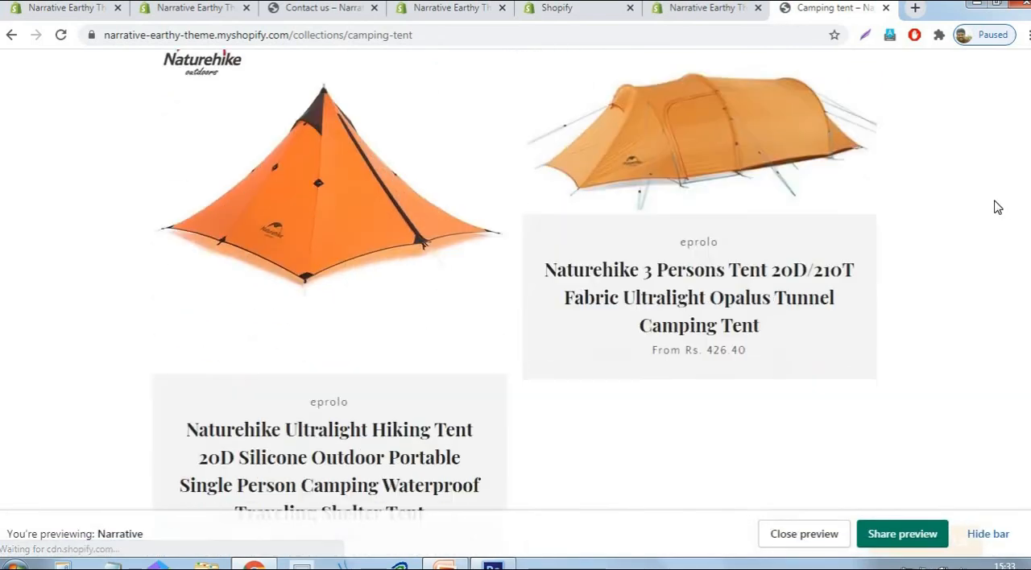
scroll(997, 207, down, 4)
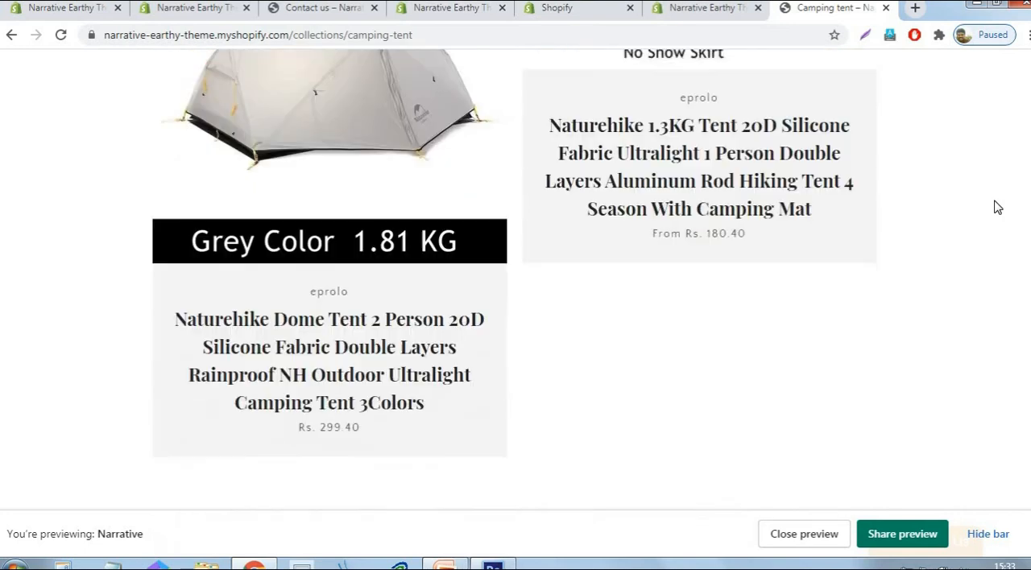
scroll(997, 207, down, 5)
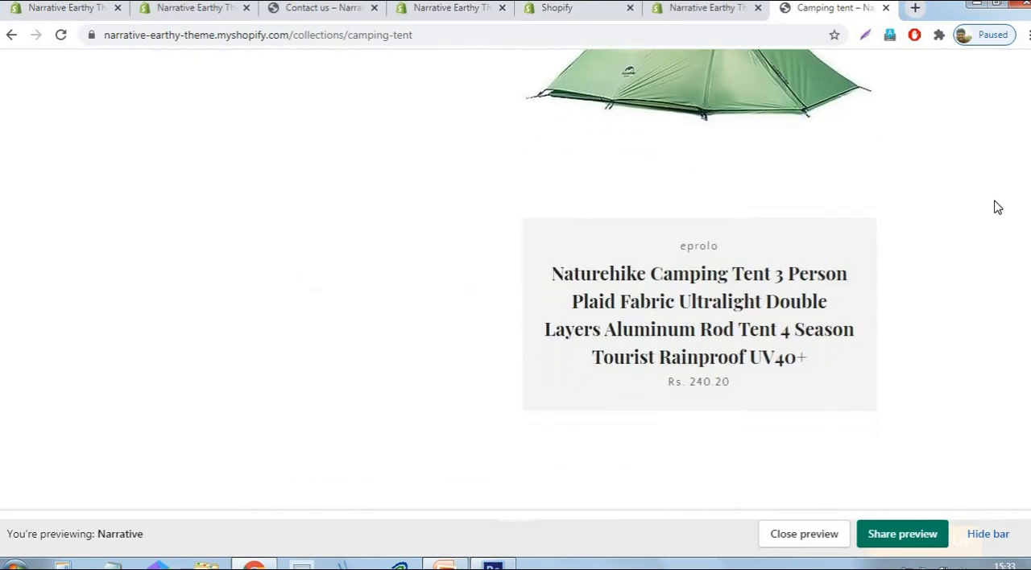
scroll(997, 207, up, 15)
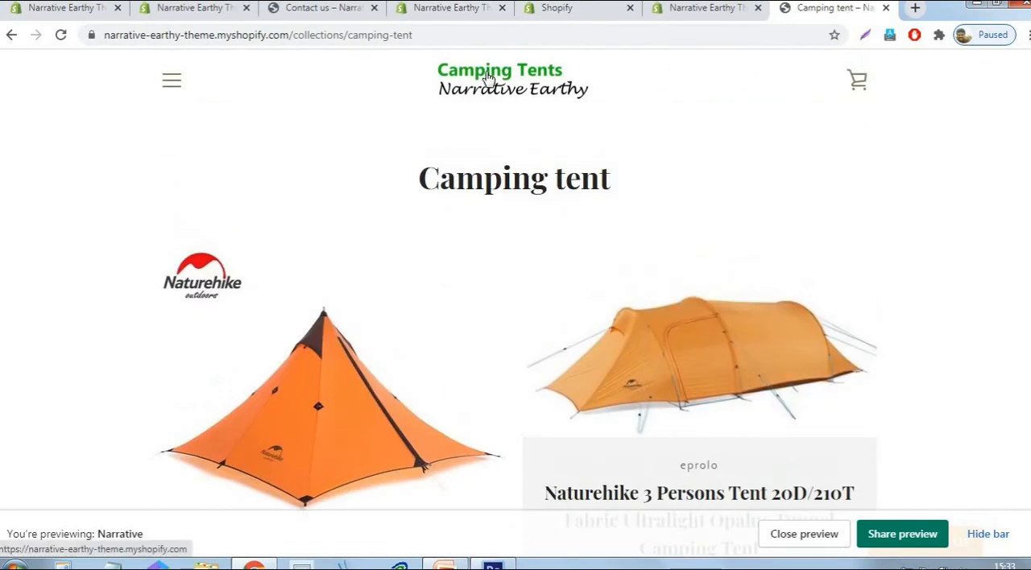
- Return to the store's home page, and go back to the beginning of the home page section list in the theme editor
click(487, 78)
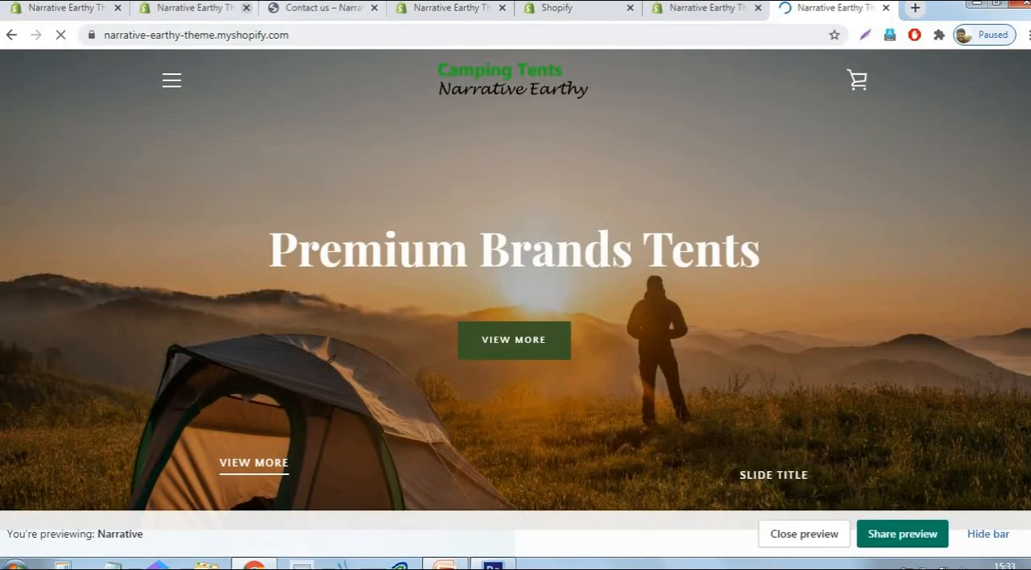
click(169, 8)
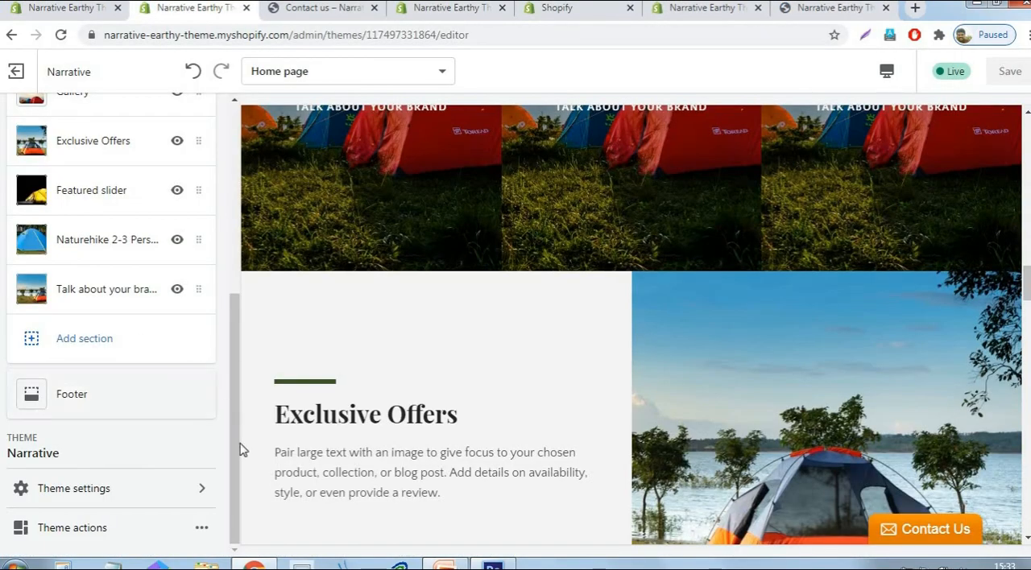
drag(233, 451, 476, 210)
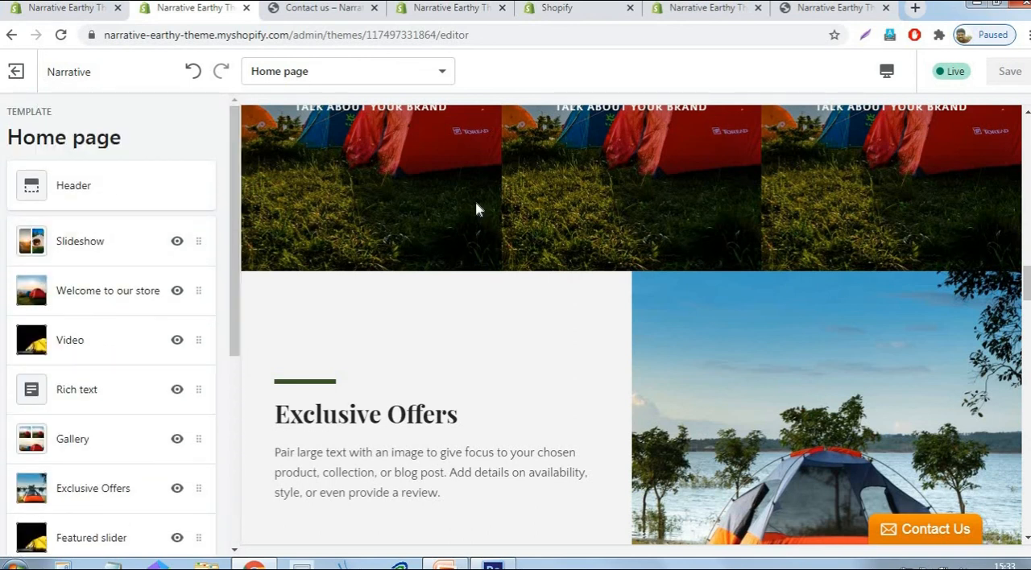